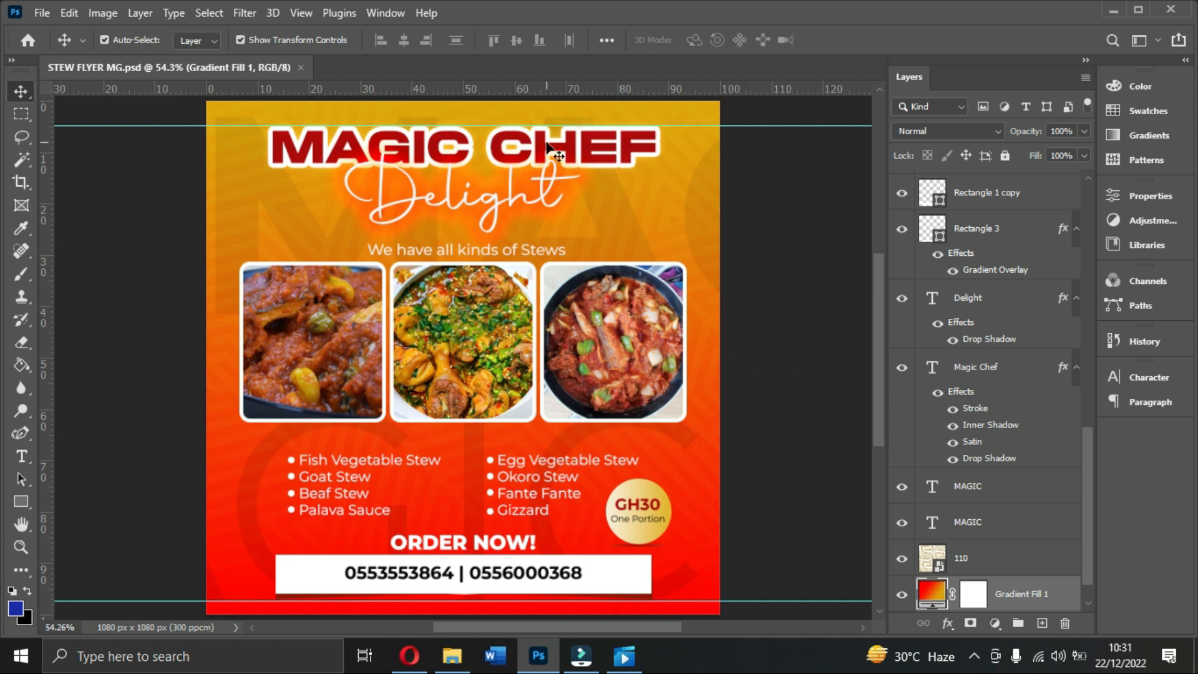
Step: In File Explorer, open the D: drive's BUSINESS > Stew Adverts folder
{"action": "left_click", "coordinate": [452, 656]}
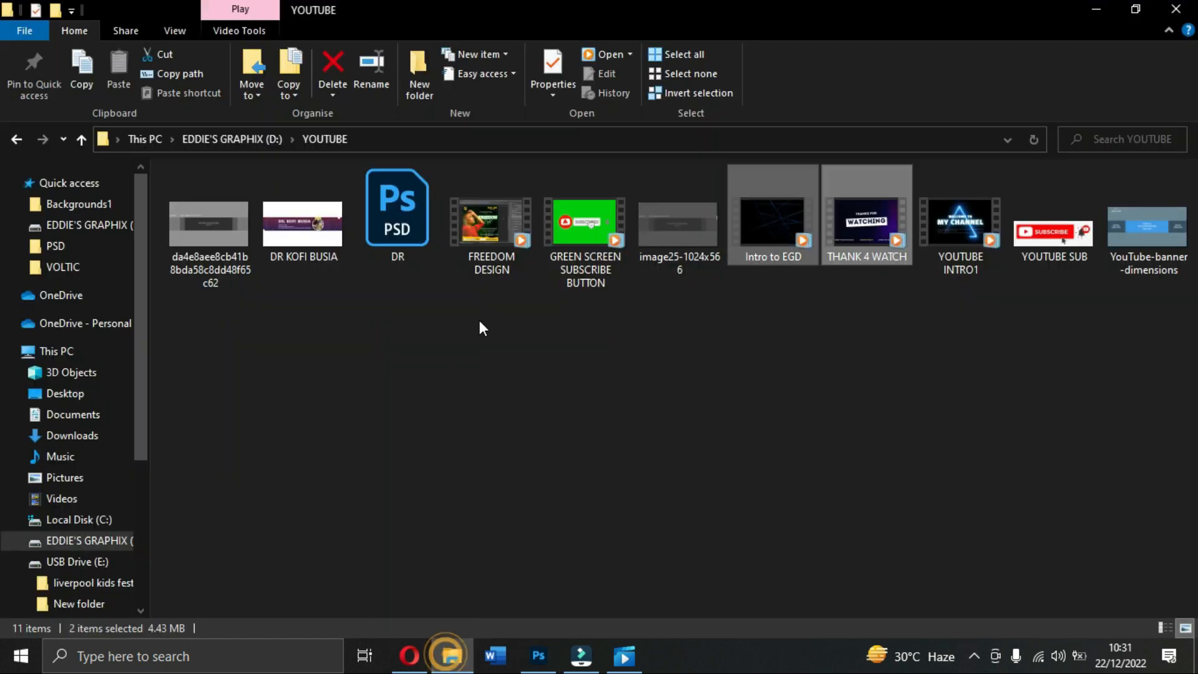
{"action": "left_click", "coordinate": [82, 224]}
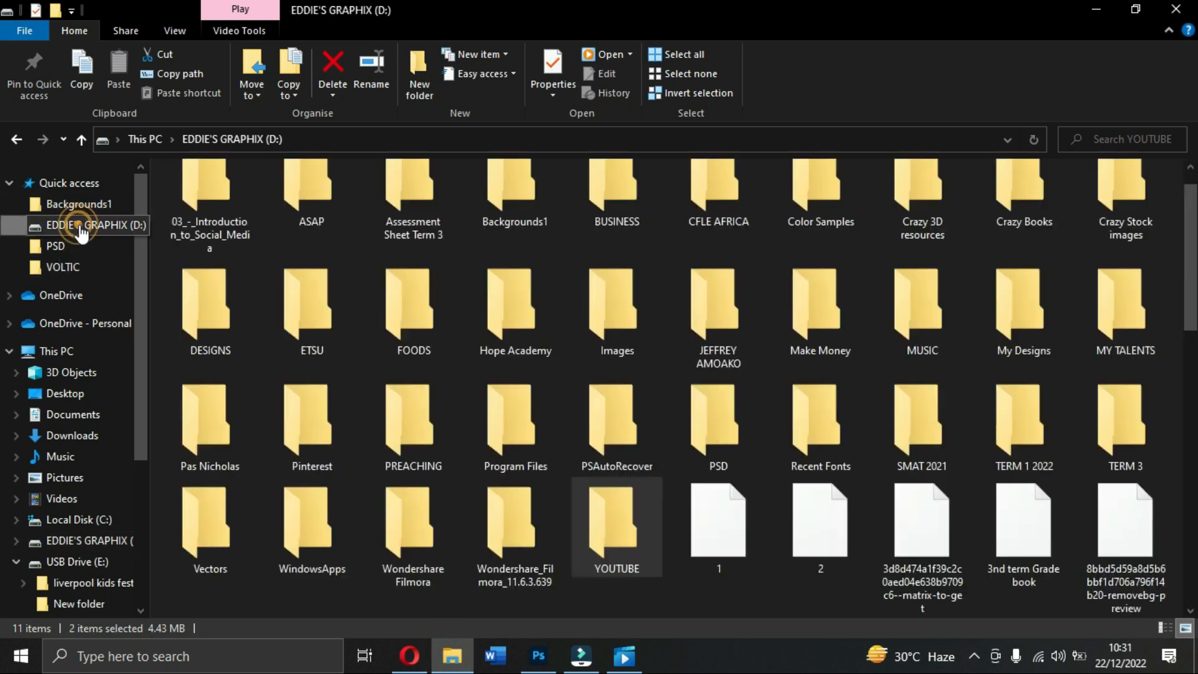
{"action": "scroll", "coordinate": [531, 263], "scroll_direction": "up", "scroll_amount": 1}
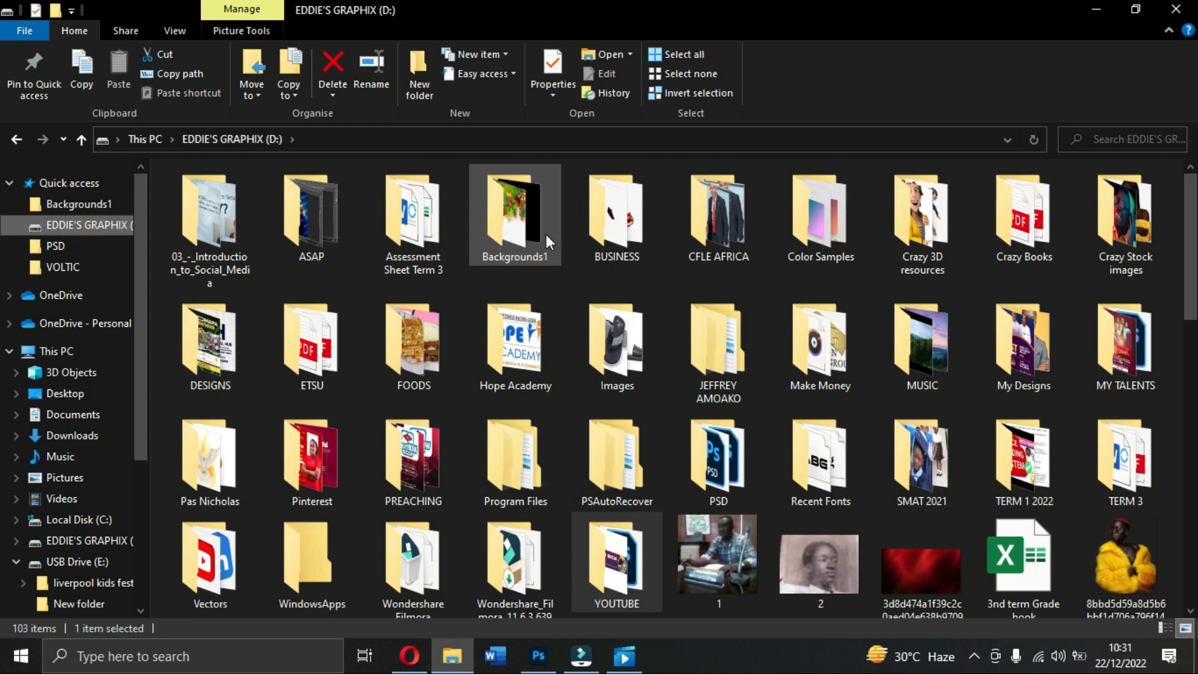
{"action": "double_click", "coordinate": [597, 237]}
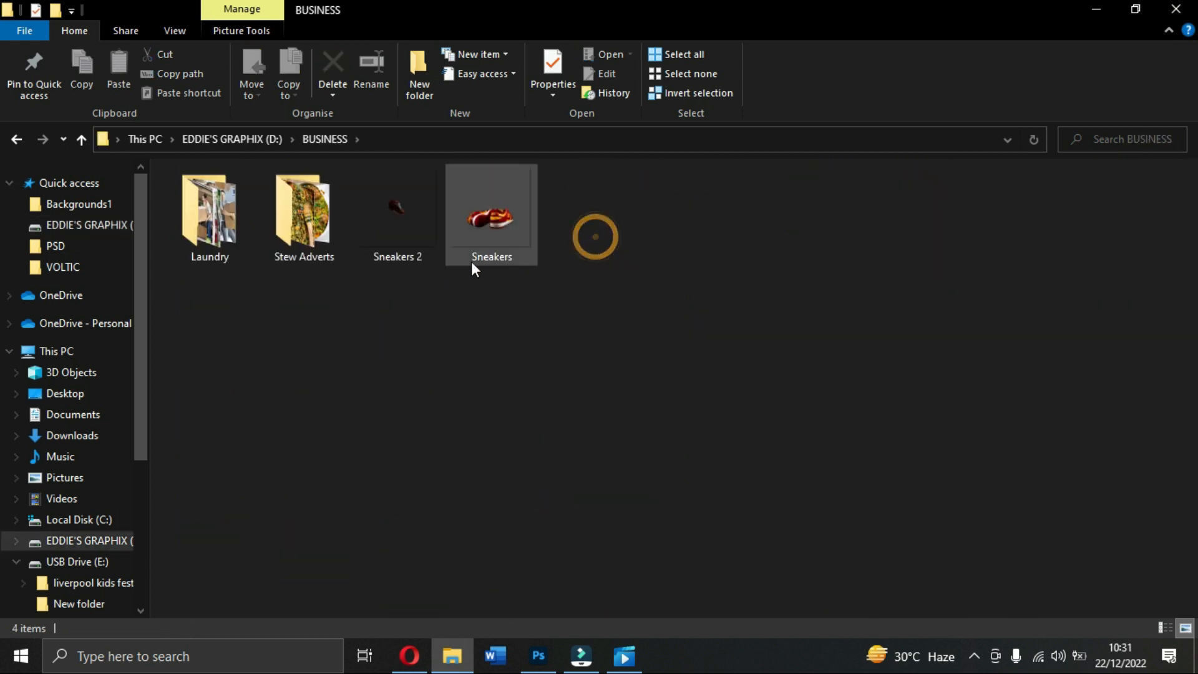
{"action": "double_click", "coordinate": [308, 243]}
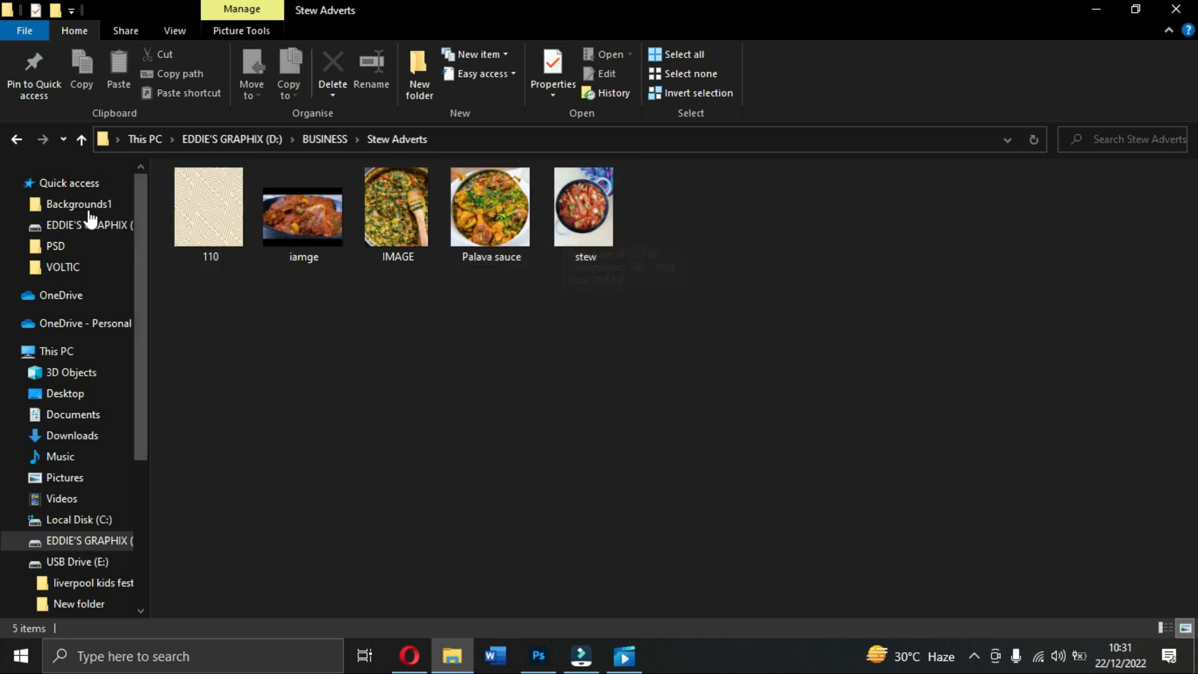
Step: Glance into the Laundry folder, reopen Stew Adverts, then return to the Photoshop flyer
{"action": "left_click", "coordinate": [13, 140]}
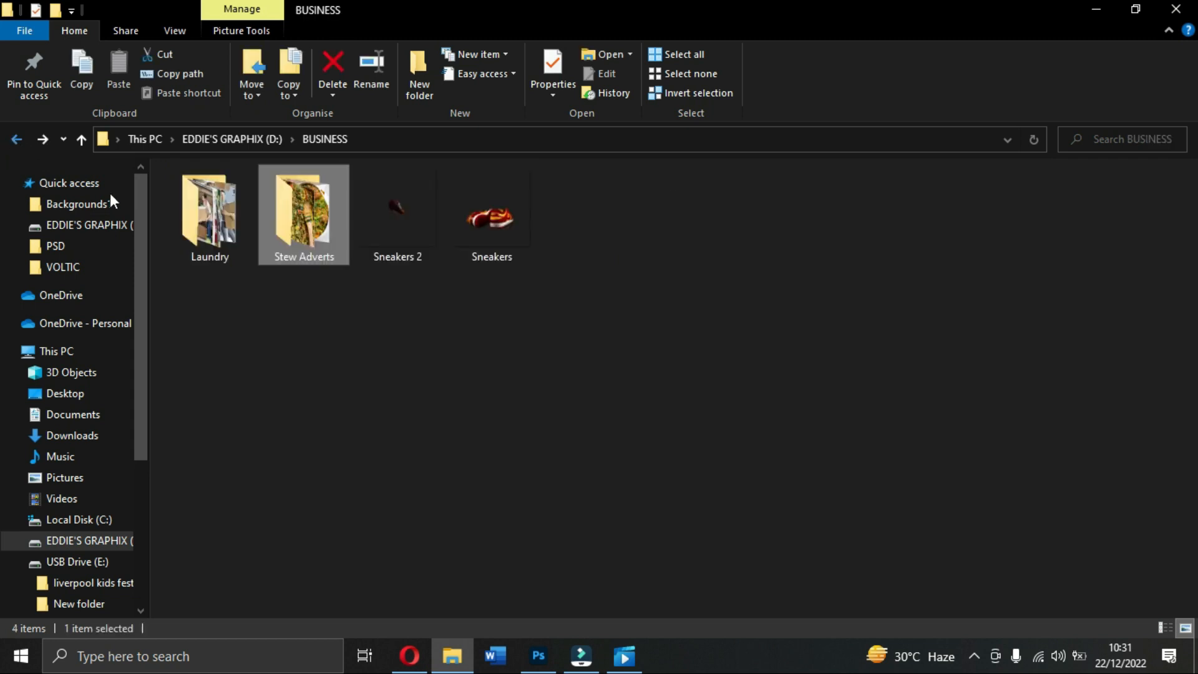
{"action": "double_click", "coordinate": [212, 216]}
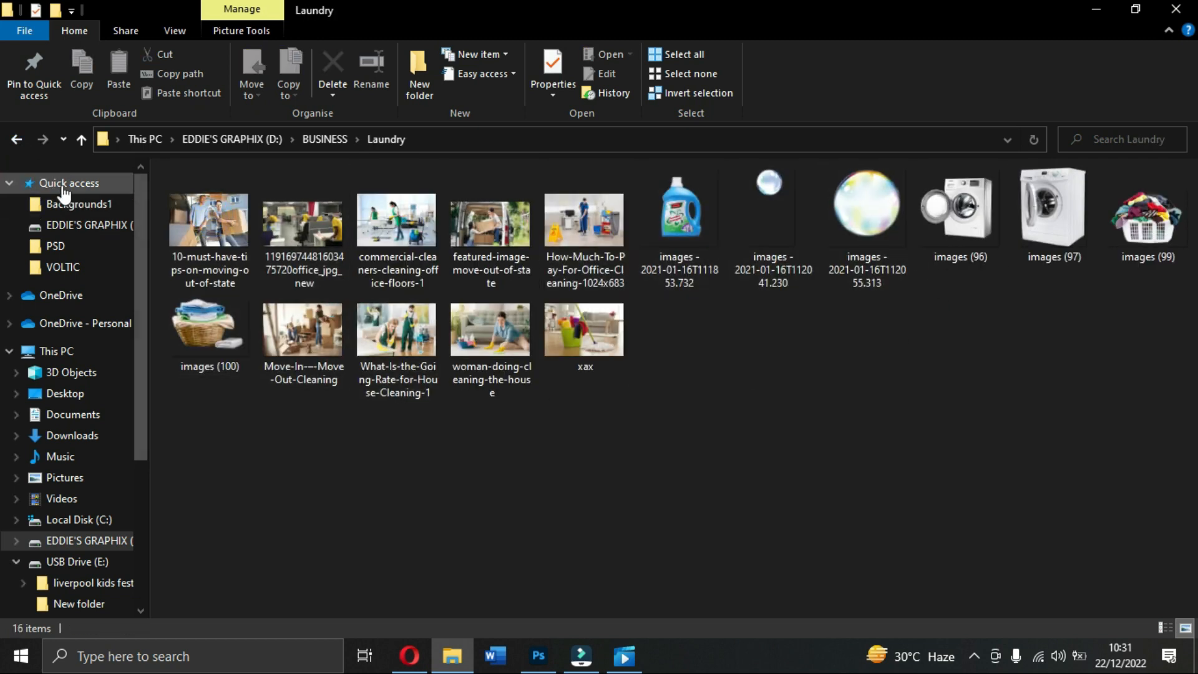
{"action": "left_click", "coordinate": [15, 141]}
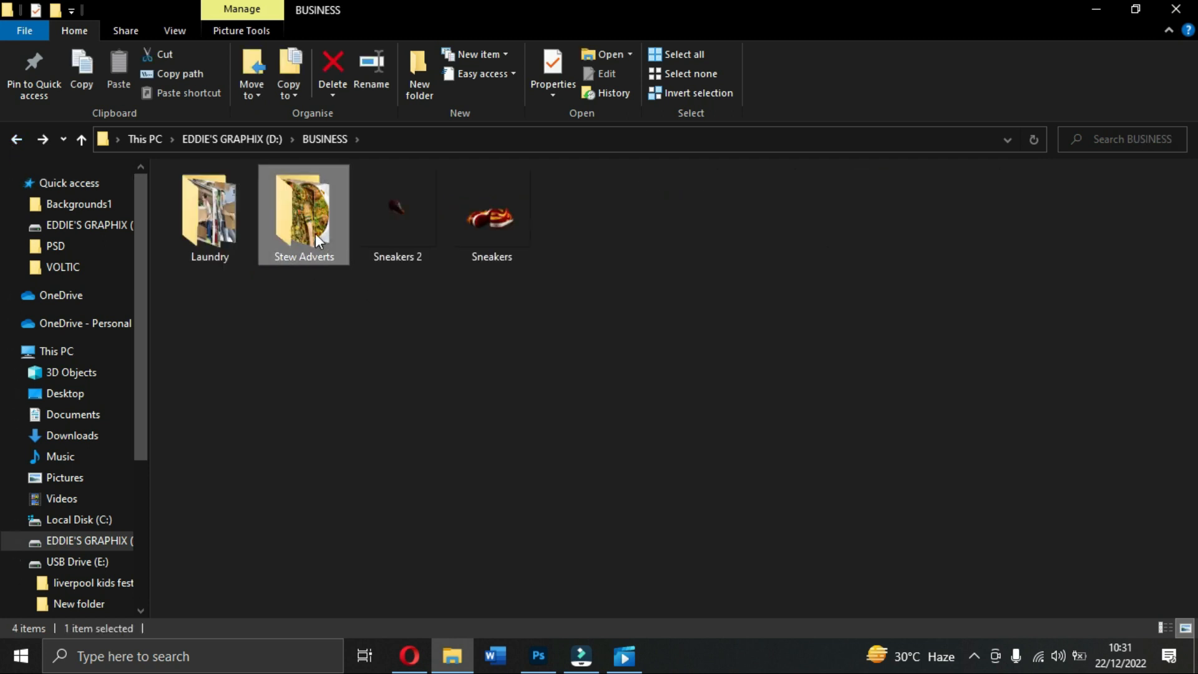
{"action": "double_click", "coordinate": [315, 233]}
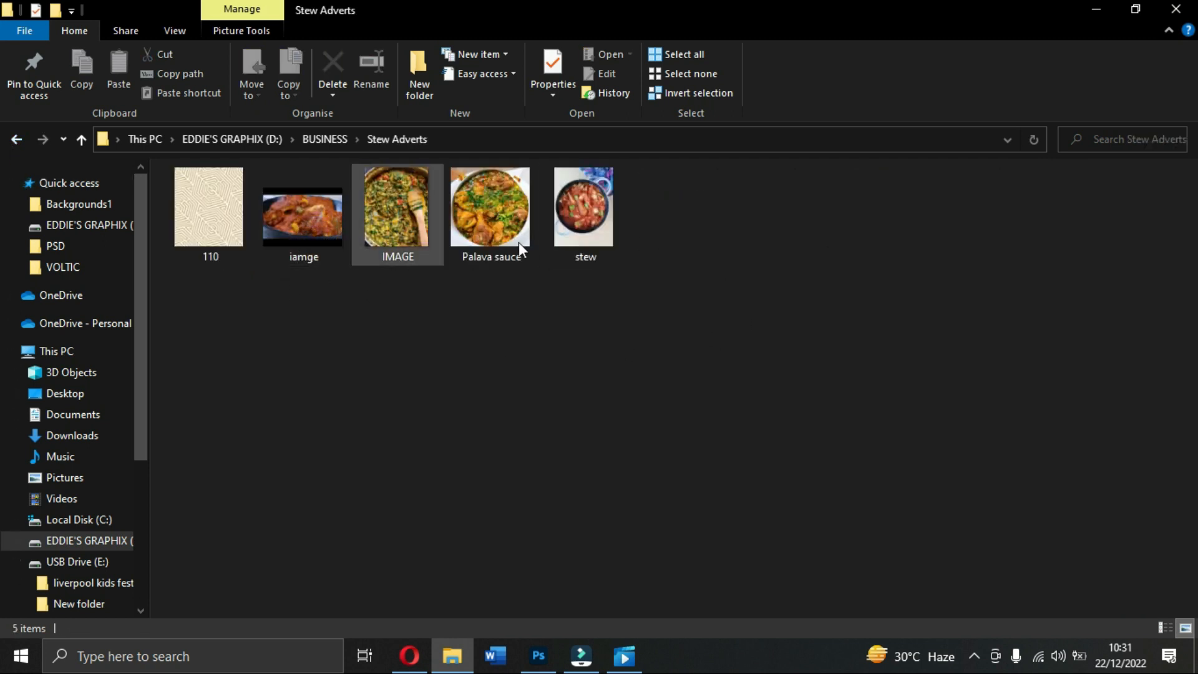
{"action": "left_click", "coordinate": [540, 646]}
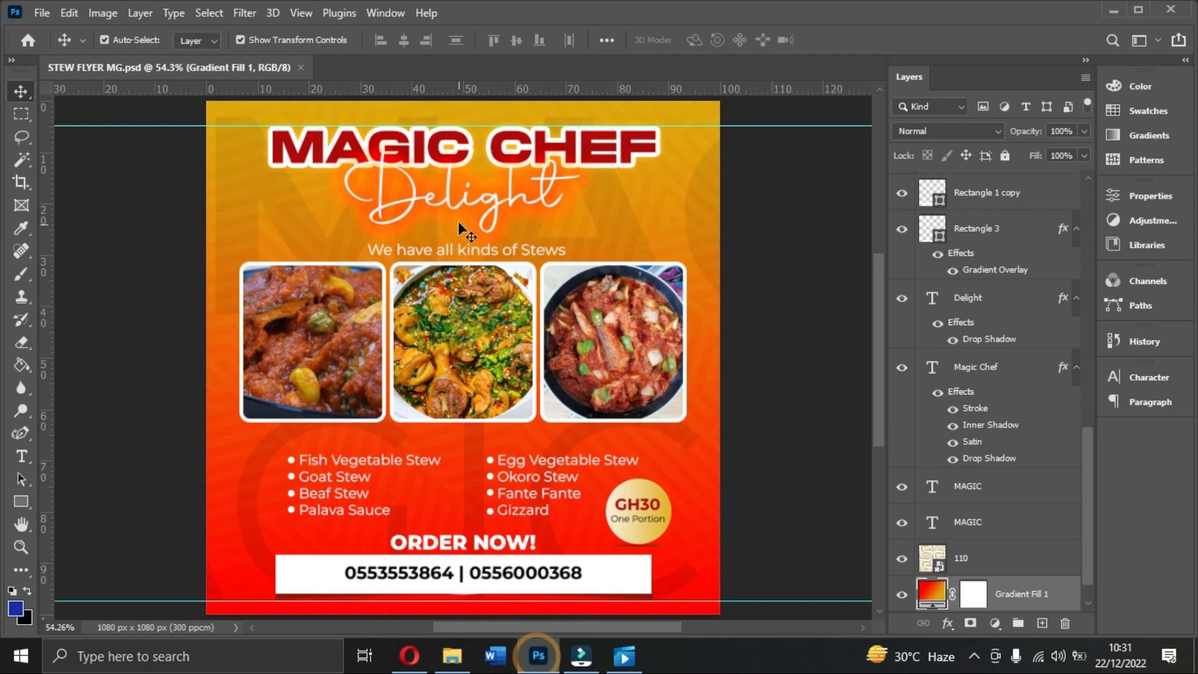
Step: Select the MAGIC CHEF headline and show its Character settings: Mortend, 9 pt
{"action": "scroll", "coordinate": [959, 427], "scroll_direction": "down", "scroll_amount": 1}
{"action": "scroll", "coordinate": [959, 427], "scroll_direction": "up", "scroll_amount": 7}
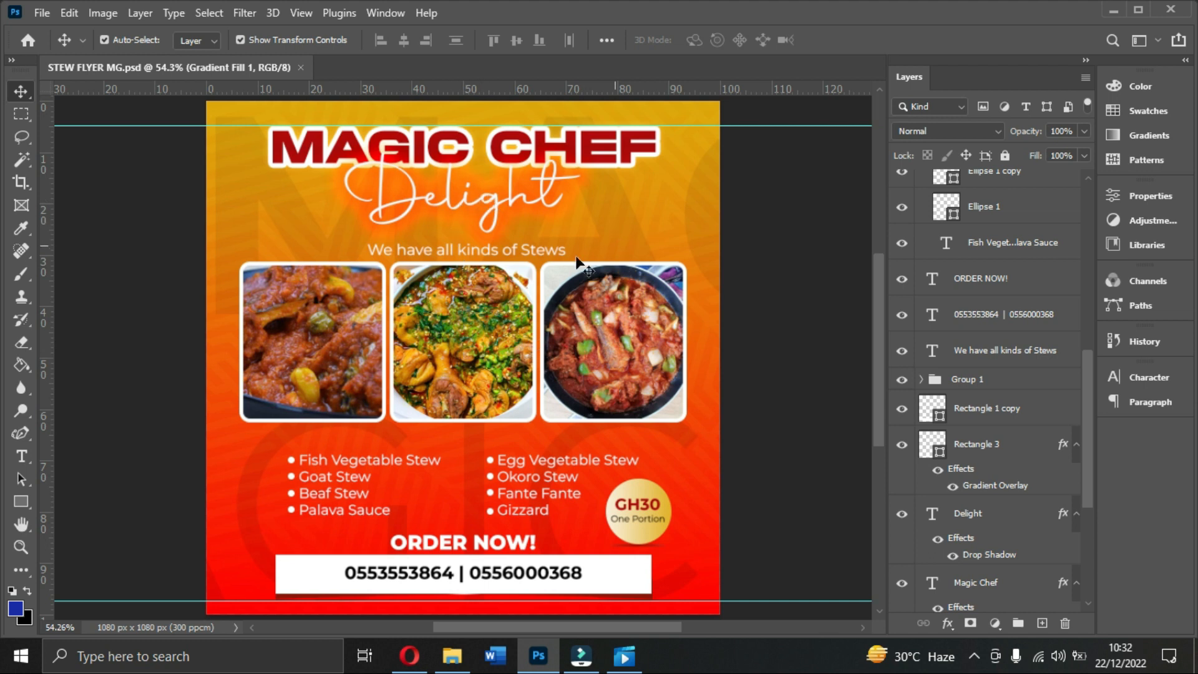
{"action": "left_click", "coordinate": [612, 157]}
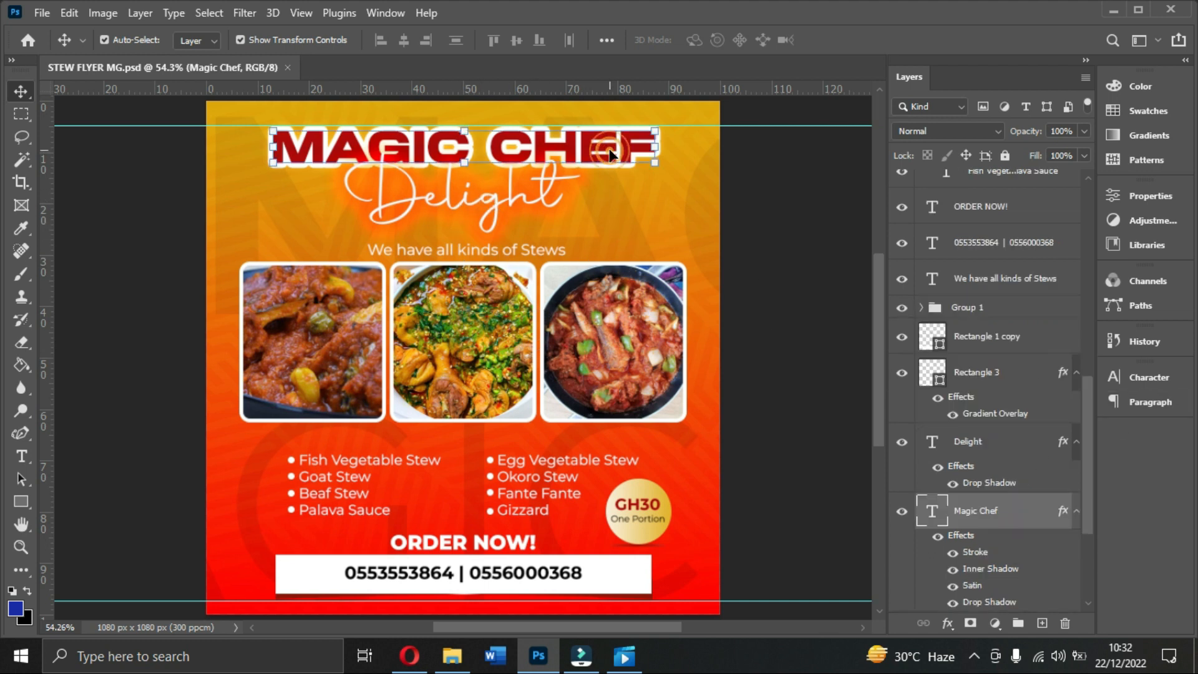
{"action": "left_click", "coordinate": [1140, 375]}
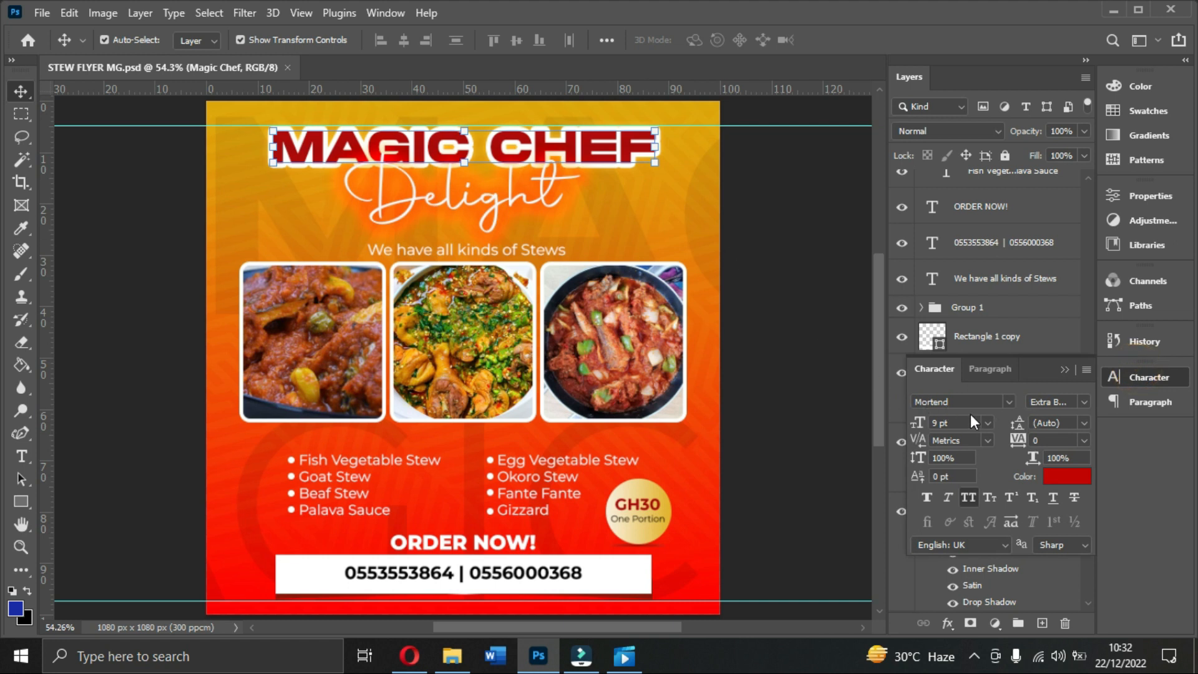
Step: In Opera, search Google for 'mortend font' from the Speed Dial page
{"action": "left_click", "coordinate": [409, 655]}
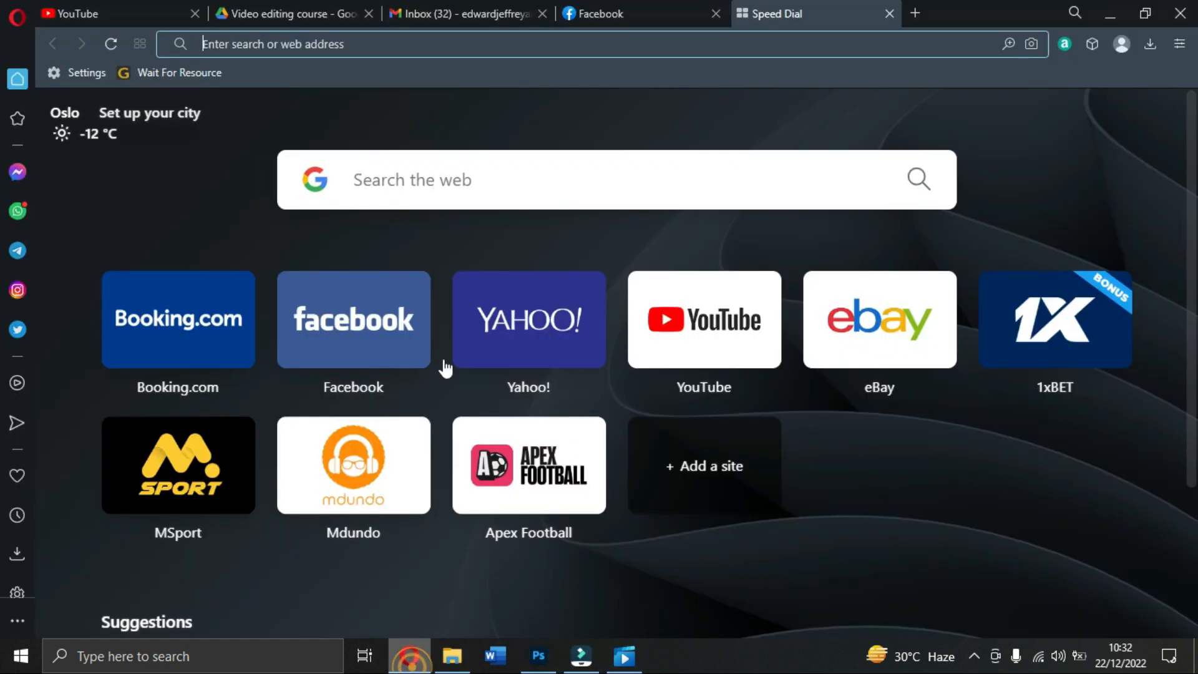
{"action": "left_click", "coordinate": [498, 180]}
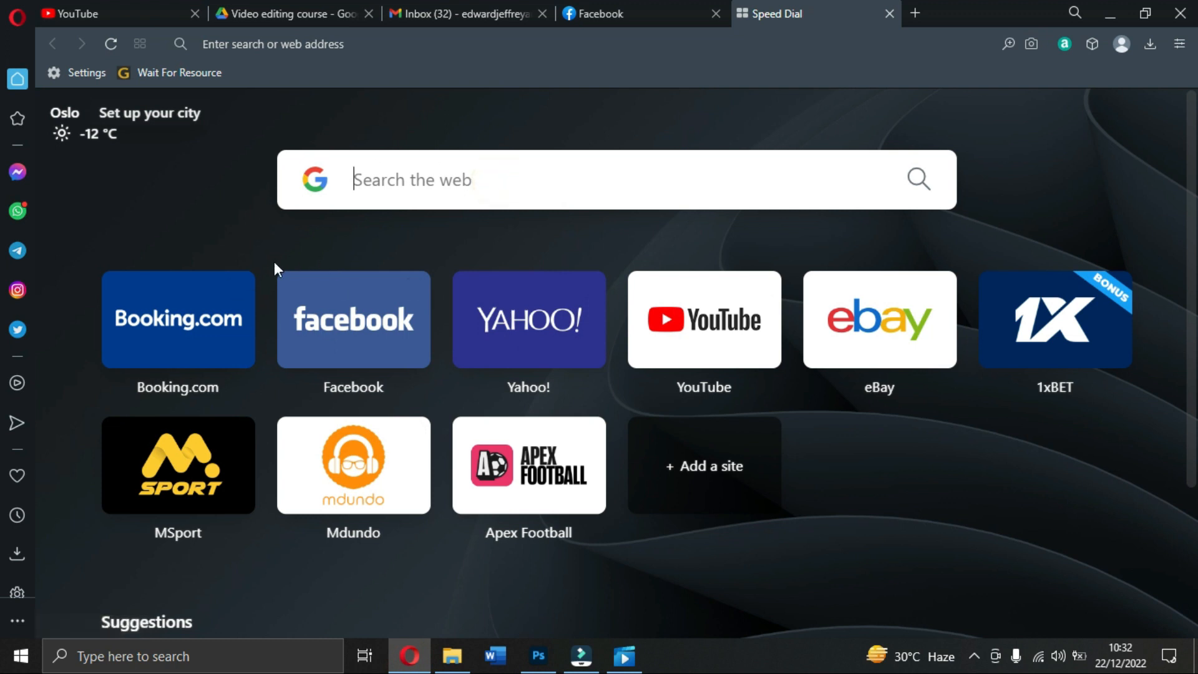
{"action": "type", "text": "mpr"}
{"action": "key", "text": "BackSpace"}
{"action": "key", "text": "BackSpace"}
{"action": "type", "text": "o"}
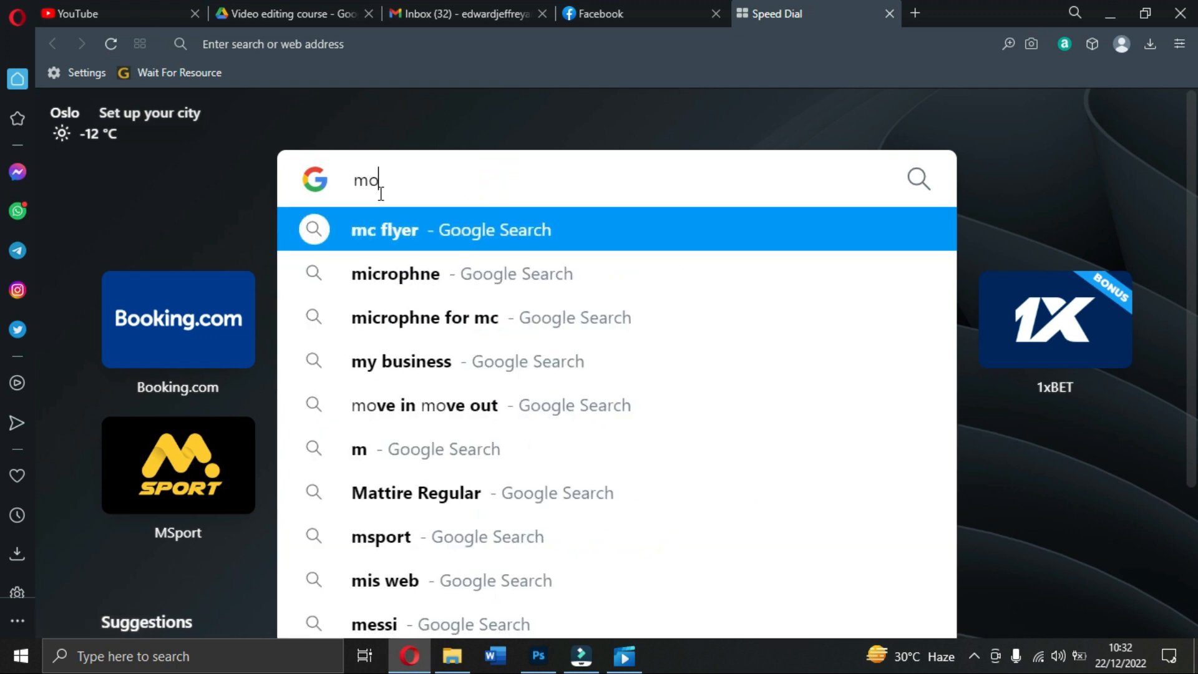
{"action": "type", "text": "ttend"}
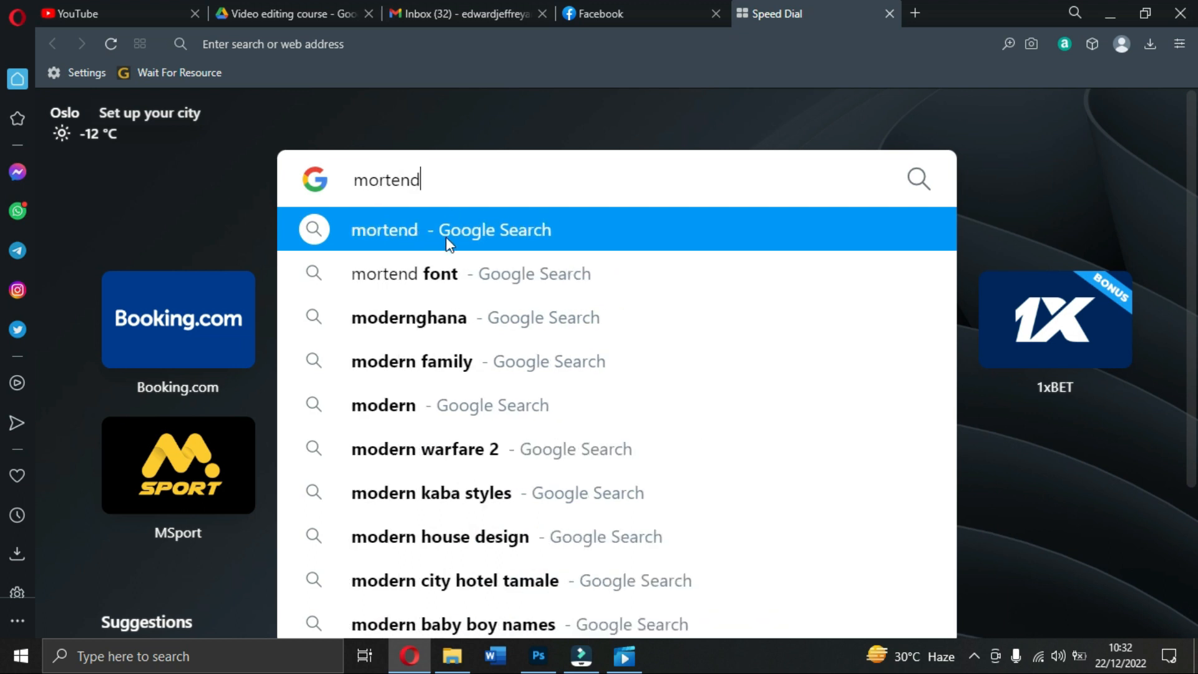
{"action": "left_click", "coordinate": [470, 278]}
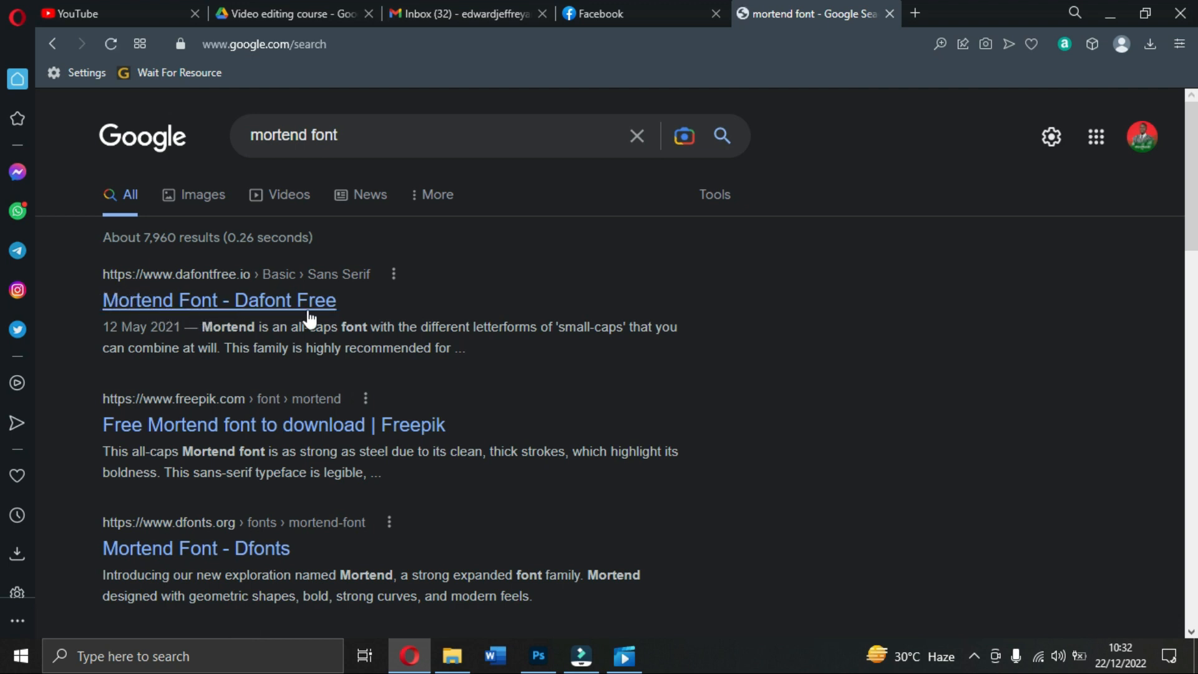
Step: Open the Dafont Free result for Mortend Font
{"action": "scroll", "coordinate": [302, 343], "scroll_direction": "down", "scroll_amount": 3}
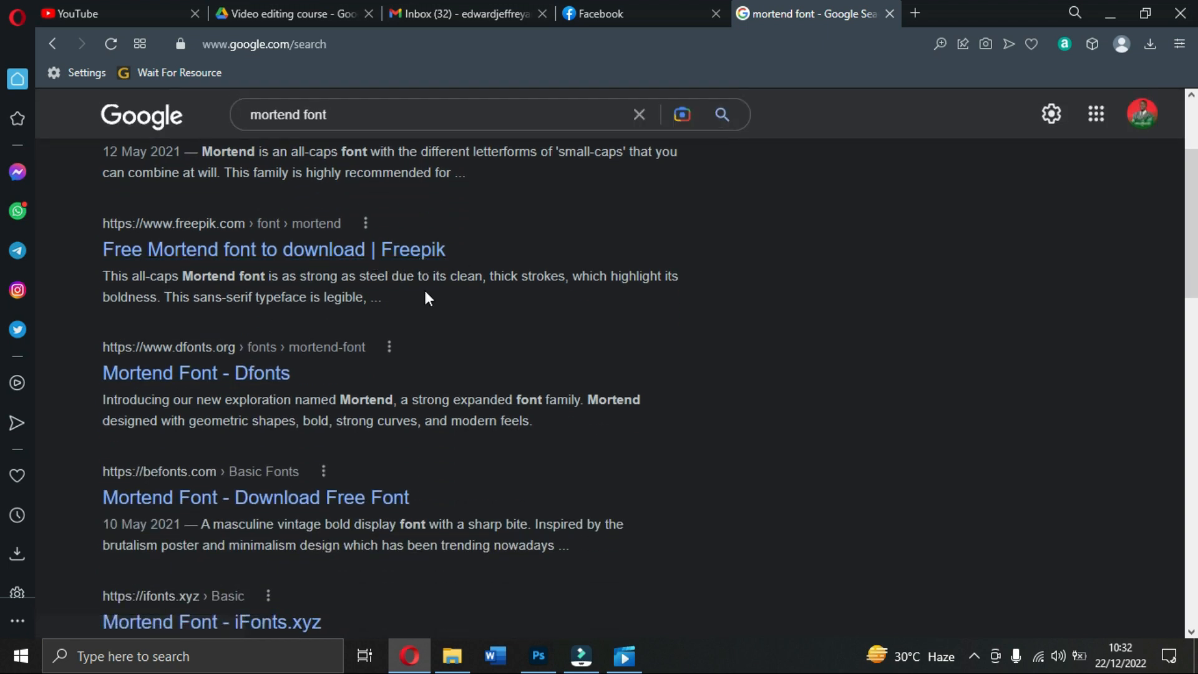
{"action": "scroll", "coordinate": [293, 493], "scroll_direction": "down", "scroll_amount": 2}
{"action": "scroll", "coordinate": [301, 483], "scroll_direction": "up", "scroll_amount": 5}
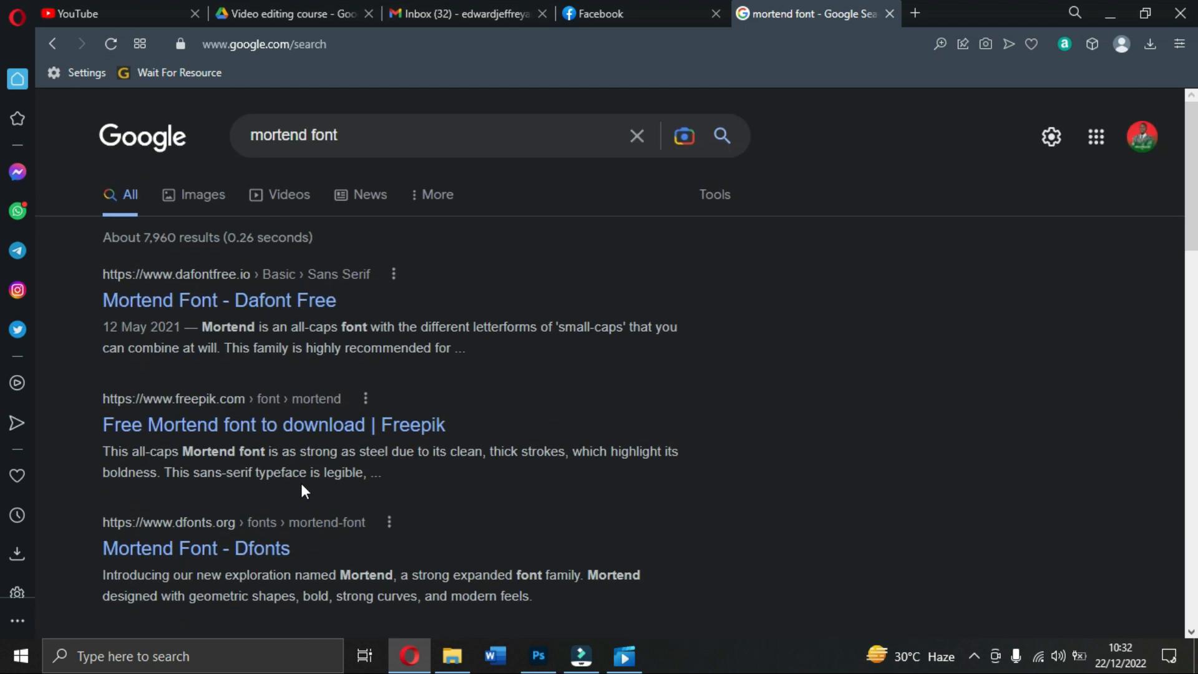
{"action": "left_click", "coordinate": [288, 311]}
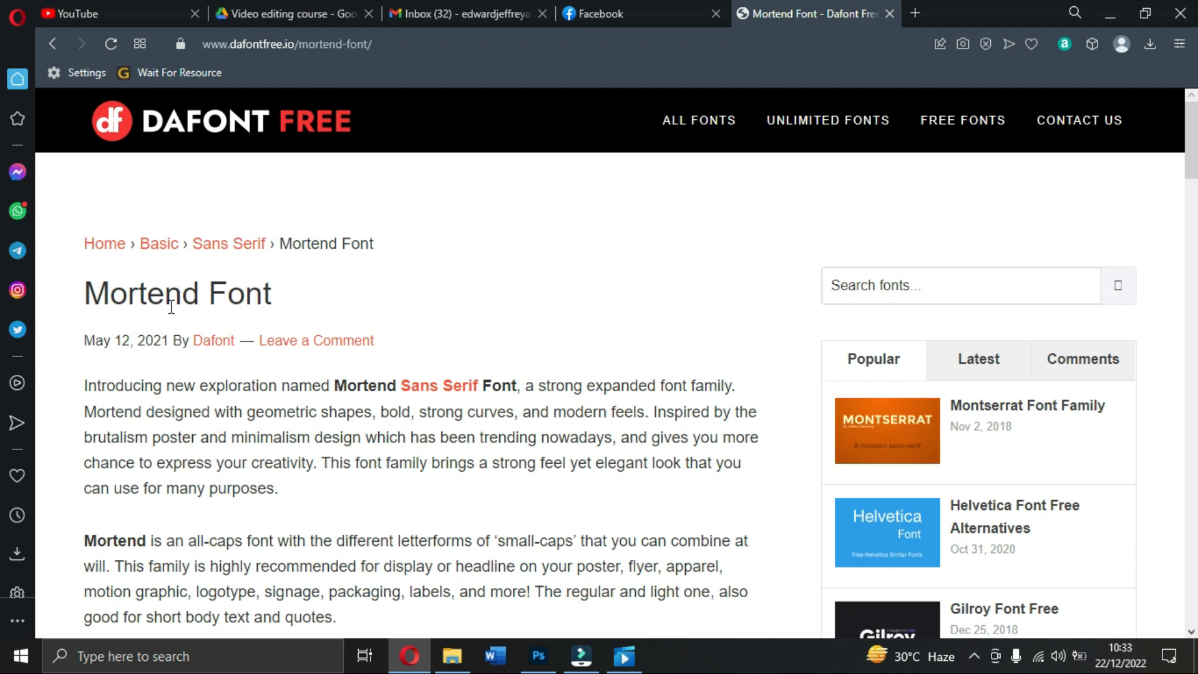
Step: Scroll through the Mortend font page on Dafont Free to review it
{"action": "scroll", "coordinate": [171, 307], "scroll_direction": "down", "scroll_amount": 3}
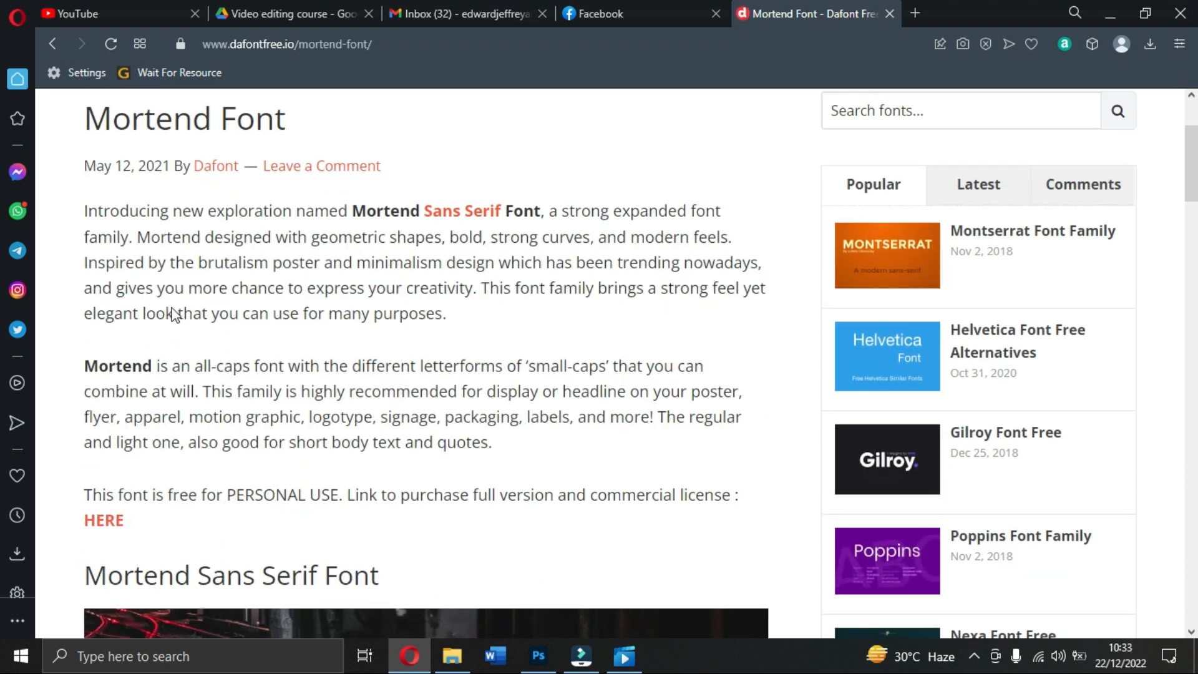
{"action": "scroll", "coordinate": [148, 206], "scroll_direction": "up", "scroll_amount": 1}
{"action": "scroll", "coordinate": [140, 263], "scroll_direction": "down", "scroll_amount": 1}
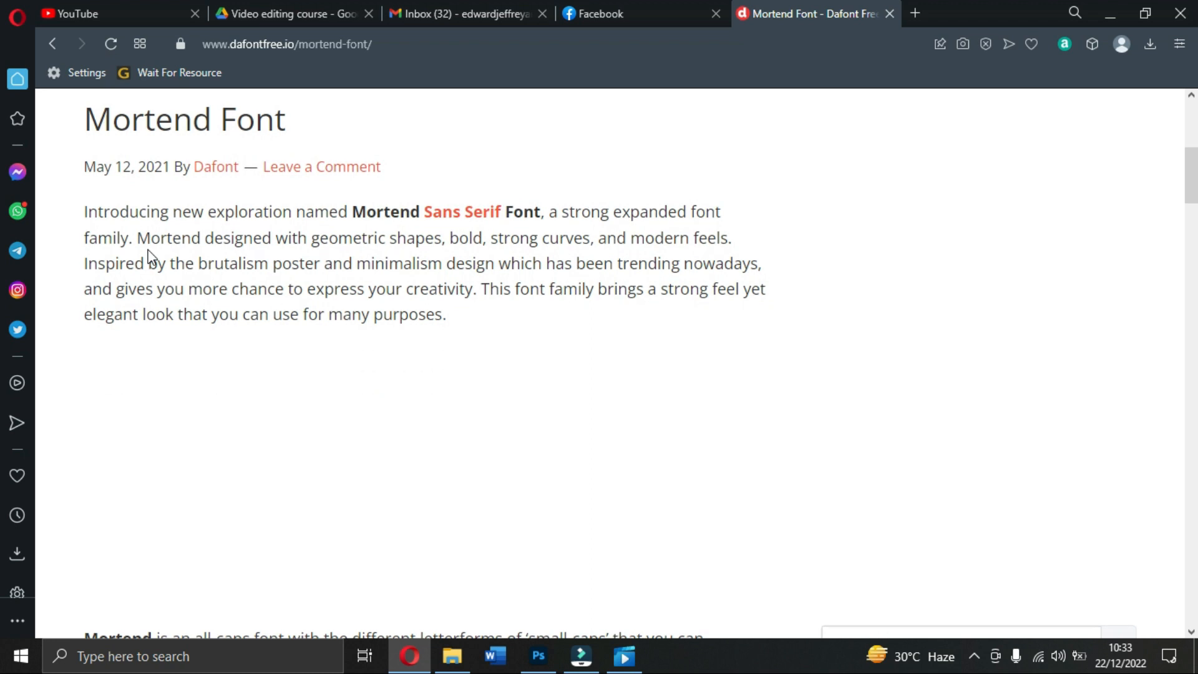
{"action": "scroll", "coordinate": [150, 259], "scroll_direction": "up", "scroll_amount": 1}
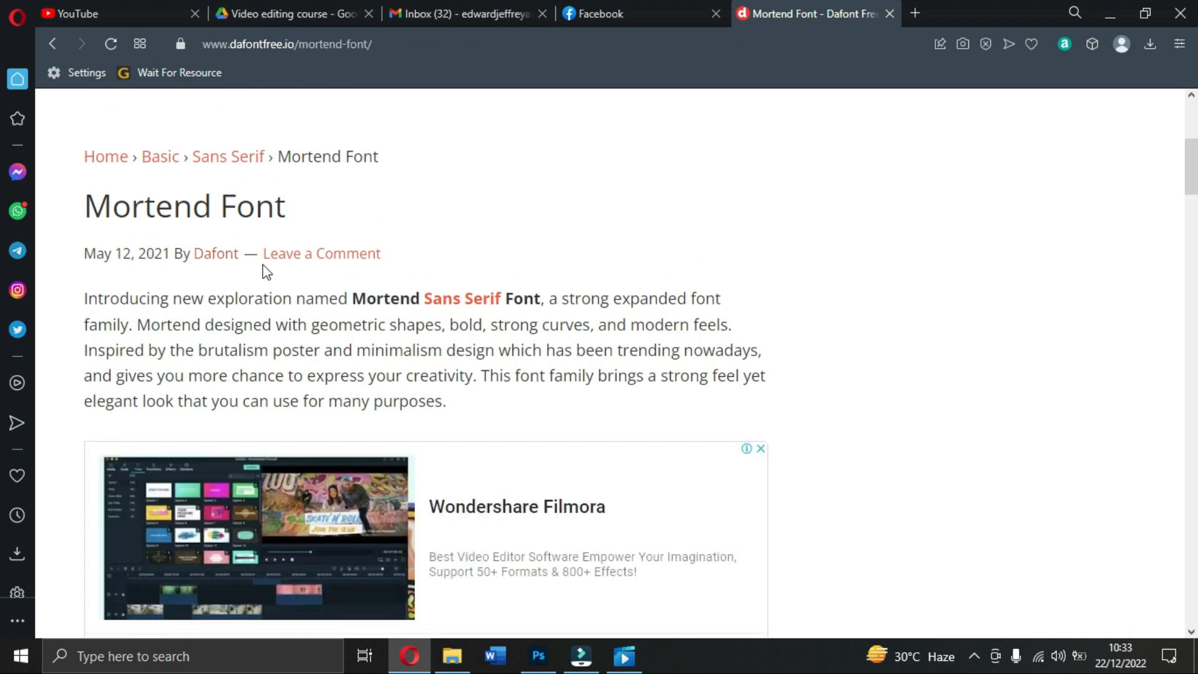
{"action": "scroll", "coordinate": [326, 272], "scroll_direction": "down", "scroll_amount": 1}
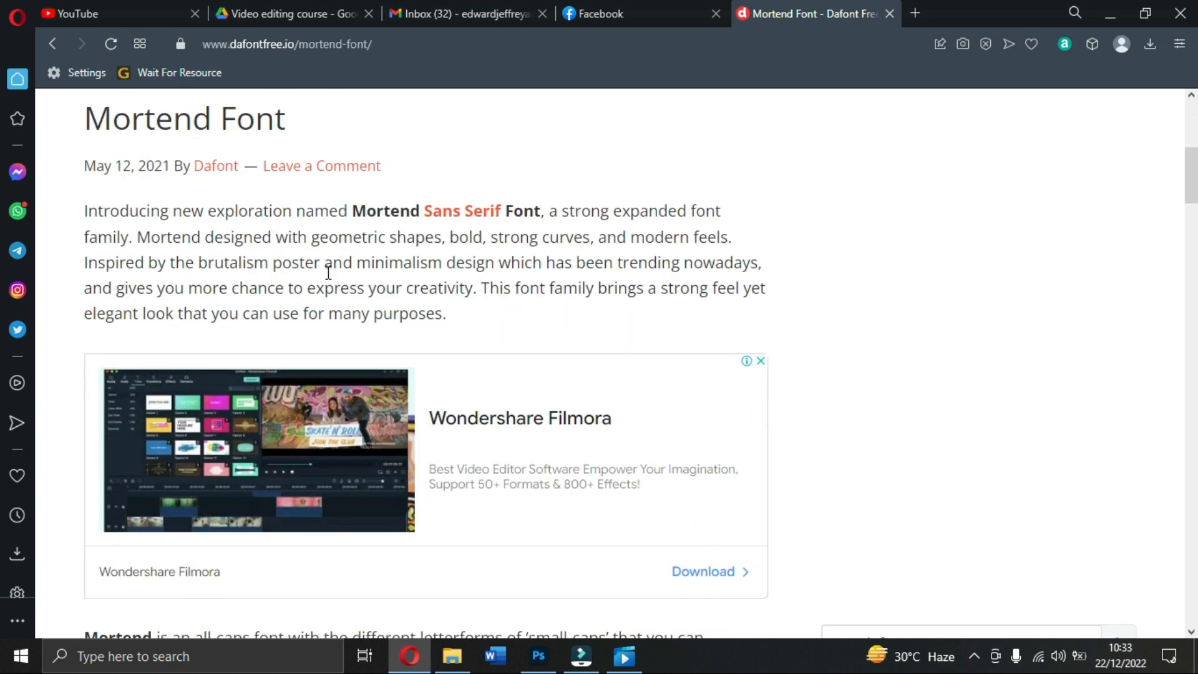
{"action": "scroll", "coordinate": [328, 273], "scroll_direction": "up", "scroll_amount": 1}
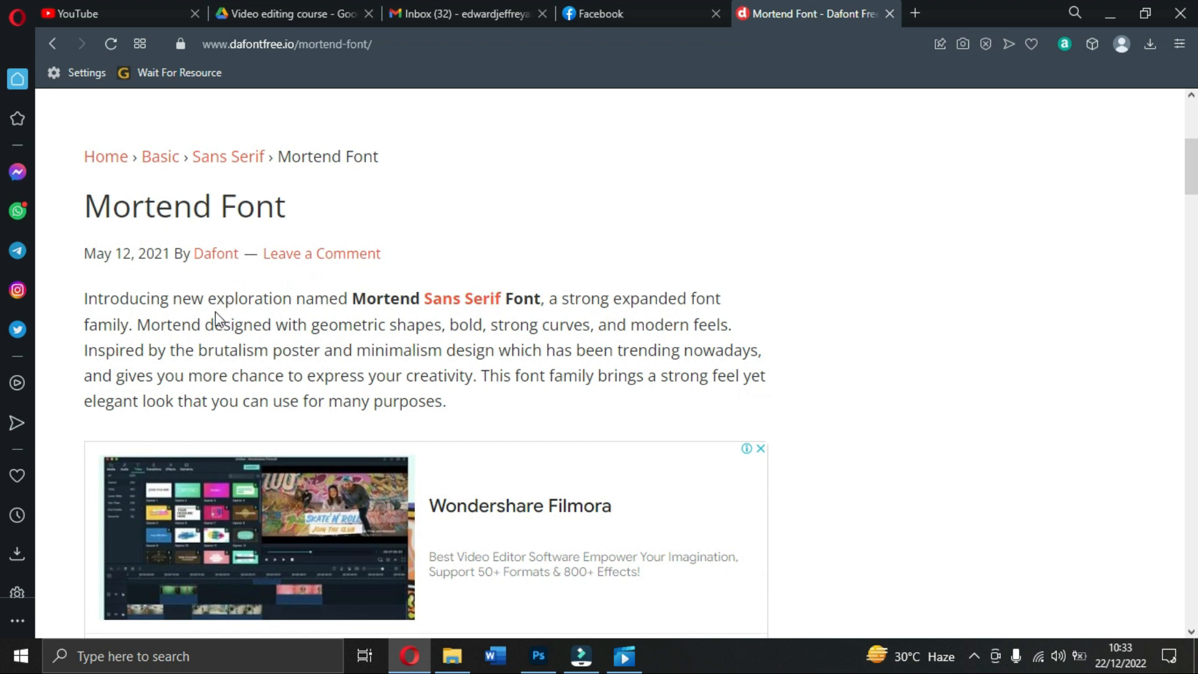
{"action": "scroll", "coordinate": [437, 315], "scroll_direction": "down", "scroll_amount": 4}
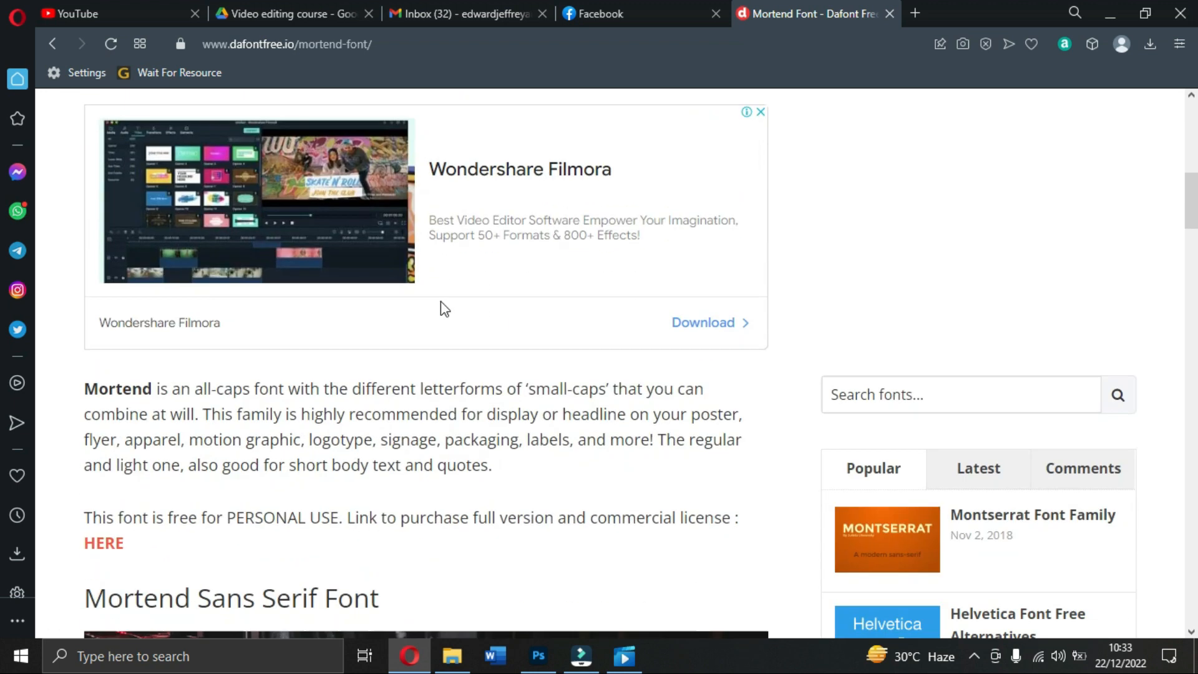
{"action": "scroll", "coordinate": [395, 320], "scroll_direction": "down", "scroll_amount": 2}
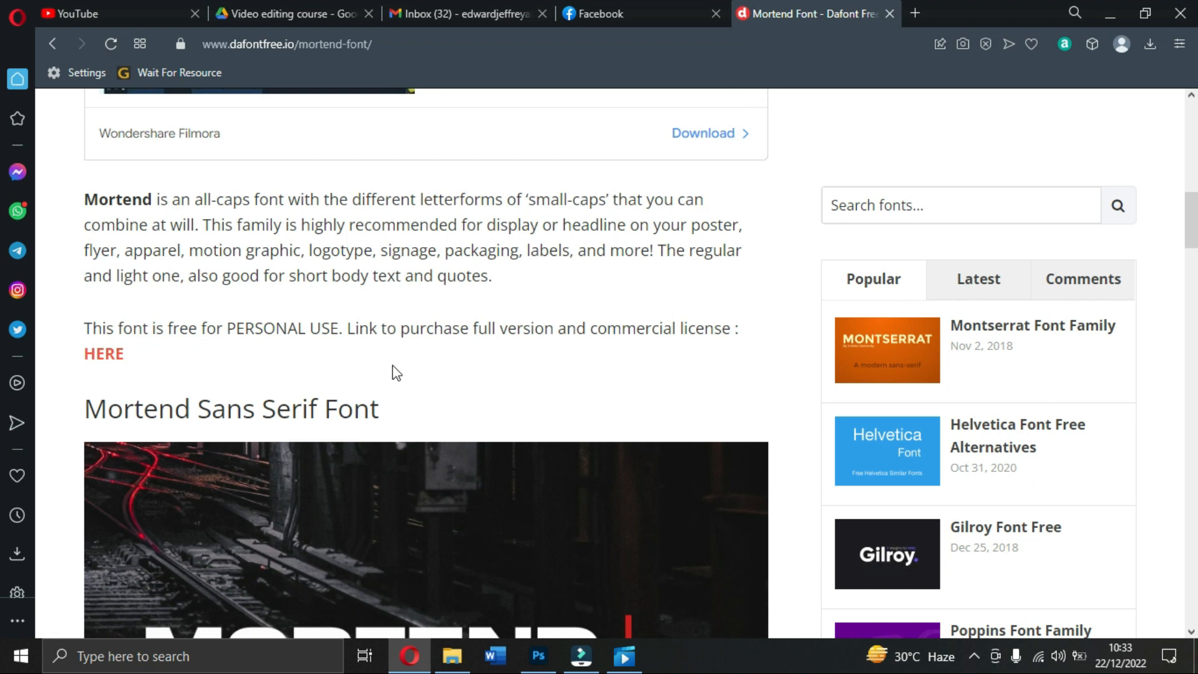
{"action": "scroll", "coordinate": [390, 350], "scroll_direction": "down", "scroll_amount": 5}
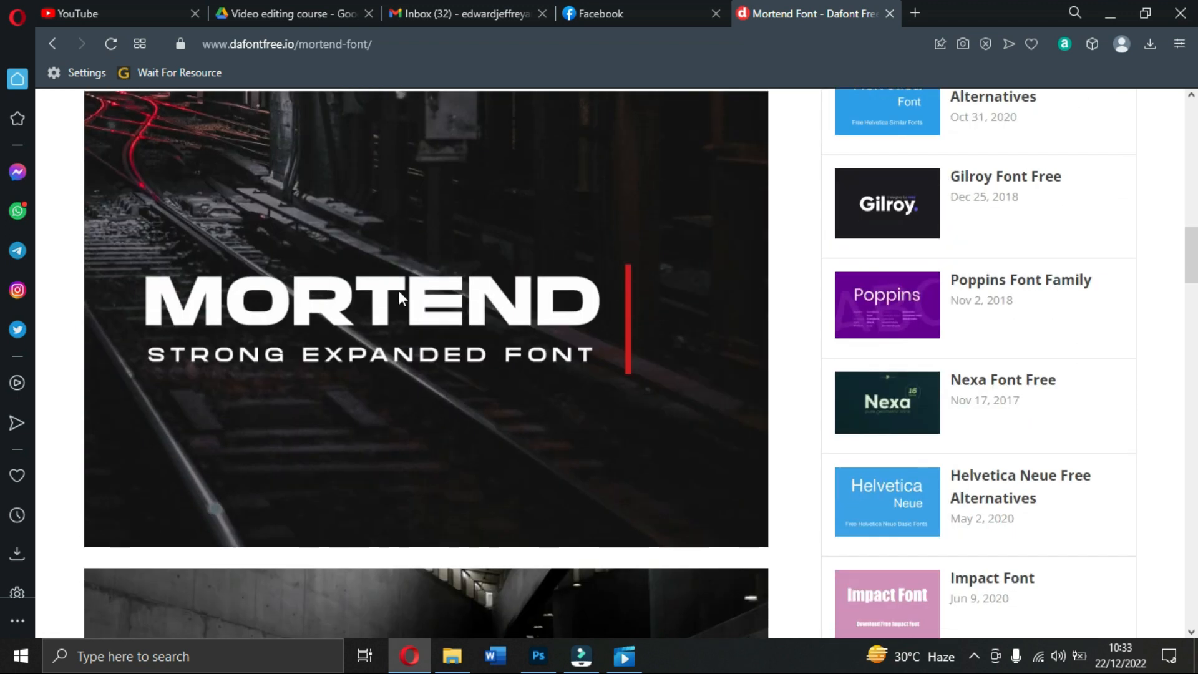
{"action": "scroll", "coordinate": [520, 356], "scroll_direction": "down", "scroll_amount": 8}
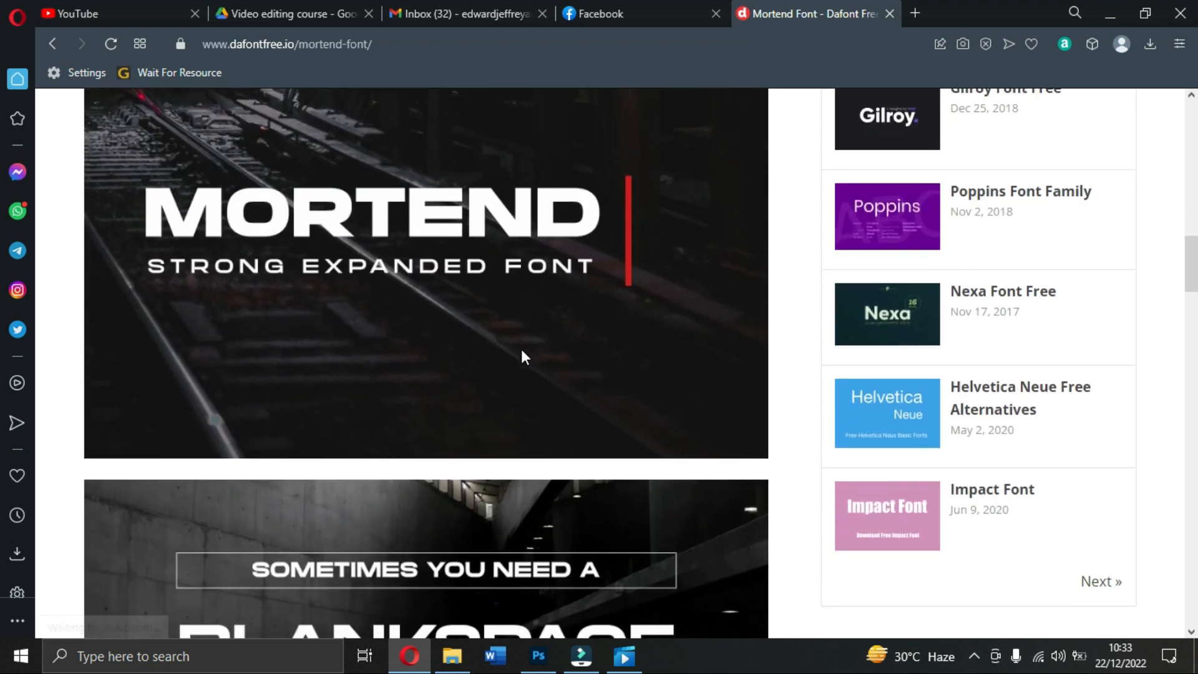
{"action": "scroll", "coordinate": [506, 346], "scroll_direction": "down", "scroll_amount": 3}
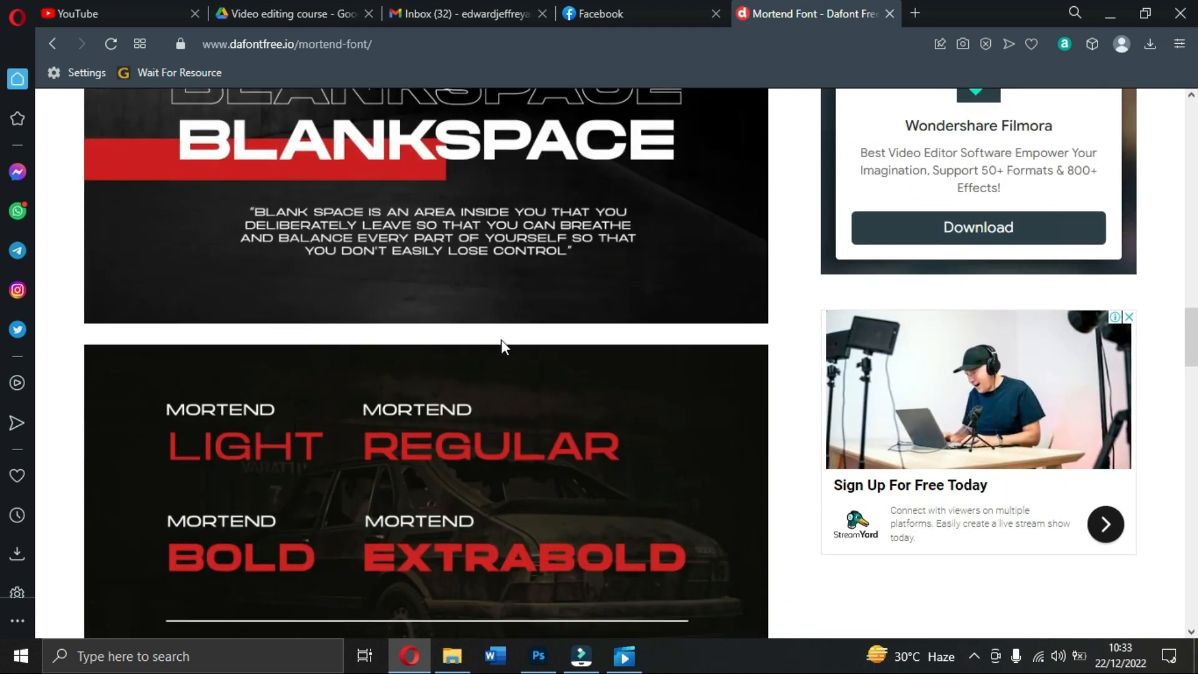
{"action": "scroll", "coordinate": [434, 270], "scroll_direction": "down", "scroll_amount": 3}
{"action": "scroll", "coordinate": [431, 264], "scroll_direction": "down", "scroll_amount": 10}
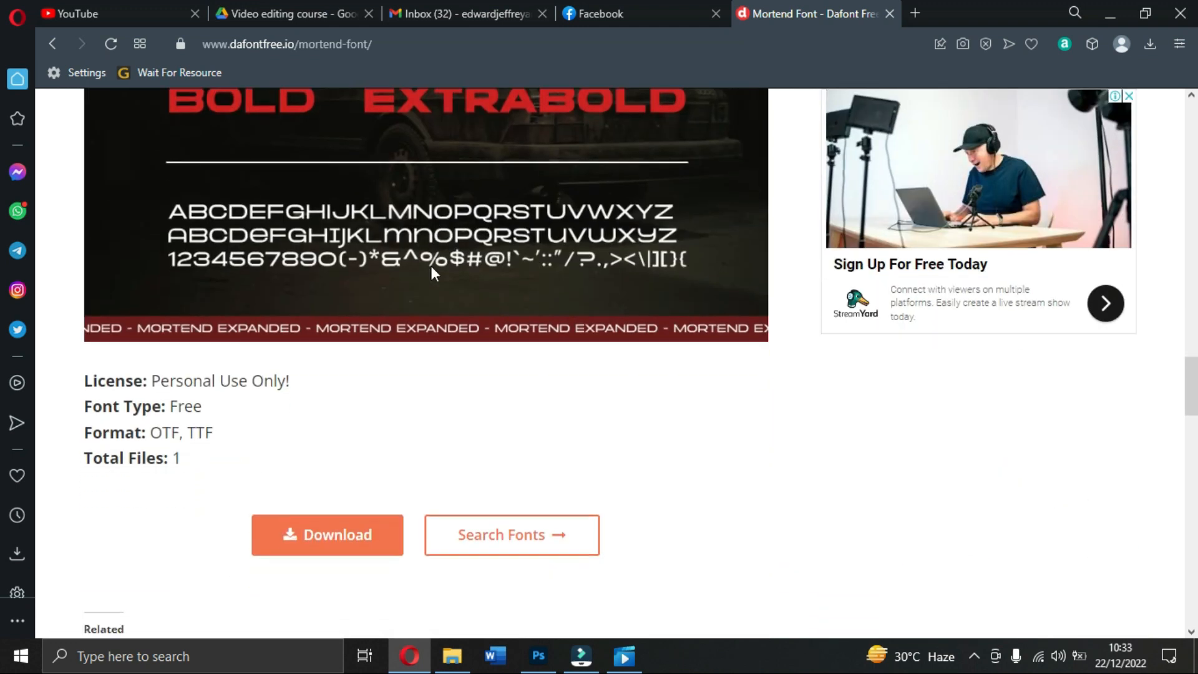
{"action": "scroll", "coordinate": [237, 188], "scroll_direction": "up", "scroll_amount": 1}
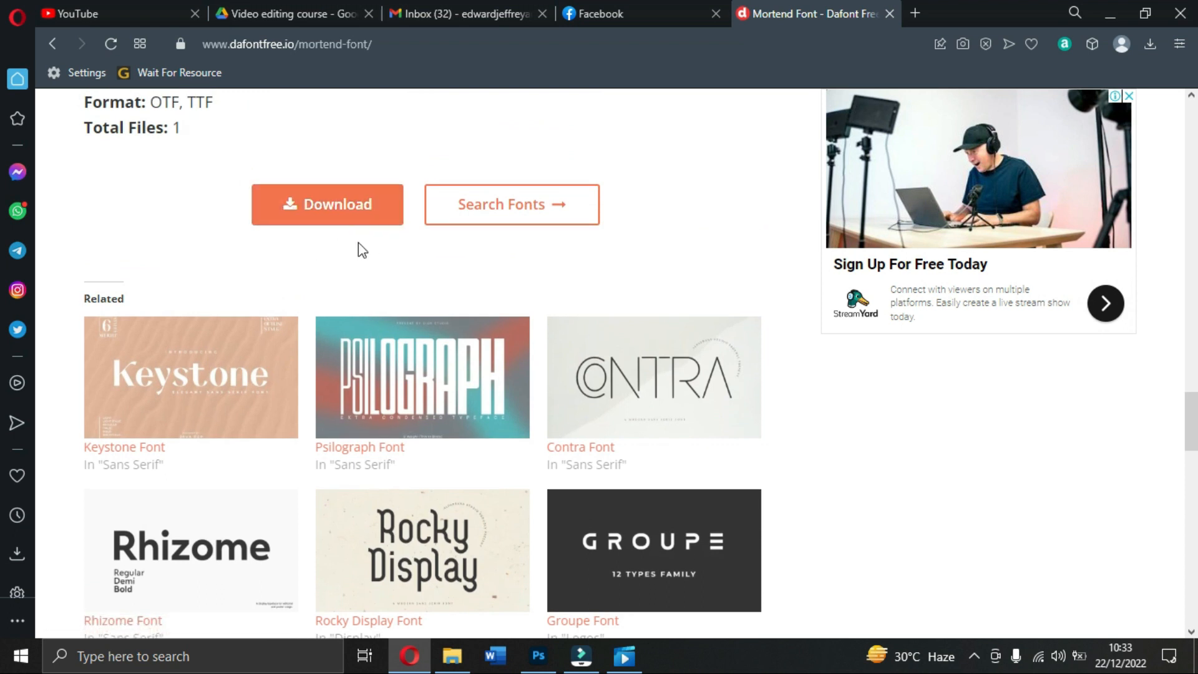
{"action": "scroll", "coordinate": [360, 250], "scroll_direction": "down", "scroll_amount": 3}
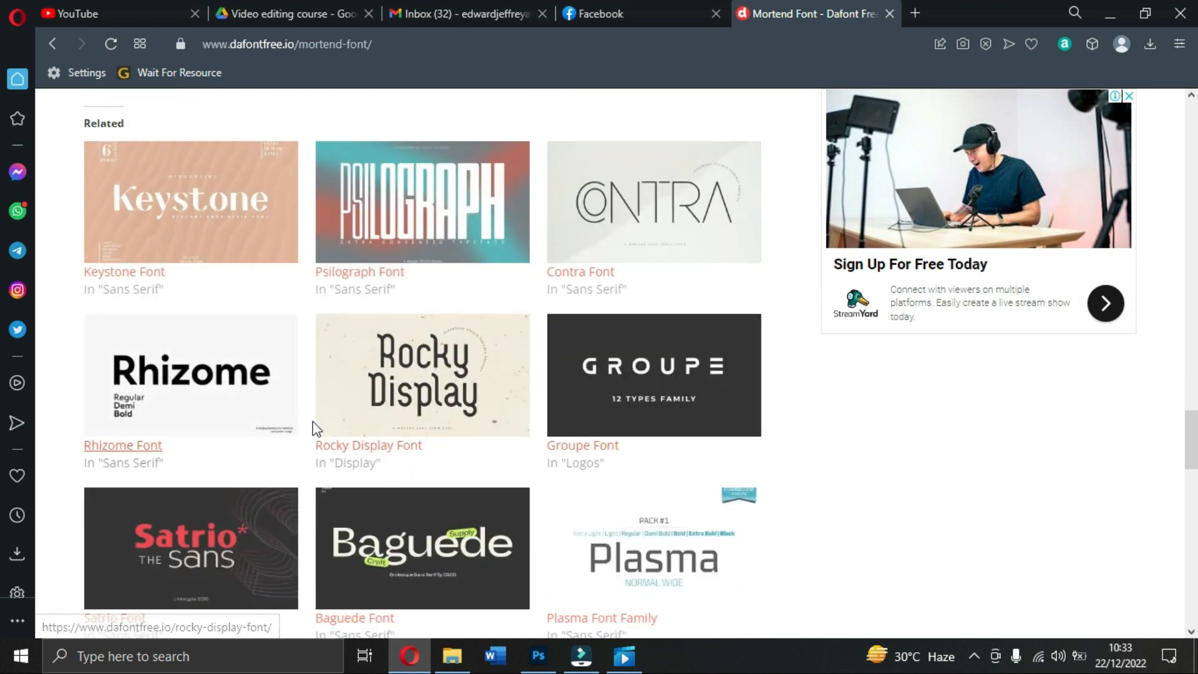
{"action": "scroll", "coordinate": [313, 415], "scroll_direction": "down", "scroll_amount": 3}
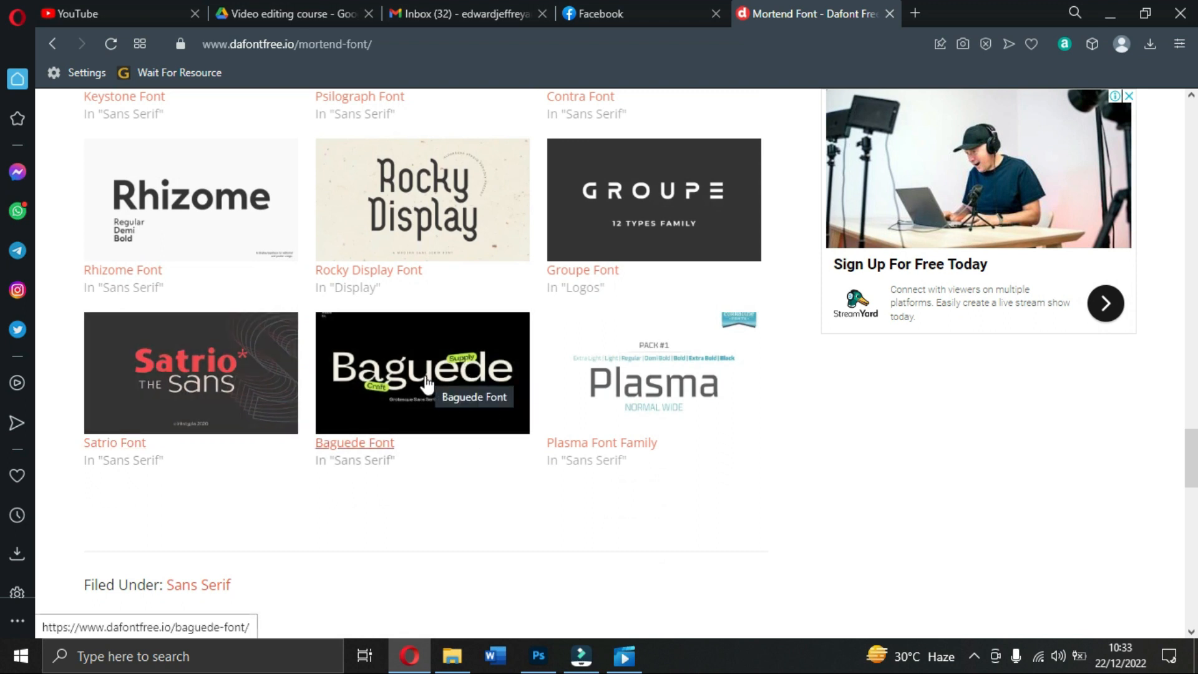
{"action": "scroll", "coordinate": [429, 381], "scroll_direction": "up", "scroll_amount": 3}
{"action": "scroll", "coordinate": [419, 327], "scroll_direction": "up", "scroll_amount": 1}
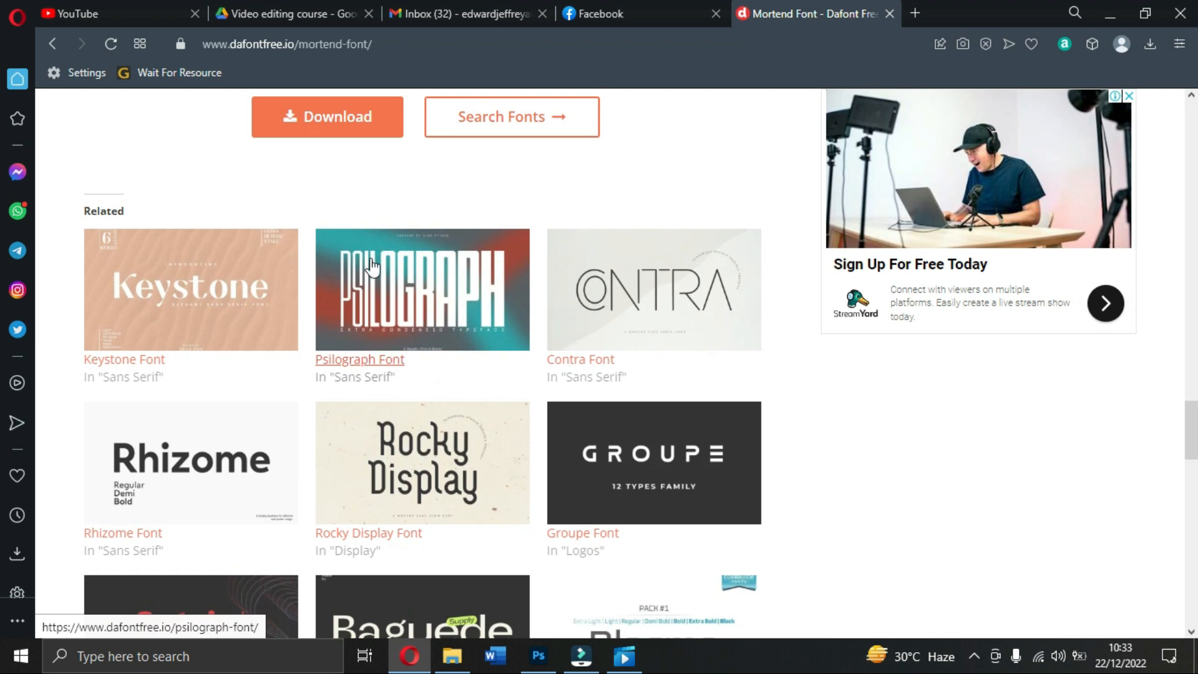
{"action": "scroll", "coordinate": [434, 306], "scroll_direction": "up", "scroll_amount": 1}
{"action": "scroll", "coordinate": [436, 314], "scroll_direction": "down", "scroll_amount": 1}
{"action": "scroll", "coordinate": [504, 296], "scroll_direction": "down", "scroll_amount": 2}
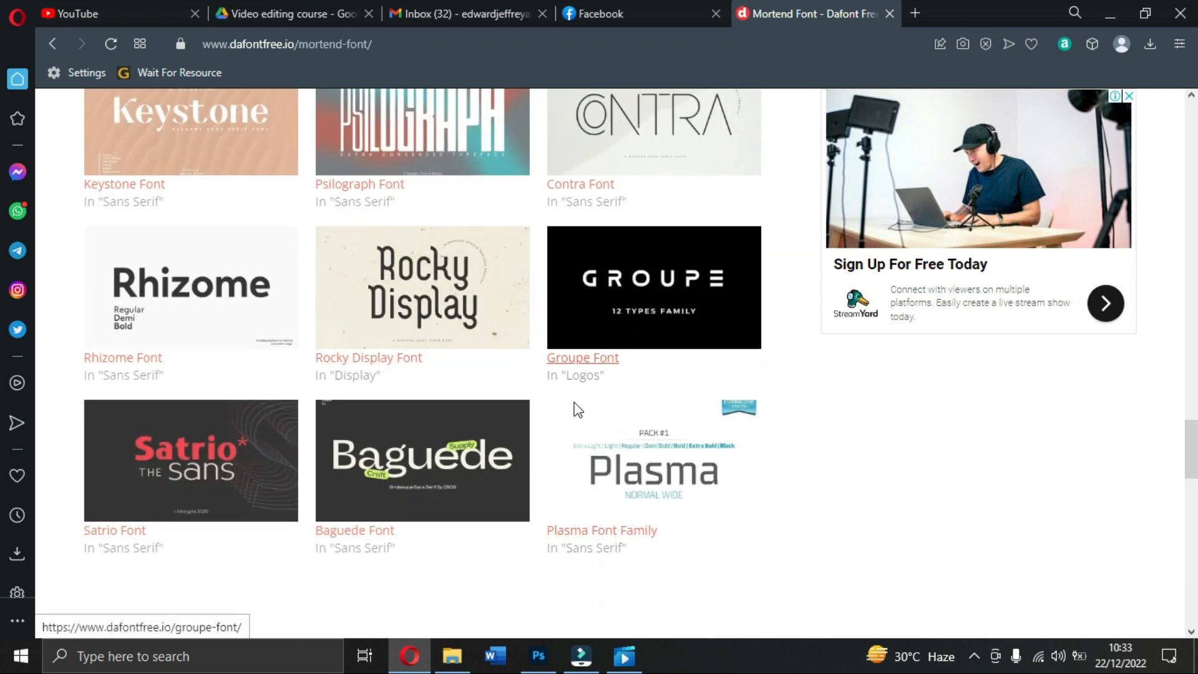
{"action": "scroll", "coordinate": [449, 425], "scroll_direction": "down", "scroll_amount": 2}
{"action": "scroll", "coordinate": [383, 346], "scroll_direction": "up", "scroll_amount": 2}
{"action": "scroll", "coordinate": [381, 340], "scroll_direction": "up", "scroll_amount": 10}
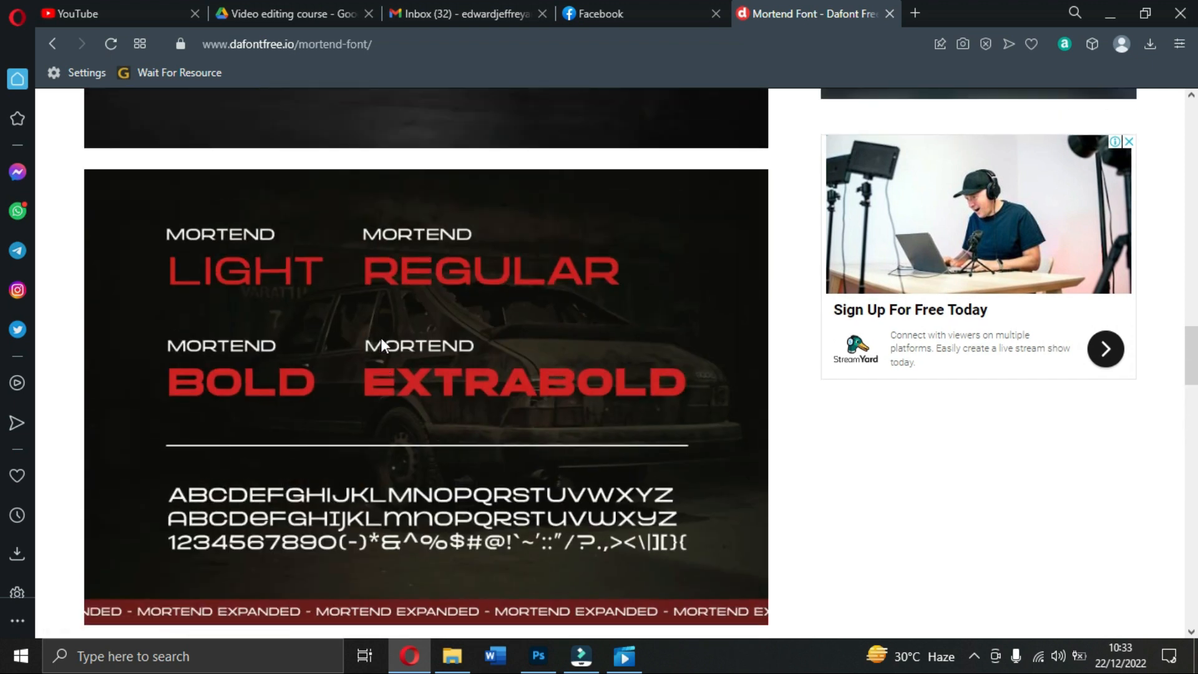
{"action": "scroll", "coordinate": [382, 344], "scroll_direction": "up", "scroll_amount": 10}
{"action": "scroll", "coordinate": [382, 344], "scroll_direction": "up", "scroll_amount": 8}
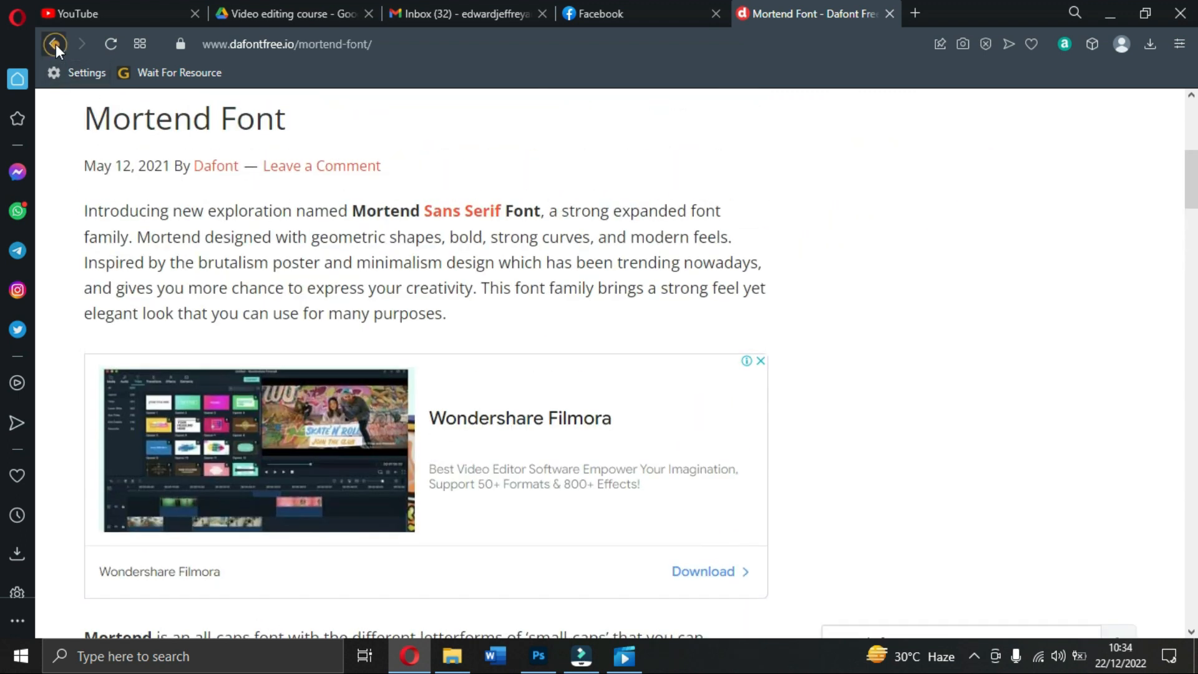
Step: Go back to the 'mortend font' results, noting the Delight text uses Autography 14 pt
{"action": "left_click", "coordinate": [54, 44]}
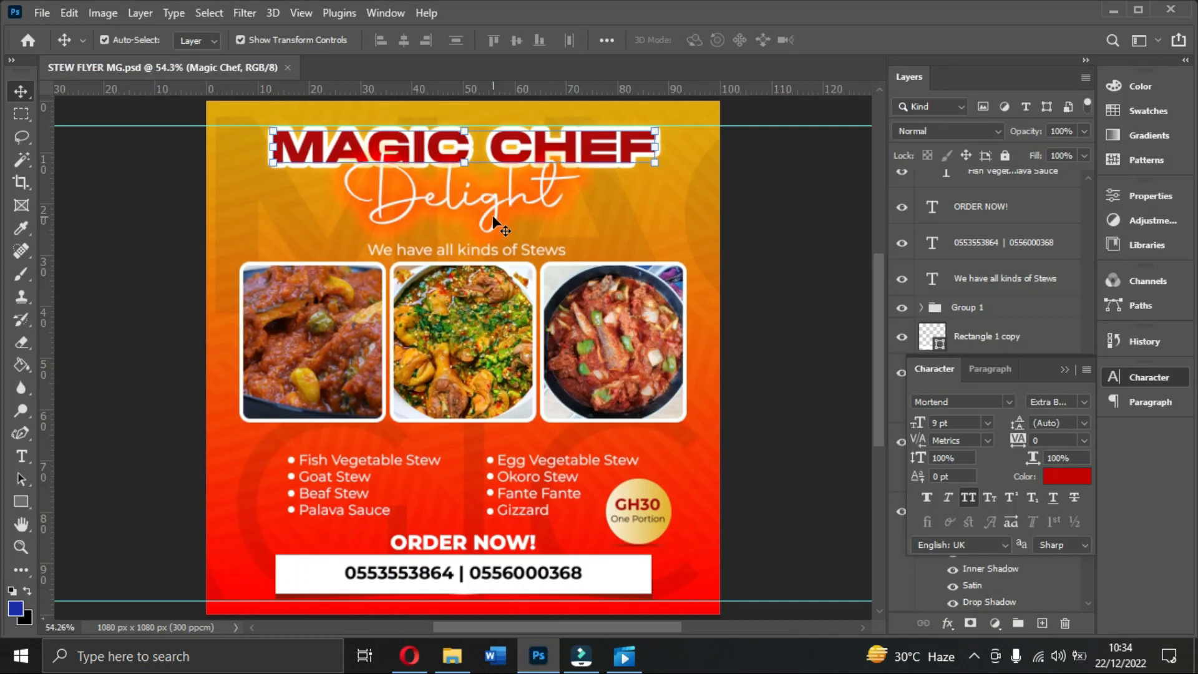
{"action": "left_click", "coordinate": [506, 202]}
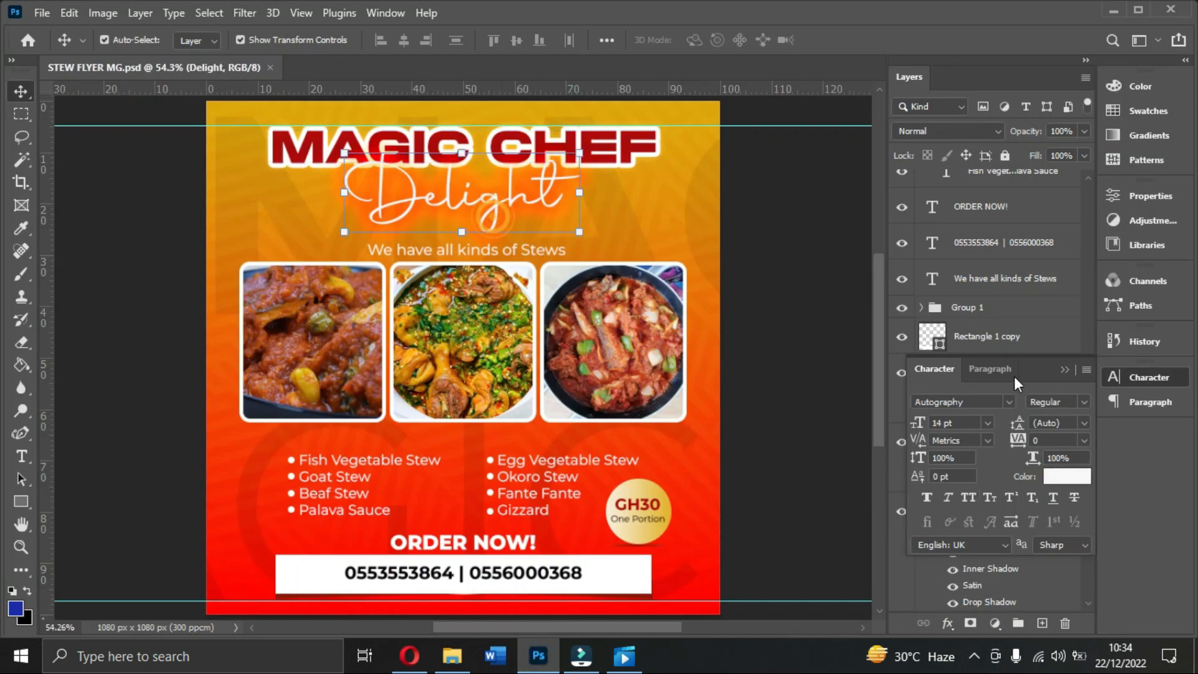
{"action": "left_click", "coordinate": [409, 655]}
Step: Search for 'autographia personal use' and download Autografia from Cufon Fonts
{"action": "triple_click", "coordinate": [230, 155]}
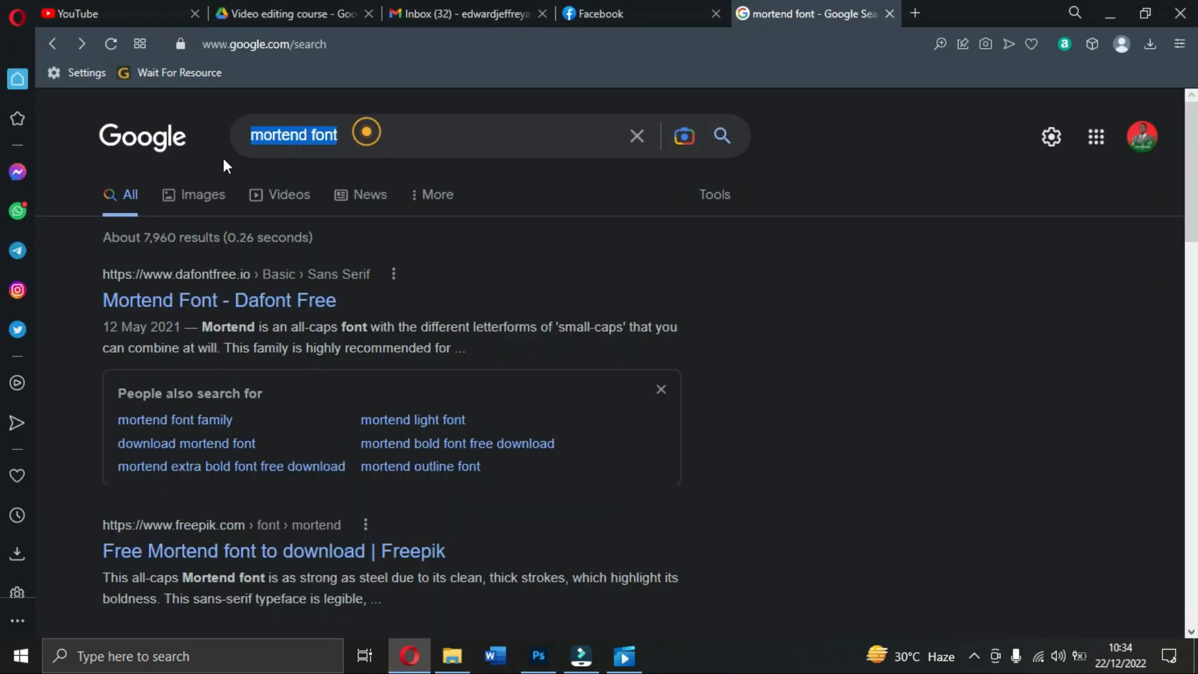
{"action": "type", "text": "auto"}
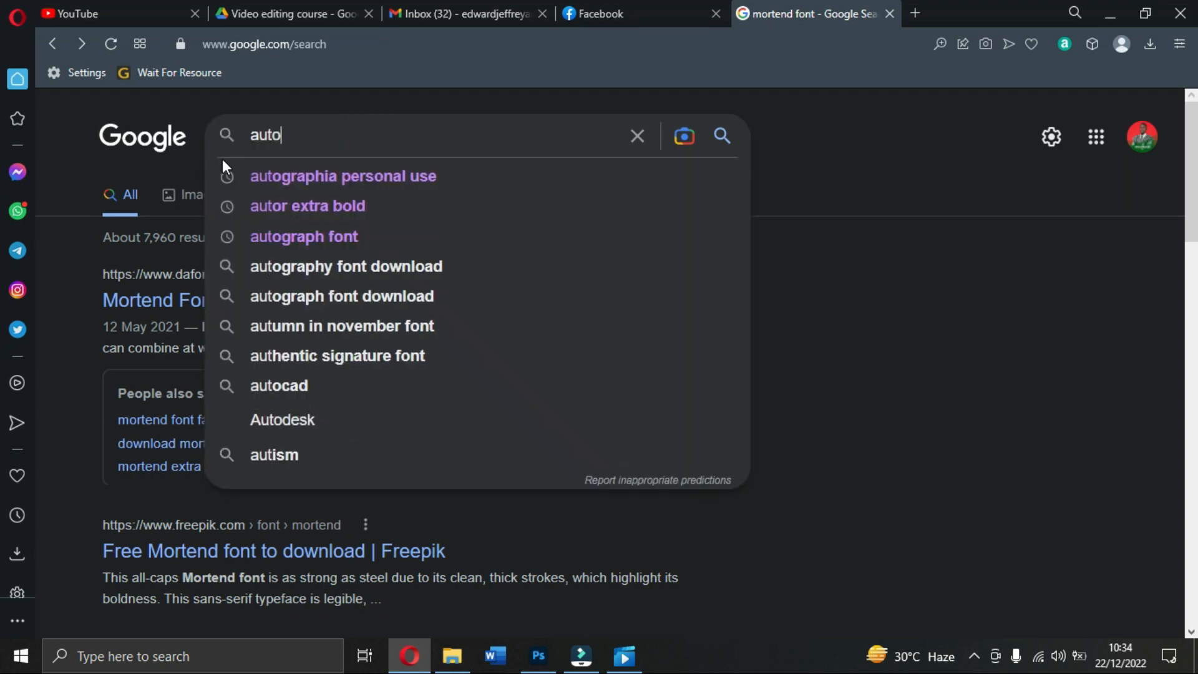
{"action": "left_click", "coordinate": [316, 176]}
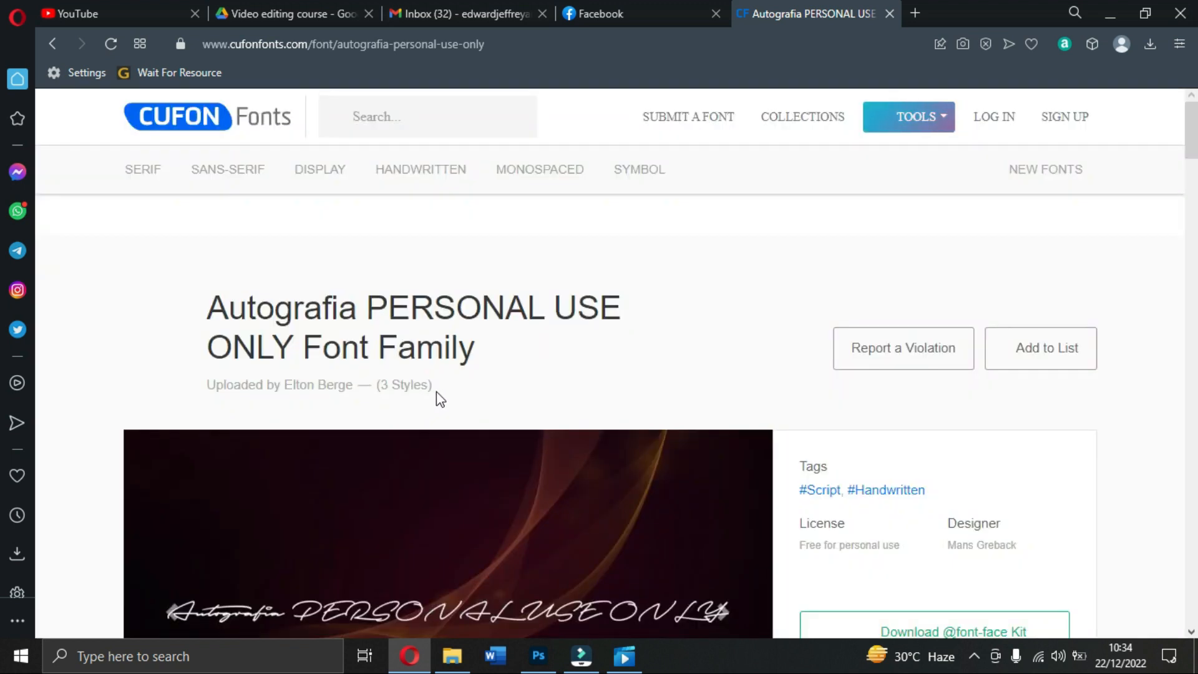
{"action": "scroll", "coordinate": [437, 403], "scroll_direction": "down", "scroll_amount": 5}
{"action": "scroll", "coordinate": [374, 387], "scroll_direction": "down", "scroll_amount": 2}
{"action": "scroll", "coordinate": [465, 393], "scroll_direction": "down", "scroll_amount": 2}
{"action": "left_click", "coordinate": [934, 262]}
Step: Scroll through the Autografia font page, then return to the flyer in Photoshop
{"action": "scroll", "coordinate": [695, 419], "scroll_direction": "down", "scroll_amount": 3}
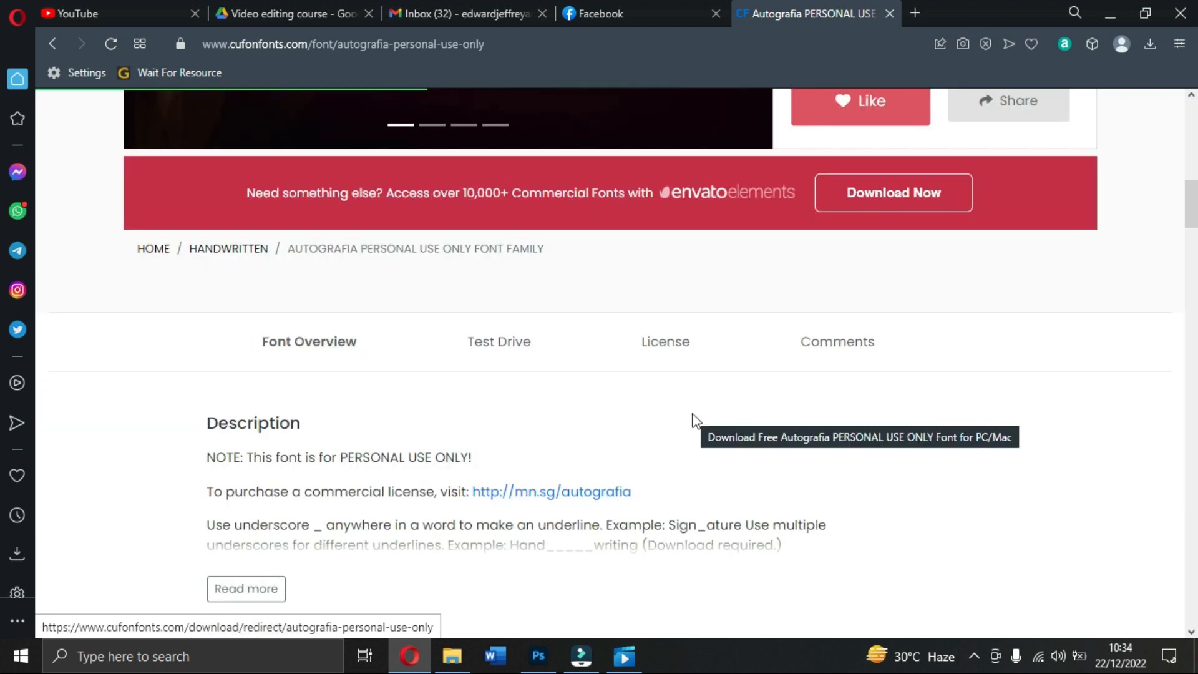
{"action": "scroll", "coordinate": [695, 419], "scroll_direction": "down", "scroll_amount": 15}
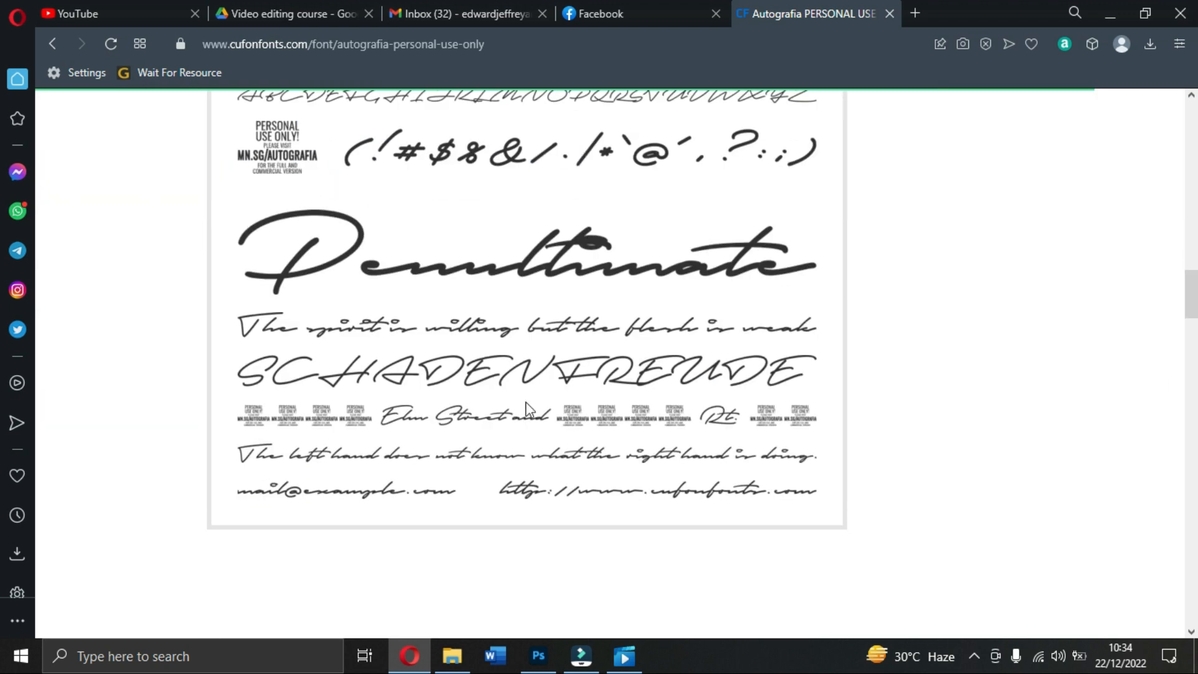
{"action": "scroll", "coordinate": [566, 425], "scroll_direction": "down", "scroll_amount": 12}
{"action": "scroll", "coordinate": [574, 400], "scroll_direction": "down", "scroll_amount": 10}
{"action": "scroll", "coordinate": [575, 399], "scroll_direction": "up", "scroll_amount": 14}
{"action": "scroll", "coordinate": [575, 398], "scroll_direction": "down", "scroll_amount": 8}
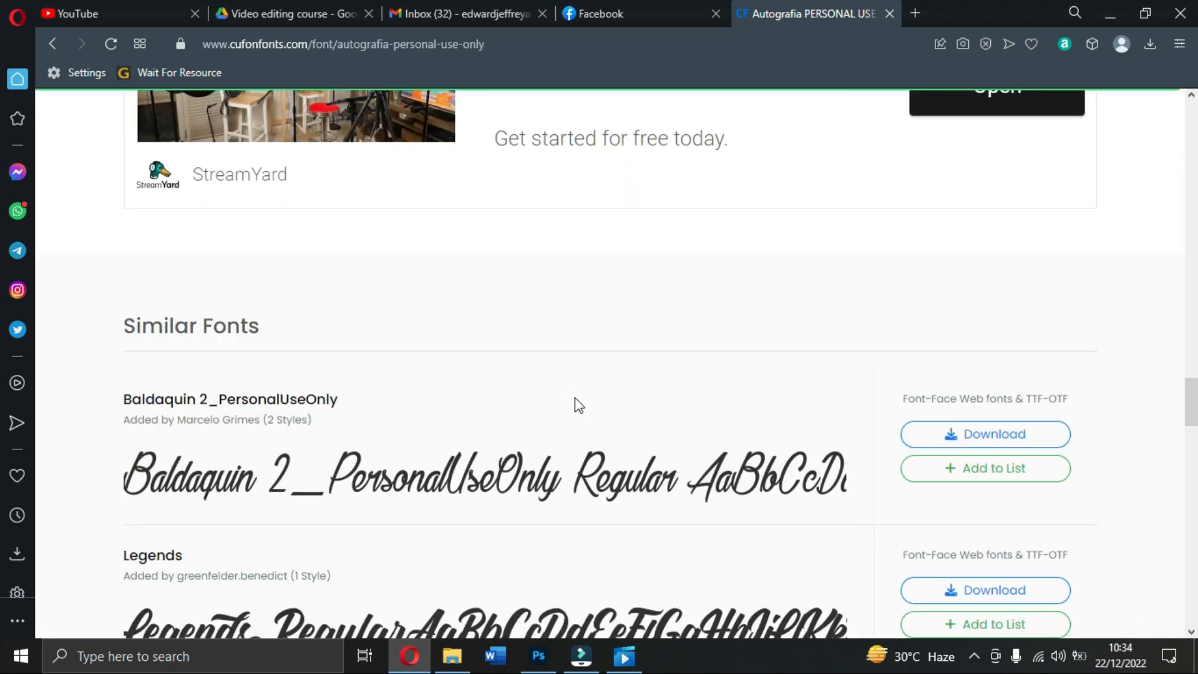
{"action": "scroll", "coordinate": [575, 398], "scroll_direction": "down", "scroll_amount": 4}
{"action": "scroll", "coordinate": [332, 354], "scroll_direction": "down", "scroll_amount": 2}
{"action": "scroll", "coordinate": [331, 354], "scroll_direction": "down", "scroll_amount": 13}
{"action": "scroll", "coordinate": [620, 487], "scroll_direction": "up", "scroll_amount": 20}
{"action": "scroll", "coordinate": [620, 479], "scroll_direction": "up", "scroll_amount": 15}
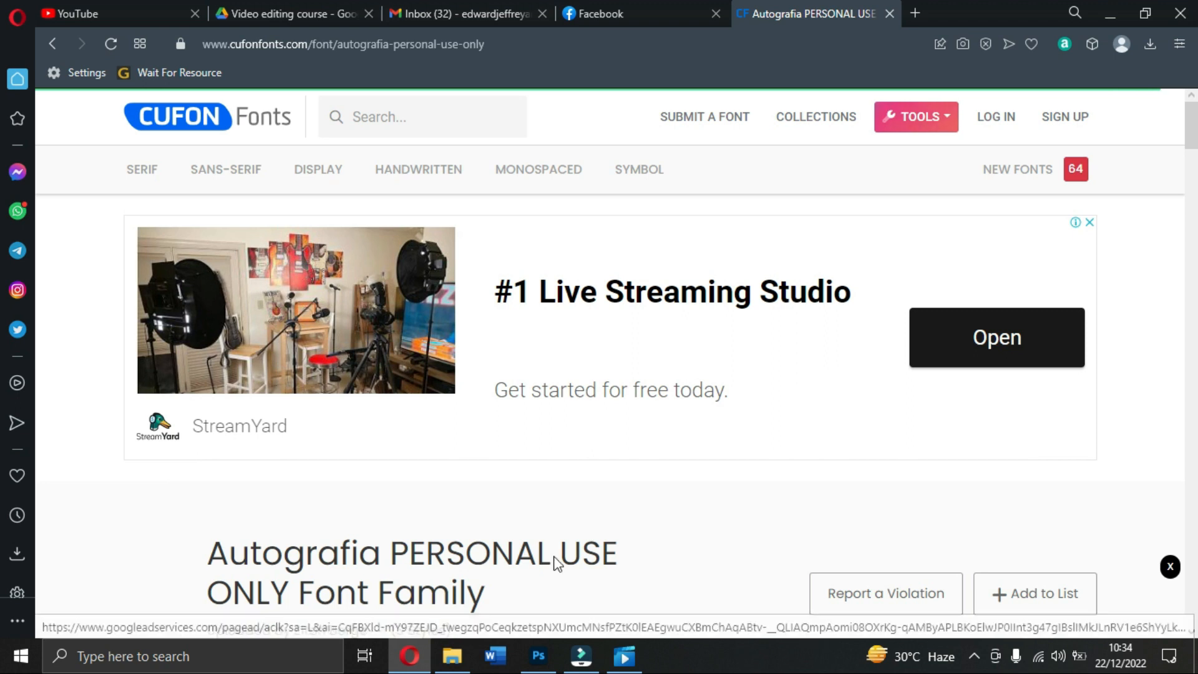
{"action": "left_click", "coordinate": [536, 657]}
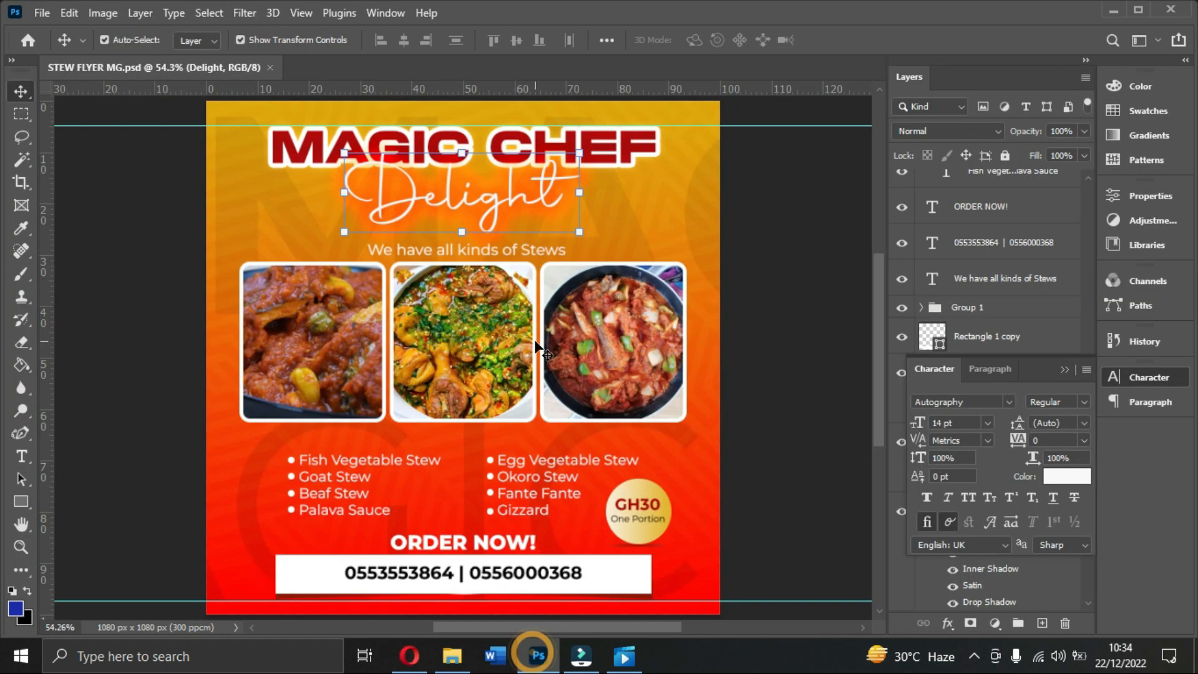
{"action": "left_click", "coordinate": [434, 543]}
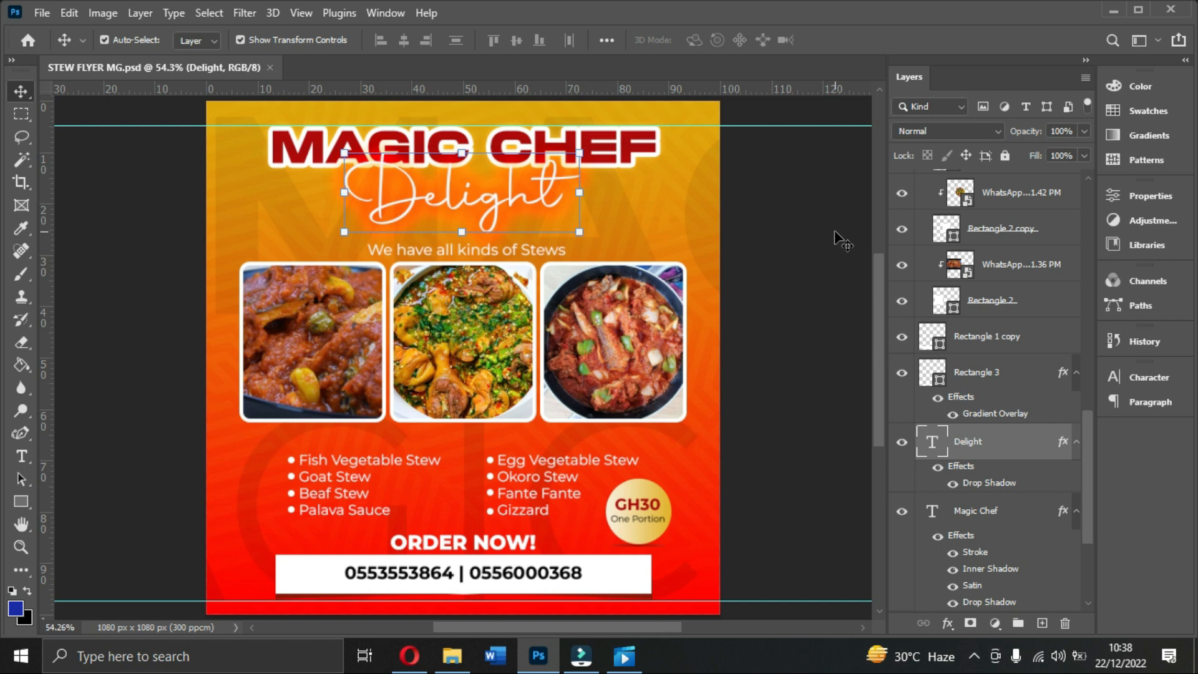
Step: Create a 1080 × 1080 px, 300 ppcm document named BUS FLYER
{"action": "left_click", "coordinate": [42, 13]}
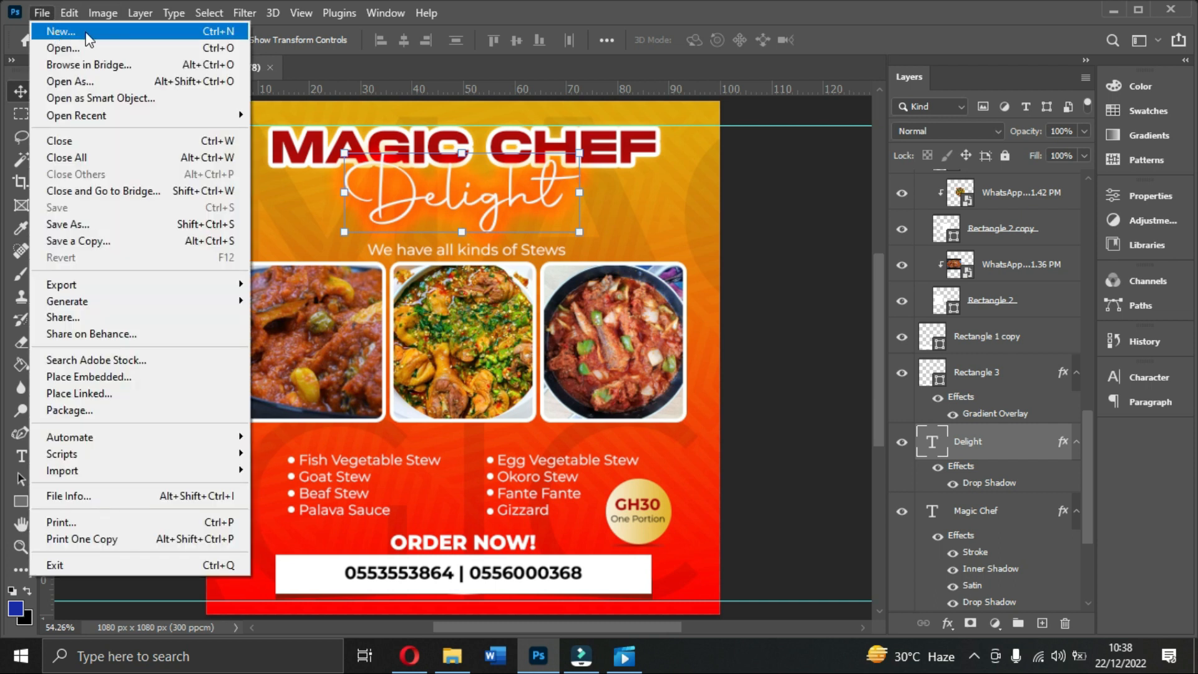
{"action": "left_click", "coordinate": [87, 35]}
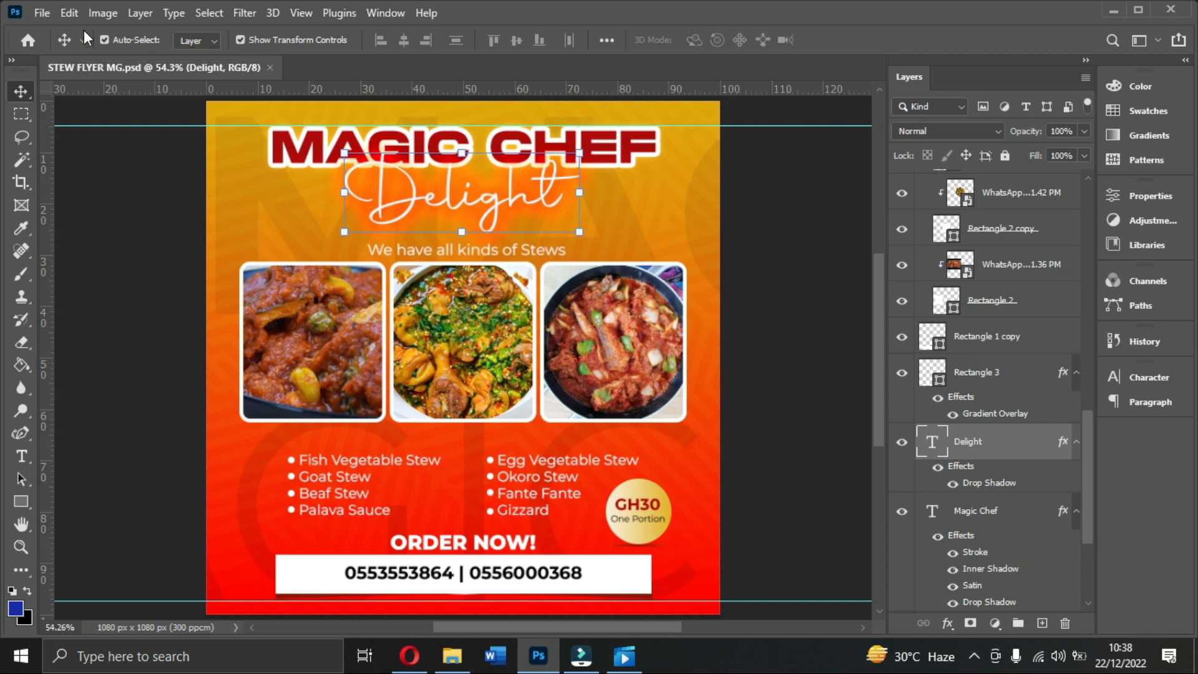
{"action": "key", "text": "ctrl+n"}
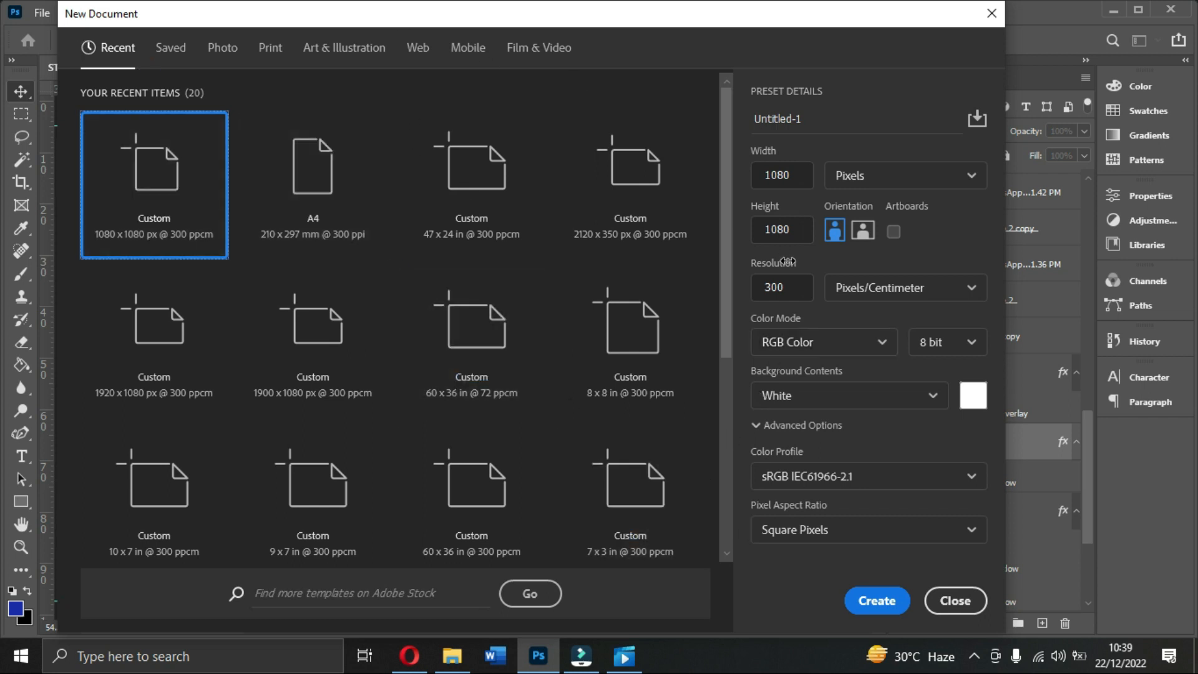
{"action": "left_click_drag", "start_coordinate": [818, 119], "coordinate": [710, 122]}
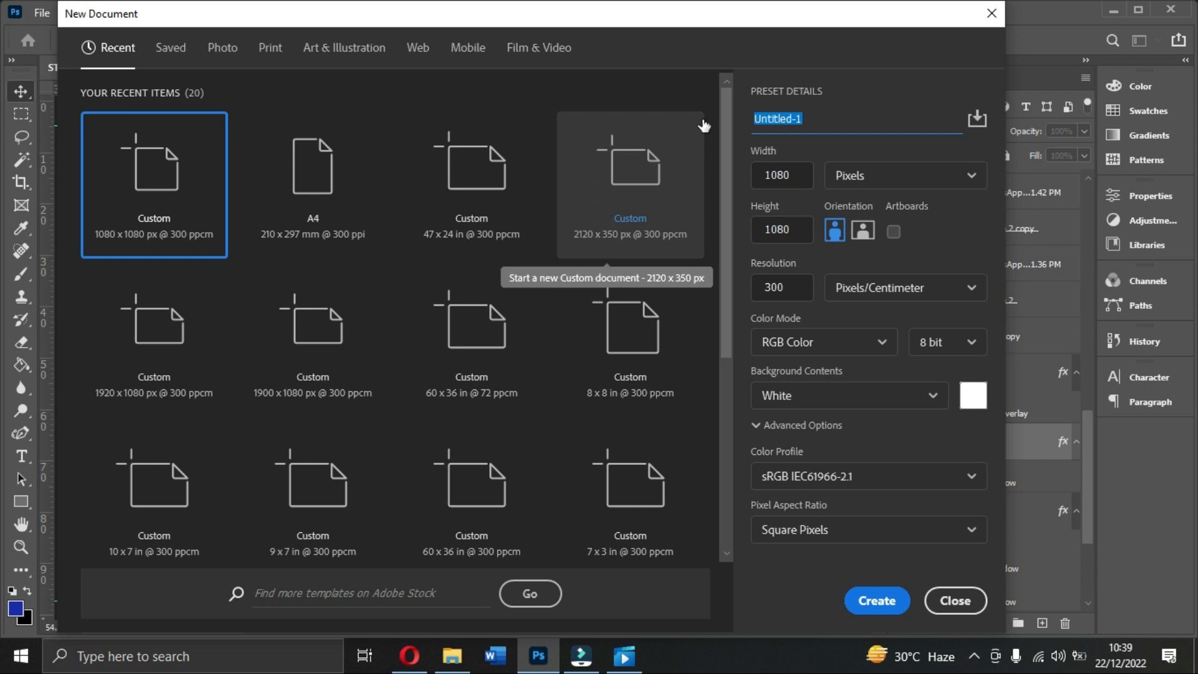
{"action": "type", "text": "BUS FLYER"}
{"action": "left_click", "coordinate": [876, 603]}
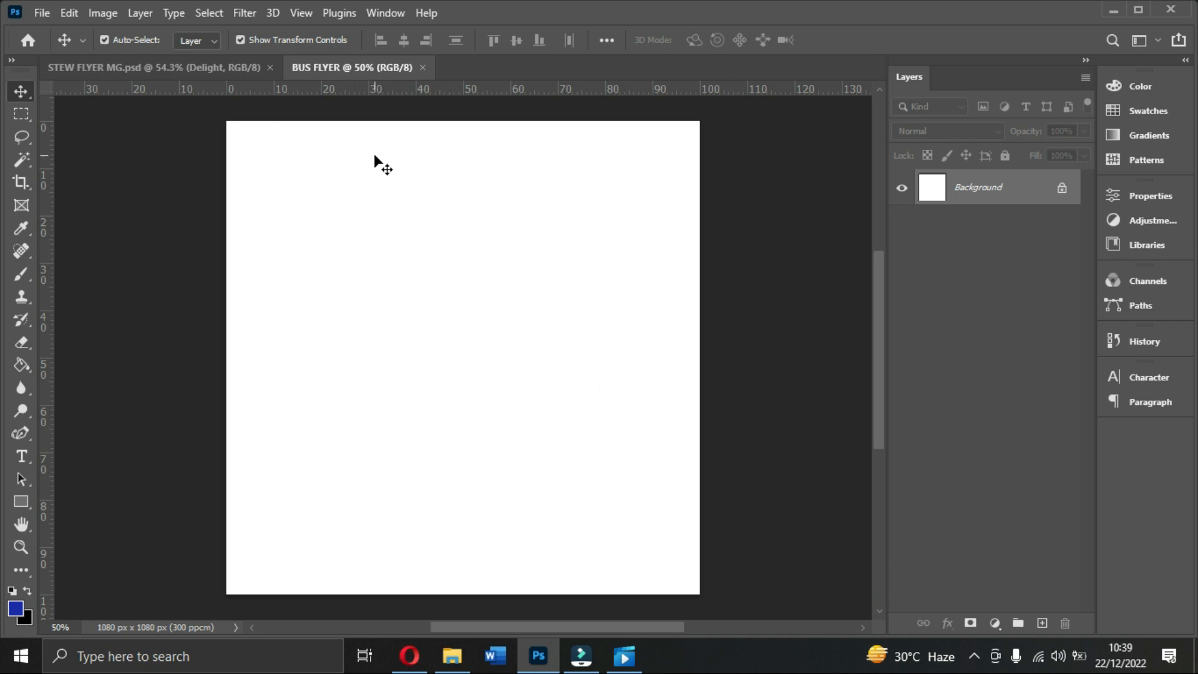
Step: Add a Linear red-orange gradient fill layer covering the BUS FLYER canvas
{"action": "key", "text": "ctrl+0"}
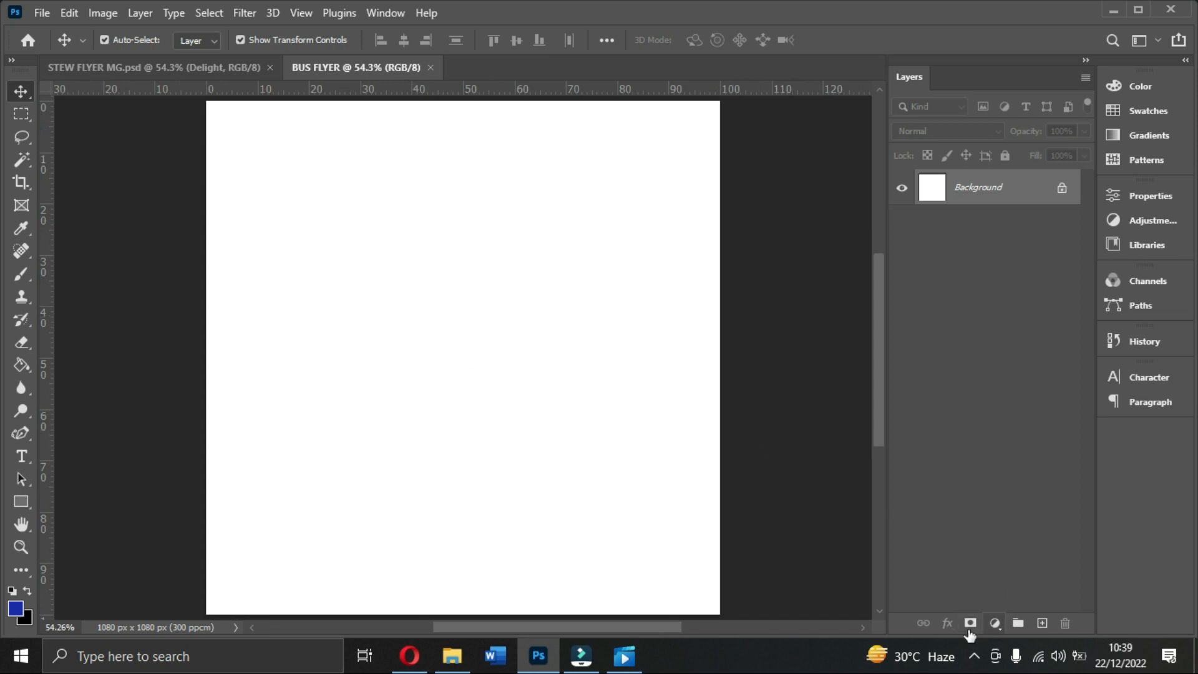
{"action": "left_click", "coordinate": [996, 624]}
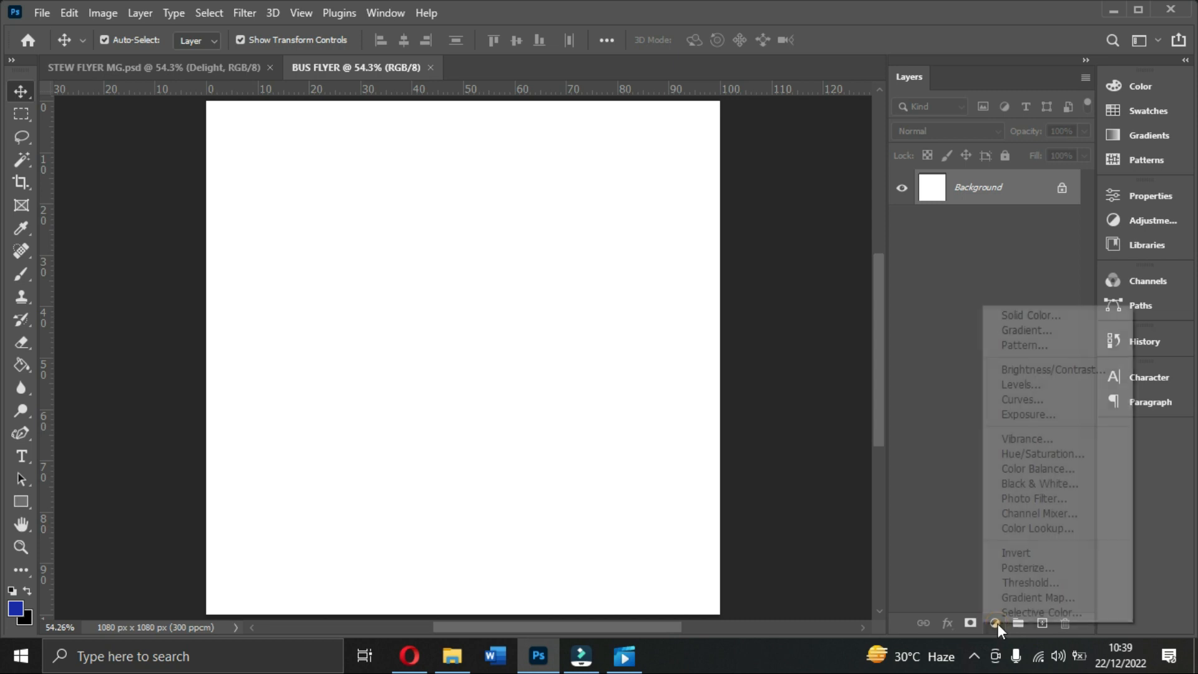
{"action": "left_click", "coordinate": [1041, 329]}
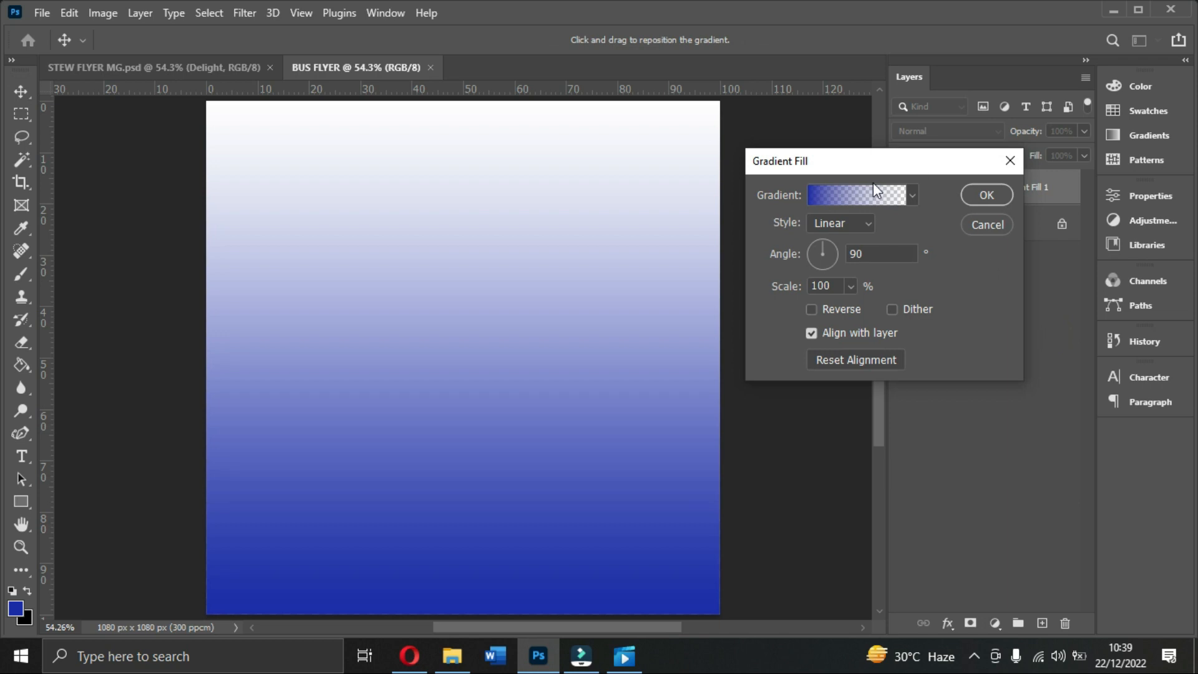
{"action": "left_click_drag", "start_coordinate": [863, 163], "coordinate": [960, 191]}
{"action": "left_click", "coordinate": [952, 219]}
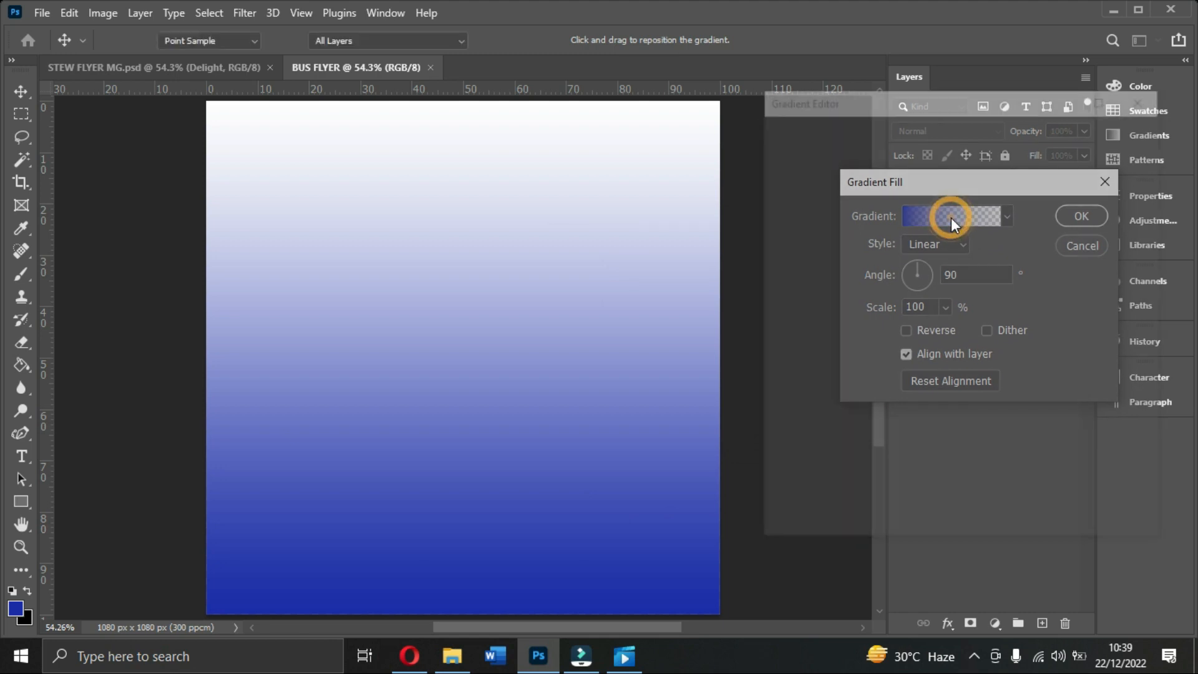
{"action": "scroll", "coordinate": [838, 245], "scroll_direction": "down", "scroll_amount": 5}
{"action": "scroll", "coordinate": [838, 245], "scroll_direction": "down", "scroll_amount": 3}
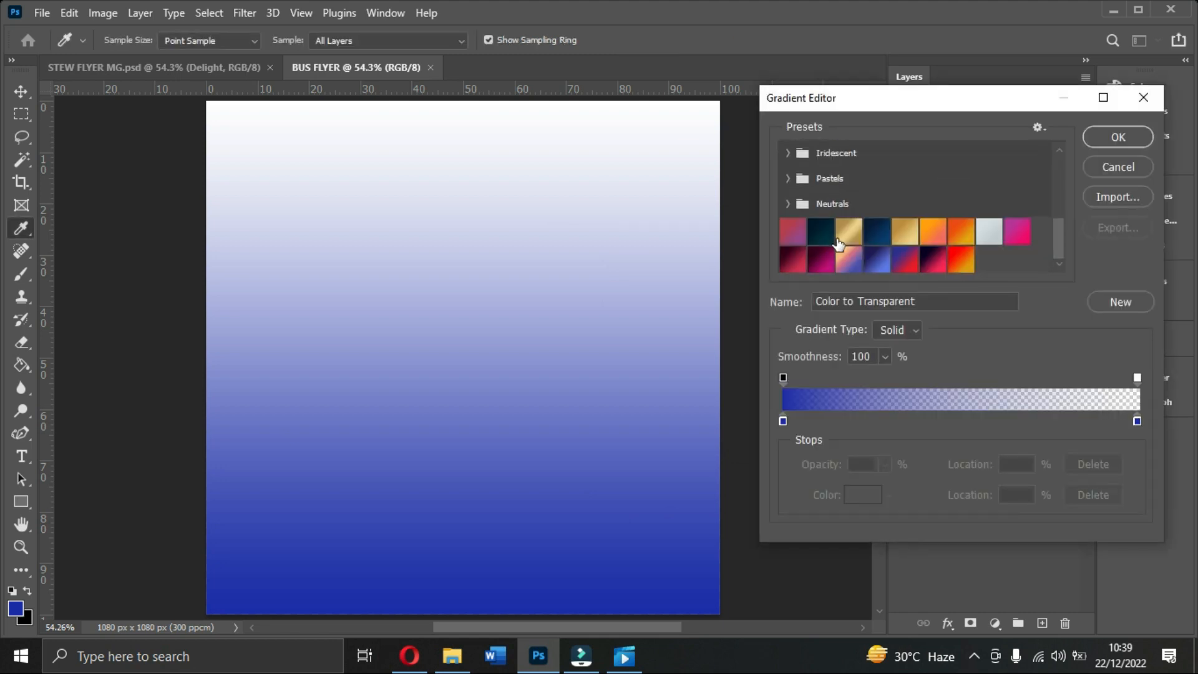
{"action": "left_click", "coordinate": [961, 259]}
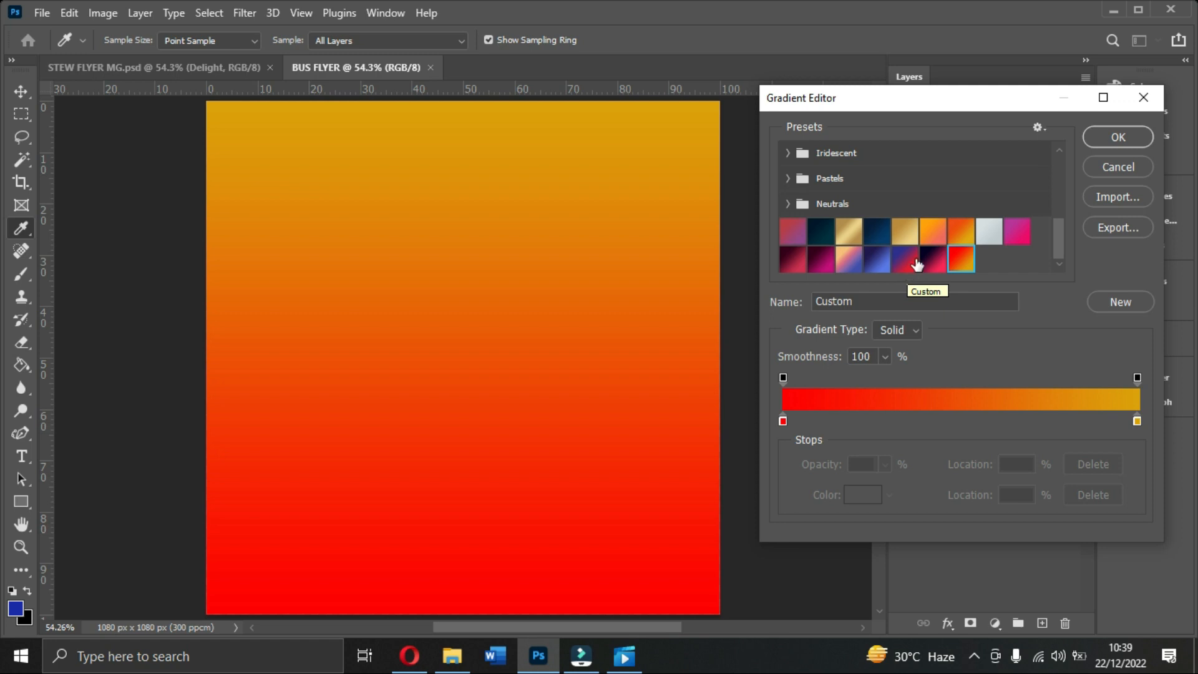
{"action": "left_click", "coordinate": [1132, 134]}
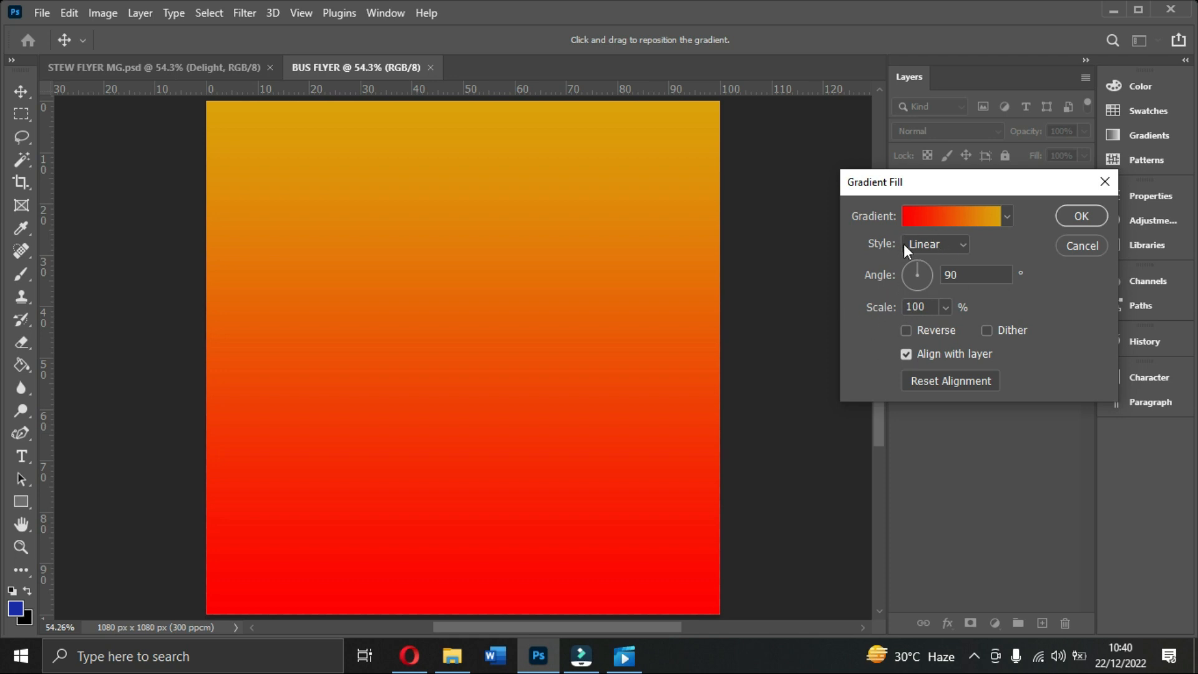
{"action": "left_click", "coordinate": [941, 243]}
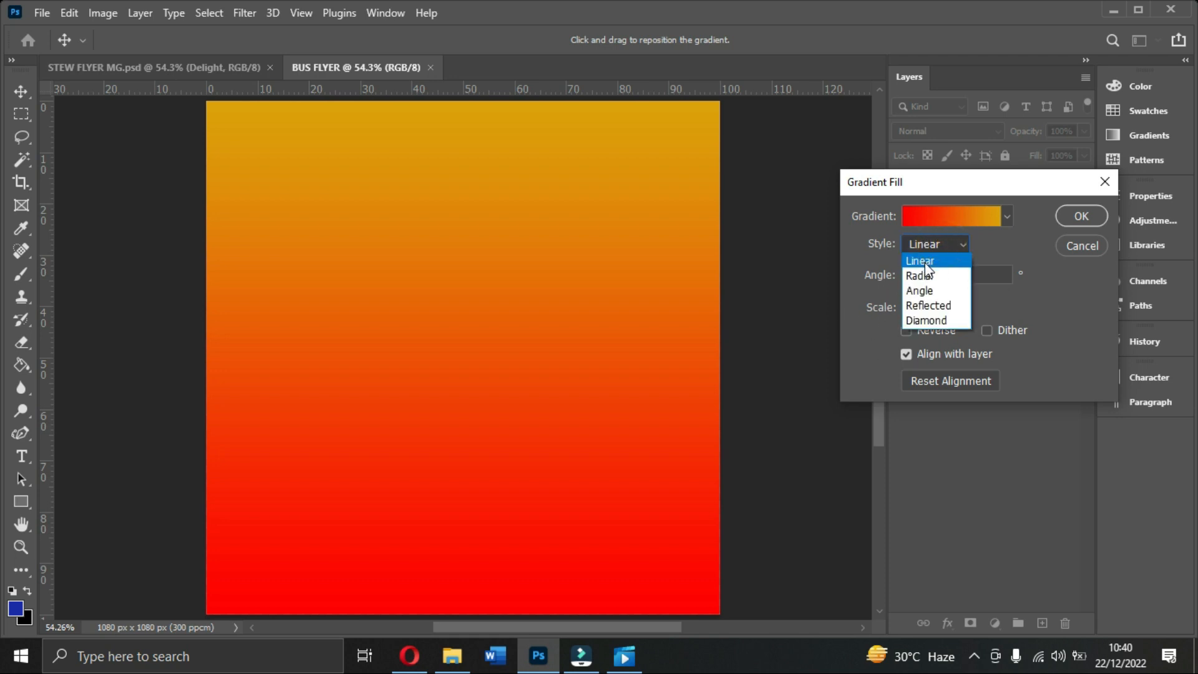
{"action": "left_click", "coordinate": [926, 264]}
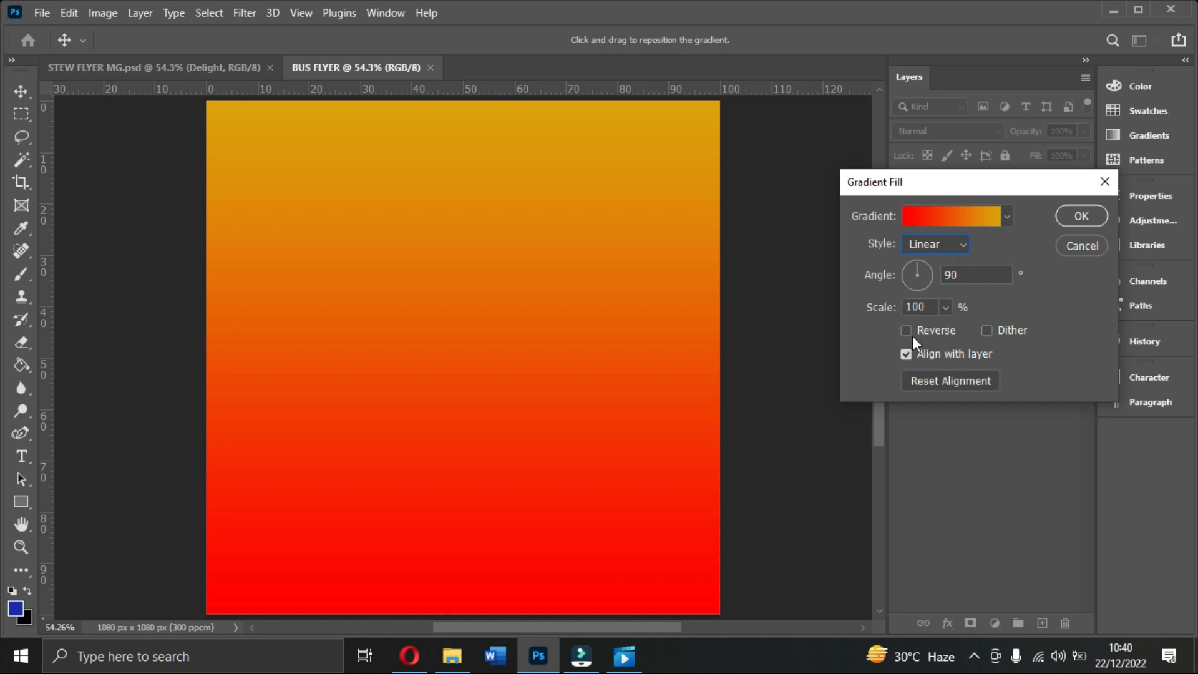
{"action": "left_click", "coordinate": [1081, 215]}
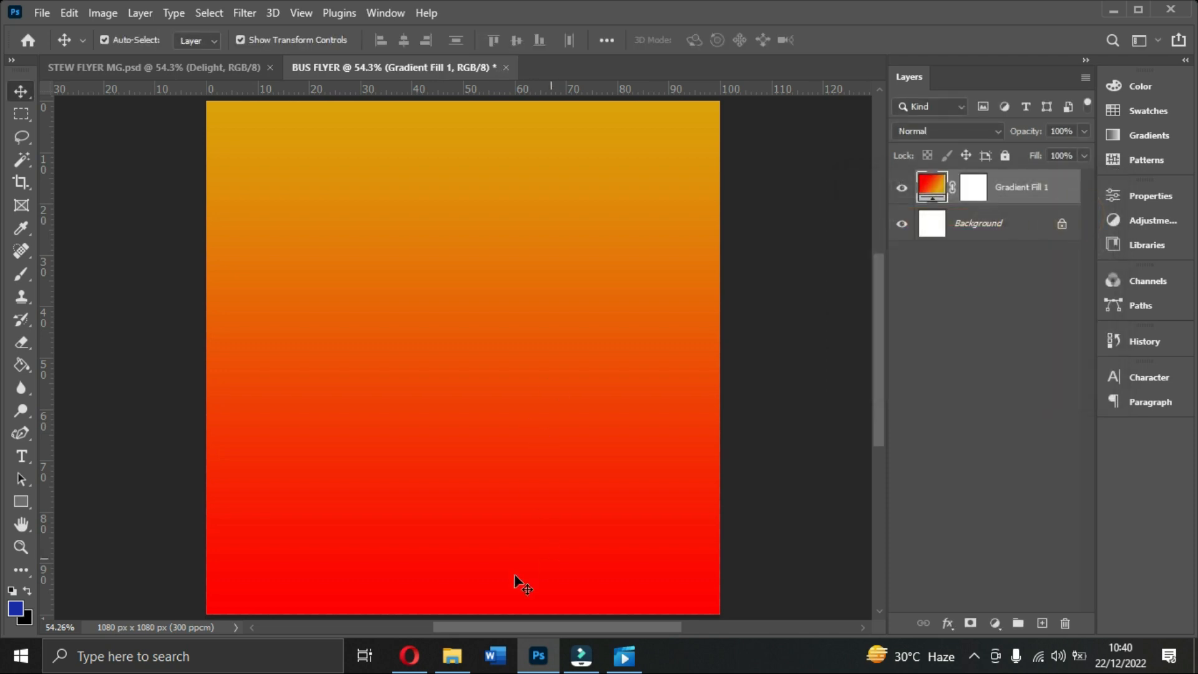
Step: Drag the 110 pattern image from the Stew Adverts folder onto the flyer
{"action": "left_click", "coordinate": [452, 656]}
{"action": "left_click", "coordinate": [208, 222]}
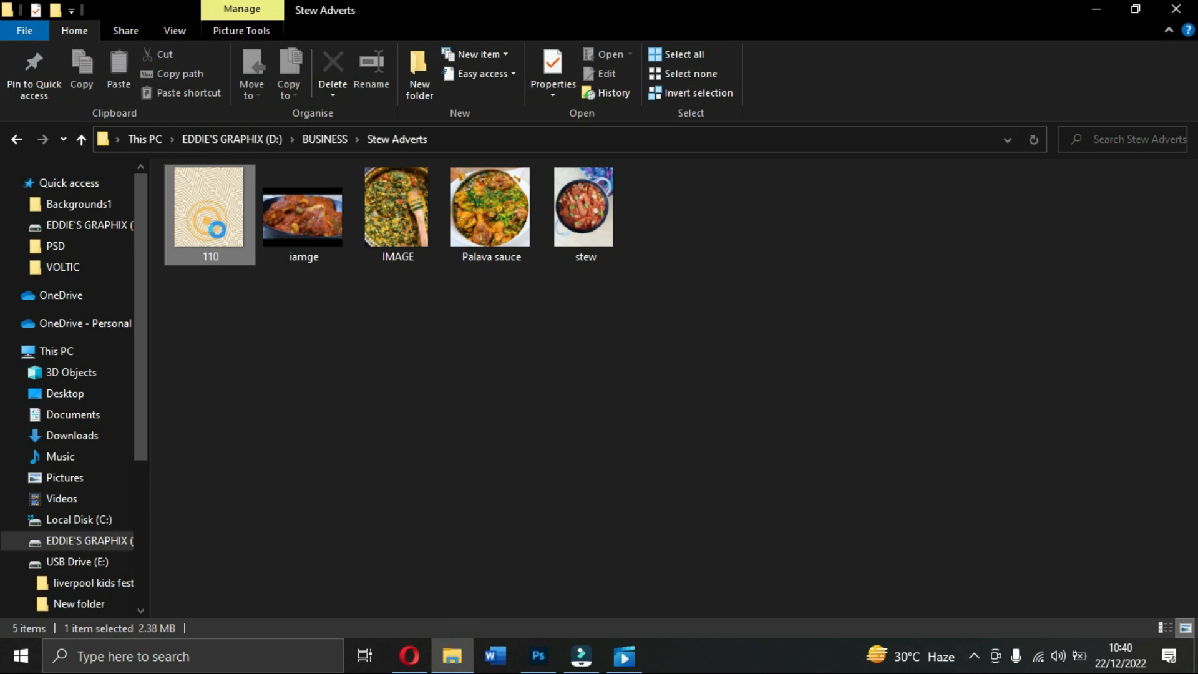
{"action": "left_click_drag", "start_coordinate": [202, 260], "coordinate": [551, 459]}
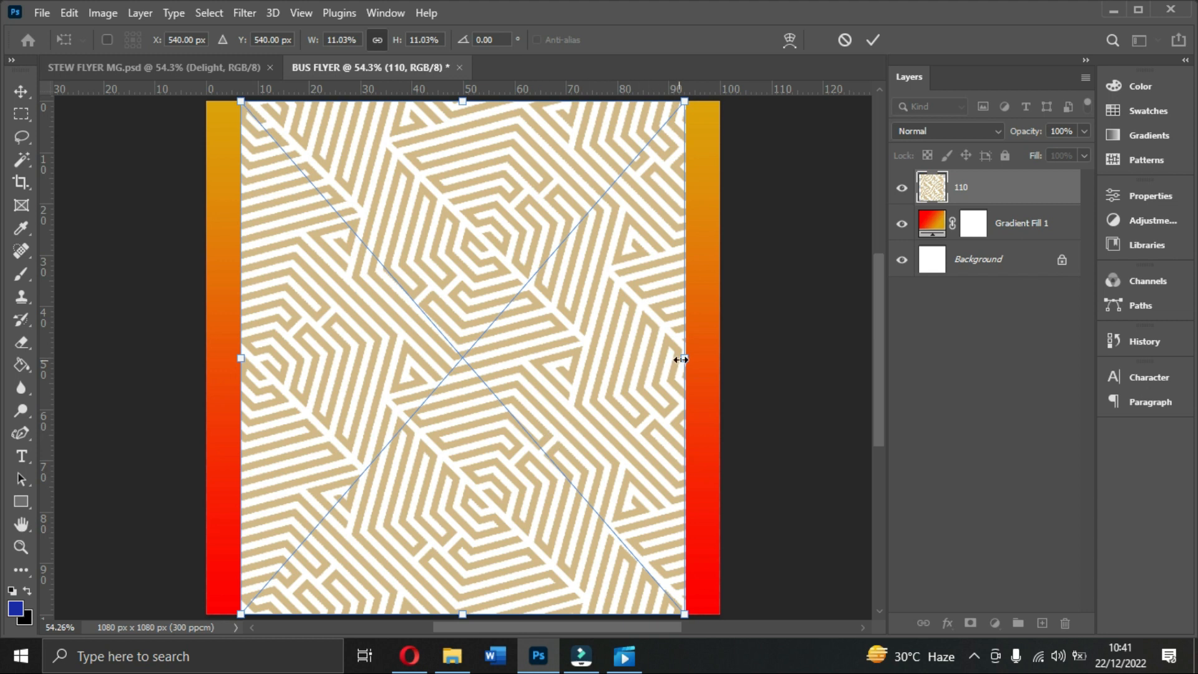
Step: Stretch the 110 maze pattern to about 13.21% so it spans the full canvas
{"action": "left_click_drag", "start_coordinate": [690, 359], "coordinate": [732, 356]}
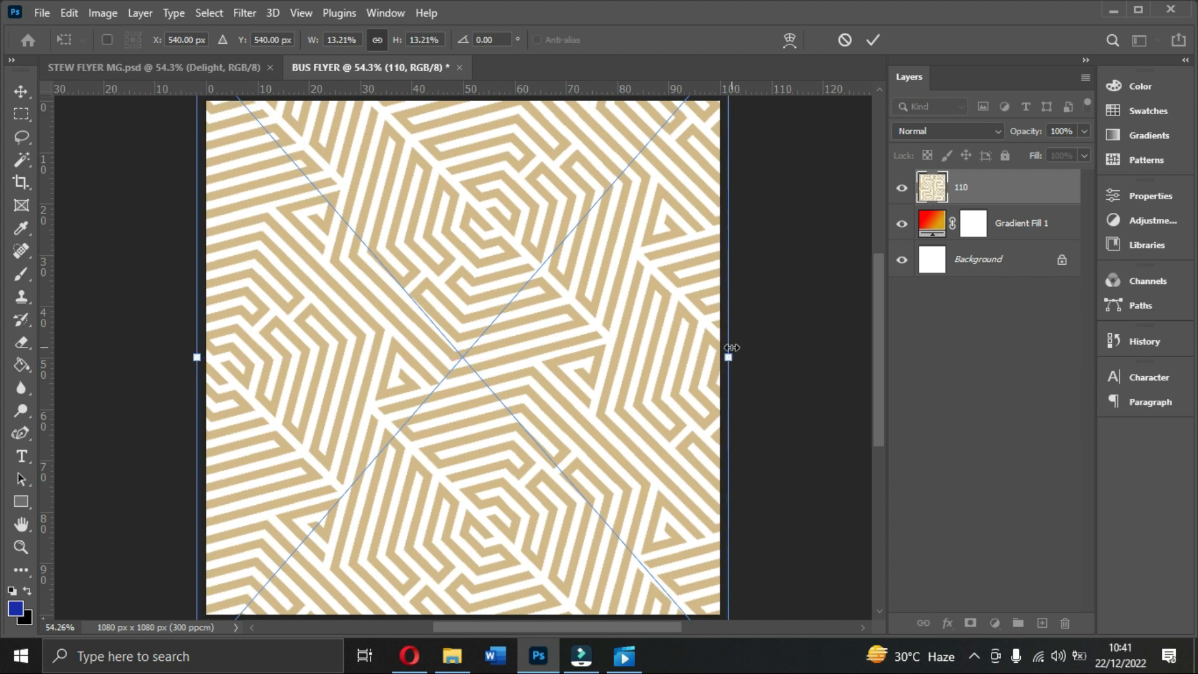
Step: Commit the pattern's size, then set layer 110 to Soft Light at 20% opacity
{"action": "left_click", "coordinate": [874, 40]}
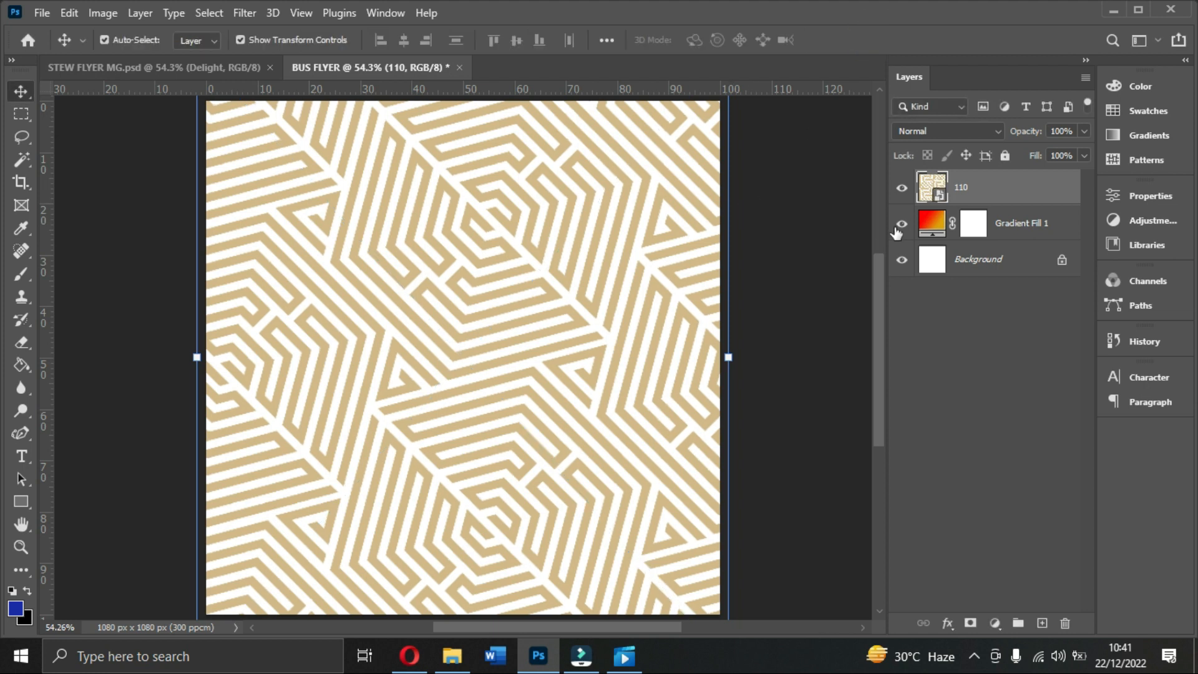
{"action": "left_click", "coordinate": [992, 132]}
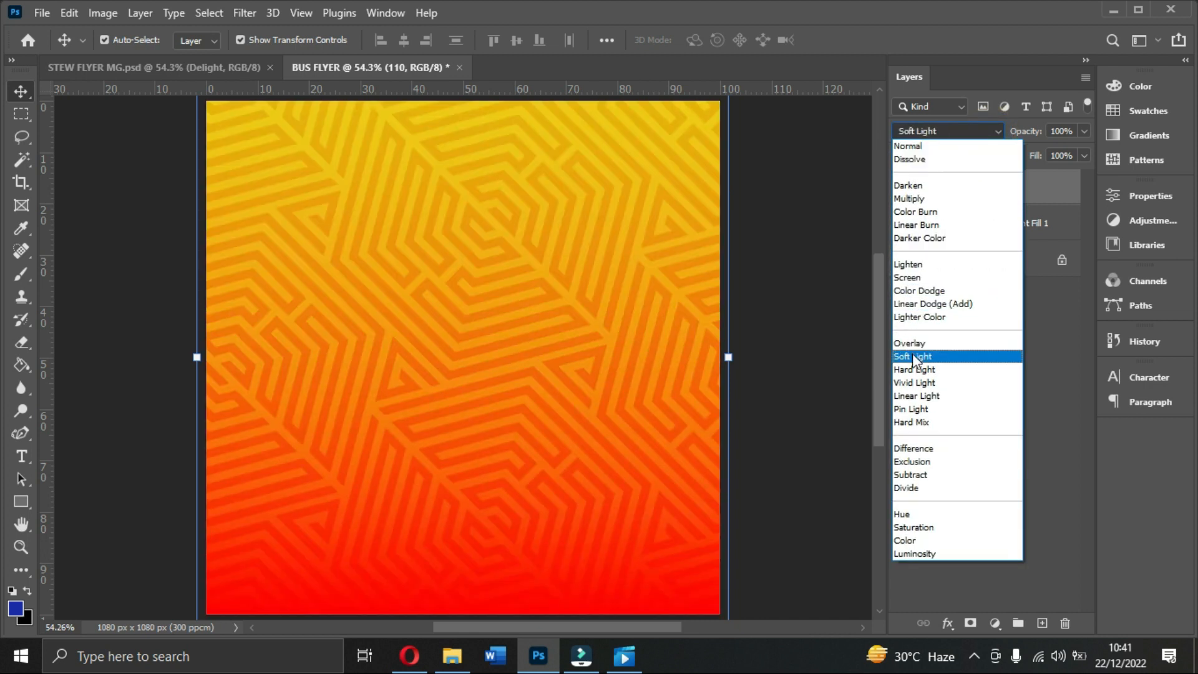
{"action": "left_click", "coordinate": [913, 356]}
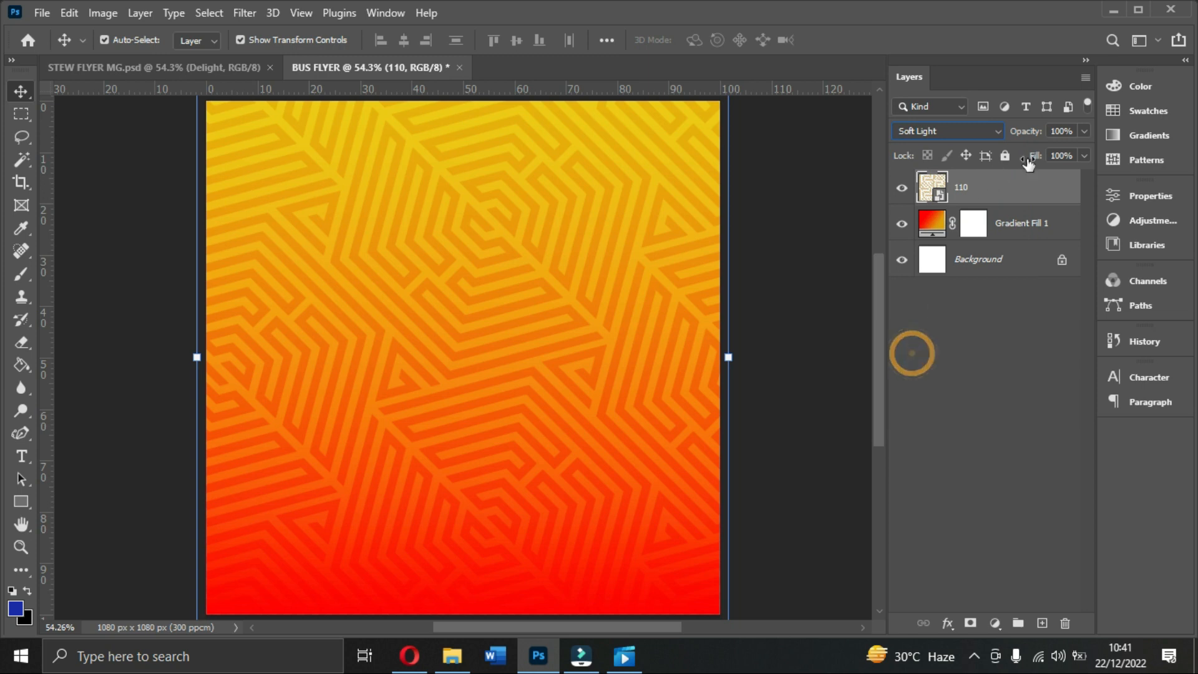
{"action": "left_click", "coordinate": [1083, 131]}
{"action": "left_click_drag", "start_coordinate": [1077, 153], "coordinate": [1022, 178]}
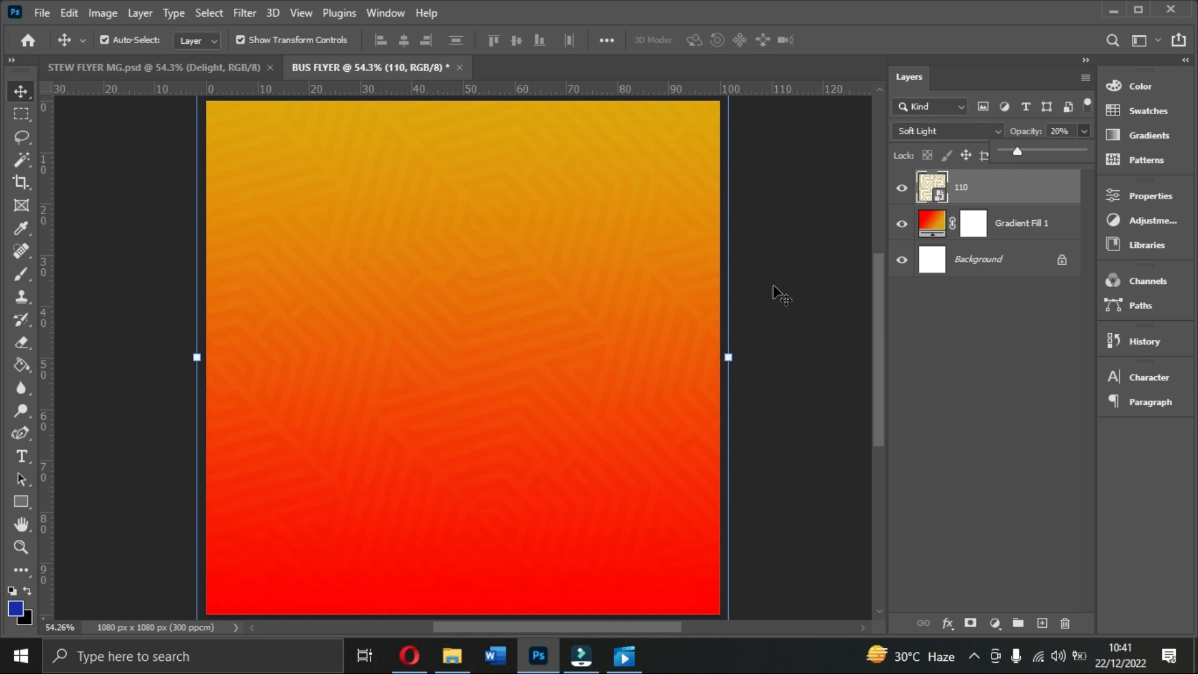
{"action": "scroll", "coordinate": [812, 305], "scroll_direction": "down", "scroll_amount": 1}
{"action": "scroll", "coordinate": [811, 306], "scroll_direction": "up", "scroll_amount": 1}
{"action": "left_click", "coordinate": [981, 353]}
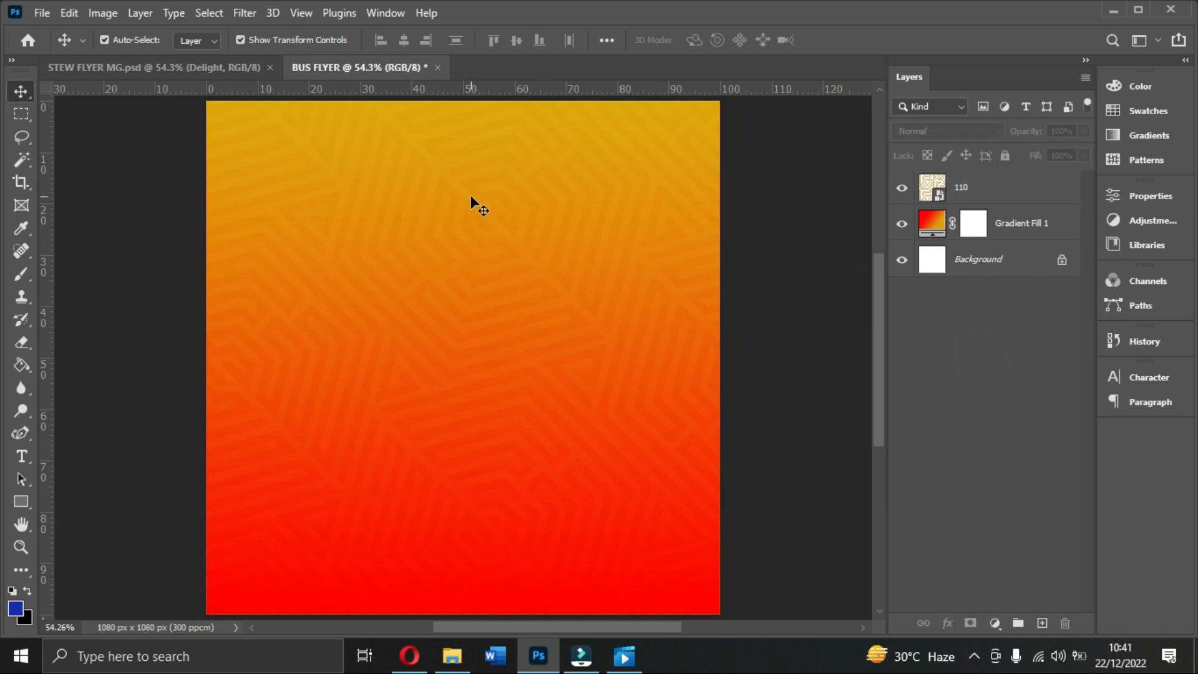
Step: Place horizontal guides near the top and bottom and vertical guides near the left and right edges
{"action": "left_click_drag", "start_coordinate": [503, 89], "coordinate": [500, 135]}
{"action": "left_click_drag", "start_coordinate": [536, 87], "coordinate": [497, 588]}
{"action": "left_click_drag", "start_coordinate": [41, 365], "coordinate": [241, 386]}
{"action": "left_click_drag", "start_coordinate": [44, 388], "coordinate": [685, 450]}
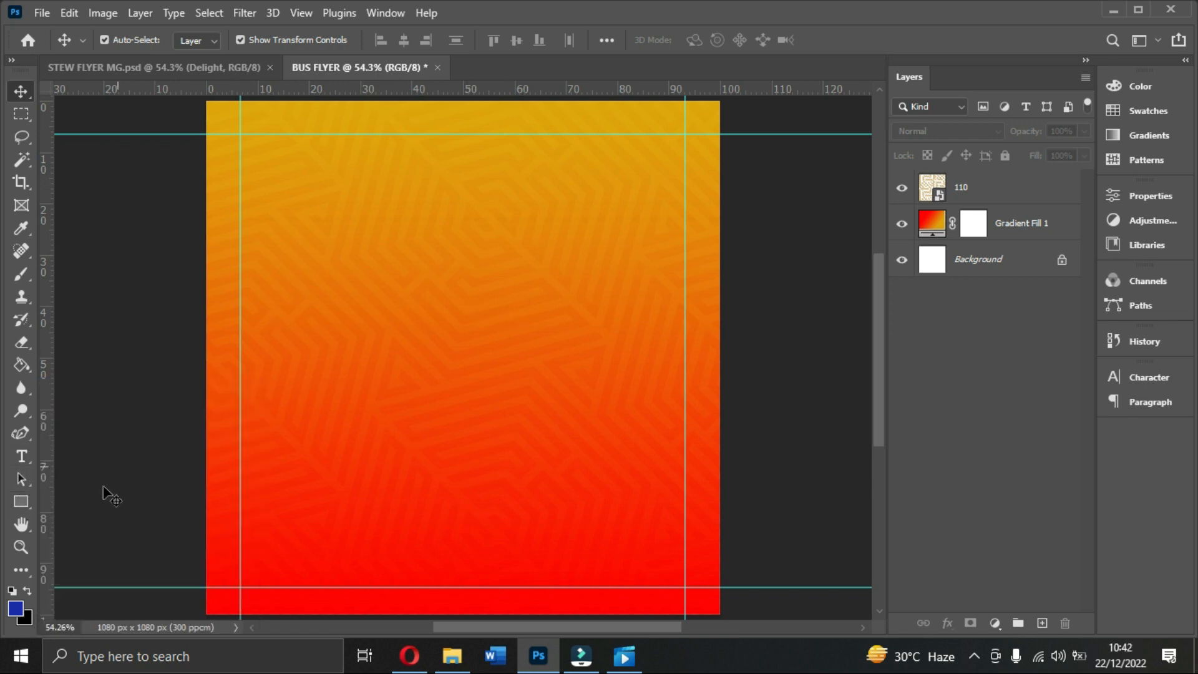
Step: Set the Rectangle tool to a white fill with an 8 px white stroke
{"action": "left_click", "coordinate": [25, 503]}
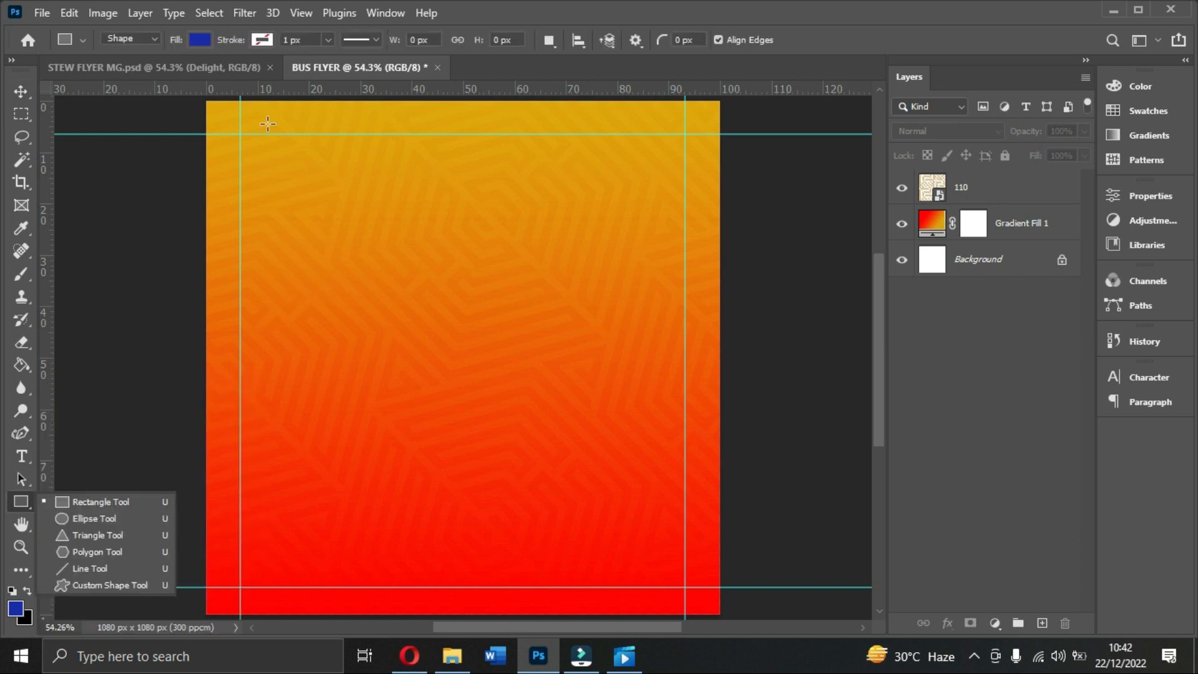
{"action": "left_click", "coordinate": [189, 36]}
{"action": "double_click", "coordinate": [105, 133]}
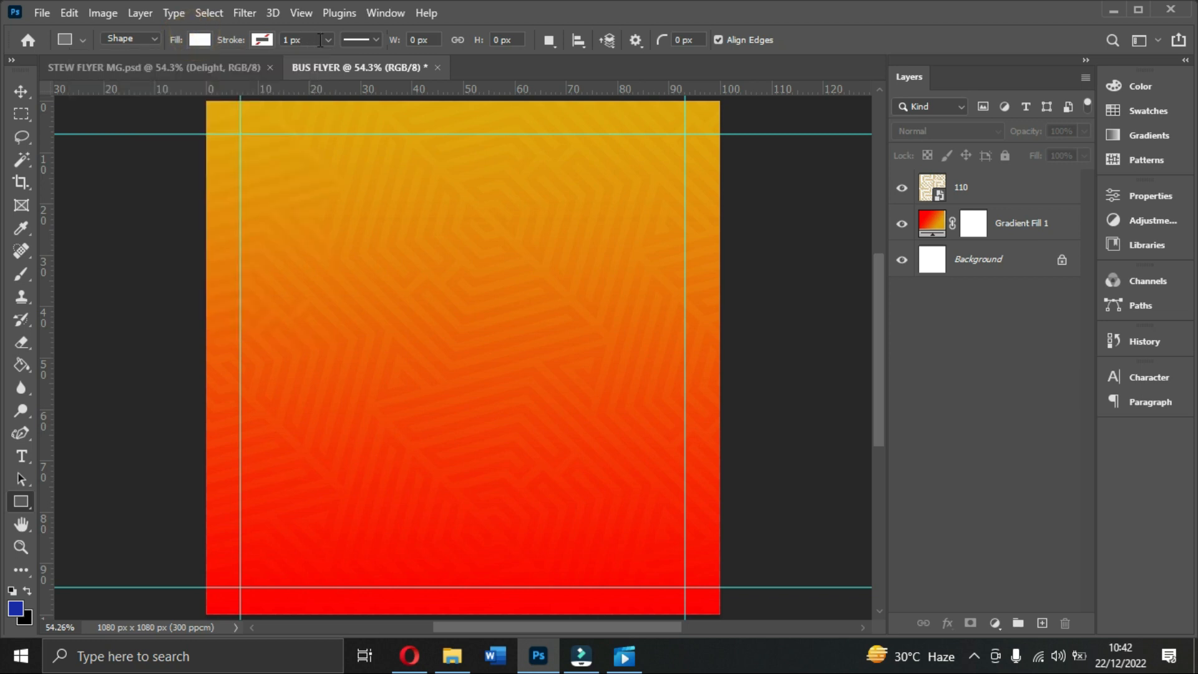
{"action": "left_click", "coordinate": [263, 40]}
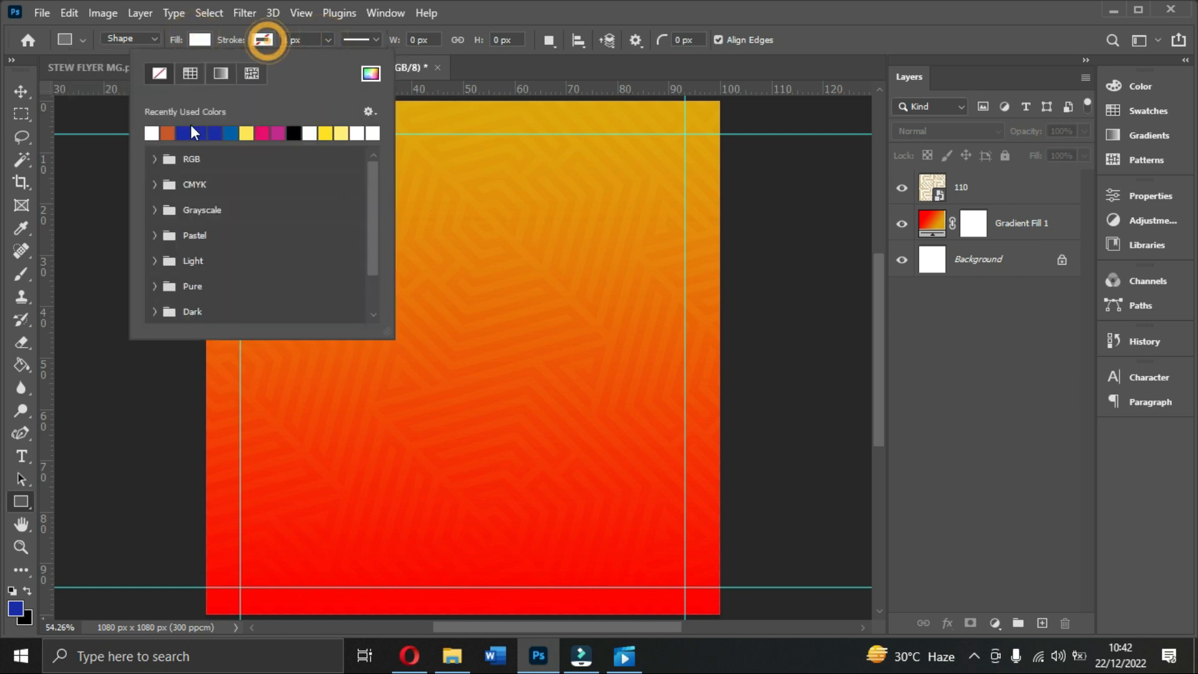
{"action": "left_click", "coordinate": [151, 132]}
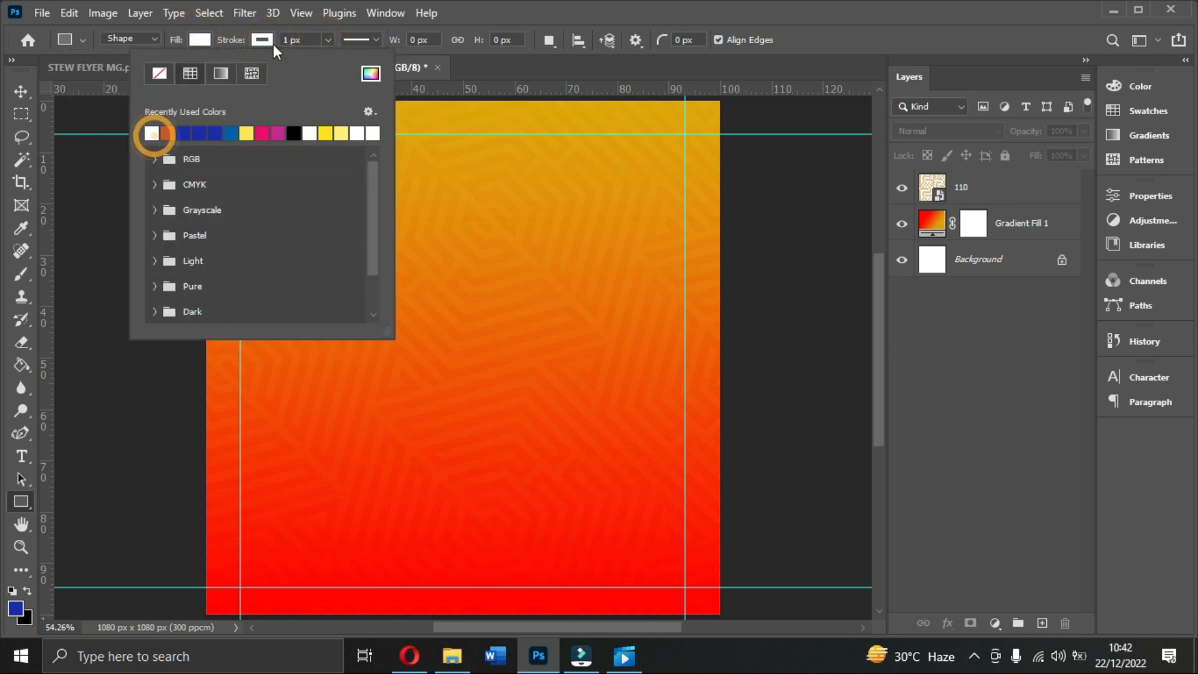
{"action": "left_click", "coordinate": [326, 40]}
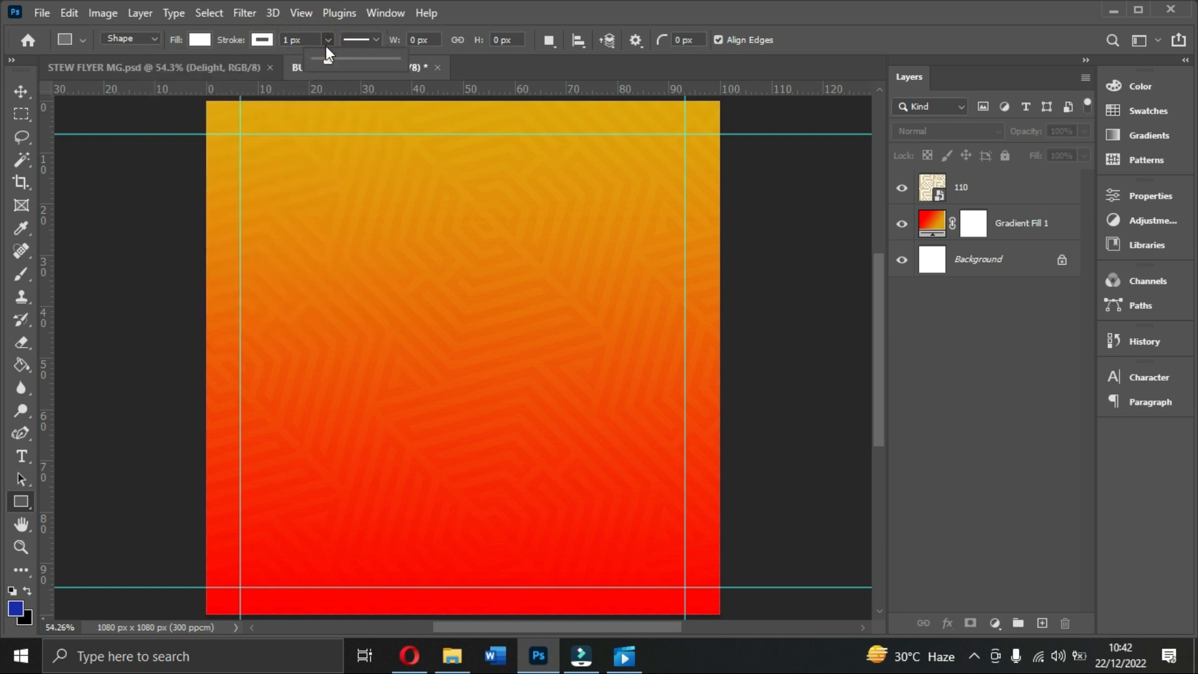
{"action": "left_click_drag", "start_coordinate": [325, 46], "coordinate": [329, 50]}
Step: Draw a 324 px wide square on the left with 25 px rounded corners
{"action": "left_click_drag", "start_coordinate": [250, 258], "coordinate": [410, 428]}
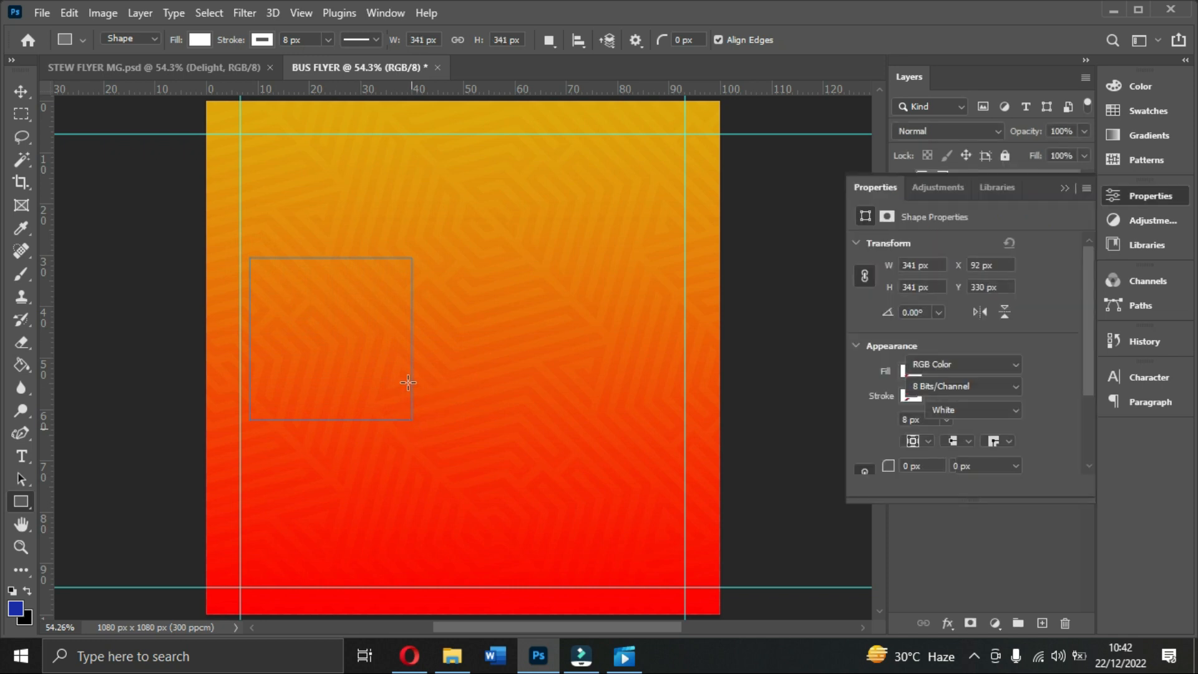
{"action": "scroll", "coordinate": [953, 384], "scroll_direction": "down", "scroll_amount": 3}
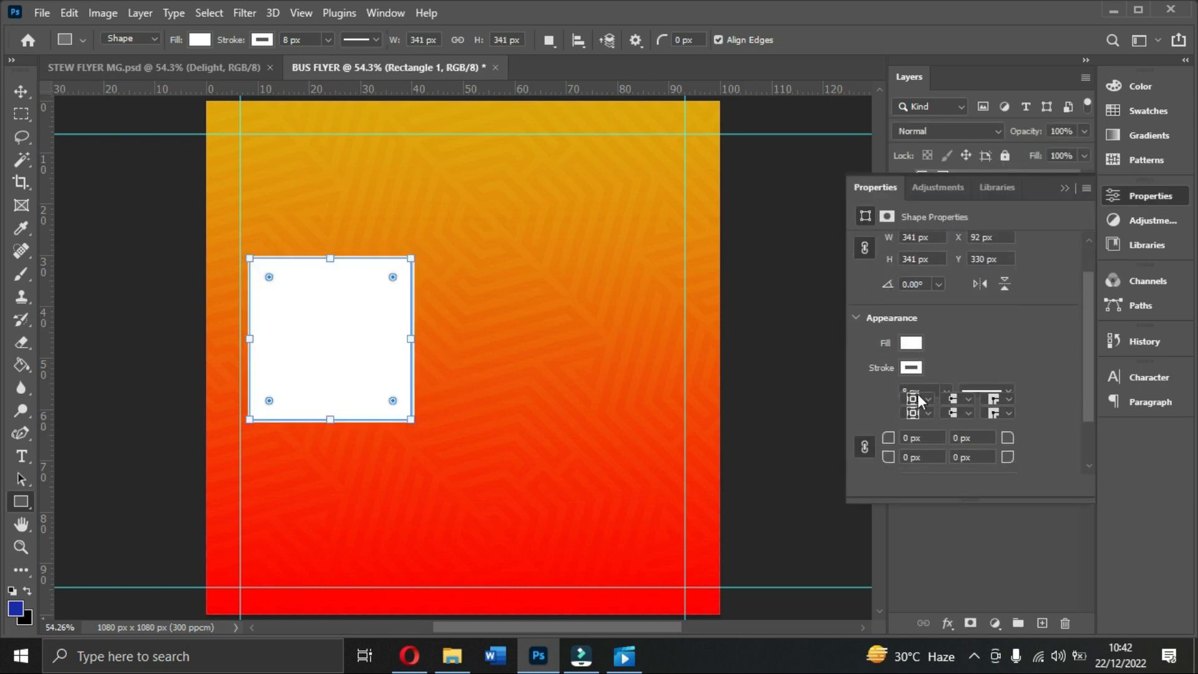
{"action": "left_click_drag", "start_coordinate": [888, 404], "coordinate": [907, 407]}
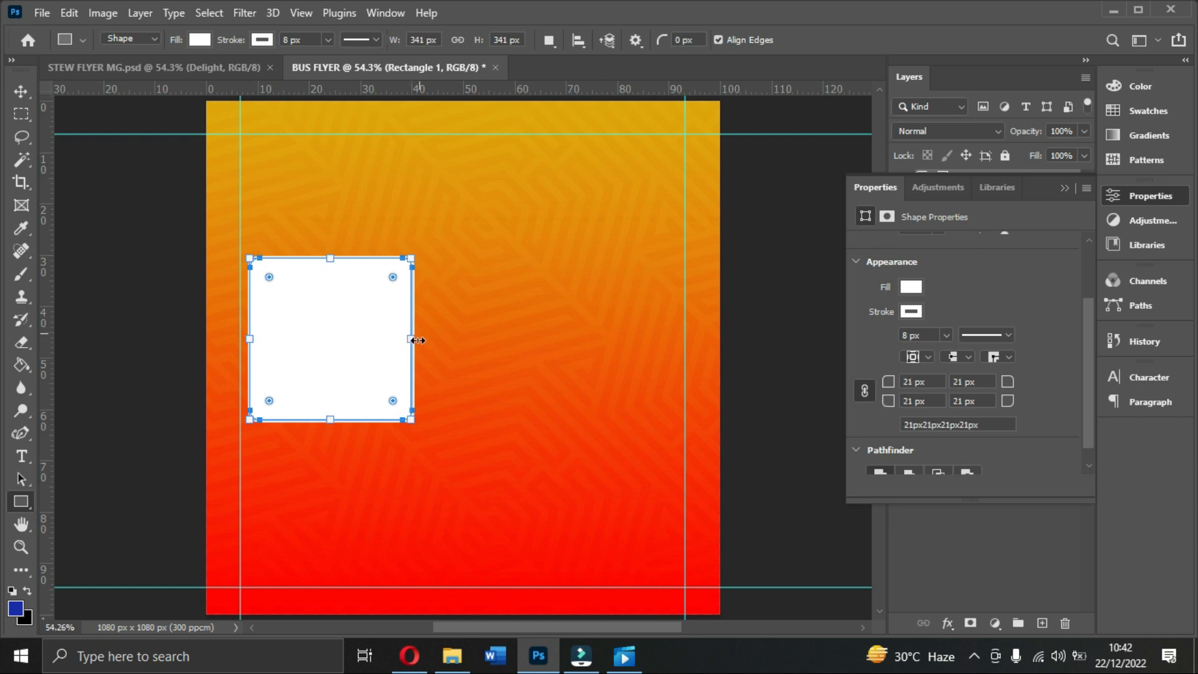
{"action": "left_click_drag", "start_coordinate": [415, 342], "coordinate": [404, 342]}
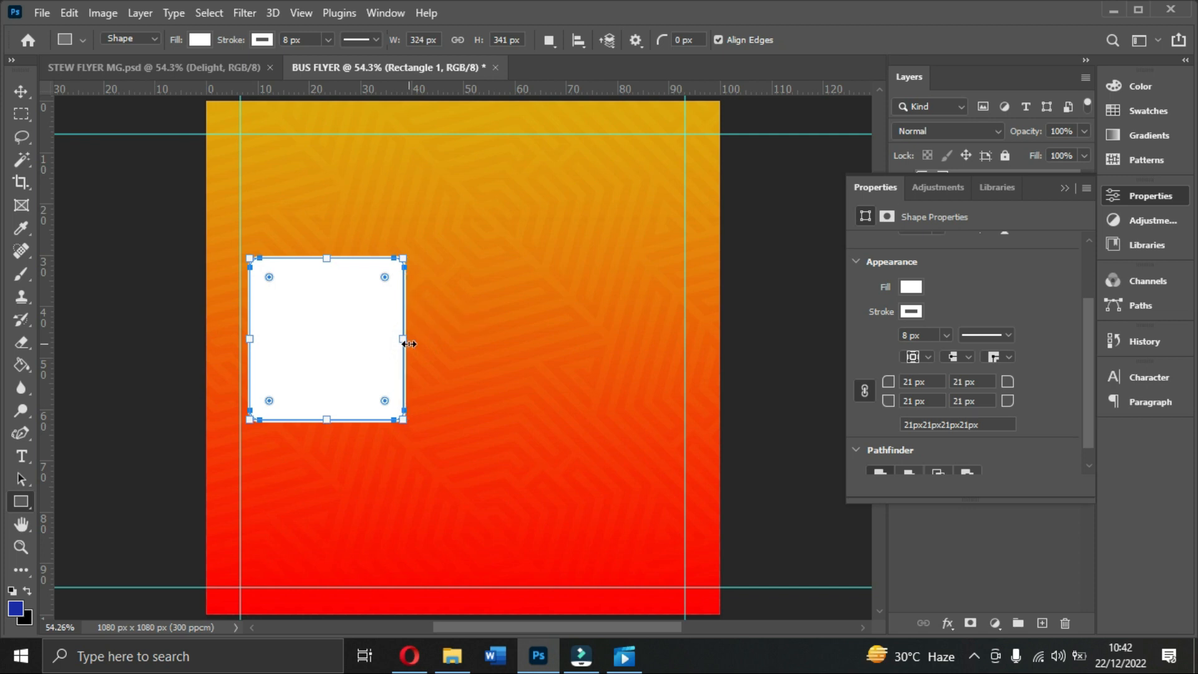
{"action": "left_click_drag", "start_coordinate": [890, 403], "coordinate": [892, 409]}
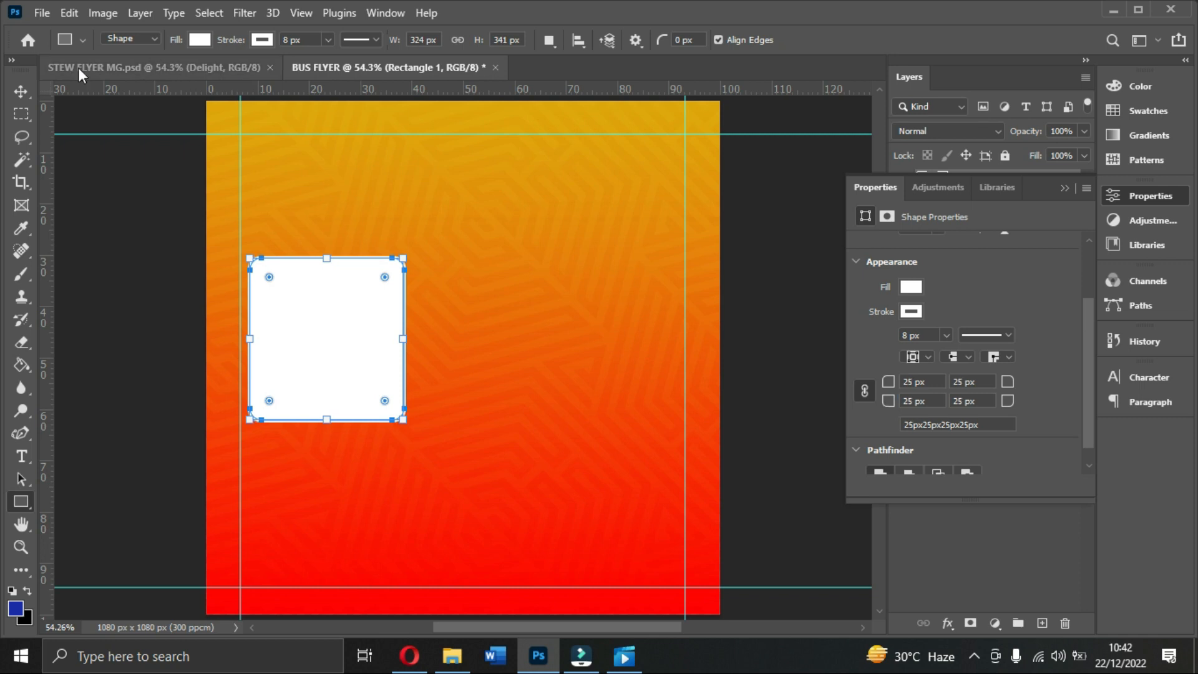
Step: Reposition the rounded square, duplicate it, and delete an extra copy
{"action": "left_click", "coordinate": [20, 91]}
{"action": "left_click_drag", "start_coordinate": [342, 320], "coordinate": [637, 331]}
{"action": "key", "text": "ctrl+j"}
{"action": "key", "text": "ctrl+j"}
{"action": "left_click_drag", "start_coordinate": [369, 331], "coordinate": [348, 327]}
{"action": "left_click_drag", "start_coordinate": [485, 337], "coordinate": [463, 339]}
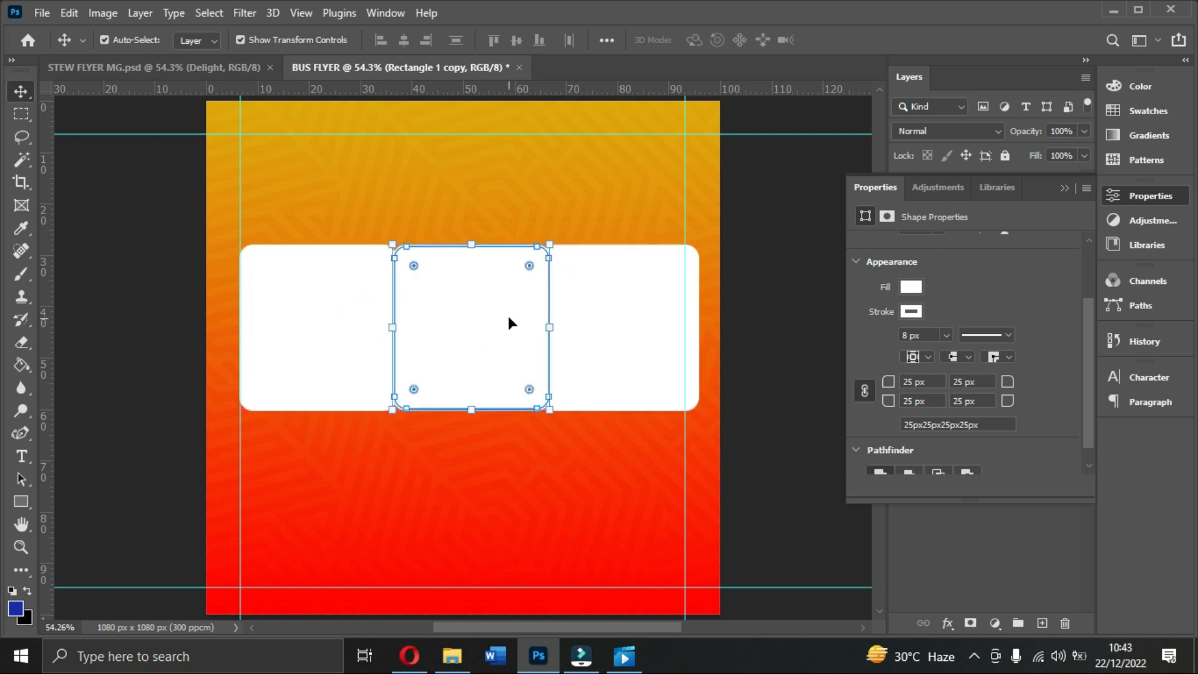
{"action": "key", "text": "Delete"}
Step: Delete the leftover copy and narrow the left rounded square to 295 px wide
{"action": "left_click", "coordinate": [558, 326]}
{"action": "key", "text": "Delete"}
{"action": "left_click", "coordinate": [365, 319]}
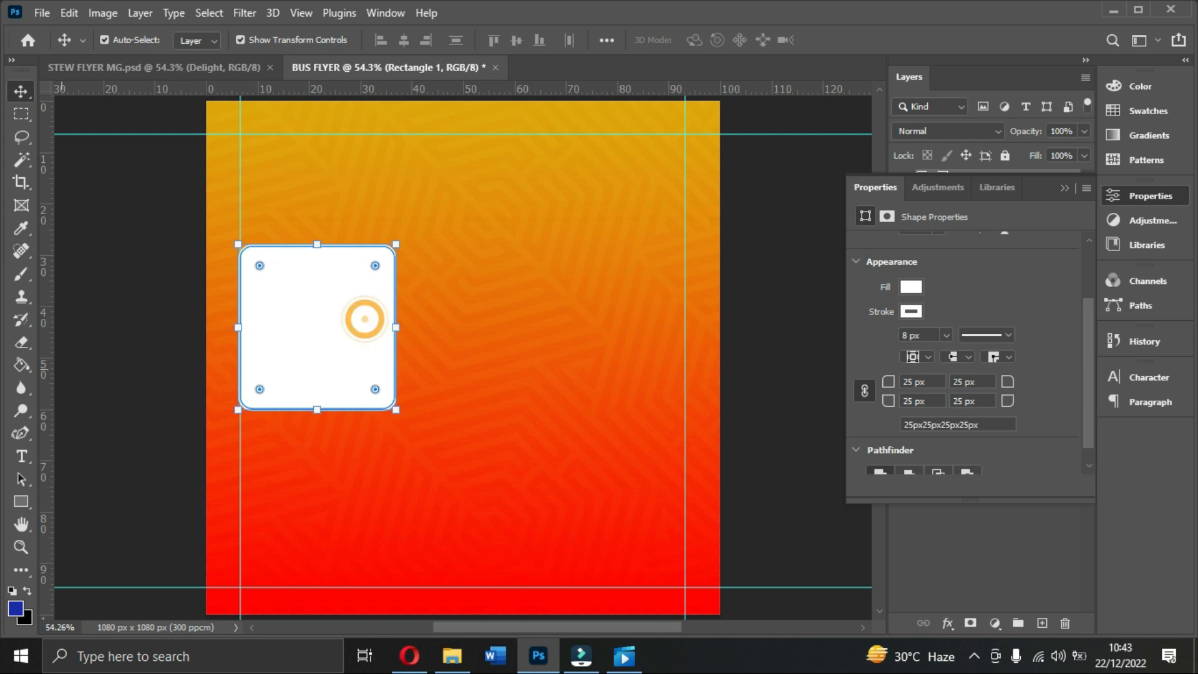
{"action": "right_click", "coordinate": [21, 504]}
{"action": "left_click_drag", "start_coordinate": [394, 333], "coordinate": [381, 329]}
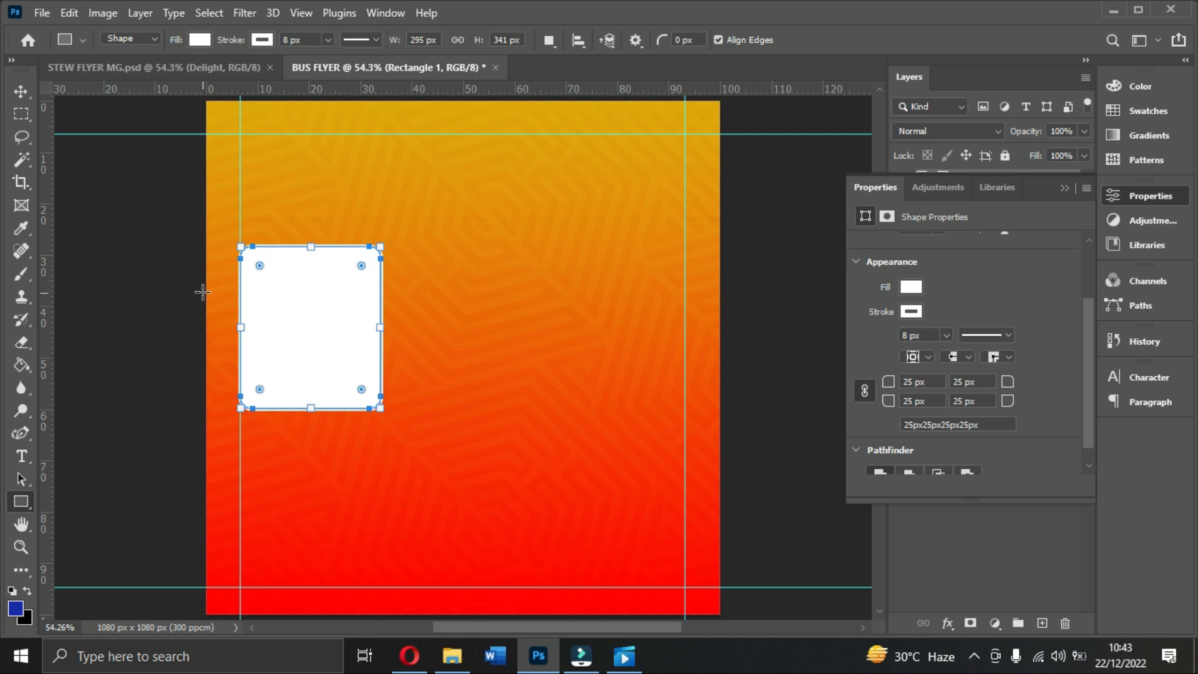
{"action": "left_click", "coordinate": [21, 91]}
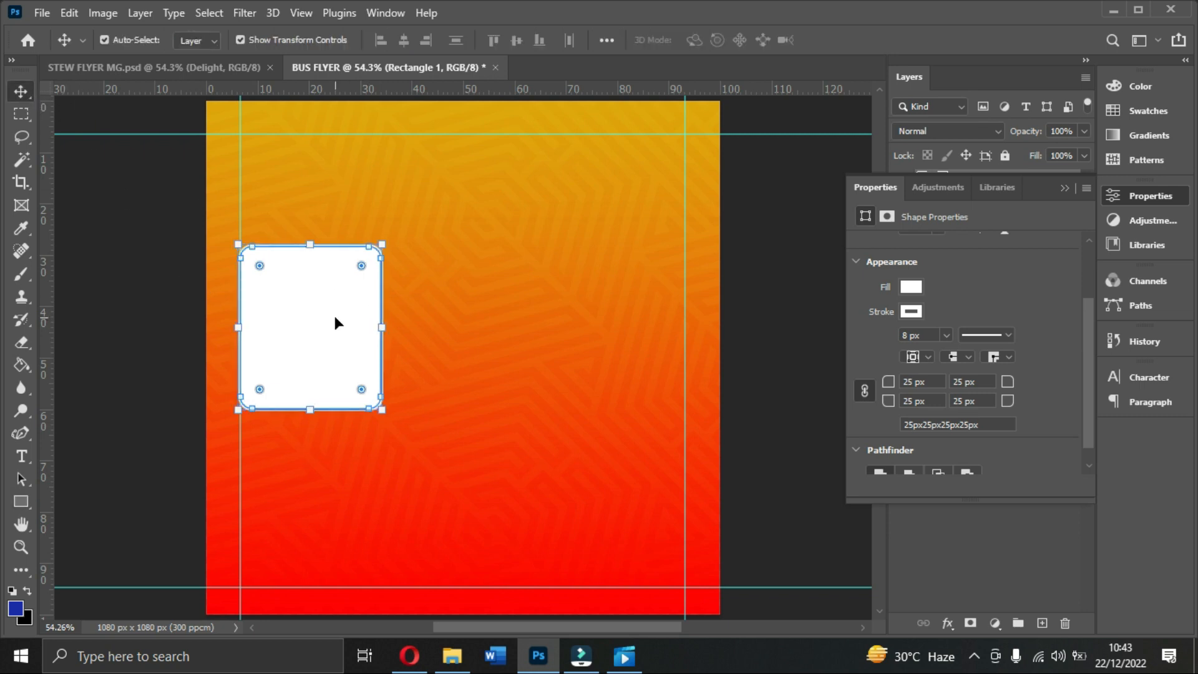
Step: Duplicate the rounded rectangle twice and space the three cards evenly in a row
{"action": "key", "text": "ctrl+j"}
{"action": "left_click_drag", "start_coordinate": [329, 313], "coordinate": [480, 312]}
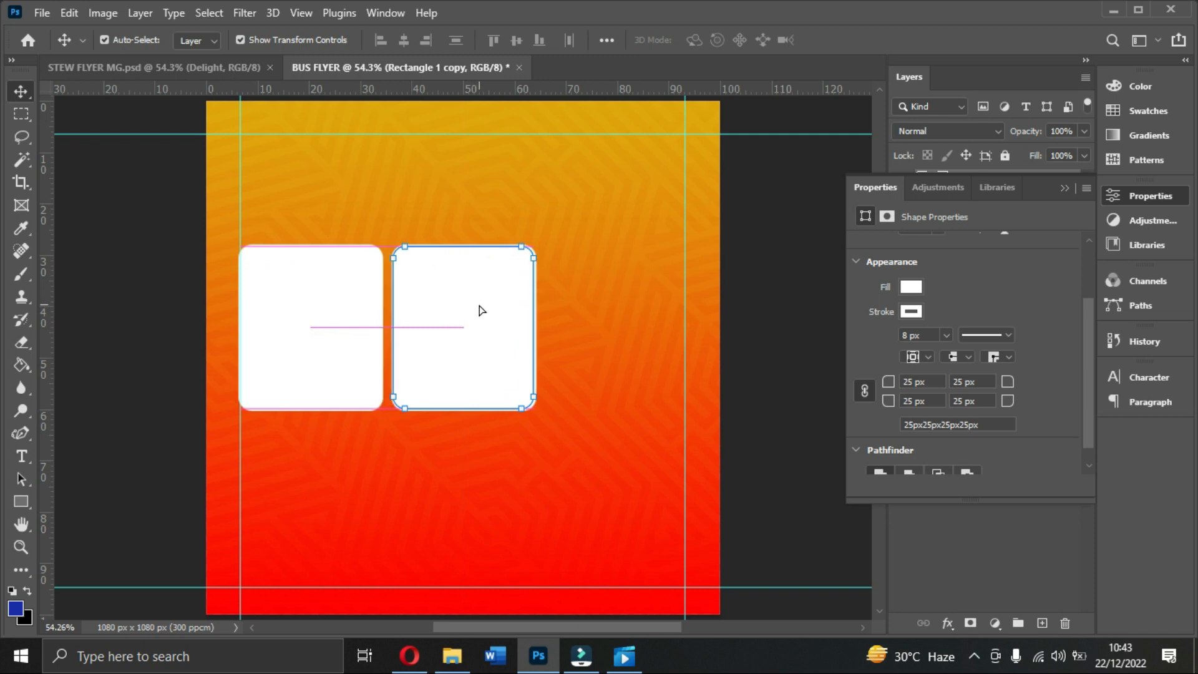
{"action": "key", "text": "ctrl+j"}
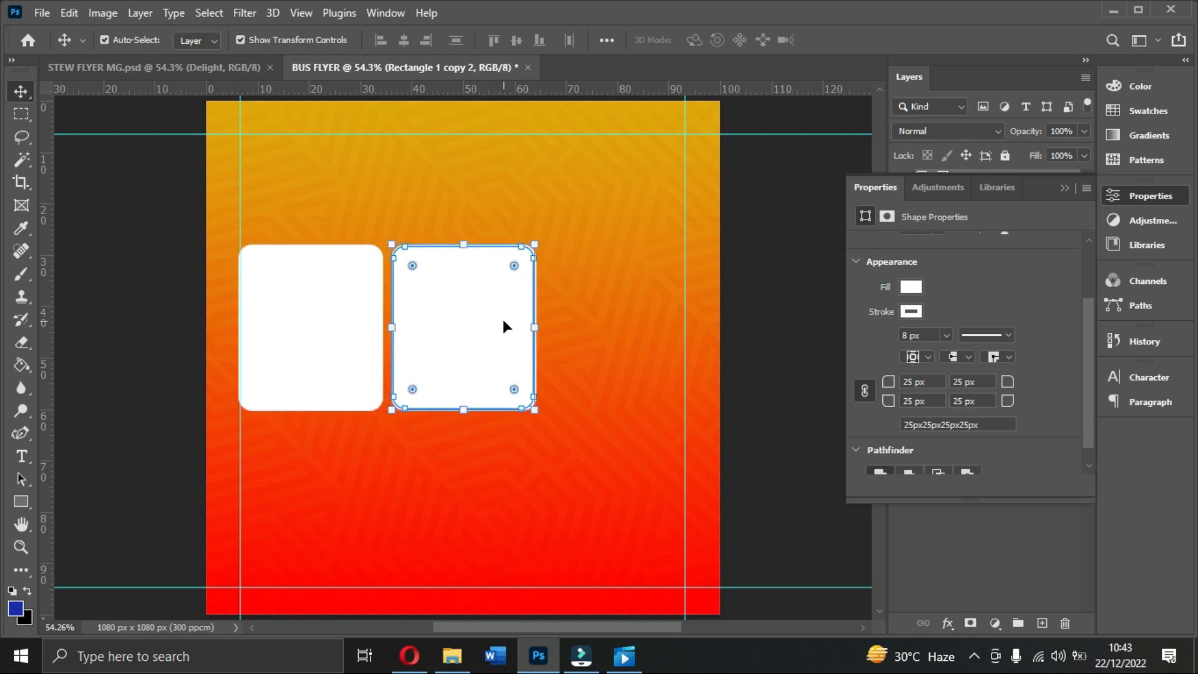
{"action": "left_click", "coordinate": [1064, 189]}
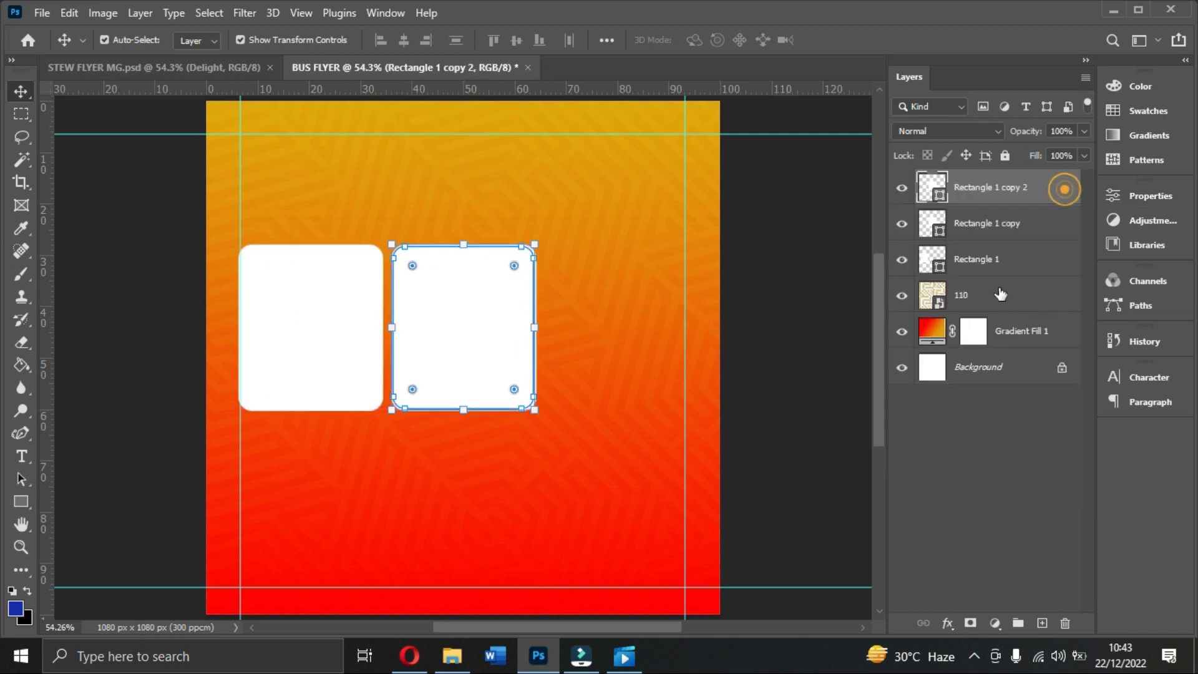
{"action": "left_click_drag", "start_coordinate": [479, 298], "coordinate": [629, 302]}
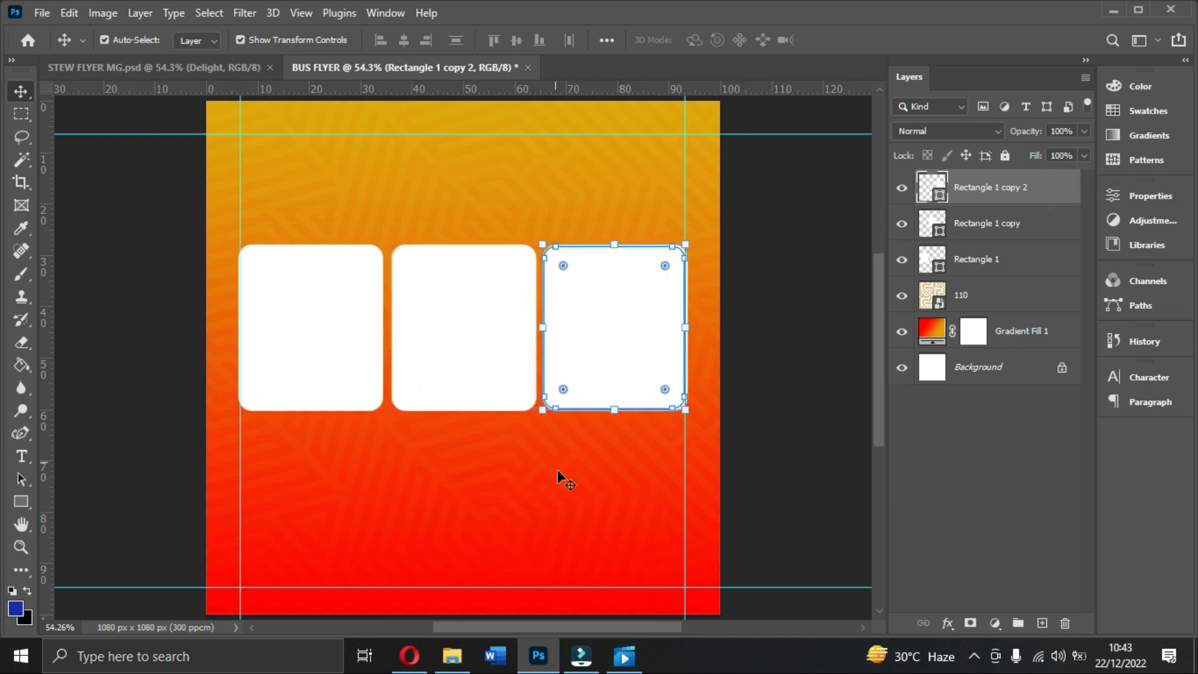
{"action": "left_click", "coordinate": [557, 481]}
Step: Check the three white cards and pattern layer 110 by selecting each in turn
{"action": "left_click", "coordinate": [492, 340]}
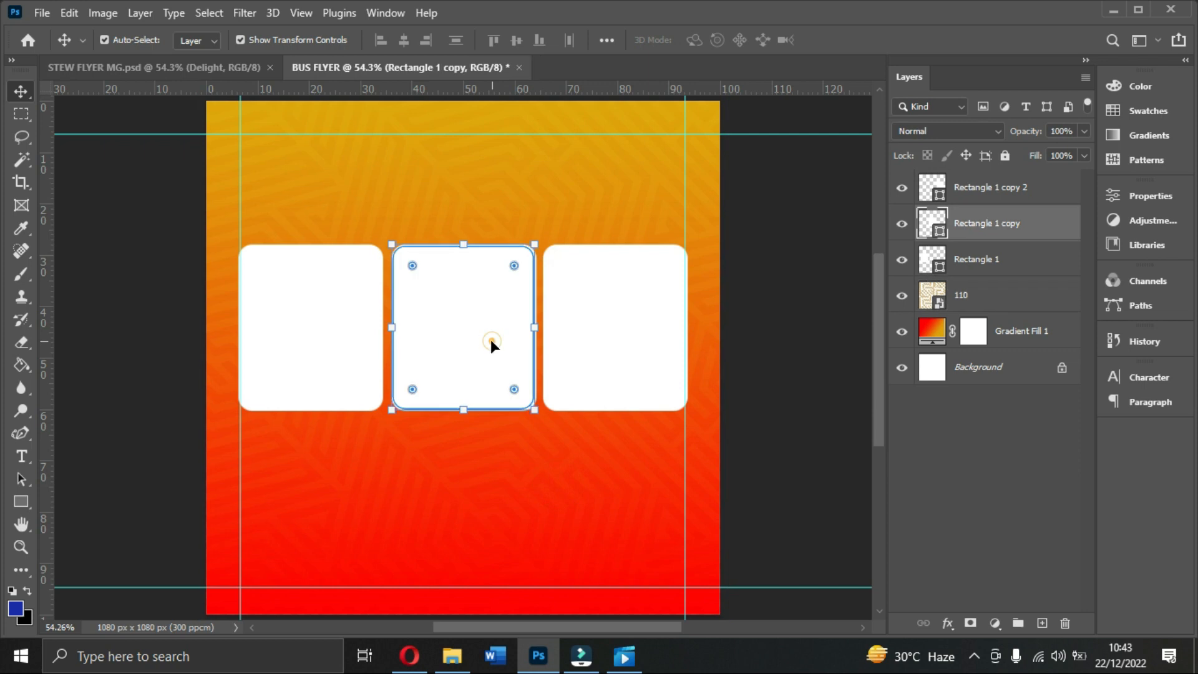
{"action": "left_click", "coordinate": [604, 323]}
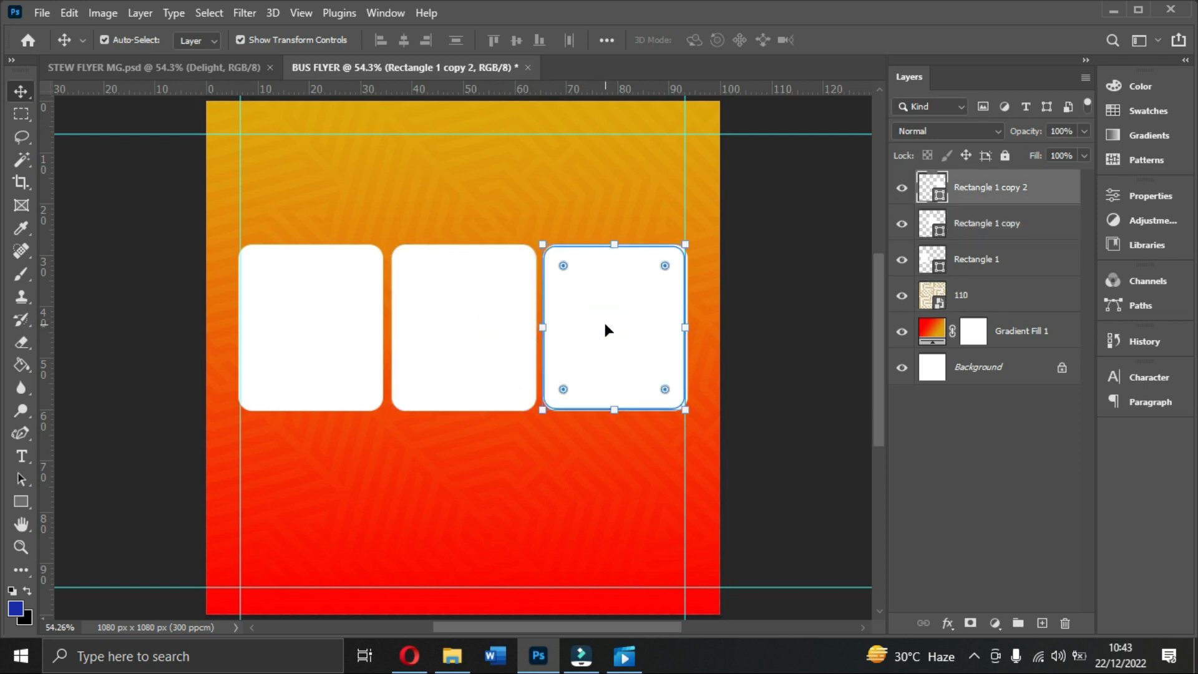
{"action": "left_click", "coordinate": [445, 355]}
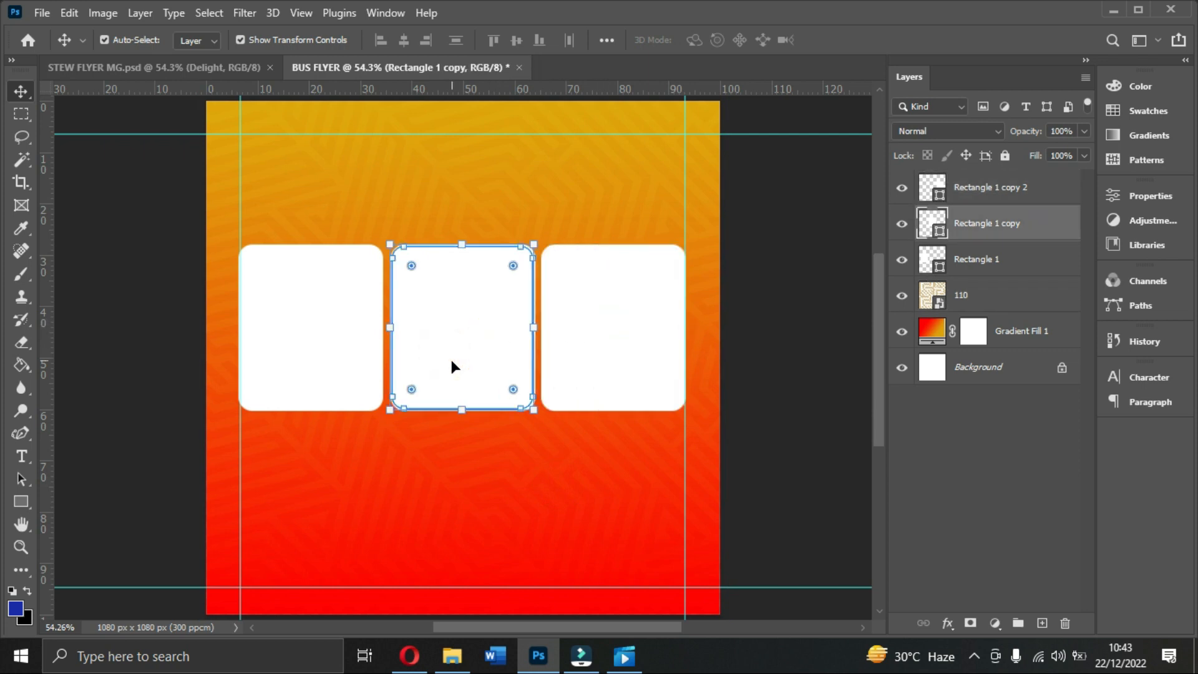
{"action": "left_click", "coordinate": [500, 492]}
{"action": "left_click", "coordinate": [591, 337]}
{"action": "left_click", "coordinate": [533, 504]}
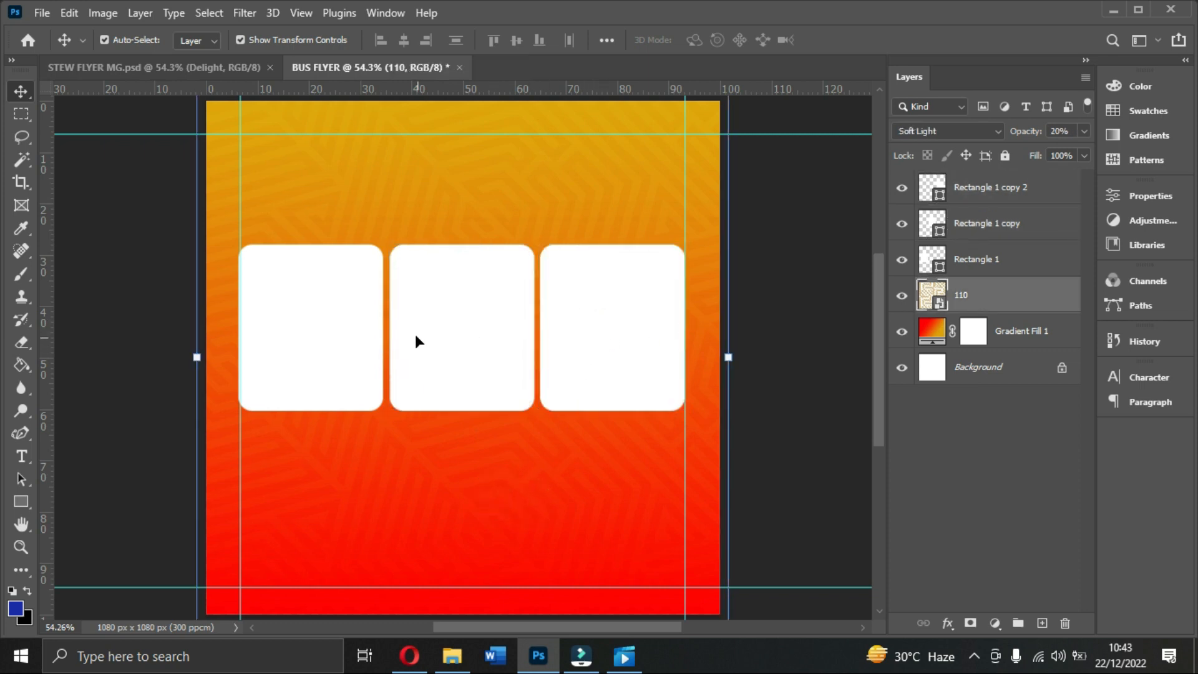
{"action": "scroll", "coordinate": [428, 373], "scroll_direction": "up", "scroll_amount": 1}
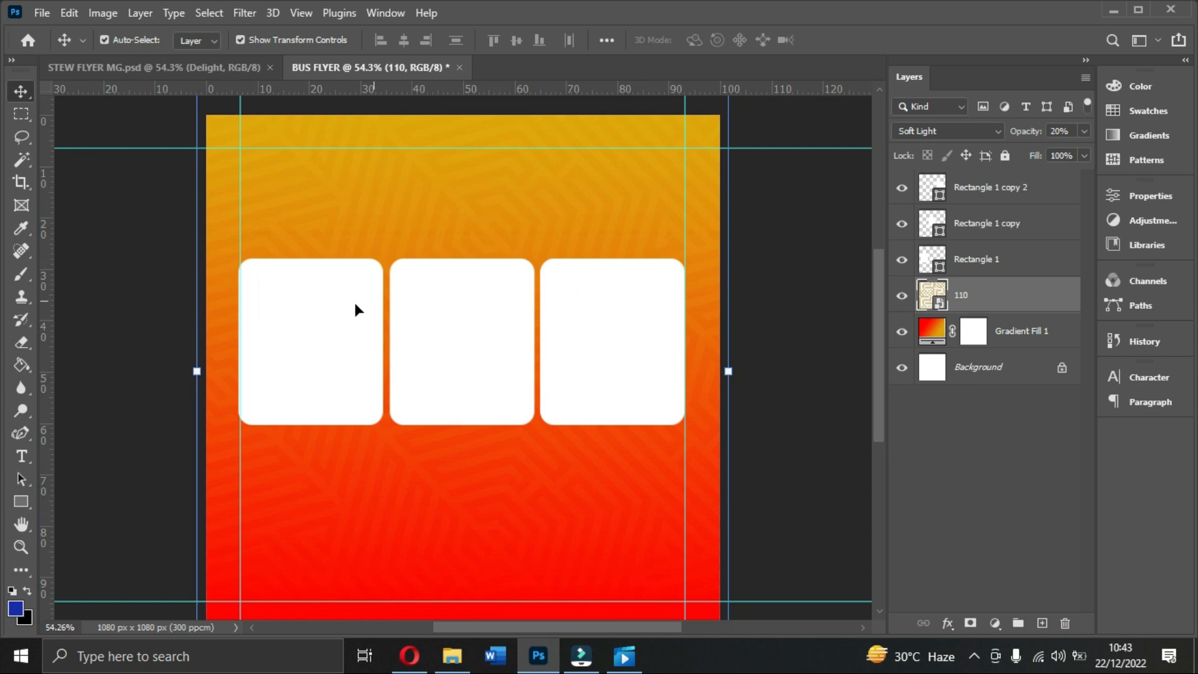
{"action": "left_click", "coordinate": [338, 333]}
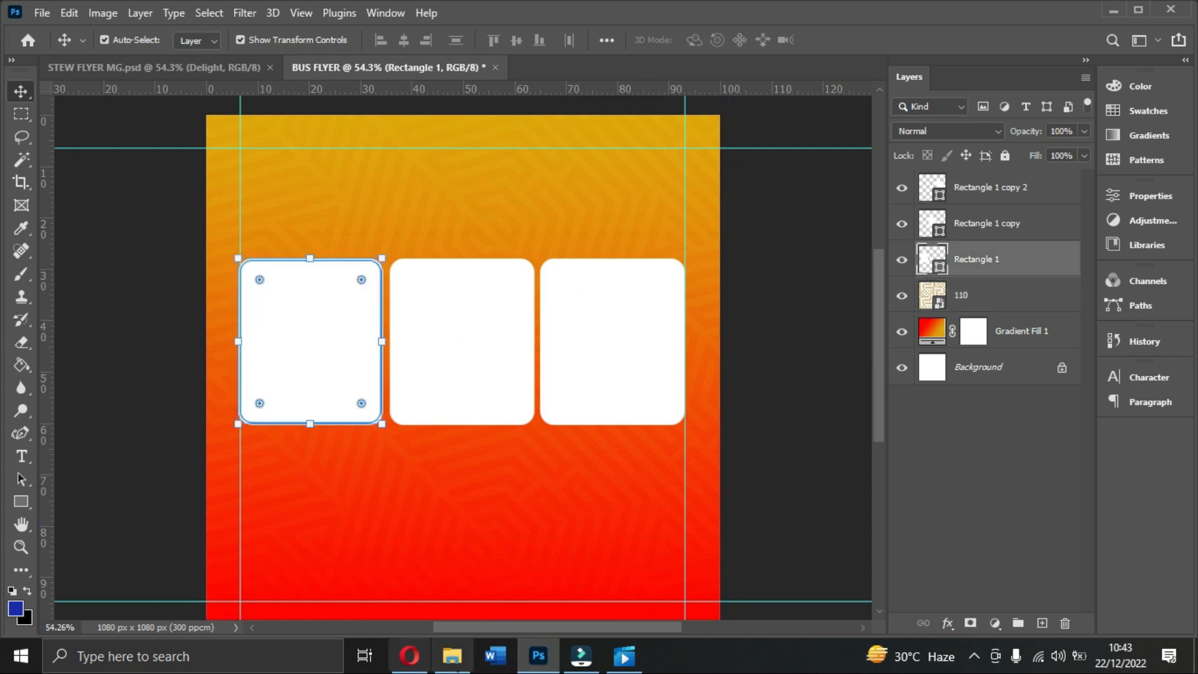
{"action": "left_click", "coordinate": [452, 655]}
Step: Place the iamge photo into the flyer, shrunk over the left card
{"action": "left_click_drag", "start_coordinate": [322, 215], "coordinate": [306, 348]}
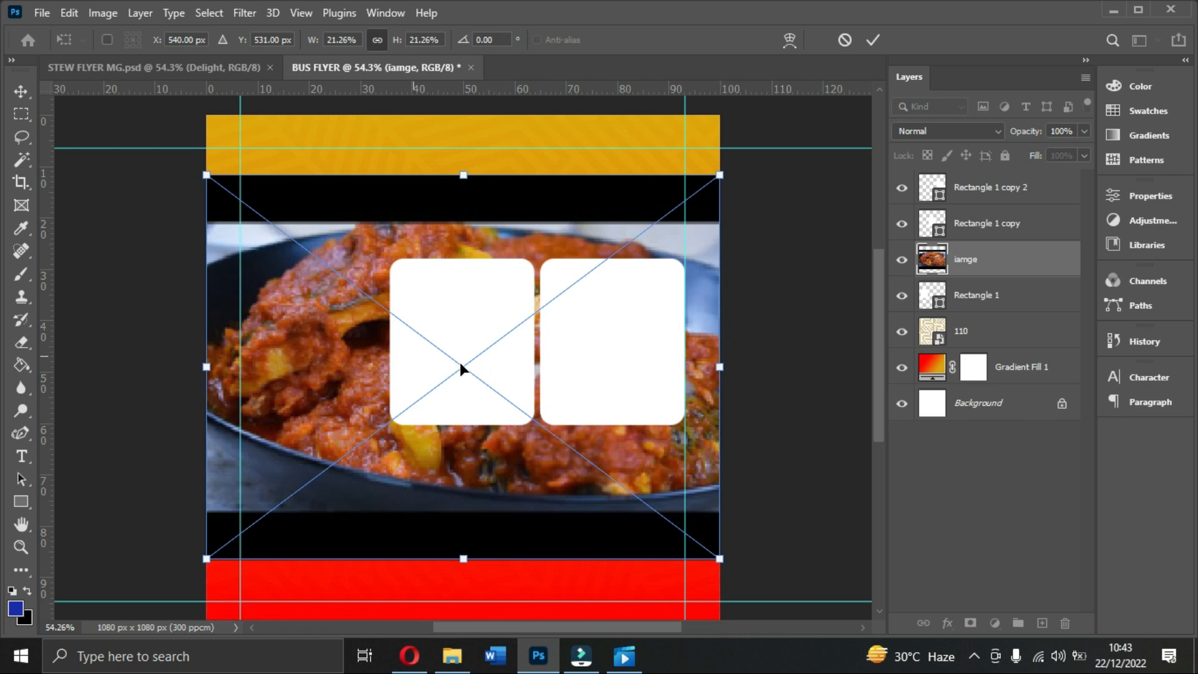
{"action": "left_click_drag", "start_coordinate": [721, 560], "coordinate": [422, 340]}
{"action": "left_click_drag", "start_coordinate": [338, 380], "coordinate": [342, 382]}
{"action": "key", "text": "Return"}
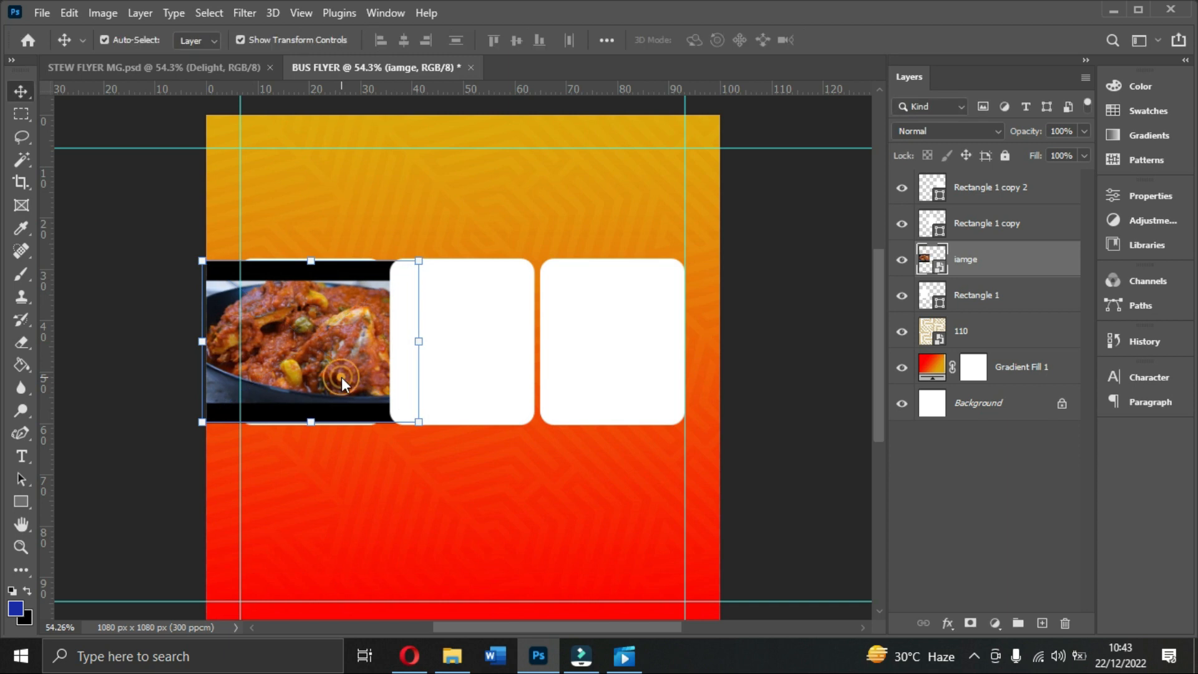
Step: Clip the iamge photo to the left card and enlarge it to fill the frame
{"action": "right_click", "coordinate": [978, 265]}
{"action": "left_click", "coordinate": [809, 411]}
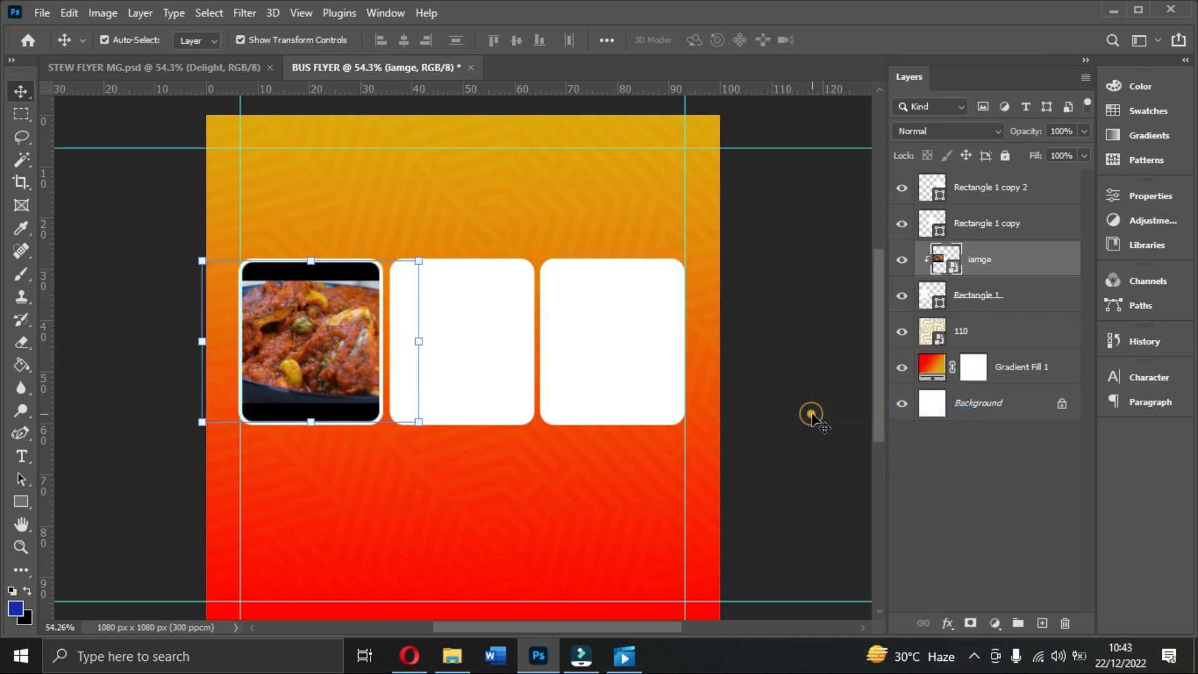
{"action": "left_click_drag", "start_coordinate": [310, 423], "coordinate": [310, 442]}
{"action": "left_click_drag", "start_coordinate": [314, 259], "coordinate": [311, 234]}
{"action": "left_click_drag", "start_coordinate": [315, 298], "coordinate": [317, 301]}
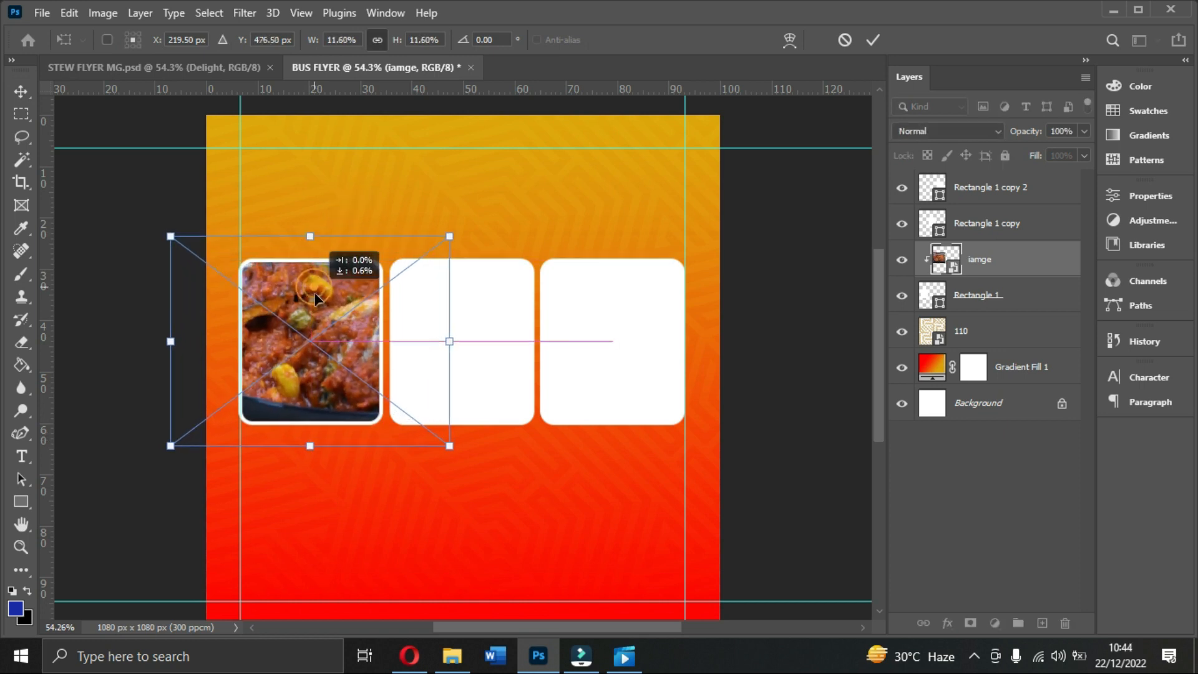
{"action": "key", "text": "Return"}
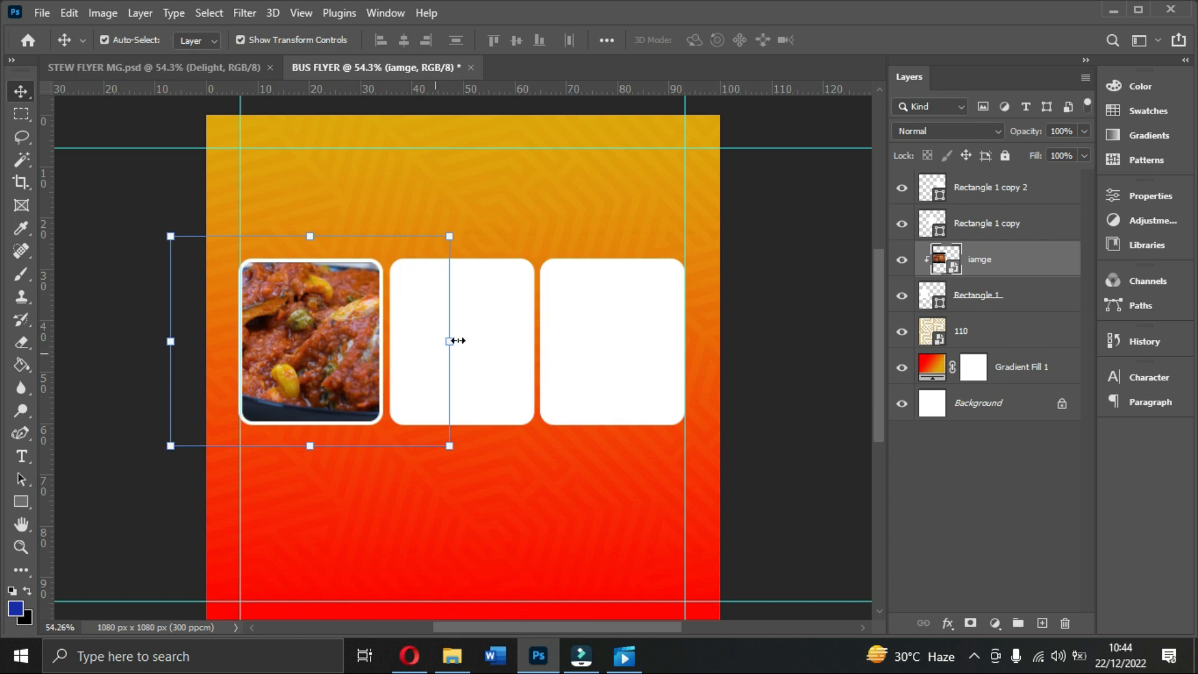
{"action": "left_click", "coordinate": [509, 331]}
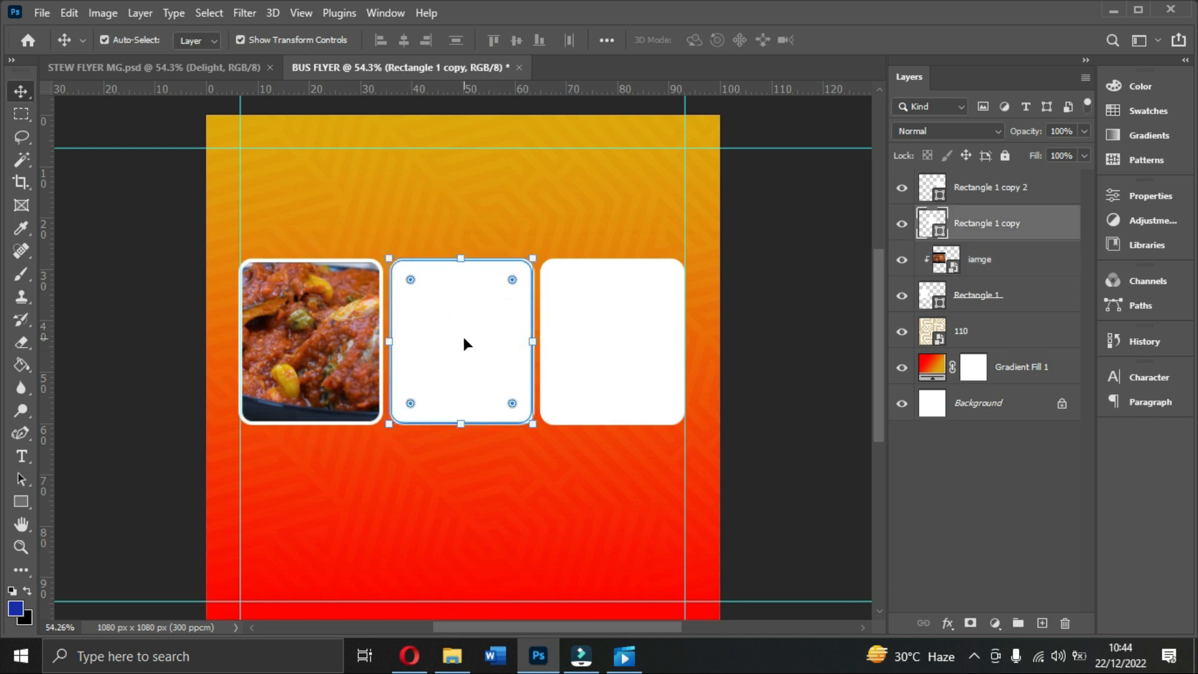
{"action": "left_click", "coordinate": [452, 656]}
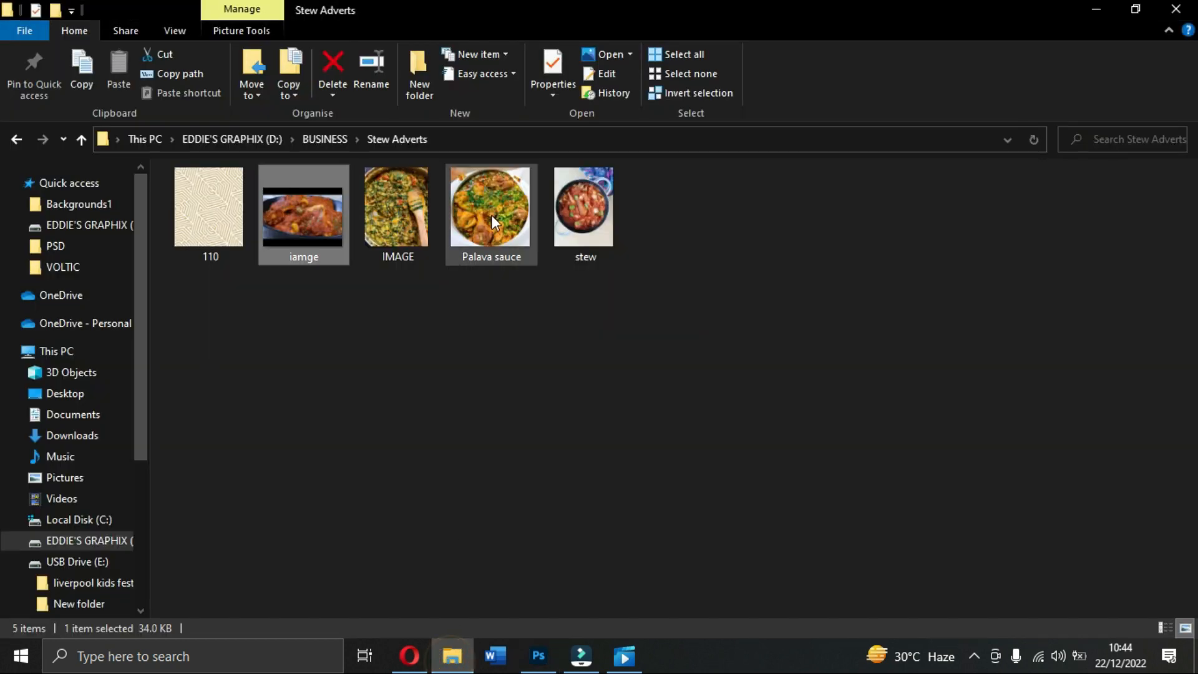
Step: Place the Palava sauce photo and size it to cover the middle card
{"action": "left_click", "coordinate": [493, 234]}
{"action": "left_click_drag", "start_coordinate": [494, 235], "coordinate": [508, 390]}
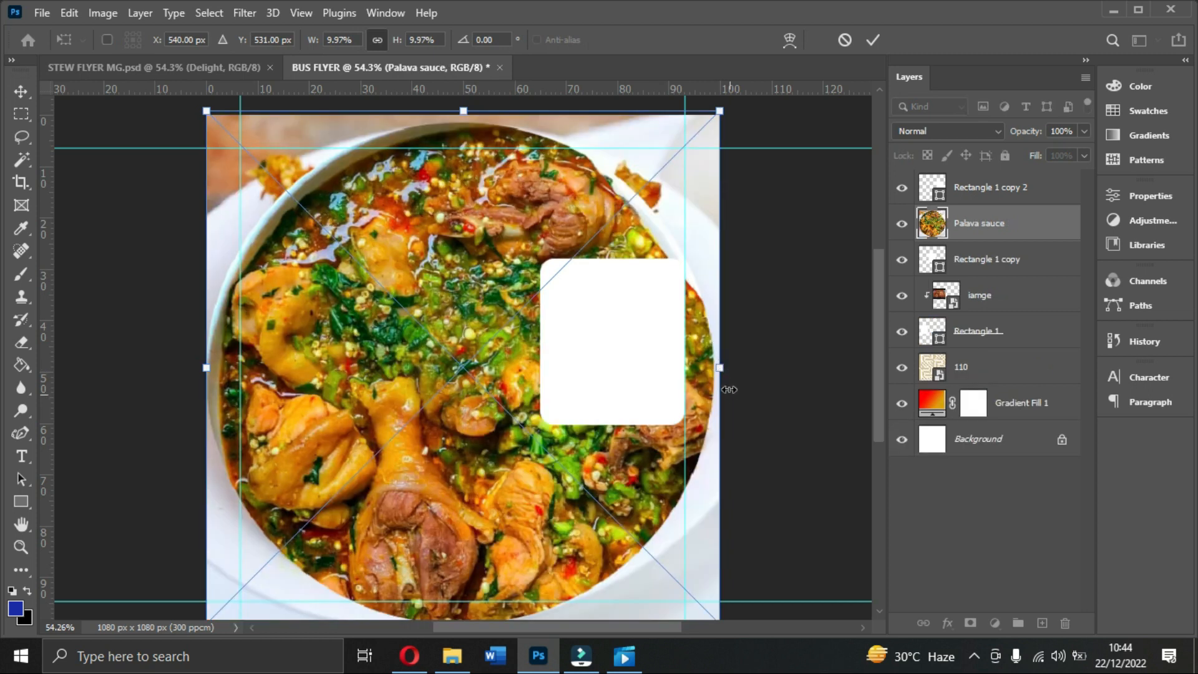
{"action": "left_click_drag", "start_coordinate": [722, 377], "coordinate": [591, 354]}
{"action": "left_click_drag", "start_coordinate": [561, 354], "coordinate": [492, 335]}
{"action": "left_click_drag", "start_coordinate": [526, 415], "coordinate": [543, 429]}
{"action": "key", "text": "Return"}
Step: Clip Palava sauce to the middle rounded card and enlarge it slightly
{"action": "right_click", "coordinate": [1001, 228]}
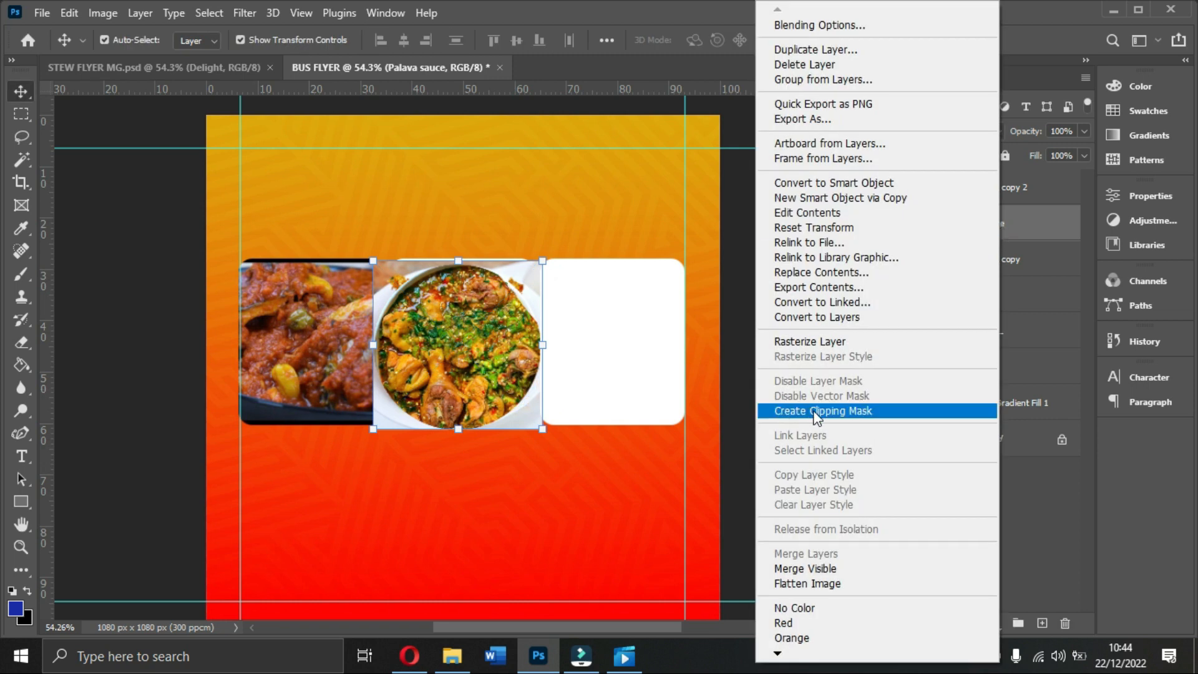
{"action": "left_click", "coordinate": [816, 411]}
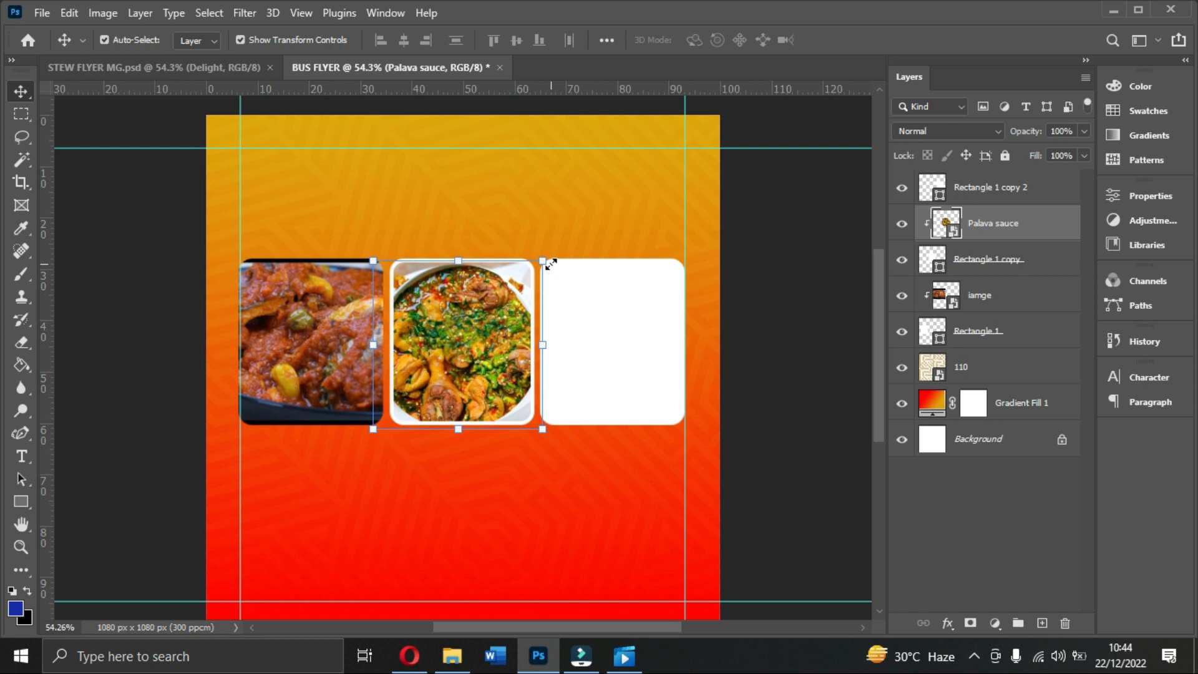
{"action": "left_click_drag", "start_coordinate": [553, 260], "coordinate": [558, 257]}
{"action": "key", "text": "Return"}
Step: Enlarge the left iamge photo upward and shift it slightly down in its card
{"action": "left_click", "coordinate": [299, 301]}
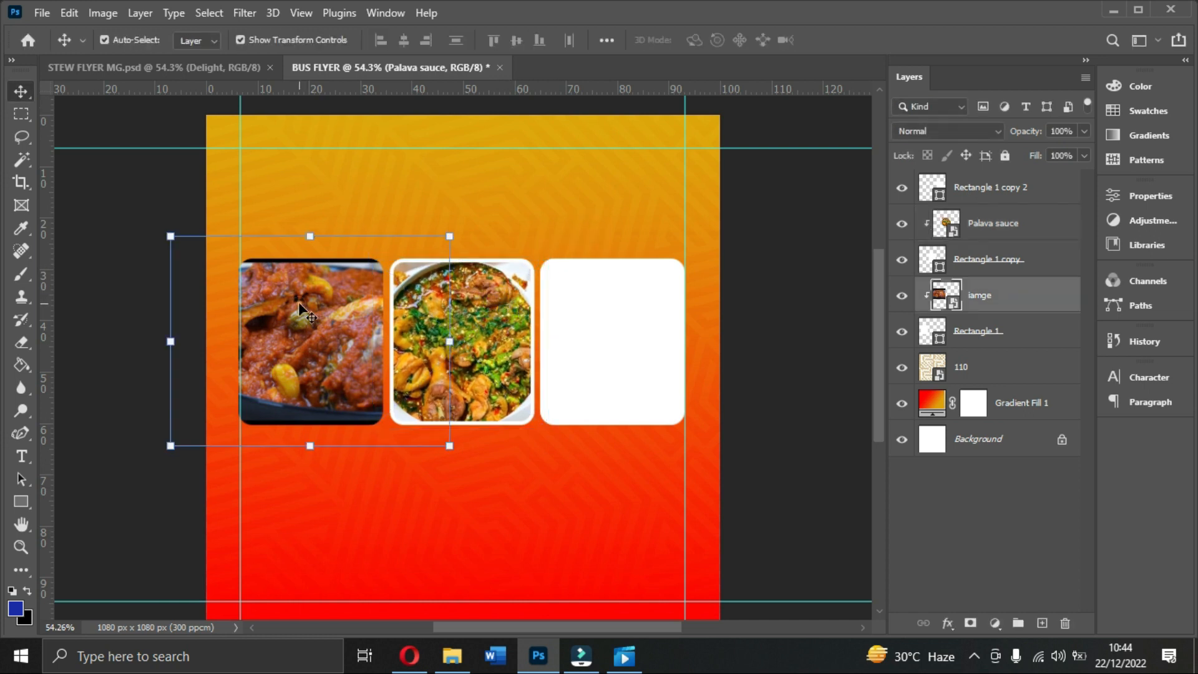
{"action": "left_click_drag", "start_coordinate": [310, 240], "coordinate": [310, 228]}
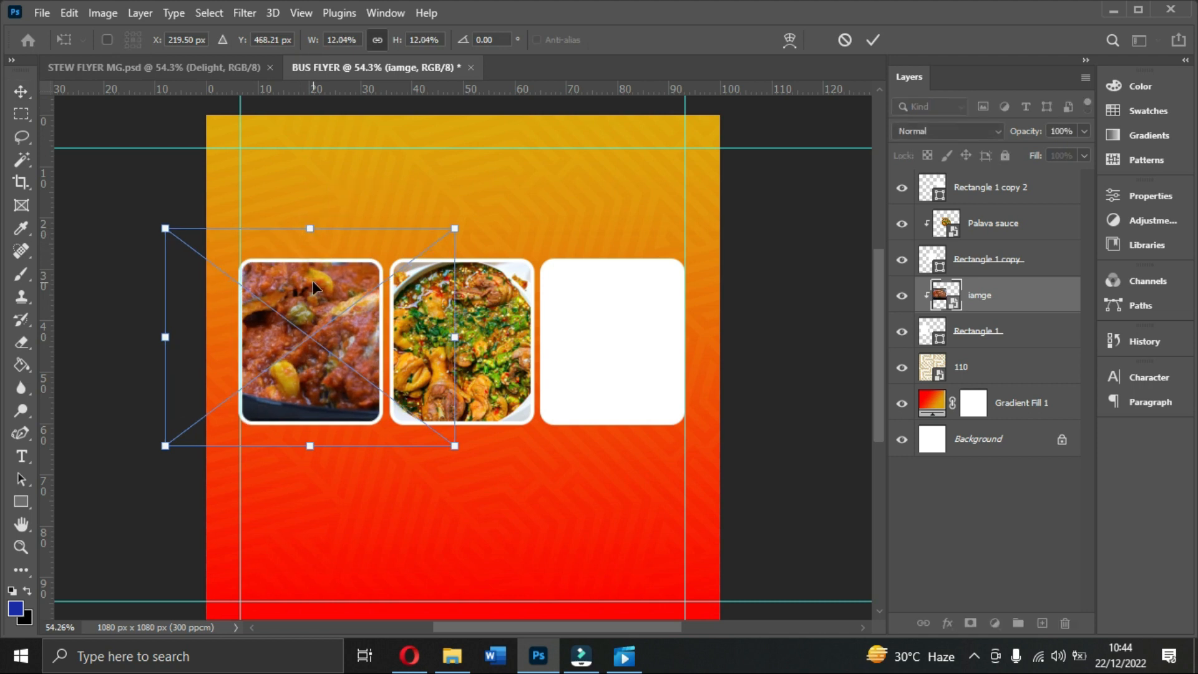
{"action": "double_click", "coordinate": [313, 282]}
{"action": "left_click_drag", "start_coordinate": [313, 287], "coordinate": [314, 293]}
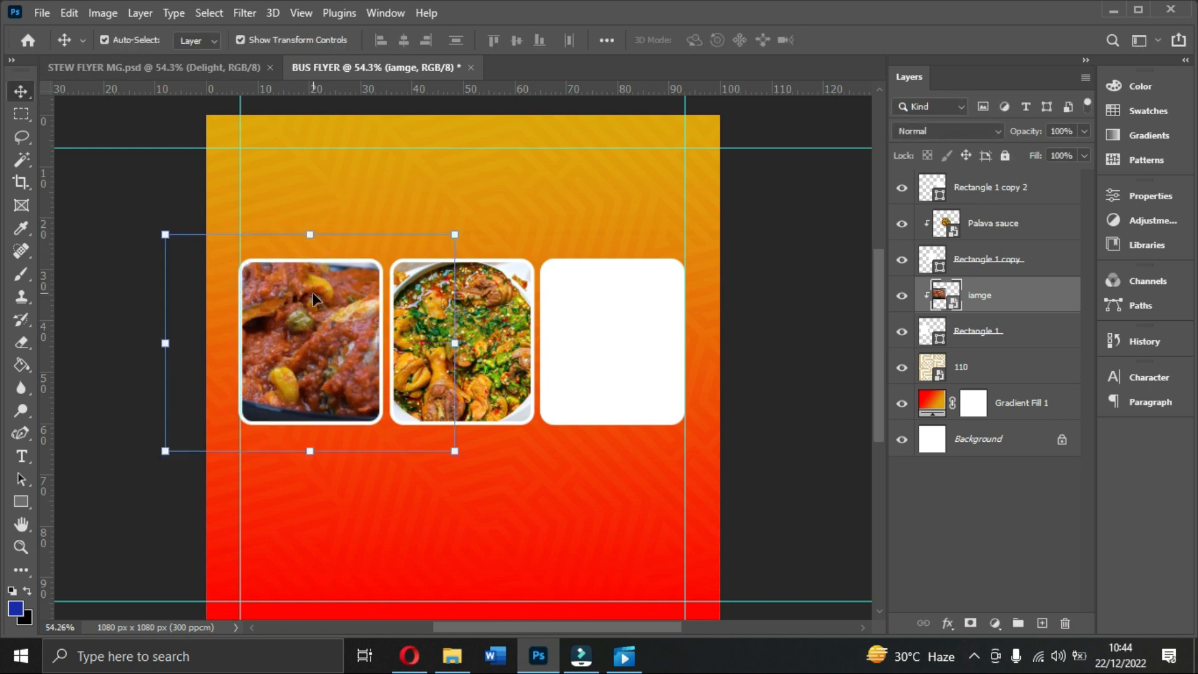
{"action": "left_click", "coordinate": [610, 344]}
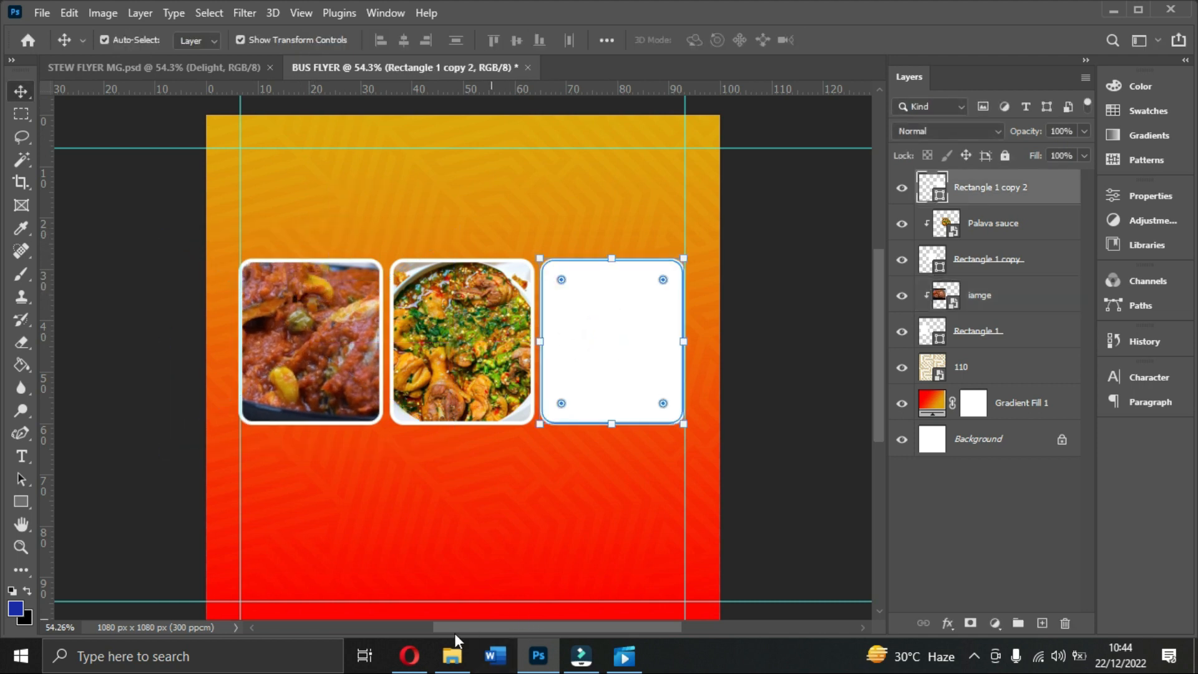
Step: Place the stew photo, clip it to the right card, then shrink and reposition it to fit
{"action": "left_click", "coordinate": [451, 654]}
{"action": "left_click_drag", "start_coordinate": [582, 259], "coordinate": [708, 331]}
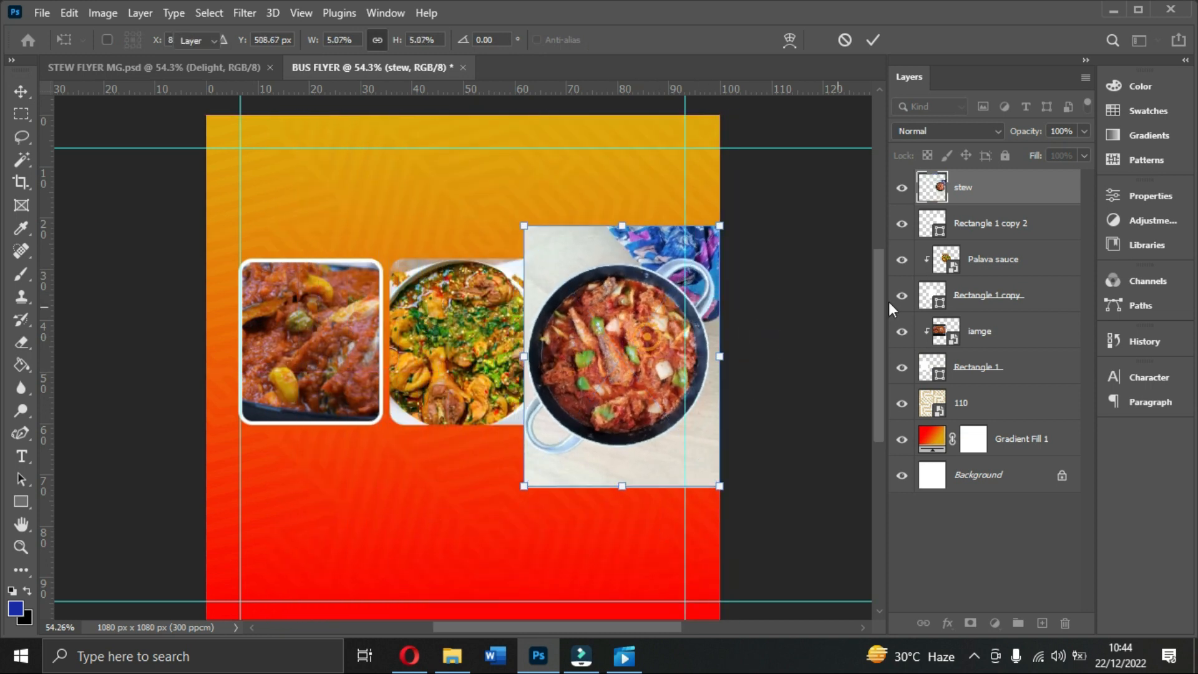
{"action": "key", "text": "Return"}
{"action": "right_click", "coordinate": [976, 188]}
{"action": "left_click", "coordinate": [821, 409]}
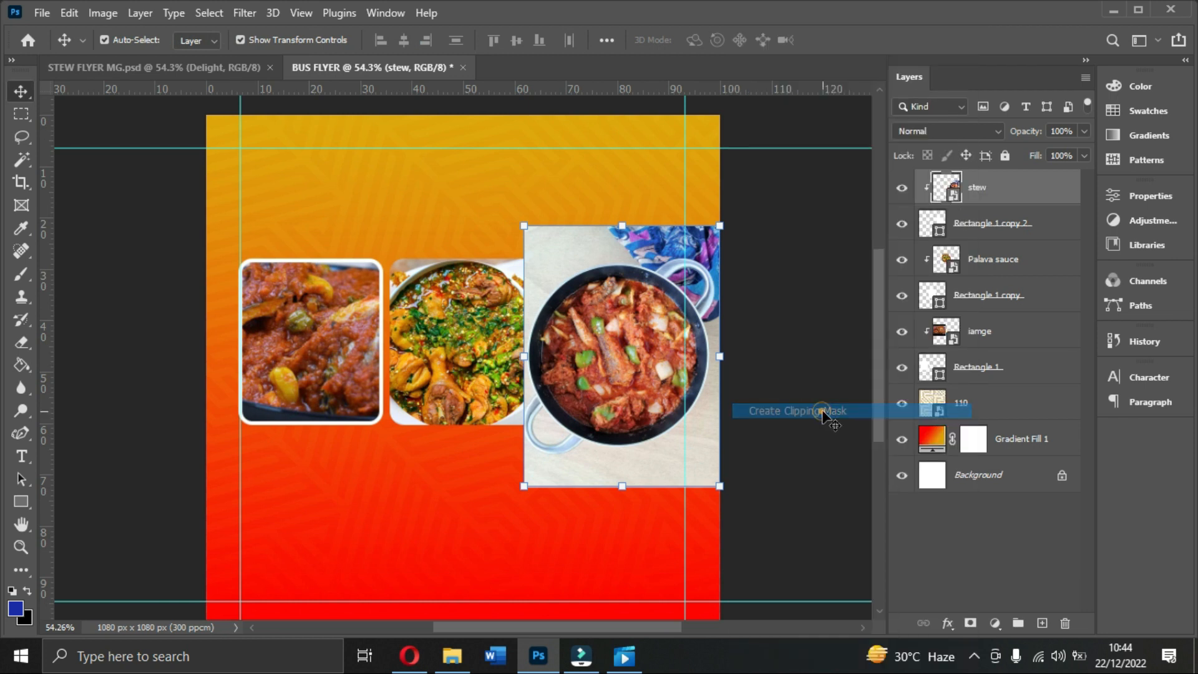
{"action": "mouse_move", "coordinate": [631, 397]}
{"action": "left_mouse_down"}
{"action": "mouse_move", "coordinate": [613, 380]}
{"action": "mouse_move", "coordinate": [622, 387]}
{"action": "left_mouse_up"}
{"action": "left_click_drag", "start_coordinate": [712, 345], "coordinate": [702, 343]}
{"action": "key", "text": "Return"}
{"action": "left_click_drag", "start_coordinate": [605, 335], "coordinate": [602, 336]}
{"action": "left_click", "coordinate": [497, 353]}
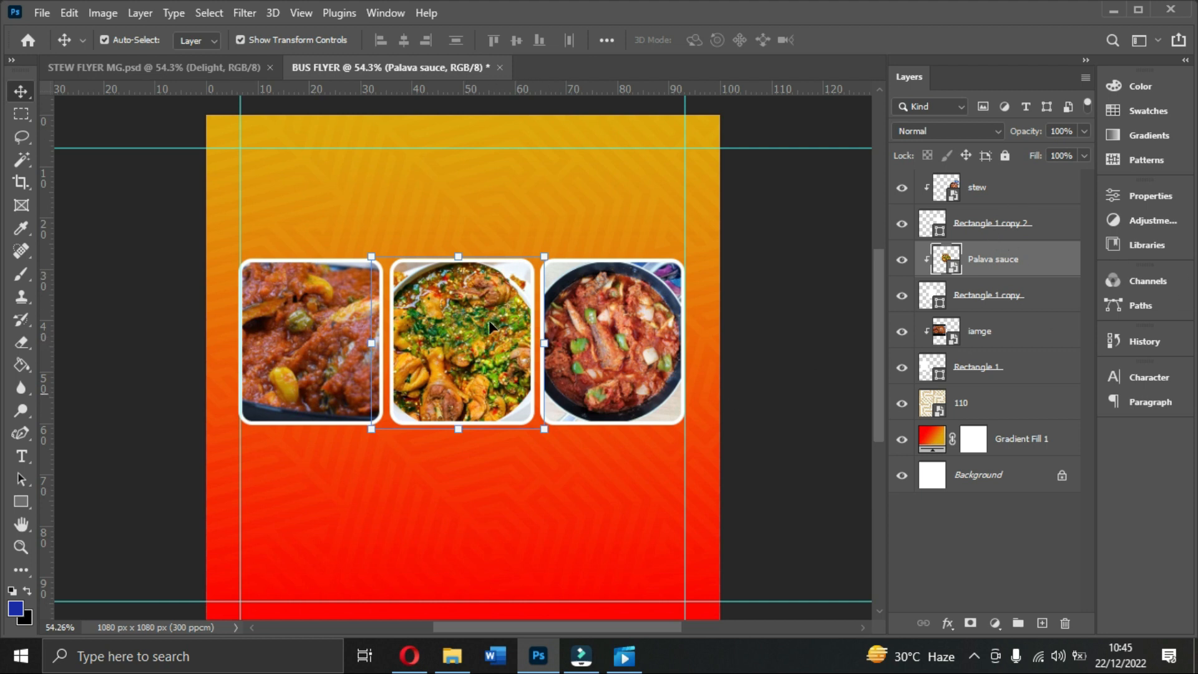
Step: Group the three photos and their Rectangle 1 card layers into one group
{"action": "left_click", "coordinate": [995, 188]}
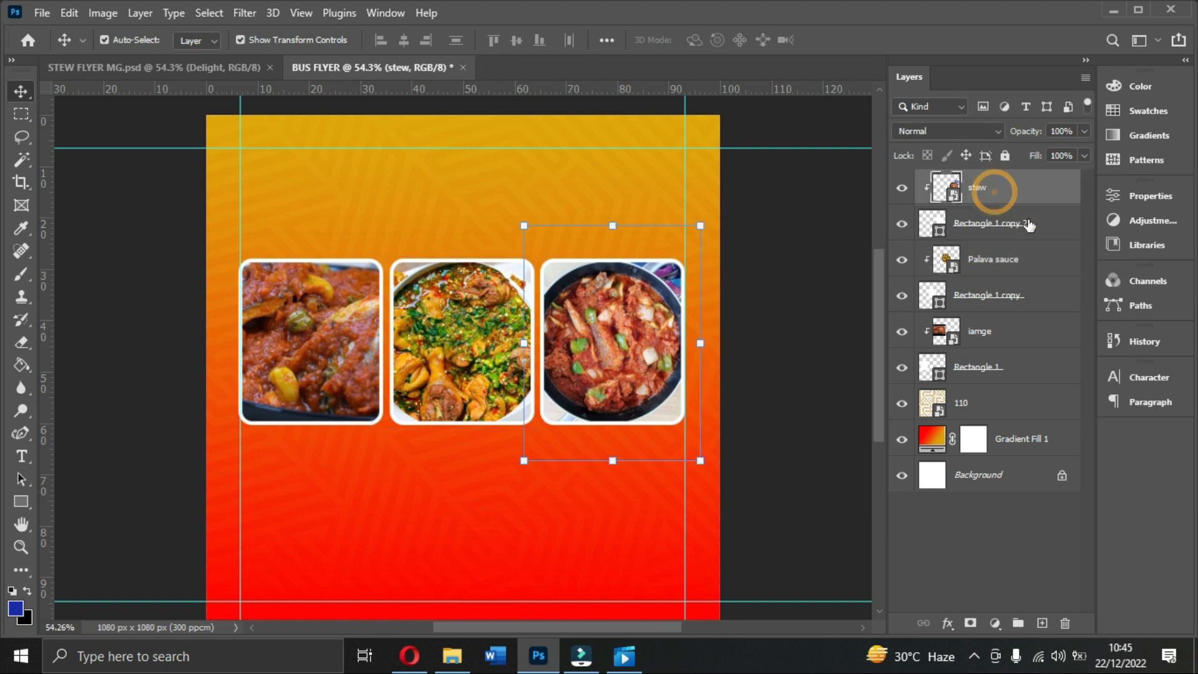
{"action": "left_click", "coordinate": [1037, 224], "text": "ctrl"}
{"action": "left_click", "coordinate": [1035, 259], "text": "ctrl"}
{"action": "left_click", "coordinate": [1032, 296], "text": "ctrl"}
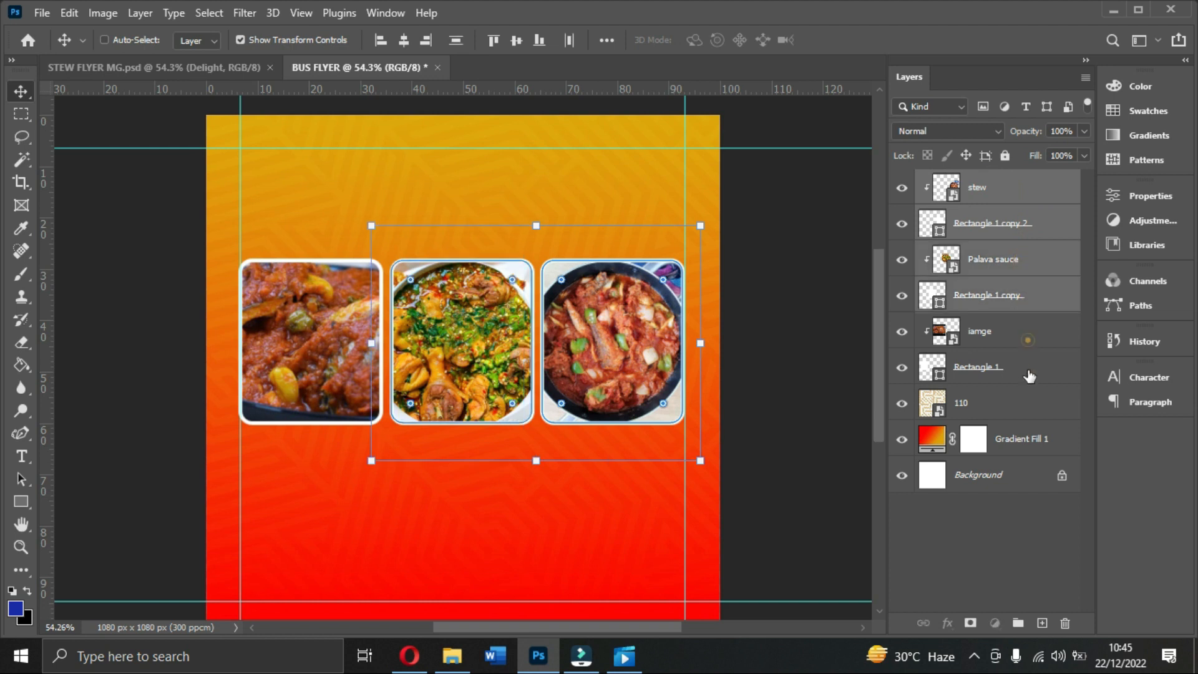
{"action": "left_click", "coordinate": [1032, 332], "text": "ctrl"}
{"action": "left_click", "coordinate": [1030, 372], "text": "ctrl"}
{"action": "key", "text": "ctrl+g"}
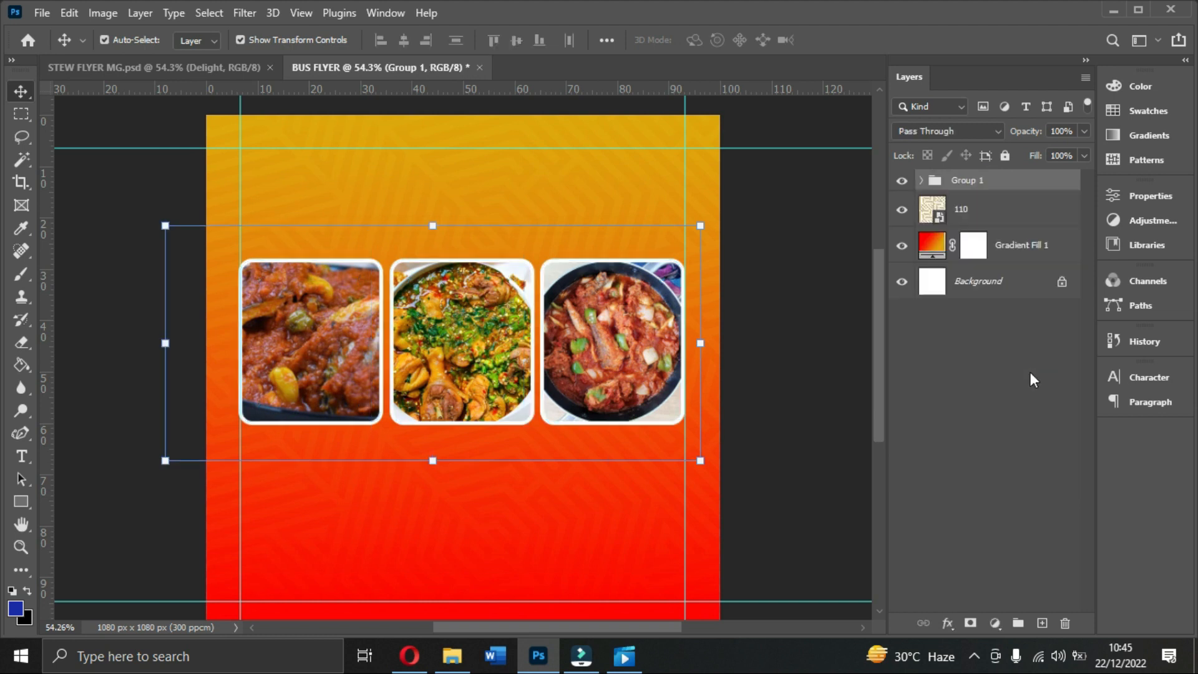
Step: Centre the photo group horizontally on the canvas and nudge it up two steps
{"action": "key", "text": "ctrl+a"}
{"action": "left_click", "coordinate": [409, 41]}
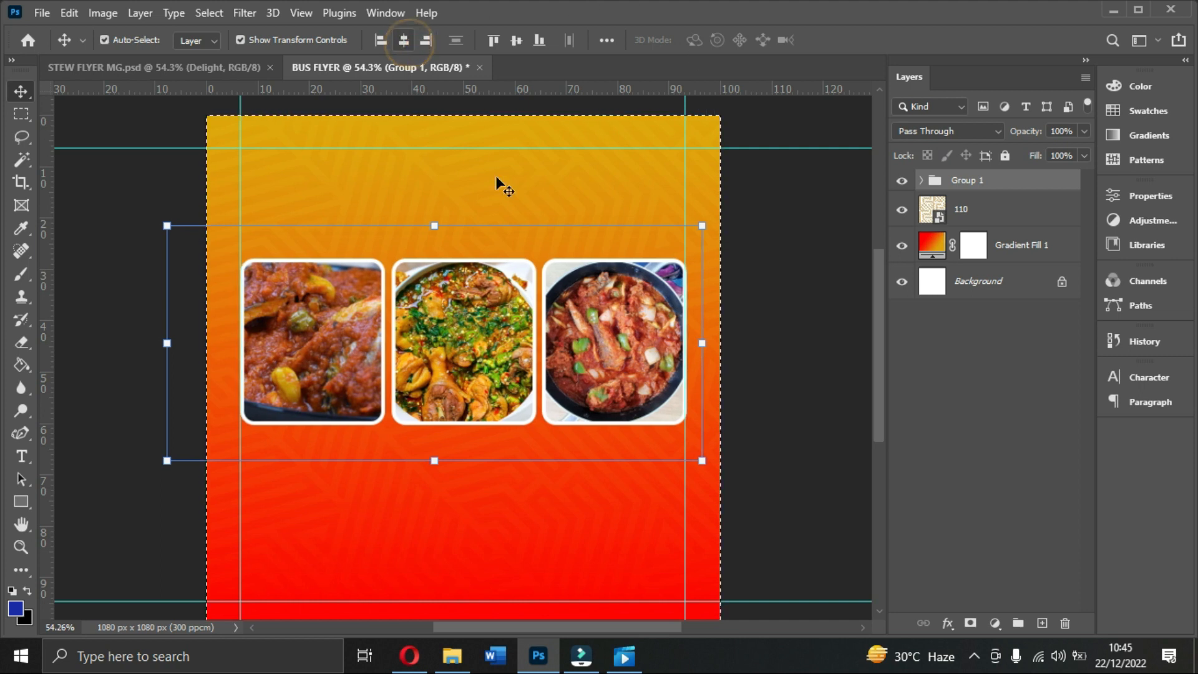
{"action": "key", "text": "ctrl+d"}
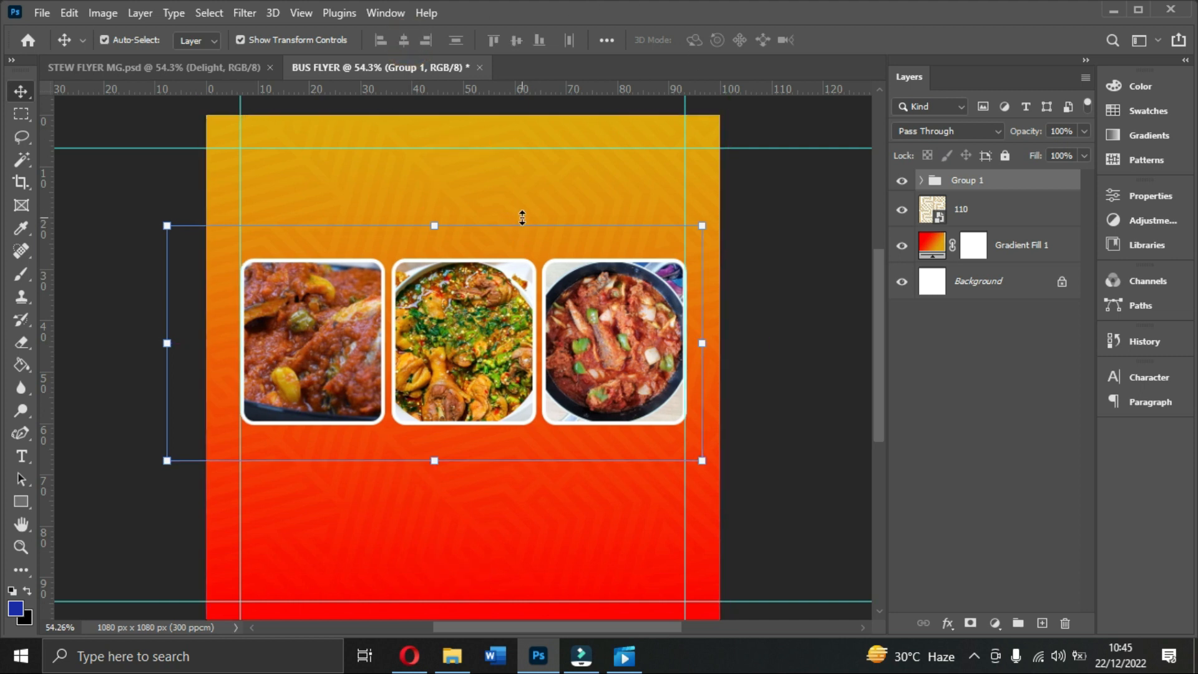
{"action": "key", "text": "Up"}
{"action": "key", "text": "Up"}
{"action": "key", "text": "Up"}
{"action": "key", "text": "Up"}
{"action": "key", "text": "Up"}
{"action": "key", "text": "Up"}
{"action": "key", "text": "Up"}
{"action": "key", "text": "Up"}
{"action": "key", "text": "Up"}
{"action": "key", "text": "Up"}
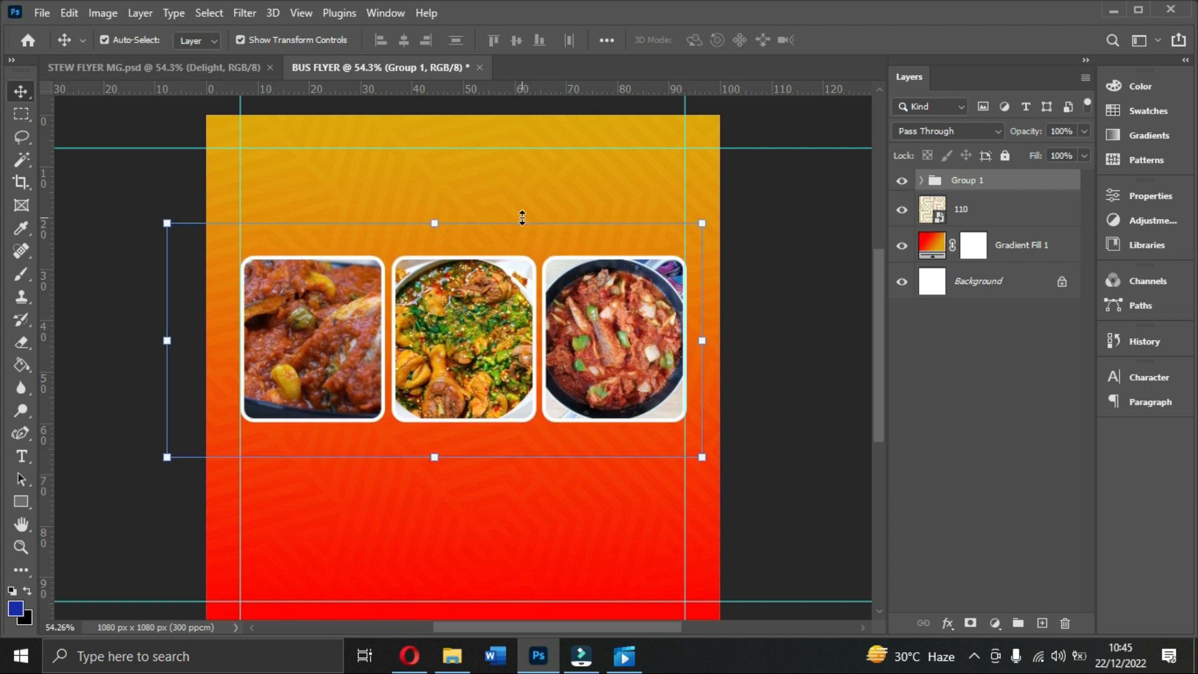
{"action": "key", "text": "Up"}
{"action": "key", "text": "Up"}
{"action": "key", "text": "Up"}
{"action": "key", "text": "Up"}
{"action": "key", "text": "Up"}
{"action": "key", "text": "Up"}
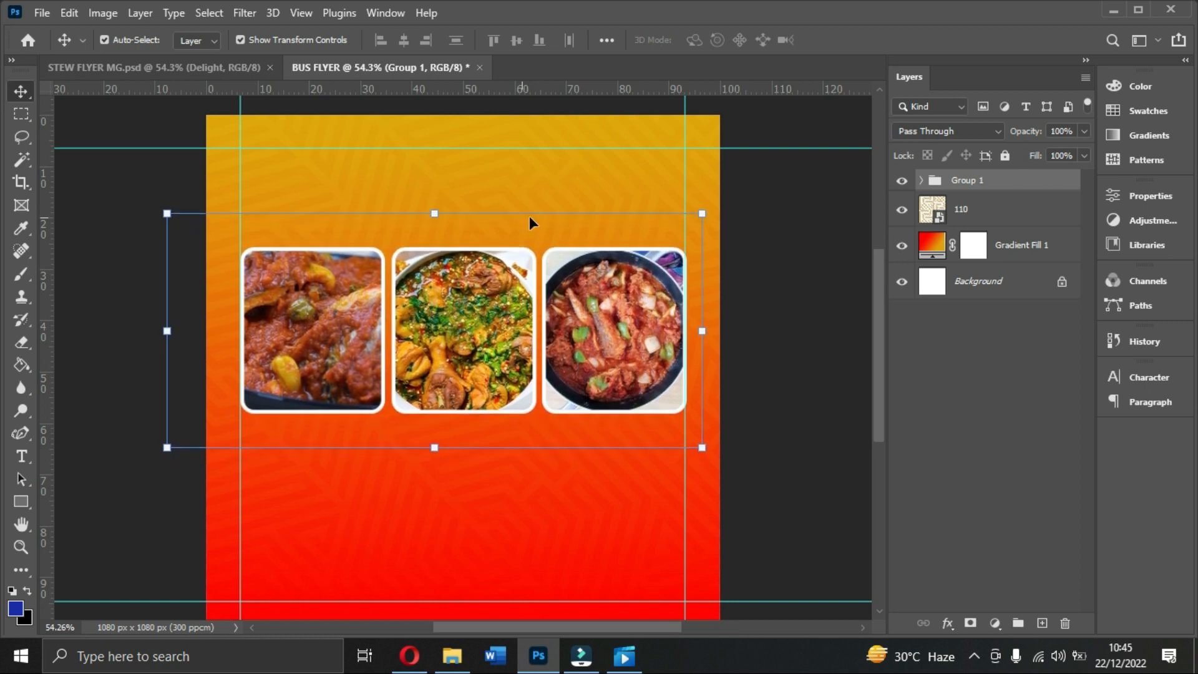
Step: Group pattern layer 110 with Gradient Fill 1 and start naming it BACKGROUNDS
{"action": "left_click", "coordinate": [997, 208]}
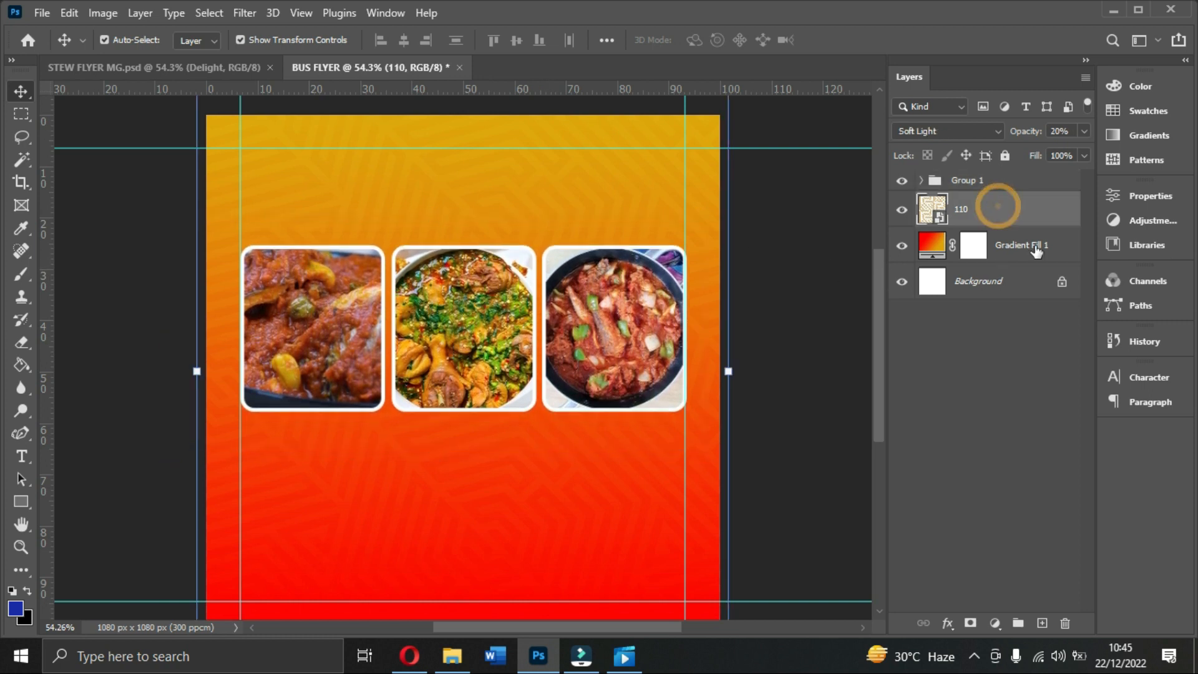
{"action": "left_click", "coordinate": [1038, 249]}
{"action": "key", "text": "ctrl+g"}
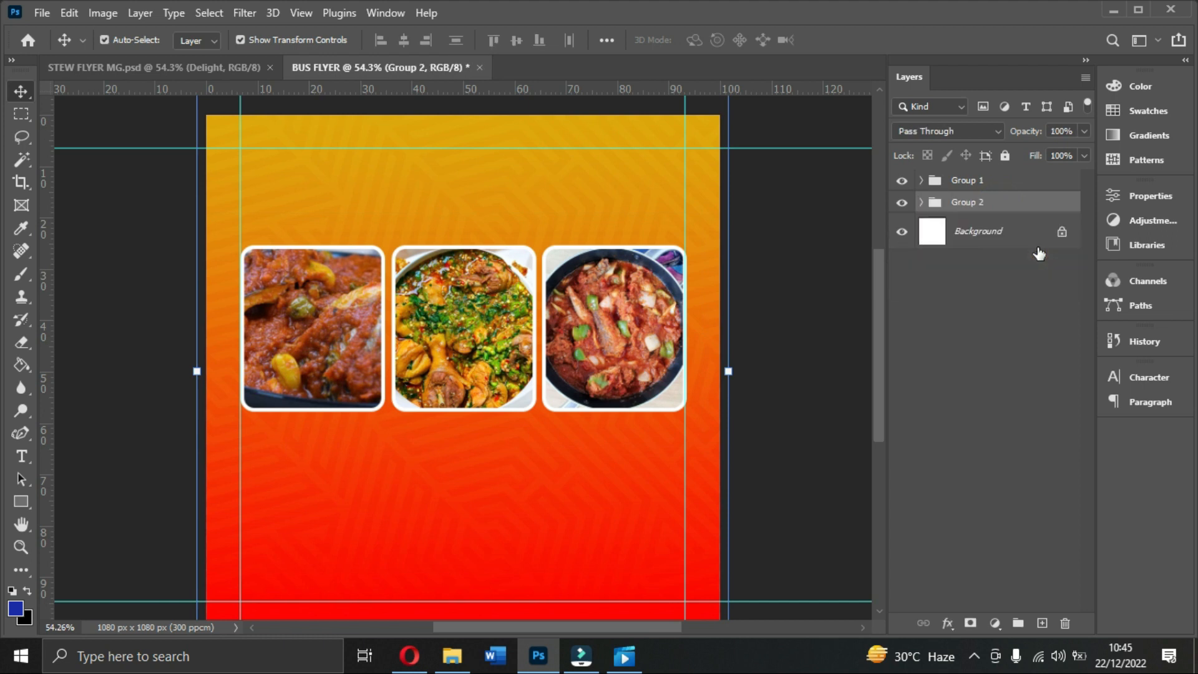
{"action": "double_click", "coordinate": [985, 205]}
{"action": "type", "text": "BACKGROUNDS"}
Step: Rename the photo-card group to IMAGES
{"action": "double_click", "coordinate": [970, 181]}
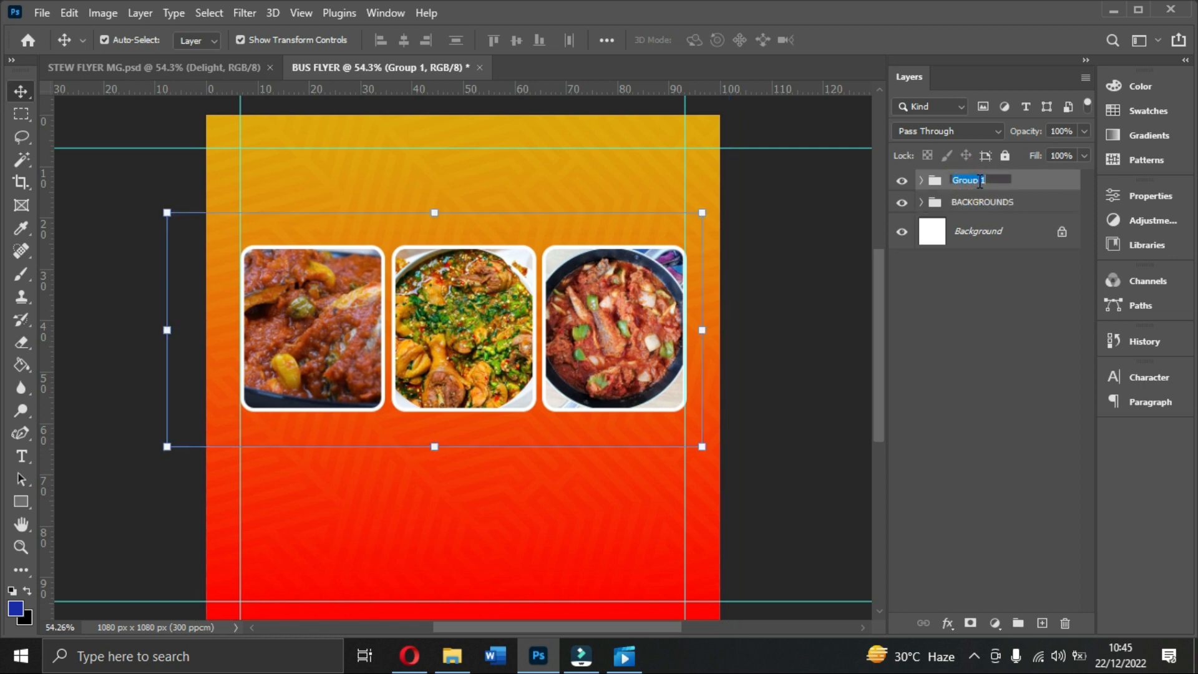
{"action": "type", "text": "IMAGES"}
{"action": "left_click", "coordinate": [1017, 182]}
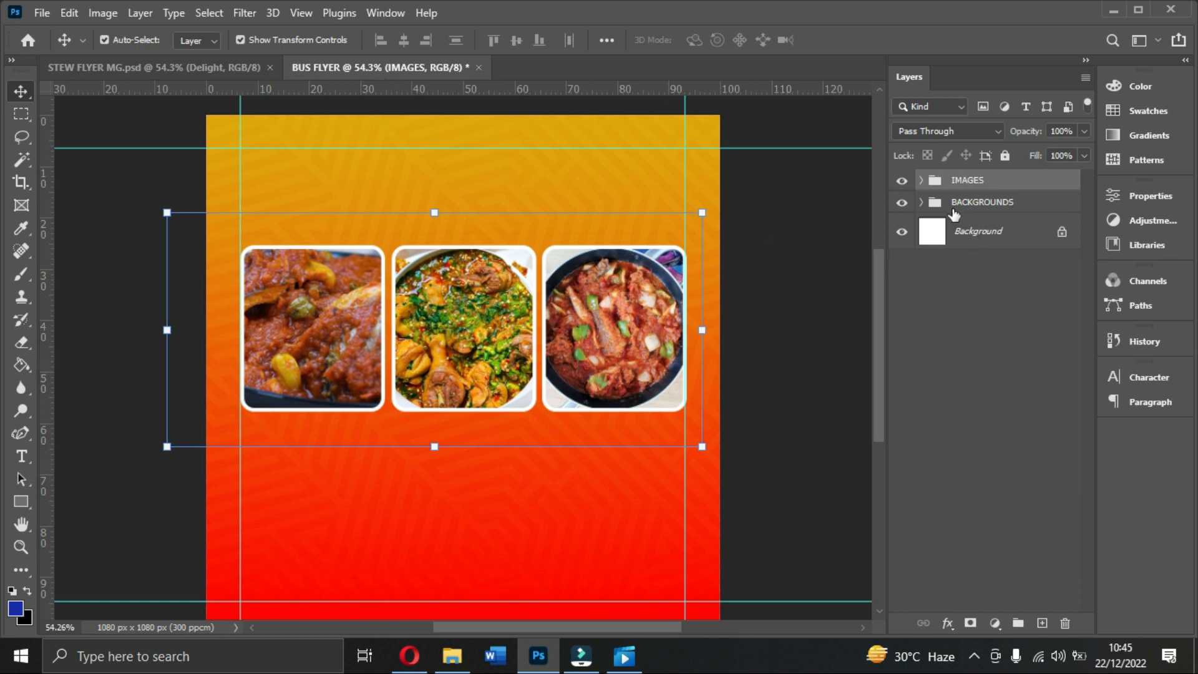
{"action": "left_click", "coordinate": [742, 337]}
Step: Nudge the Palava sauce photo and its card one step left, then collapse IMAGES
{"action": "left_click", "coordinate": [922, 182]}
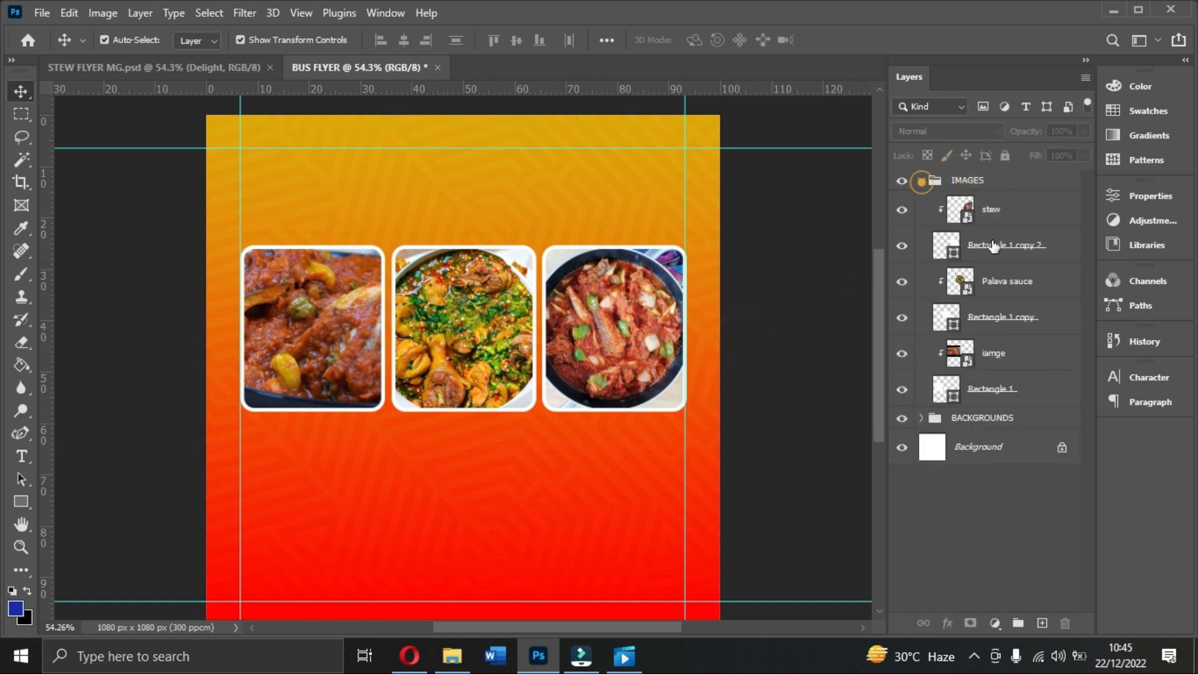
{"action": "left_click", "coordinate": [994, 247]}
{"action": "left_click", "coordinate": [441, 303]}
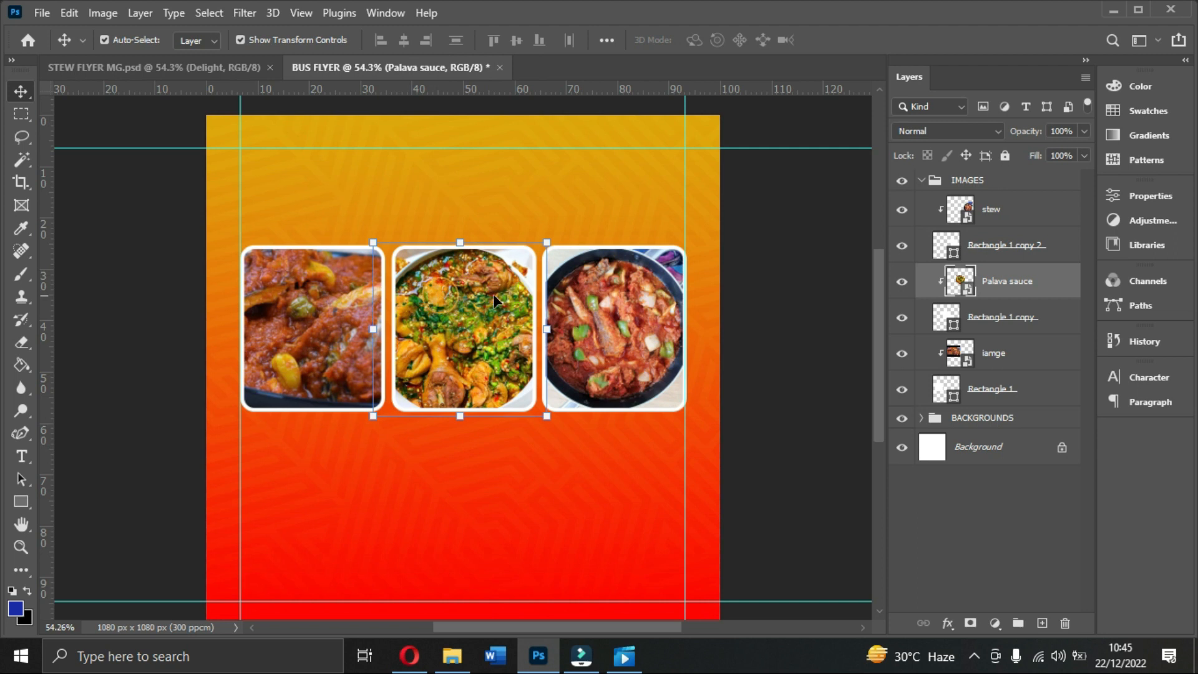
{"action": "left_click", "coordinate": [995, 316], "text": "shift"}
{"action": "key", "text": "Left"}
{"action": "key", "text": "Left"}
{"action": "key", "text": "Left"}
{"action": "key", "text": "Left"}
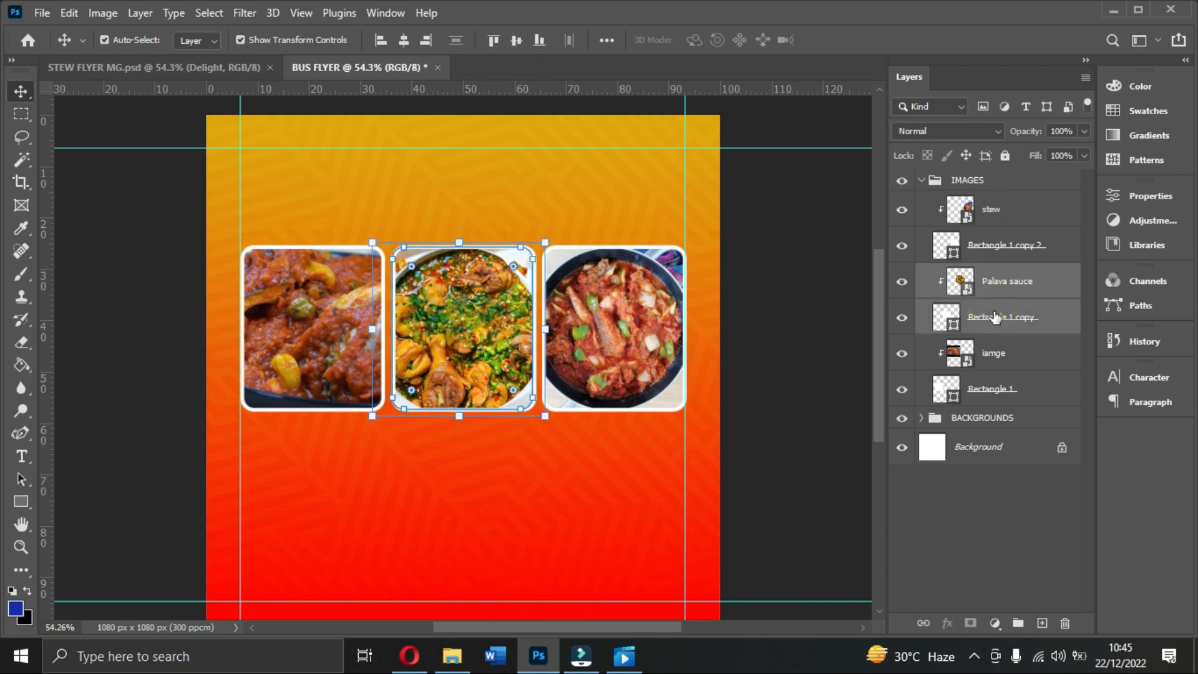
{"action": "left_click", "coordinate": [930, 186]}
{"action": "left_click", "coordinate": [922, 181]}
{"action": "left_click", "coordinate": [969, 181]}
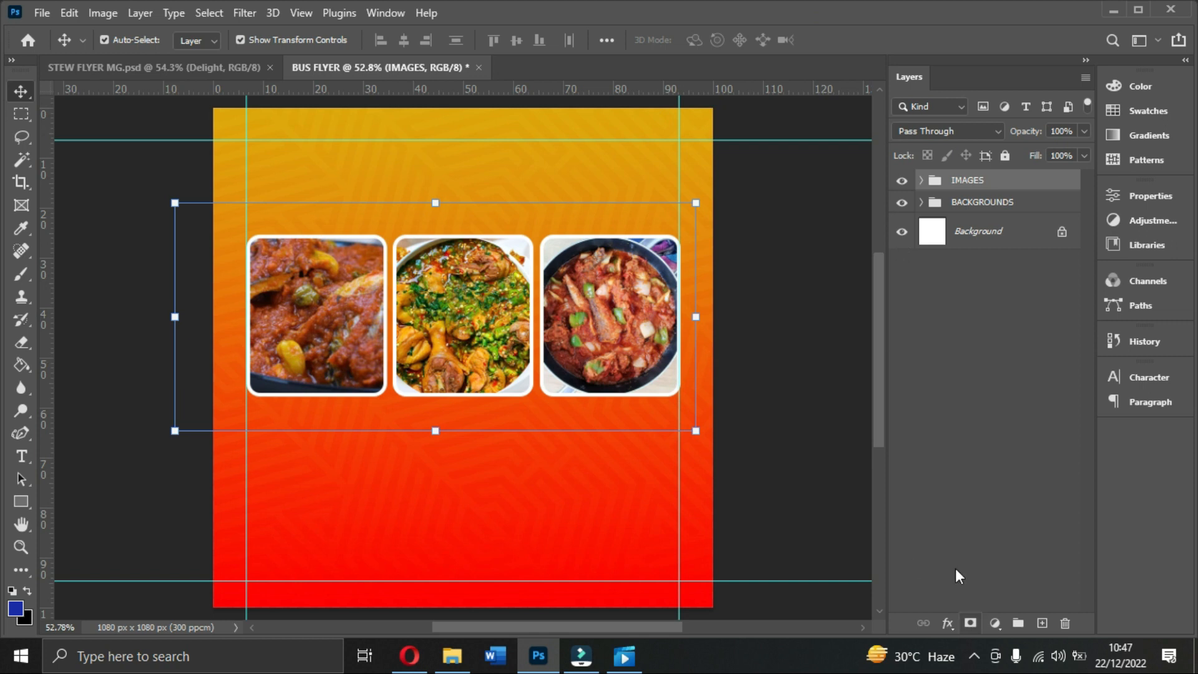
Step: Select the Horizontal Type tool and bring up the Character panel
{"action": "left_click_drag", "start_coordinate": [28, 460], "coordinate": [86, 455]}
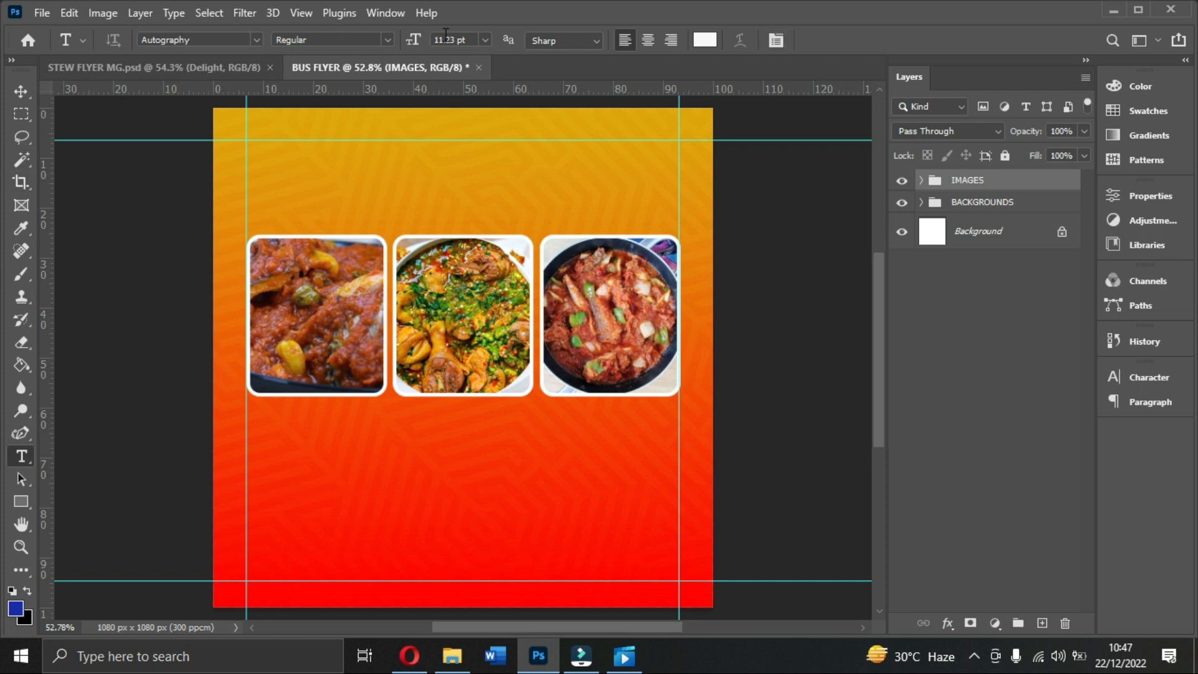
{"action": "left_click", "coordinate": [1156, 376]}
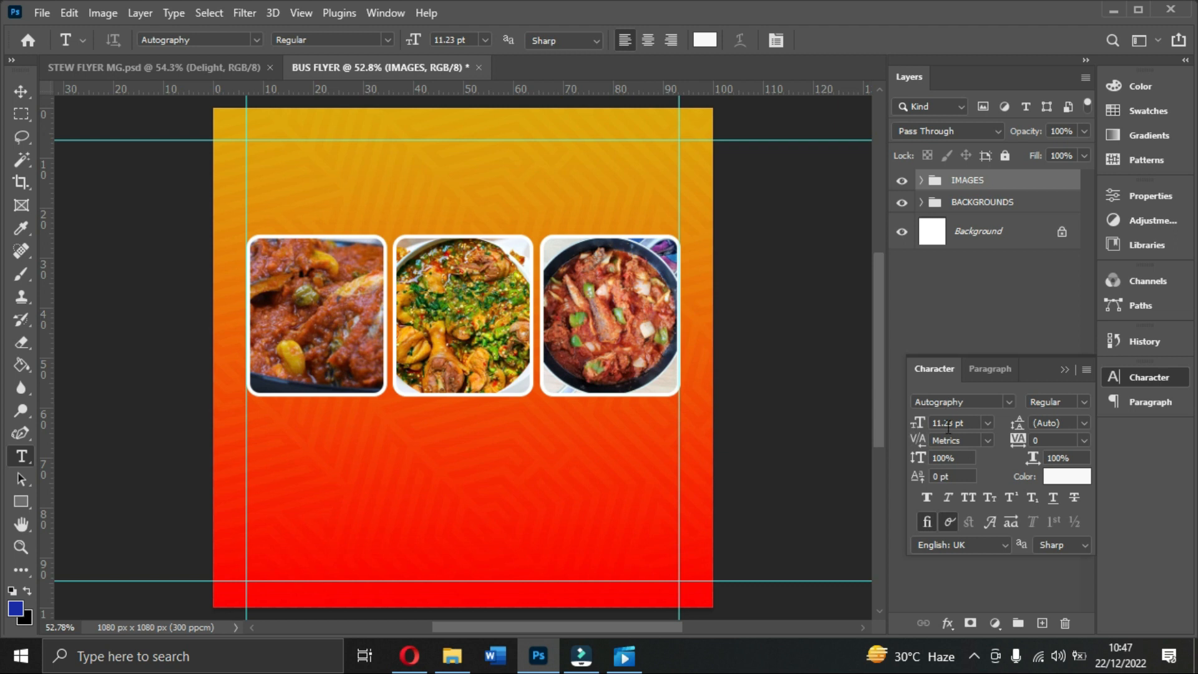
{"action": "left_click", "coordinate": [986, 423]}
{"action": "left_click", "coordinate": [985, 423]}
{"action": "left_click", "coordinate": [1006, 403]}
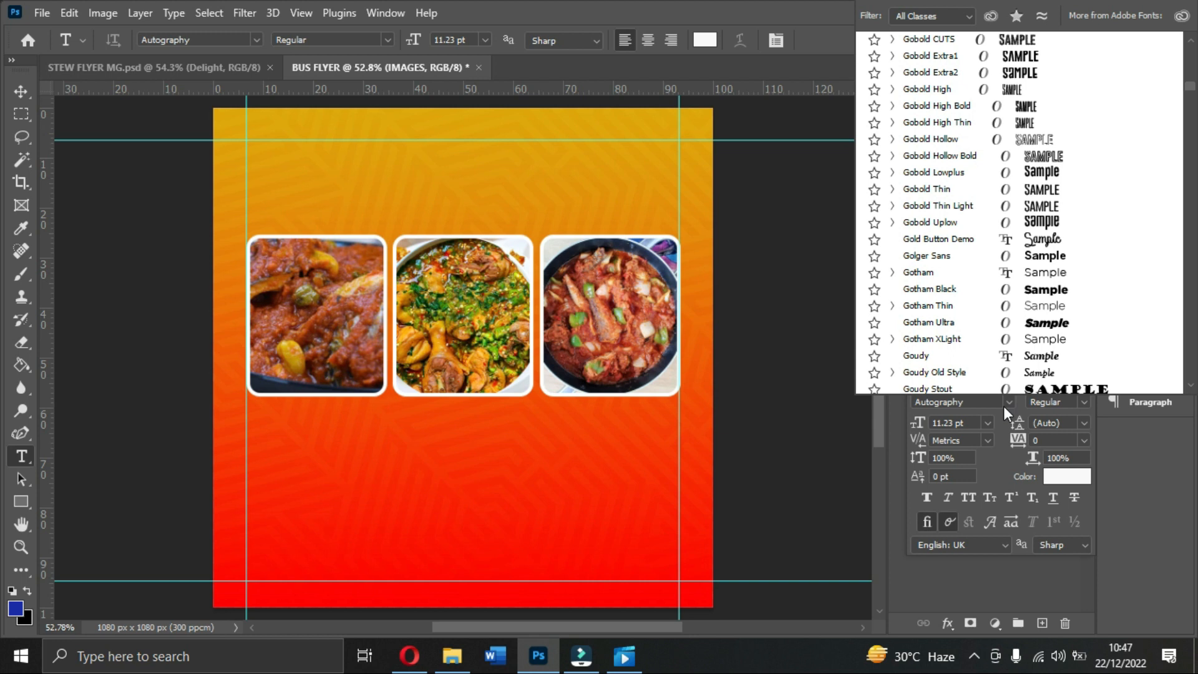
{"action": "key", "text": "Escape"}
{"action": "key", "text": "m"}
{"action": "key", "text": "o"}
{"action": "key", "text": "t"}
{"action": "key", "text": "e"}
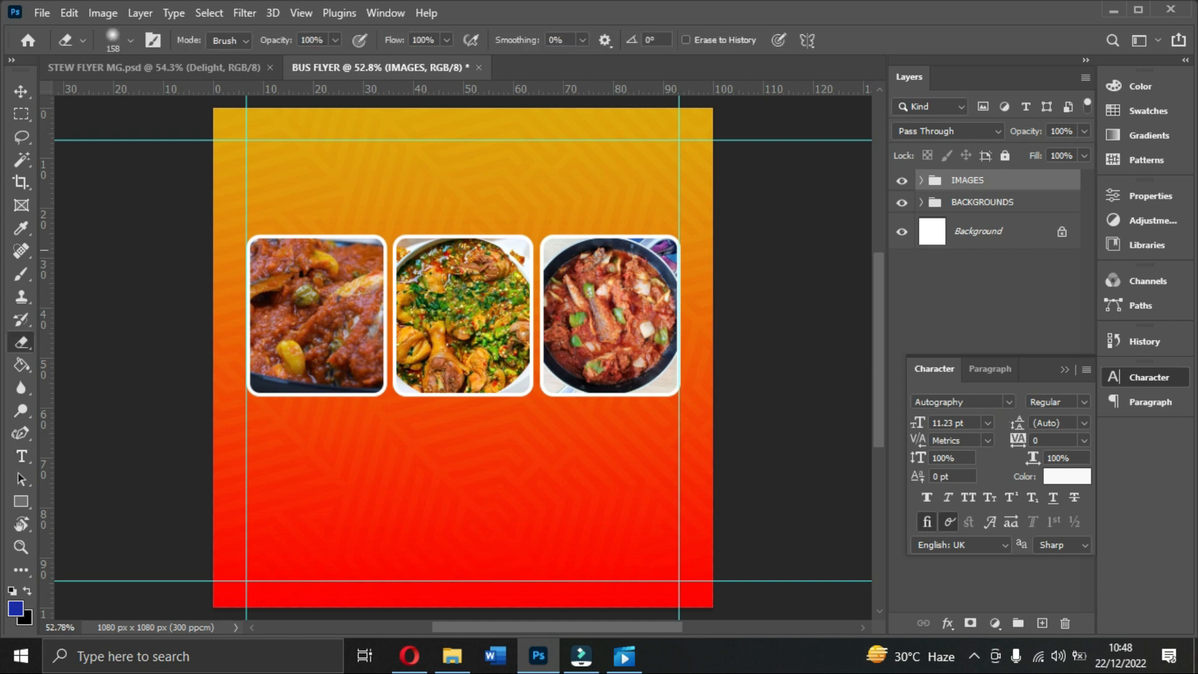
{"action": "left_click", "coordinate": [20, 92]}
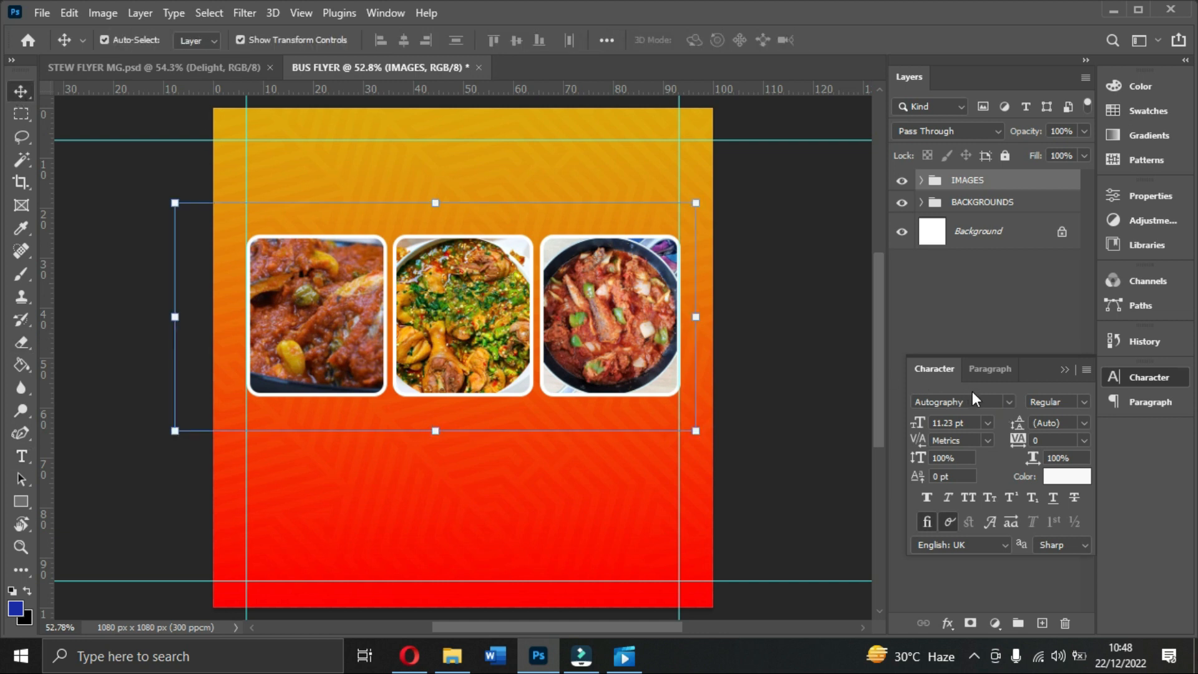
Step: Set the font to Mortend Extra Bold at 9 pt
{"action": "left_click", "coordinate": [1007, 402]}
{"action": "type", "text": "mortend"}
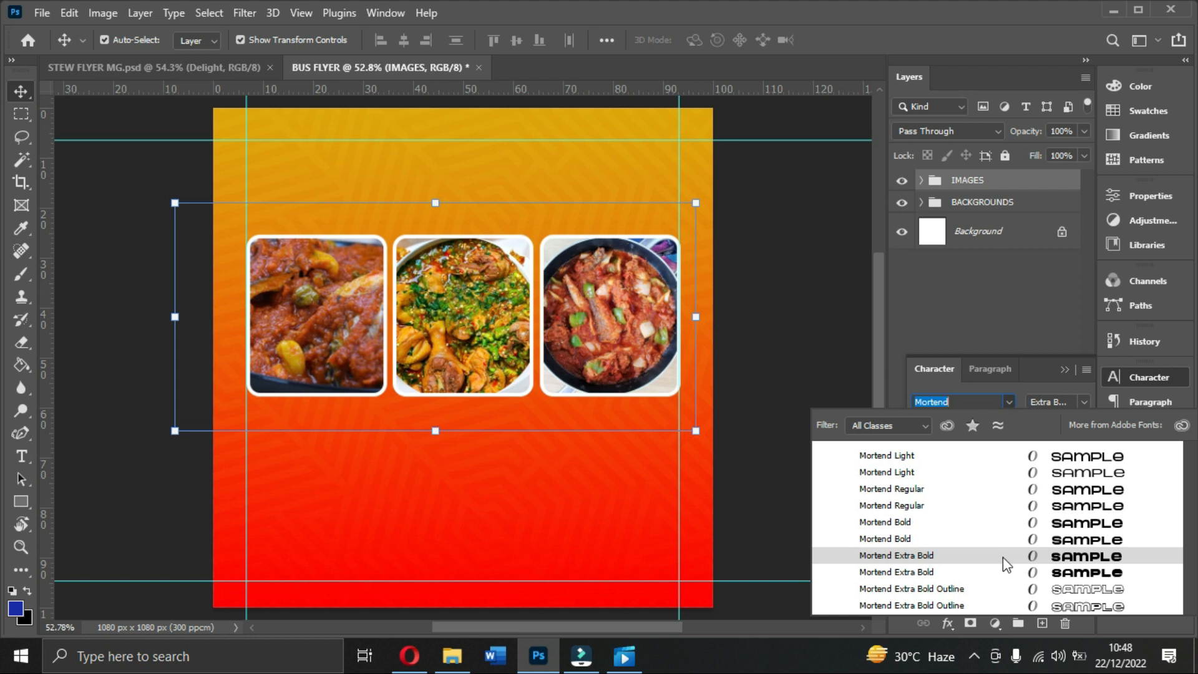
{"action": "left_click", "coordinate": [1059, 559]}
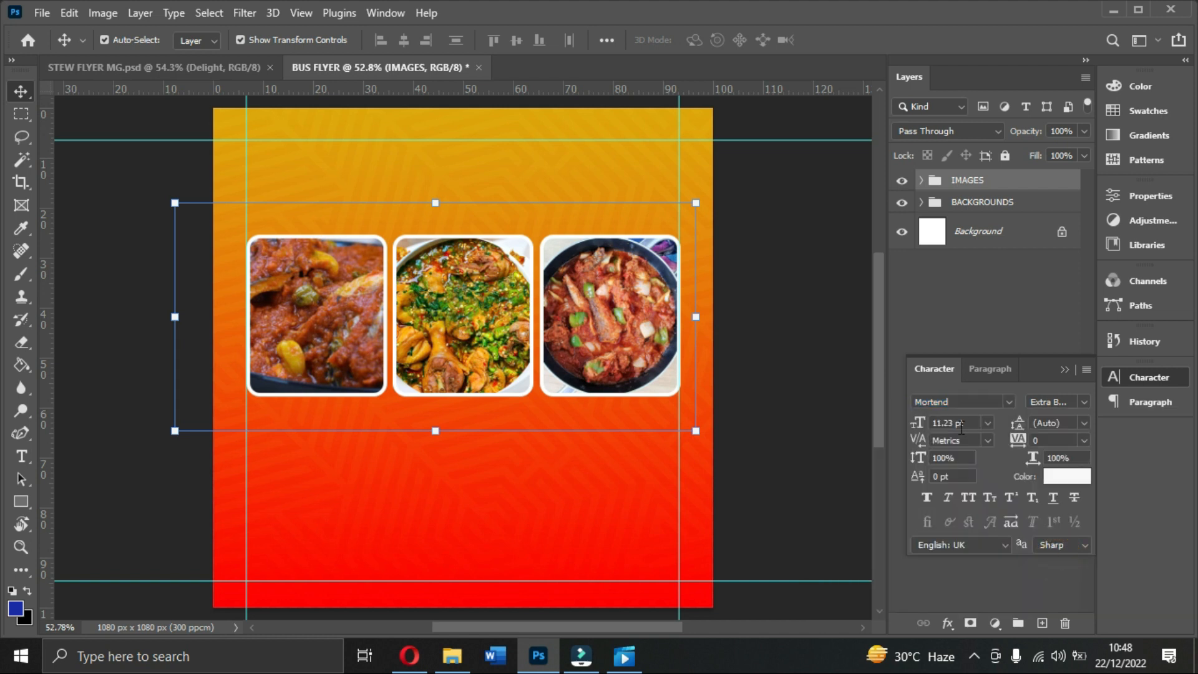
{"action": "left_click", "coordinate": [987, 425]}
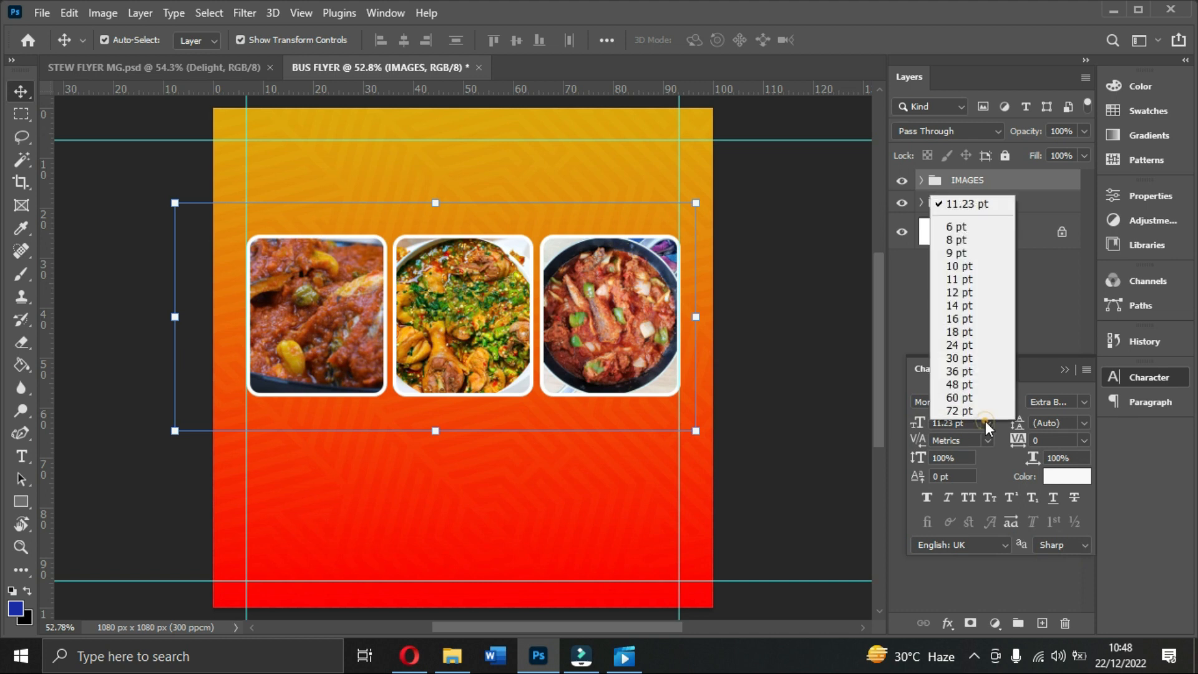
{"action": "left_click", "coordinate": [960, 256]}
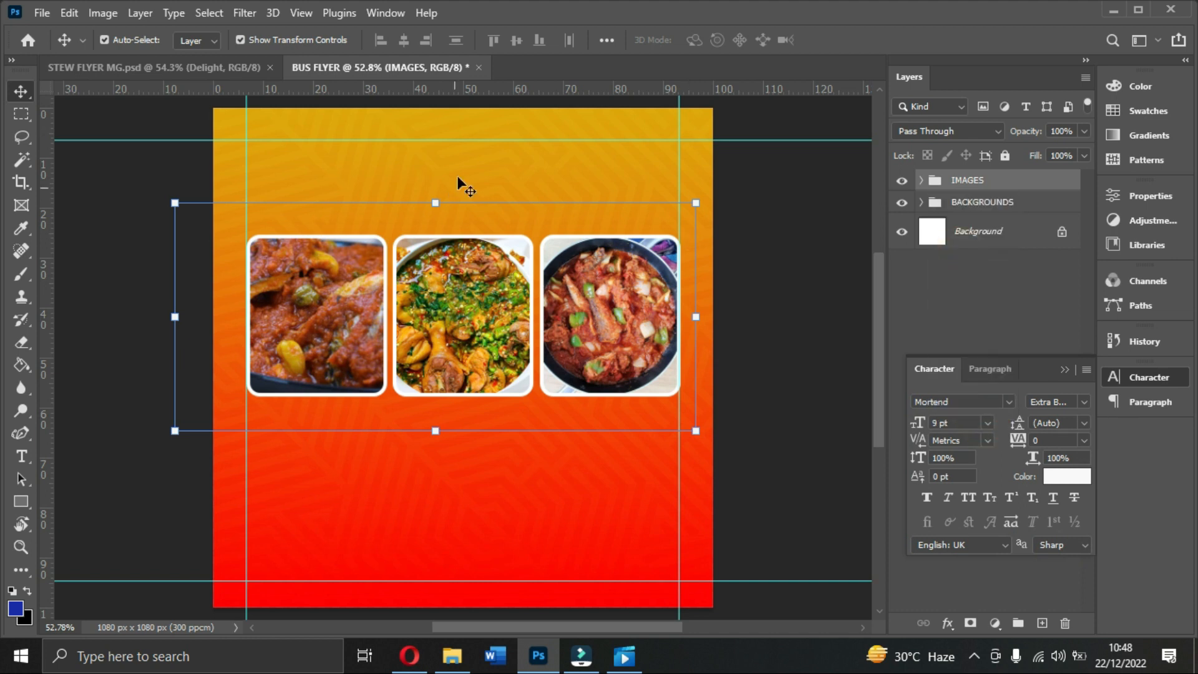
Step: Set the text colour to a red sampled from the flyer (ff0012)
{"action": "left_click", "coordinate": [30, 452]}
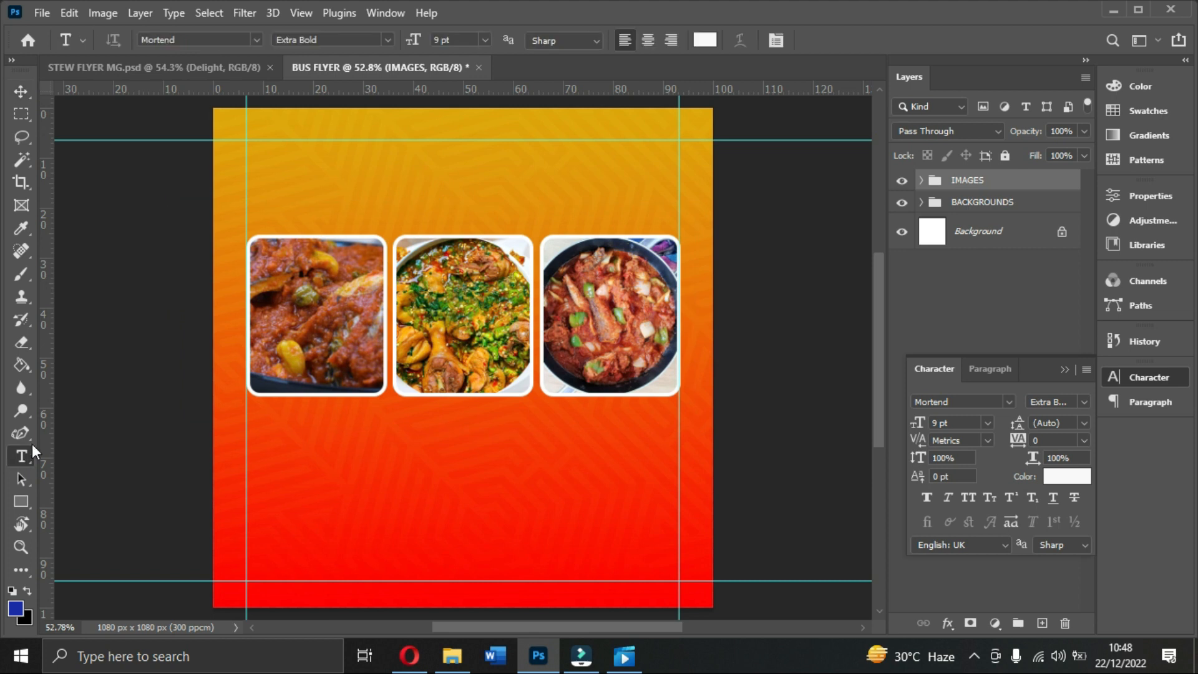
{"action": "left_click", "coordinate": [1063, 477]}
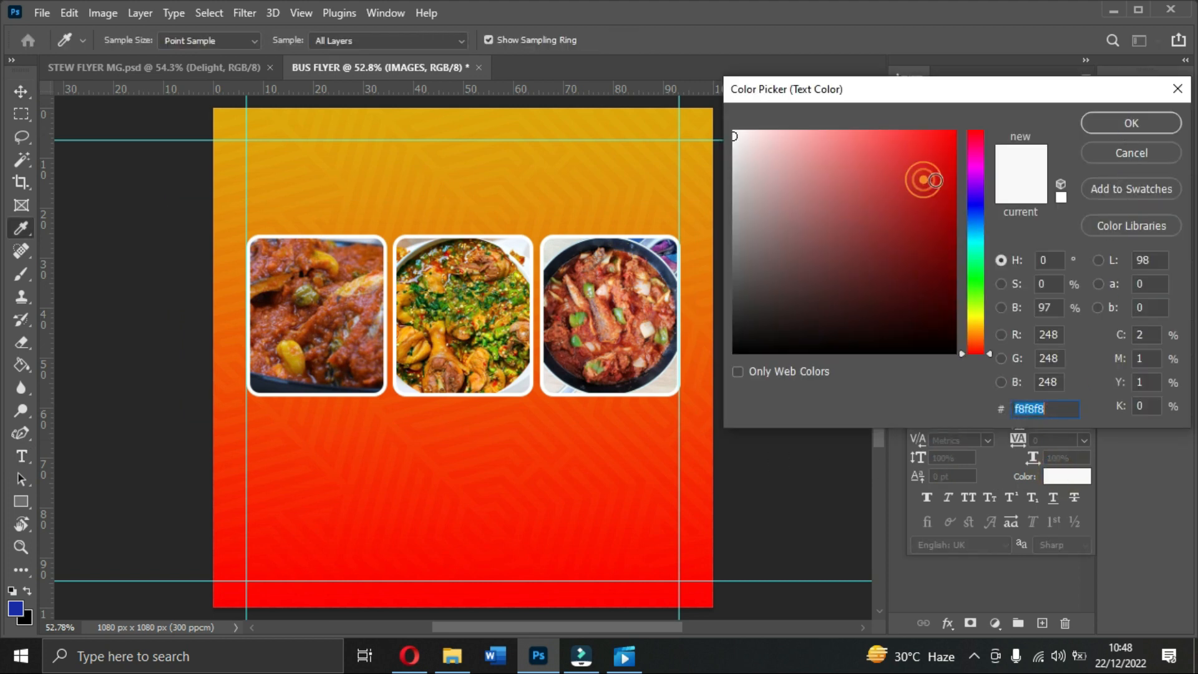
{"action": "left_click", "coordinate": [283, 592]}
{"action": "left_click", "coordinate": [271, 594]}
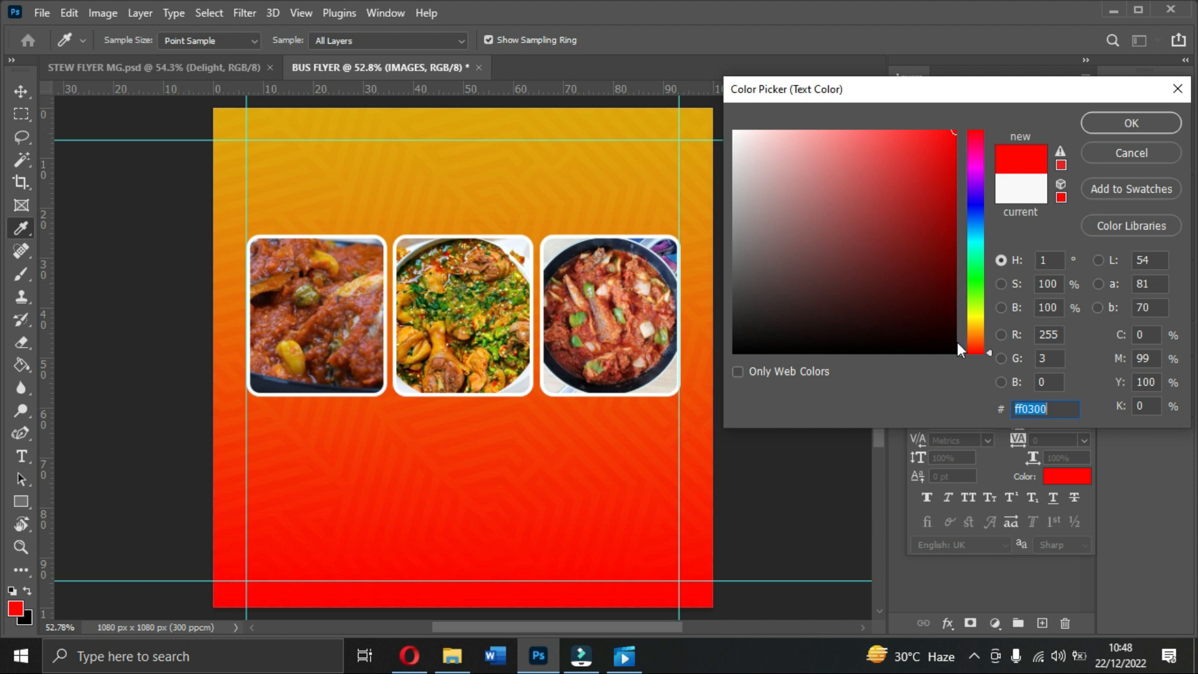
{"action": "left_click_drag", "start_coordinate": [964, 349], "coordinate": [979, 132]}
{"action": "left_click", "coordinate": [1108, 121]}
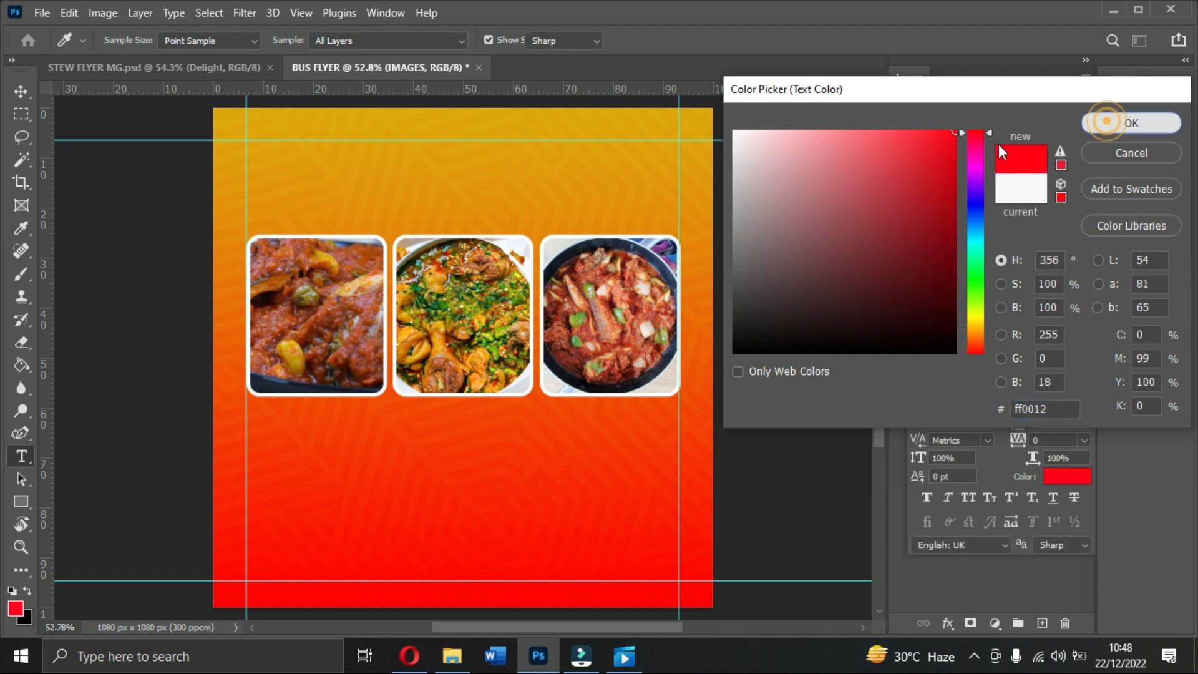
Step: Type MAGIC CHEF above the food photos and commit it
{"action": "left_click", "coordinate": [365, 168]}
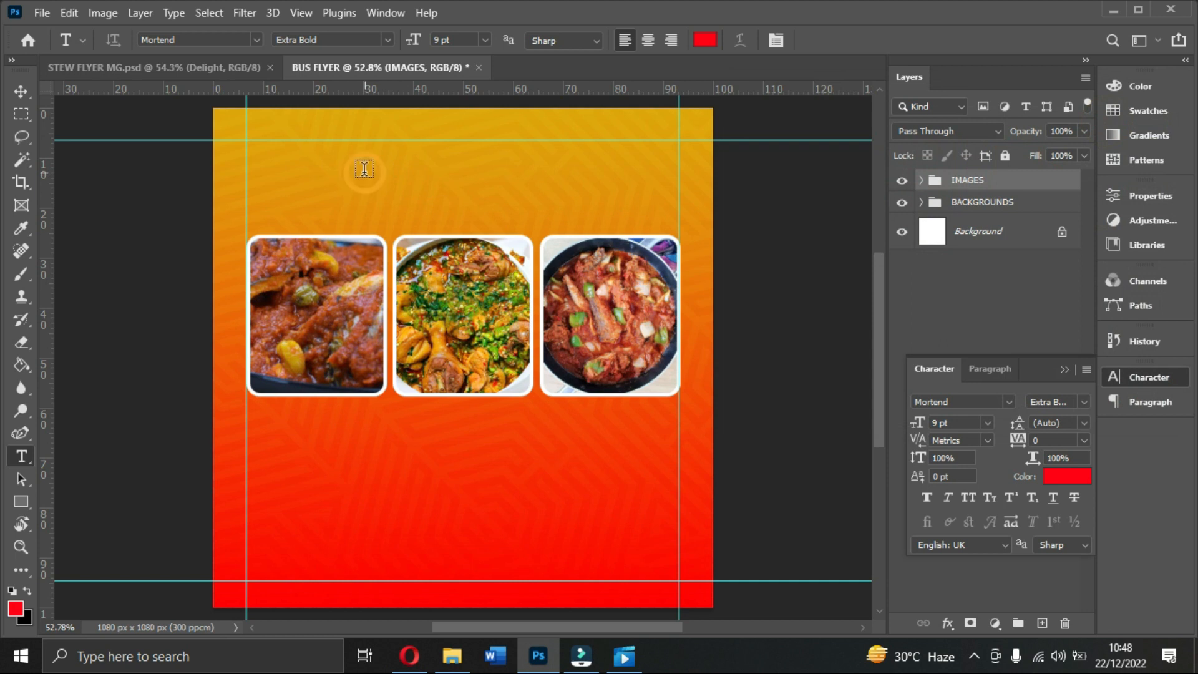
{"action": "left_click", "coordinate": [365, 168]}
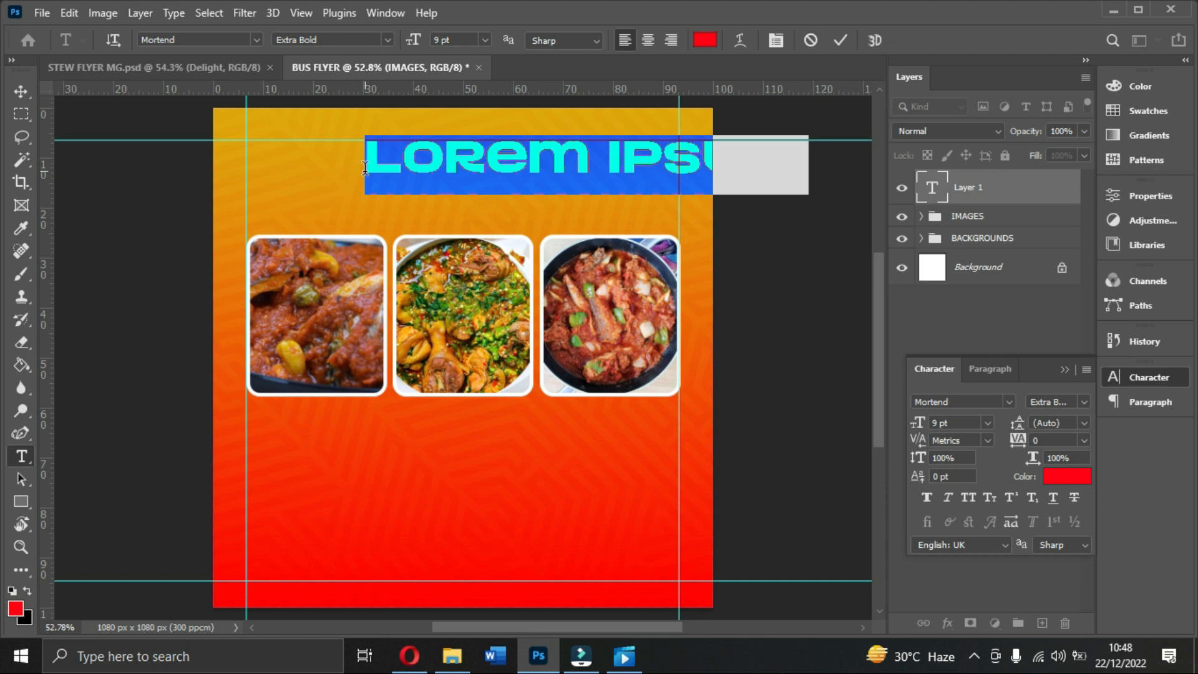
{"action": "type", "text": "MAGIC "}
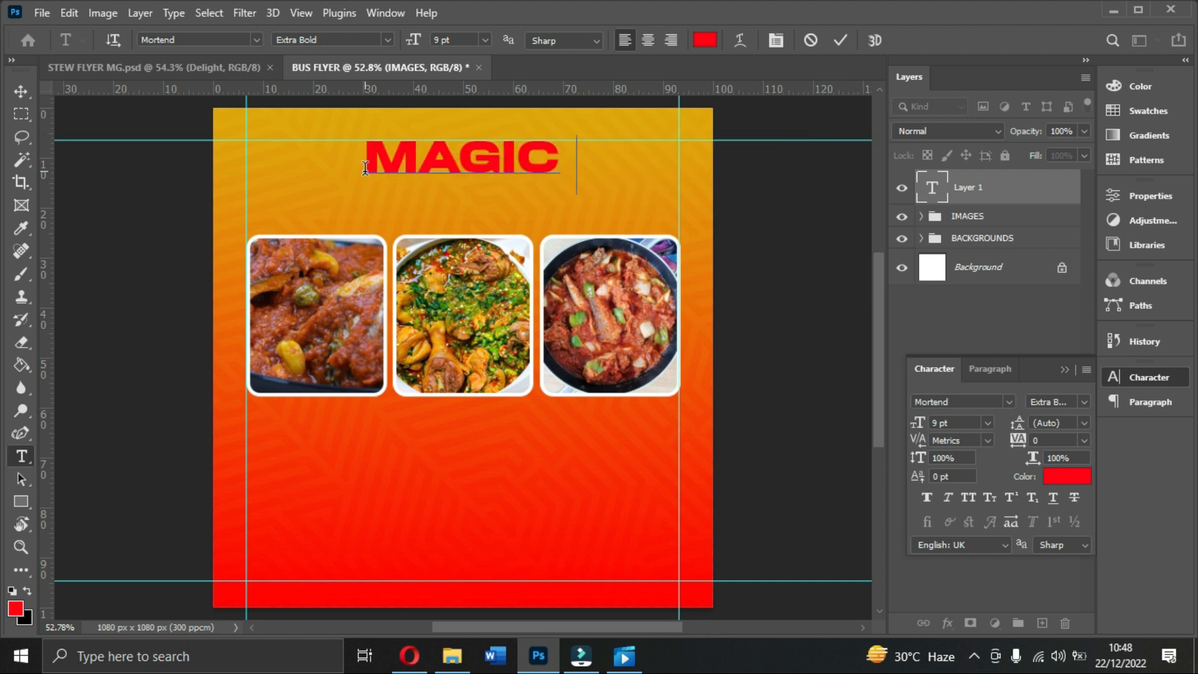
{"action": "type", "text": "CHEF"}
{"action": "left_click", "coordinate": [842, 42]}
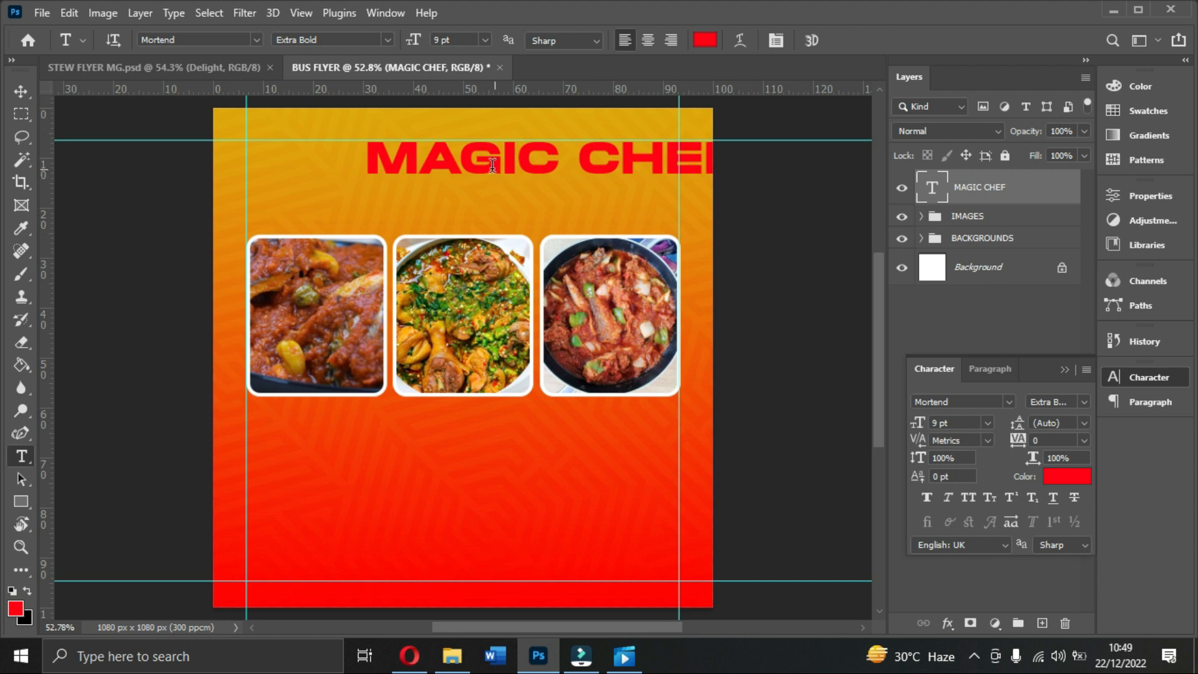
Step: Centre MAGIC CHEF across the flyer and place a duplicate just below it
{"action": "left_click", "coordinate": [20, 93]}
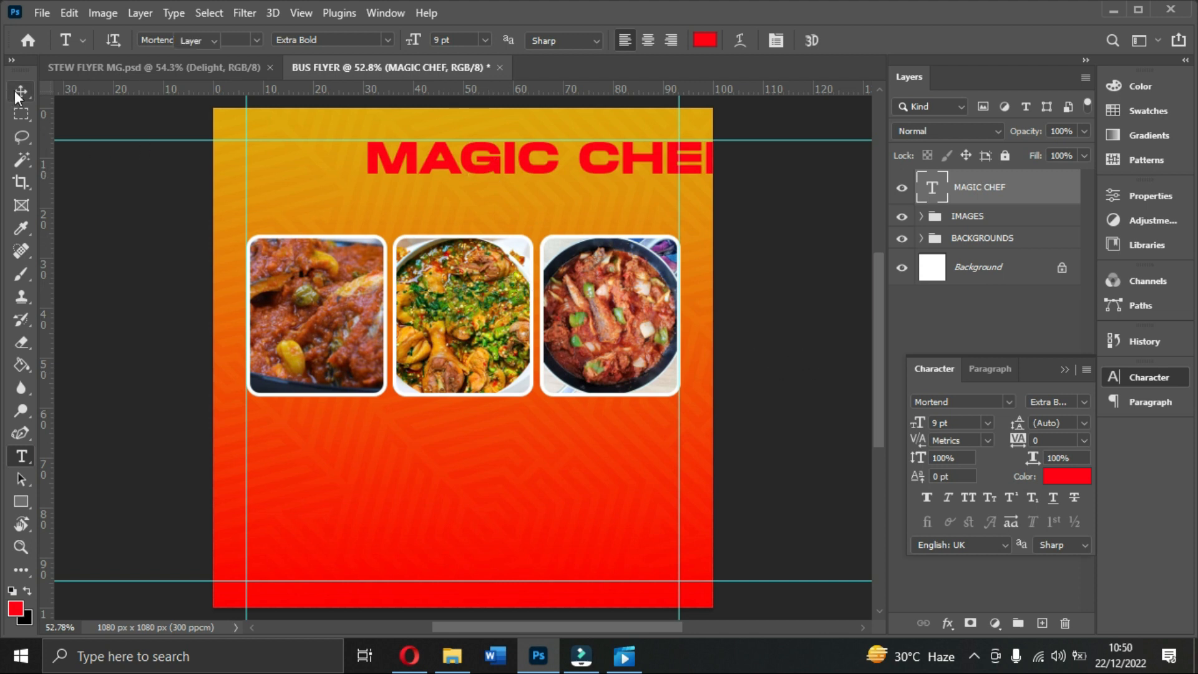
{"action": "left_click_drag", "start_coordinate": [568, 156], "coordinate": [478, 155]}
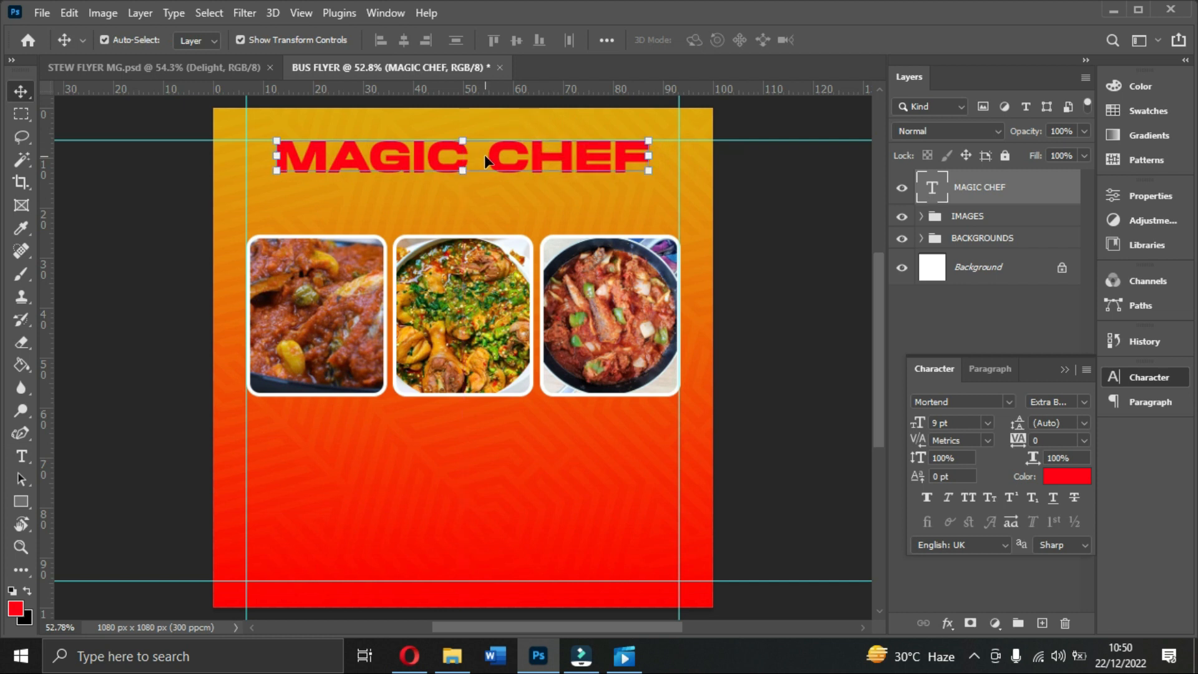
{"action": "key", "text": "ctrl+j"}
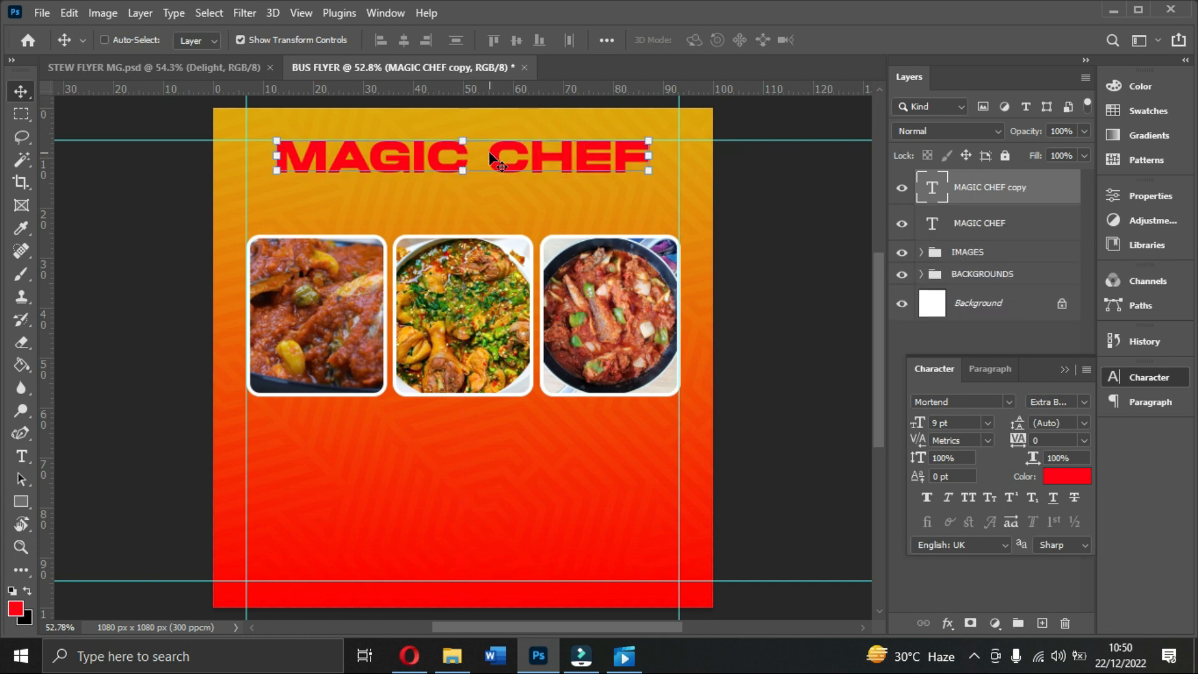
{"action": "left_click_drag", "start_coordinate": [481, 163], "coordinate": [489, 217]}
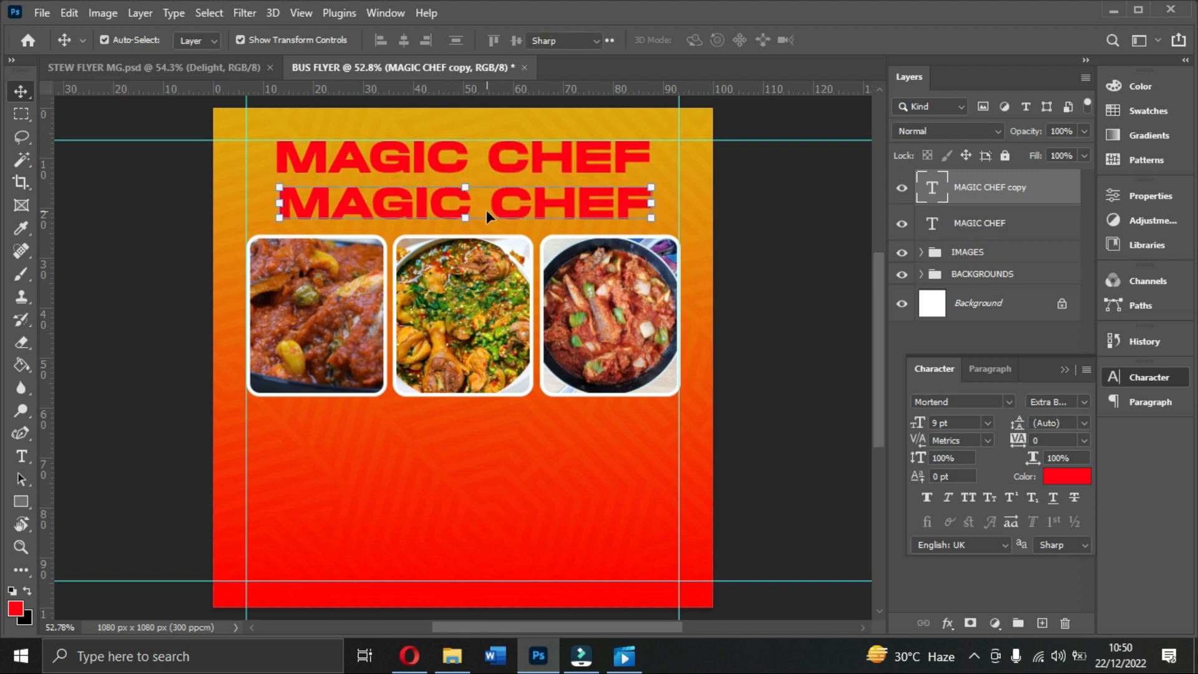
Step: Change the duplicate's text to DELIGHT and commit it
{"action": "double_click", "coordinate": [486, 210]}
{"action": "type", "text": "DR"}
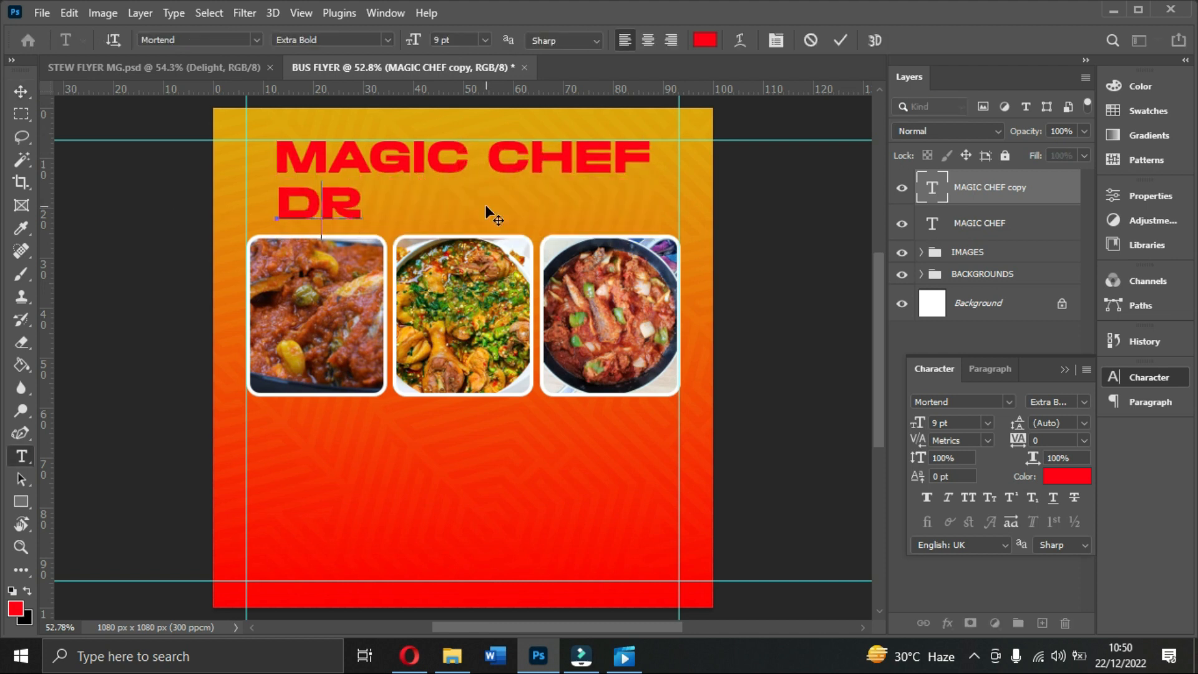
{"action": "key", "text": "BackSpace"}
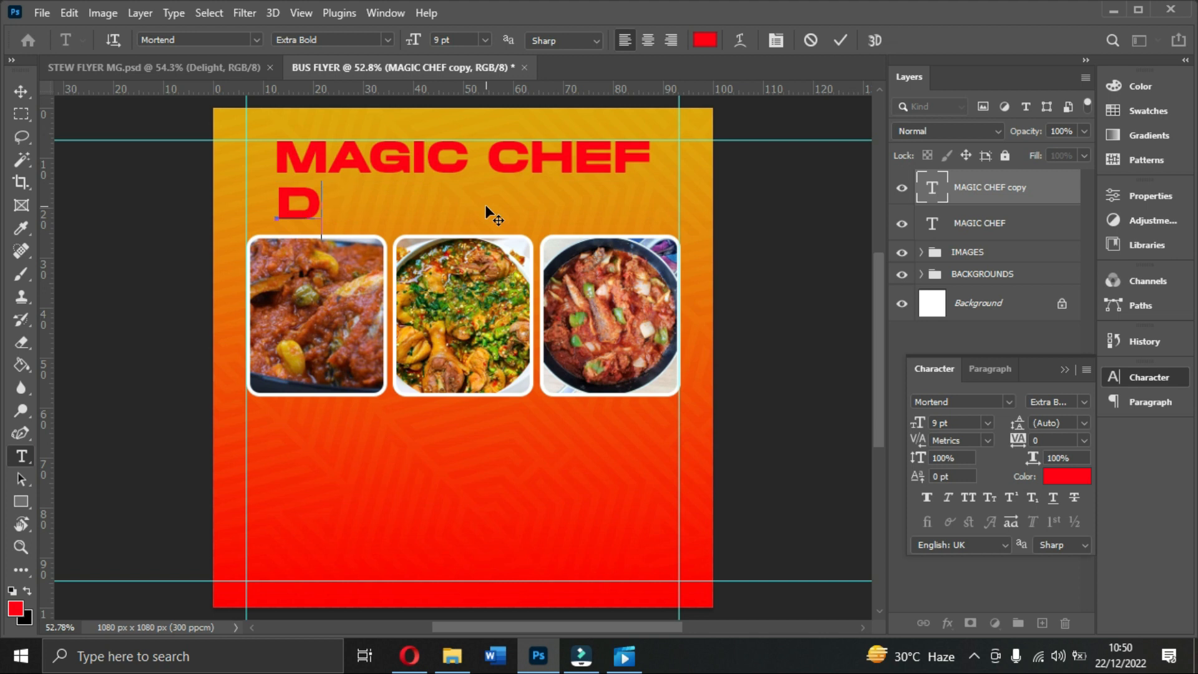
{"action": "type", "text": "eLIGHT"}
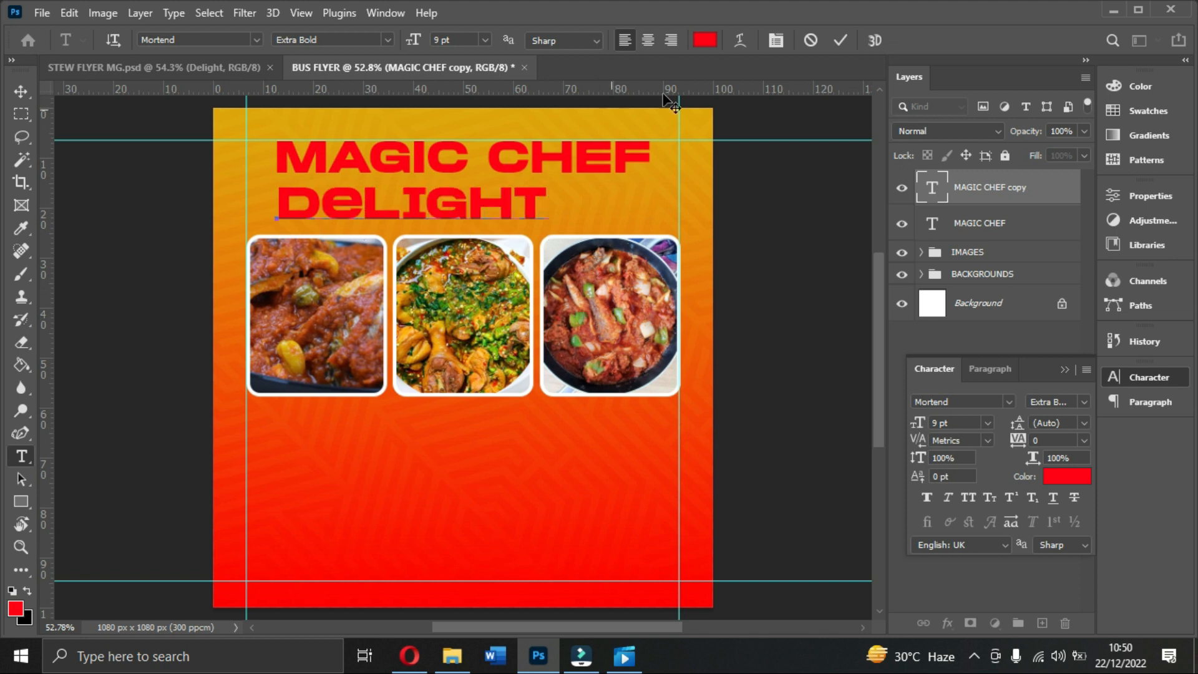
{"action": "left_click", "coordinate": [841, 40]}
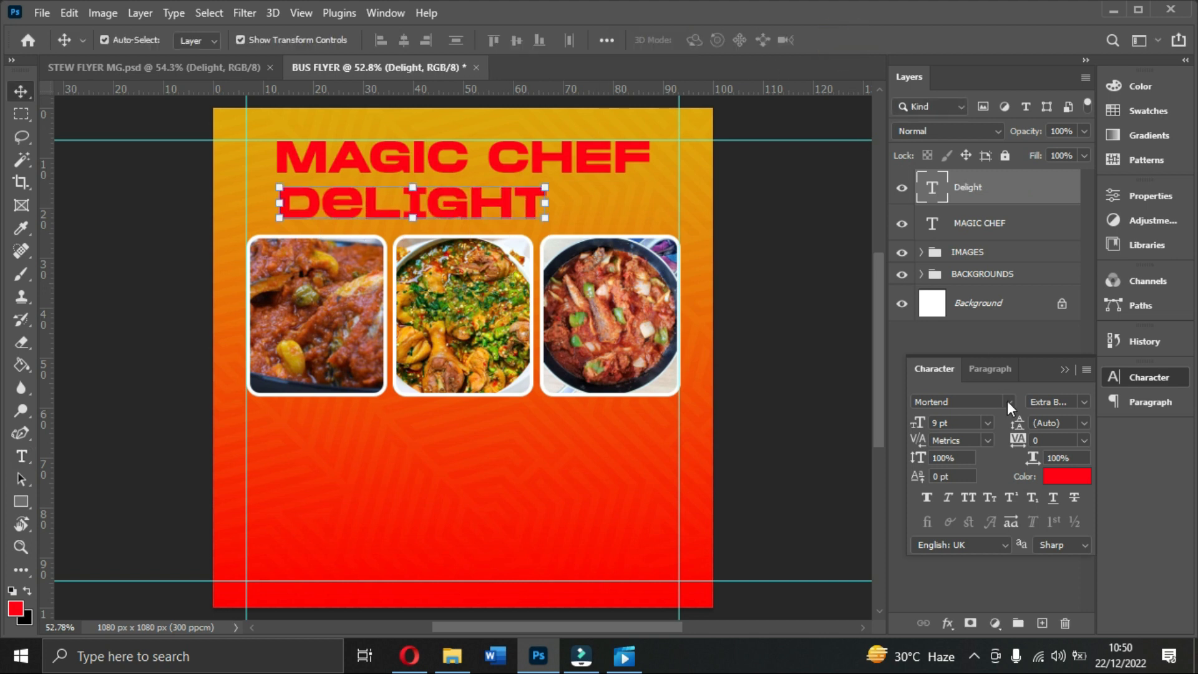
Step: Set Delight in the Autography Regular script font at 14 pt
{"action": "left_click", "coordinate": [1010, 402]}
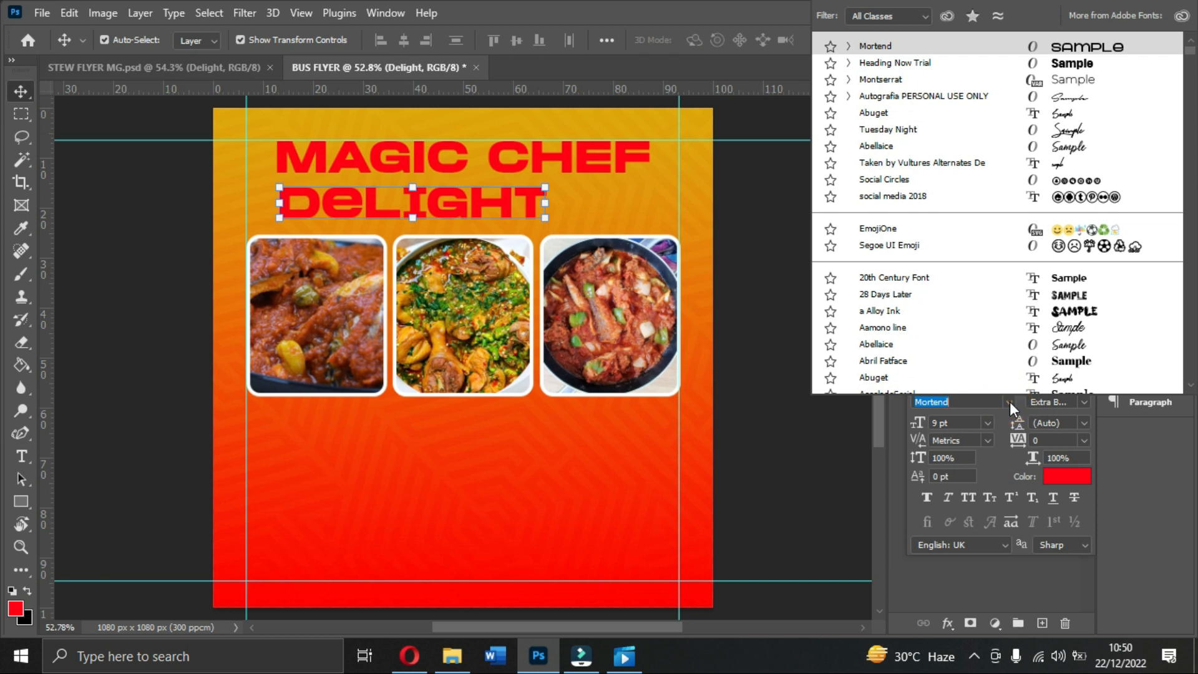
{"action": "type", "text": "at"}
{"action": "key", "text": "BackSpace"}
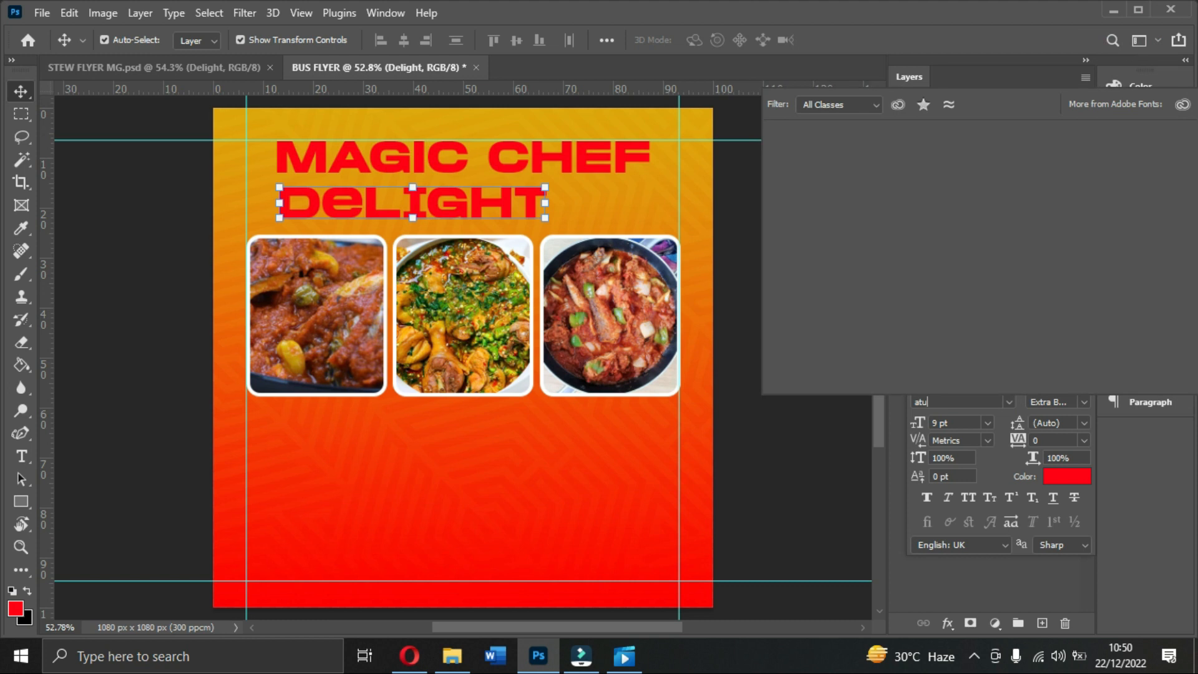
{"action": "type", "text": "utog"}
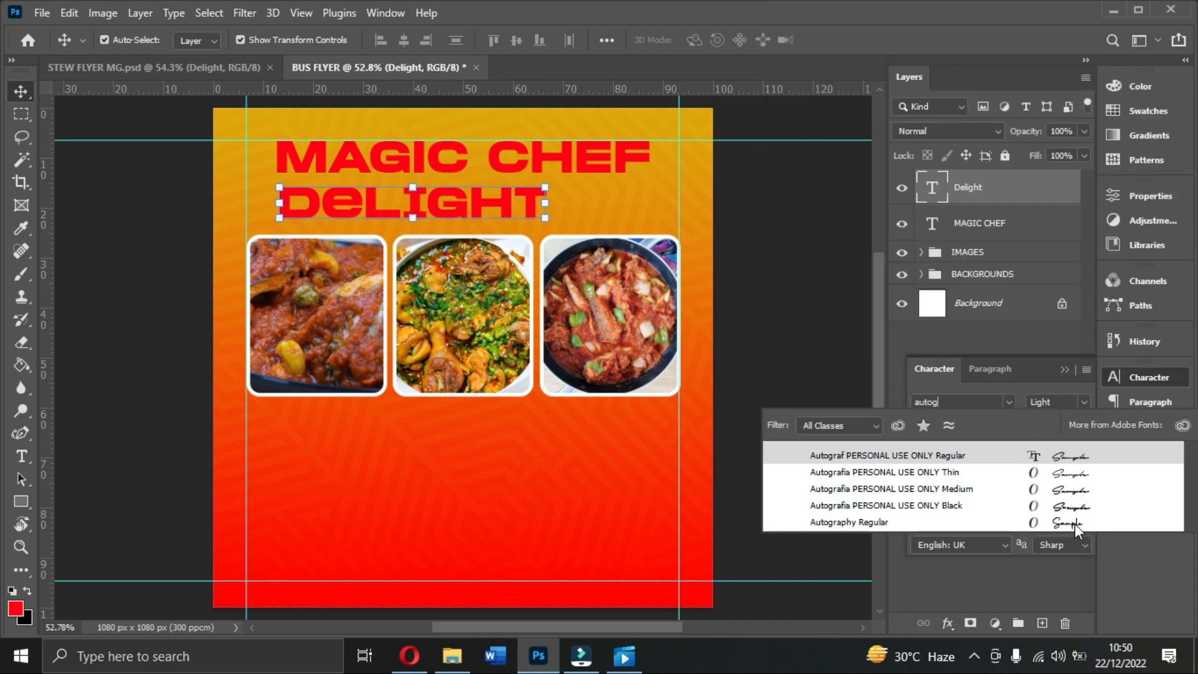
{"action": "left_click", "coordinate": [1075, 523]}
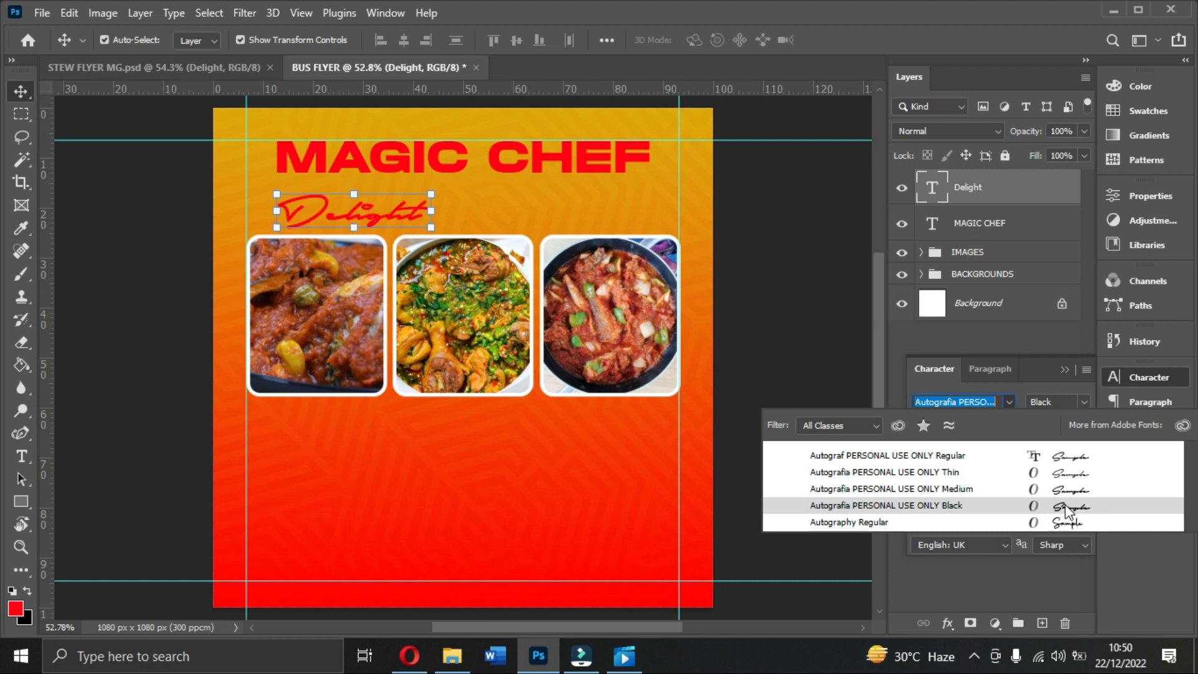
{"action": "left_click", "coordinate": [1069, 526]}
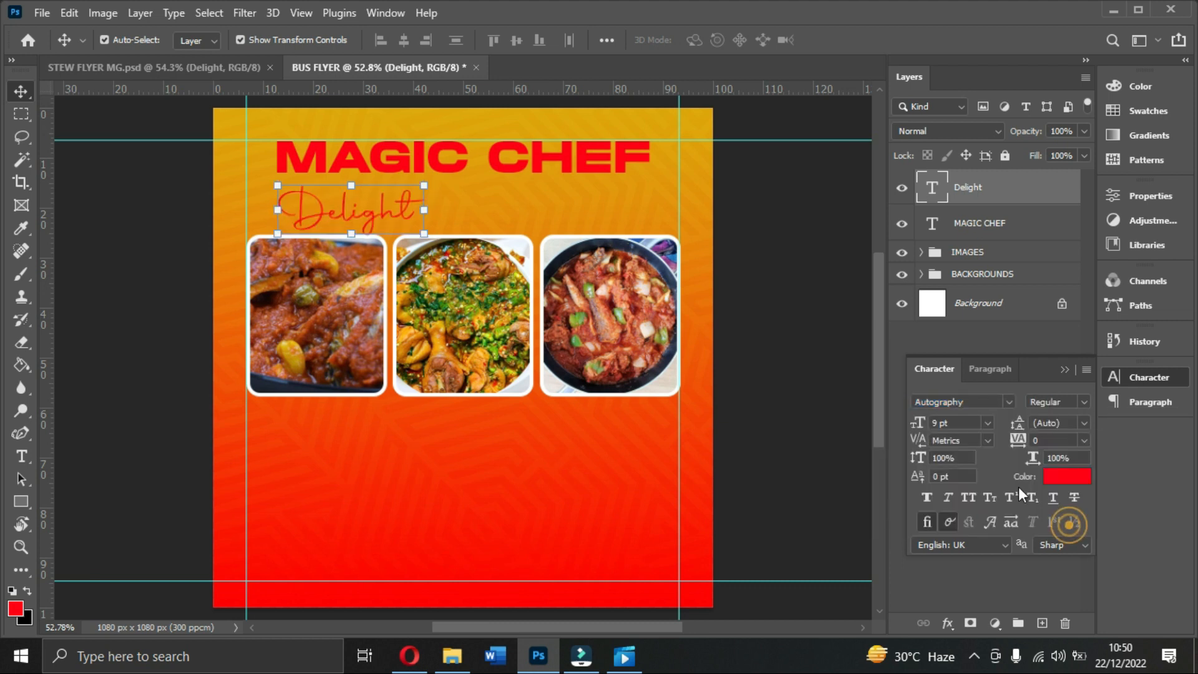
{"action": "left_click", "coordinate": [987, 424]}
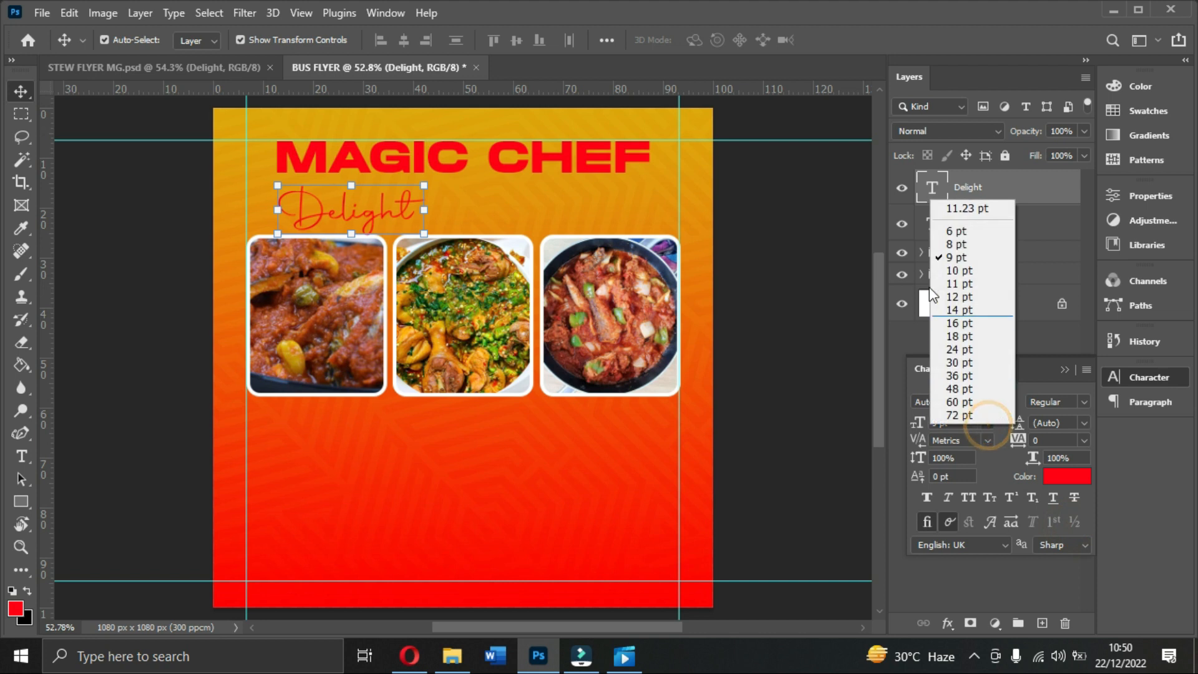
{"action": "left_click", "coordinate": [954, 311]}
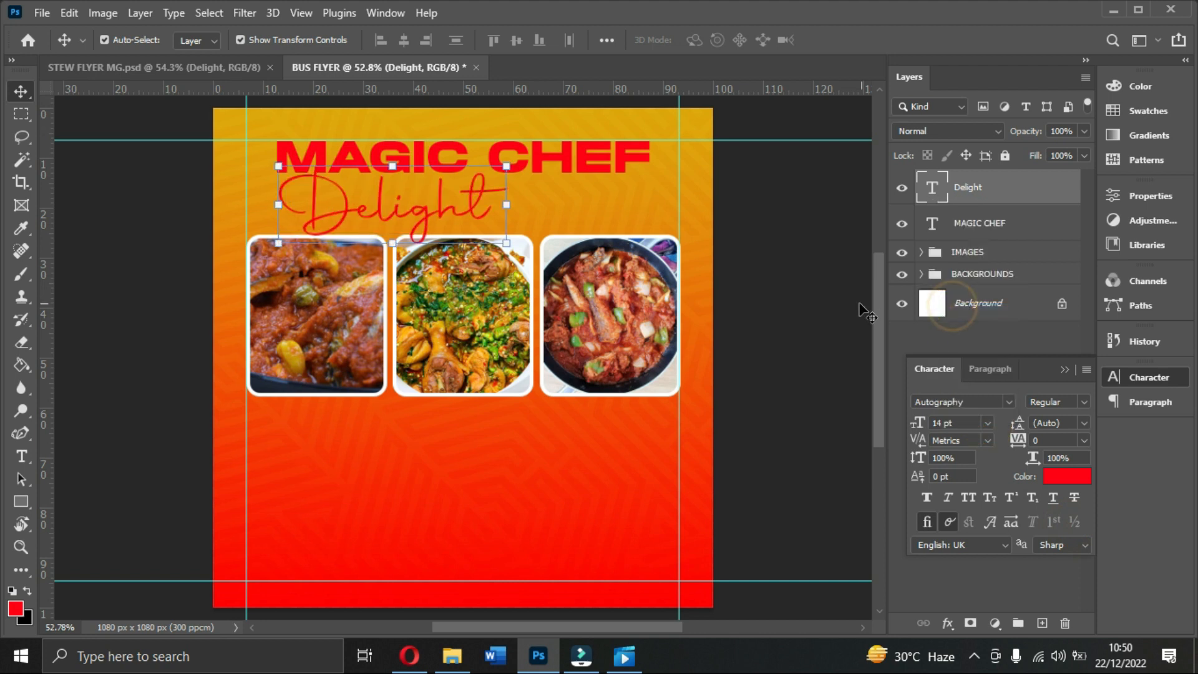
Step: Move Delight under MAGIC CHEF, nudge the photos down and both titles up
{"action": "left_click_drag", "start_coordinate": [451, 209], "coordinate": [537, 203]}
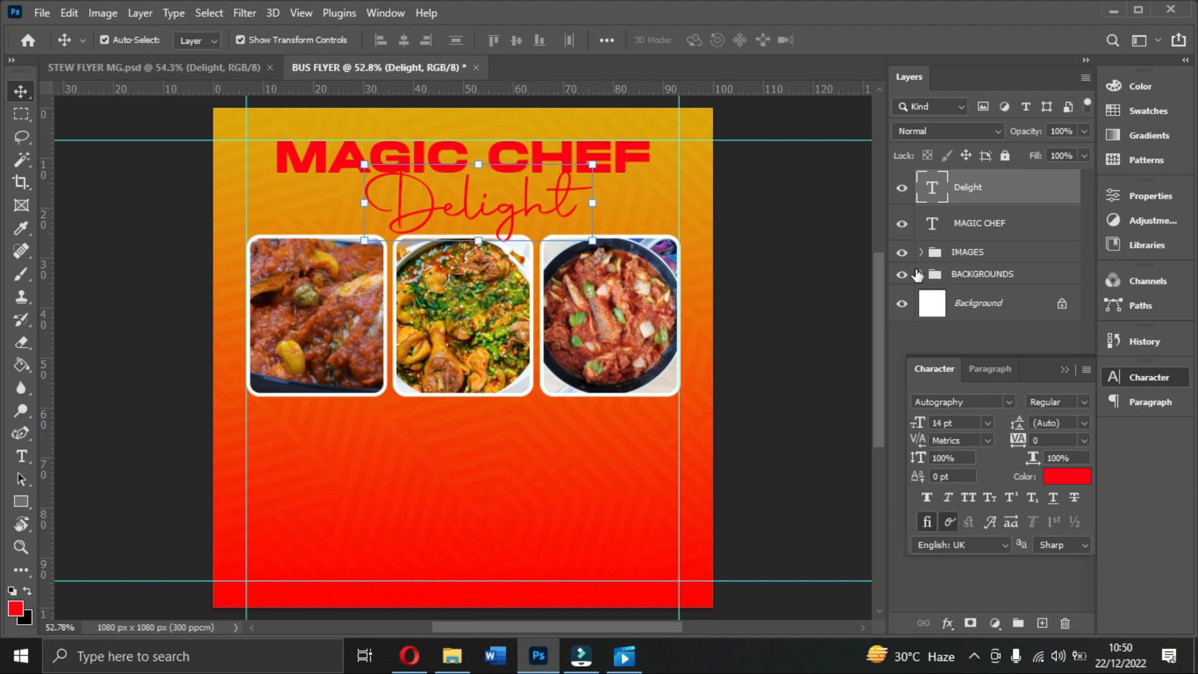
{"action": "left_click", "coordinate": [975, 253]}
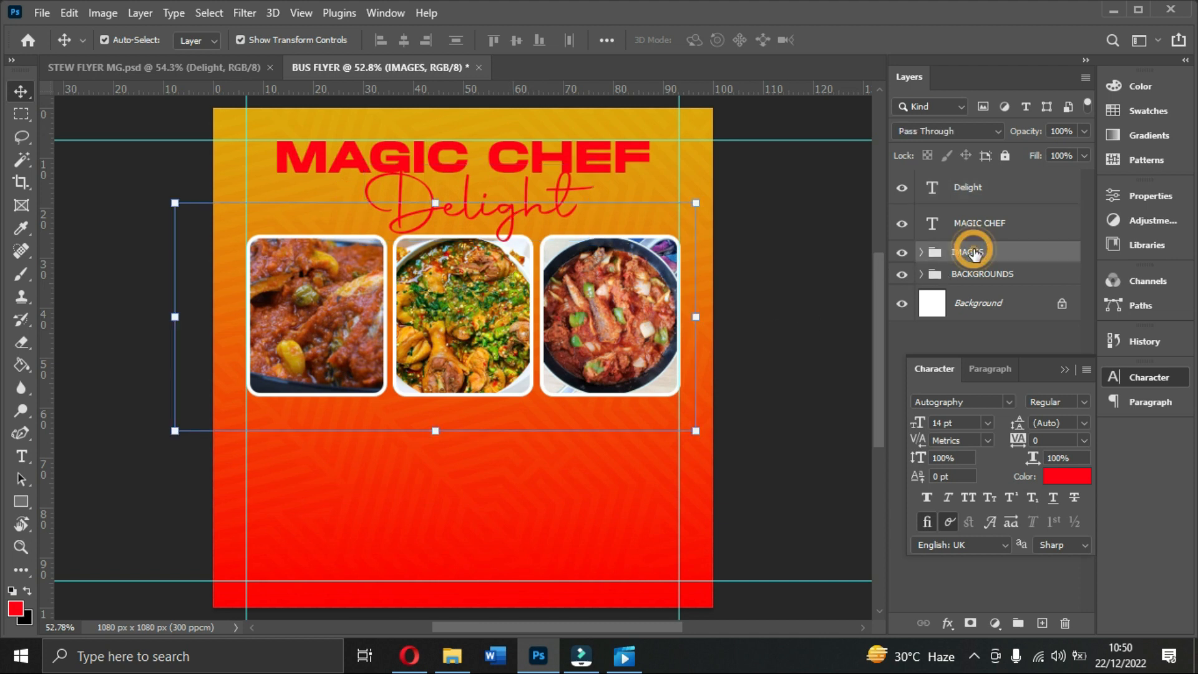
{"action": "key", "text": "Down"}
{"action": "key", "text": "Down"}
{"action": "key", "text": "Down"}
{"action": "key", "text": "Down"}
{"action": "key", "text": "Down"}
{"action": "key", "text": "Down"}
{"action": "key", "text": "Down"}
{"action": "key", "text": "Down"}
{"action": "key", "text": "Down"}
{"action": "key", "text": "Down"}
{"action": "key", "text": "Down"}
{"action": "key", "text": "Down"}
{"action": "key", "text": "Down"}
{"action": "key", "text": "Down"}
{"action": "key", "text": "Down"}
{"action": "key", "text": "Down"}
{"action": "key", "text": "Down"}
{"action": "key", "text": "Down"}
{"action": "key", "text": "Down"}
{"action": "key", "text": "Down"}
{"action": "key", "text": "Down"}
{"action": "key", "text": "Down"}
{"action": "key", "text": "Down"}
{"action": "key", "text": "Down"}
{"action": "key", "text": "Down"}
{"action": "key", "text": "Down"}
{"action": "key", "text": "Down"}
{"action": "key", "text": "Down"}
{"action": "key", "text": "Down"}
{"action": "key", "text": "Down"}
{"action": "key", "text": "Down"}
{"action": "key", "text": "Down"}
{"action": "key", "text": "Down"}
{"action": "key", "text": "Down"}
{"action": "key", "text": "Down"}
{"action": "key", "text": "Down"}
{"action": "key", "text": "Down"}
{"action": "key", "text": "Down"}
{"action": "key", "text": "Down"}
{"action": "key", "text": "Down"}
{"action": "key", "text": "Down"}
{"action": "key", "text": "Down"}
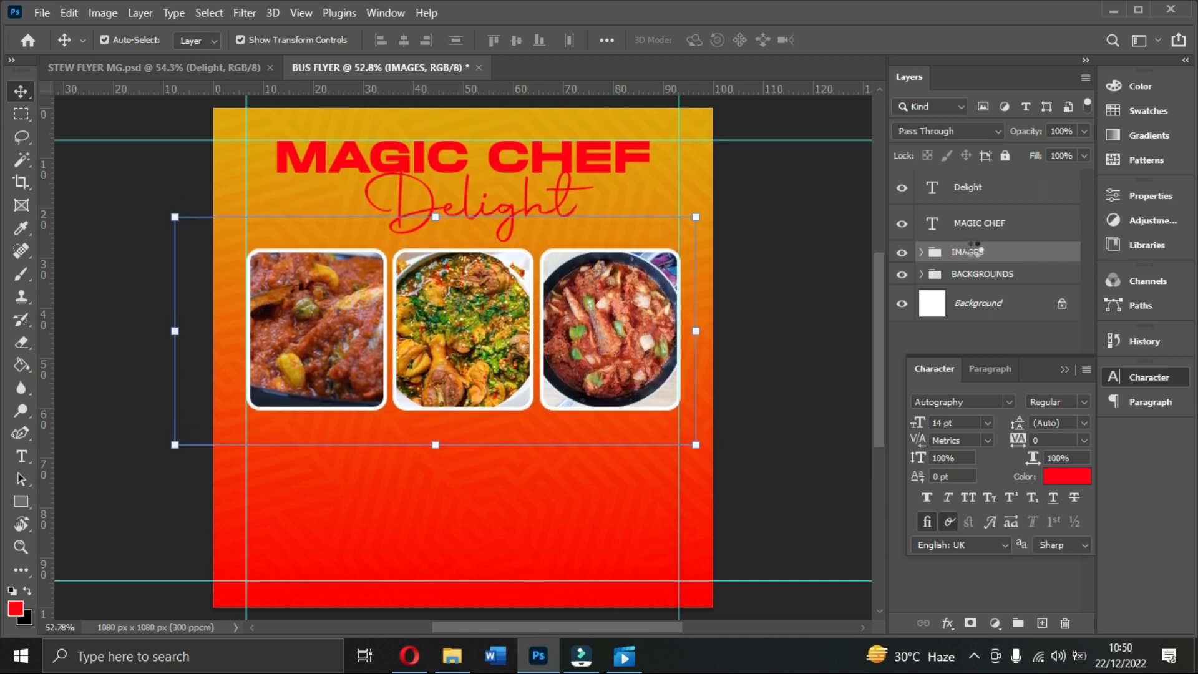
{"action": "left_click", "coordinate": [597, 163]}
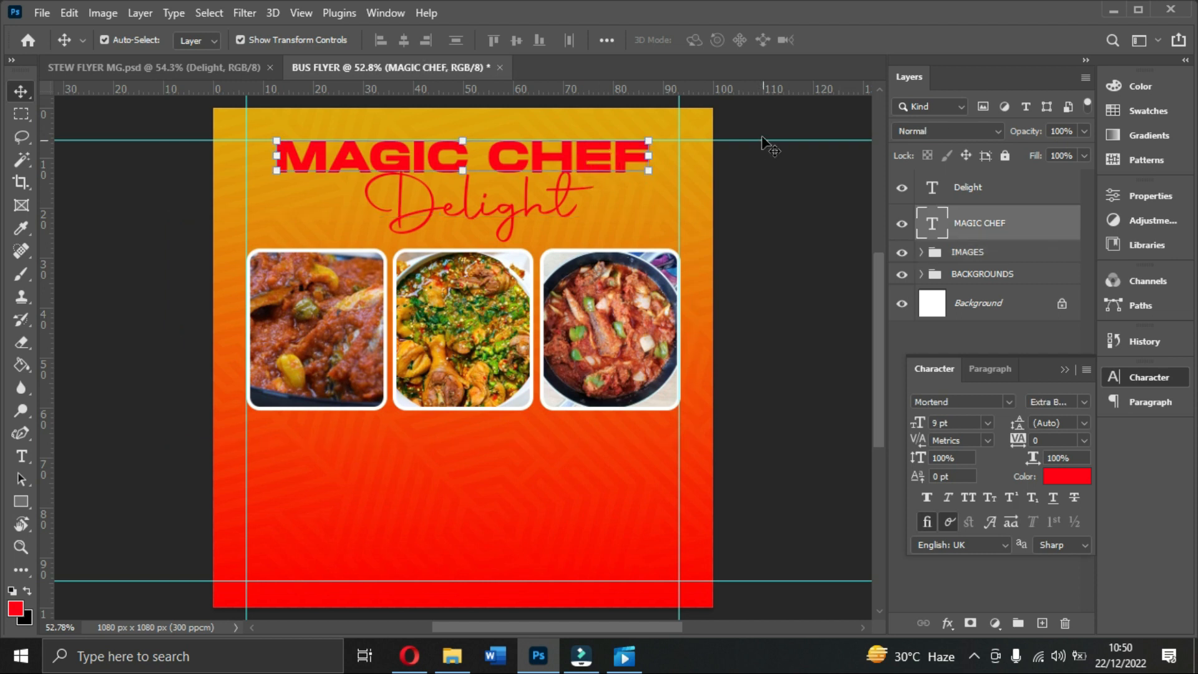
{"action": "left_click_drag", "start_coordinate": [759, 140], "coordinate": [759, 129]}
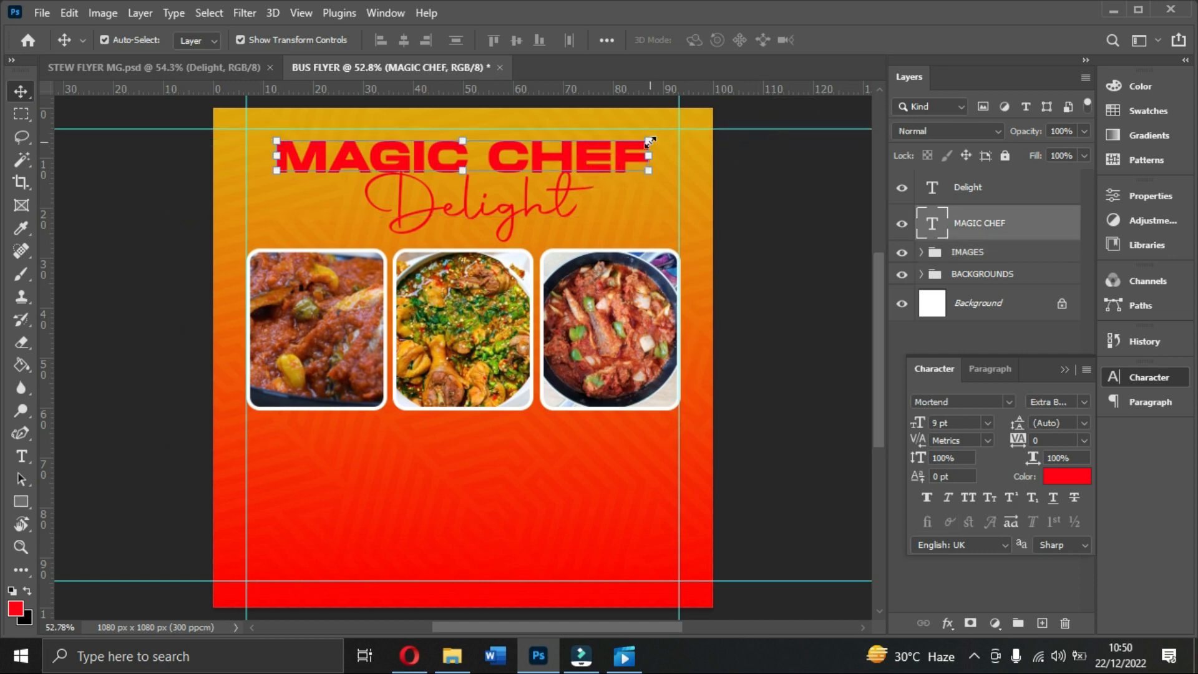
{"action": "key", "text": "Up"}
{"action": "key", "text": "Up"}
{"action": "key", "text": "Up"}
{"action": "key", "text": "Up"}
{"action": "key", "text": "Up"}
{"action": "key", "text": "Up"}
{"action": "key", "text": "Up"}
{"action": "key", "text": "Up"}
{"action": "key", "text": "Up"}
{"action": "key", "text": "Up"}
{"action": "key", "text": "Up"}
{"action": "key", "text": "Up"}
{"action": "key", "text": "Up"}
{"action": "key", "text": "Up"}
{"action": "key", "text": "Up"}
{"action": "key", "text": "Up"}
{"action": "key", "text": "Up"}
{"action": "key", "text": "Up"}
{"action": "key", "text": "Up"}
{"action": "key", "text": "Up"}
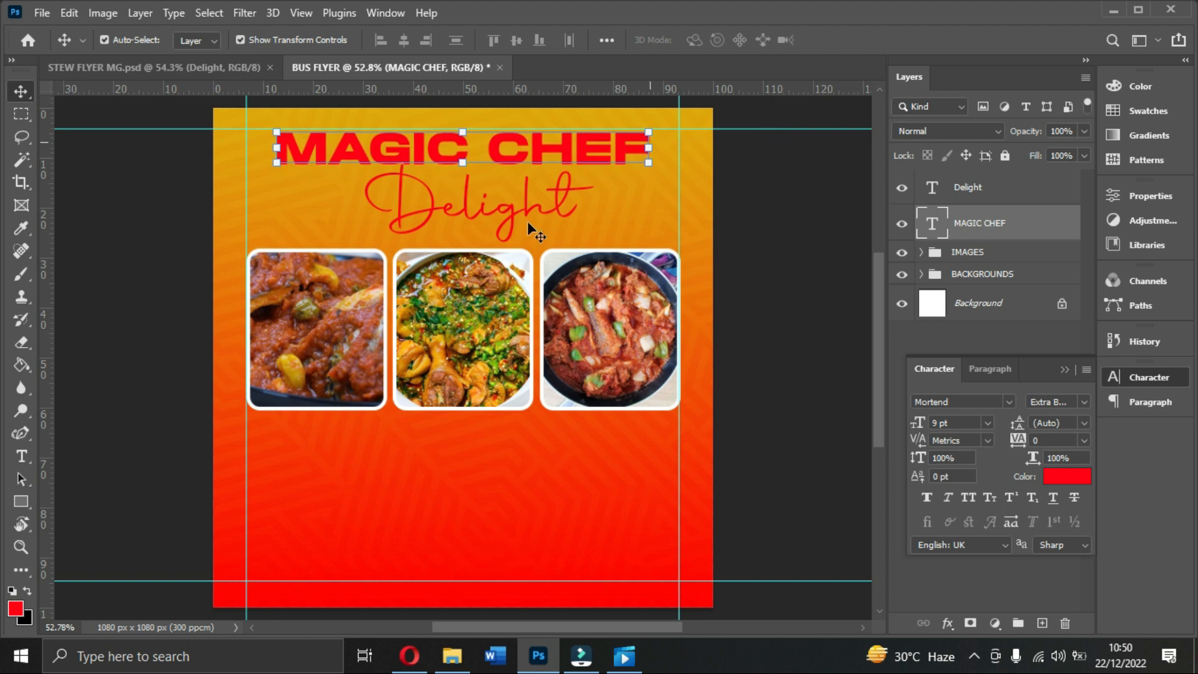
{"action": "left_click", "coordinate": [530, 207]}
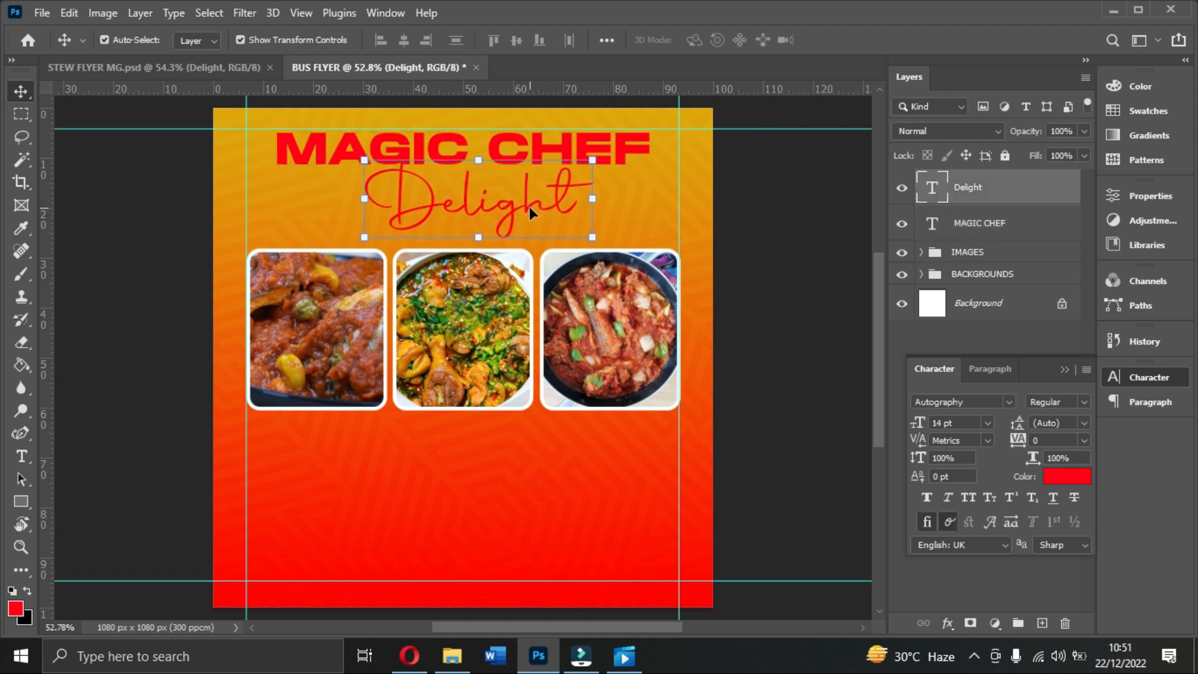
{"action": "key", "text": "Up"}
{"action": "key", "text": "Up"}
{"action": "key", "text": "Up"}
{"action": "key", "text": "Up"}
{"action": "key", "text": "Up"}
{"action": "key", "text": "Up"}
{"action": "key", "text": "Up"}
{"action": "key", "text": "Up"}
{"action": "key", "text": "Up"}
{"action": "key", "text": "Up"}
{"action": "key", "text": "Up"}
{"action": "key", "text": "Up"}
{"action": "key", "text": "Up"}
{"action": "key", "text": "Up"}
{"action": "key", "text": "Up"}
{"action": "key", "text": "Up"}
{"action": "key", "text": "Up"}
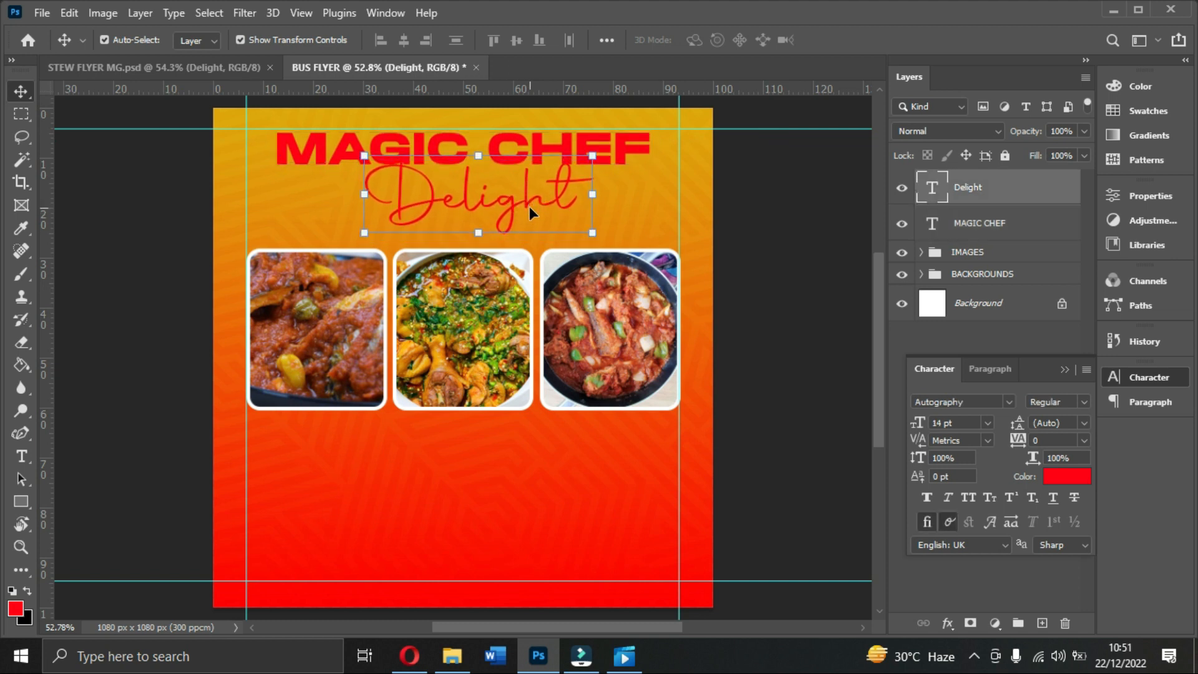
{"action": "left_click", "coordinate": [643, 157]}
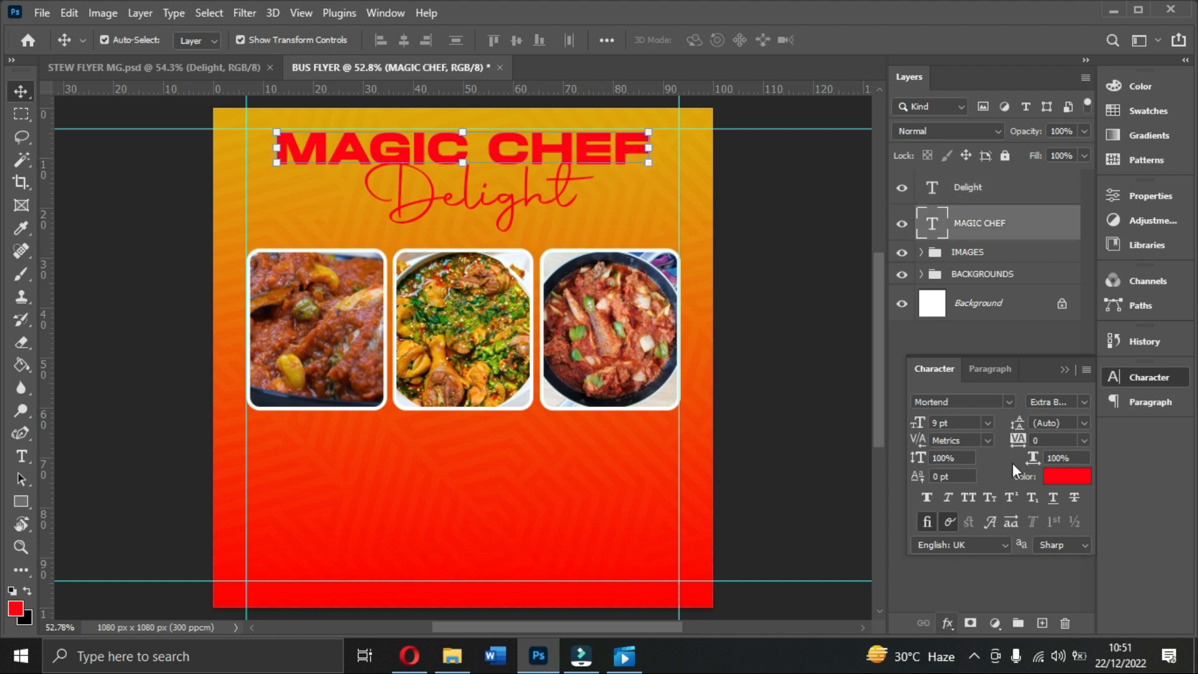
{"action": "left_click", "coordinate": [1066, 369]}
Step: Outline MAGIC CHEF with an 11 px white outside Stroke effect
{"action": "left_click", "coordinate": [948, 622]}
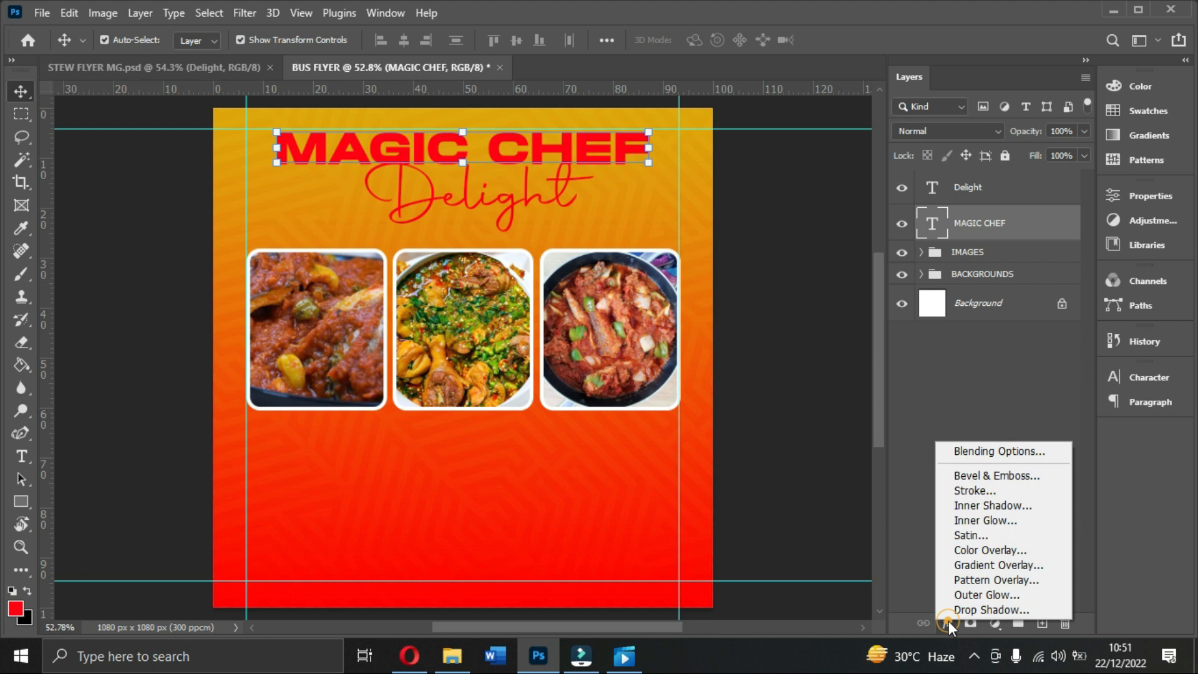
{"action": "left_click", "coordinate": [968, 490]}
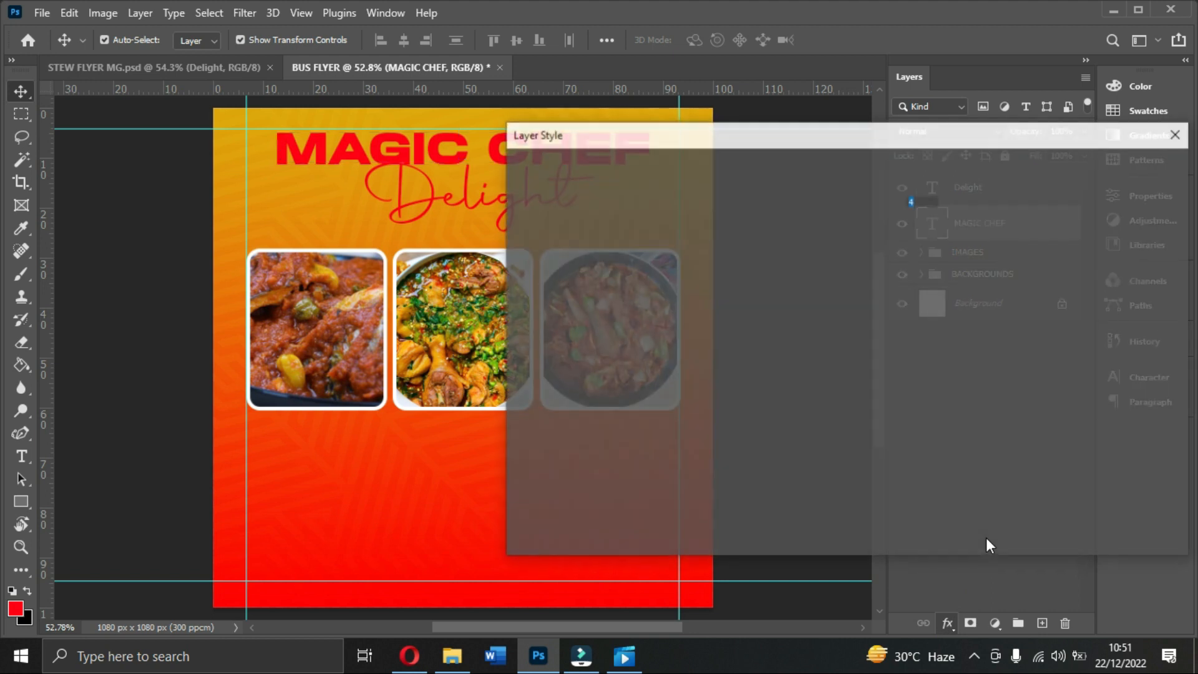
{"action": "left_click_drag", "start_coordinate": [537, 134], "coordinate": [584, 224]}
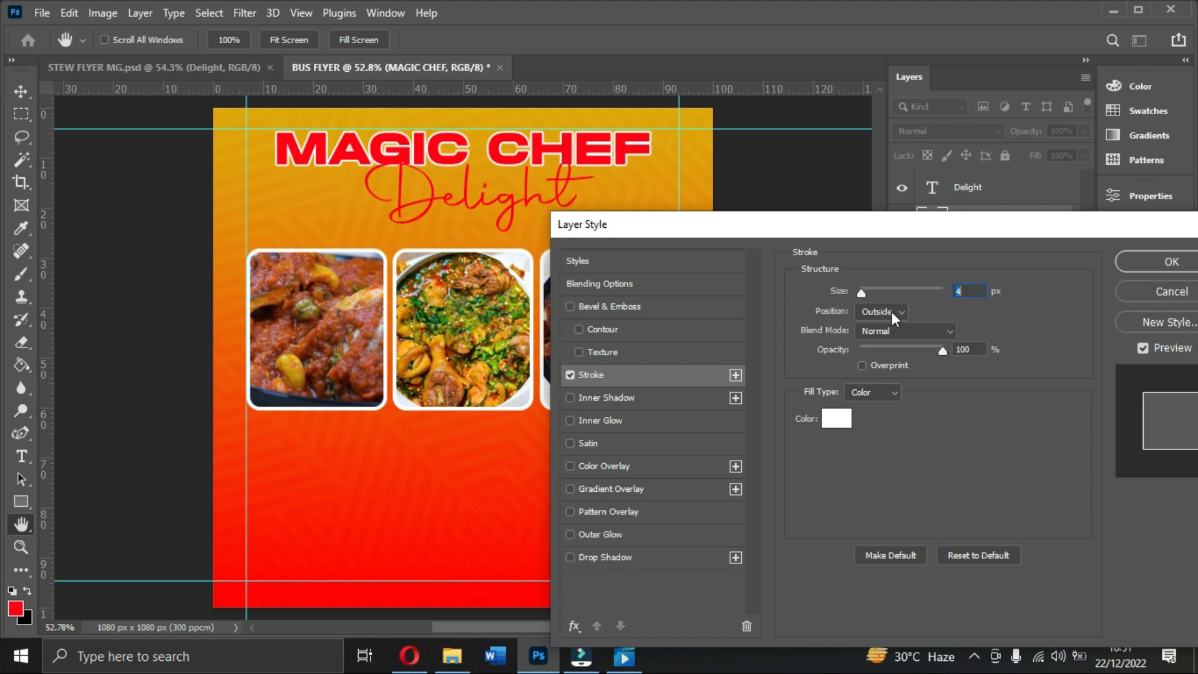
{"action": "key", "text": "Up"}
{"action": "key", "text": "Up"}
{"action": "key", "text": "Up"}
{"action": "key", "text": "Up"}
{"action": "key", "text": "Up"}
{"action": "key", "text": "Up"}
{"action": "key", "text": "Up"}
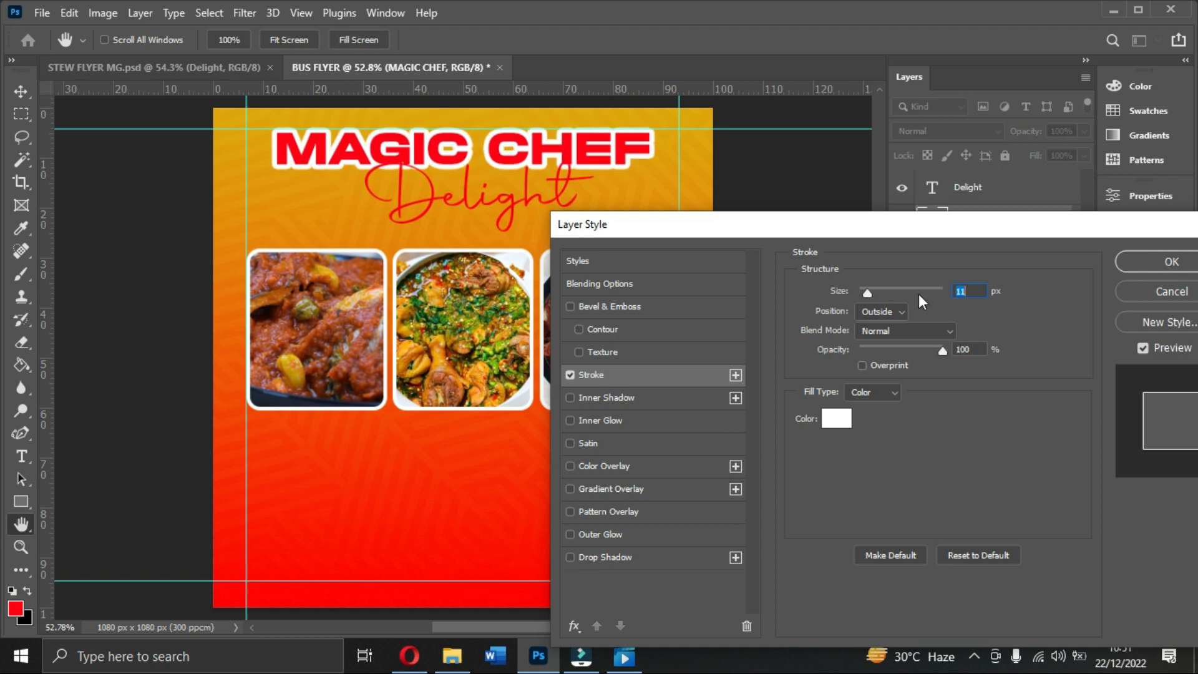
{"action": "left_click", "coordinate": [1133, 262]}
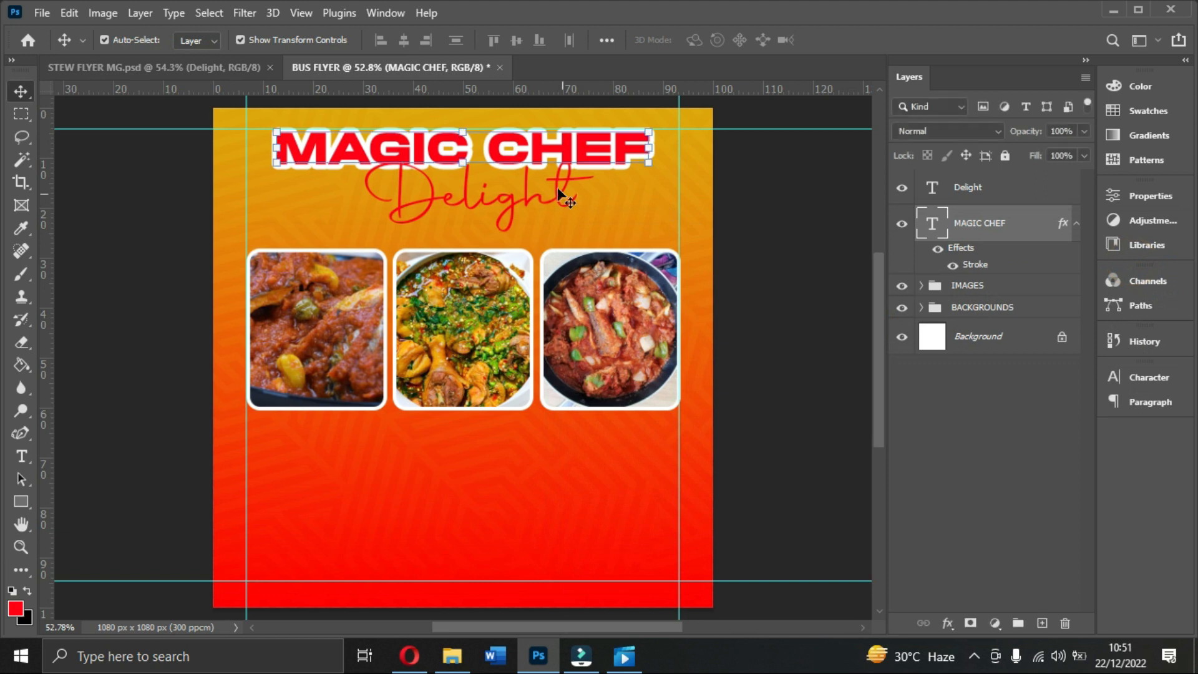
{"action": "left_click", "coordinate": [527, 201]}
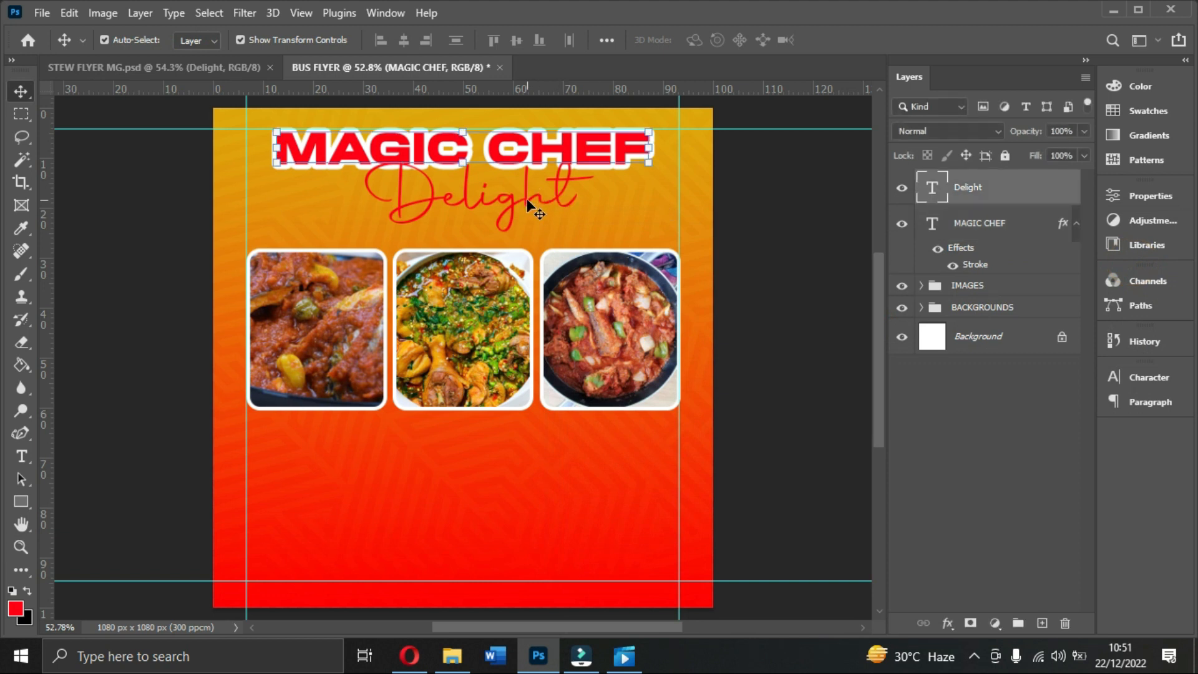
Step: Try an orange sampled from the flyer background as Delight's text colour
{"action": "left_click", "coordinate": [1148, 379]}
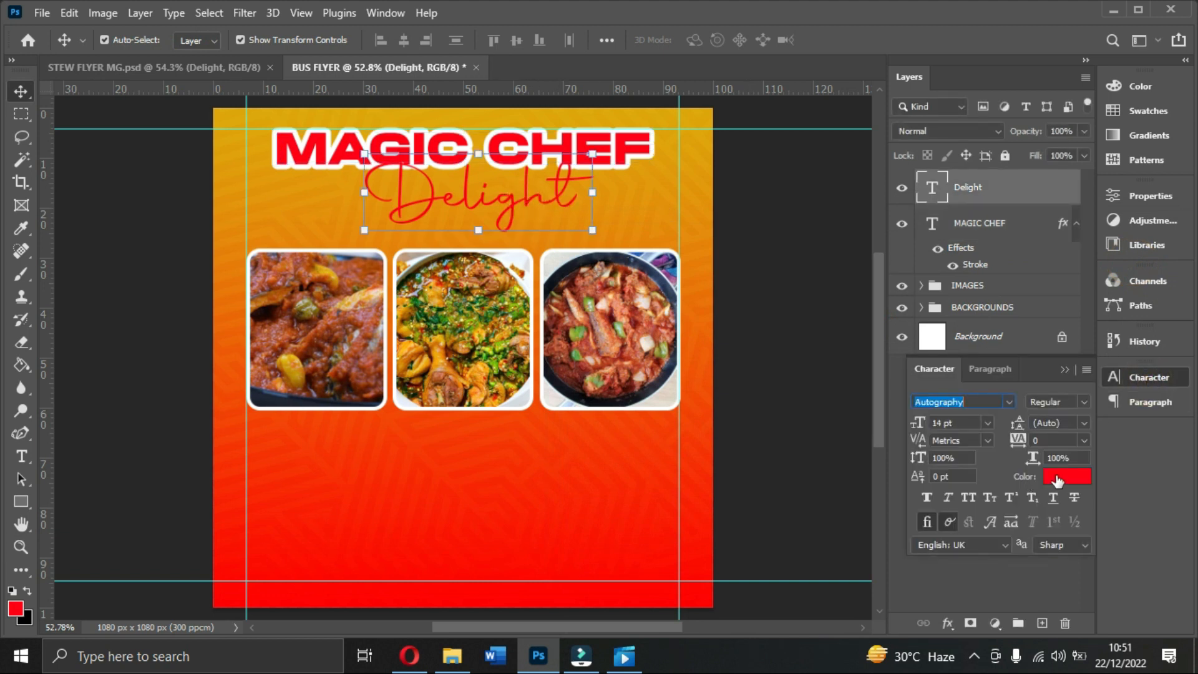
{"action": "left_click", "coordinate": [1067, 477]}
{"action": "type", "text": "ffffff"}
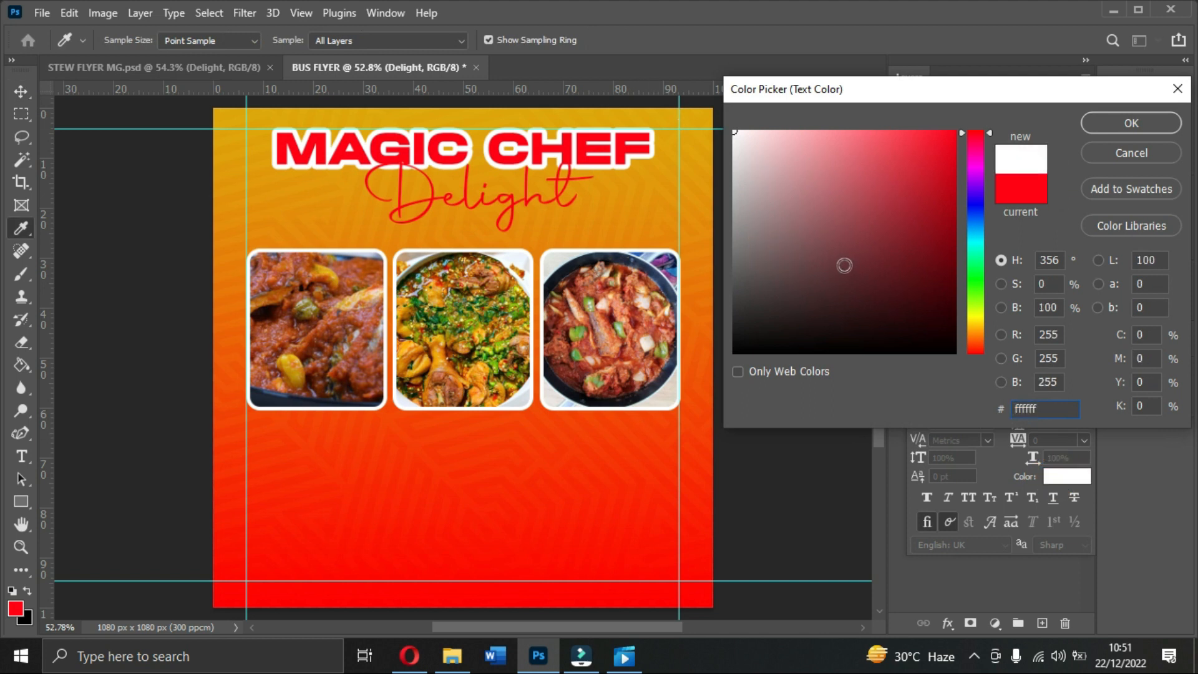
{"action": "left_click", "coordinate": [626, 193]}
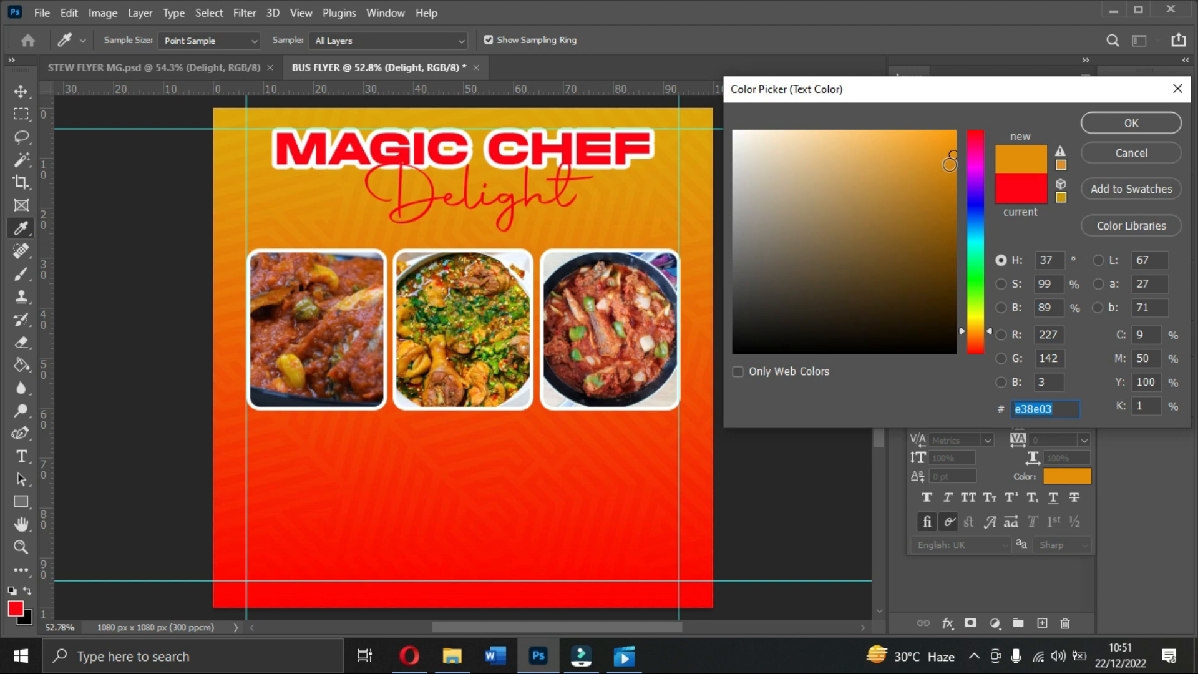
{"action": "left_click", "coordinate": [1137, 118]}
{"action": "key", "text": "v"}
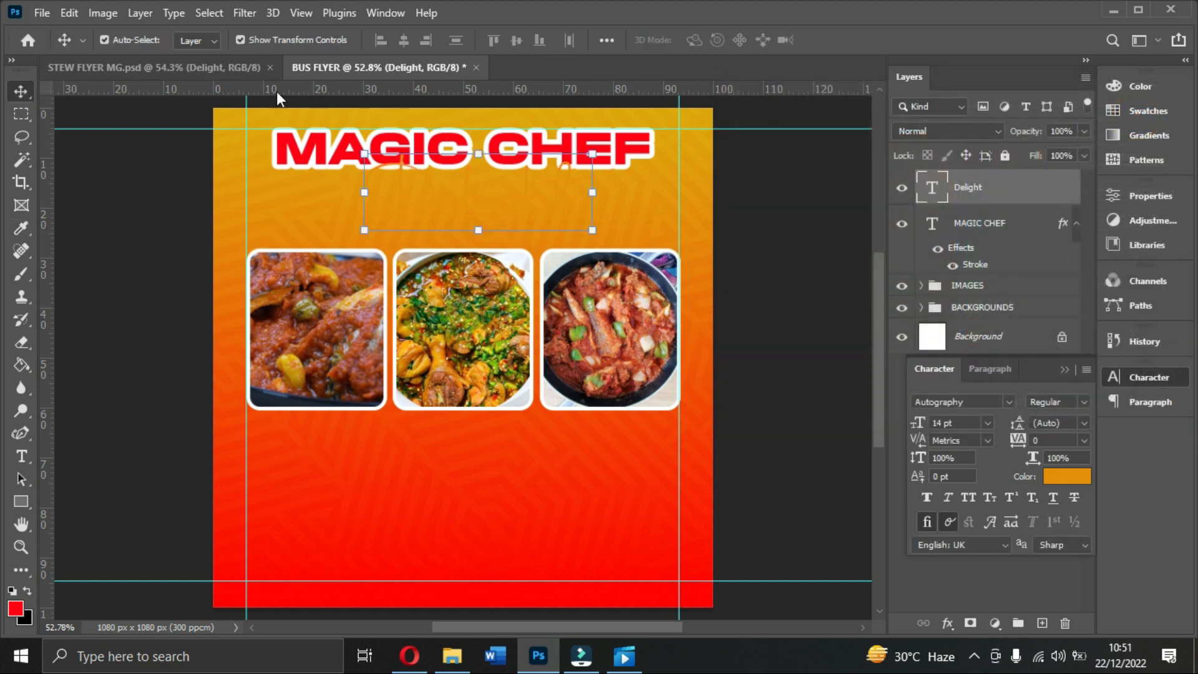
Step: After checking the STEW FLYER MG reference, set Delight's colour to white ffffff
{"action": "left_click", "coordinate": [219, 70]}
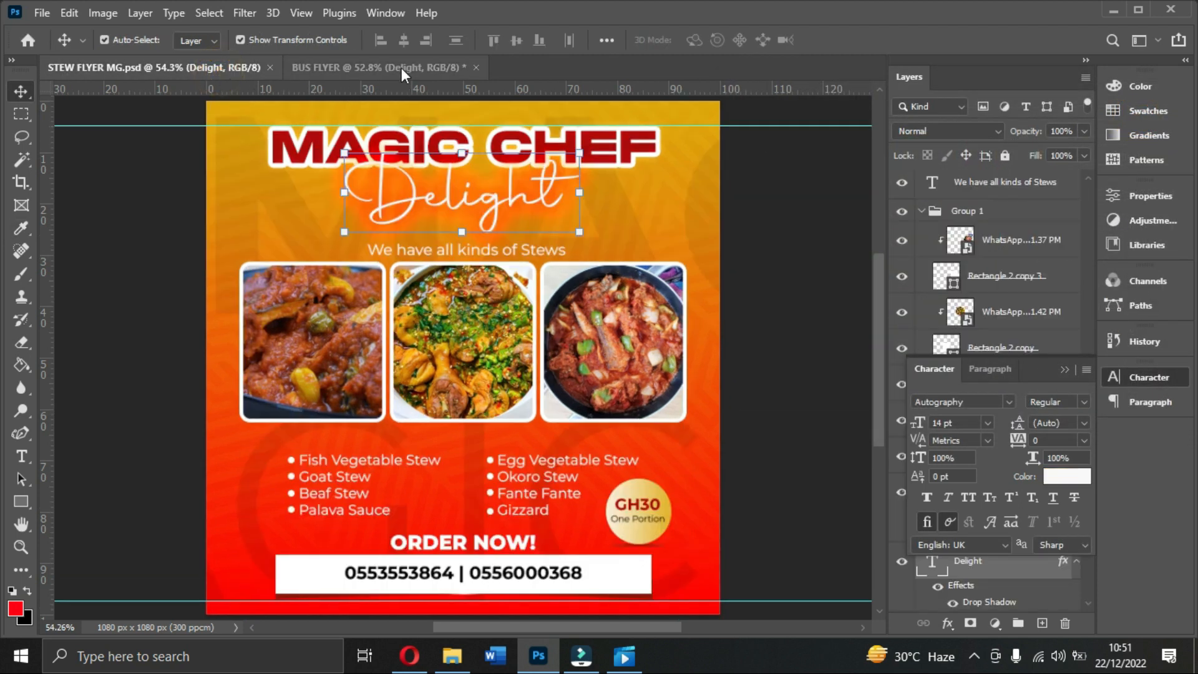
{"action": "left_click", "coordinate": [400, 66]}
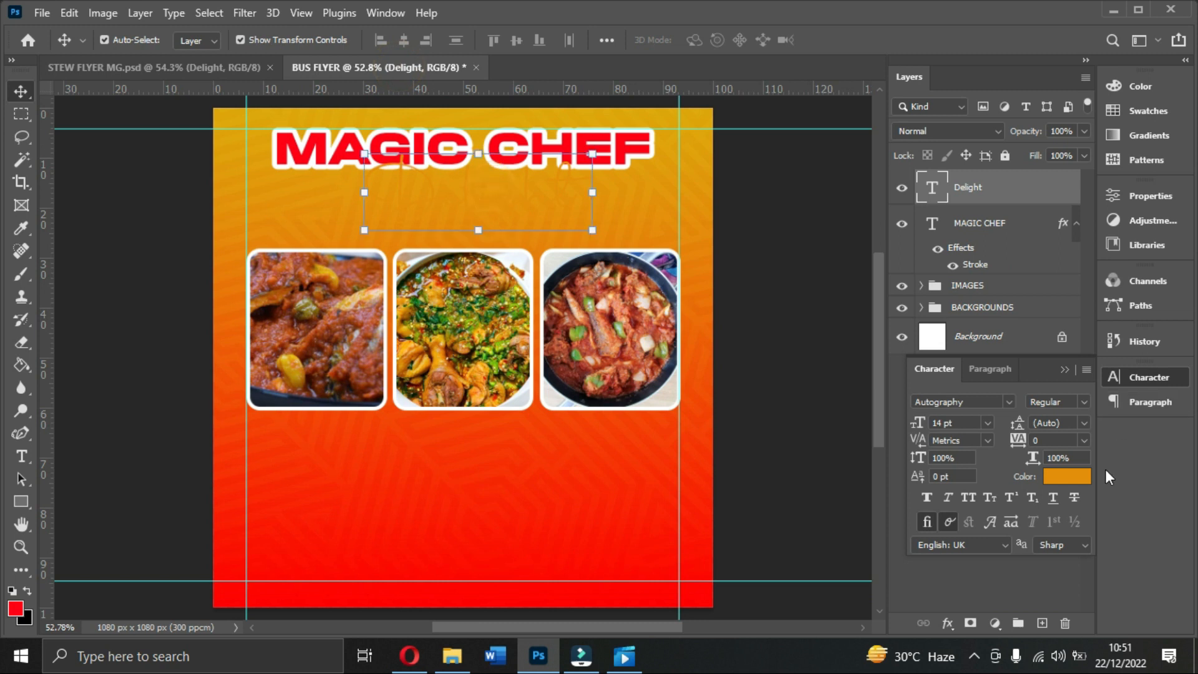
{"action": "left_click", "coordinate": [1067, 477]}
{"action": "type", "text": "ffffff"}
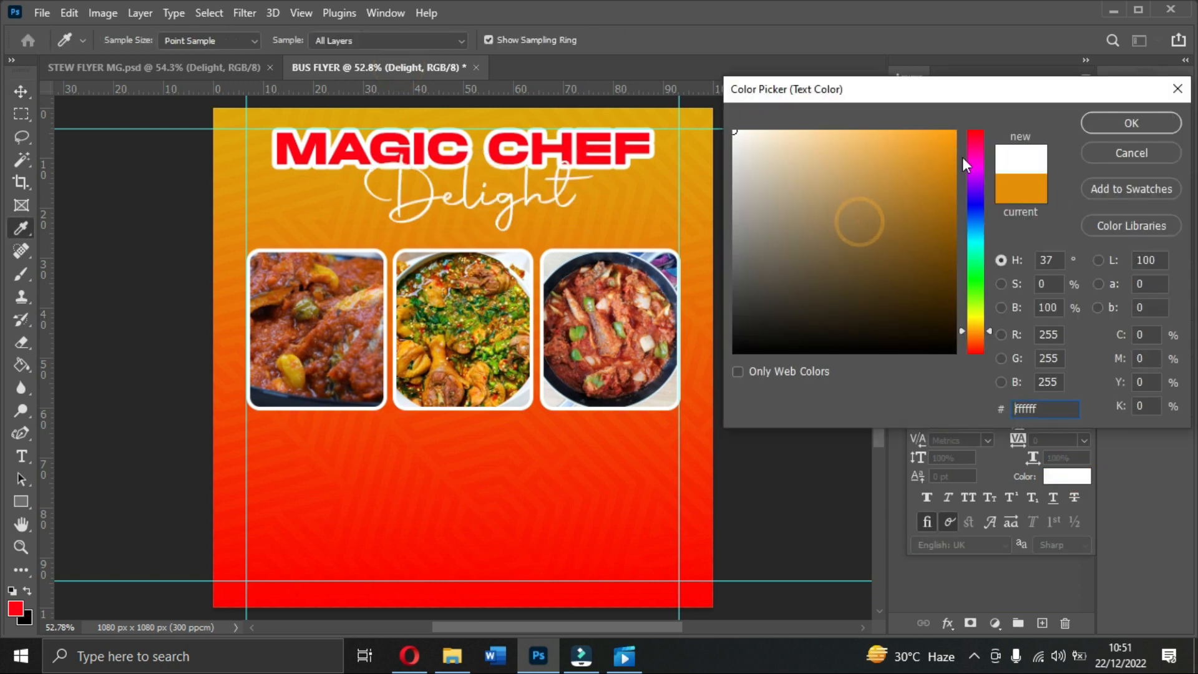
{"action": "left_click", "coordinate": [1130, 123]}
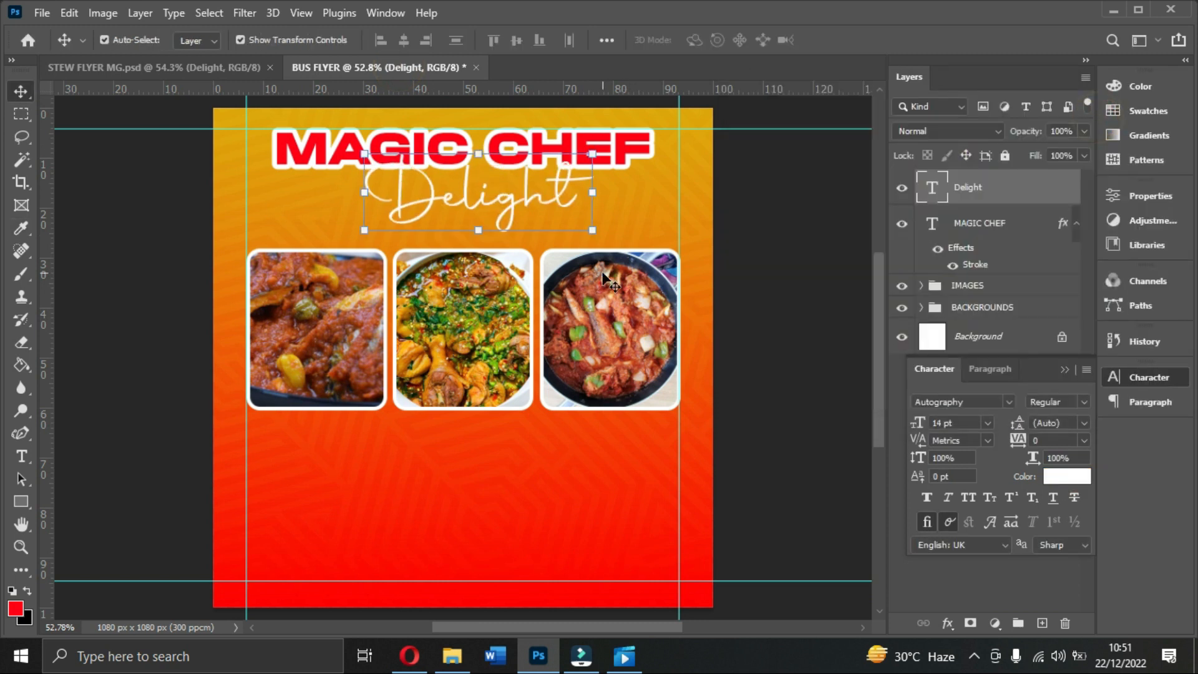
Step: Add a drop shadow to Delight using a red sampled from the flyer
{"action": "left_click", "coordinate": [946, 624]}
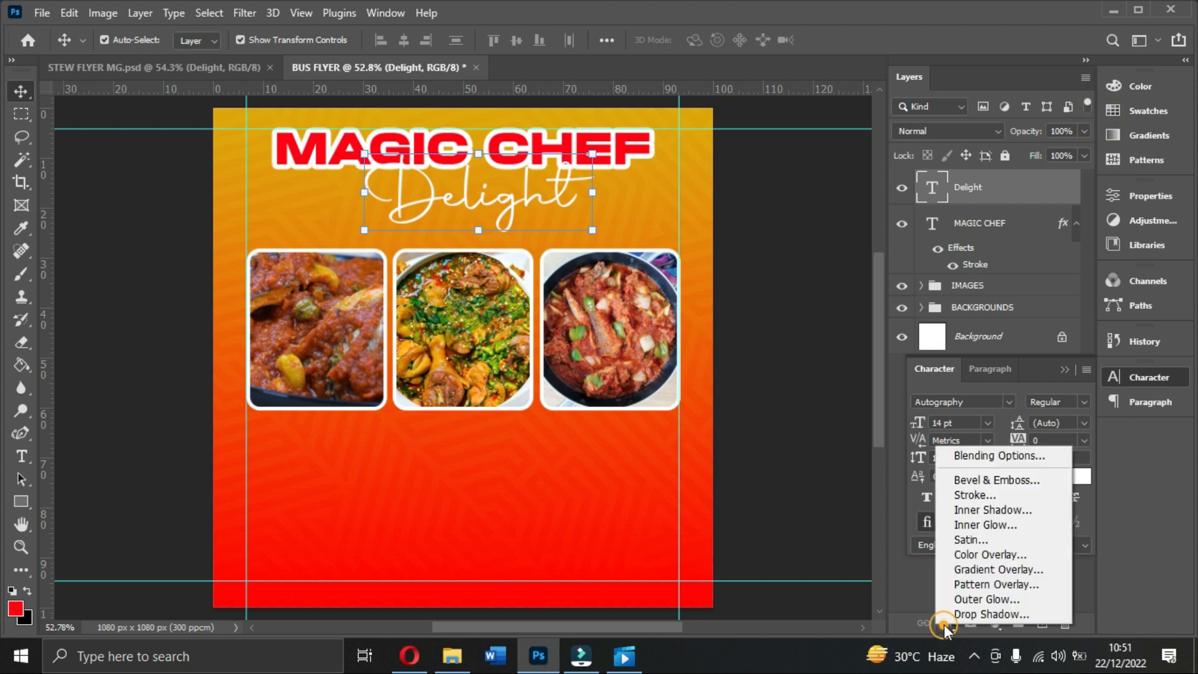
{"action": "left_click", "coordinate": [957, 616]}
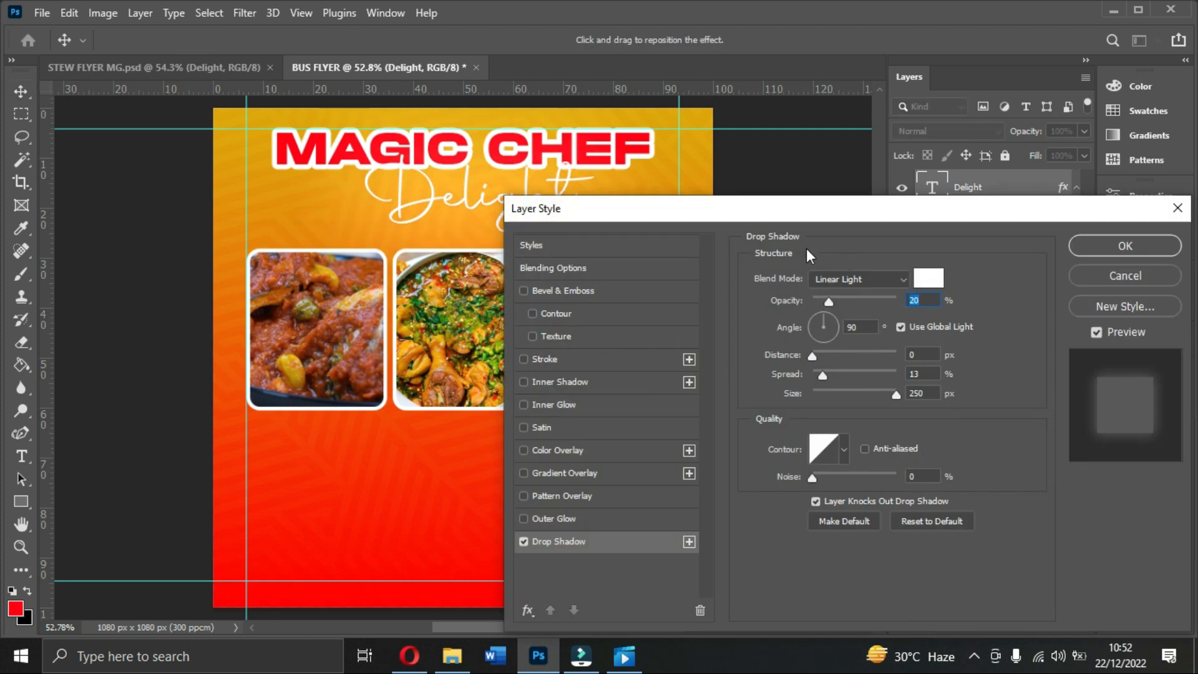
{"action": "key", "text": "Down"}
{"action": "key", "text": "Down"}
{"action": "key", "text": "Down"}
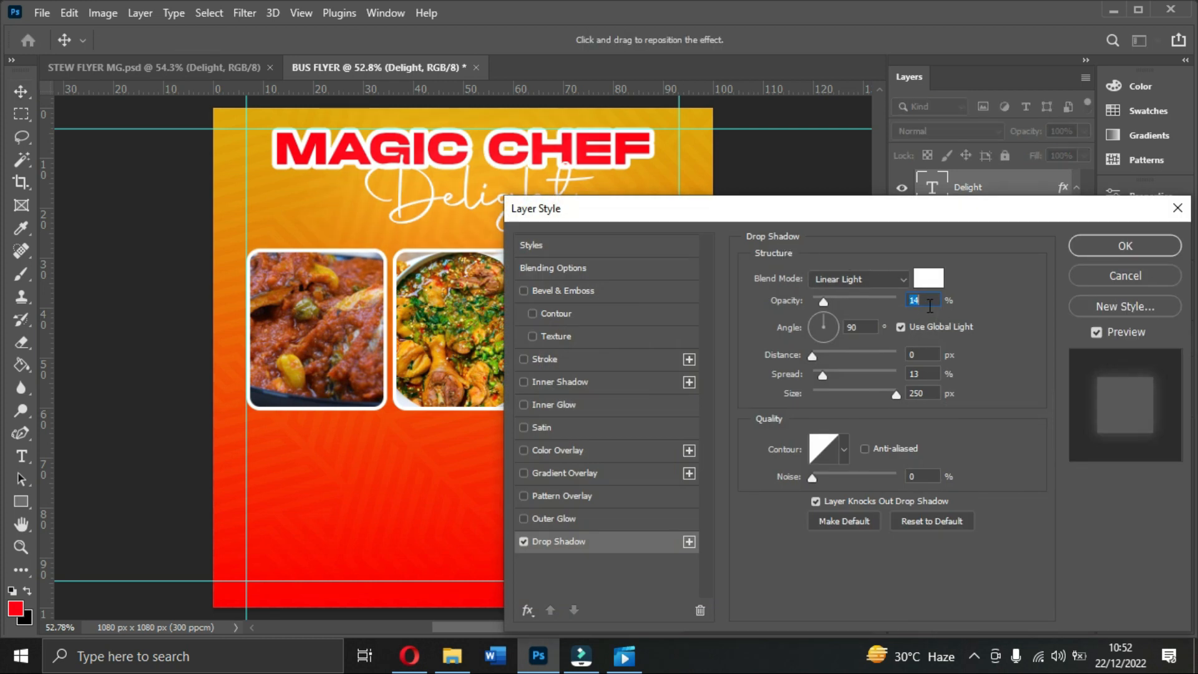
{"action": "left_click", "coordinate": [929, 280]}
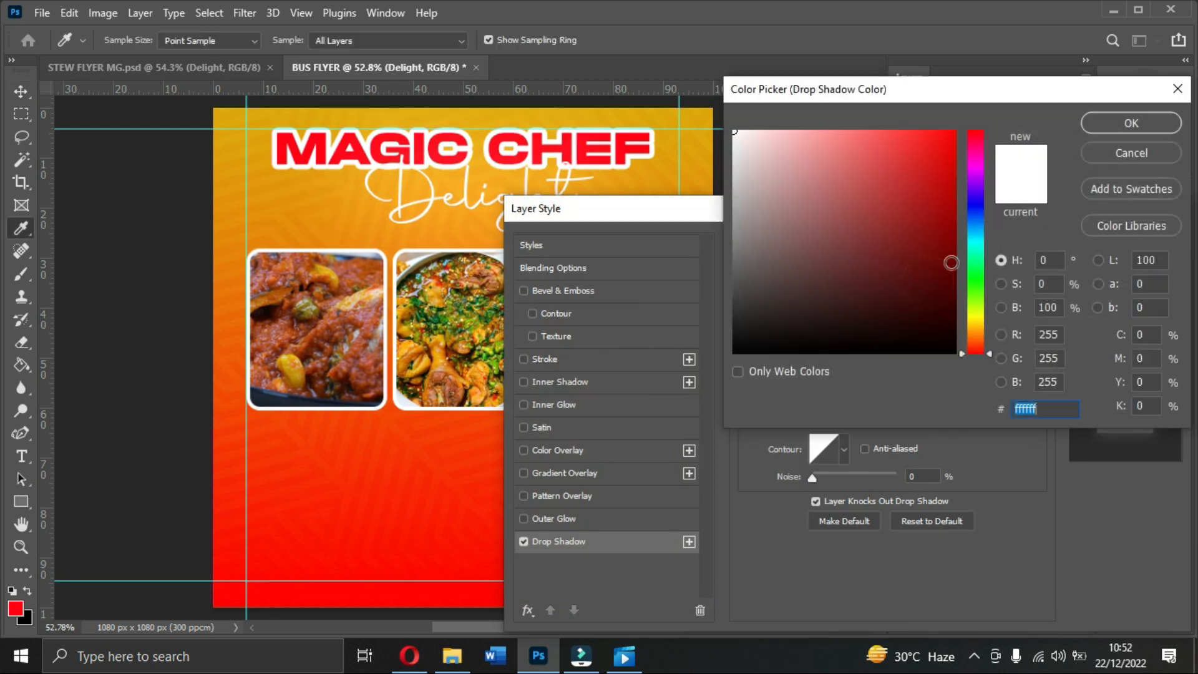
{"action": "left_click", "coordinate": [457, 222]}
{"action": "left_click", "coordinate": [435, 497]}
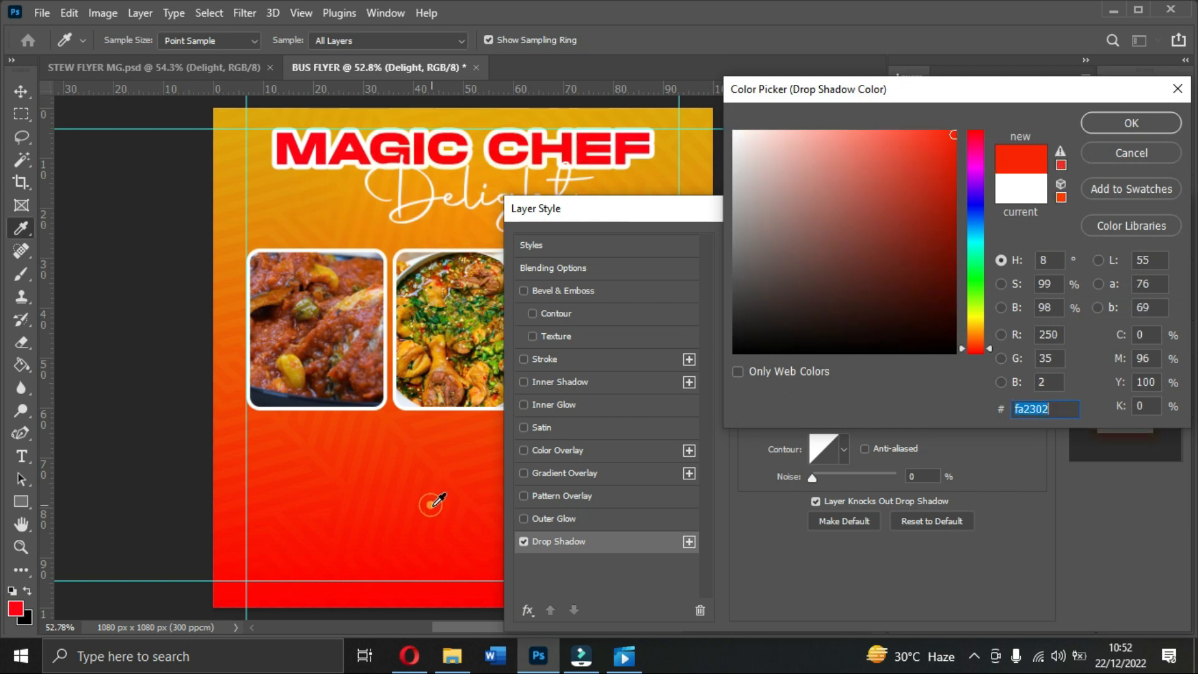
{"action": "left_click", "coordinate": [298, 588]}
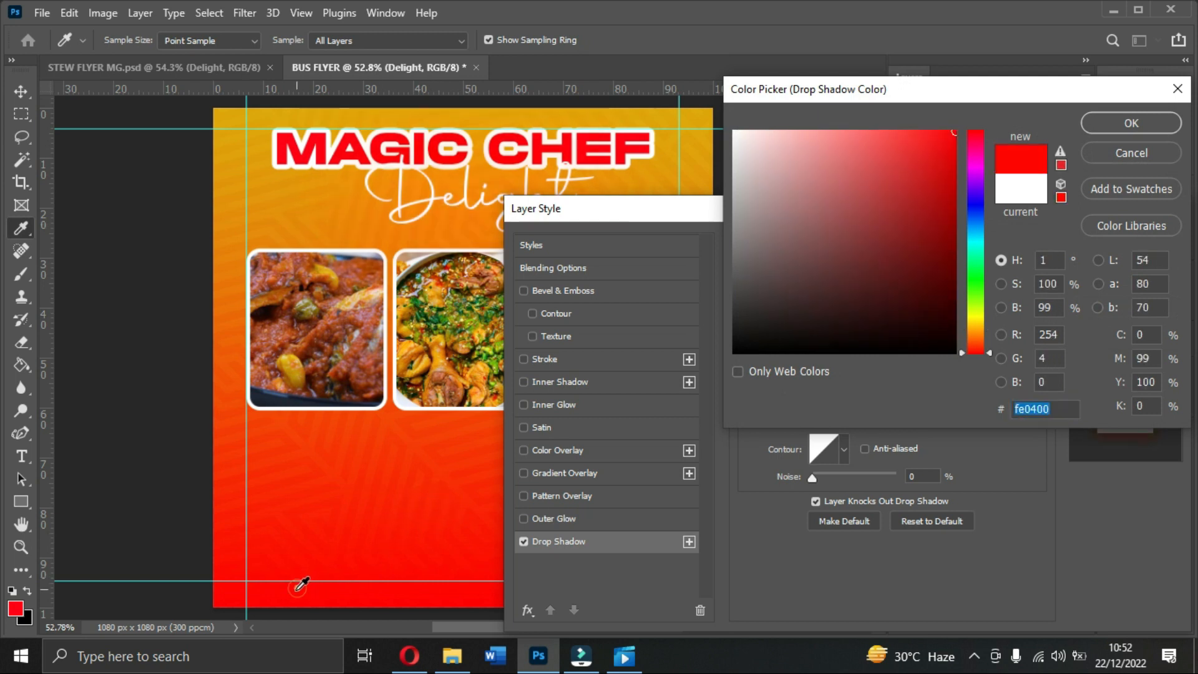
{"action": "left_click", "coordinate": [1111, 119]}
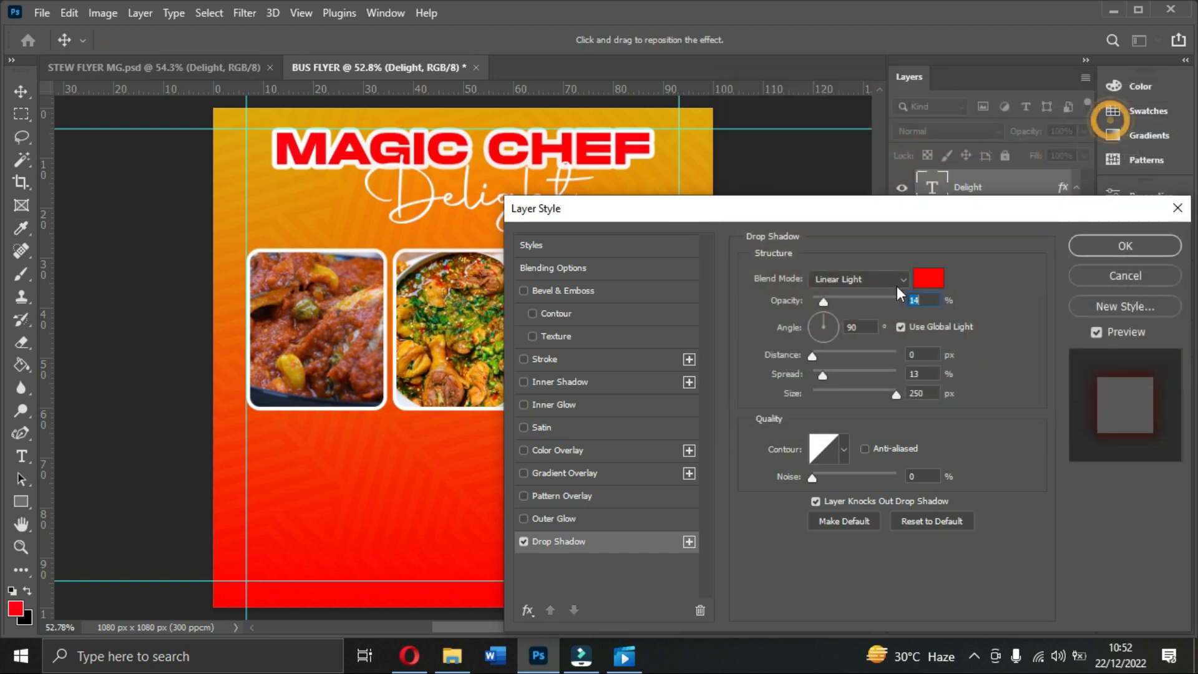
Step: Shrink the shadow to 24 px, raise its opacity, and switch it to lighter orange
{"action": "double_click", "coordinate": [927, 392]}
{"action": "left_click_drag", "start_coordinate": [894, 393], "coordinate": [893, 392]}
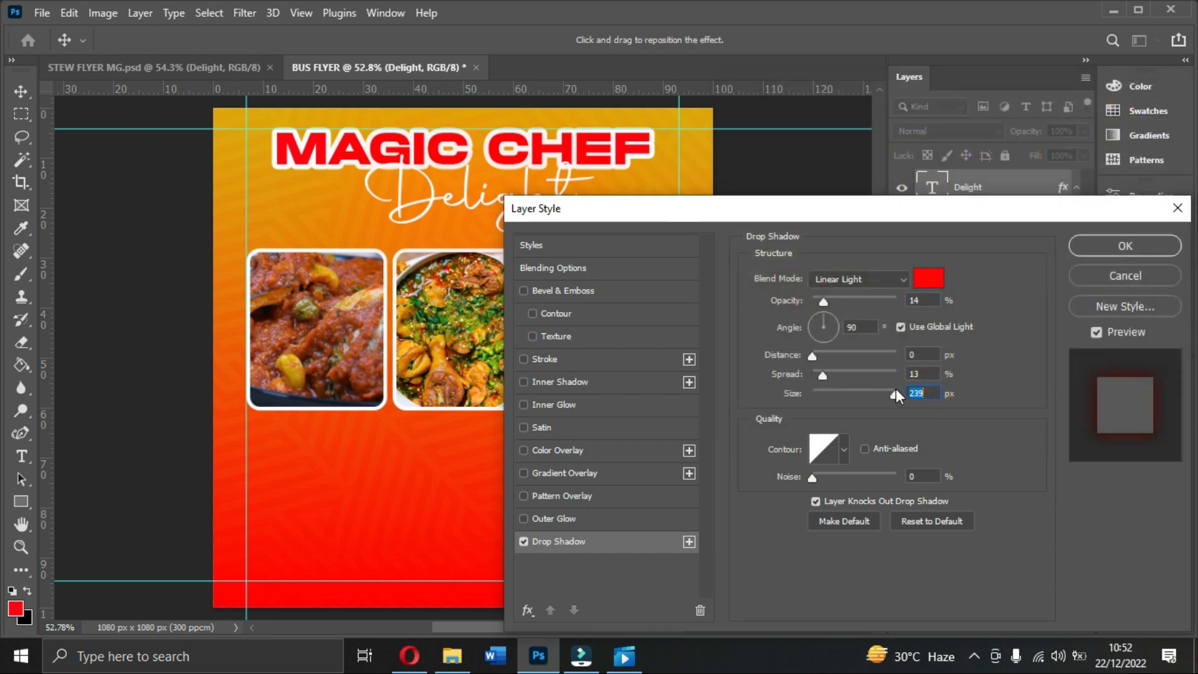
{"action": "left_click", "coordinate": [858, 392]}
{"action": "left_click_drag", "start_coordinate": [830, 303], "coordinate": [863, 306]}
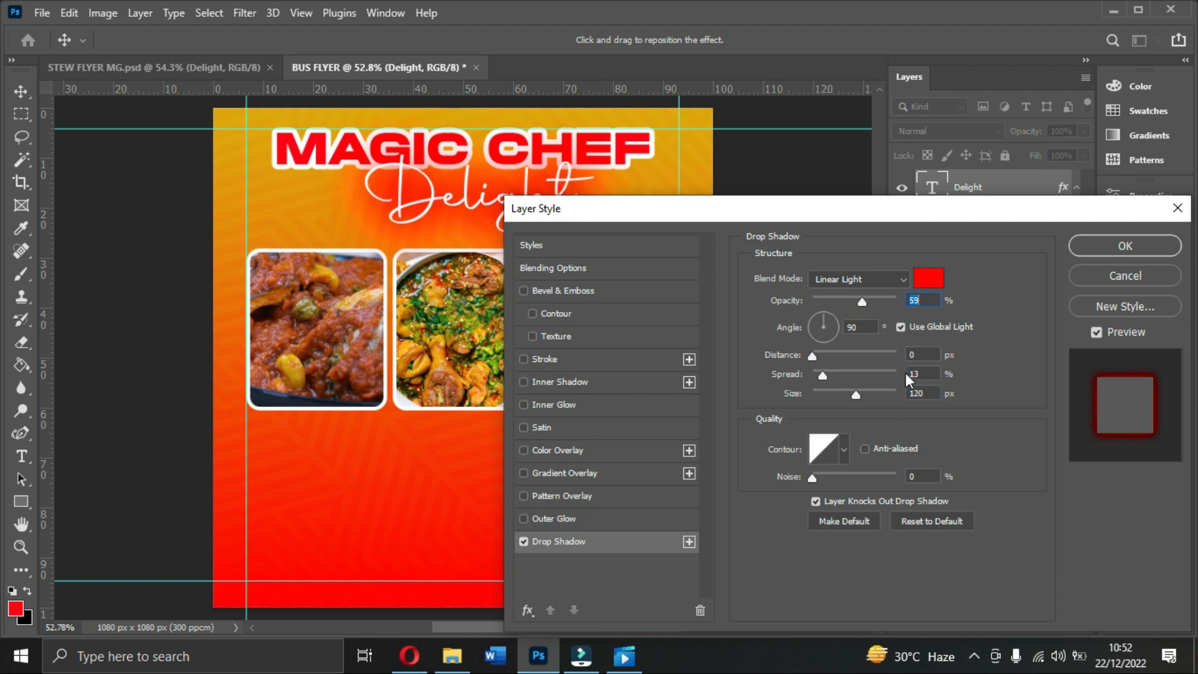
{"action": "left_click_drag", "start_coordinate": [856, 396], "coordinate": [841, 373]}
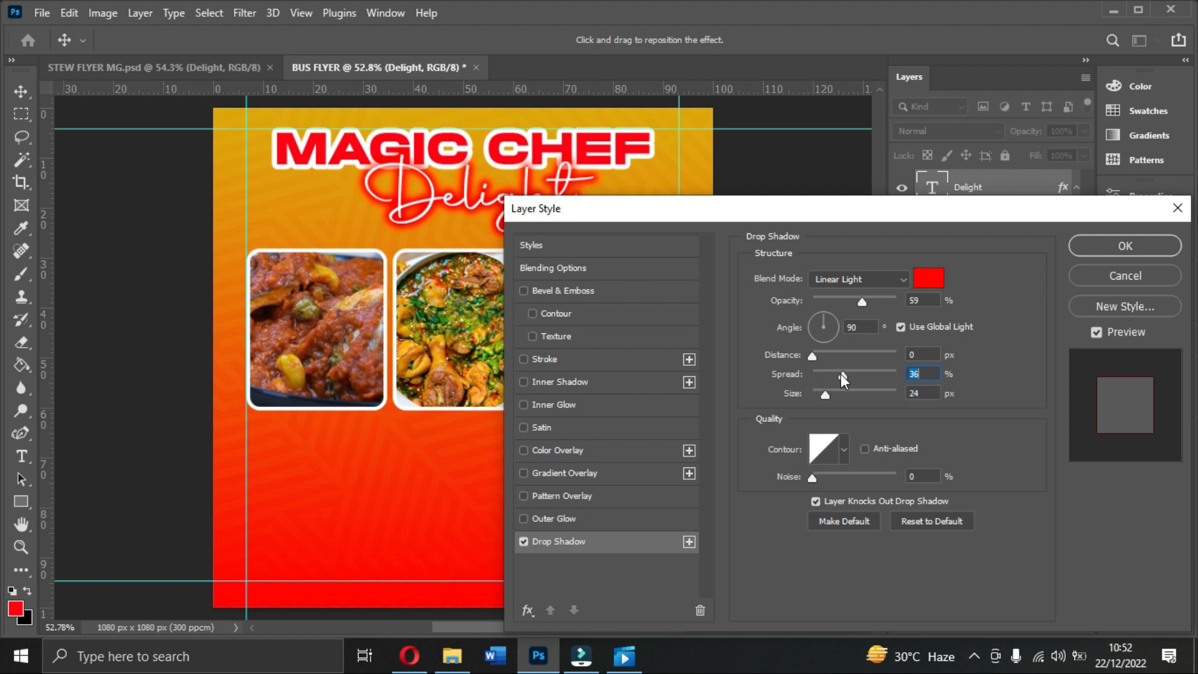
{"action": "left_click", "coordinate": [927, 277]}
{"action": "left_click", "coordinate": [311, 216]}
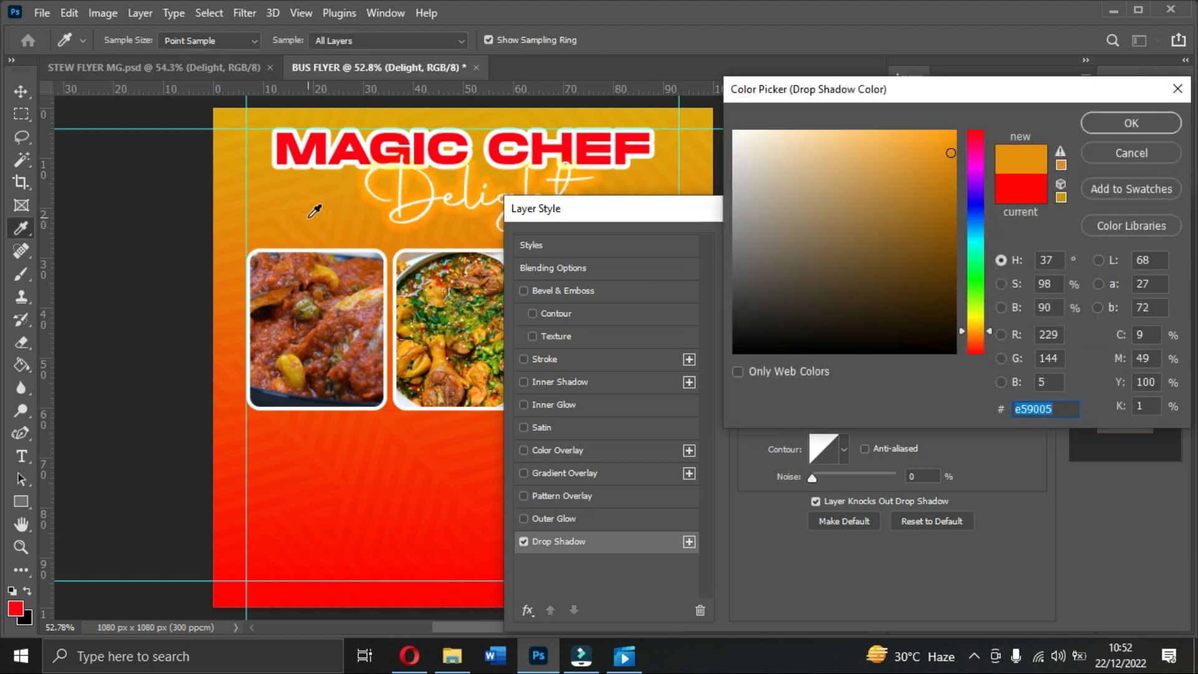
{"action": "left_click_drag", "start_coordinate": [375, 447], "coordinate": [310, 422]}
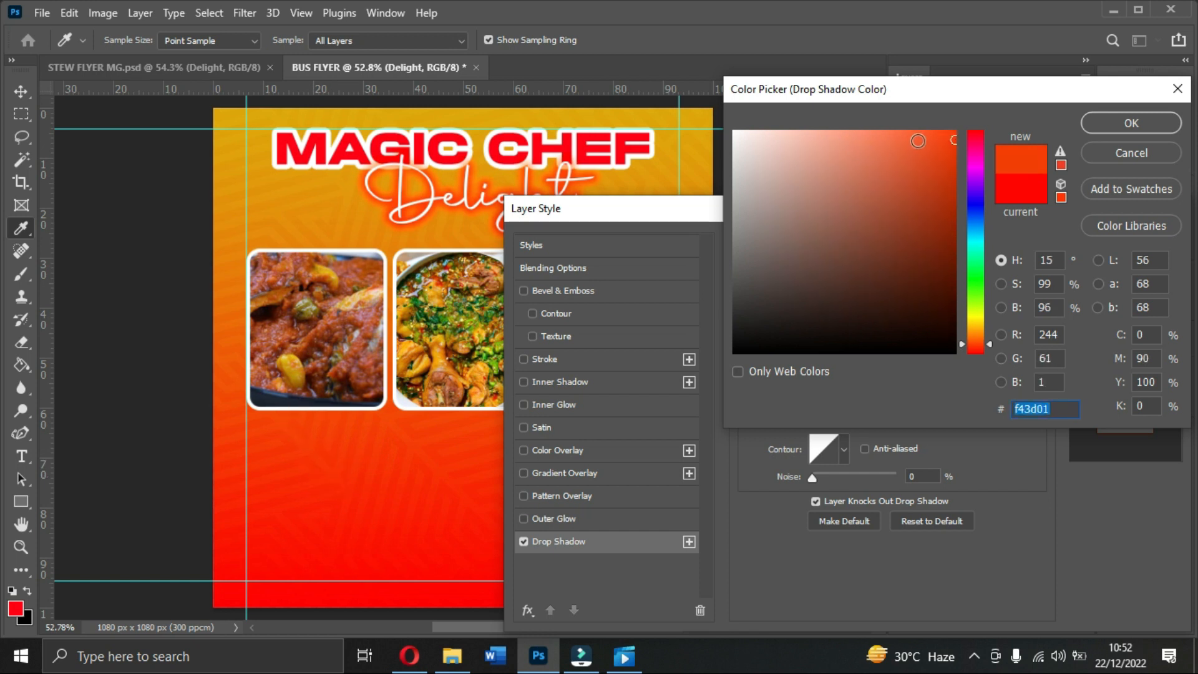
{"action": "left_click", "coordinate": [917, 139]}
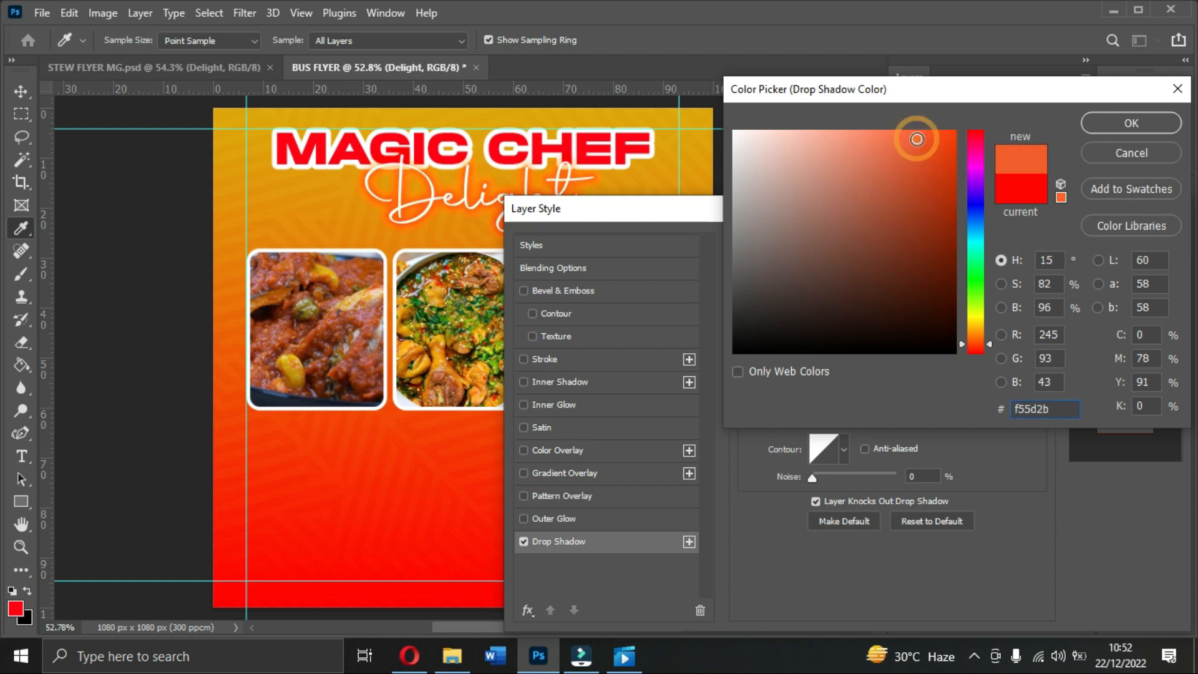
{"action": "left_click", "coordinate": [1120, 133]}
{"action": "mouse_move", "coordinate": [864, 299]}
{"action": "left_mouse_down"}
{"action": "mouse_move", "coordinate": [895, 304]}
{"action": "mouse_move", "coordinate": [871, 308]}
{"action": "left_mouse_up"}
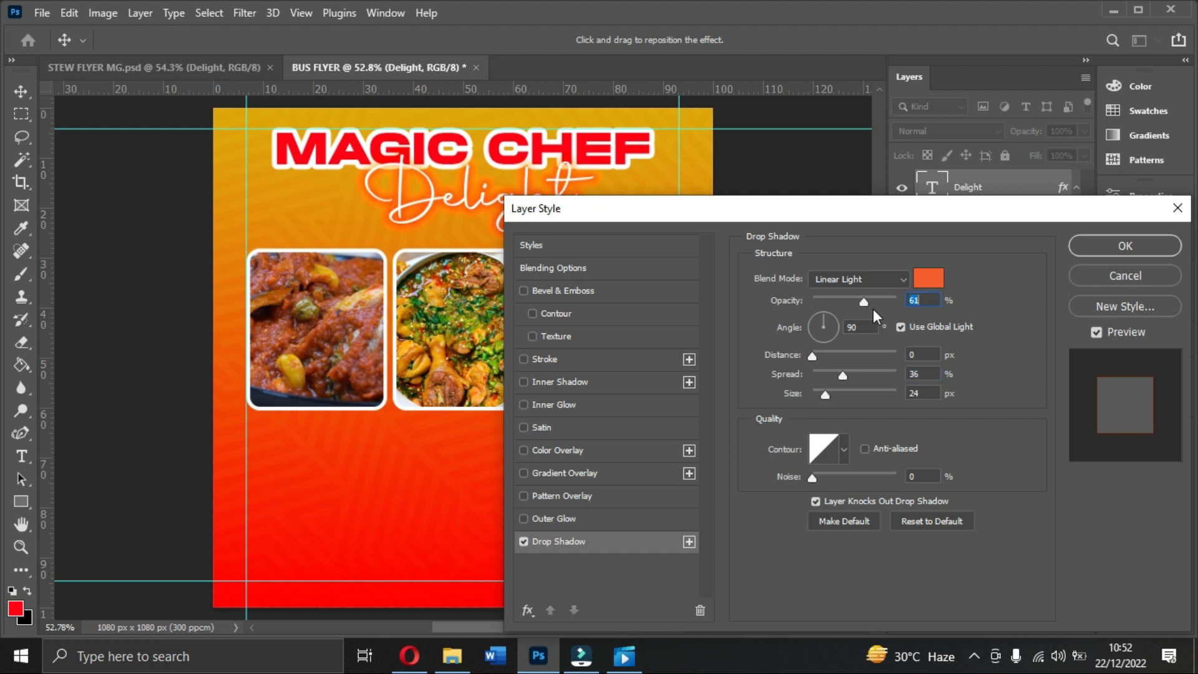
Step: Set the Delight shadow to 60% opacity, 21% spread and 38 px size
{"action": "key", "text": "Down"}
{"action": "left_click_drag", "start_coordinate": [706, 208], "coordinate": [787, 199]}
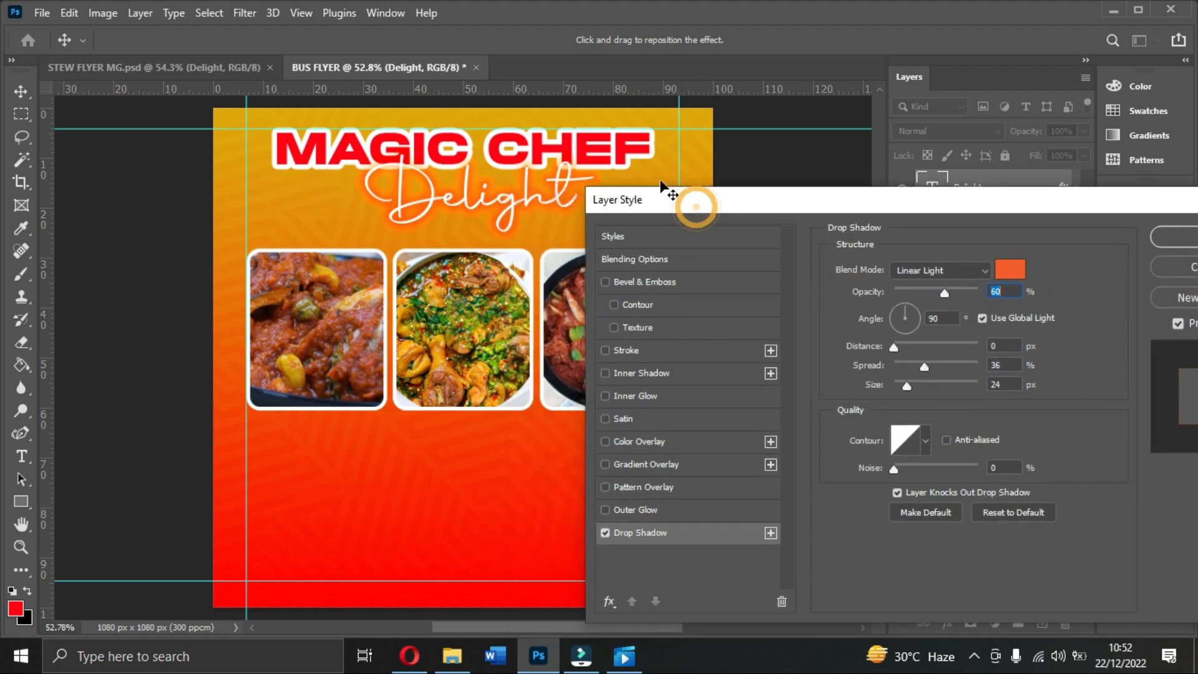
{"action": "left_click", "coordinate": [1007, 365]}
{"action": "key", "text": "Down"}
{"action": "key", "text": "Down"}
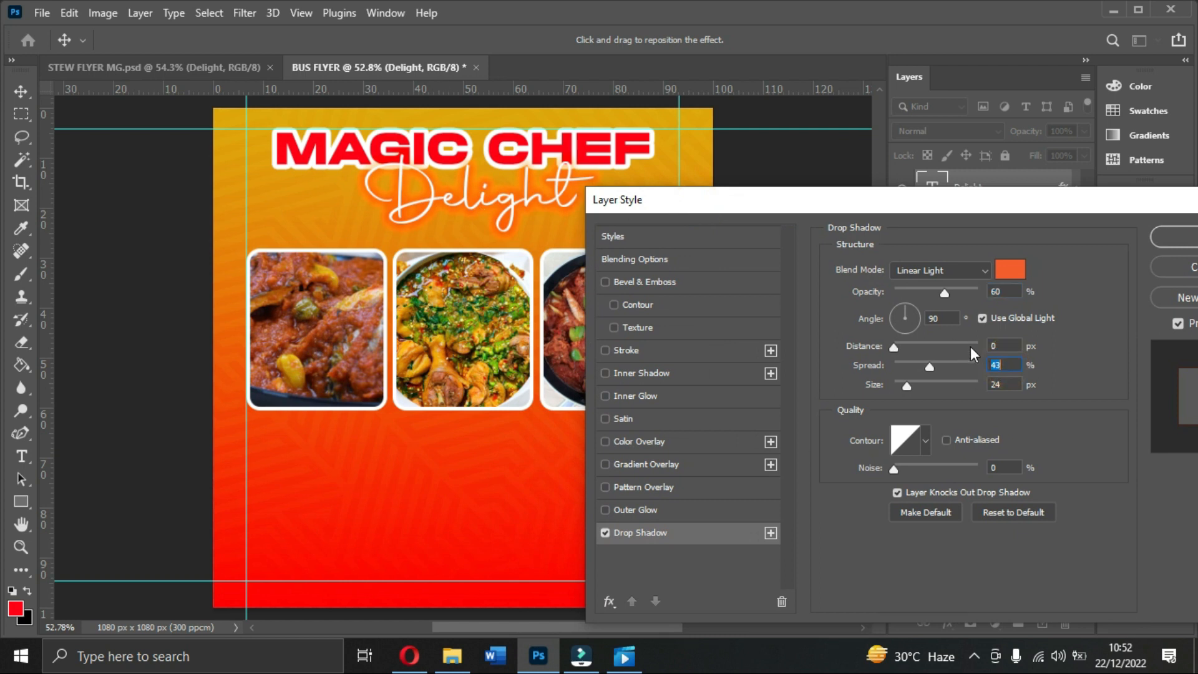
{"action": "key", "text": "Down"}
{"action": "key", "text": "Down"}
{"action": "key", "text": "Down"}
{"action": "key", "text": "Down"}
{"action": "key", "text": "Down"}
{"action": "key", "text": "Down"}
{"action": "key", "text": "Down"}
{"action": "key", "text": "Down"}
{"action": "key", "text": "Down"}
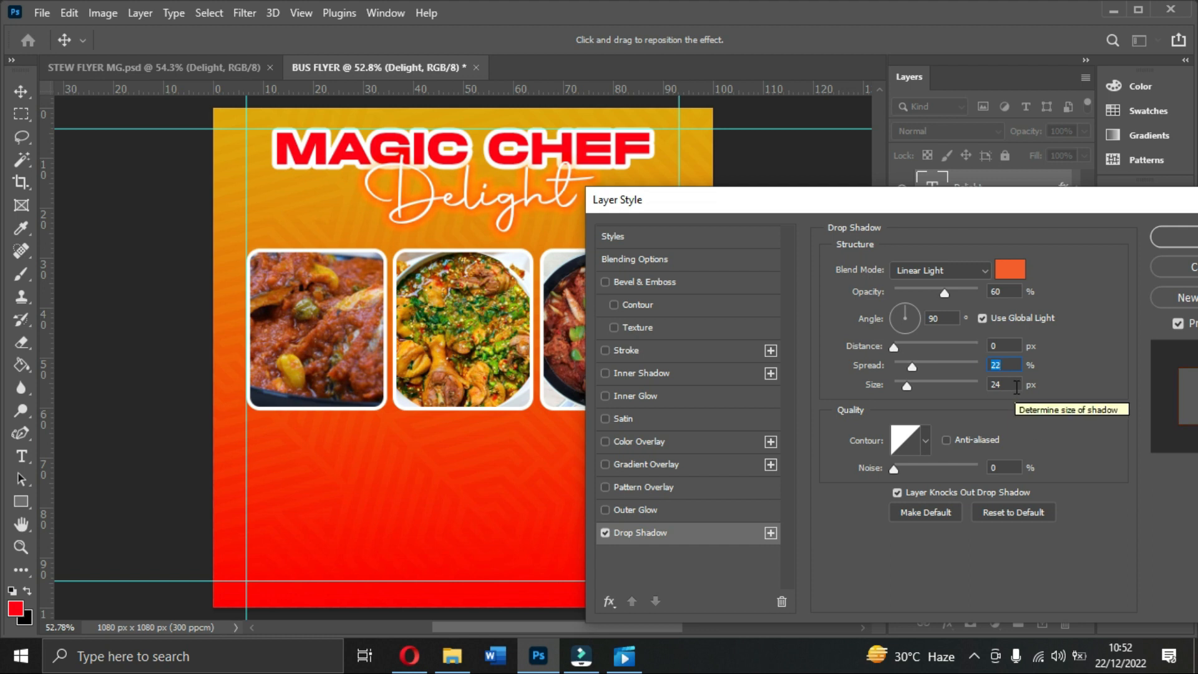
{"action": "left_click", "coordinate": [1004, 385]}
{"action": "key", "text": "shift+Up"}
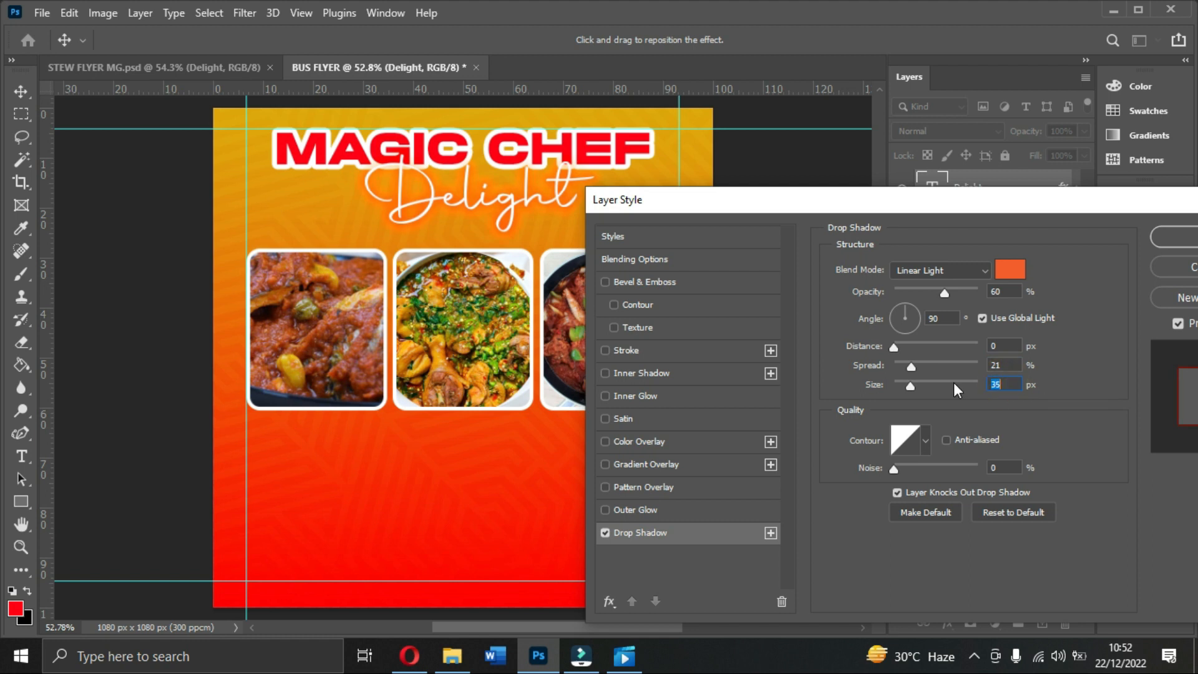
{"action": "key", "text": "Up"}
{"action": "key", "text": "Up"}
{"action": "key", "text": "Up"}
{"action": "key", "text": "Up"}
Step: Change the shadow colour to light orange f66332 and apply the Drop Shadow
{"action": "left_click", "coordinate": [1017, 277]}
{"action": "left_click", "coordinate": [454, 546]}
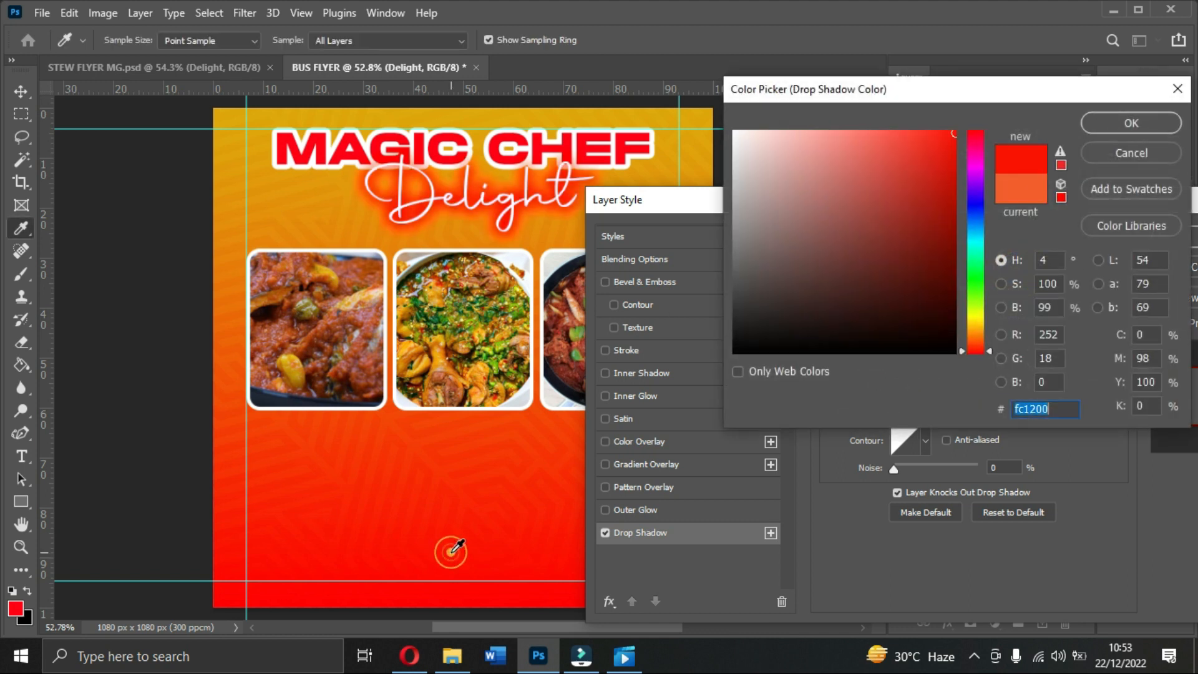
{"action": "left_click", "coordinate": [528, 477]}
{"action": "left_click", "coordinate": [415, 443]}
{"action": "left_click", "coordinate": [414, 436]}
{"action": "left_click", "coordinate": [333, 425]}
{"action": "left_click", "coordinate": [333, 197]}
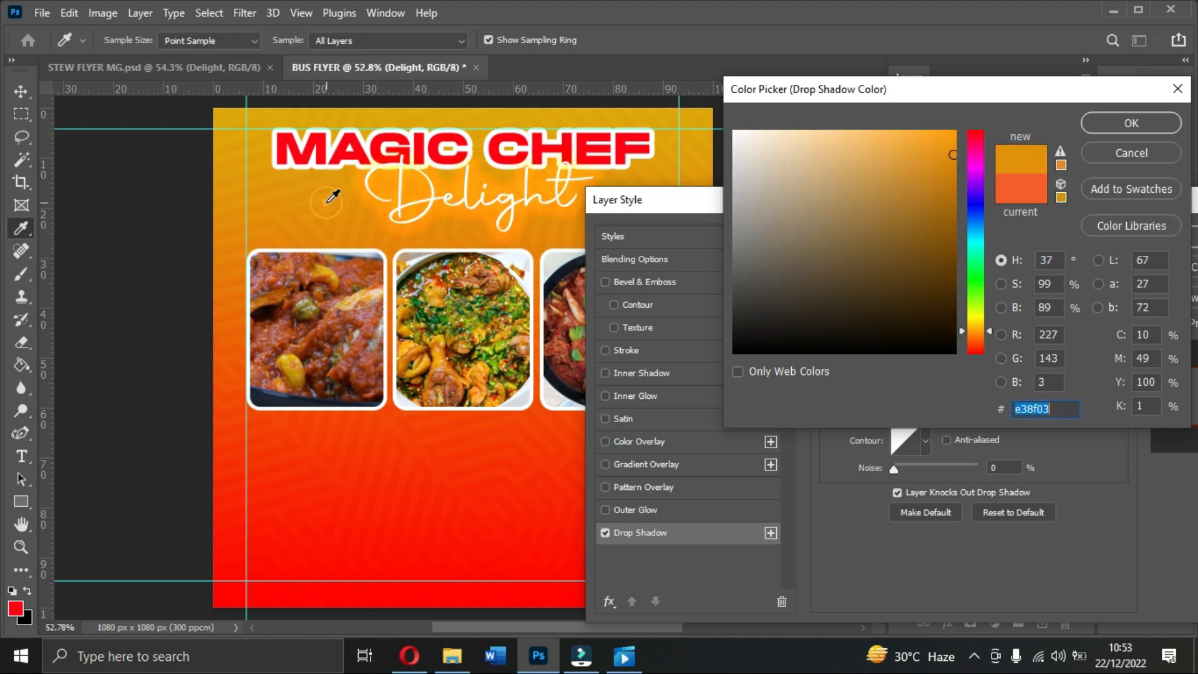
{"action": "left_click", "coordinate": [427, 147]}
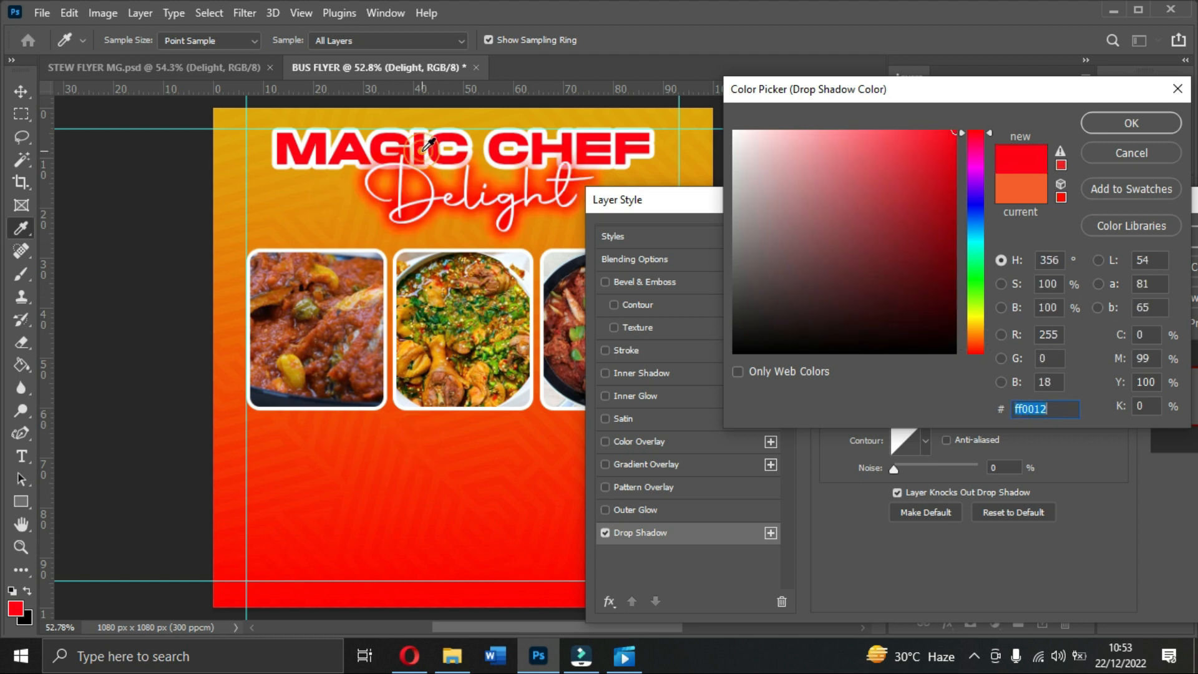
{"action": "left_click", "coordinate": [307, 215]}
{"action": "left_click", "coordinate": [240, 329]}
{"action": "left_click", "coordinate": [238, 386]}
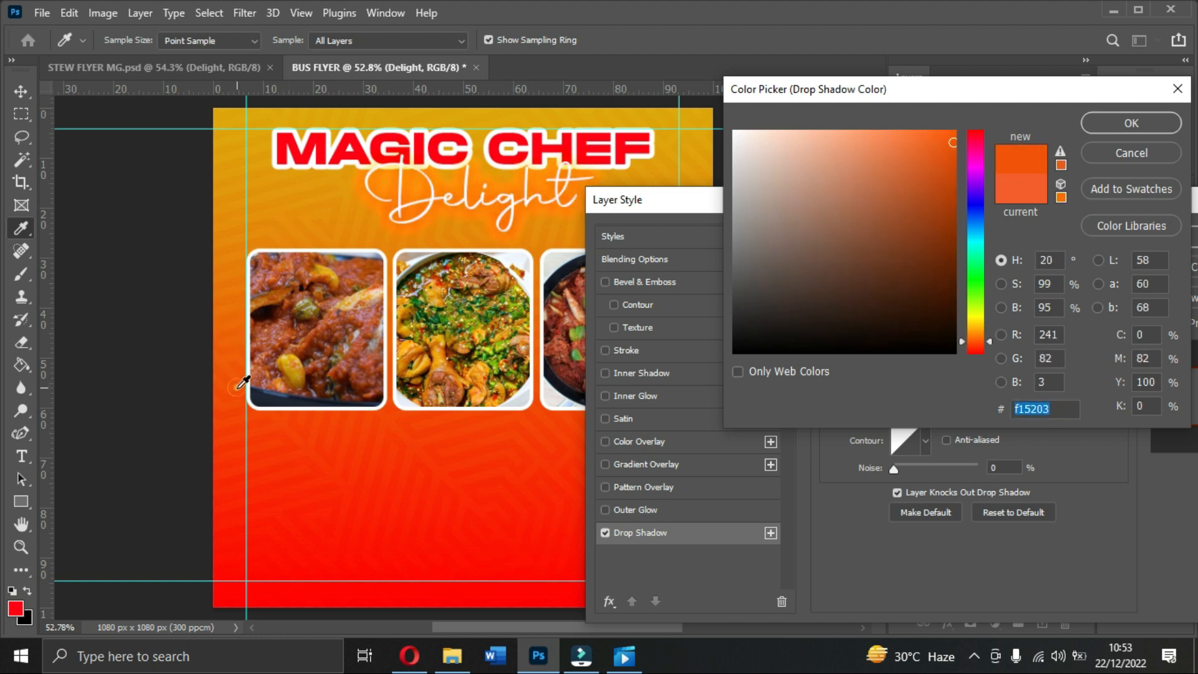
{"action": "left_click", "coordinate": [926, 145]}
{"action": "left_click", "coordinate": [1036, 190]}
{"action": "double_click", "coordinate": [1056, 409]}
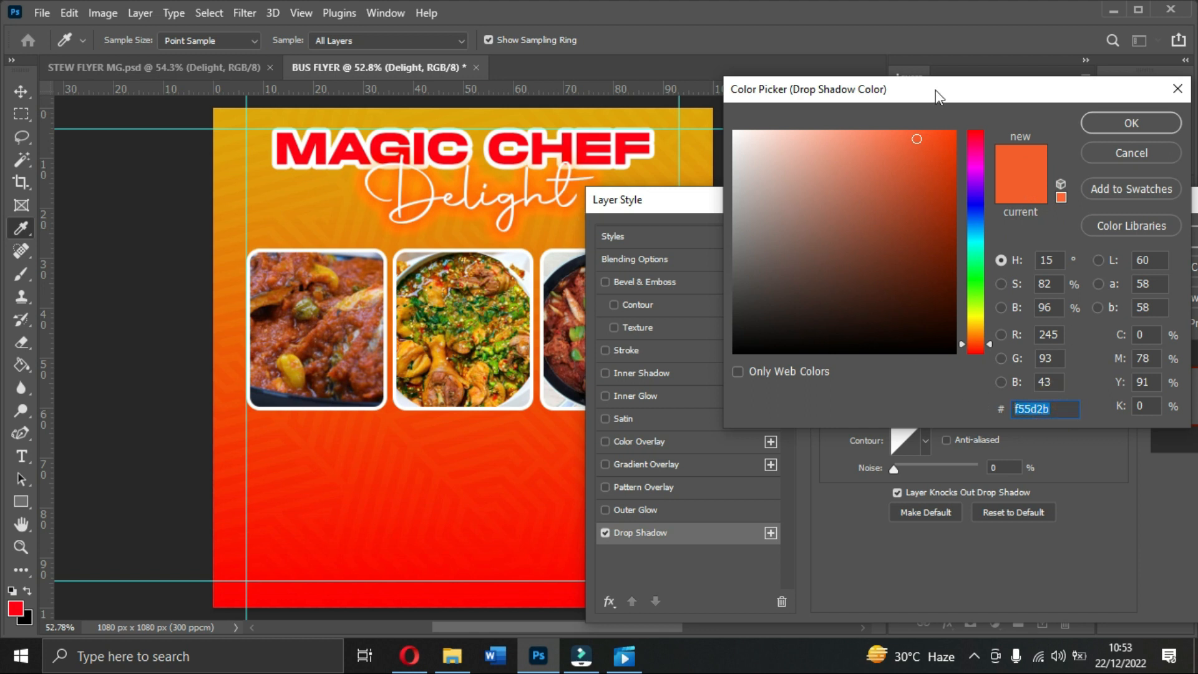
{"action": "left_click_drag", "start_coordinate": [917, 139], "coordinate": [911, 139]}
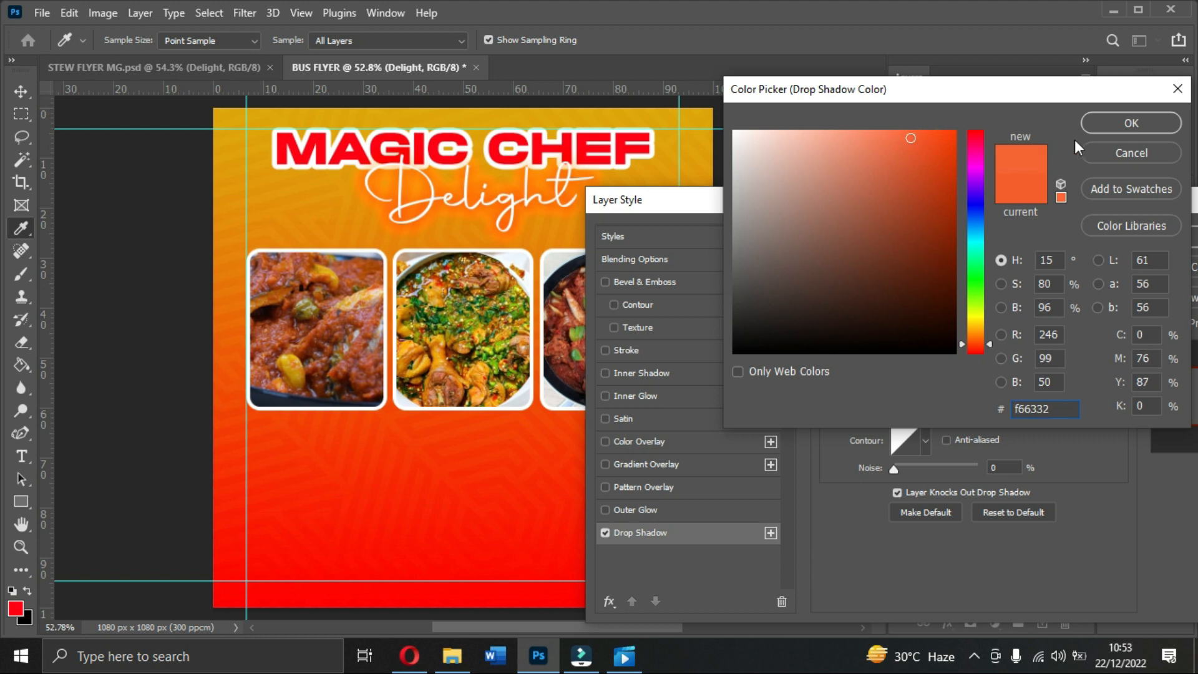
{"action": "left_click", "coordinate": [1117, 121]}
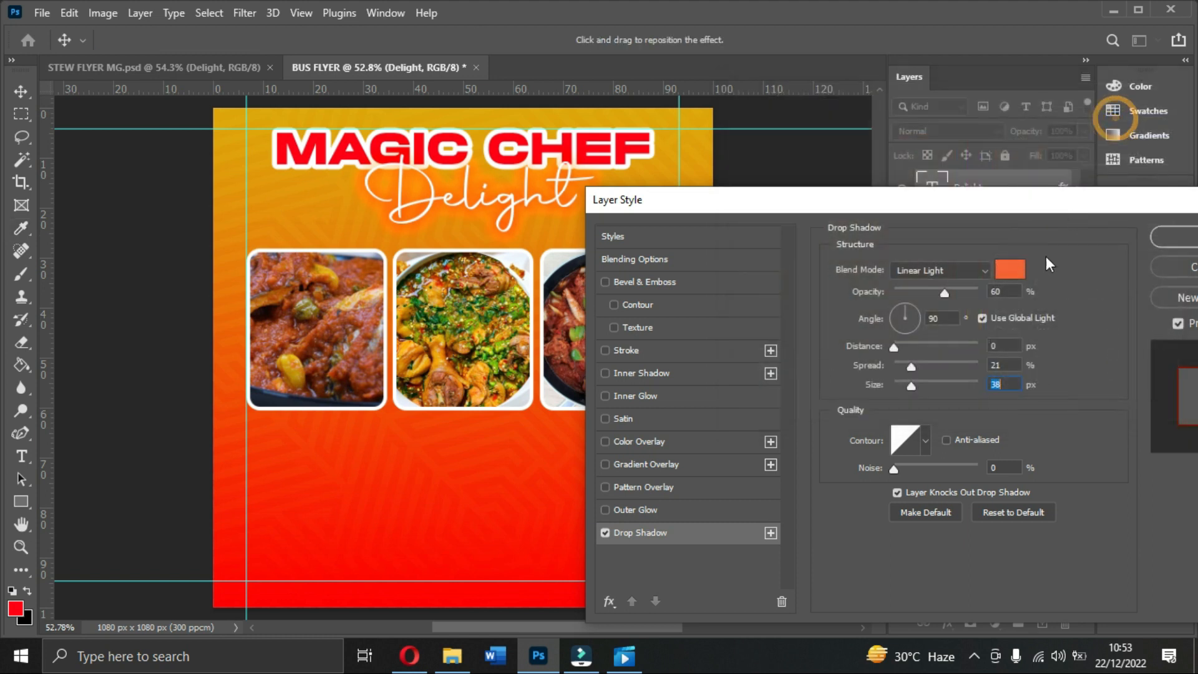
{"action": "left_click", "coordinate": [1171, 234]}
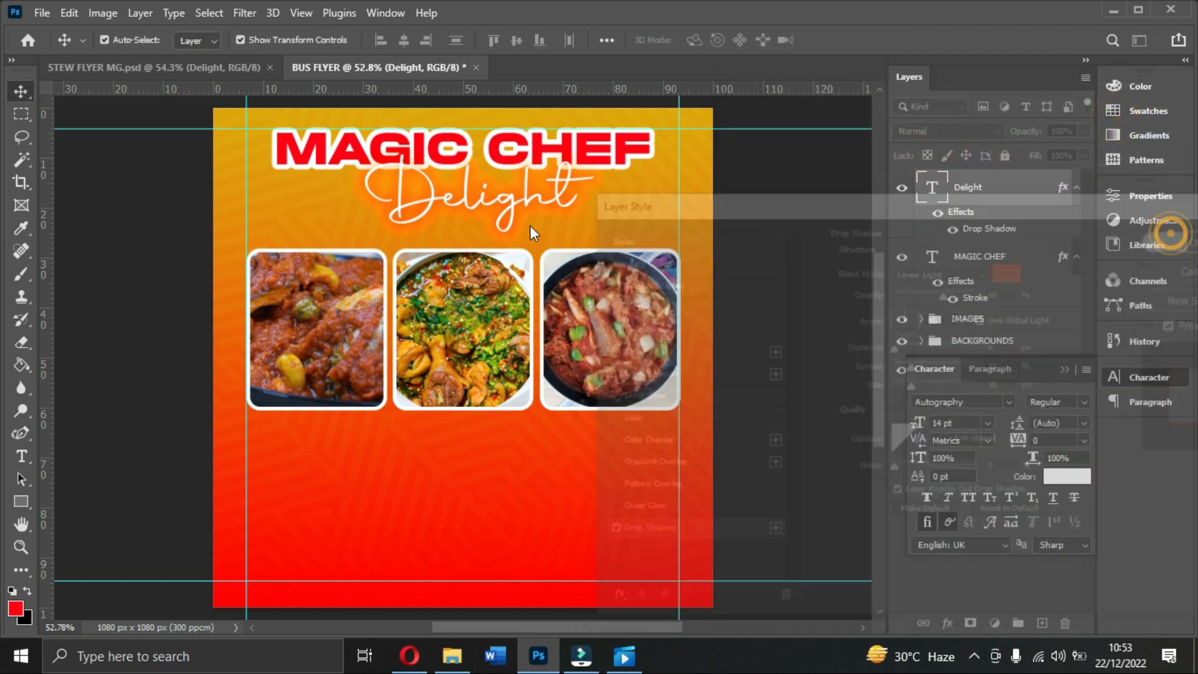
Step: Adjust the MAGIC CHEF title to a brighter red colour
{"action": "left_click", "coordinate": [640, 159]}
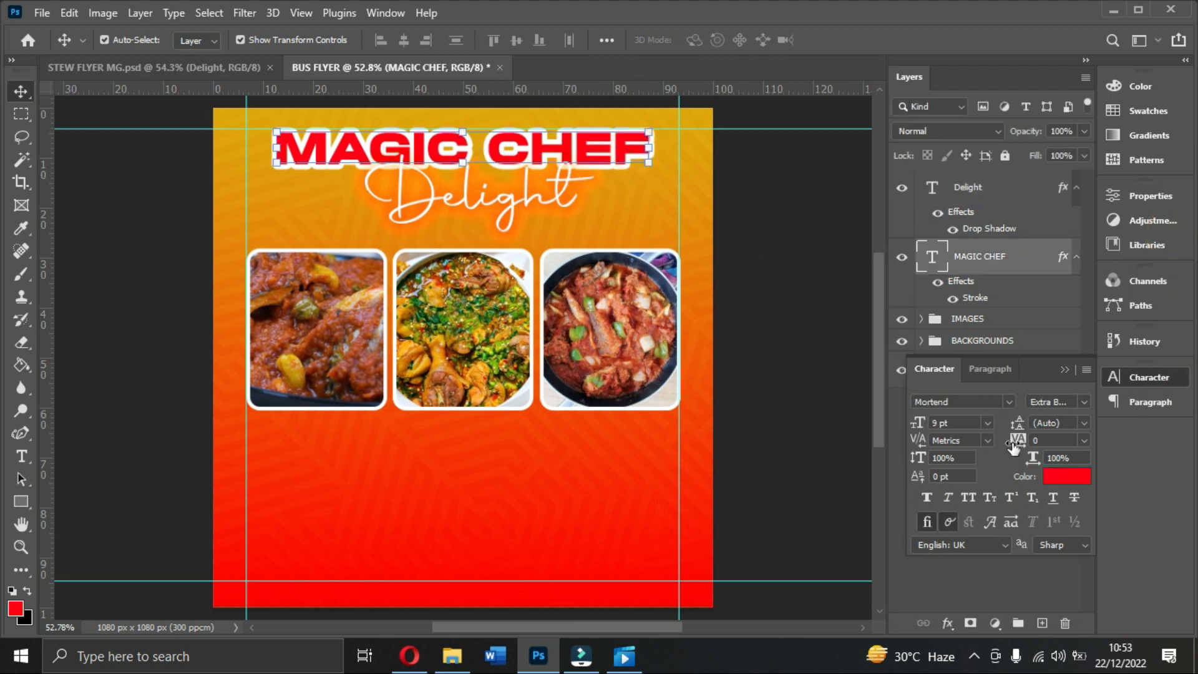
{"action": "left_click", "coordinate": [1067, 476]}
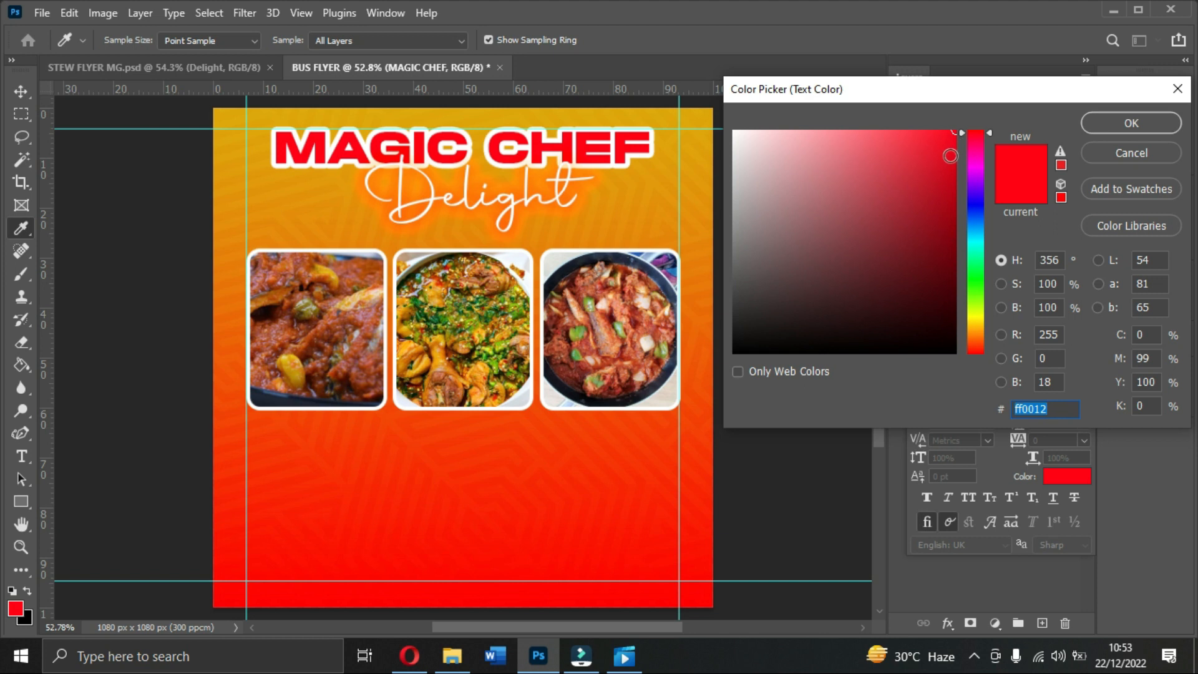
{"action": "left_click", "coordinate": [950, 157]}
{"action": "left_click", "coordinate": [923, 162]}
{"action": "left_click", "coordinate": [923, 161]}
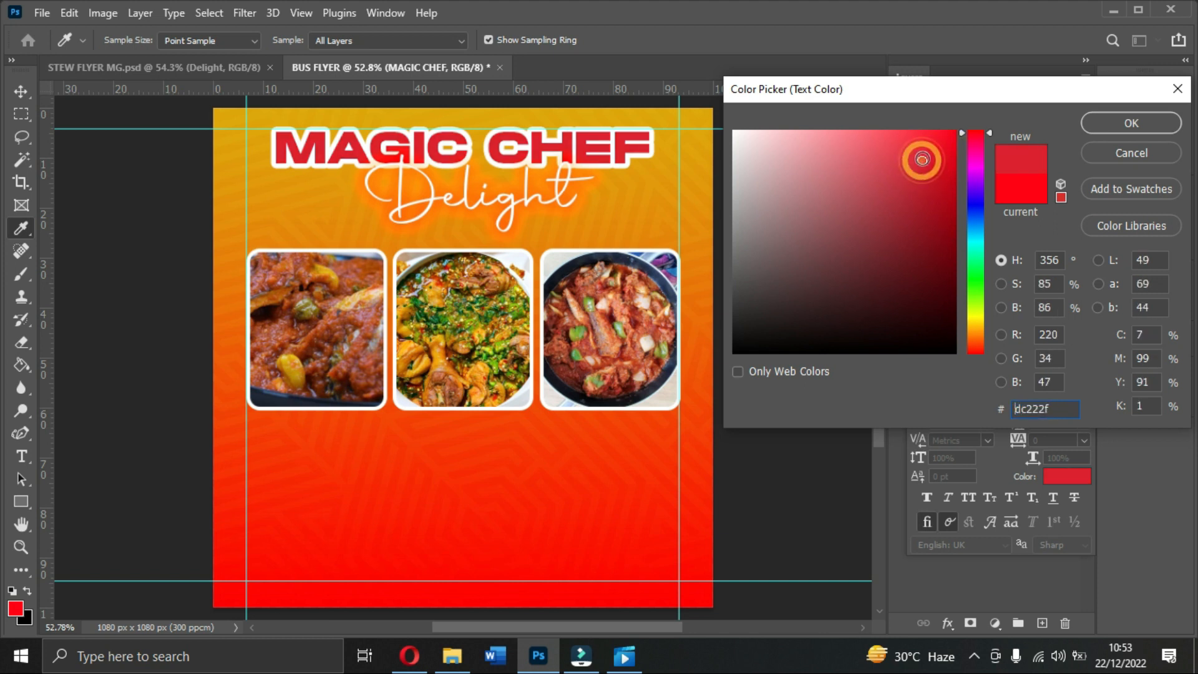
{"action": "left_click", "coordinate": [949, 153]}
{"action": "left_click", "coordinate": [946, 150]}
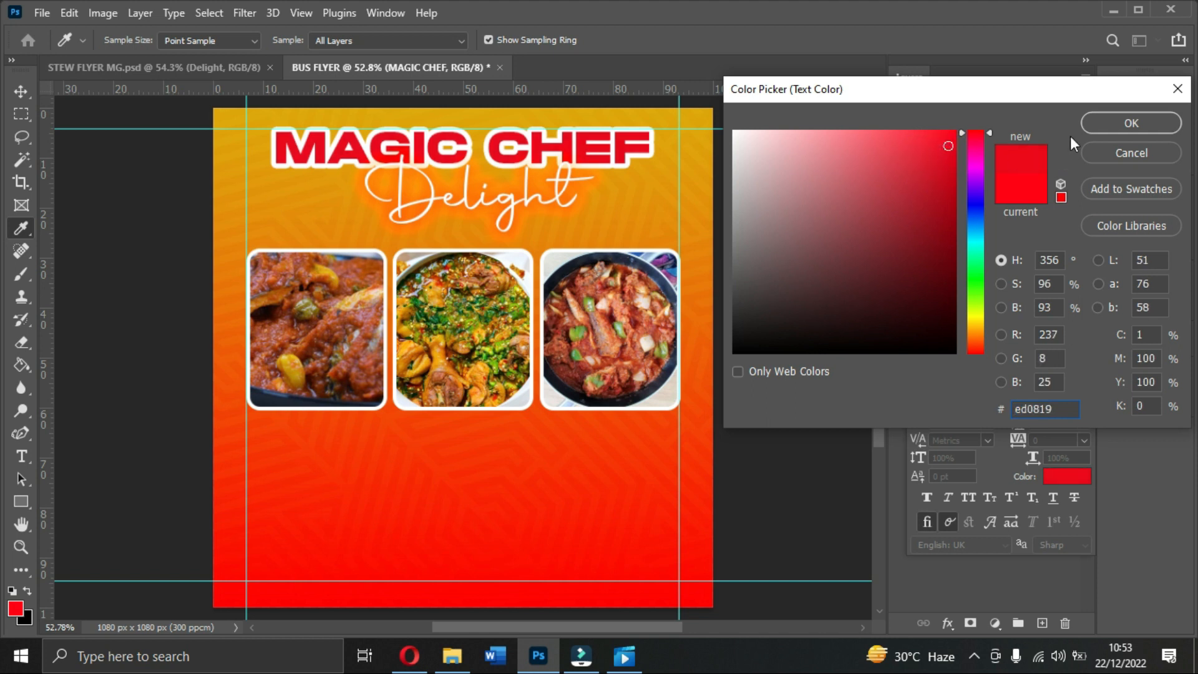
{"action": "left_click", "coordinate": [1102, 130]}
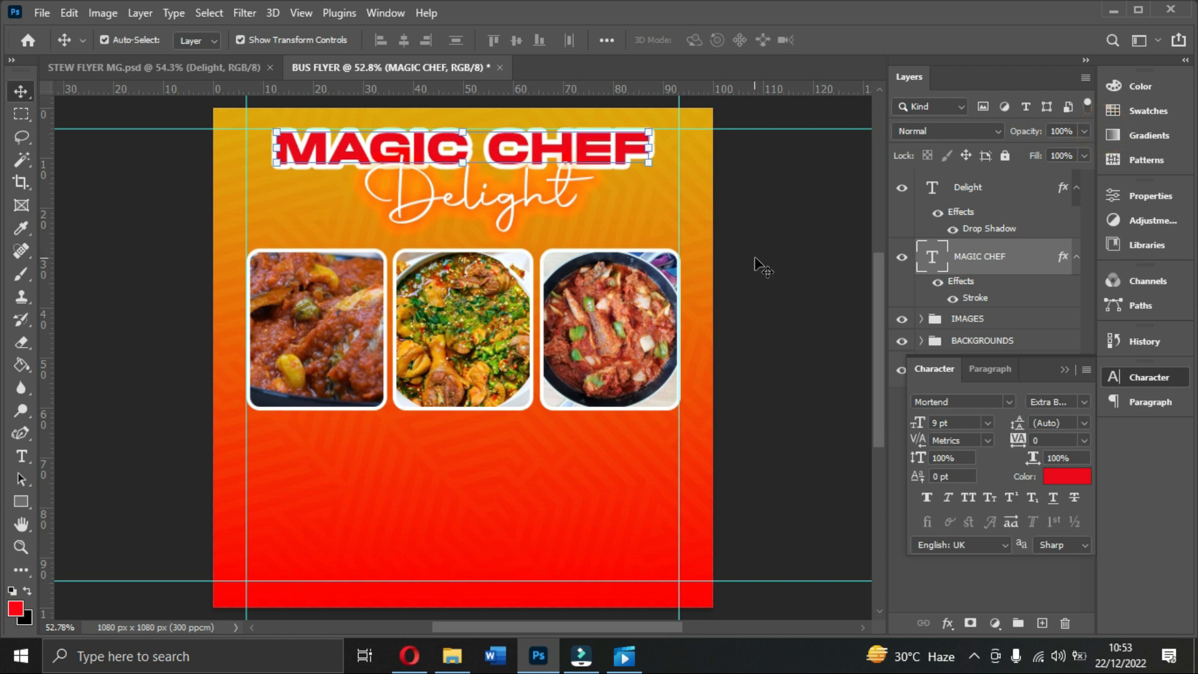
{"action": "left_click", "coordinate": [758, 251]}
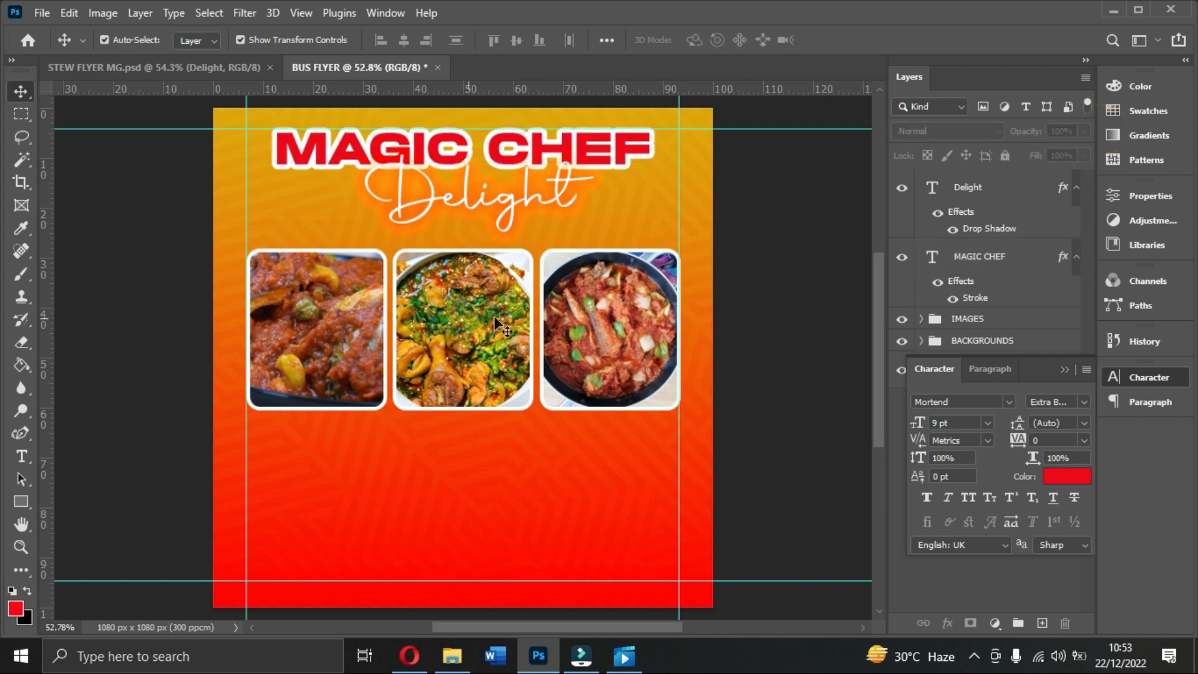
Step: Recentre Delight beneath the title, trying 12 pt before returning it to 14 pt
{"action": "left_click", "coordinate": [495, 206]}
{"action": "left_click_drag", "start_coordinate": [497, 206], "coordinate": [486, 204]}
{"action": "left_click", "coordinate": [743, 219]}
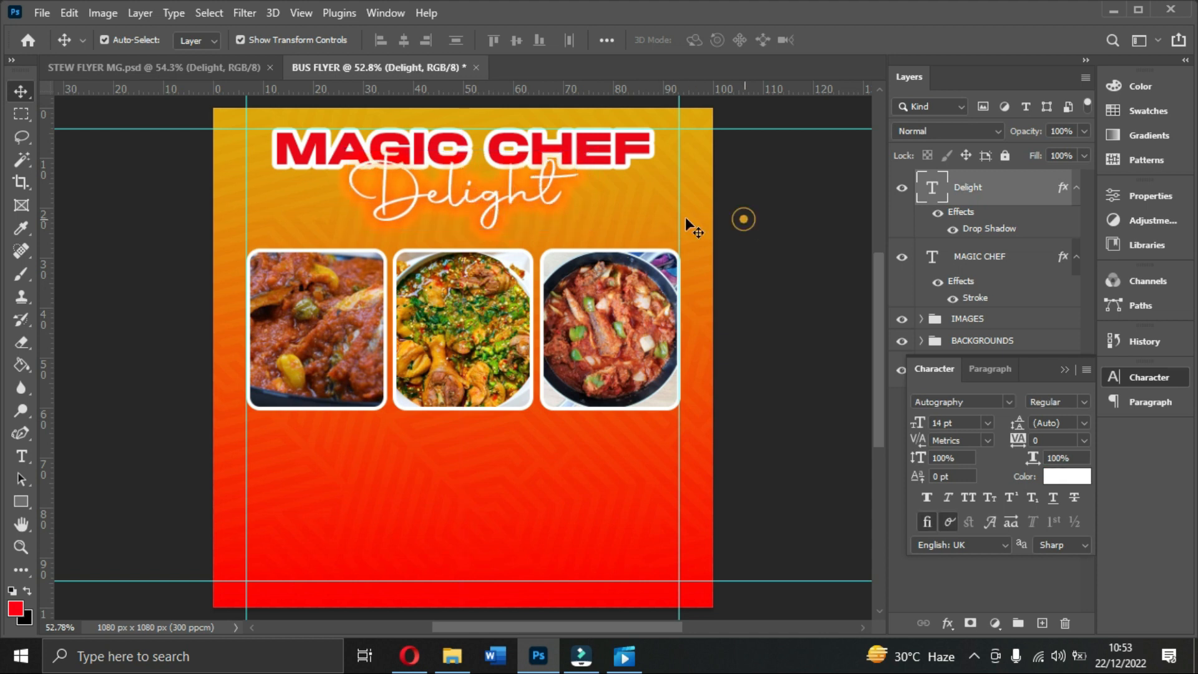
{"action": "left_click", "coordinate": [526, 211]}
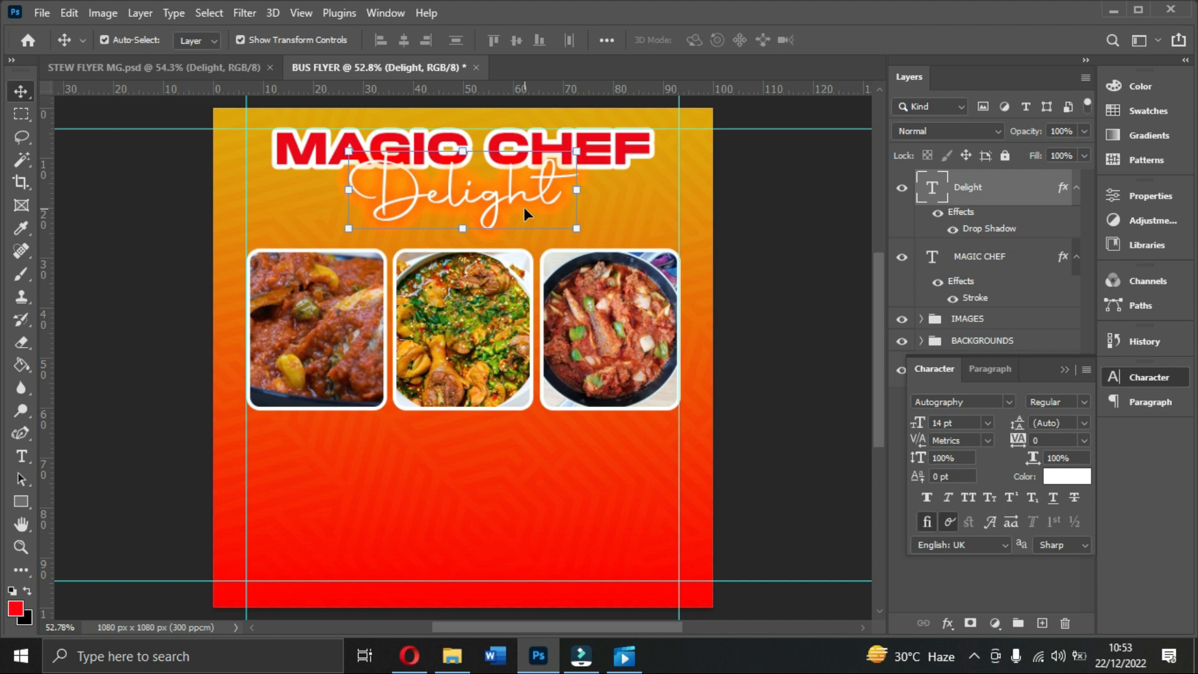
{"action": "left_click", "coordinate": [985, 422]}
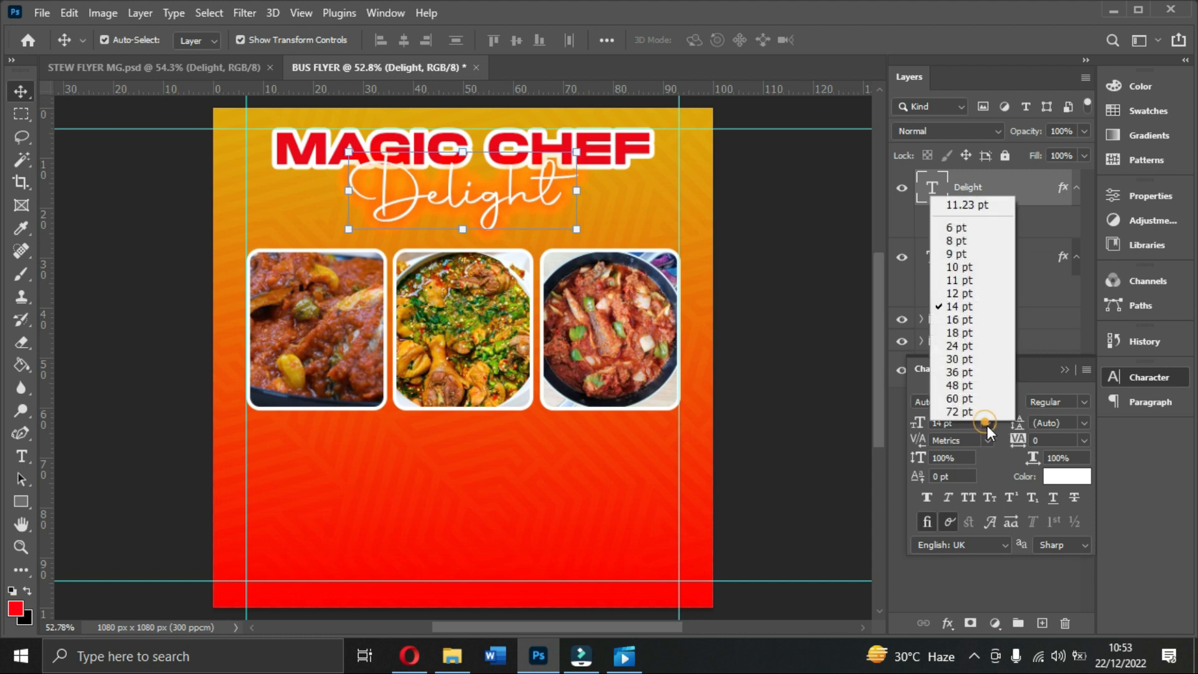
{"action": "left_click", "coordinate": [959, 298]}
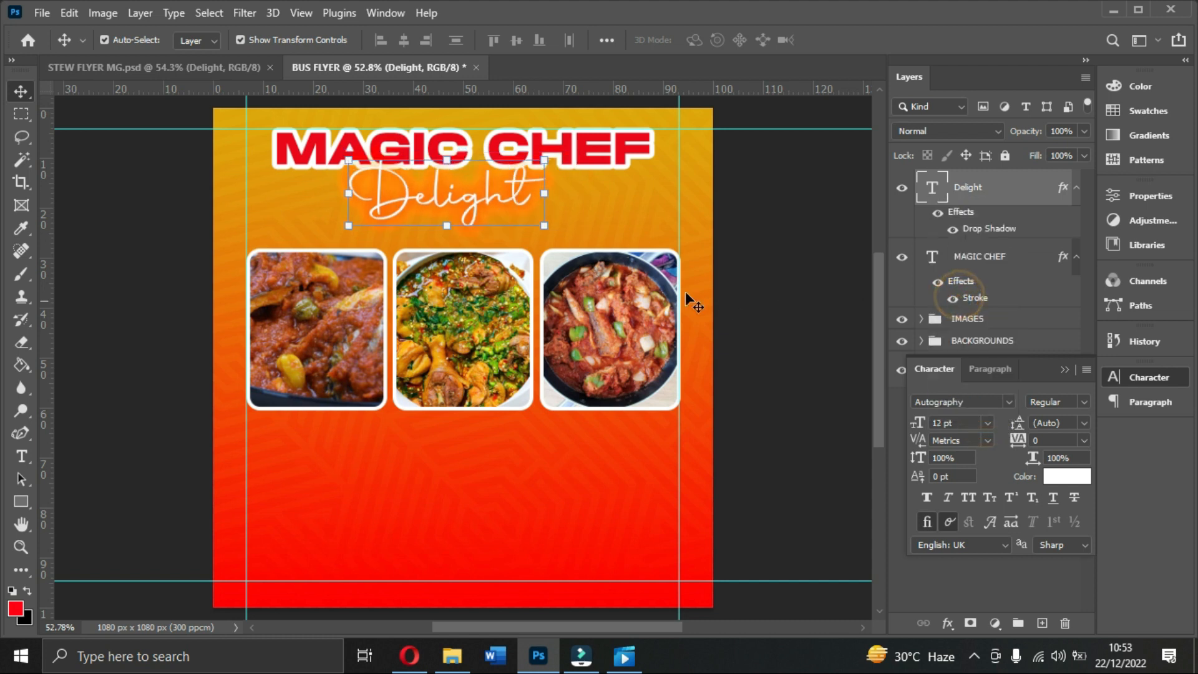
{"action": "left_click_drag", "start_coordinate": [519, 210], "coordinate": [536, 213]}
{"action": "left_click", "coordinate": [987, 423]}
{"action": "left_click", "coordinate": [955, 306]}
{"action": "left_click_drag", "start_coordinate": [540, 213], "coordinate": [533, 209]}
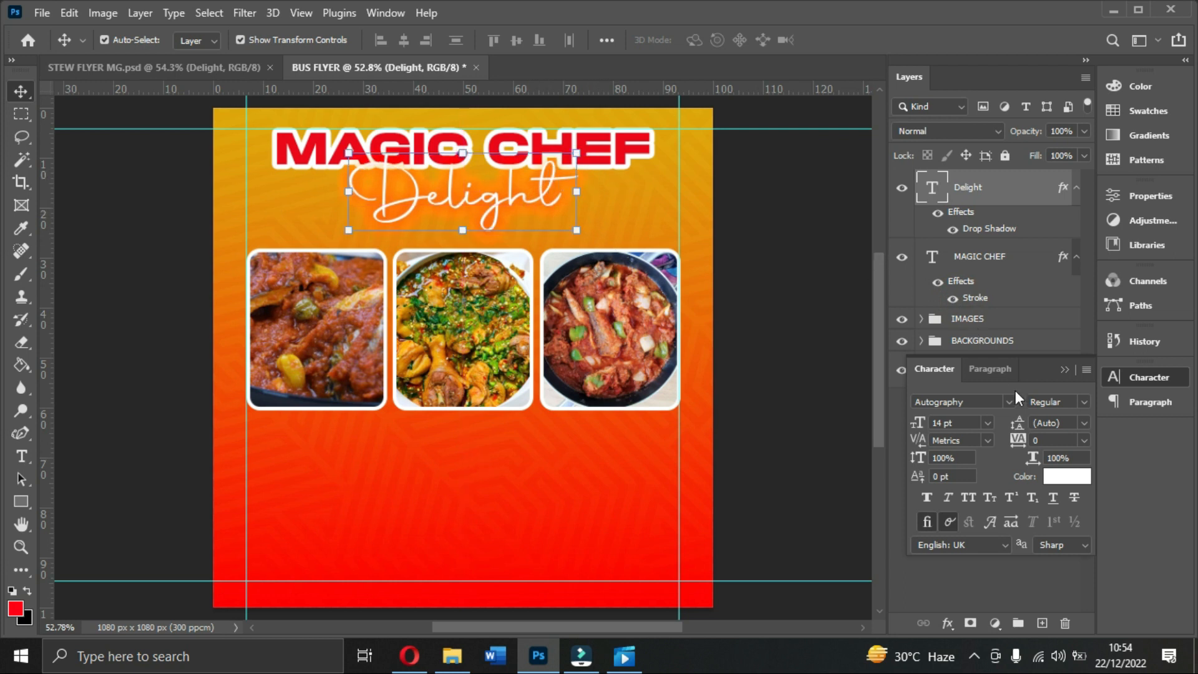
{"action": "left_click", "coordinate": [1065, 370]}
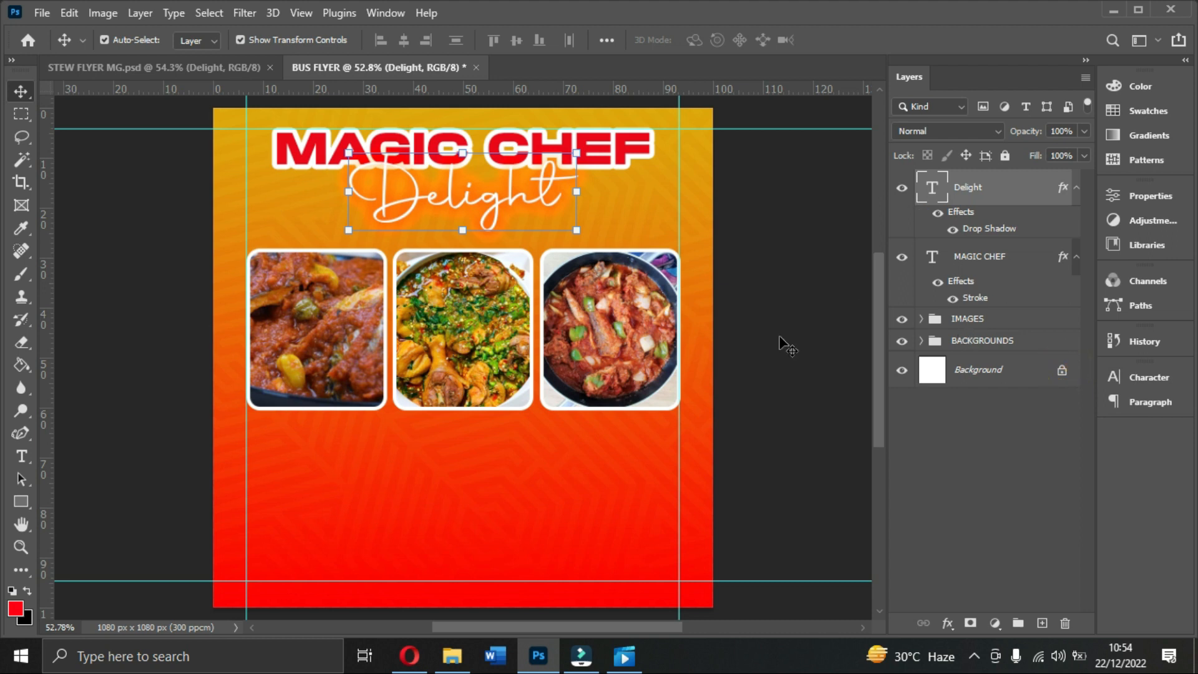
{"action": "left_click", "coordinate": [966, 320]}
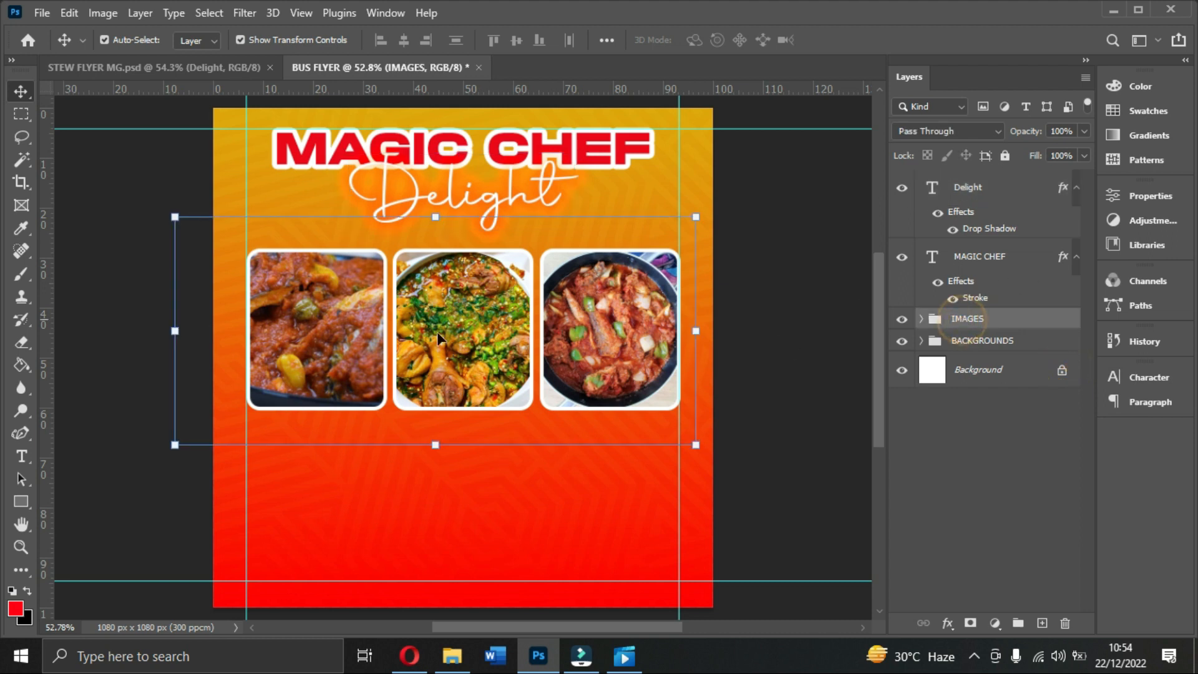
Step: Set up the Type tool with Montserrat at 6 pt
{"action": "left_click", "coordinate": [22, 457]}
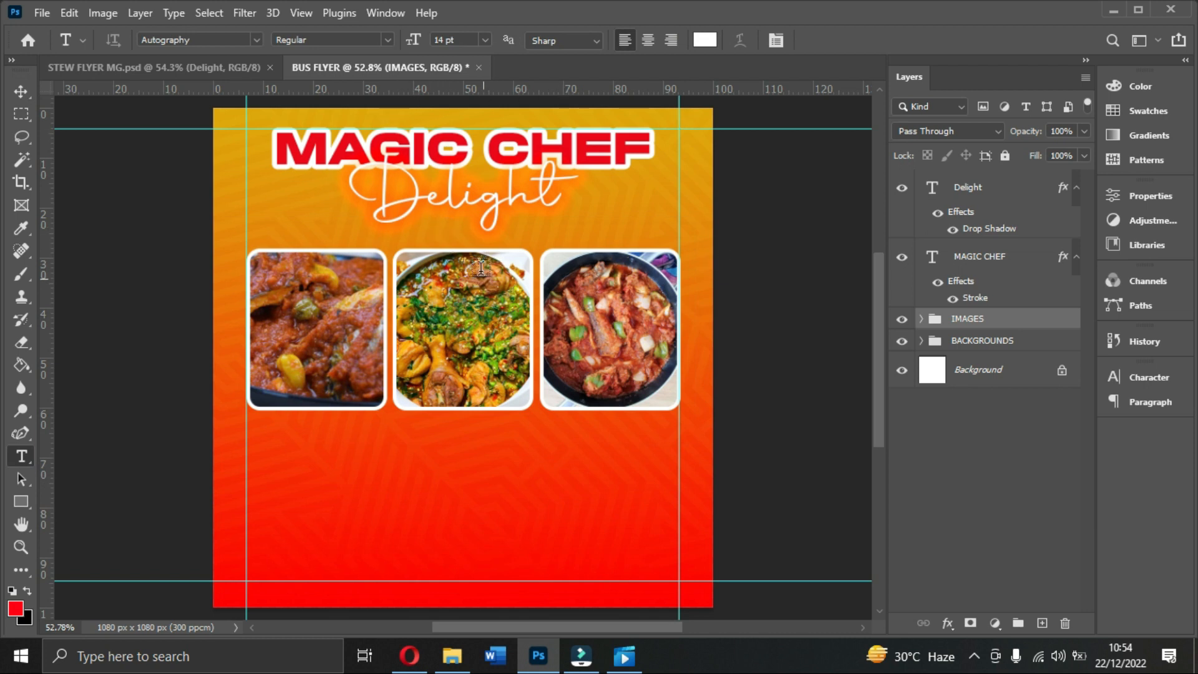
{"action": "left_click", "coordinate": [171, 67]}
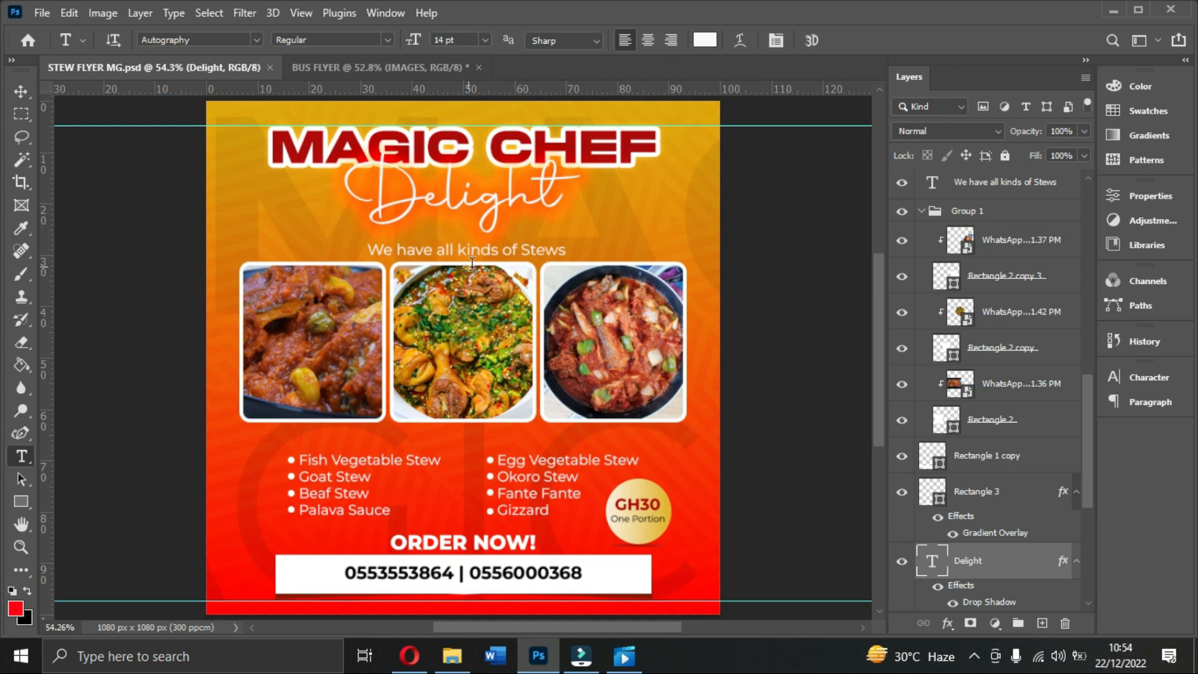
{"action": "left_click", "coordinate": [382, 67]}
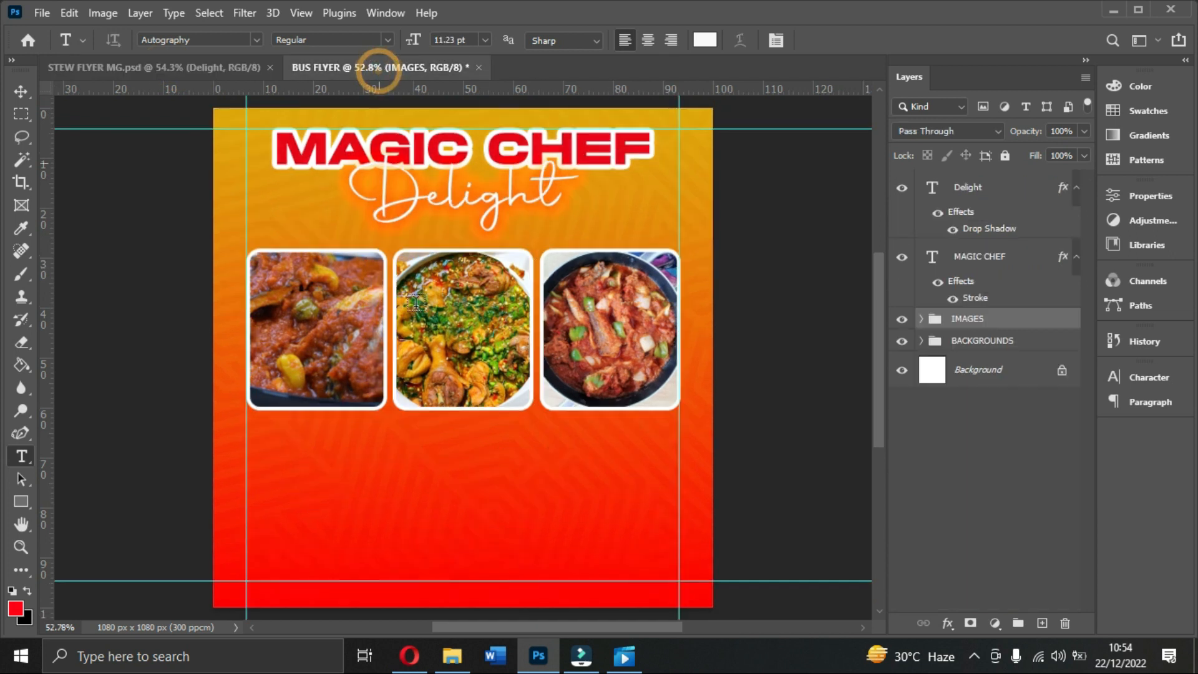
{"action": "left_click", "coordinate": [1148, 378]}
{"action": "left_click", "coordinate": [1002, 400]}
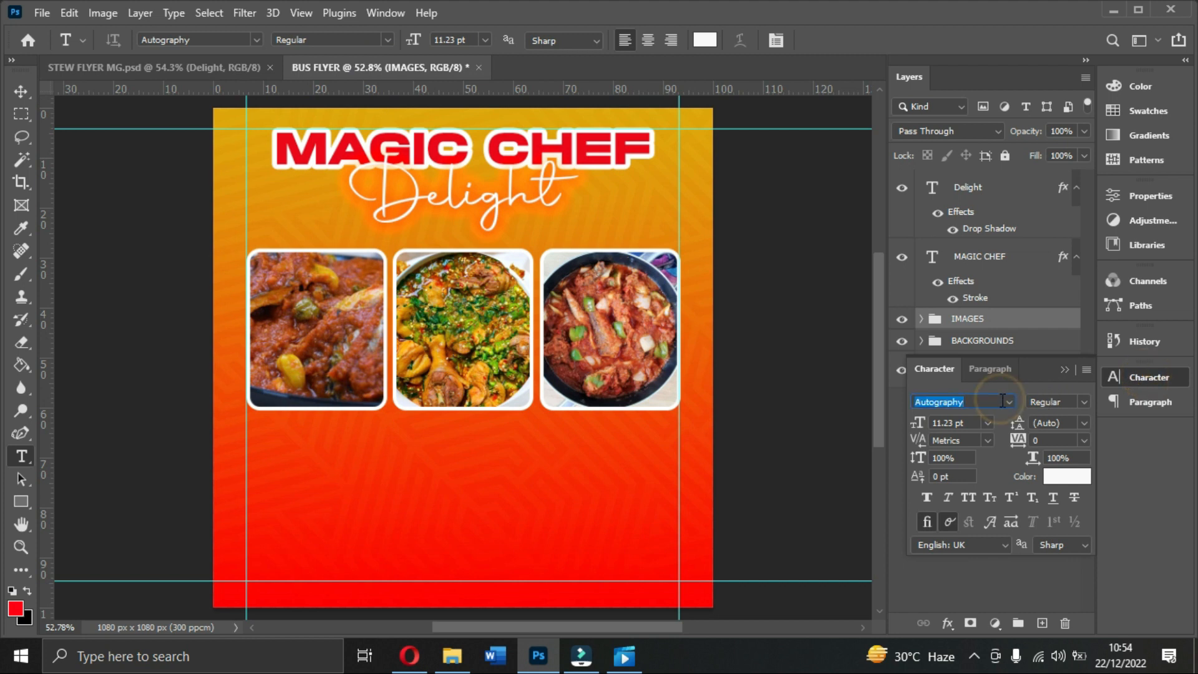
{"action": "left_click", "coordinate": [1009, 402]}
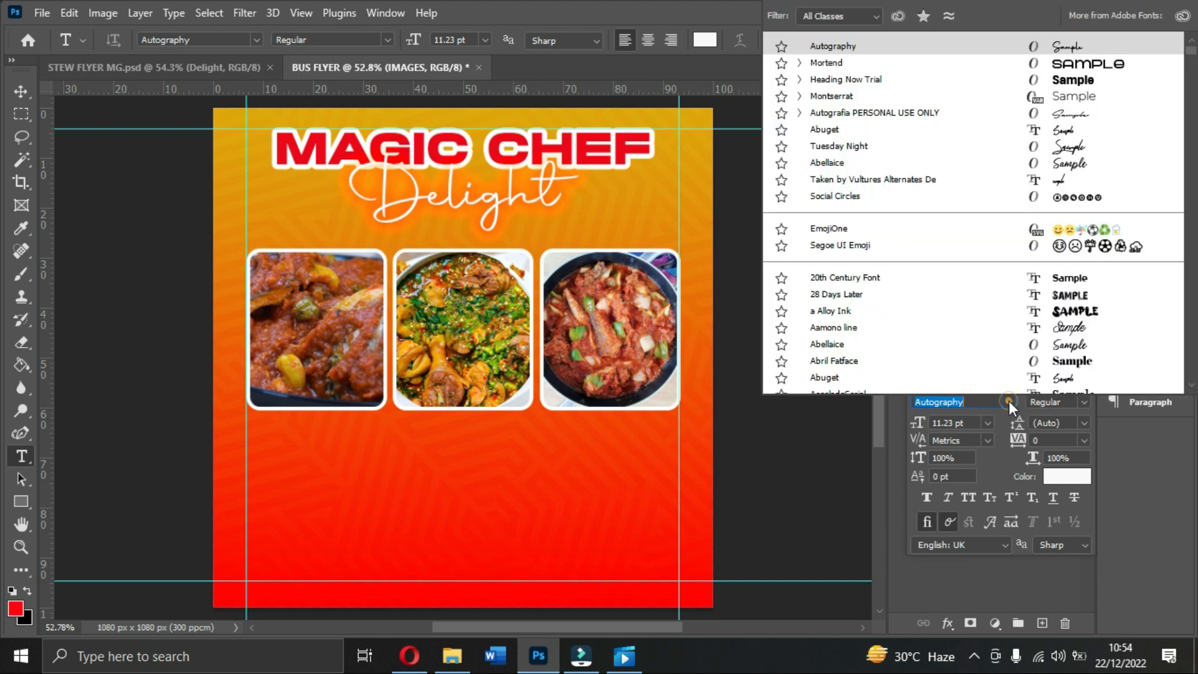
{"action": "left_click", "coordinate": [843, 98]}
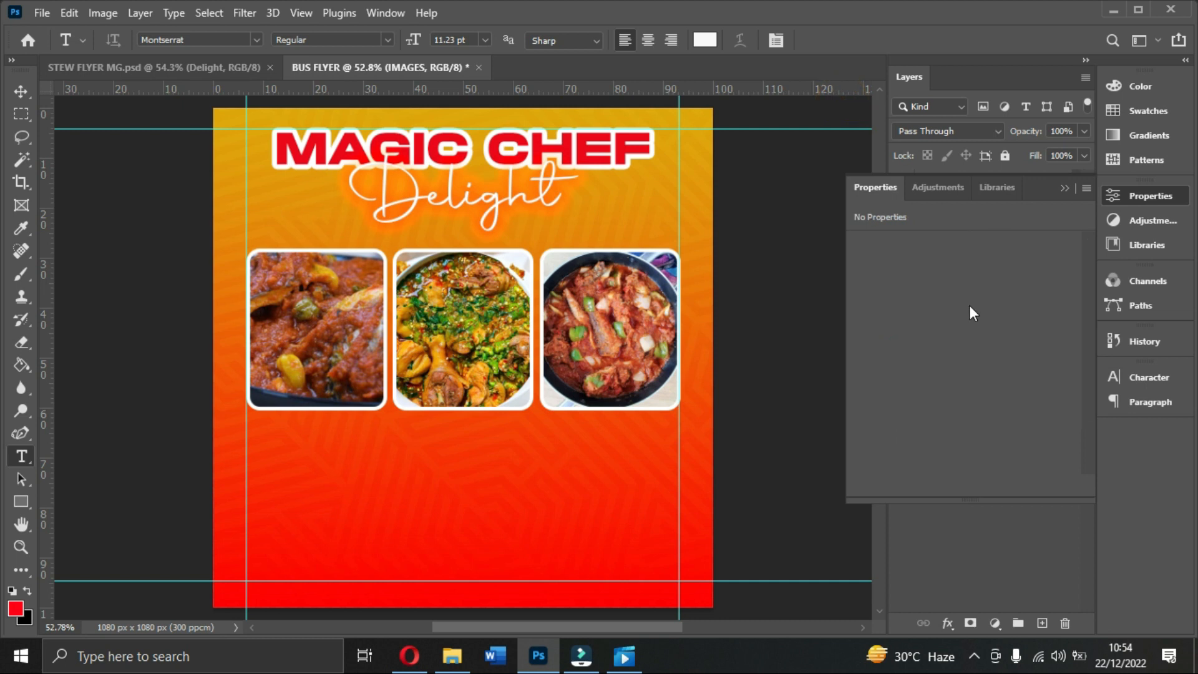
{"action": "left_click", "coordinate": [1150, 377]}
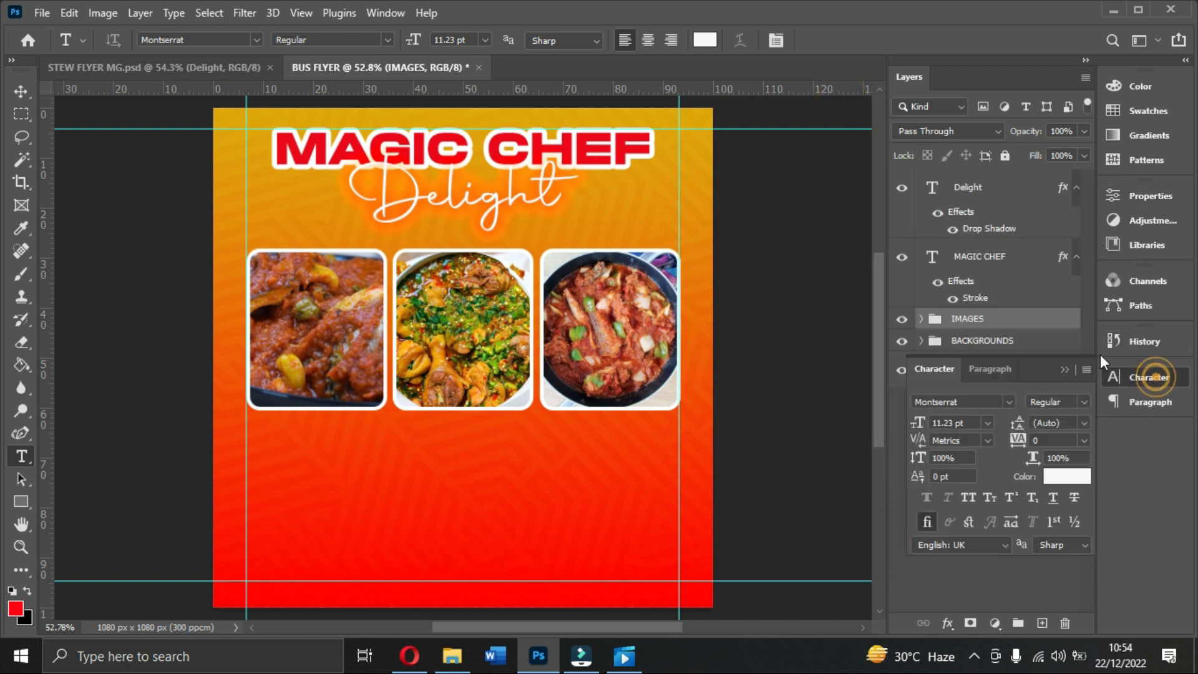
{"action": "left_click", "coordinate": [988, 423]}
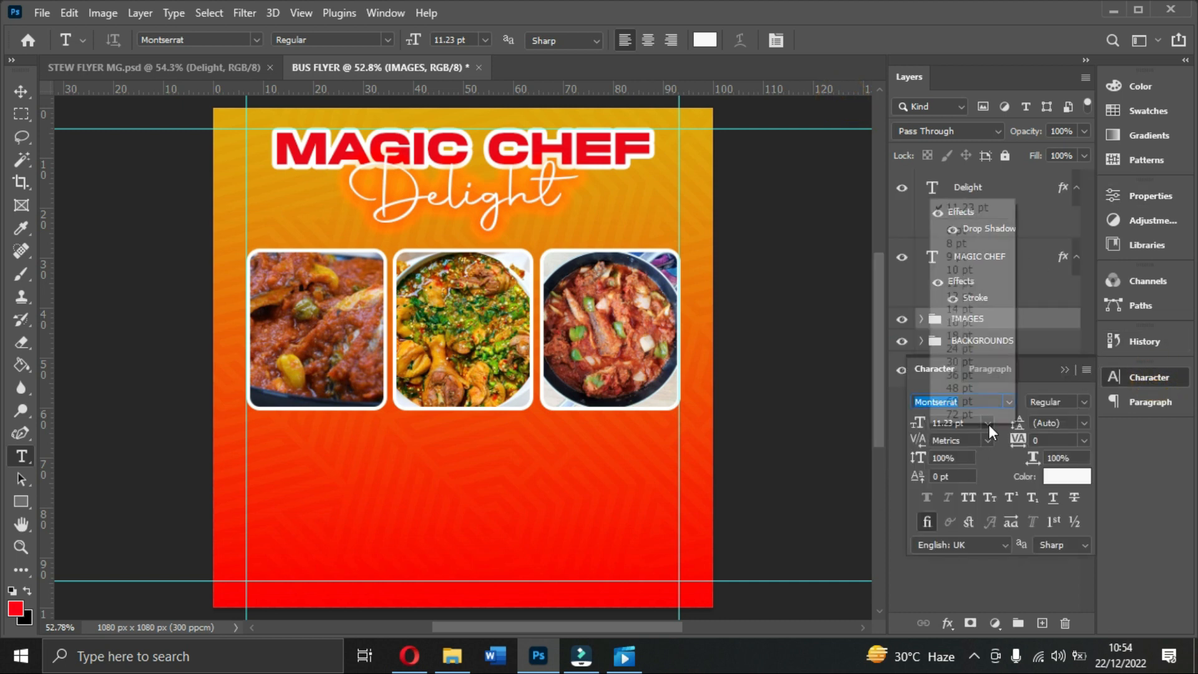
{"action": "left_click", "coordinate": [960, 228]}
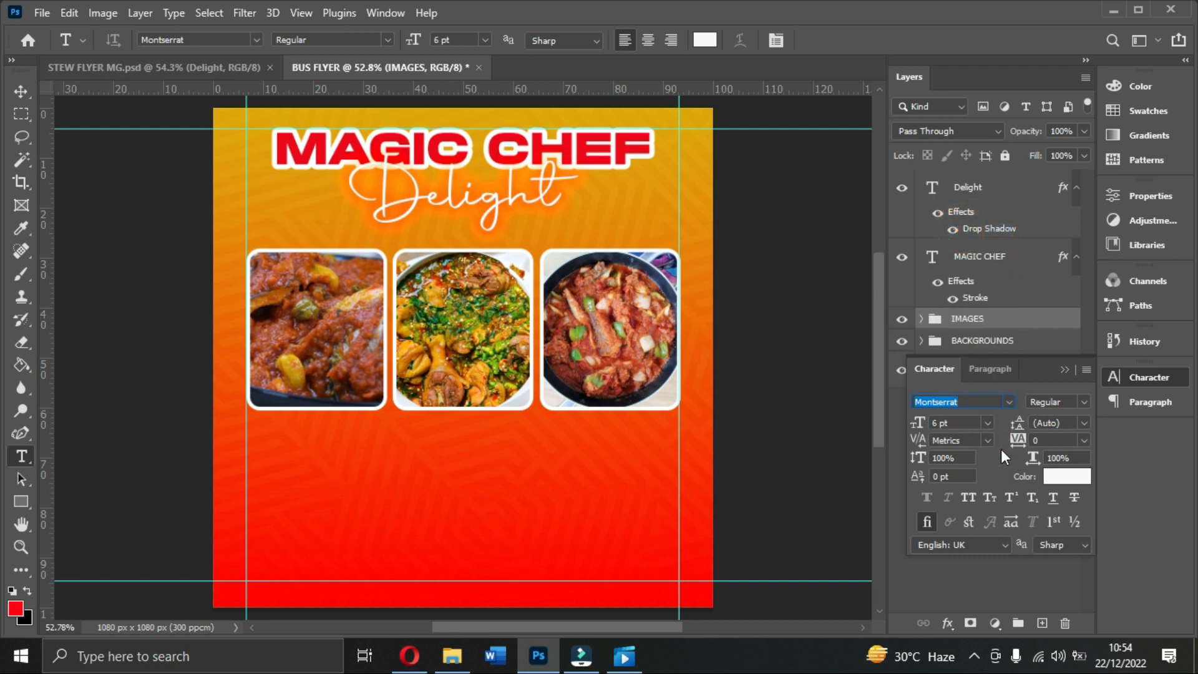
Step: Type 'We have all kinds of stews' below the photos and resize it to 3 pt
{"action": "left_click", "coordinate": [344, 481]}
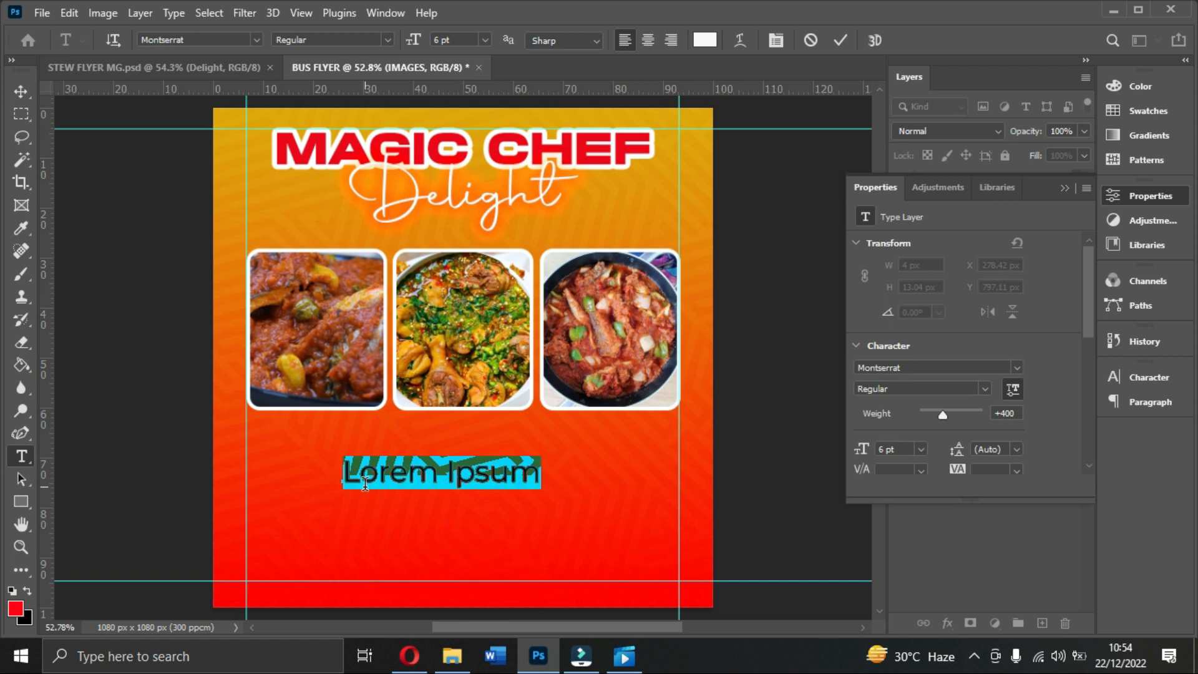
{"action": "type", "text": "We"}
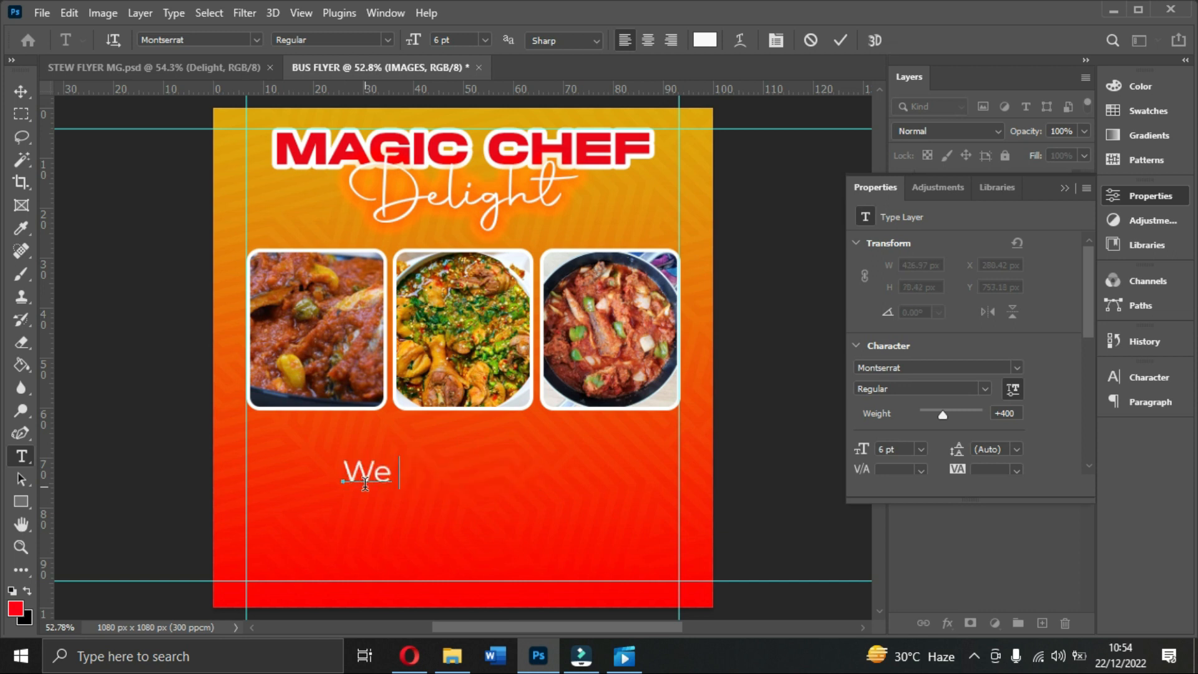
{"action": "type", "text": " have all kinds of"}
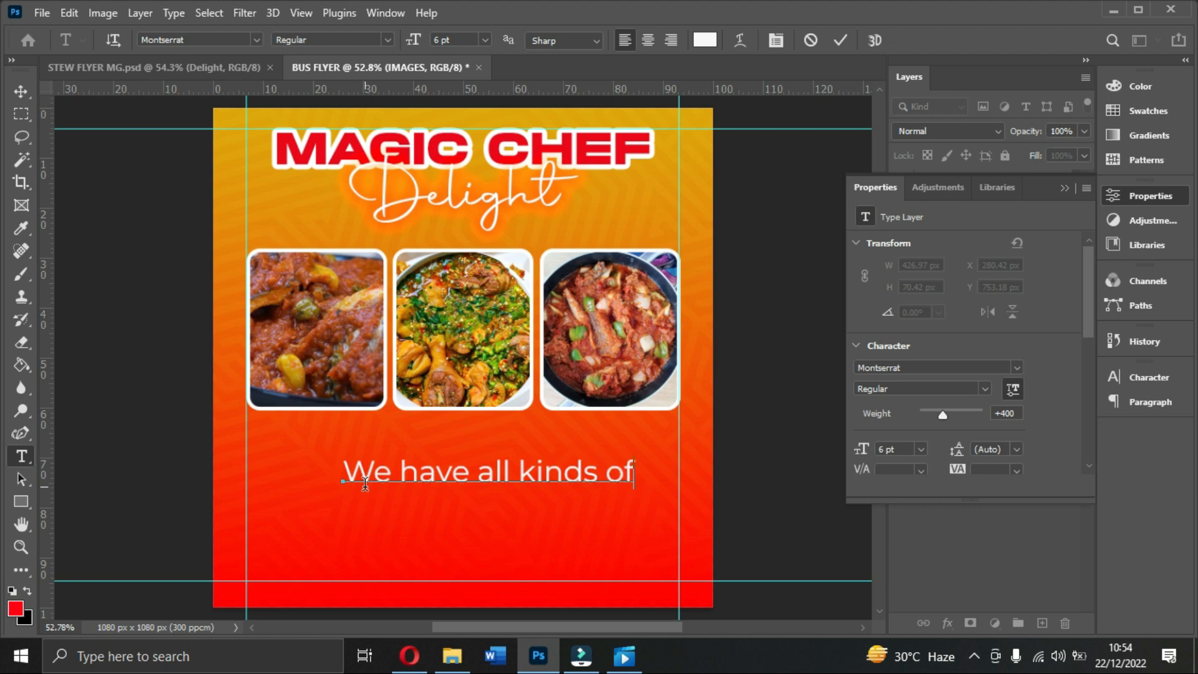
{"action": "type", "text": " stew"}
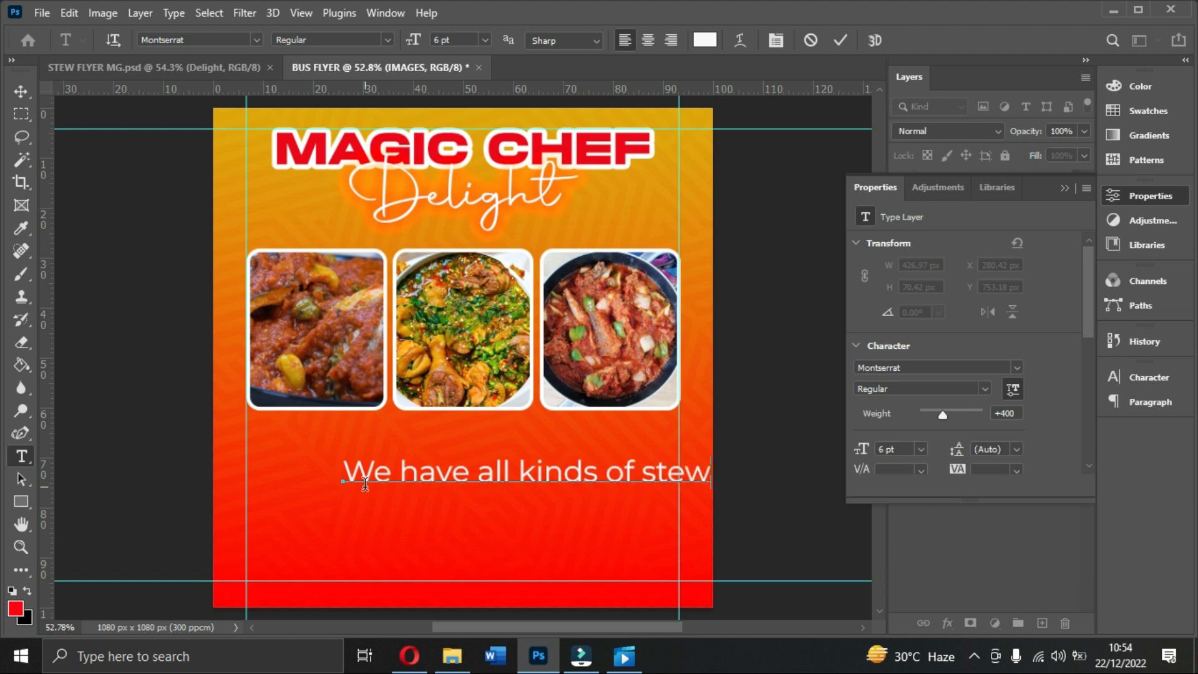
{"action": "left_click", "coordinate": [848, 41]}
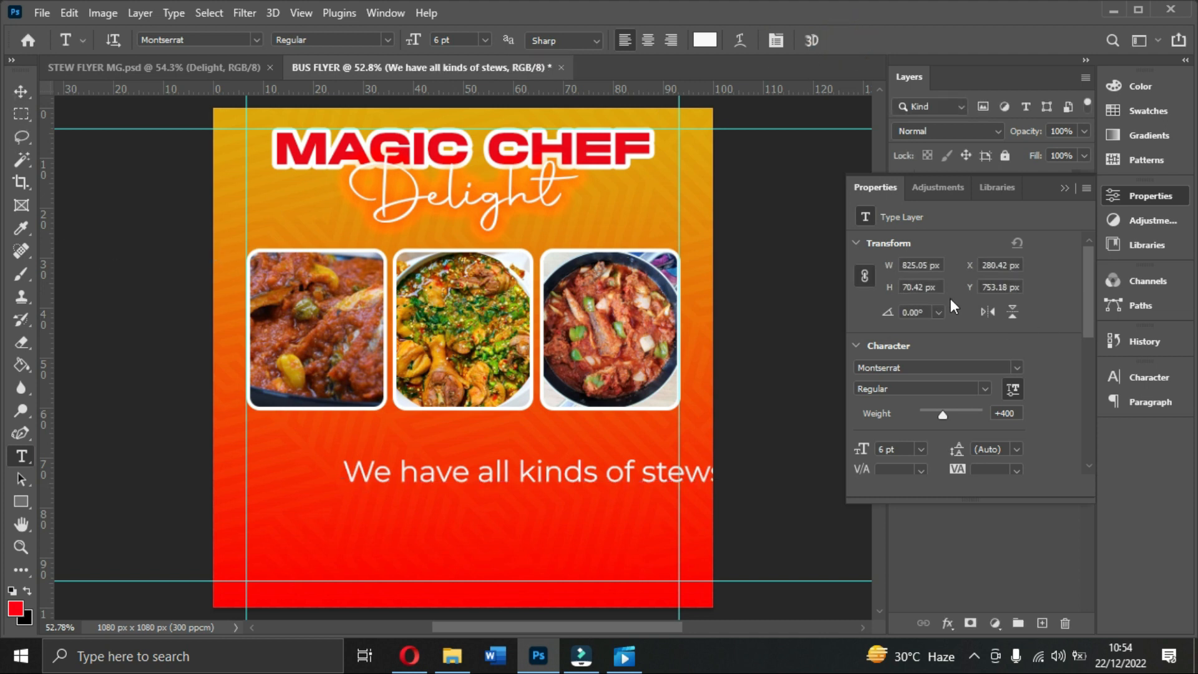
{"action": "scroll", "coordinate": [962, 392], "scroll_direction": "down", "scroll_amount": 3}
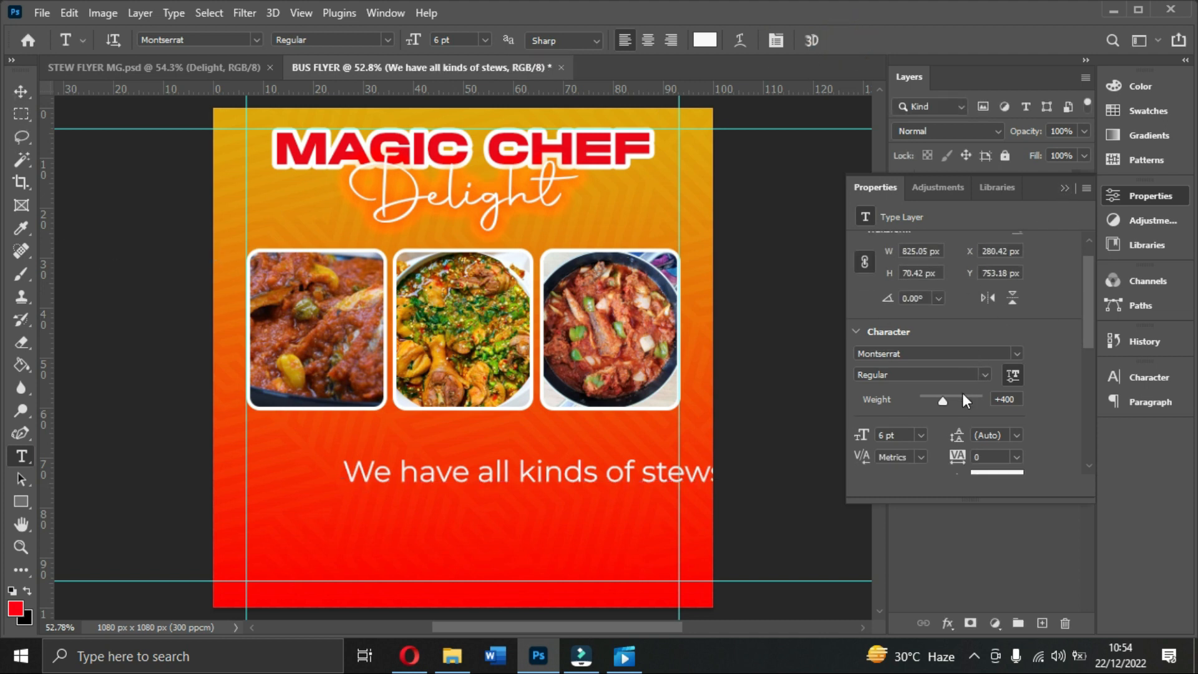
{"action": "double_click", "coordinate": [899, 379]}
{"action": "type", "text": "3"}
{"action": "key", "text": "Return"}
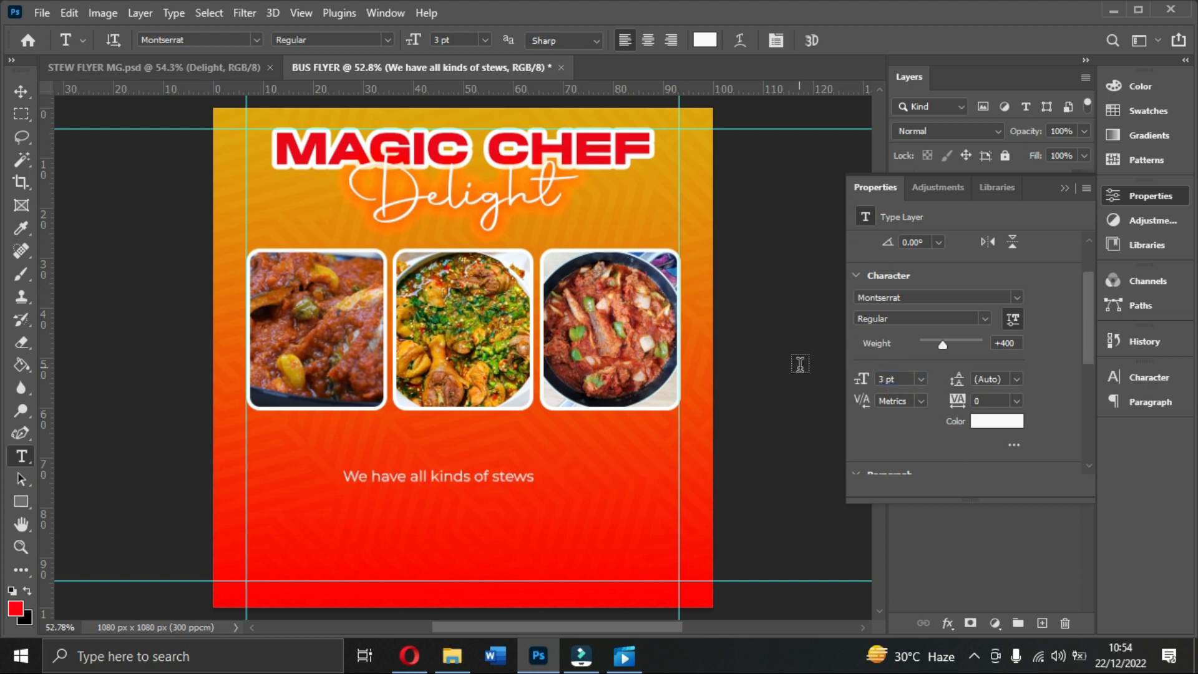
{"action": "left_click", "coordinate": [21, 91]}
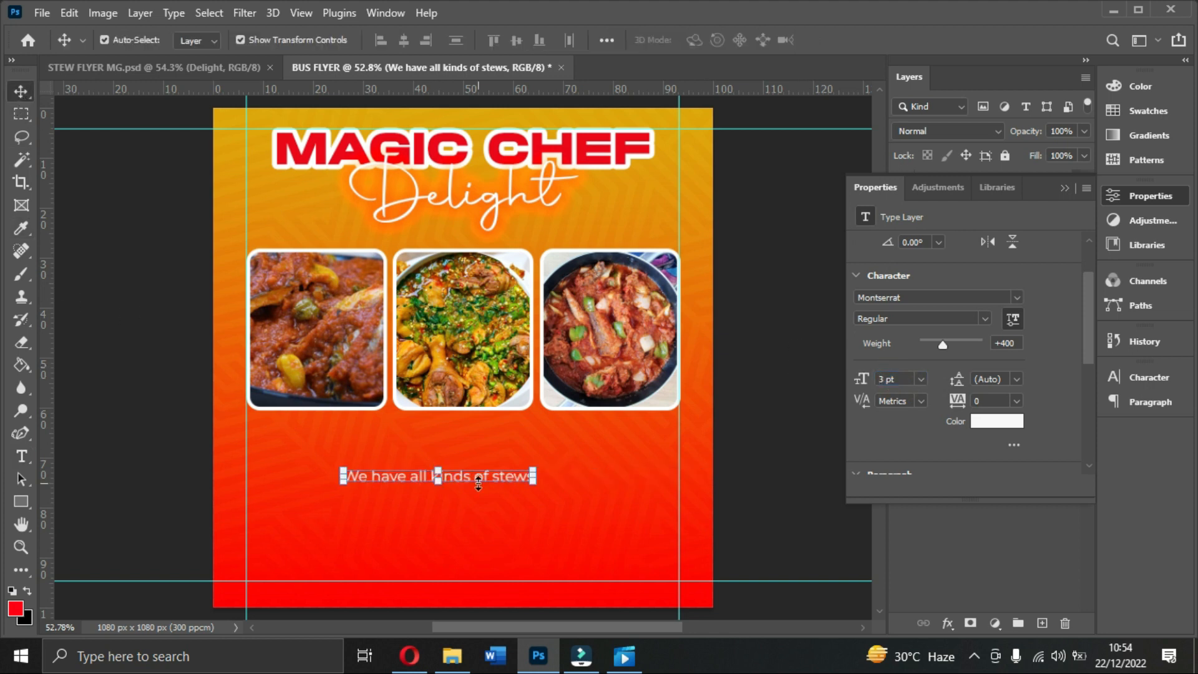
Step: Move the subtitle above the photos and centre it horizontally on the canvas
{"action": "left_click_drag", "start_coordinate": [480, 480], "coordinate": [493, 240]}
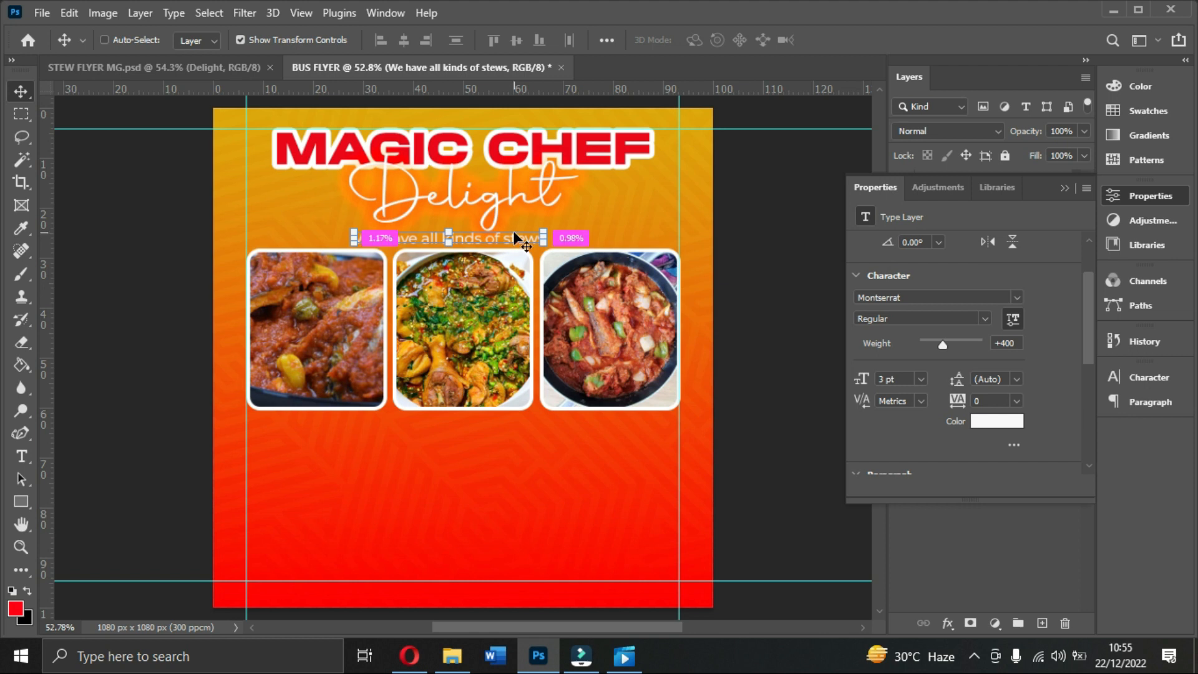
{"action": "key", "text": "ctrl+a"}
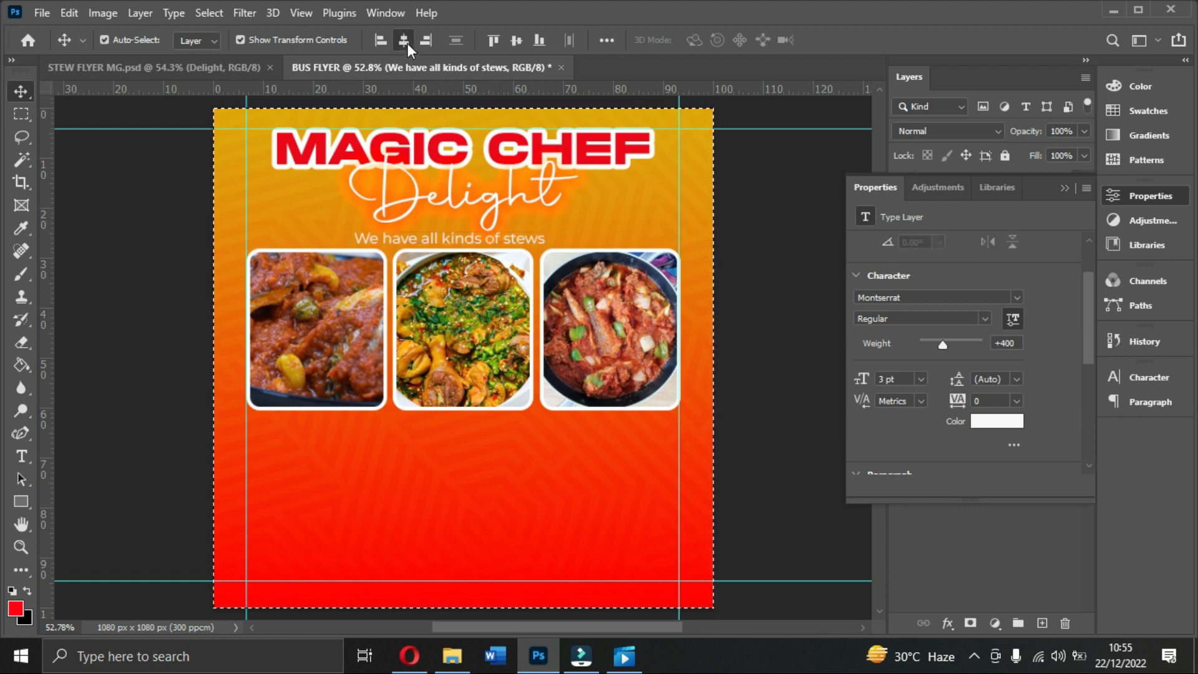
{"action": "left_click", "coordinate": [407, 43]}
{"action": "key", "text": "ctrl+d"}
{"action": "key", "text": "Up"}
{"action": "key", "text": "Up"}
{"action": "key", "text": "Up"}
{"action": "key", "text": "Up"}
{"action": "key", "text": "Up"}
{"action": "key", "text": "Up"}
{"action": "key", "text": "Up"}
{"action": "key", "text": "Up"}
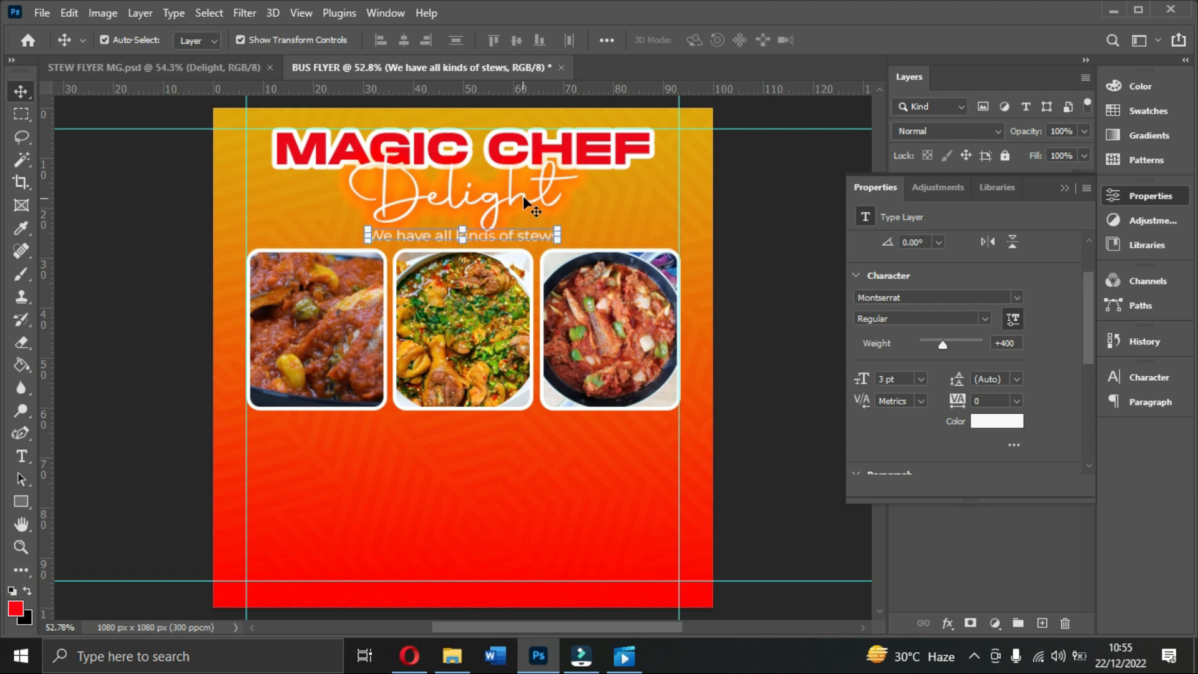
Step: Nudge the food photos and subtitle down, then view the STEW FLYER MG reference
{"action": "left_click", "coordinate": [1065, 188]}
{"action": "left_click", "coordinate": [966, 355]}
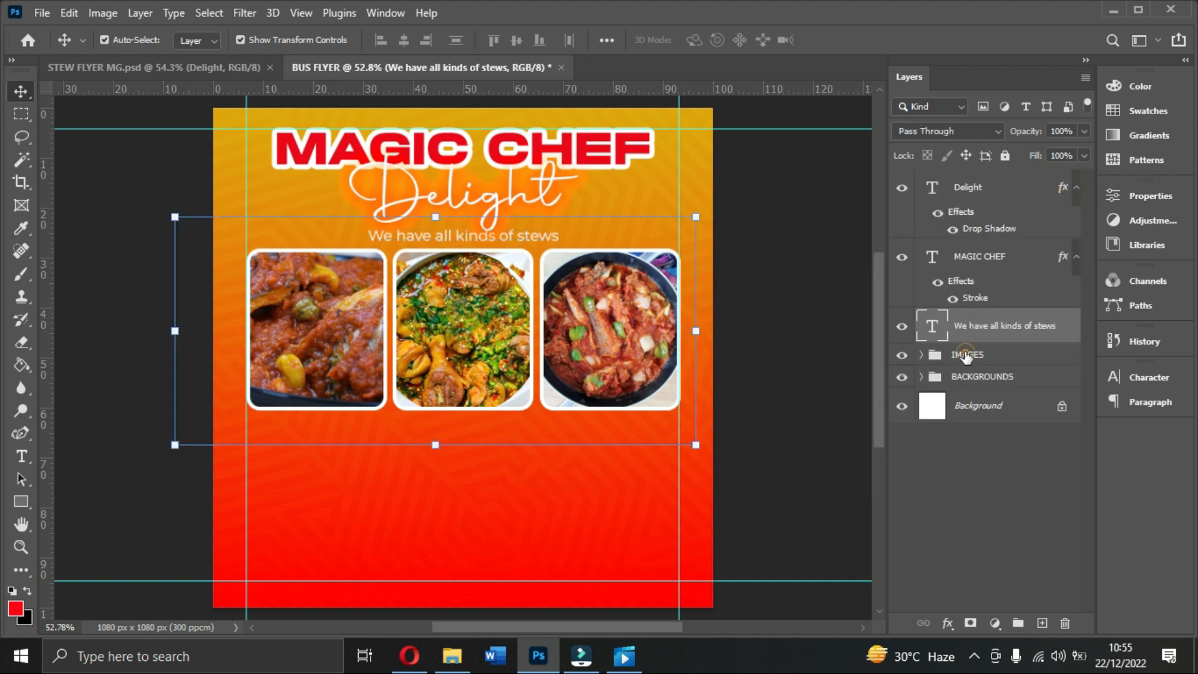
{"action": "key", "text": "Down"}
{"action": "key", "text": "Down"}
{"action": "key", "text": "Down"}
{"action": "key", "text": "Down"}
{"action": "key", "text": "Down"}
{"action": "key", "text": "Down"}
{"action": "key", "text": "Down"}
{"action": "key", "text": "Down"}
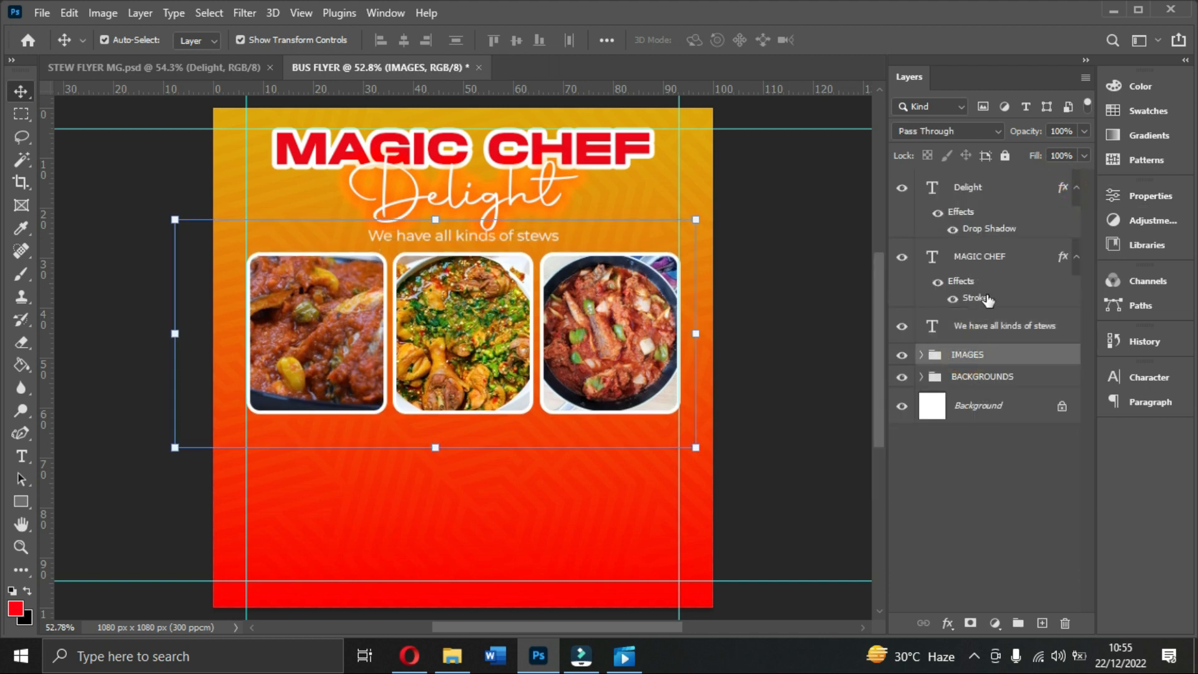
{"action": "left_click", "coordinate": [979, 327]}
{"action": "key", "text": "Down"}
{"action": "key", "text": "Down"}
{"action": "key", "text": "Down"}
{"action": "key", "text": "Down"}
{"action": "key", "text": "Down"}
{"action": "key", "text": "Down"}
{"action": "key", "text": "Down"}
{"action": "key", "text": "Down"}
{"action": "key", "text": "Down"}
{"action": "key", "text": "Down"}
{"action": "key", "text": "Down"}
{"action": "key", "text": "Down"}
{"action": "key", "text": "Down"}
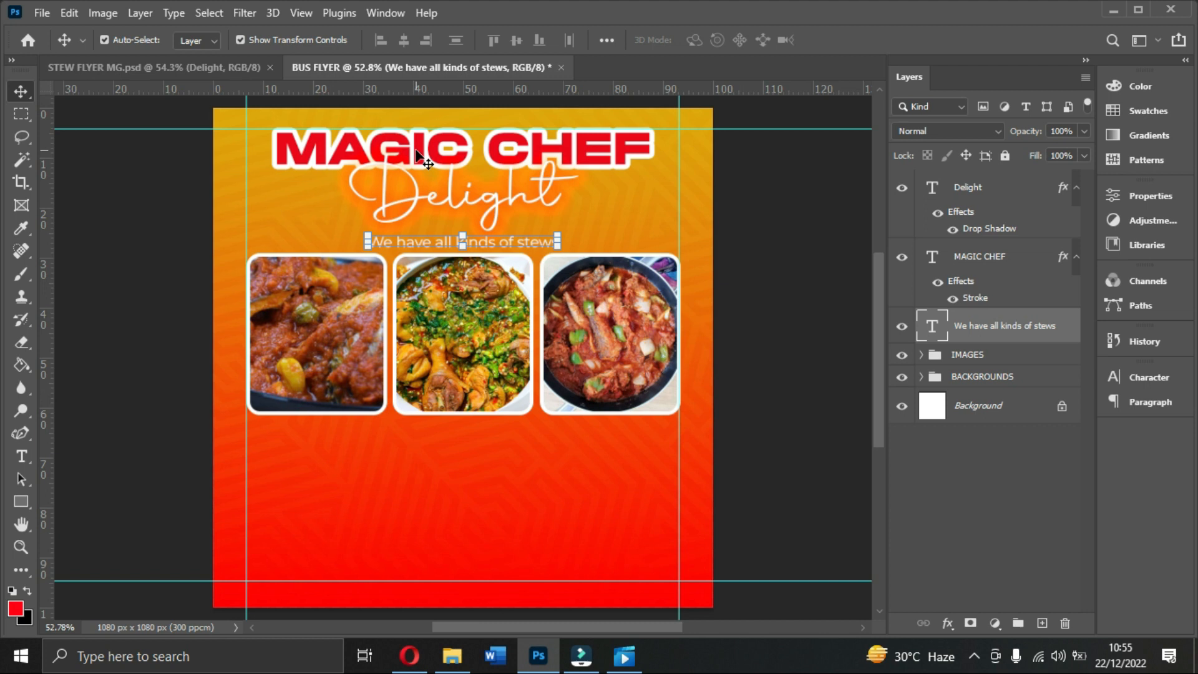
{"action": "left_click", "coordinate": [167, 62]}
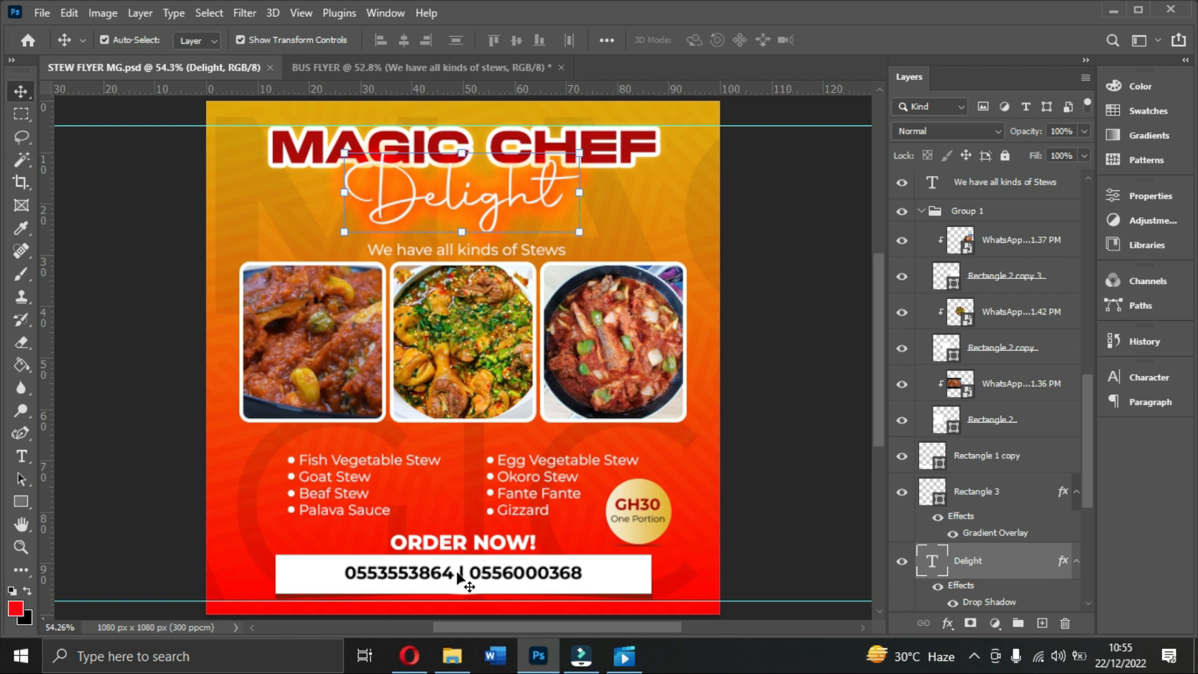
Step: Bring the BUS FLYER.psd document to the front
{"action": "left_click", "coordinate": [422, 68]}
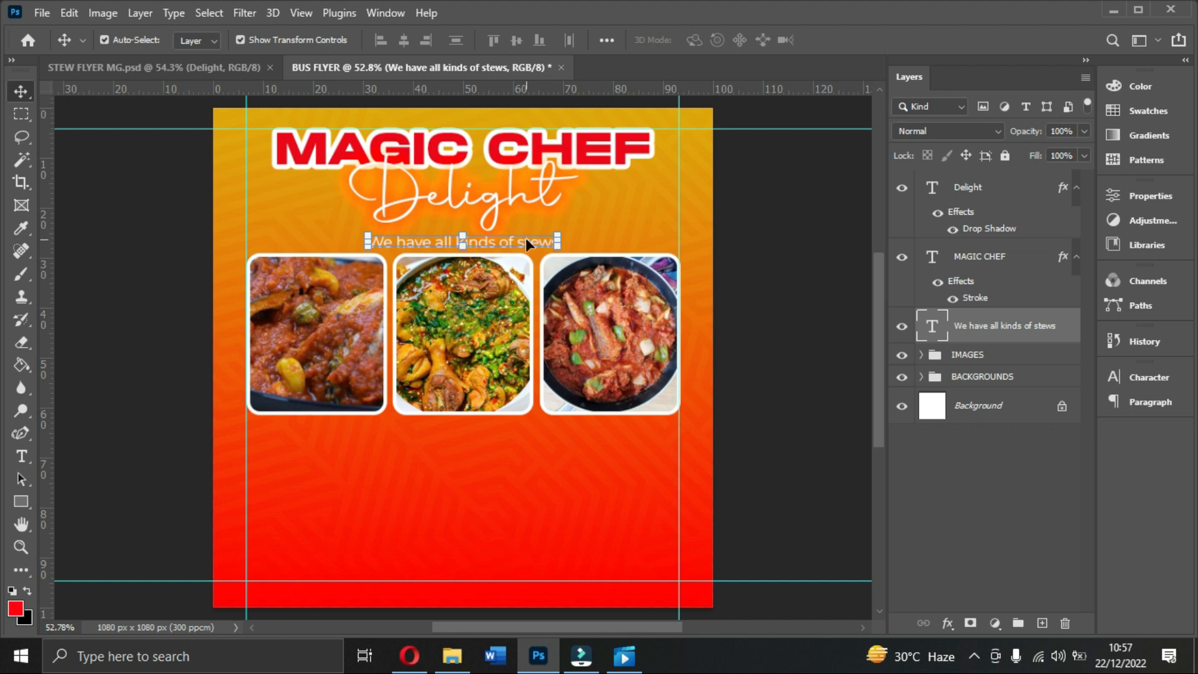
Step: Copy the subtitle below the photos and retype it as Vegetable stew, Beaf stew, Goat stew, Palave sauce
{"action": "key", "text": "ctrl+j"}
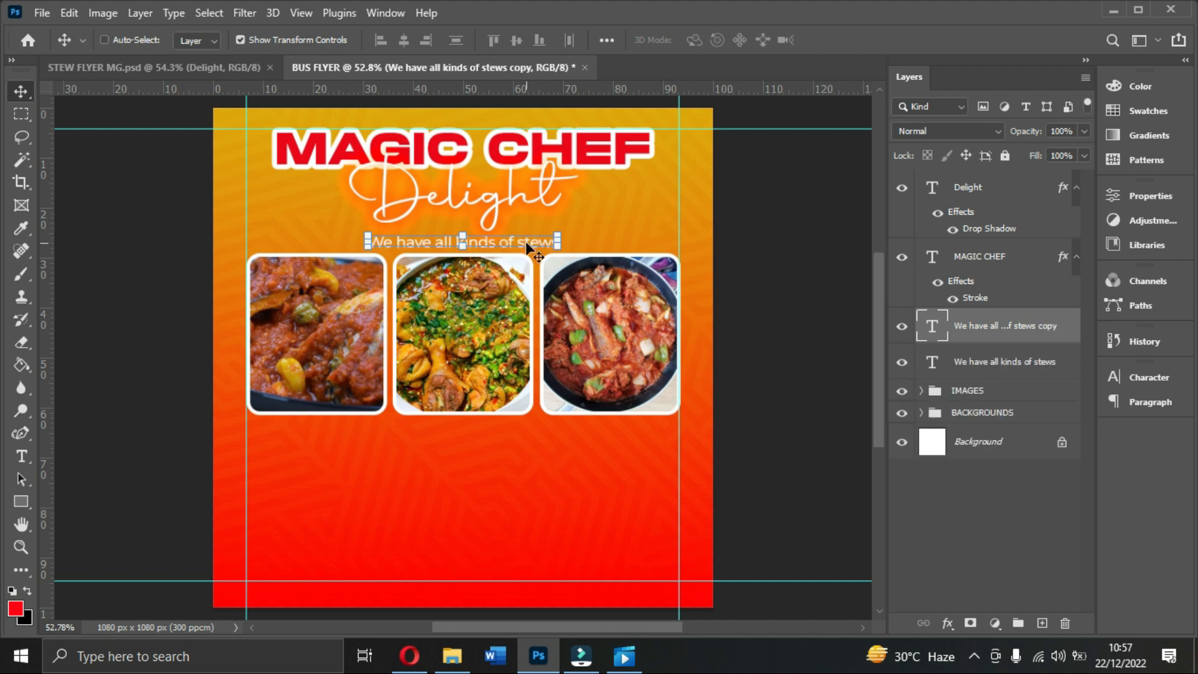
{"action": "left_click_drag", "start_coordinate": [517, 241], "coordinate": [438, 470]}
{"action": "double_click", "coordinate": [441, 467]}
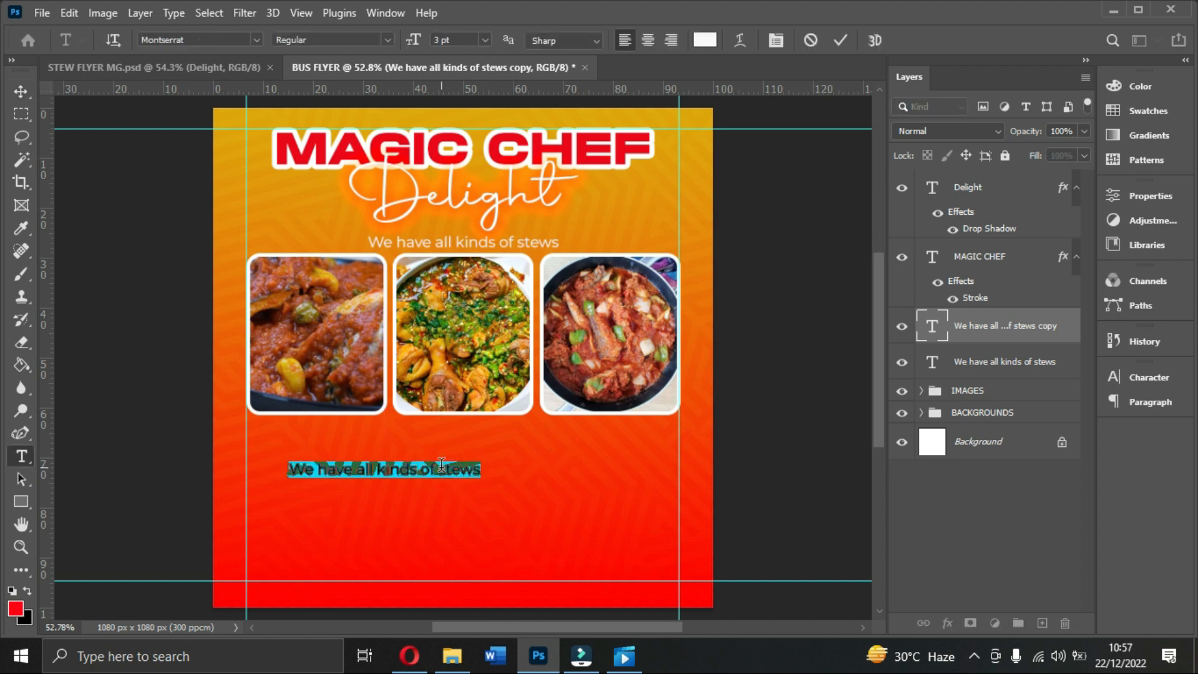
{"action": "type", "text": "We"}
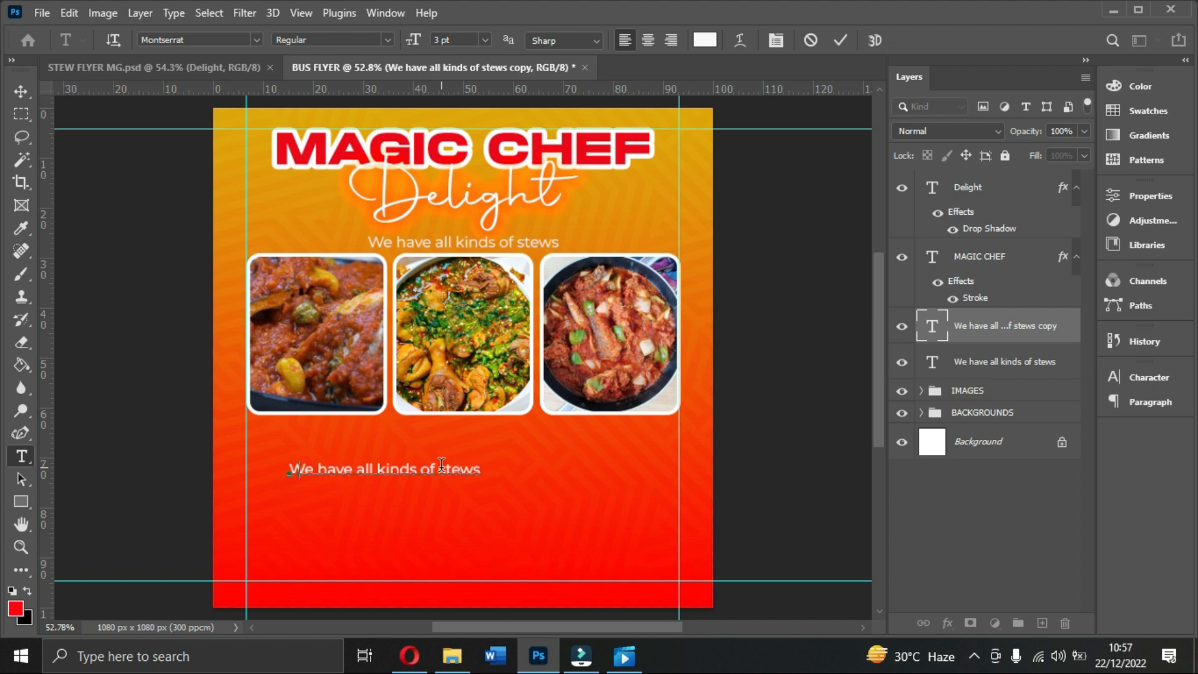
{"action": "type", "text": "getable stew"}
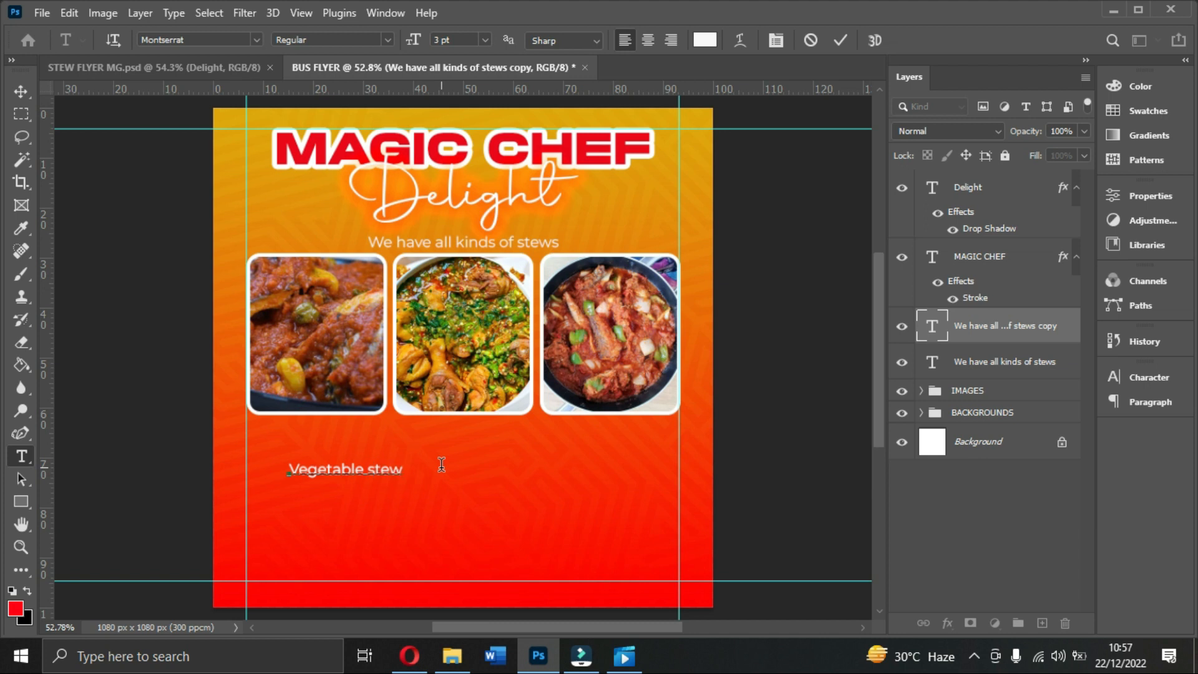
{"action": "type", "text": "Beaf st"}
{"action": "type", "text": "ew "}
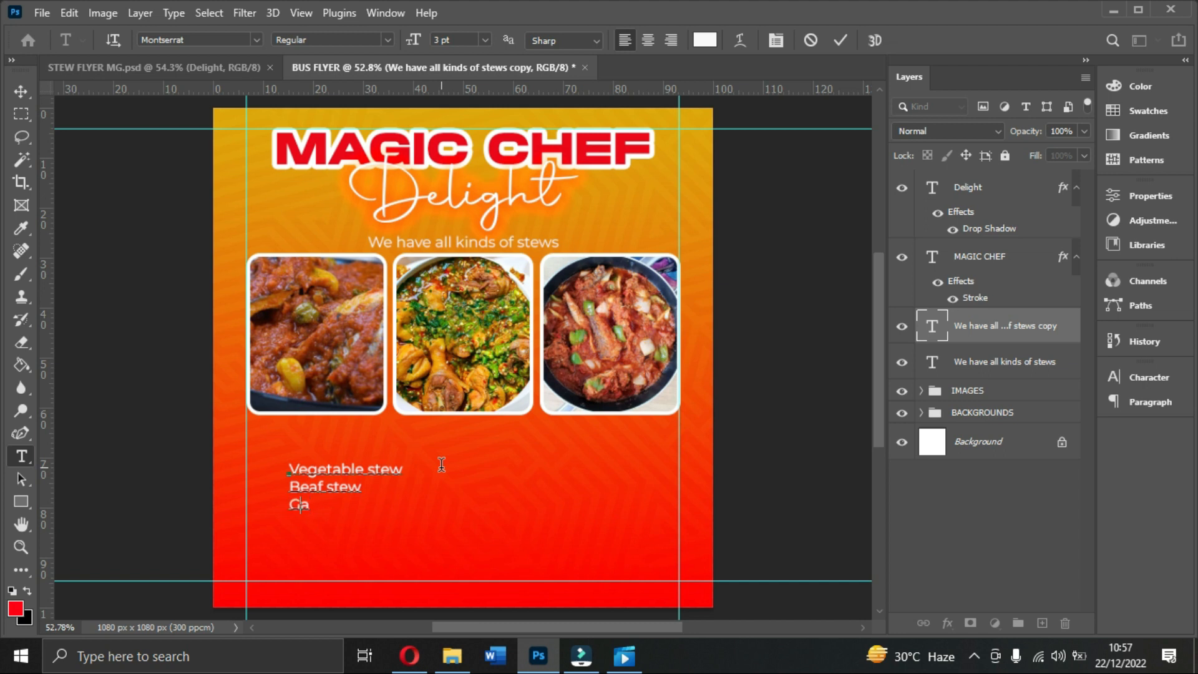
{"action": "type", "text": "Goat stew Pala"}
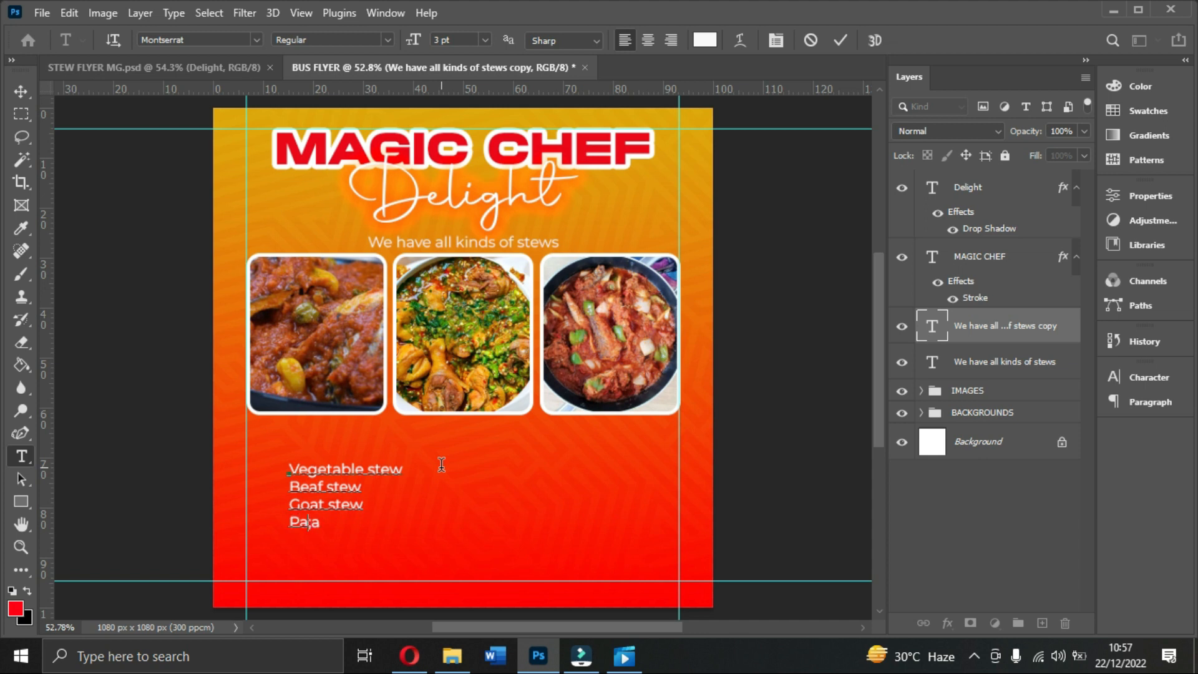
{"action": "type", "text": "ve so"}
{"action": "key", "text": "BackSpace"}
{"action": "type", "text": "auce"}
{"action": "left_click", "coordinate": [841, 40]}
Step: Shift the stew list right, duplicate it as a second column, and view the STEW FLYER MG reference
{"action": "key", "text": "v"}
{"action": "left_click_drag", "start_coordinate": [350, 485], "coordinate": [577, 490]}
{"action": "key", "text": "ctrl+j"}
{"action": "left_click", "coordinate": [576, 497]}
{"action": "left_click", "coordinate": [174, 69]}
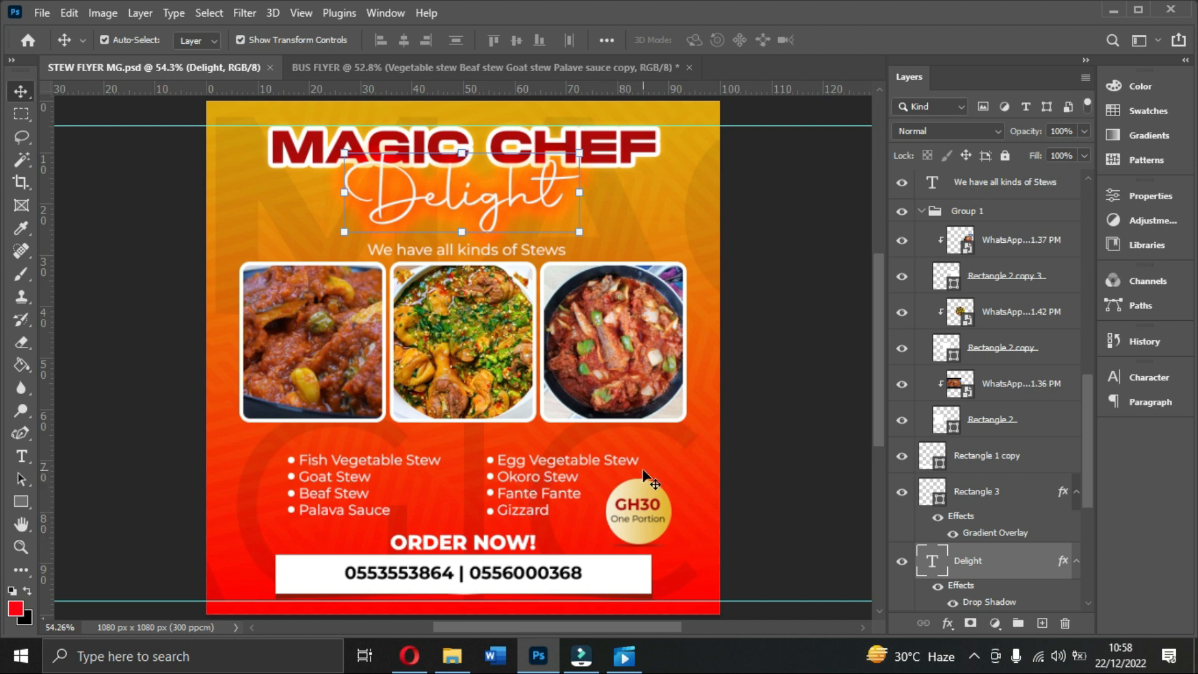
Step: In BUS FLYER, retype the copied list as Egg Vegetable stew, Okro stew and Fante fante
{"action": "left_click", "coordinate": [474, 67]}
{"action": "double_click", "coordinate": [556, 466]}
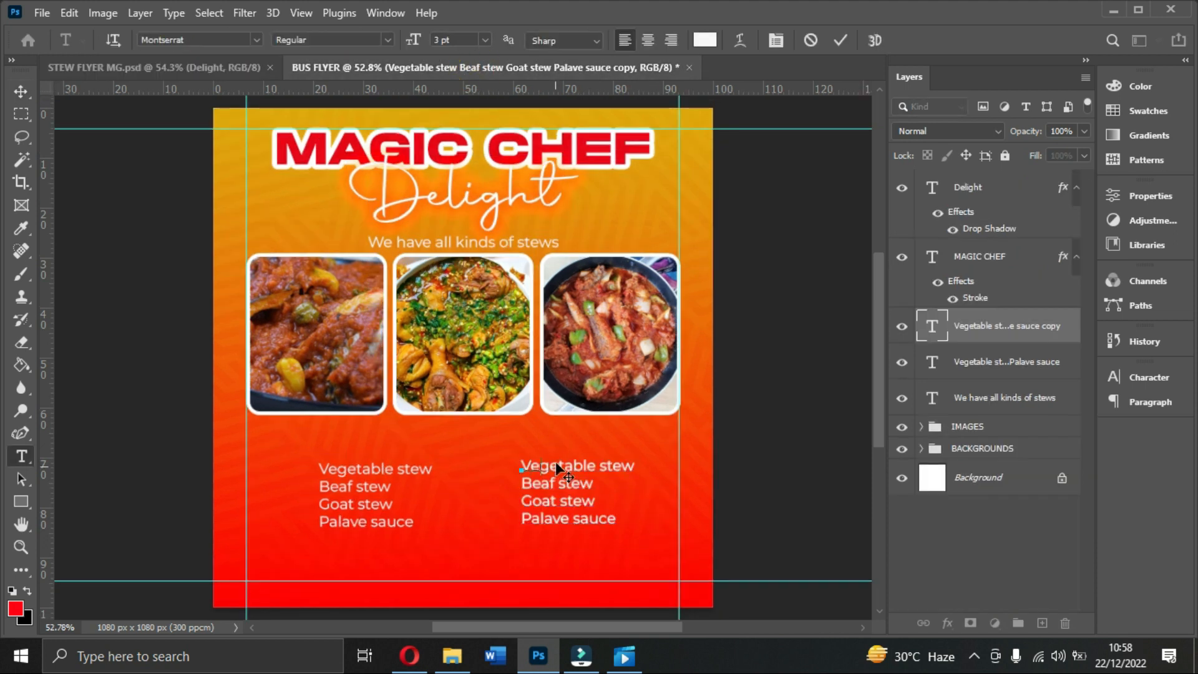
{"action": "type", "text": "Egg"}
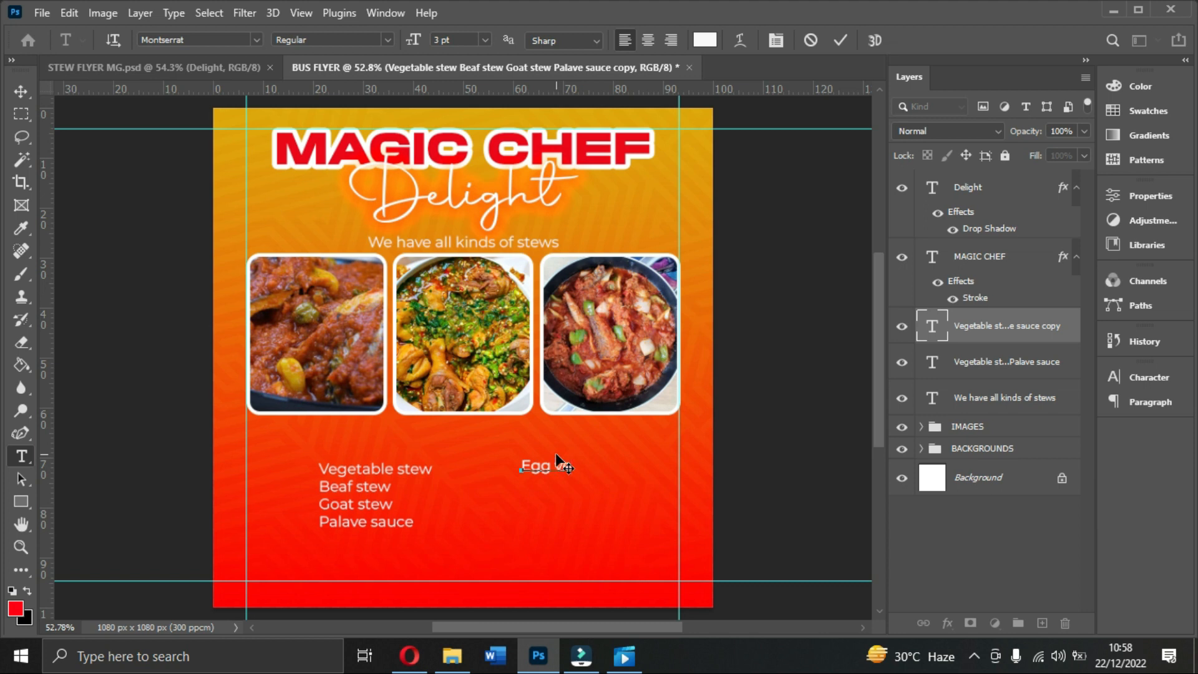
{"action": "type", "text": " Vegetable stew"}
{"action": "key", "text": "Return"}
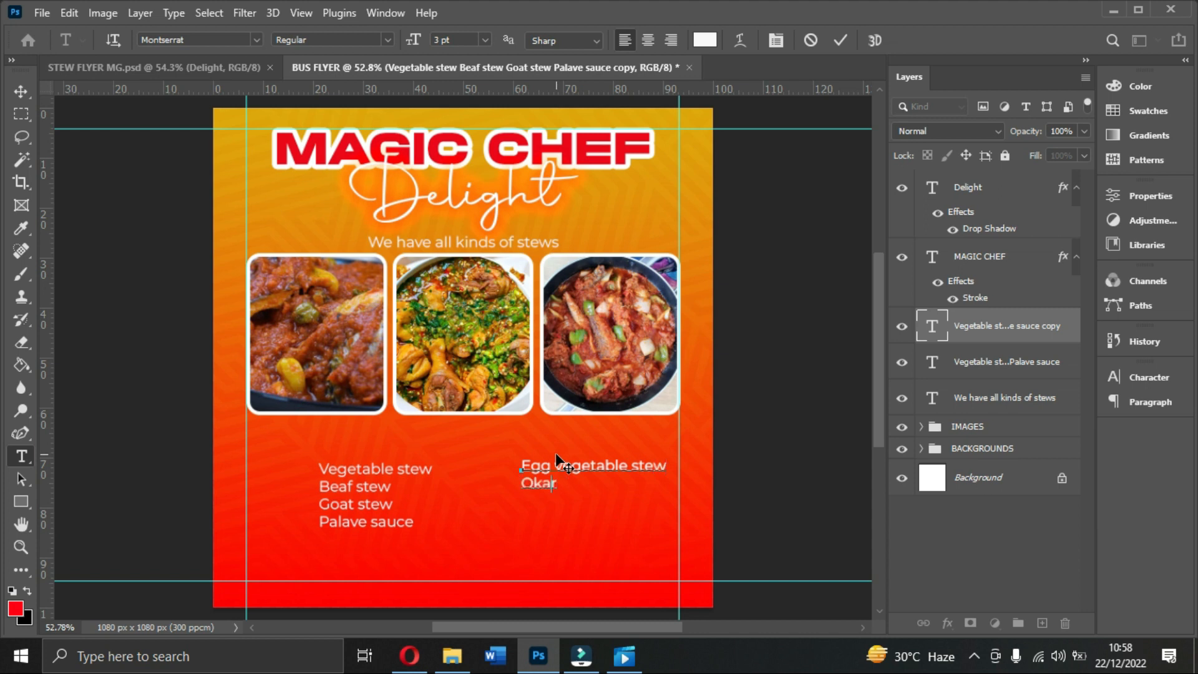
{"action": "type", "text": "Okro ste"}
{"action": "key", "text": "BackSpace"}
{"action": "key", "text": "BackSpace"}
{"action": "type", "text": "ante fante"}
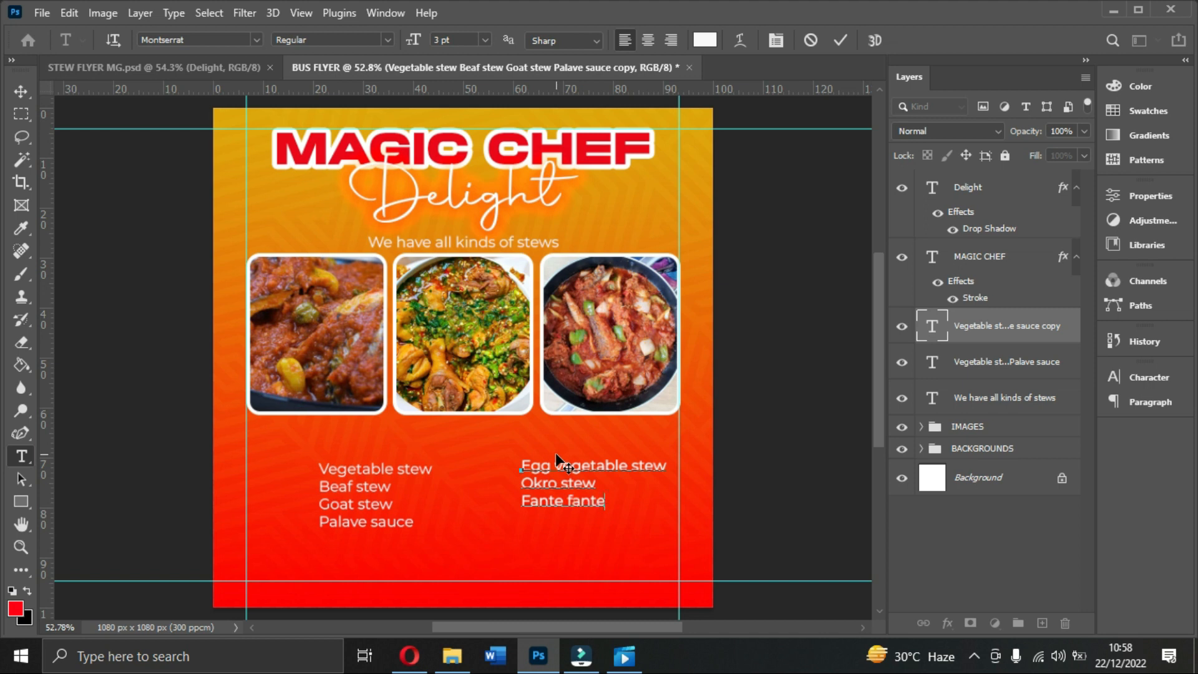
Step: Compare with the reference, add a line after Fante fante, and nudge the column into alignment
{"action": "left_click", "coordinate": [161, 74]}
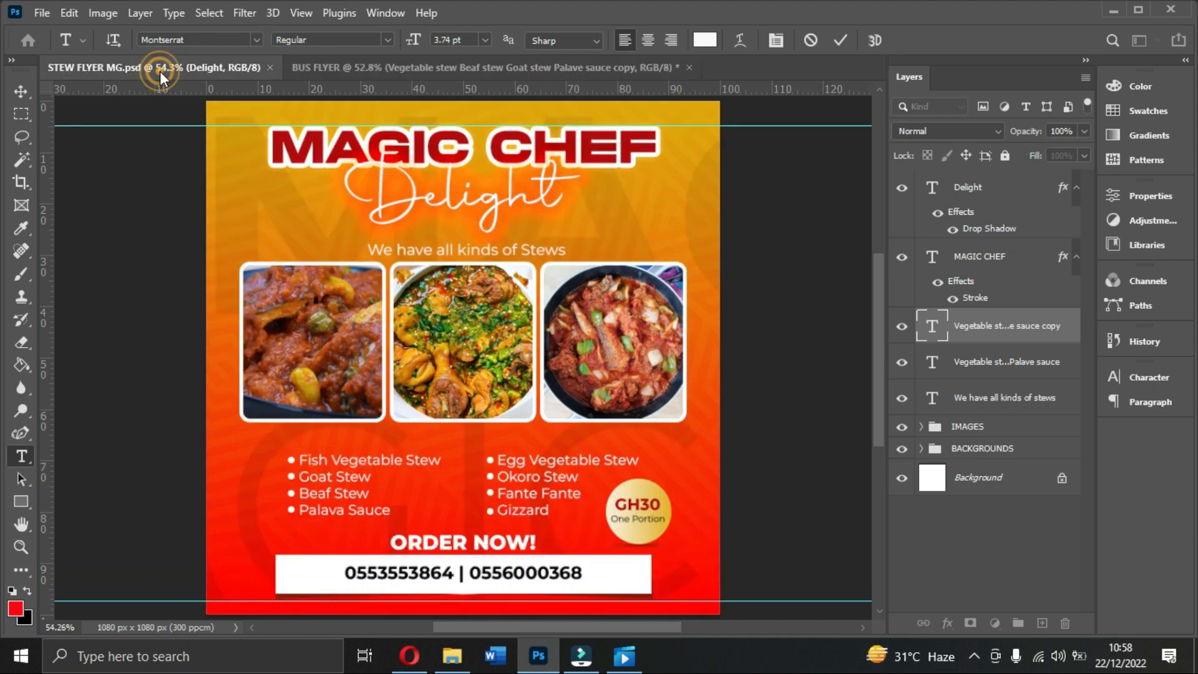
{"action": "left_click", "coordinate": [500, 69]}
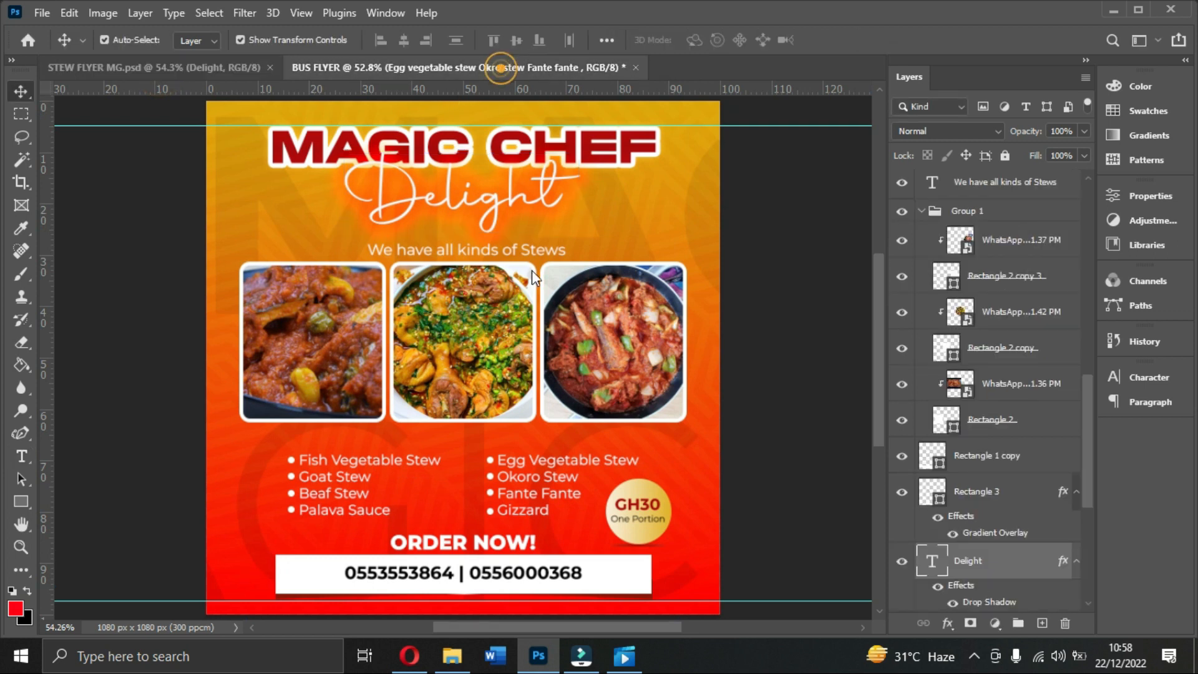
{"action": "double_click", "coordinate": [608, 501]}
{"action": "left_click", "coordinate": [608, 502]}
{"action": "key", "text": "Return"}
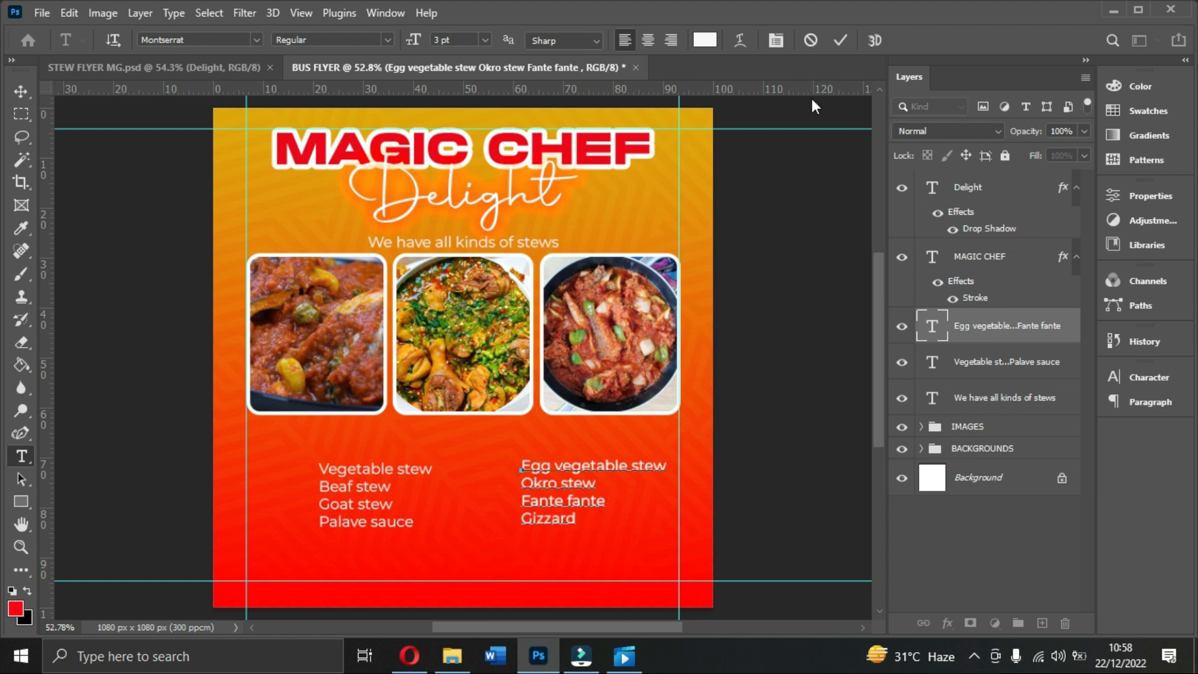
{"action": "left_click", "coordinate": [840, 40]}
{"action": "key", "text": "v"}
{"action": "left_click_drag", "start_coordinate": [549, 503], "coordinate": [552, 505]}
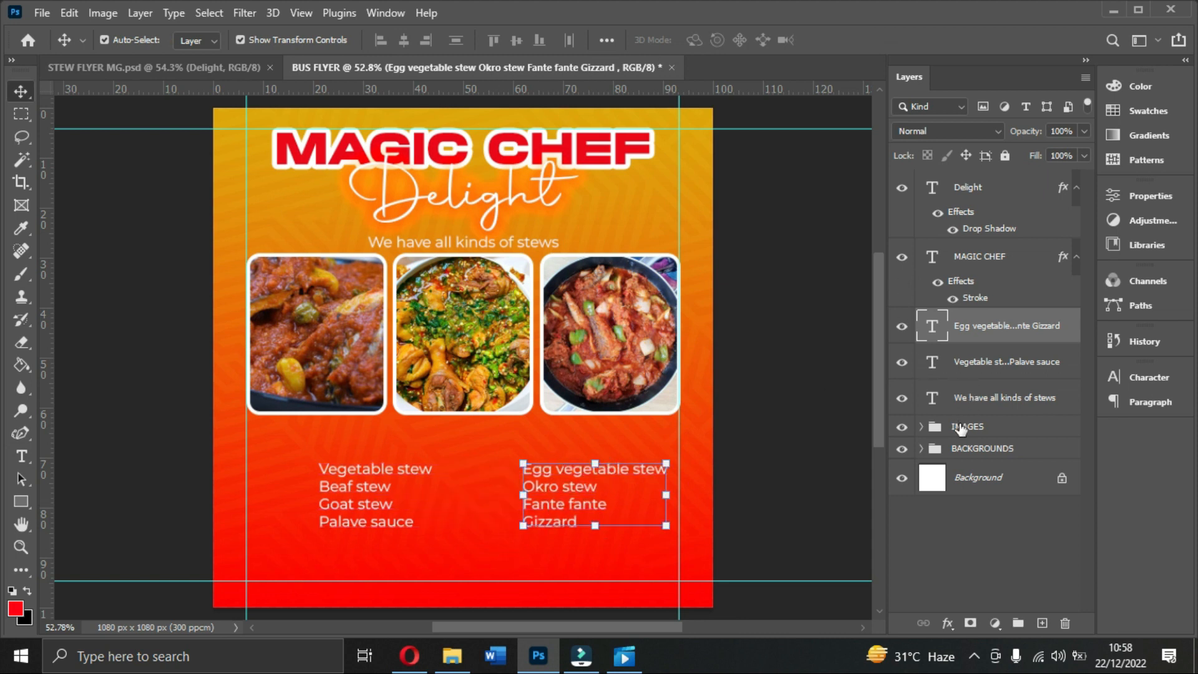
Step: Draw a wide white-filled rectangle bar near the bottom of the flyer
{"action": "left_click", "coordinate": [961, 426]}
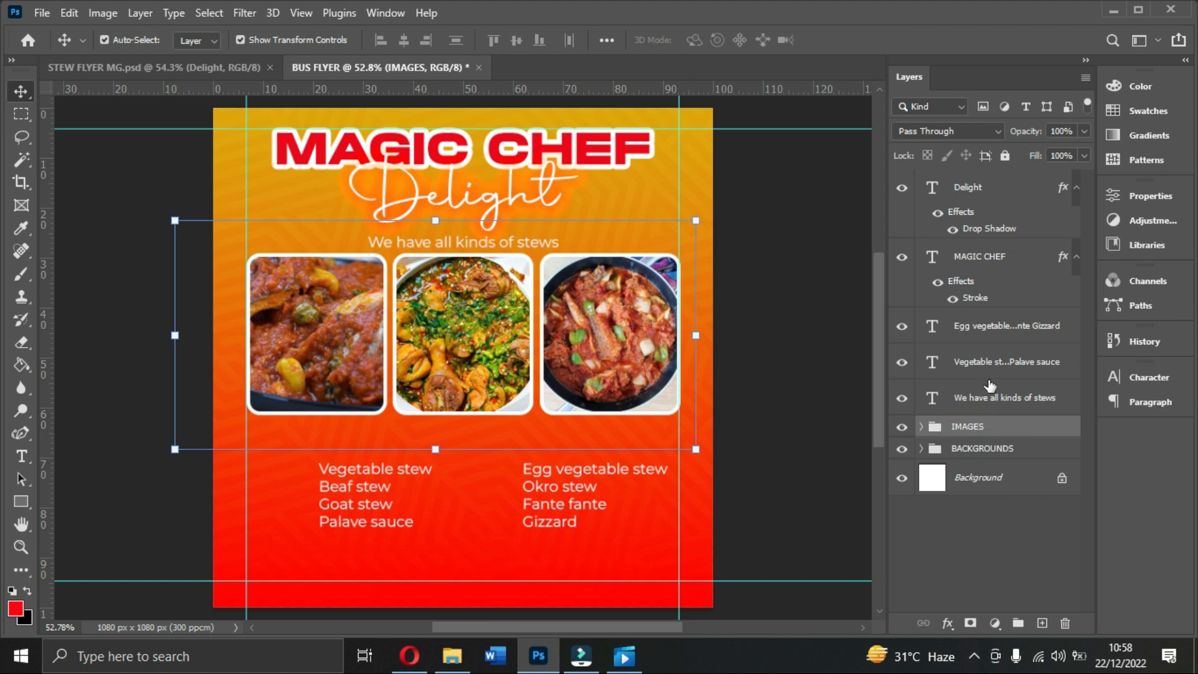
{"action": "left_click", "coordinate": [21, 501]}
{"action": "left_click_drag", "start_coordinate": [302, 550], "coordinate": [618, 580]}
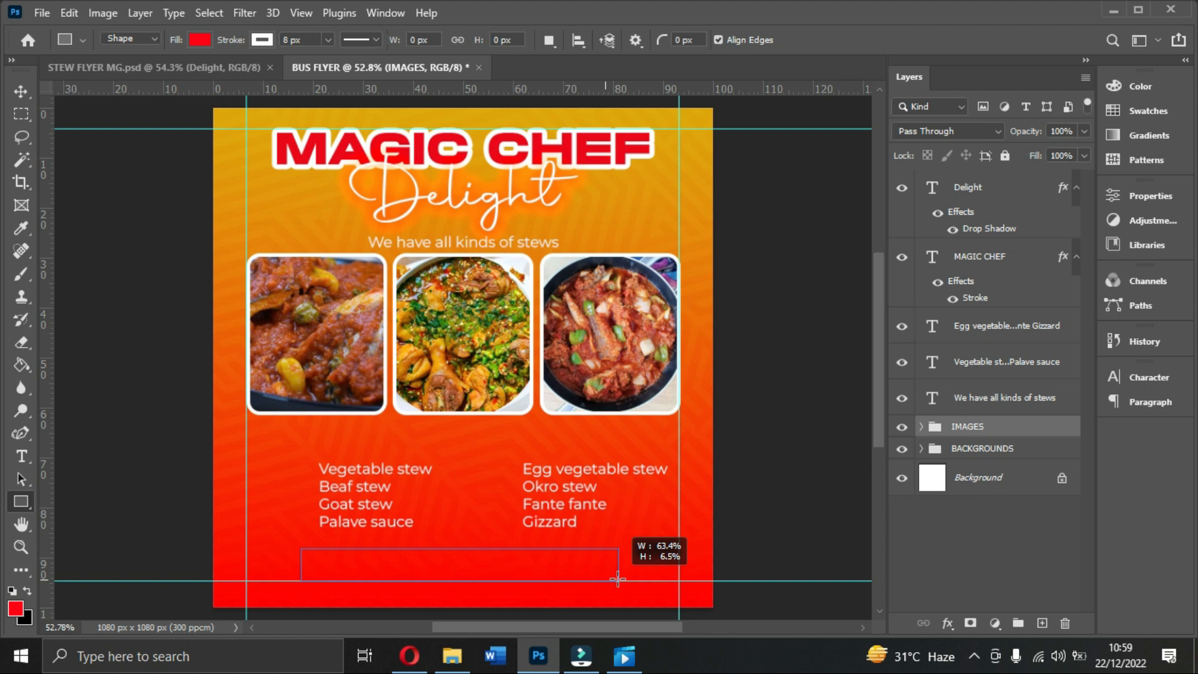
{"action": "left_click_drag", "start_coordinate": [618, 580], "coordinate": [603, 579]}
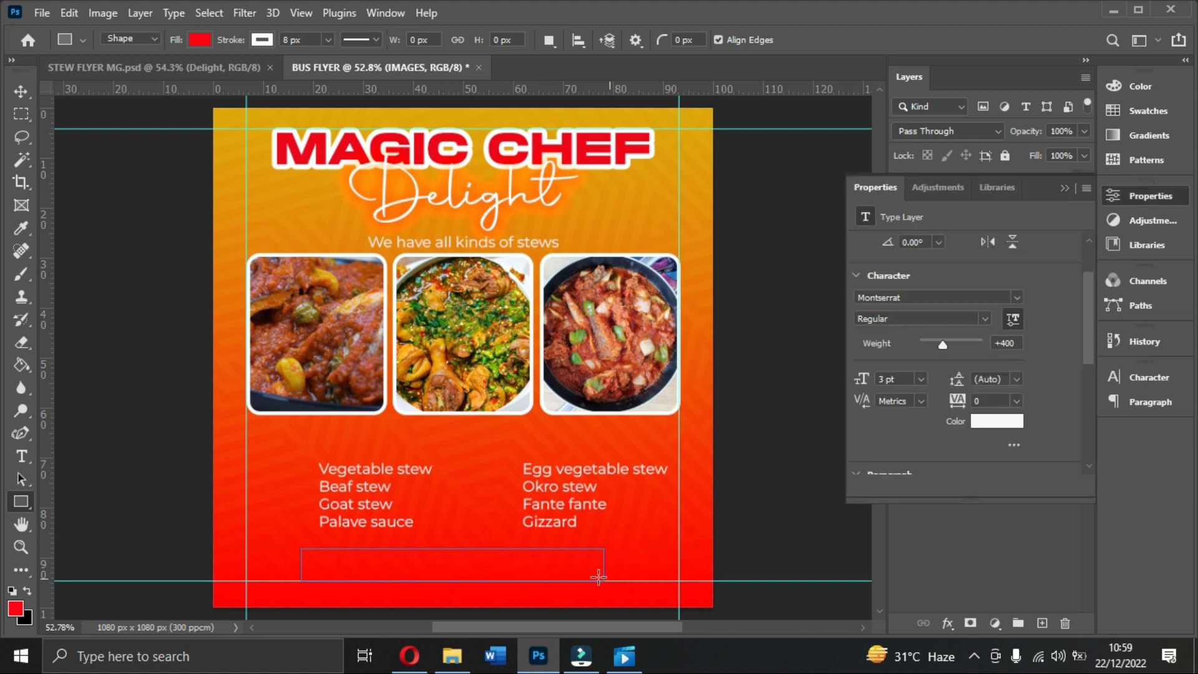
{"action": "left_click", "coordinate": [196, 38]}
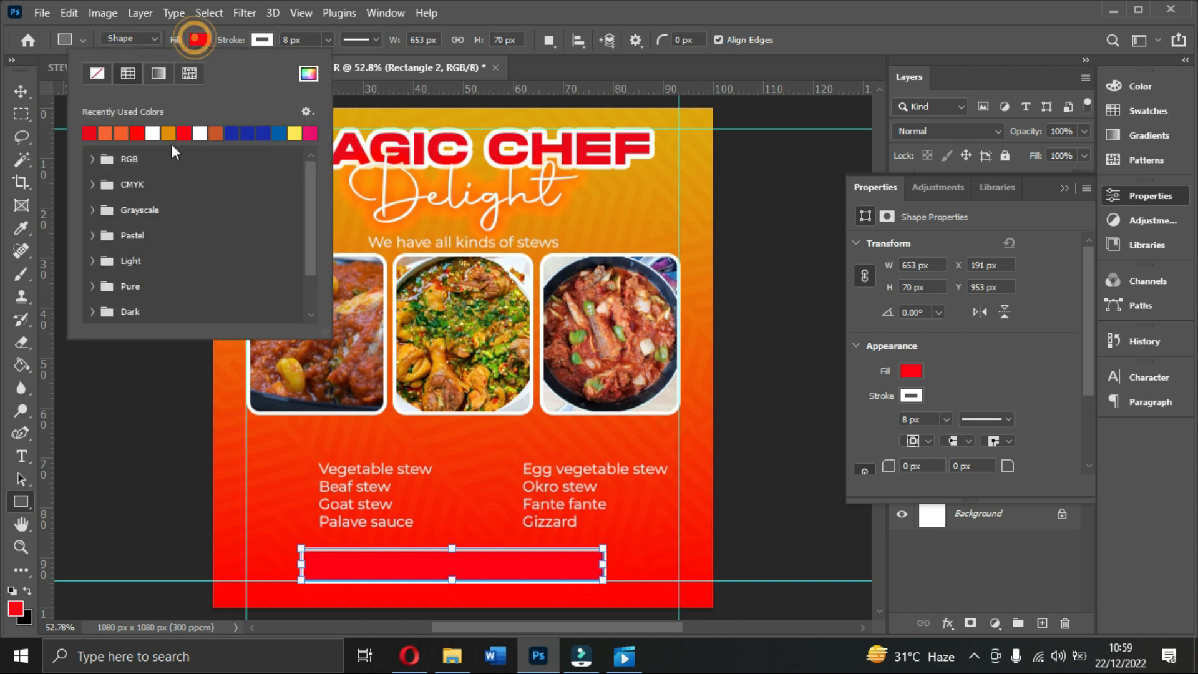
{"action": "left_click", "coordinate": [153, 132]}
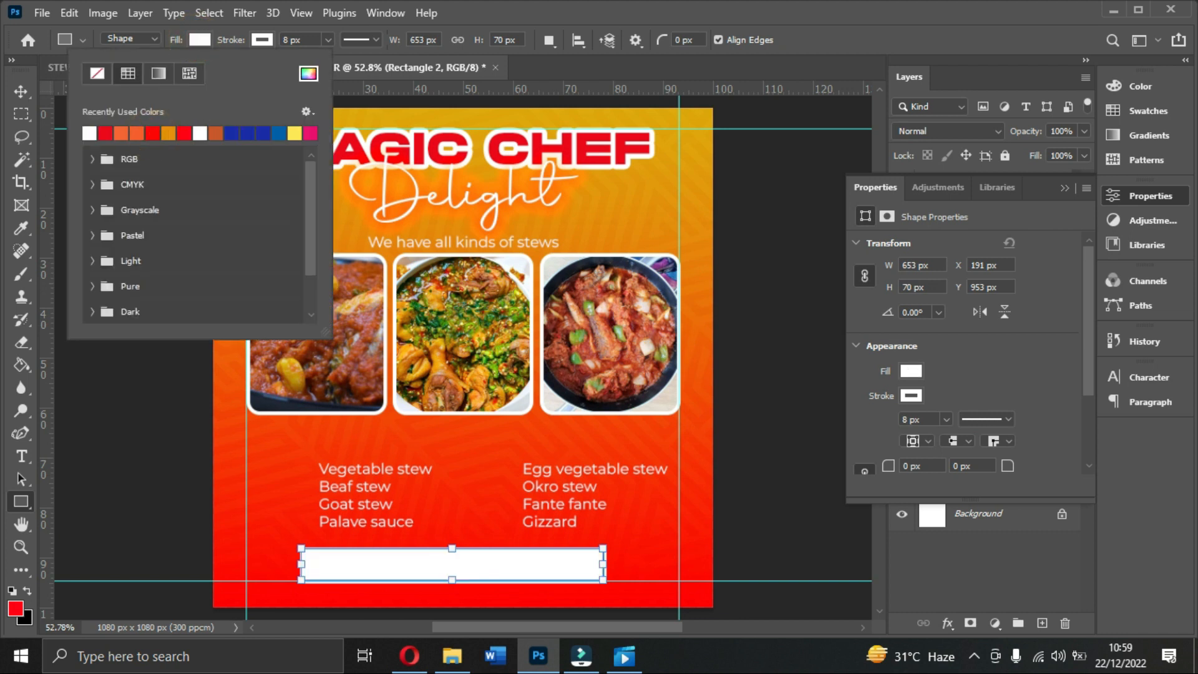
{"action": "left_click", "coordinate": [12, 91]}
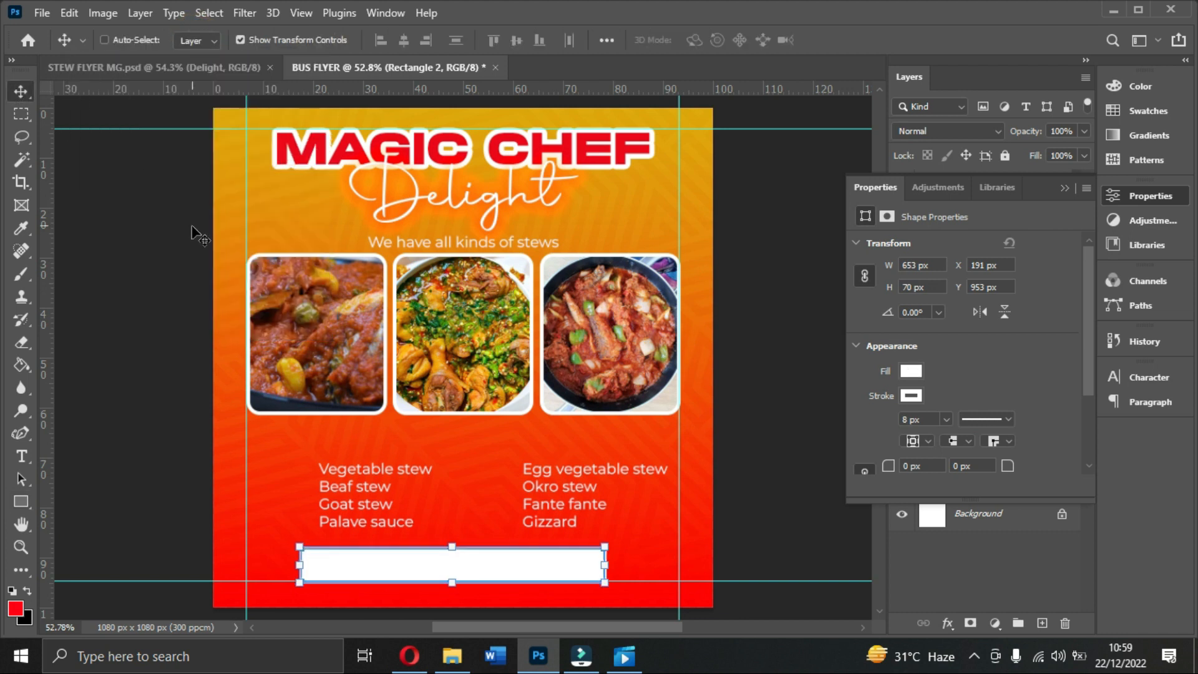
Step: Centre the white bar horizontally on the canvas and move the left menu list slightly up
{"action": "key", "text": "ctrl+a"}
{"action": "left_click", "coordinate": [403, 41]}
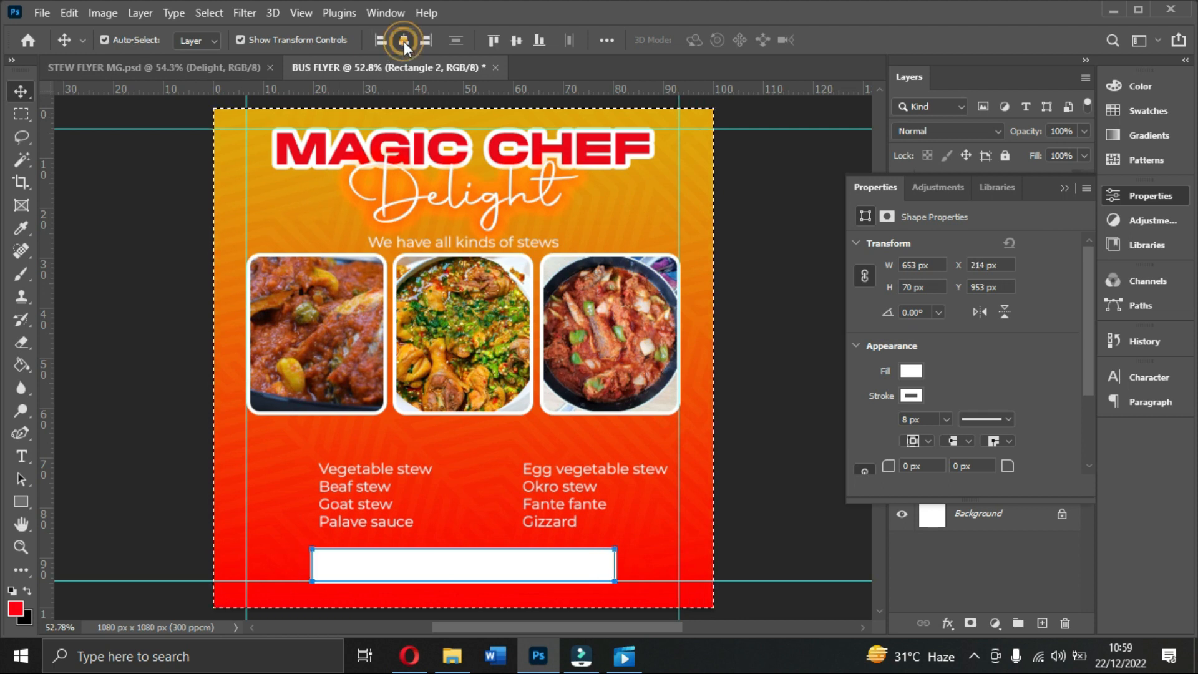
{"action": "key", "text": "ctrl+d"}
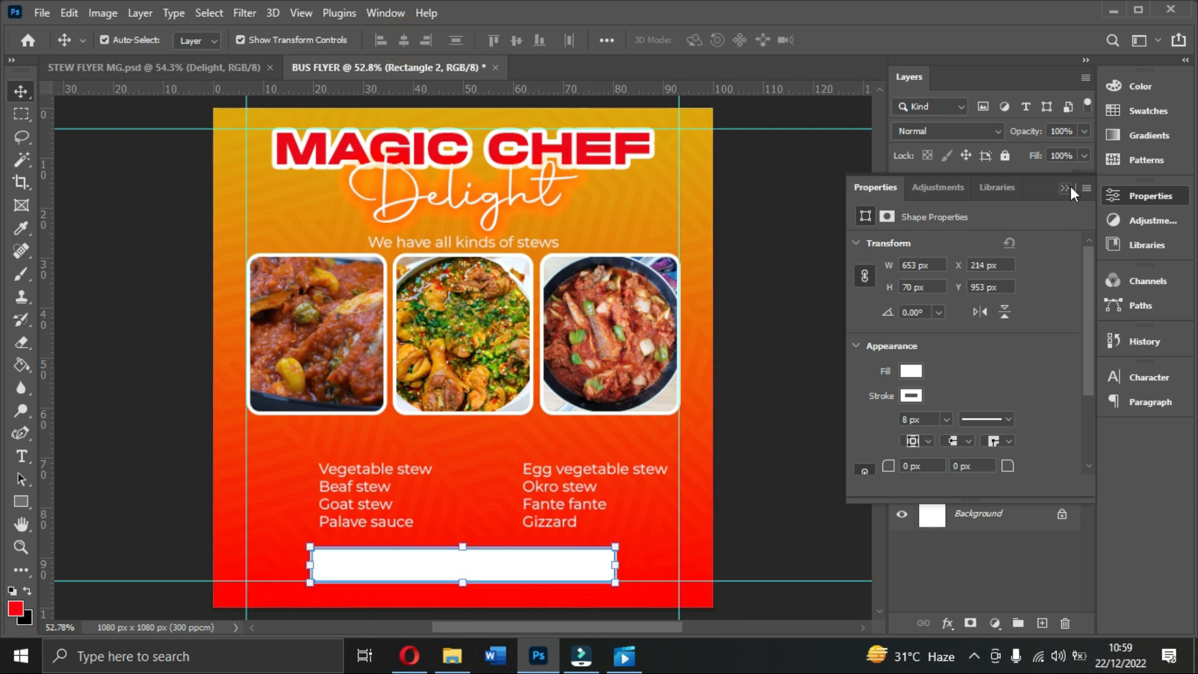
{"action": "left_click", "coordinate": [1067, 187]}
{"action": "left_click_drag", "start_coordinate": [348, 488], "coordinate": [441, 523]}
Step: Duplicate the left menu list and replace its text with 'ORDER NOW!'
{"action": "key", "text": "ctrl"}
{"action": "key", "text": "ctrl+j"}
{"action": "double_click", "coordinate": [441, 523]}
{"action": "key", "text": "Right"}
{"action": "key", "text": "ctrl+a"}
{"action": "type", "text": "ORDER NIW"}
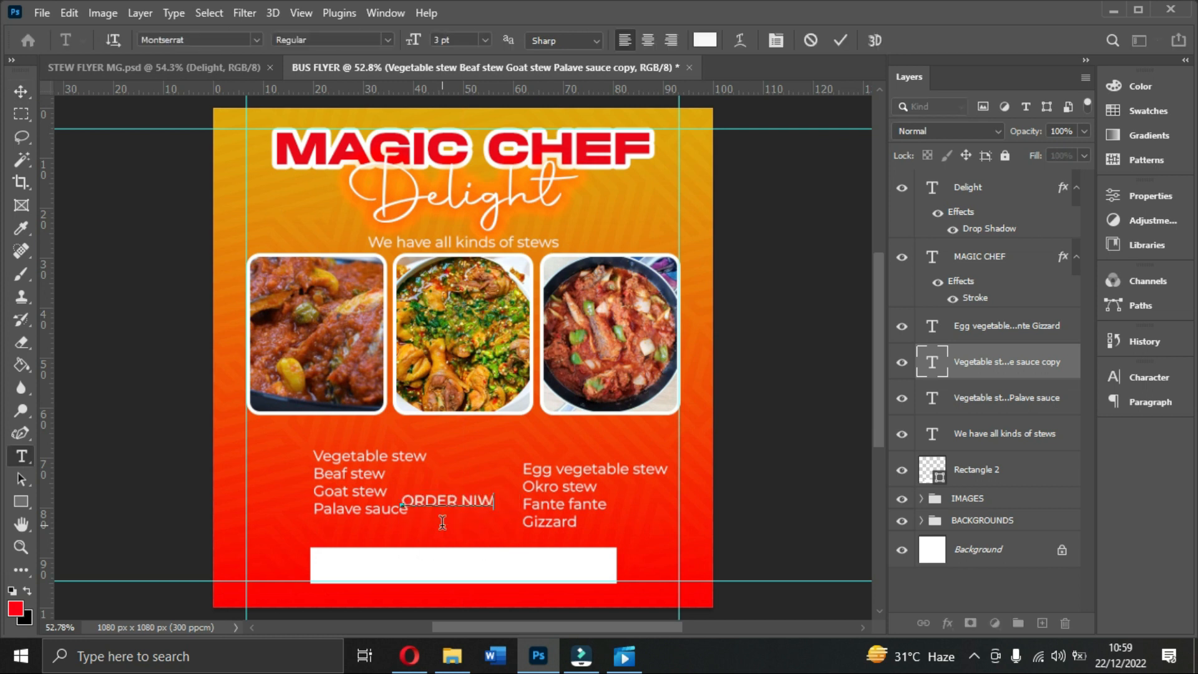
{"action": "key", "text": "BackSpace"}
{"action": "key", "text": "BackSpace"}
{"action": "type", "text": "OW!"}
{"action": "left_click", "coordinate": [838, 41]}
Step: Set the ORDER NOW! text to the ExtraBold font style
{"action": "left_click", "coordinate": [1148, 377]}
{"action": "left_click", "coordinate": [1146, 379]}
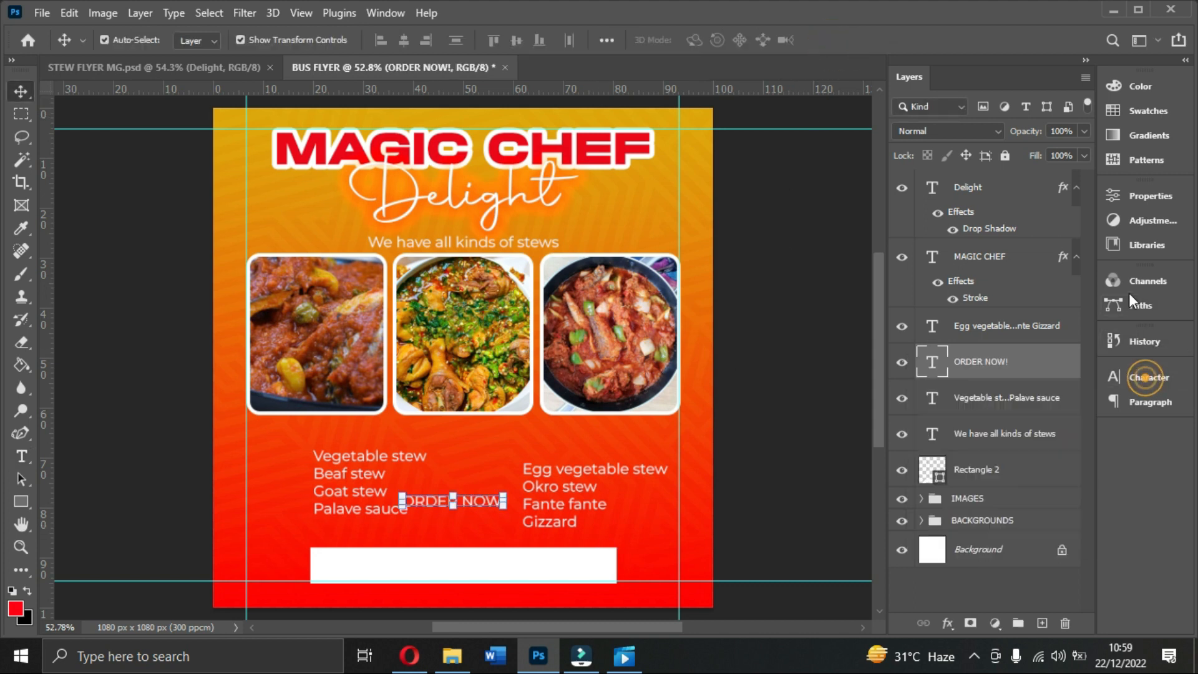
{"action": "left_click", "coordinate": [1146, 196]}
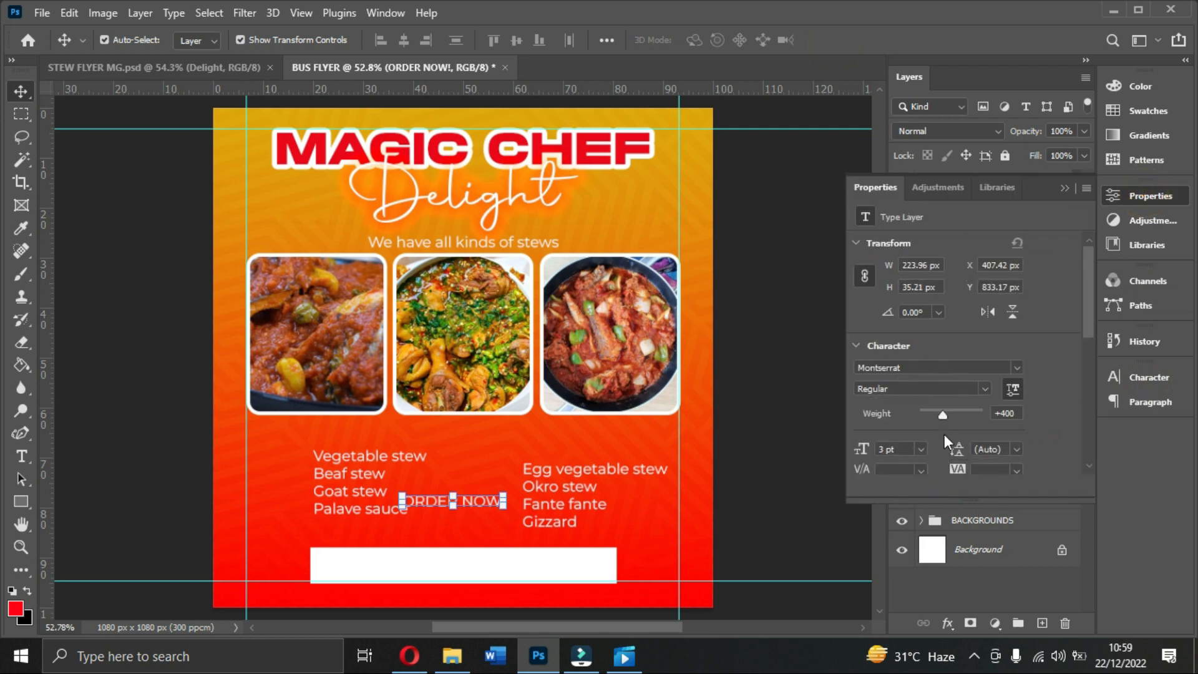
{"action": "scroll", "coordinate": [943, 436], "scroll_direction": "down", "scroll_amount": 3}
{"action": "left_click", "coordinate": [987, 278]}
{"action": "left_click", "coordinate": [934, 381]}
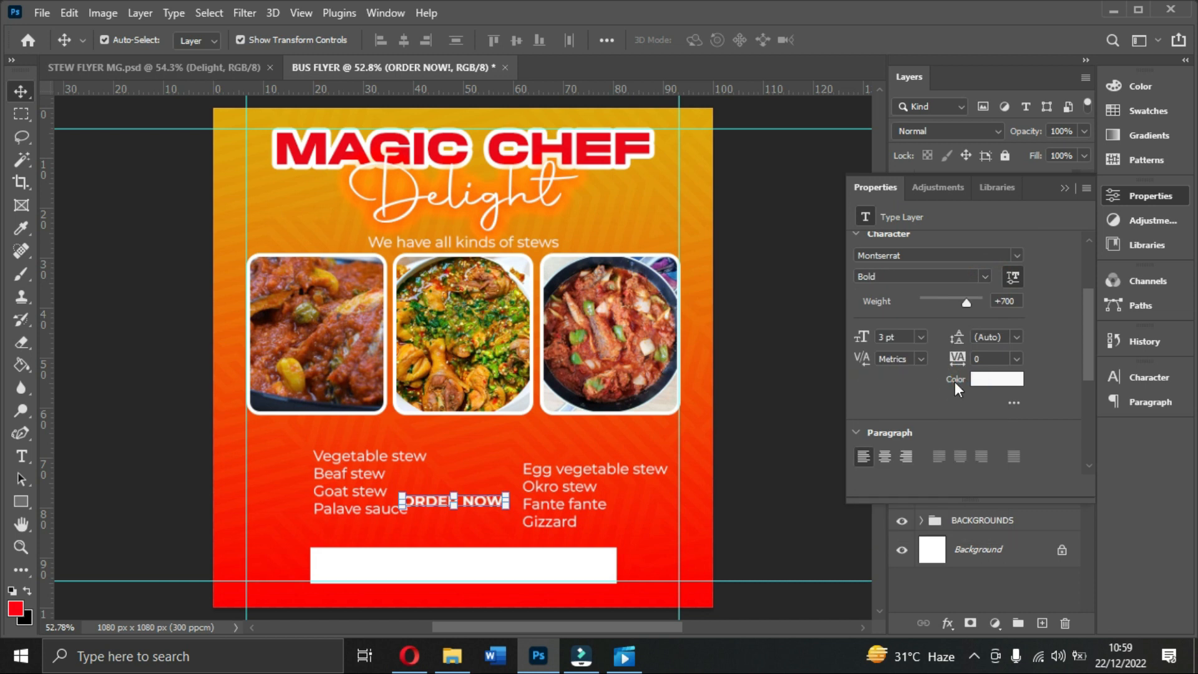
{"action": "left_click", "coordinate": [984, 277]}
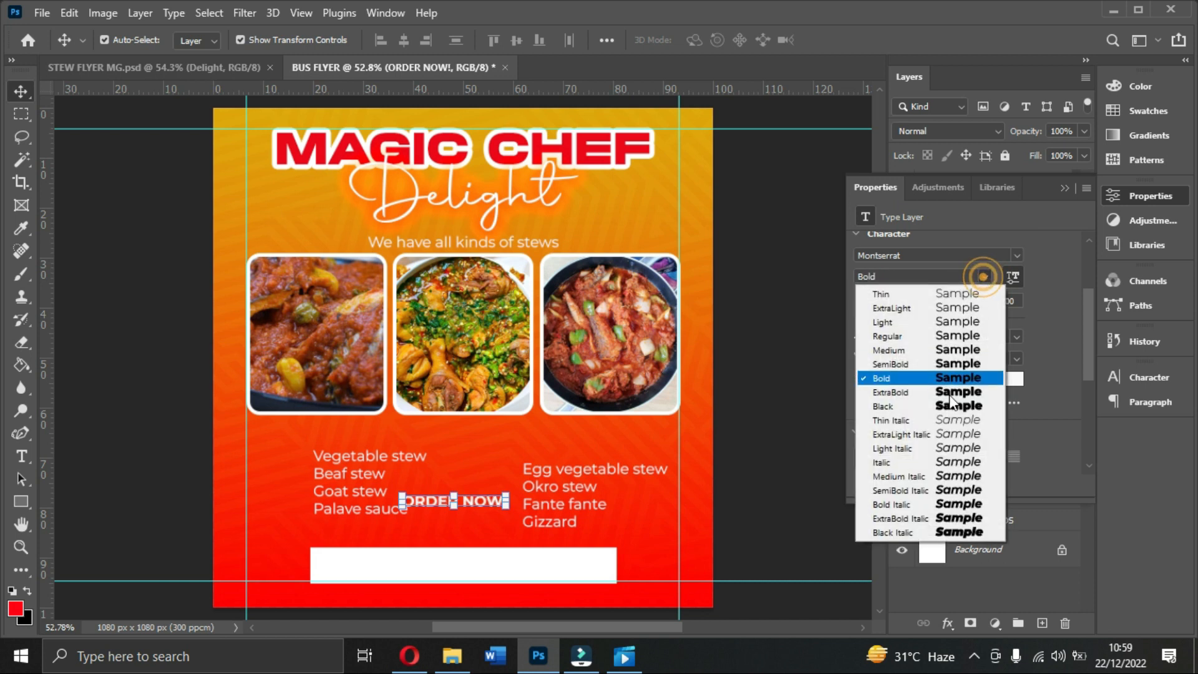
{"action": "left_click", "coordinate": [936, 393]}
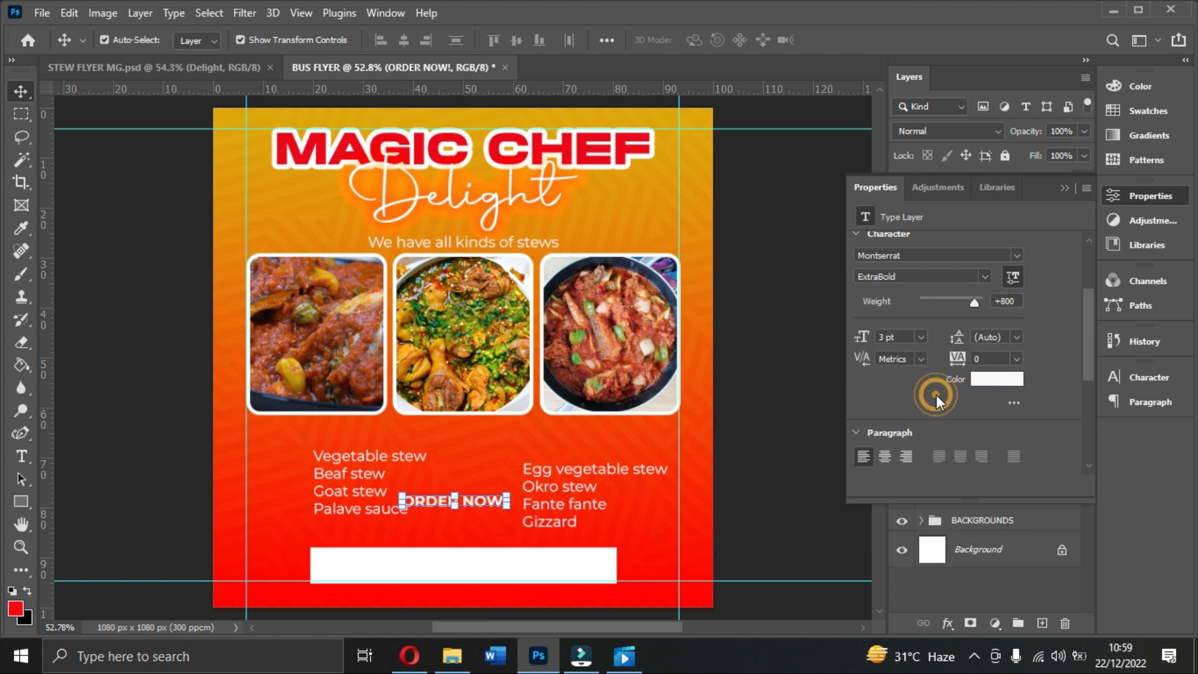
Step: Size ORDER NOW! to 4 pt, place it above the white bar, and lower the guide
{"action": "left_click", "coordinate": [922, 338]}
{"action": "left_click", "coordinate": [905, 374]}
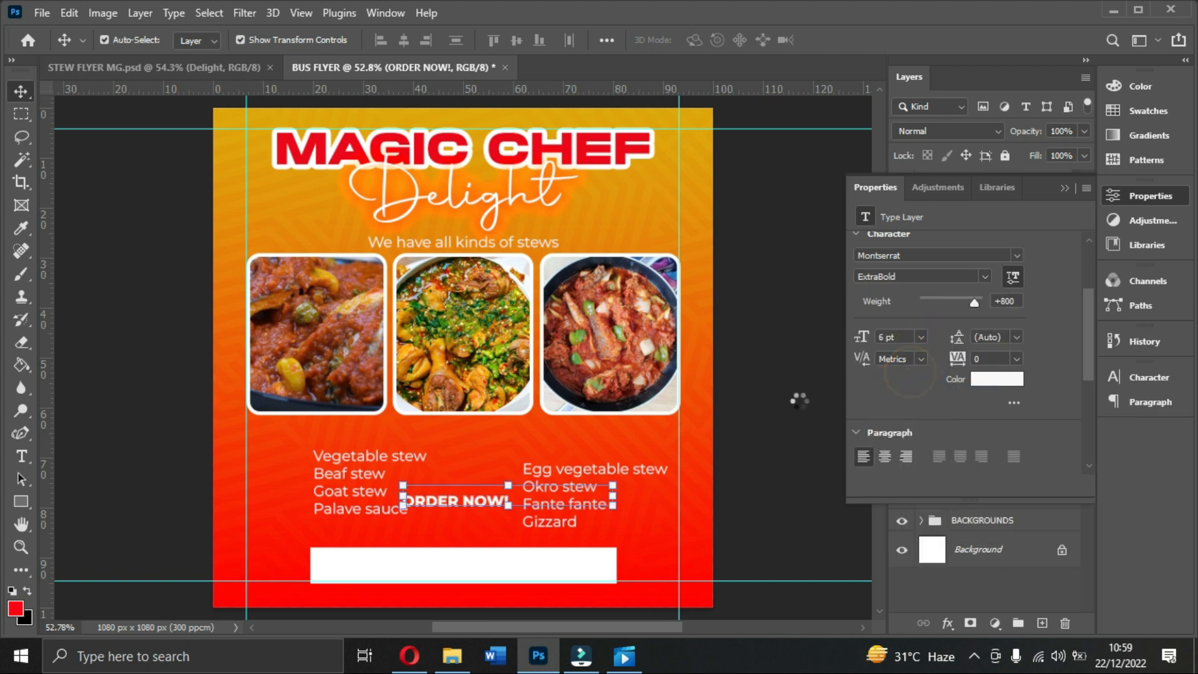
{"action": "left_click", "coordinate": [898, 337]}
{"action": "type", "text": "4"}
{"action": "key", "text": "Return"}
{"action": "left_click_drag", "start_coordinate": [513, 500], "coordinate": [499, 539]}
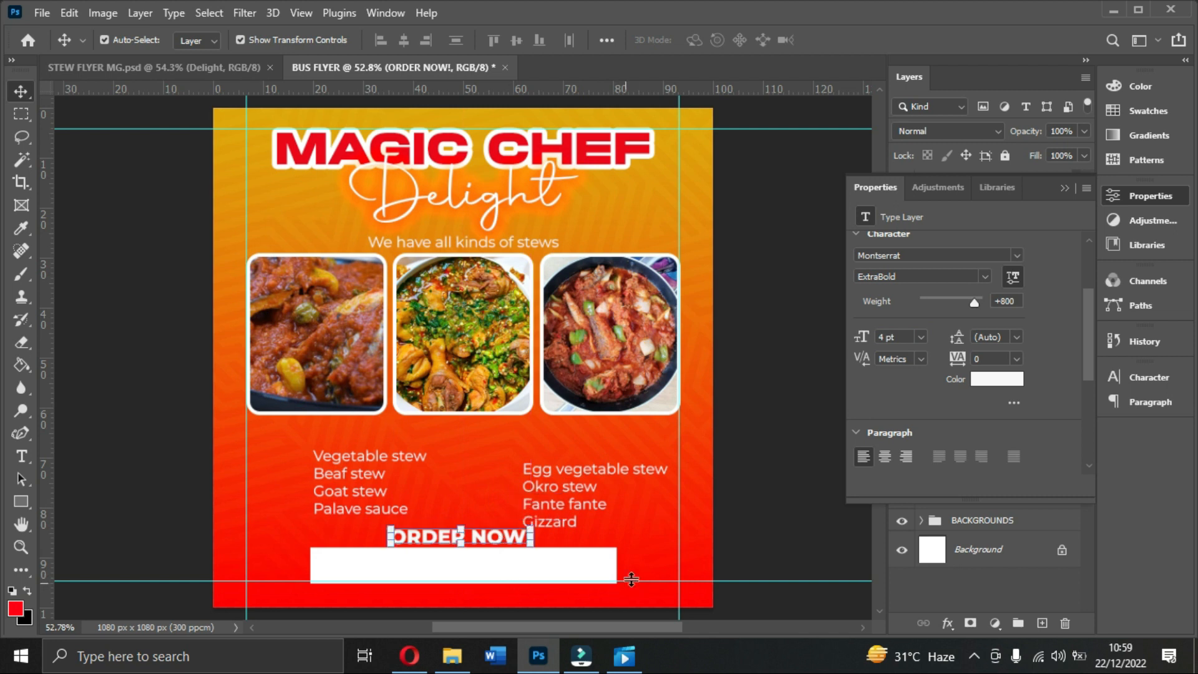
{"action": "left_click_drag", "start_coordinate": [632, 579], "coordinate": [636, 588]}
Step: Nudge the white bar and the ORDER NOW! text a few pixels down
{"action": "left_click", "coordinate": [563, 564]}
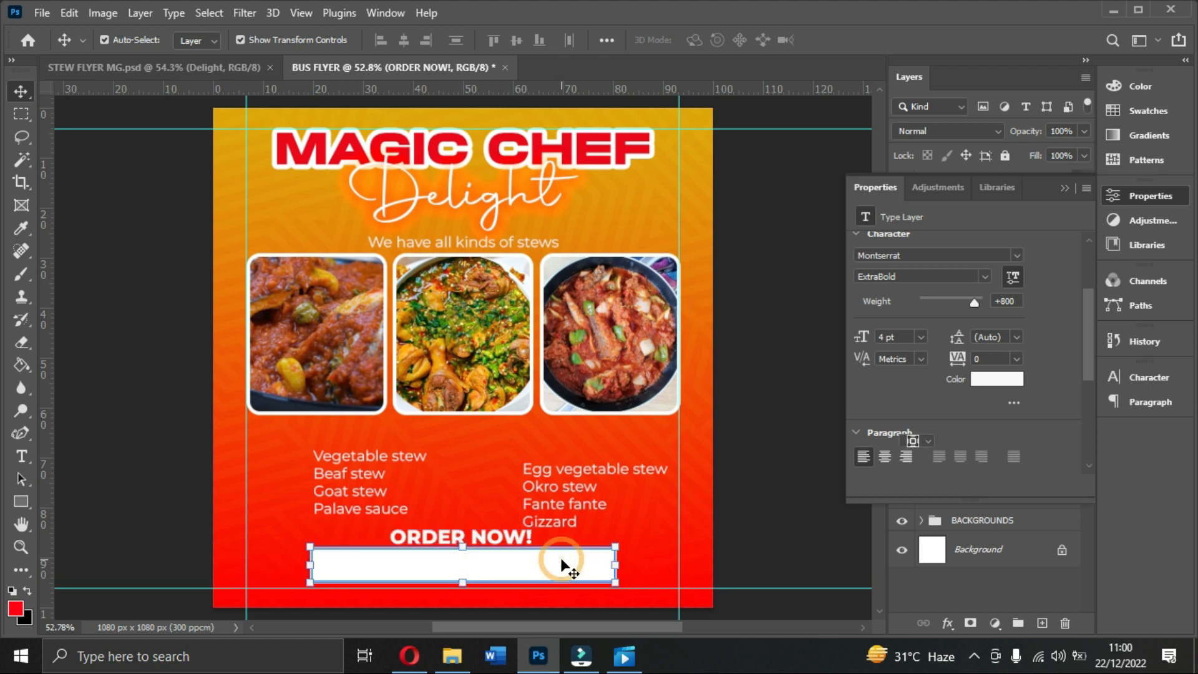
{"action": "key", "text": "Down"}
{"action": "key", "text": "Down"}
{"action": "key", "text": "Down"}
{"action": "key", "text": "Down"}
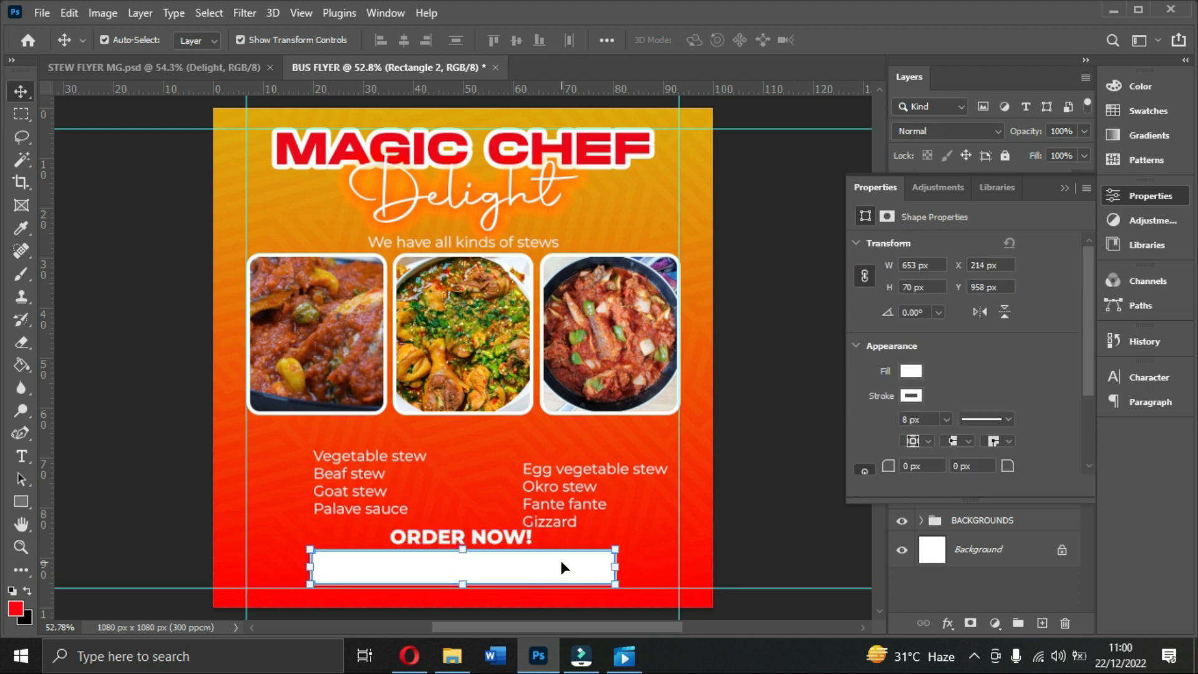
{"action": "left_click", "coordinate": [740, 513]}
{"action": "left_click", "coordinate": [486, 534]}
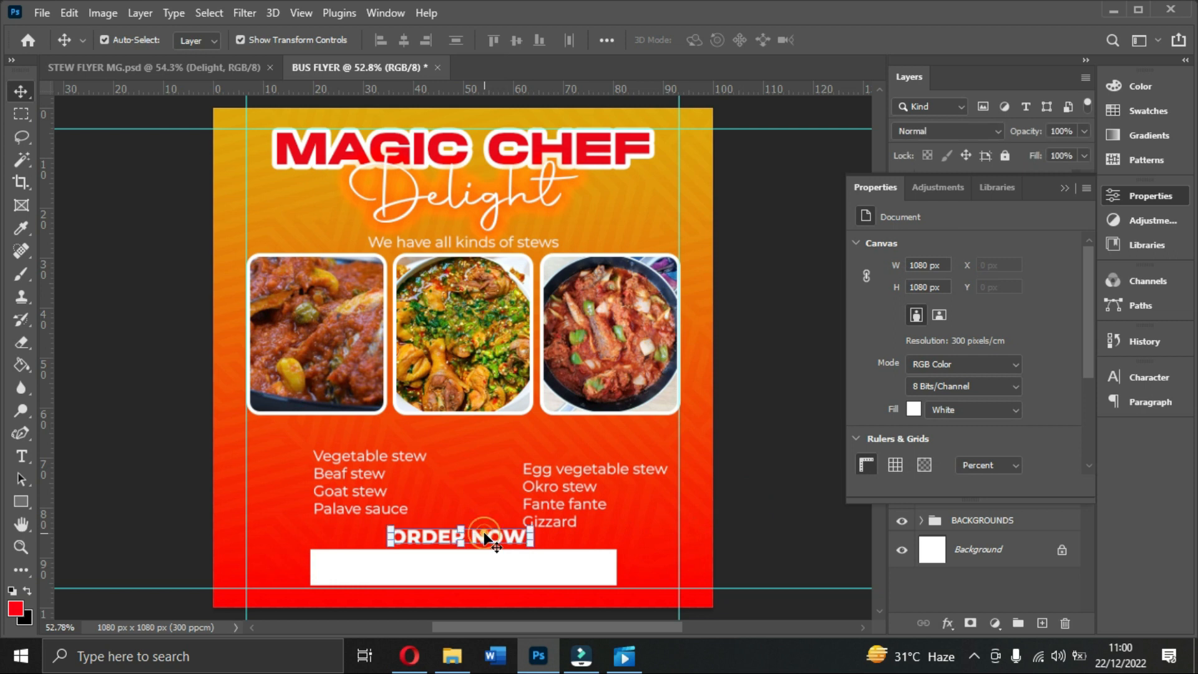
{"action": "key", "text": "Down"}
{"action": "key", "text": "Down"}
{"action": "key", "text": "Down"}
{"action": "key", "text": "Down"}
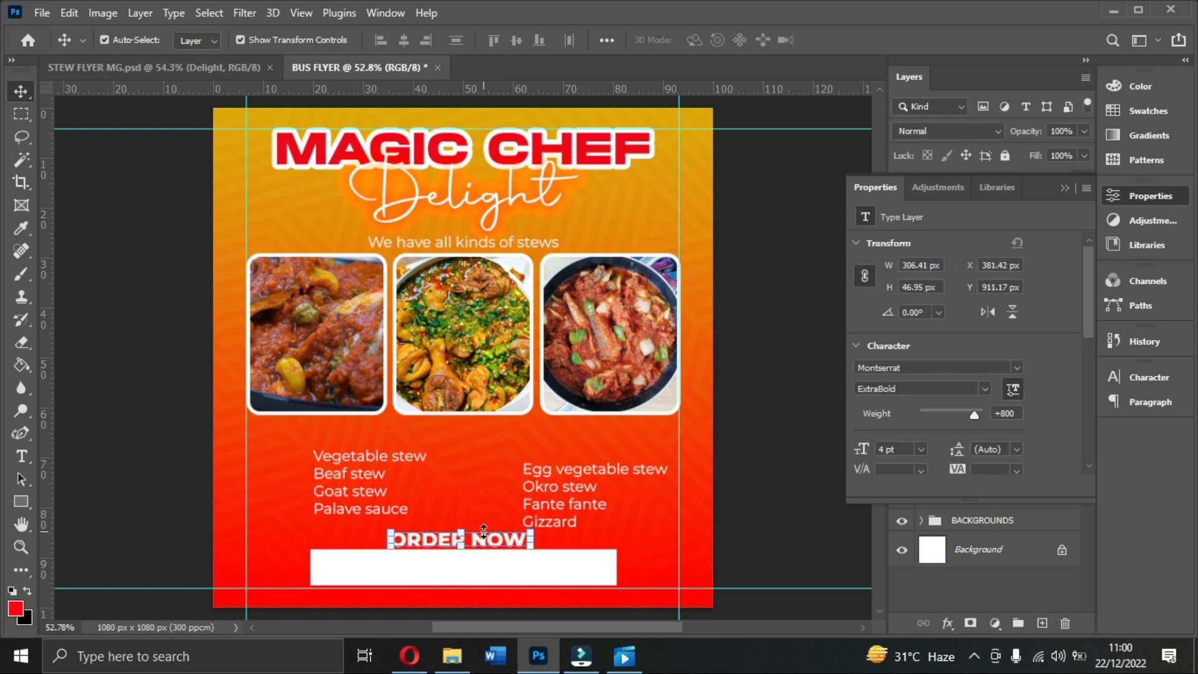
{"action": "key", "text": "Up"}
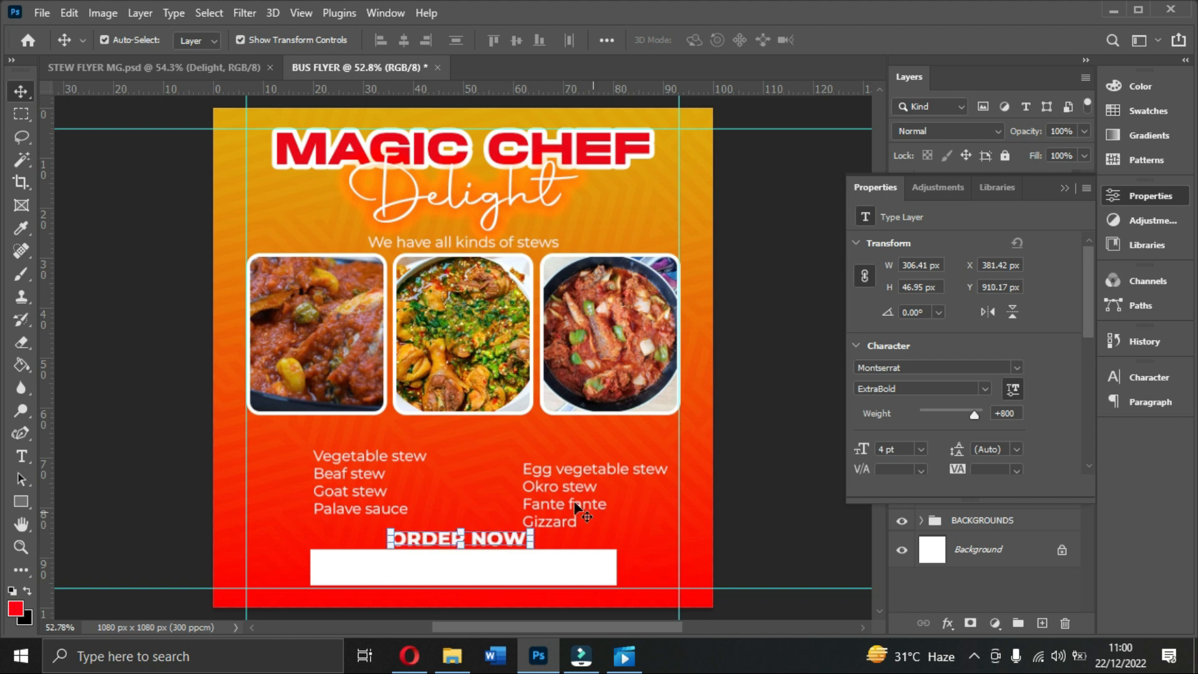
Step: Align the two stew lists side by side, closer together, matching the STEW FLYER MG reference
{"action": "left_click_drag", "start_coordinate": [576, 485], "coordinate": [579, 475]}
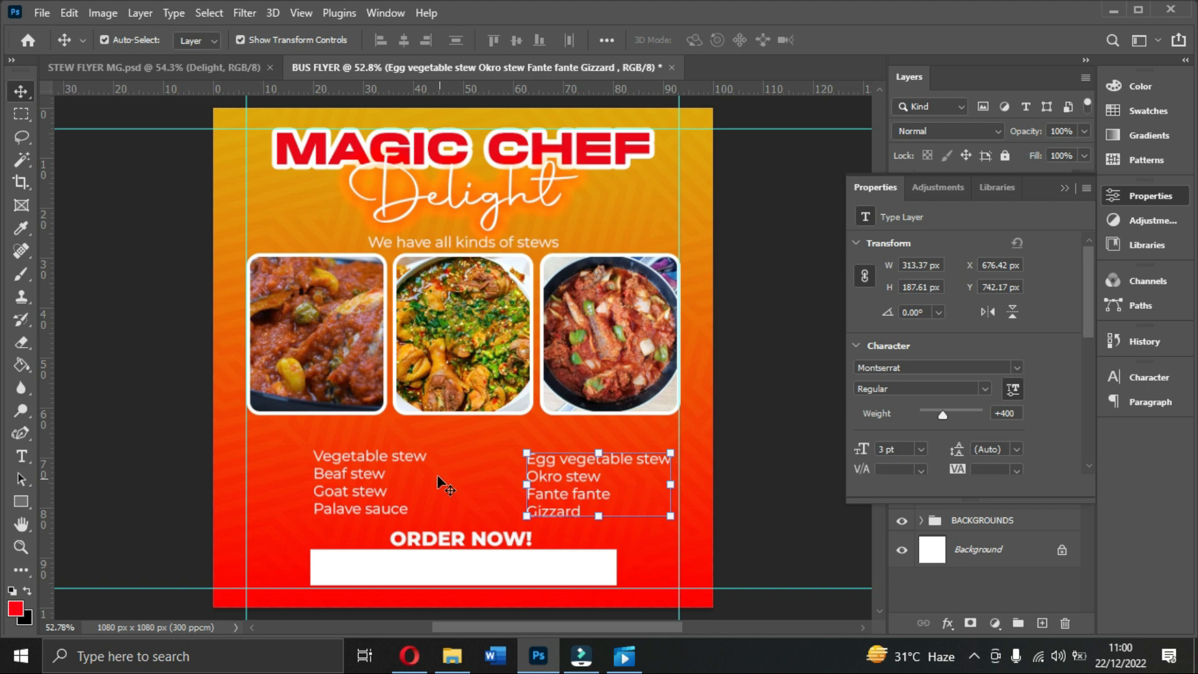
{"action": "left_click_drag", "start_coordinate": [571, 495], "coordinate": [553, 495]}
{"action": "left_click", "coordinate": [222, 69]}
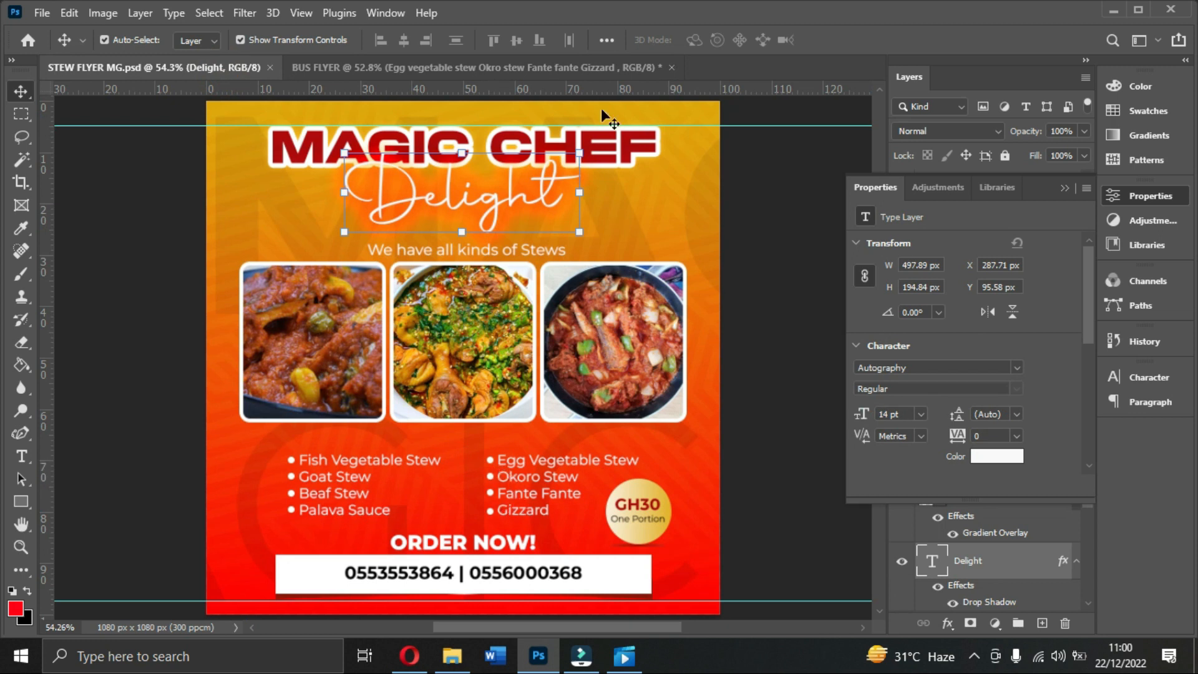
{"action": "left_click", "coordinate": [540, 70]}
{"action": "left_click_drag", "start_coordinate": [538, 470], "coordinate": [530, 469]}
{"action": "left_click_drag", "start_coordinate": [361, 470], "coordinate": [359, 467]}
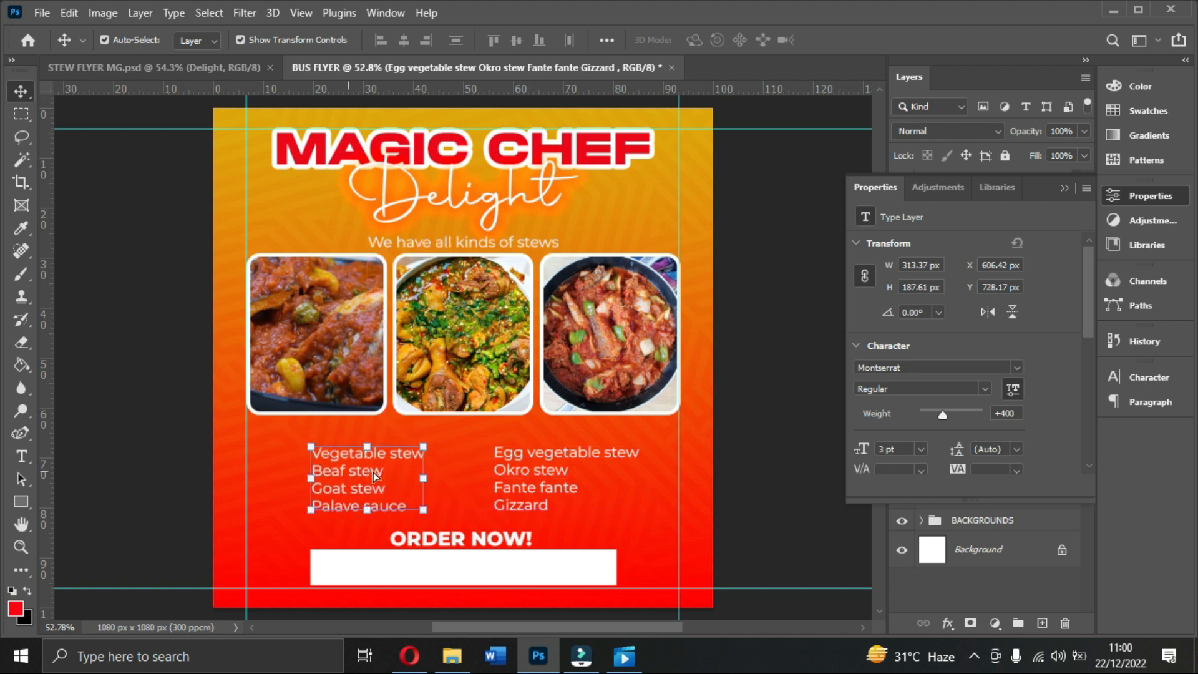
{"action": "left_click_drag", "start_coordinate": [535, 475], "coordinate": [528, 475]}
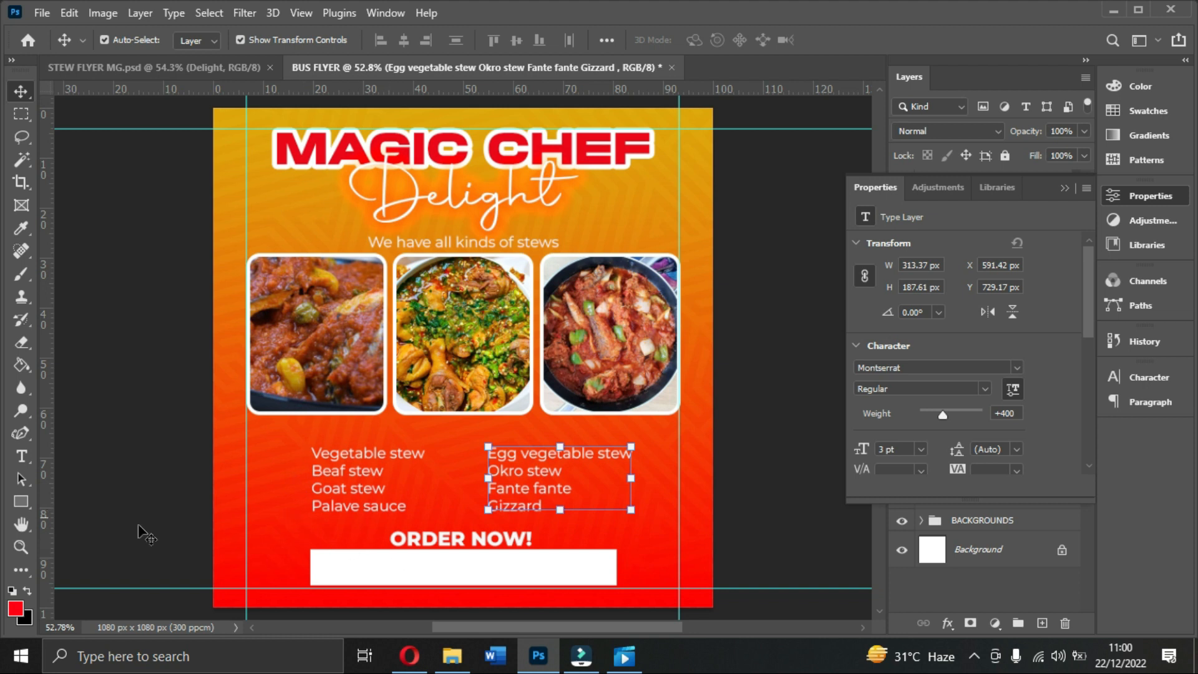
{"action": "left_click", "coordinate": [24, 500]}
{"action": "right_click", "coordinate": [25, 497]}
{"action": "left_click", "coordinate": [87, 518]}
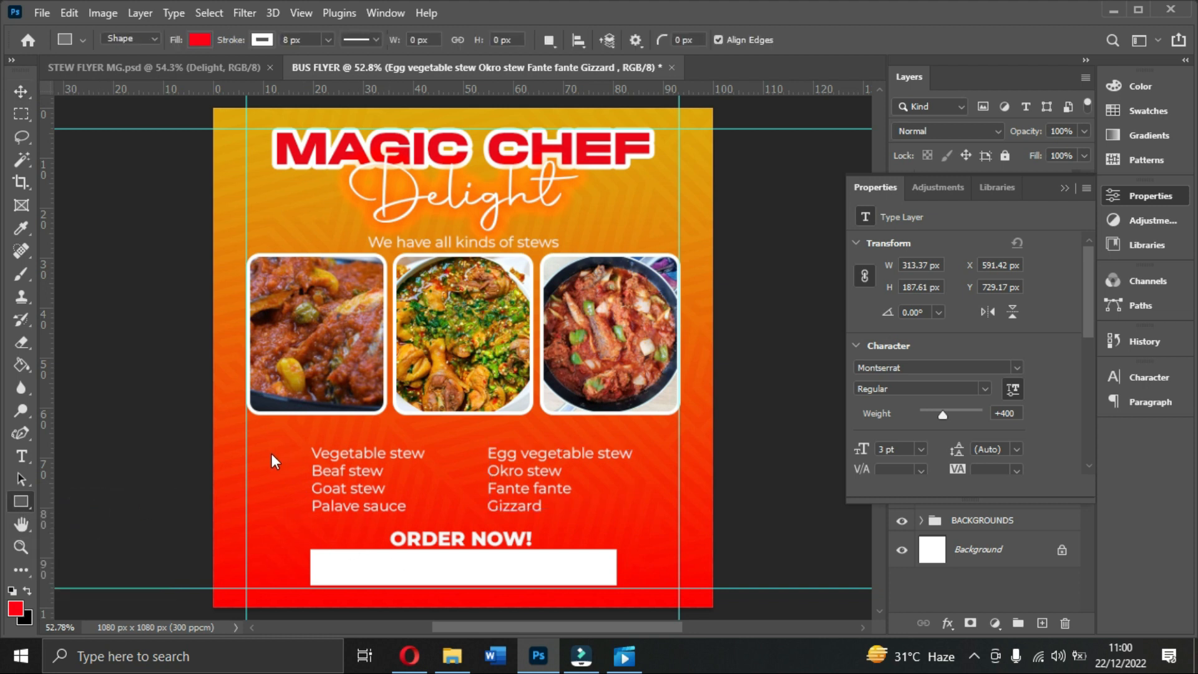
Step: Draw a white-filled circle beside Vegetable stew
{"action": "left_click_drag", "start_coordinate": [269, 447], "coordinate": [293, 470]}
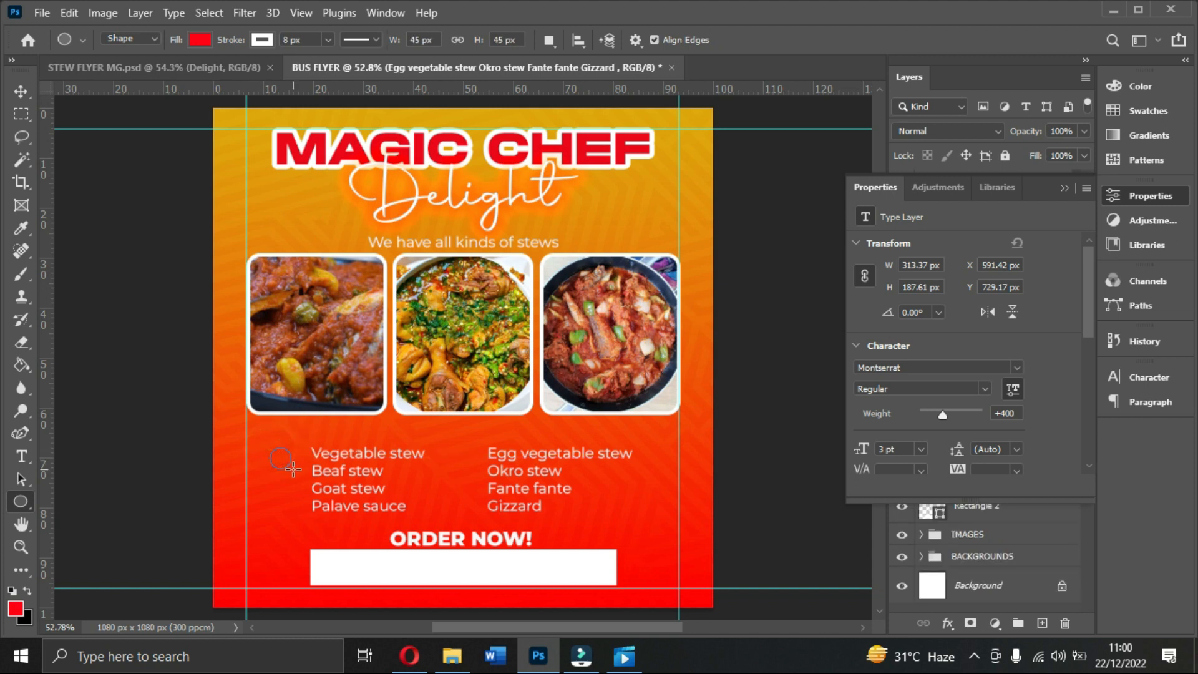
{"action": "left_click", "coordinate": [199, 41]}
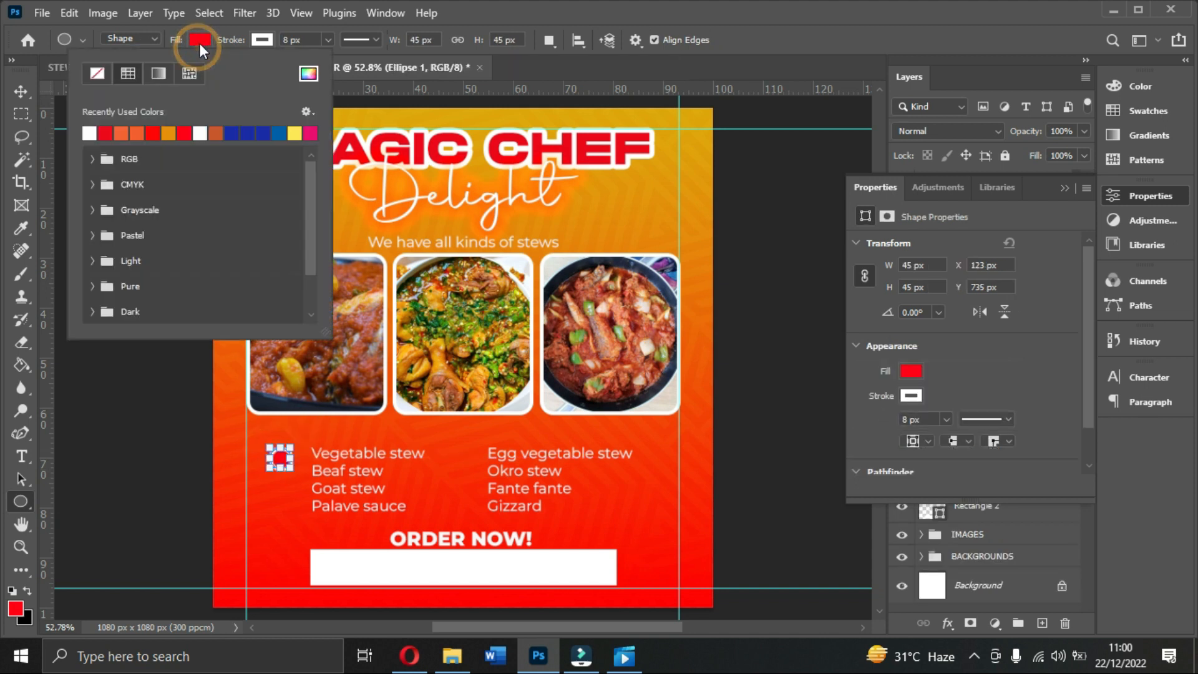
{"action": "left_click", "coordinate": [89, 133]}
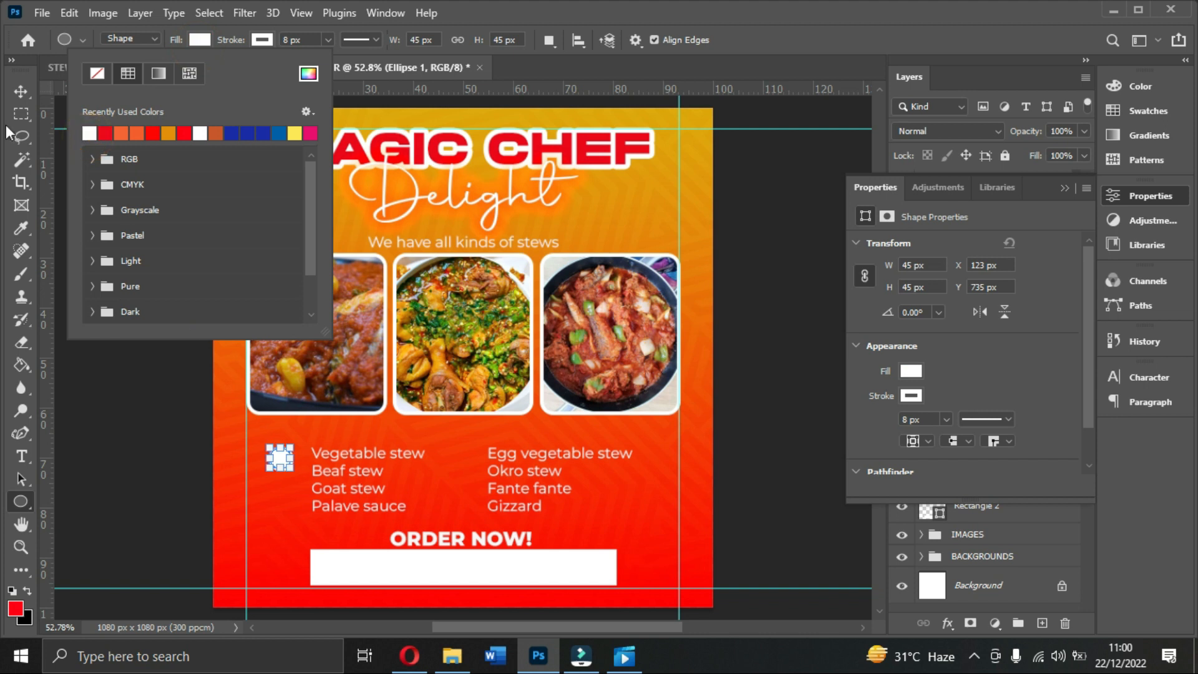
{"action": "left_click", "coordinate": [17, 91]}
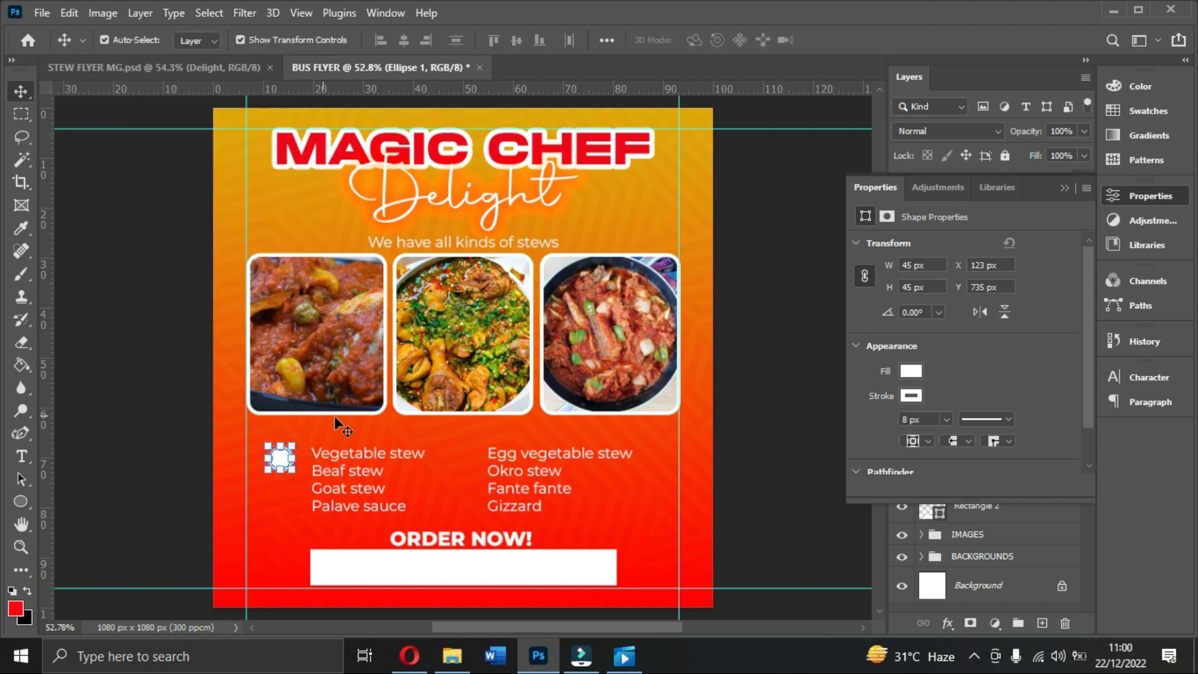
Step: Zoom in and scale the white circle down to about a third of its size
{"action": "key", "text": "ctrl+plus"}
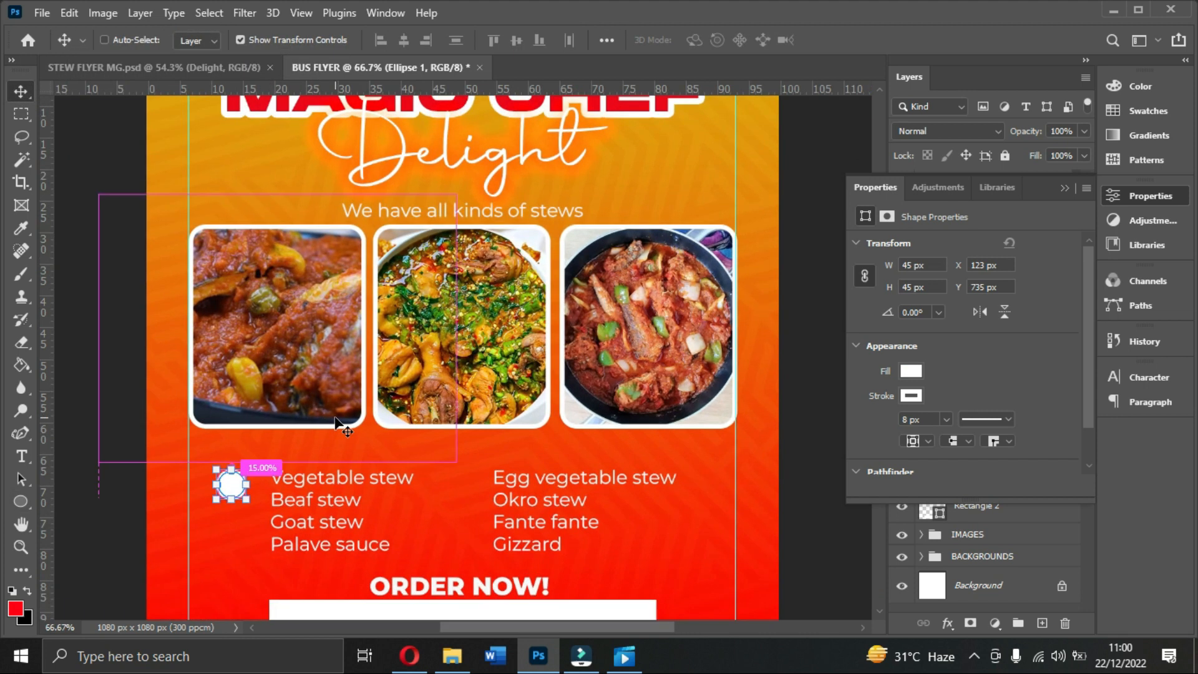
{"action": "key", "text": "ctrl+plus"}
{"action": "key", "text": "ctrl+plus"}
{"action": "scroll", "coordinate": [436, 413], "scroll_direction": "down", "scroll_amount": 5}
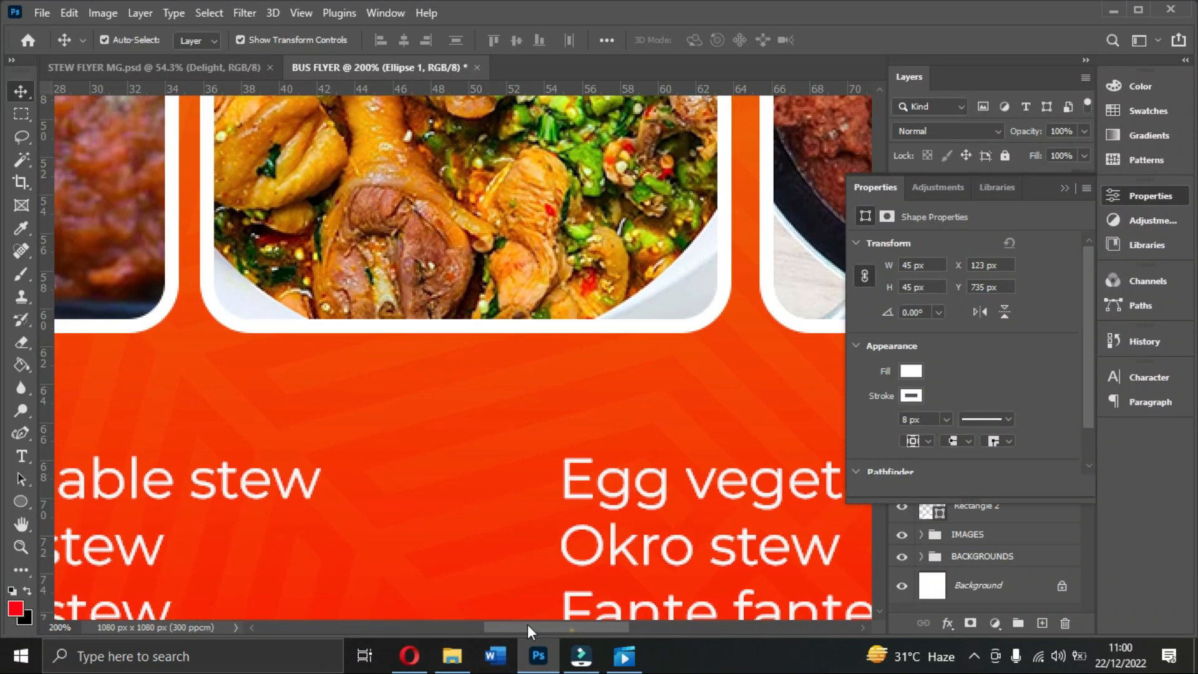
{"action": "left_click_drag", "start_coordinate": [527, 627], "coordinate": [467, 626]}
{"action": "left_click_drag", "start_coordinate": [308, 547], "coordinate": [457, 470]}
{"action": "left_click", "coordinate": [872, 41]}
{"action": "left_click", "coordinate": [485, 352]}
{"action": "left_click", "coordinate": [424, 500]}
{"action": "left_click", "coordinate": [437, 490]}
{"action": "left_click_drag", "start_coordinate": [423, 503], "coordinate": [428, 499]}
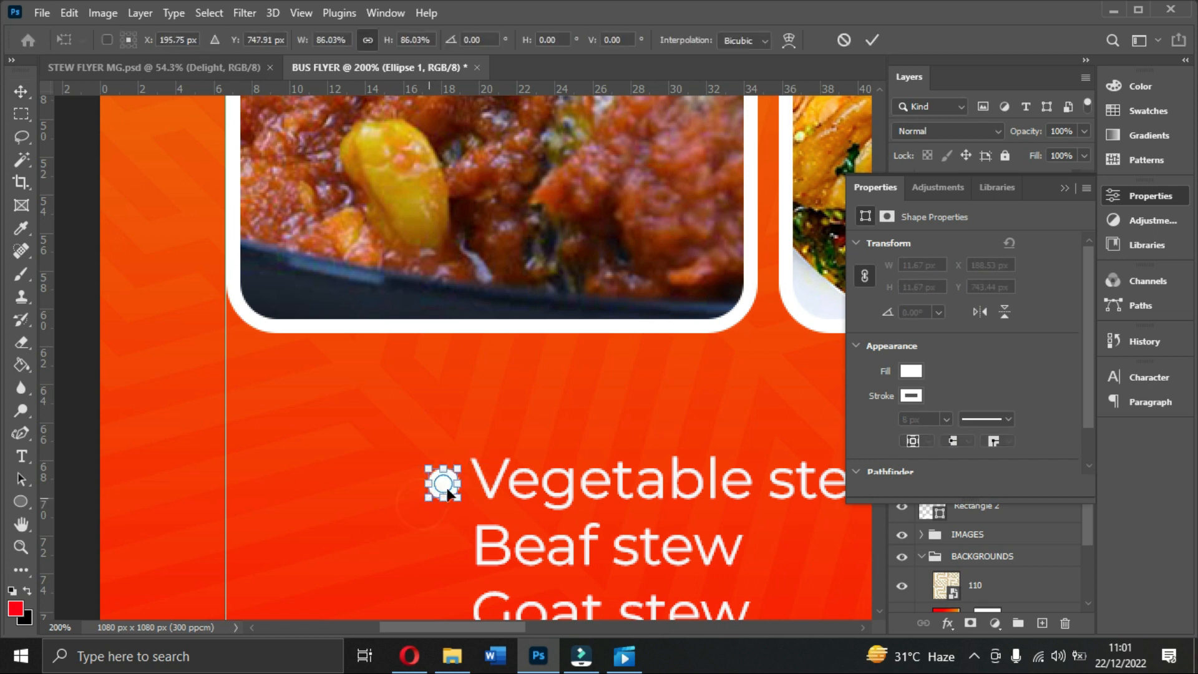
{"action": "left_click", "coordinate": [873, 41]}
{"action": "key", "text": "ctrl+0"}
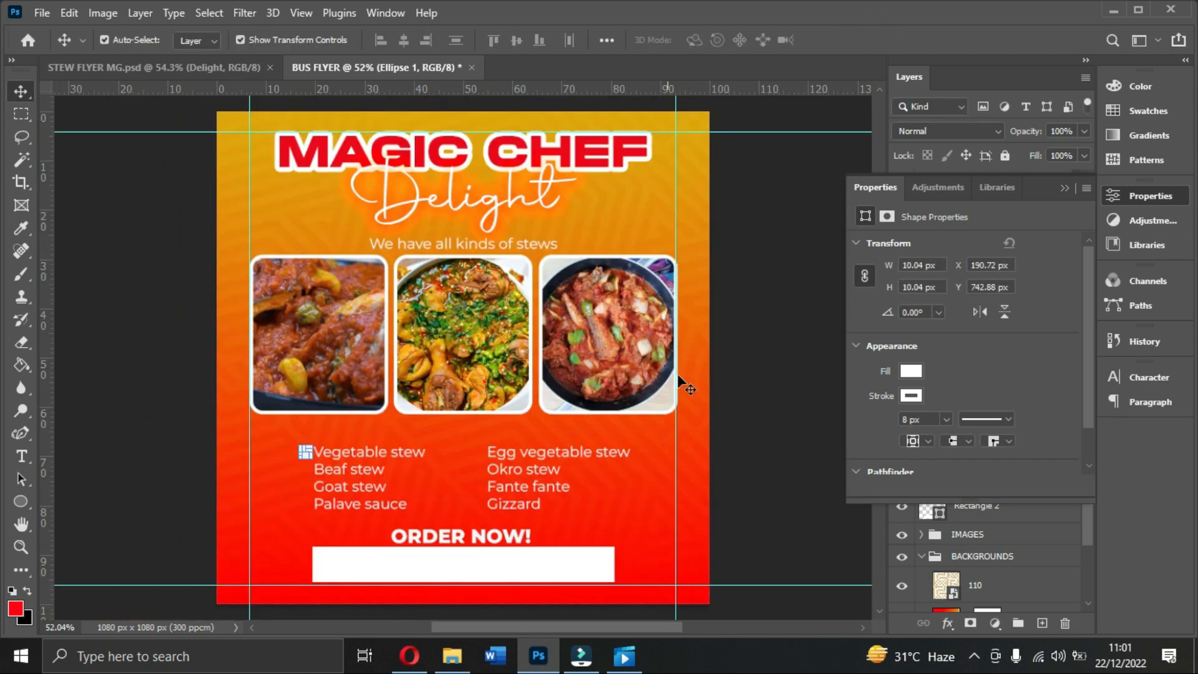
Step: Shrink the circle bullet a little more, to about 7.91 px
{"action": "left_click", "coordinate": [757, 488]}
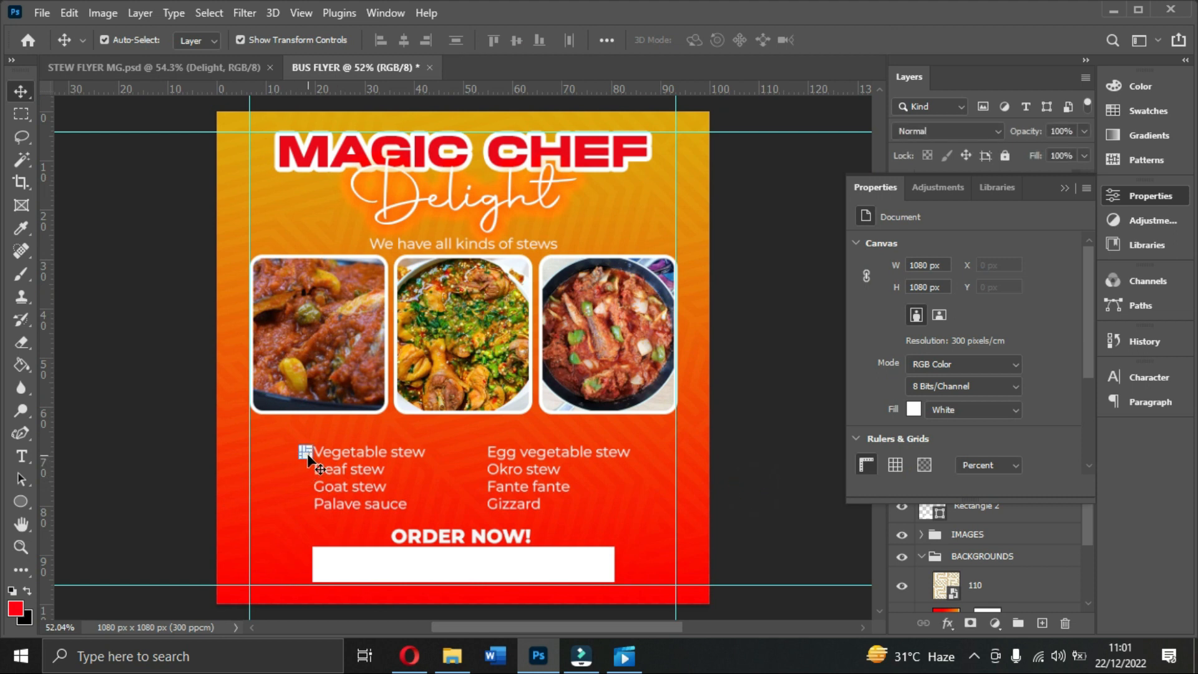
{"action": "left_click", "coordinate": [311, 460]}
{"action": "key", "text": "ctrl+t"}
{"action": "left_click_drag", "start_coordinate": [310, 458], "coordinate": [314, 448]}
{"action": "left_click", "coordinate": [873, 41]}
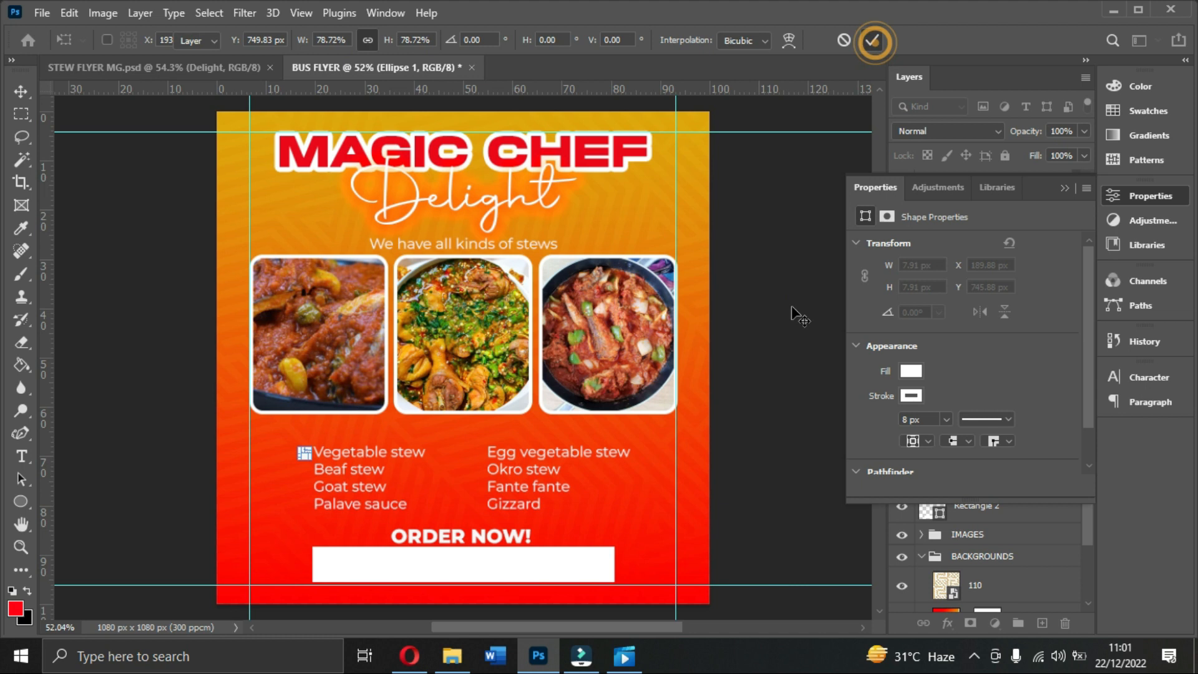
{"action": "left_click", "coordinate": [790, 306]}
{"action": "left_click", "coordinate": [305, 453]}
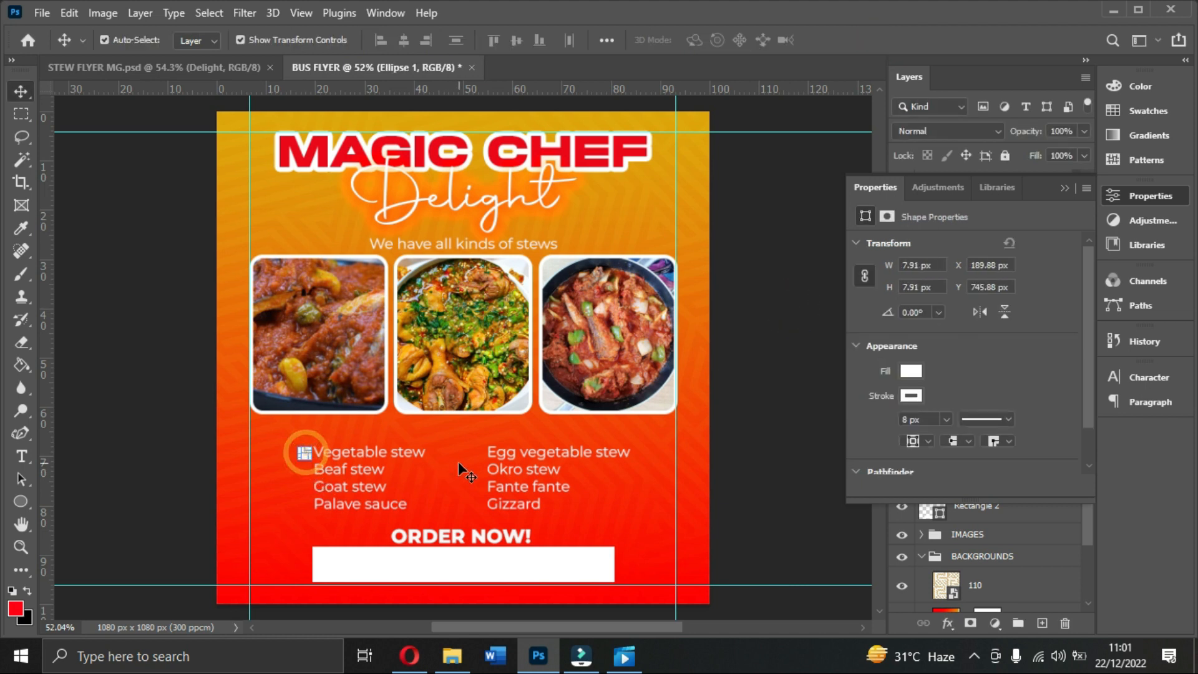
Step: Duplicate the bullet dot and nudge the copy down in front of Beaf stew
{"action": "key", "text": "ctrl+1"}
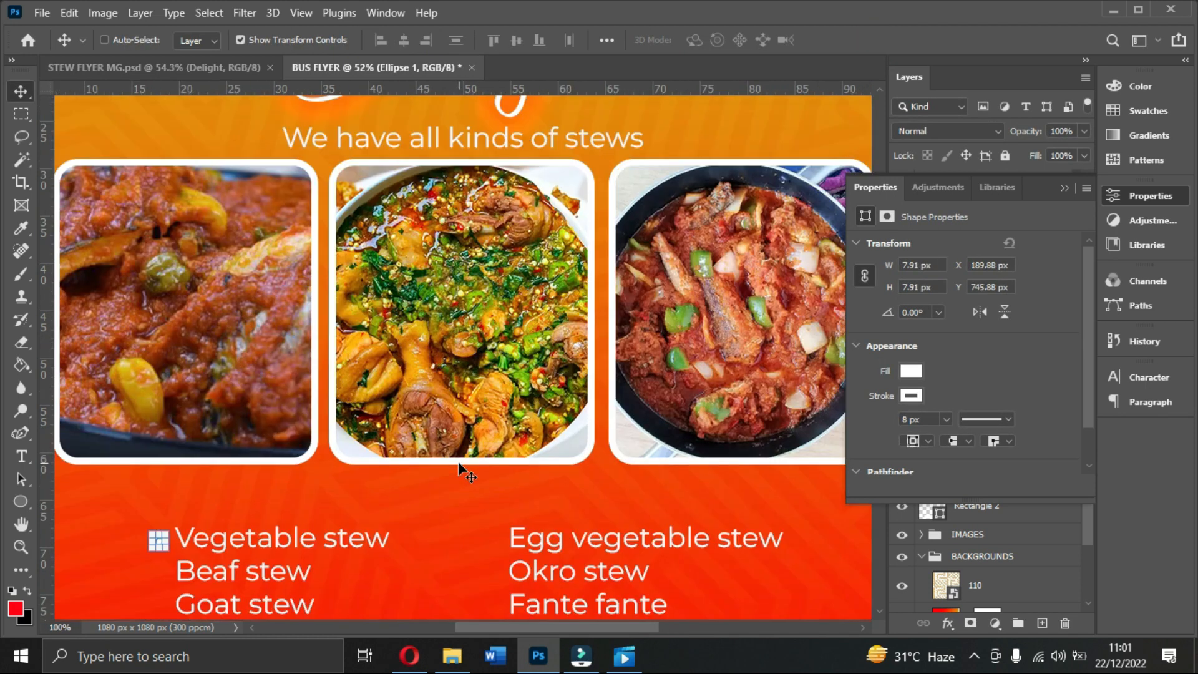
{"action": "key", "text": "ctrl+plus"}
{"action": "key", "text": "ctrl+minus"}
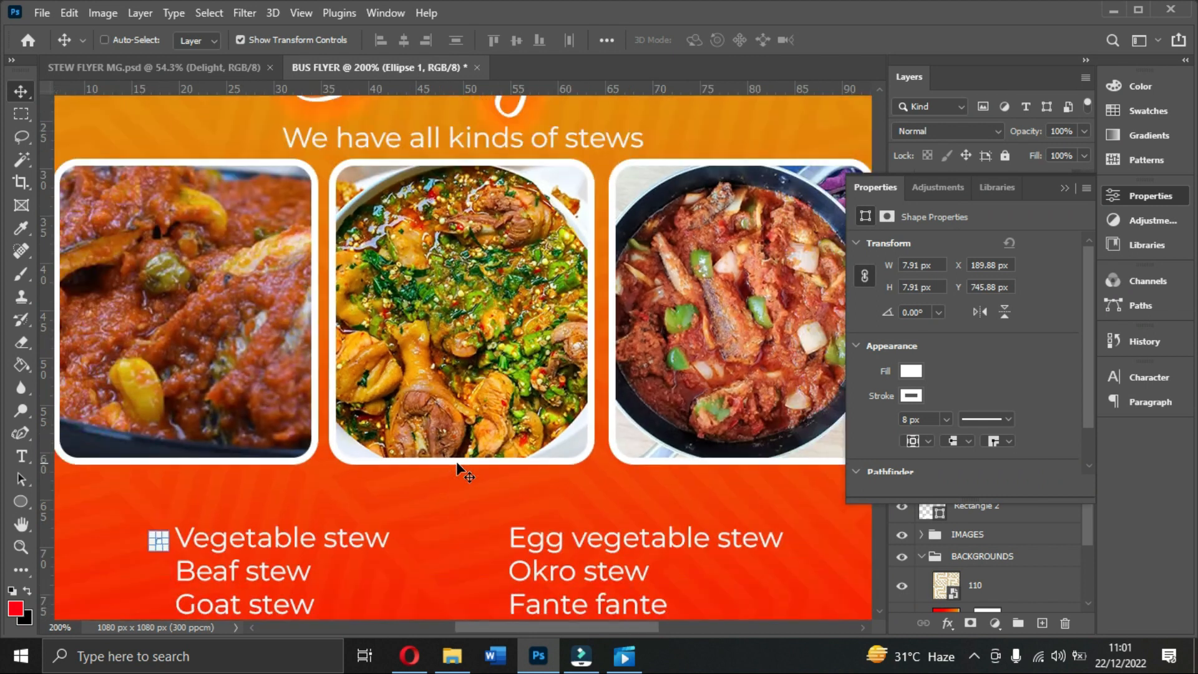
{"action": "left_click_drag", "start_coordinate": [519, 628], "coordinate": [455, 628]}
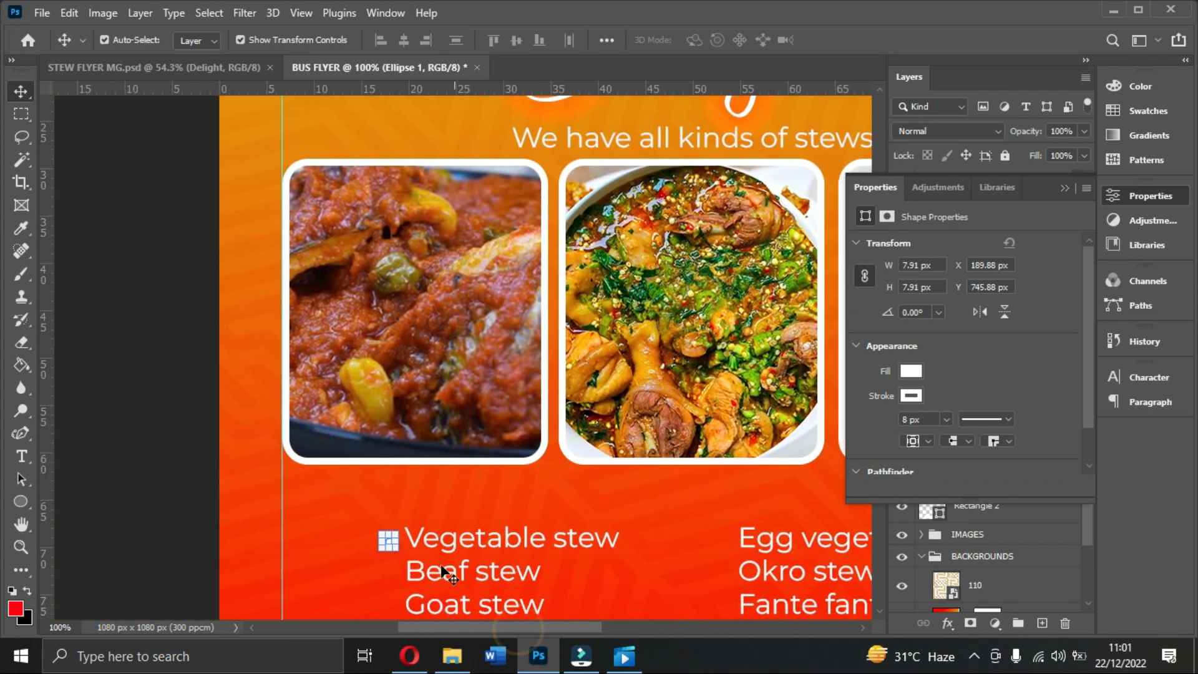
{"action": "scroll", "coordinate": [396, 542], "scroll_direction": "down", "scroll_amount": 1}
{"action": "left_click", "coordinate": [362, 555]}
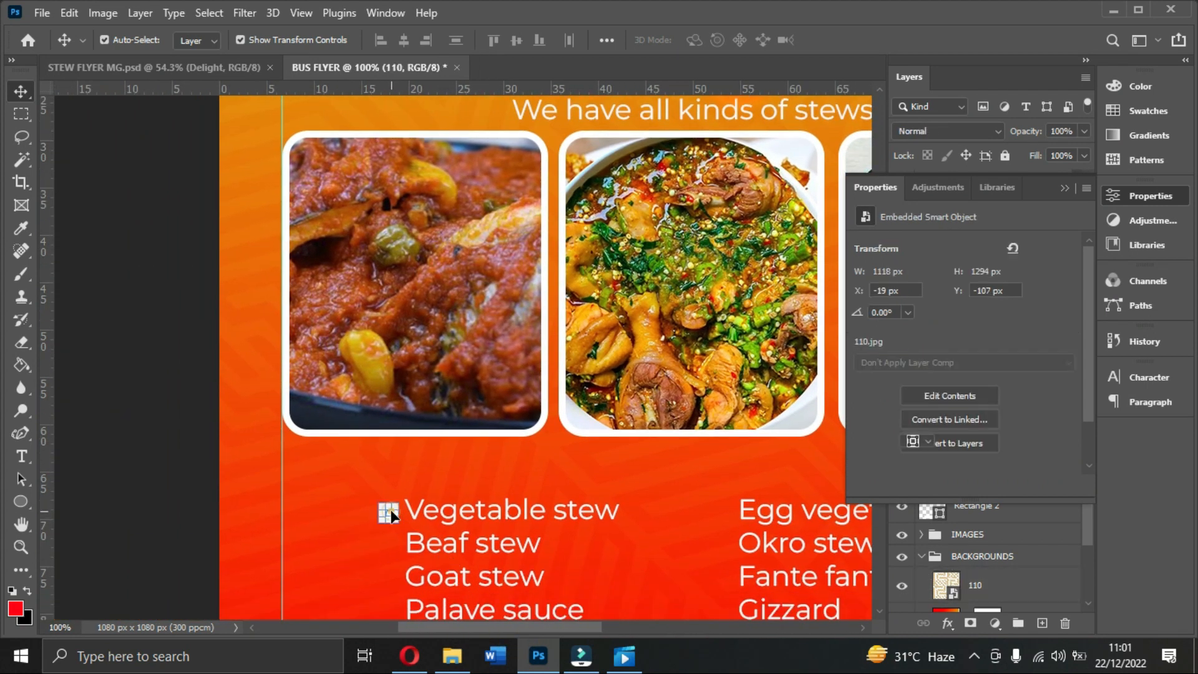
{"action": "left_click", "coordinate": [387, 510]}
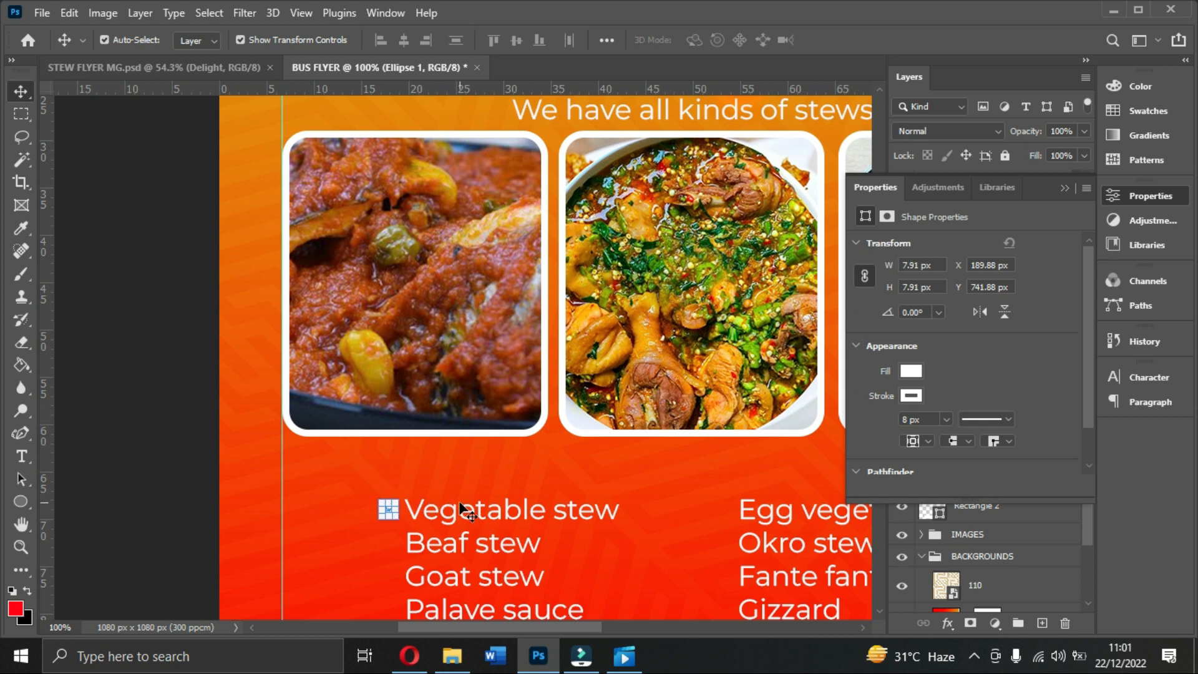
{"action": "key", "text": "ctrl+j"}
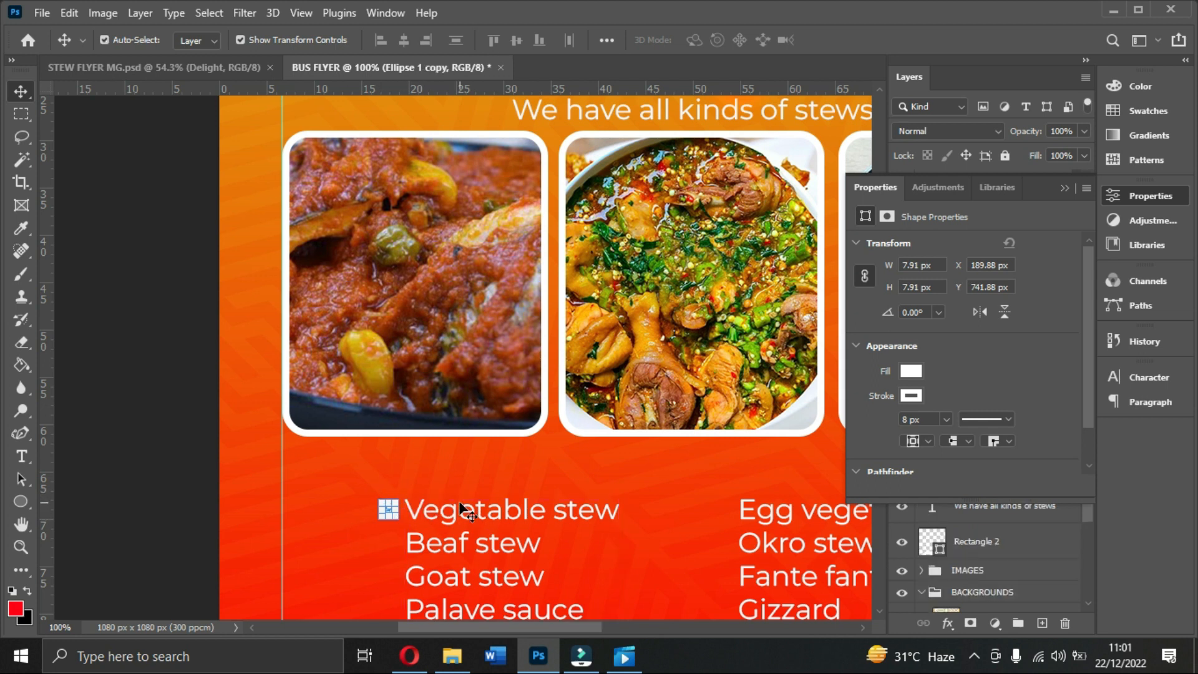
{"action": "key", "text": "Down"}
{"action": "key", "text": "Down"}
{"action": "key", "text": "Down"}
{"action": "key", "text": "Down"}
{"action": "key", "text": "Down"}
{"action": "key", "text": "Down"}
{"action": "key", "text": "Down"}
{"action": "key", "text": "Down"}
{"action": "key", "text": "Down"}
{"action": "key", "text": "Down"}
{"action": "key", "text": "Down"}
{"action": "key", "text": "Down"}
{"action": "key", "text": "Down"}
{"action": "key", "text": "Down"}
{"action": "key", "text": "Down"}
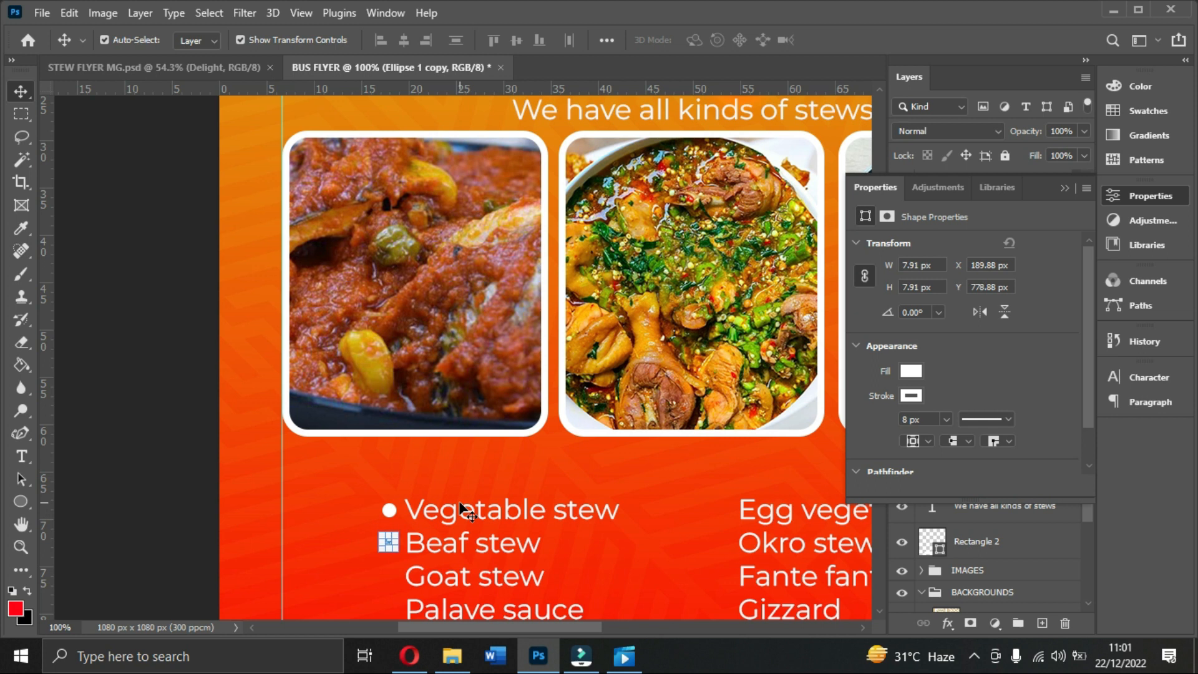
Step: Duplicate both bullet dots and move the copies down beside Goat stew and Palave sauce
{"action": "left_click", "coordinate": [1065, 187]}
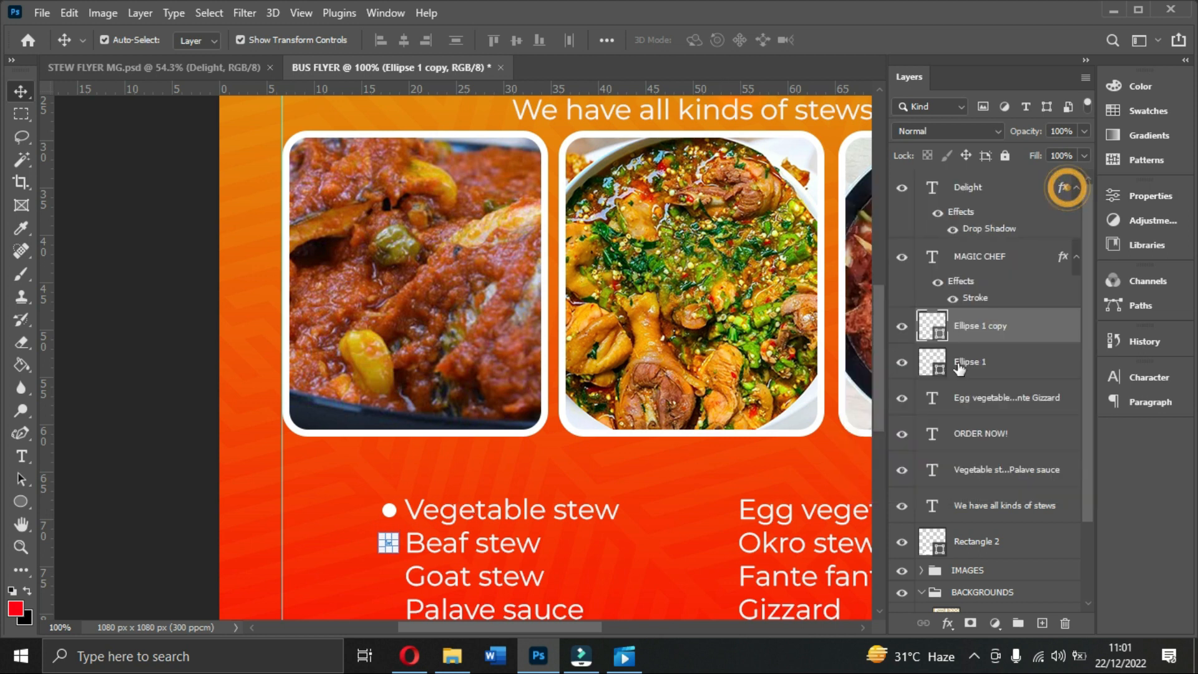
{"action": "left_click", "coordinate": [999, 363], "text": "shift"}
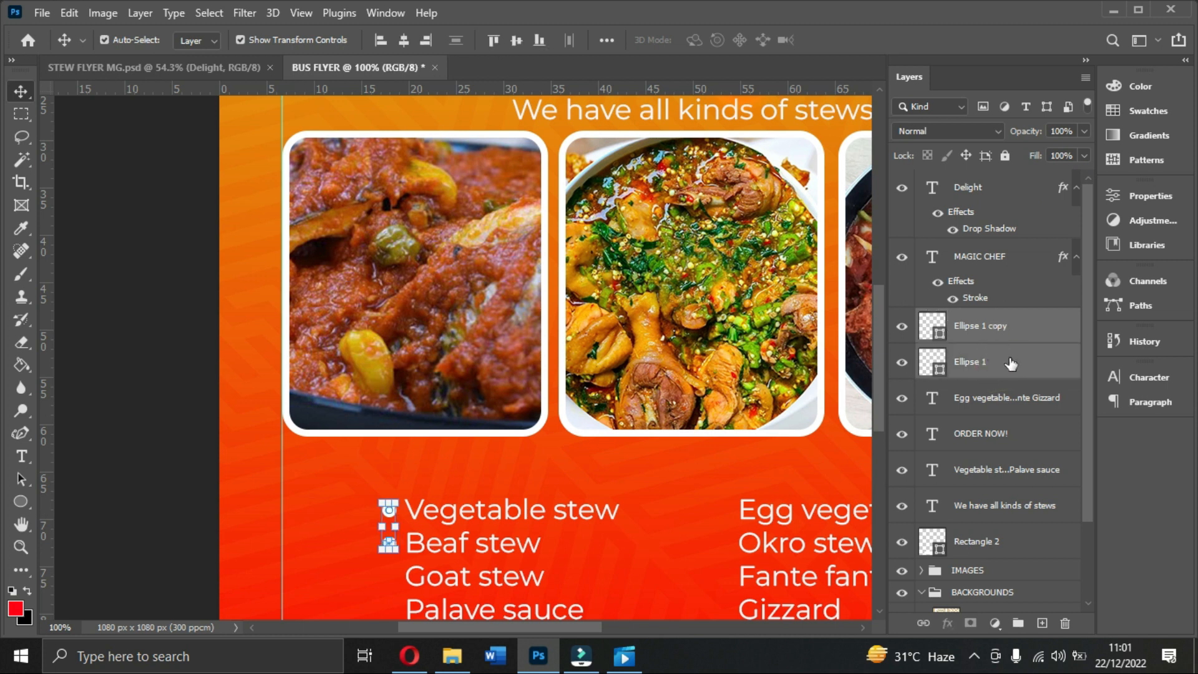
{"action": "key", "text": "ctrl+j"}
{"action": "key", "text": "Down"}
{"action": "key", "text": "Down"}
{"action": "key", "text": "Down"}
{"action": "key", "text": "Down"}
{"action": "key", "text": "Down"}
{"action": "key", "text": "Down"}
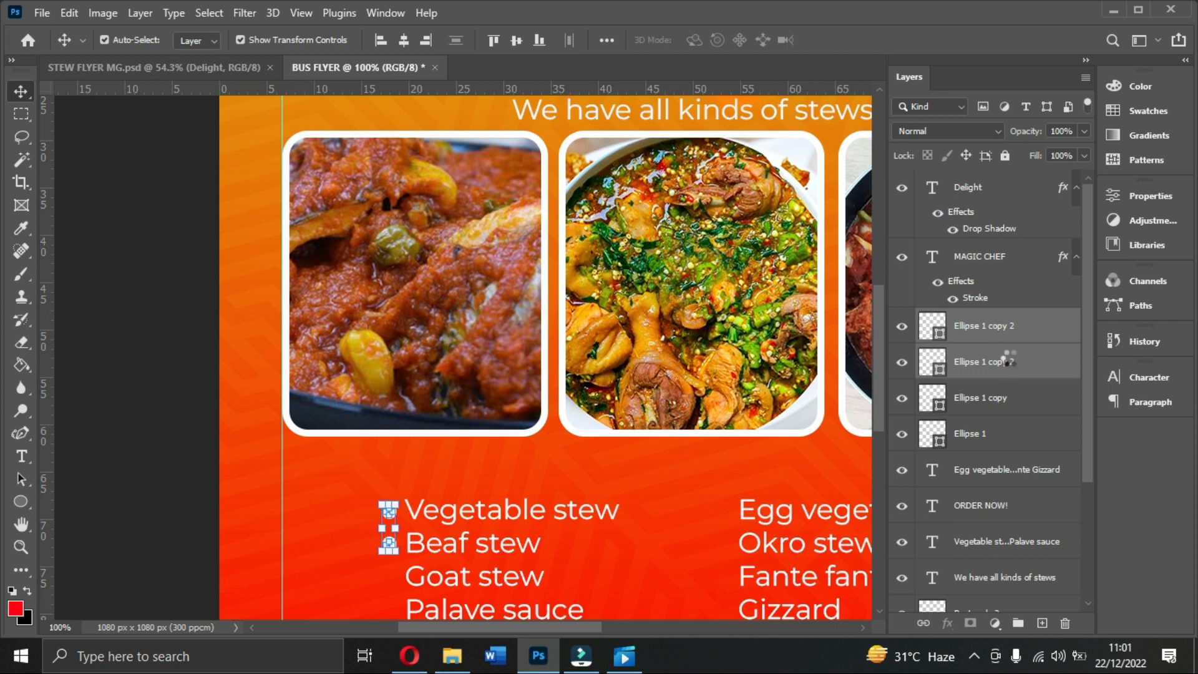
{"action": "key", "text": "Down"}
{"action": "key", "text": "Down"}
{"action": "key", "text": "Down"}
{"action": "key", "text": "Down"}
{"action": "key", "text": "Down"}
{"action": "key", "text": "Down"}
{"action": "key", "text": "Down"}
{"action": "key", "text": "Down"}
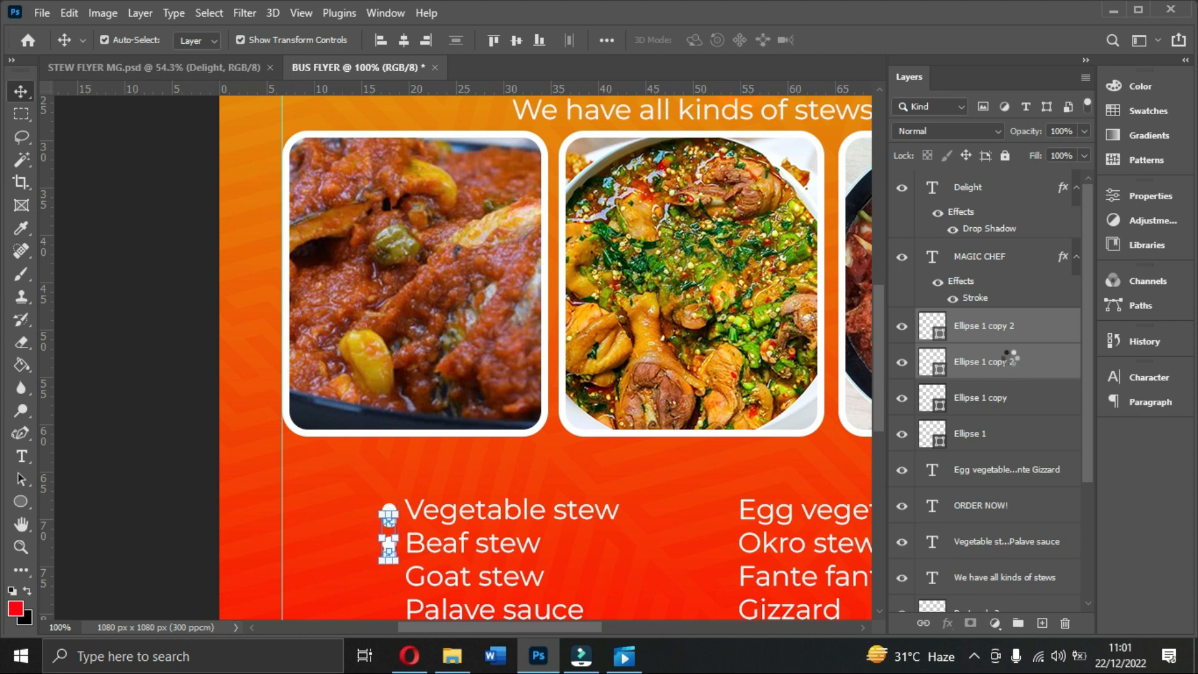
{"action": "key", "text": "Down"}
{"action": "key", "text": "Down"}
{"action": "key", "text": "Down"}
{"action": "key", "text": "Down"}
{"action": "key", "text": "Down"}
{"action": "key", "text": "Down"}
{"action": "key", "text": "Down"}
{"action": "key", "text": "Down"}
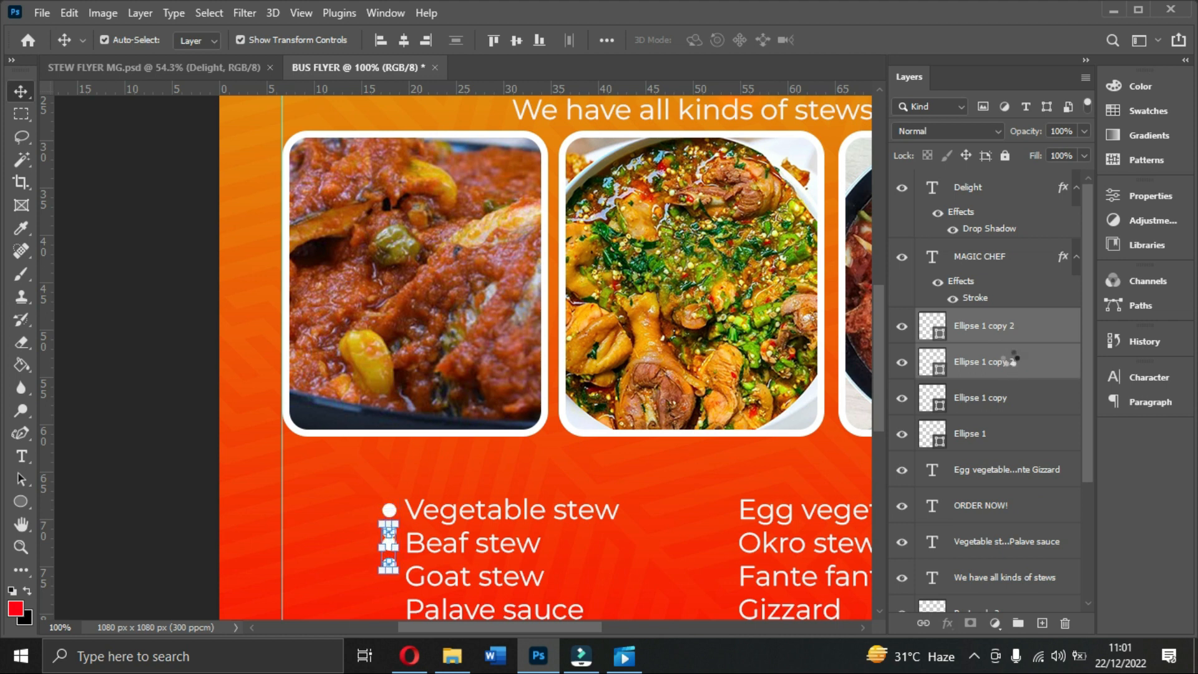
{"action": "key", "text": "Down"}
{"action": "key", "text": "Down"}
{"action": "key", "text": "Down"}
{"action": "key", "text": "Down"}
{"action": "key", "text": "Down"}
{"action": "key", "text": "Down"}
{"action": "key", "text": "Down"}
{"action": "key", "text": "Down"}
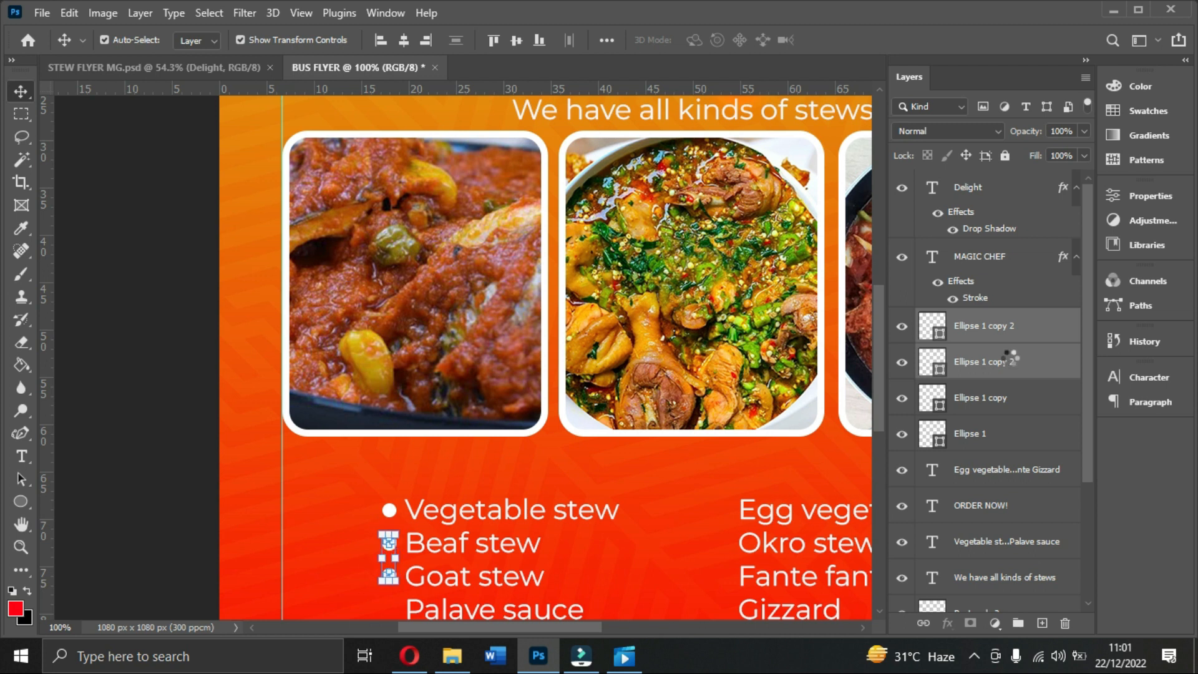
{"action": "key", "text": "Down"}
{"action": "key", "text": "Down"}
{"action": "key", "text": "Down"}
{"action": "key", "text": "Down"}
{"action": "key", "text": "Down"}
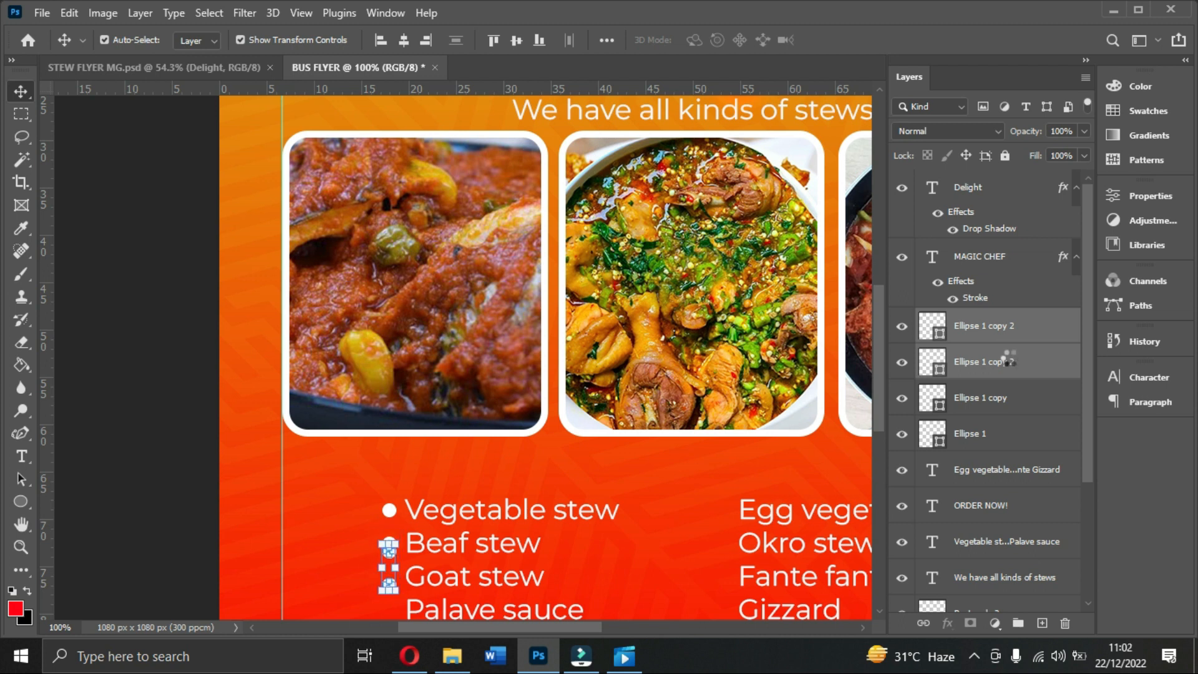
{"action": "scroll", "coordinate": [705, 559], "scroll_direction": "down", "scroll_amount": 2}
{"action": "scroll", "coordinate": [712, 562], "scroll_direction": "down", "scroll_amount": 4}
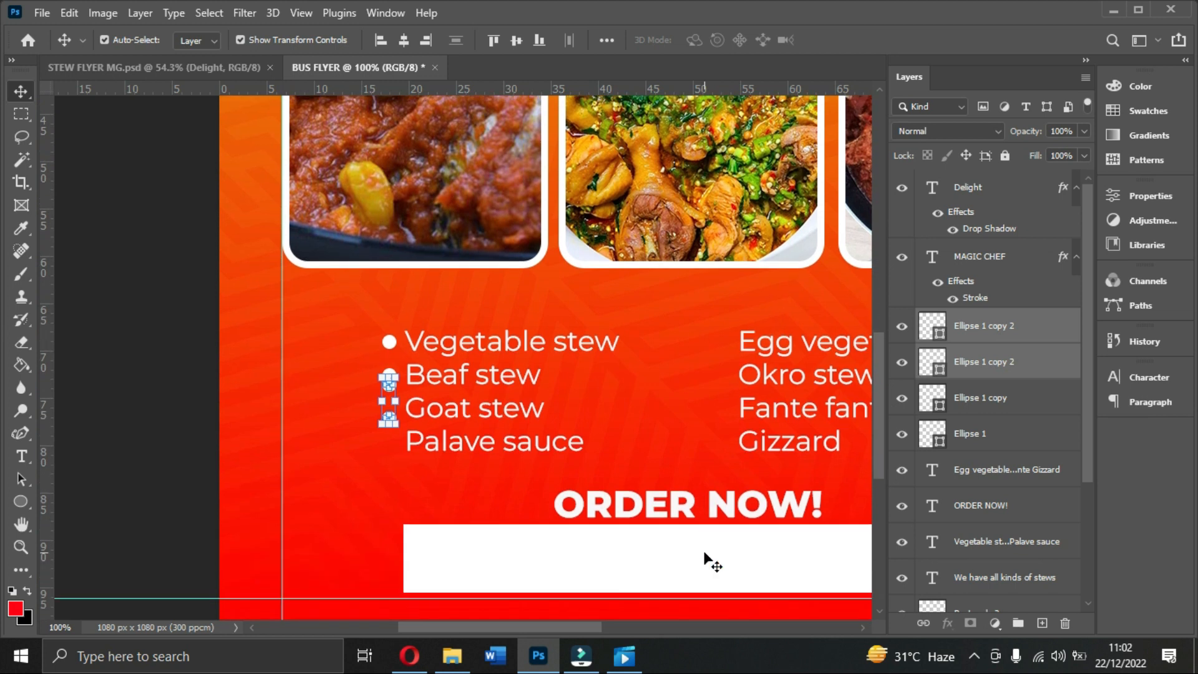
{"action": "key", "text": "Down"}
{"action": "key", "text": "Down"}
{"action": "key", "text": "Down"}
{"action": "key", "text": "Down"}
{"action": "key", "text": "Down"}
{"action": "key", "text": "Down"}
{"action": "key", "text": "Down"}
{"action": "key", "text": "Down"}
{"action": "key", "text": "Down"}
{"action": "key", "text": "Down"}
{"action": "key", "text": "Down"}
{"action": "key", "text": "Down"}
{"action": "key", "text": "Down"}
{"action": "key", "text": "Down"}
{"action": "key", "text": "Down"}
{"action": "key", "text": "Down"}
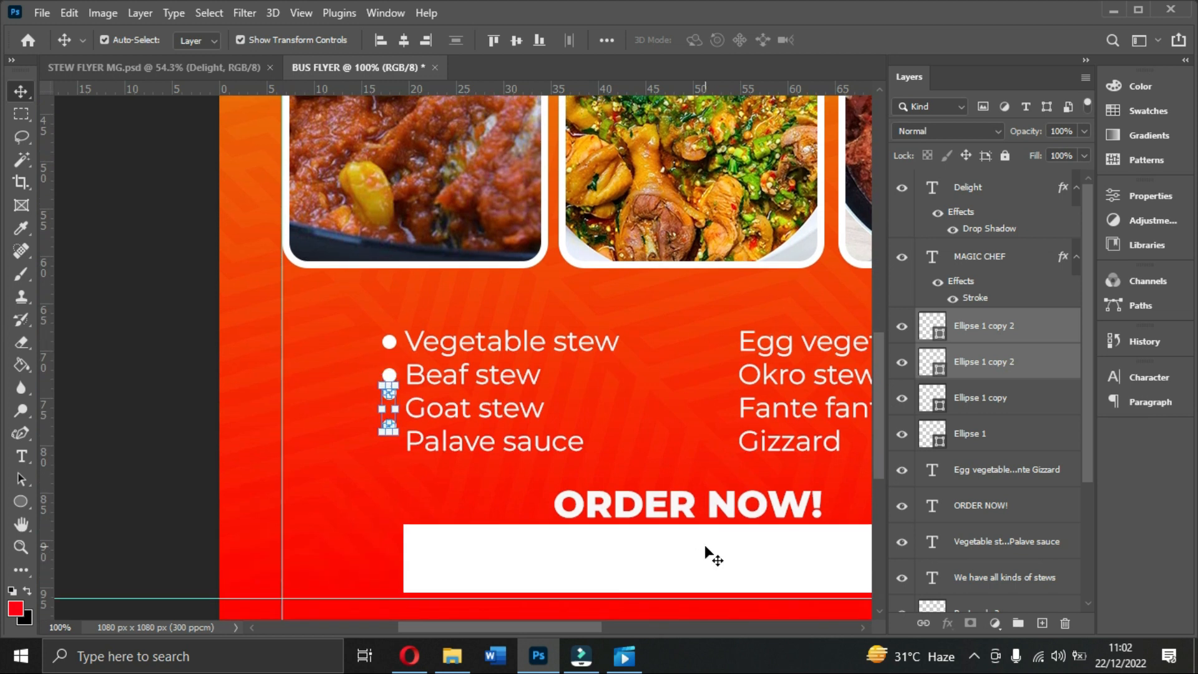
{"action": "key", "text": "Down"}
{"action": "key", "text": "Down"}
{"action": "key", "text": "Down"}
{"action": "key", "text": "Down"}
{"action": "key", "text": "Down"}
{"action": "key", "text": "Down"}
{"action": "key", "text": "Down"}
{"action": "key", "text": "Down"}
{"action": "key", "text": "Down"}
{"action": "key", "text": "Down"}
{"action": "key", "text": "Down"}
{"action": "key", "text": "Down"}
{"action": "key", "text": "Down"}
{"action": "key", "text": "Down"}
{"action": "key", "text": "Down"}
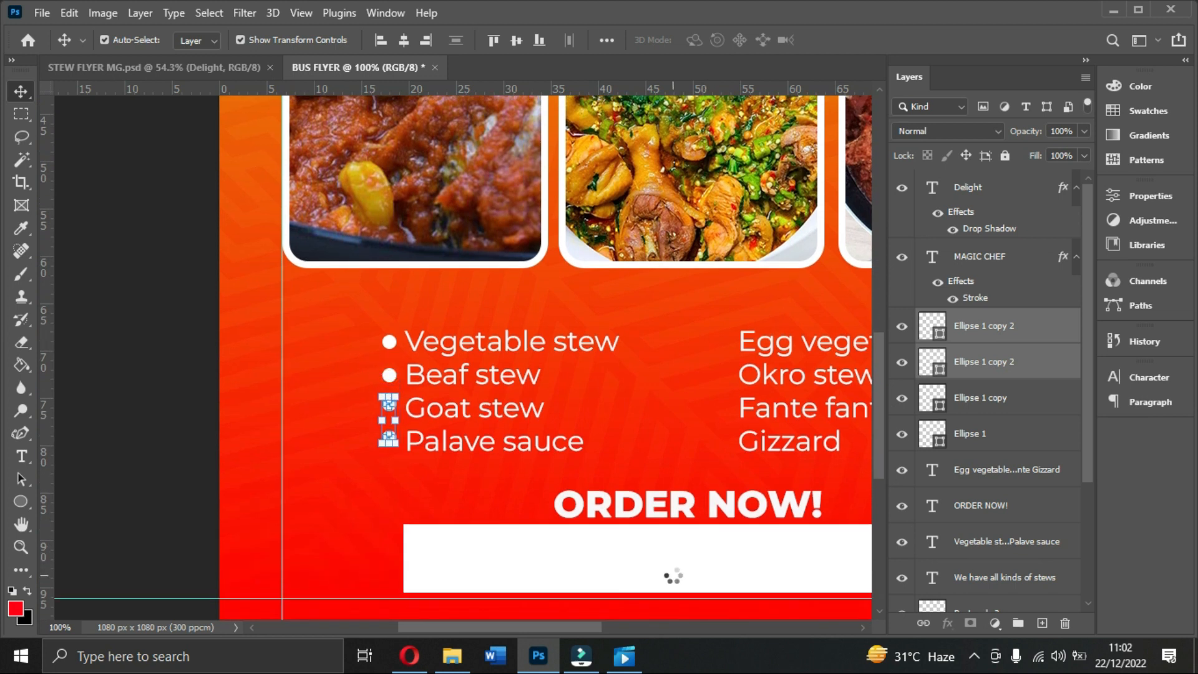
{"action": "key", "text": "Down"}
{"action": "key", "text": "Down"}
{"action": "key", "text": "Down"}
{"action": "key", "text": "Down"}
{"action": "key", "text": "Down"}
{"action": "key", "text": "Down"}
{"action": "key", "text": "Down"}
{"action": "key", "text": "Down"}
{"action": "key", "text": "Down"}
{"action": "key", "text": "Down"}
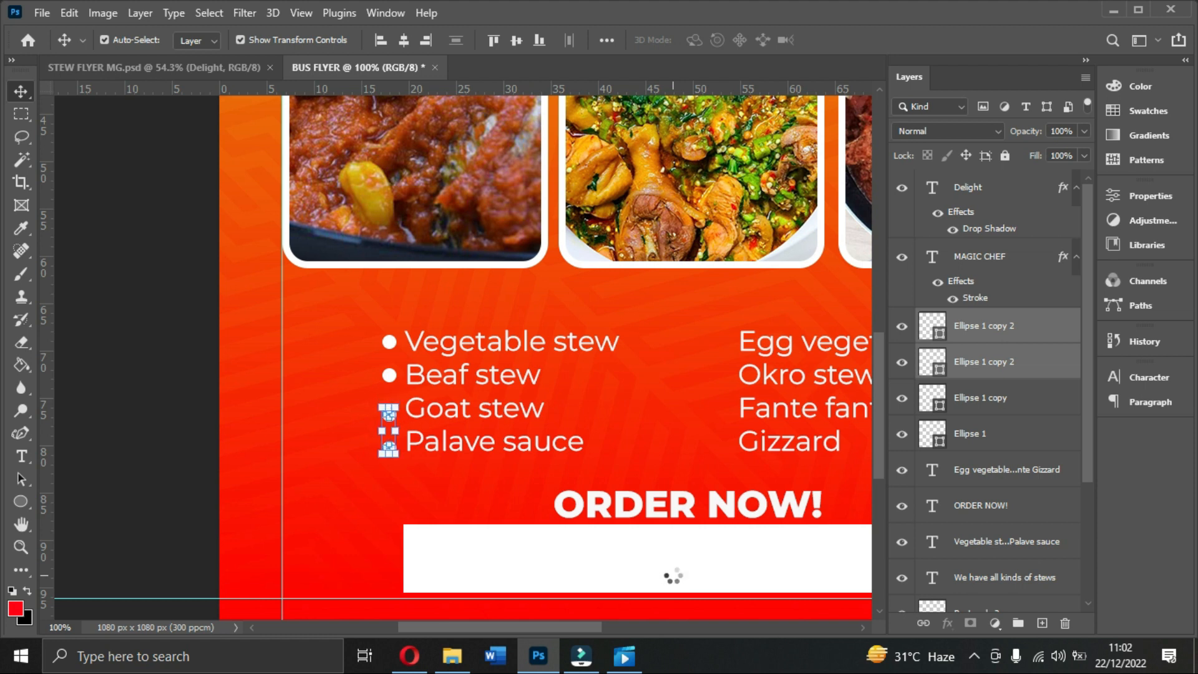
{"action": "key", "text": "Up"}
{"action": "key", "text": "Up"}
{"action": "key", "text": "Up"}
{"action": "key", "text": "Up"}
{"action": "key", "text": "Up"}
{"action": "key", "text": "Up"}
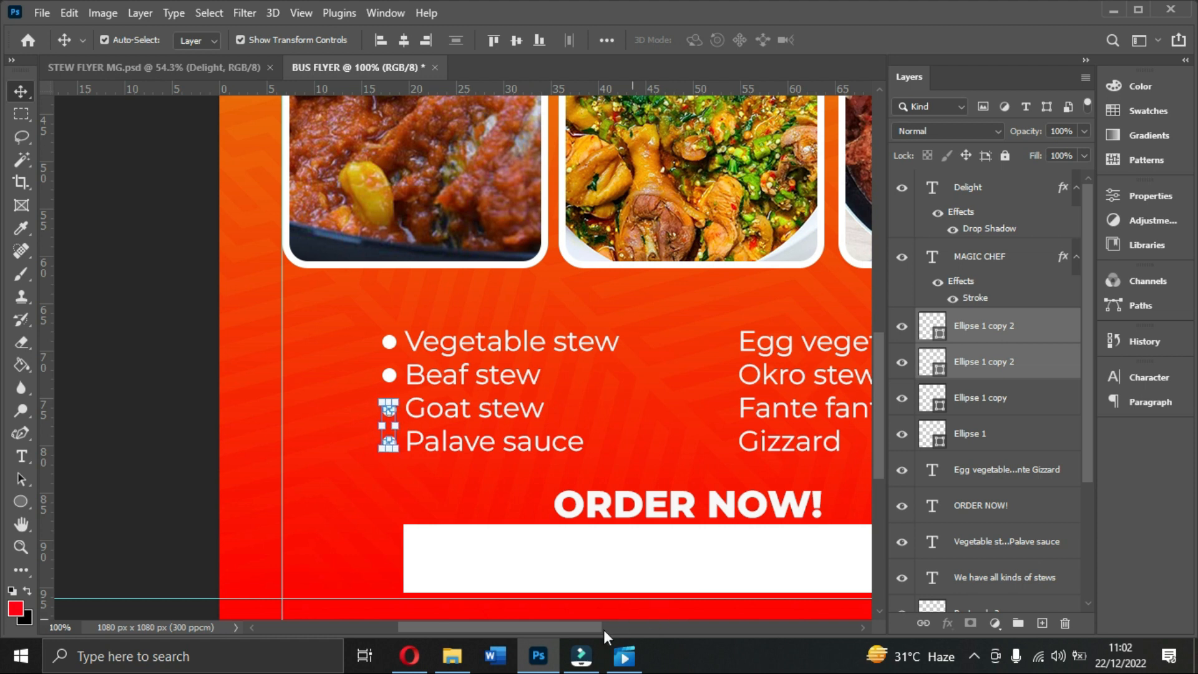
{"action": "left_click", "coordinate": [372, 496]}
Step: Drag a bullet dot into place so every left-column stew line has a bullet
{"action": "left_click_drag", "start_coordinate": [389, 442], "coordinate": [732, 347]}
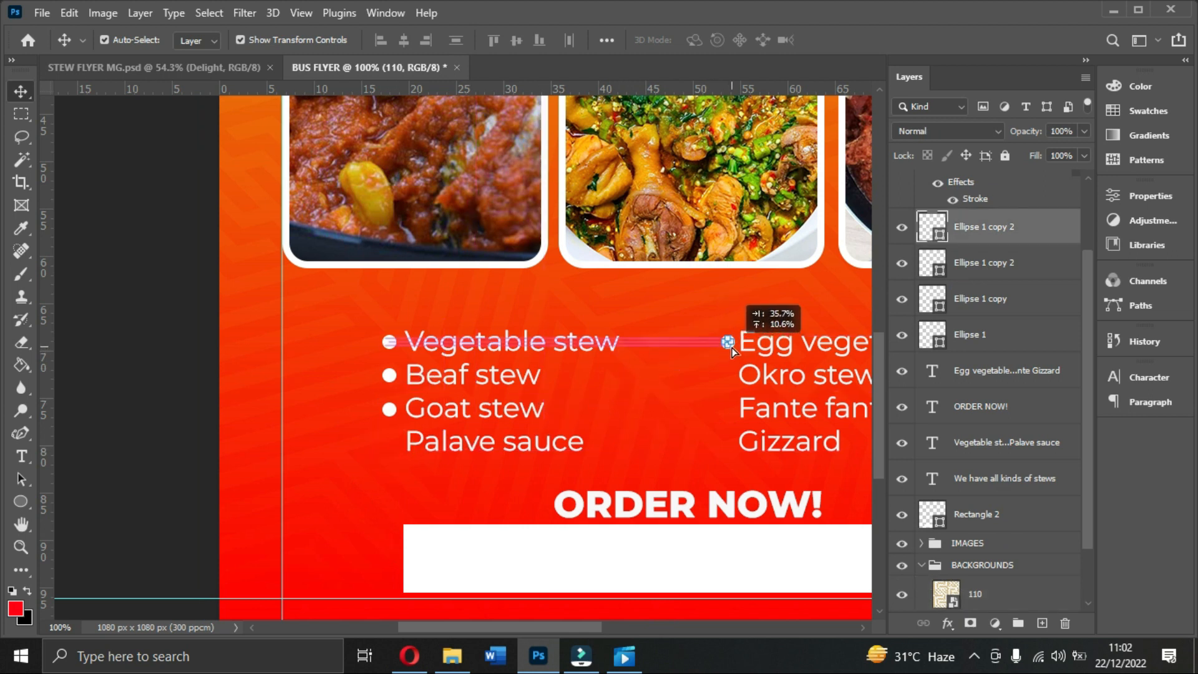
{"action": "left_click_drag", "start_coordinate": [389, 417], "coordinate": [389, 444]}
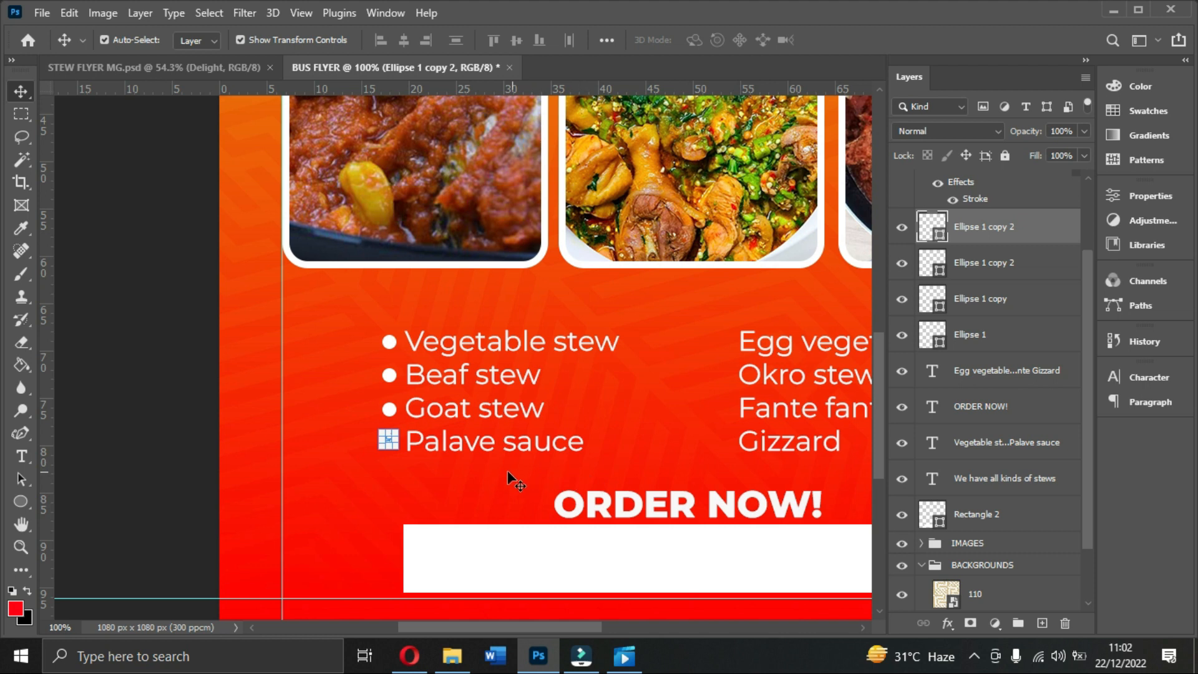
{"action": "left_click", "coordinate": [981, 264], "text": "ctrl"}
{"action": "left_click", "coordinate": [981, 301], "text": "ctrl"}
{"action": "left_click", "coordinate": [978, 336], "text": "ctrl"}
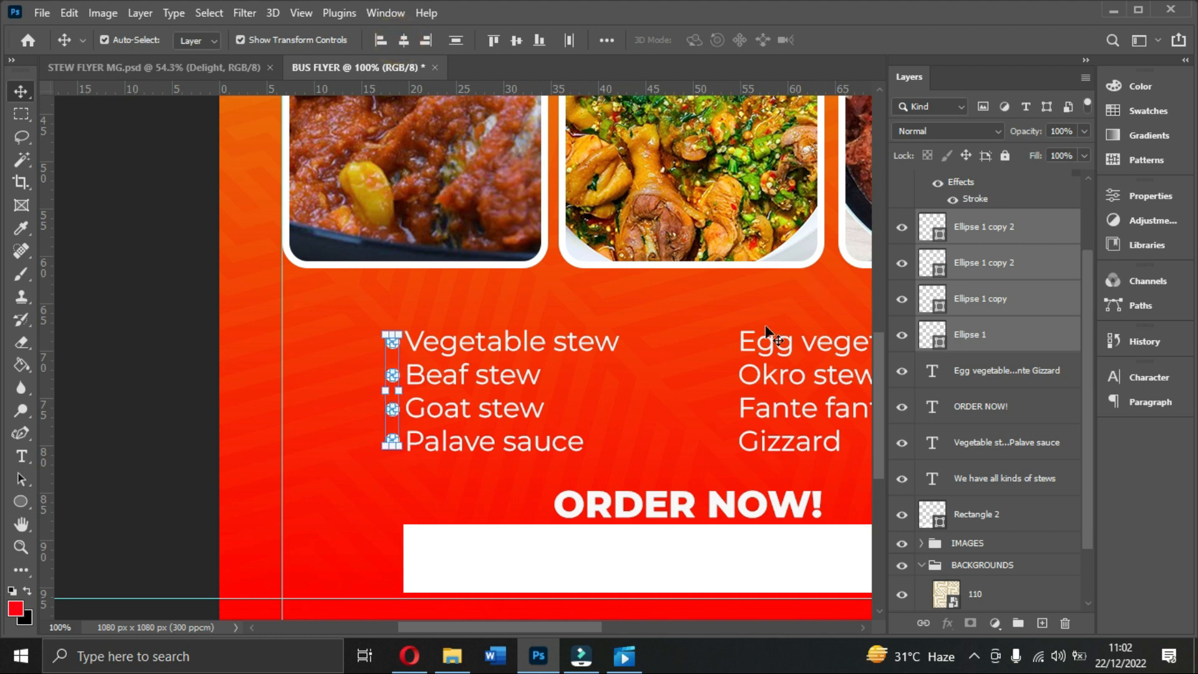
{"action": "left_click", "coordinate": [718, 375]}
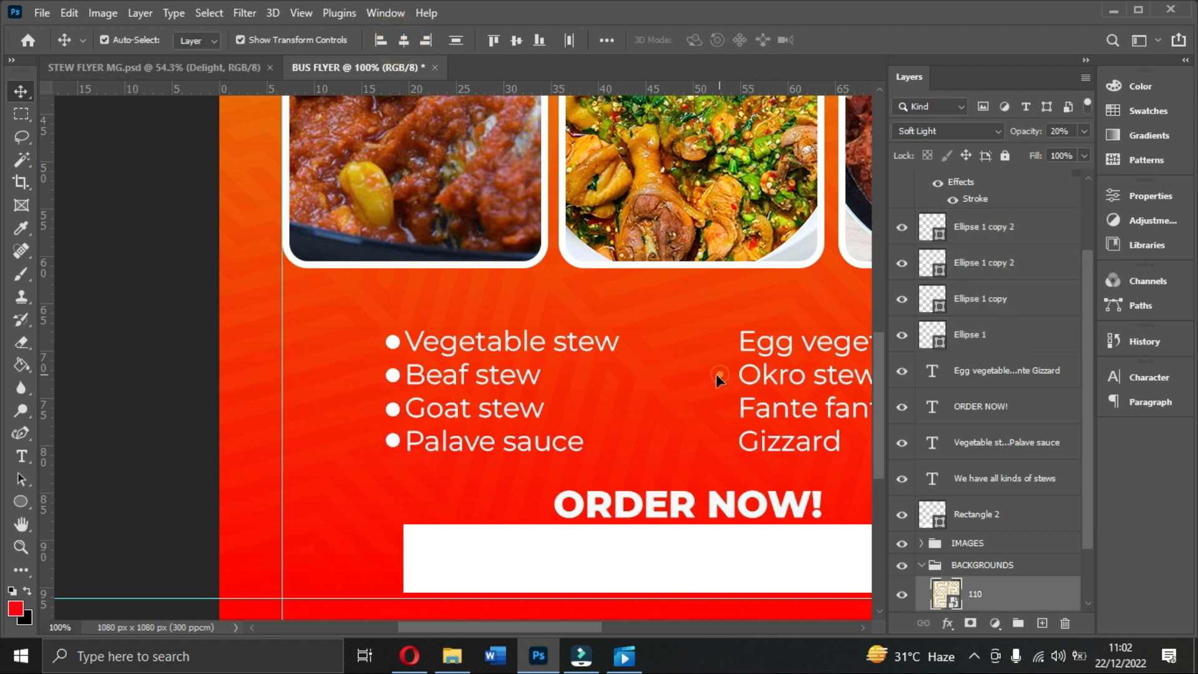
Step: Nudge the left stew list slightly to the right
{"action": "left_click", "coordinate": [463, 394]}
{"action": "key", "text": "Right"}
{"action": "key", "text": "Right"}
{"action": "key", "text": "Right"}
{"action": "key", "text": "Right"}
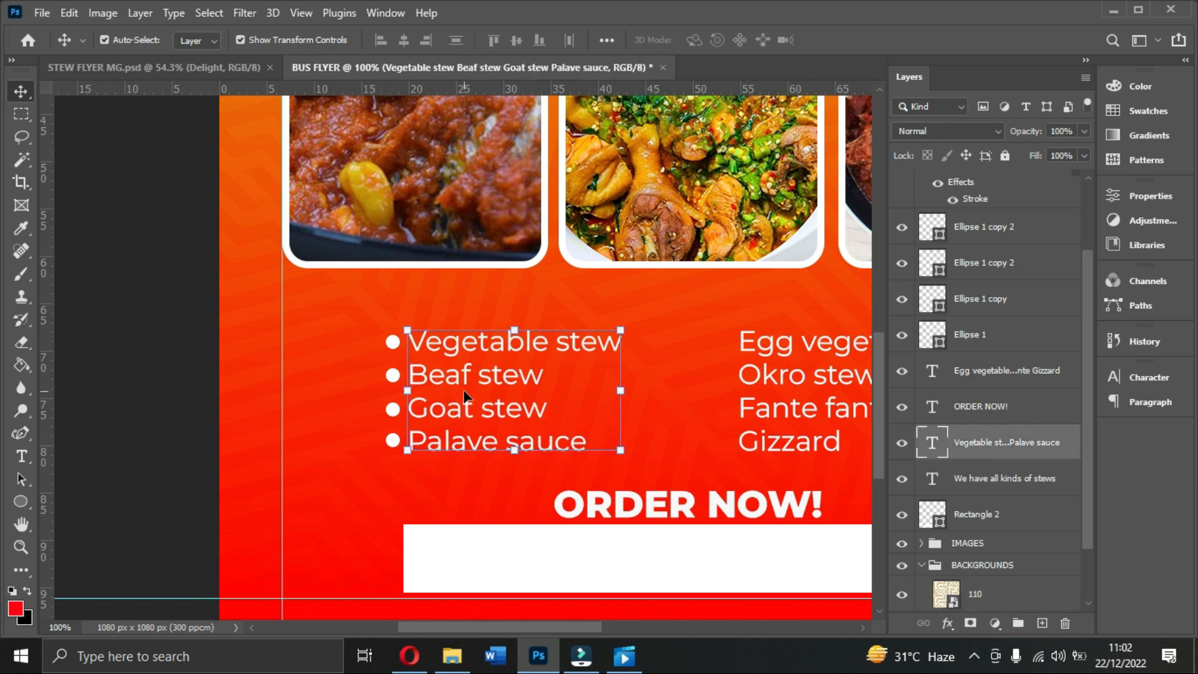
{"action": "left_click", "coordinate": [722, 418]}
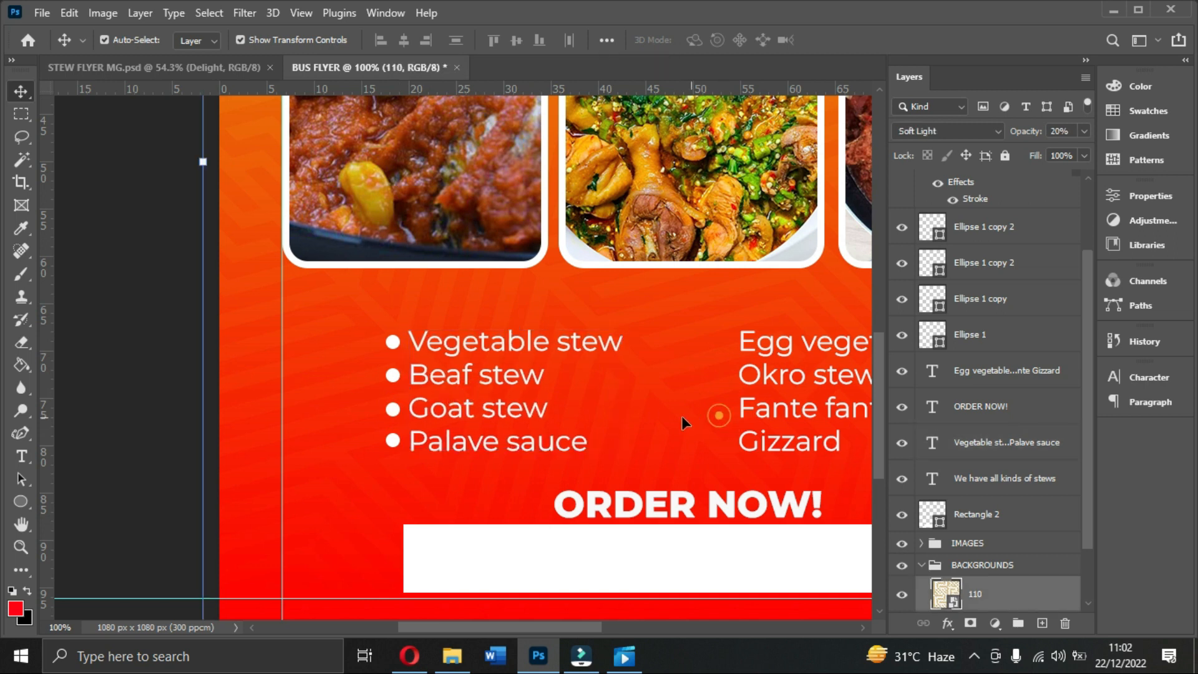
Step: Merge the four bullet-dot layers into a single layer with Ctrl+E
{"action": "left_click", "coordinate": [980, 298]}
{"action": "left_click", "coordinate": [972, 337], "text": "ctrl"}
{"action": "left_click", "coordinate": [975, 262], "text": "ctrl"}
{"action": "left_click", "coordinate": [977, 225], "text": "ctrl"}
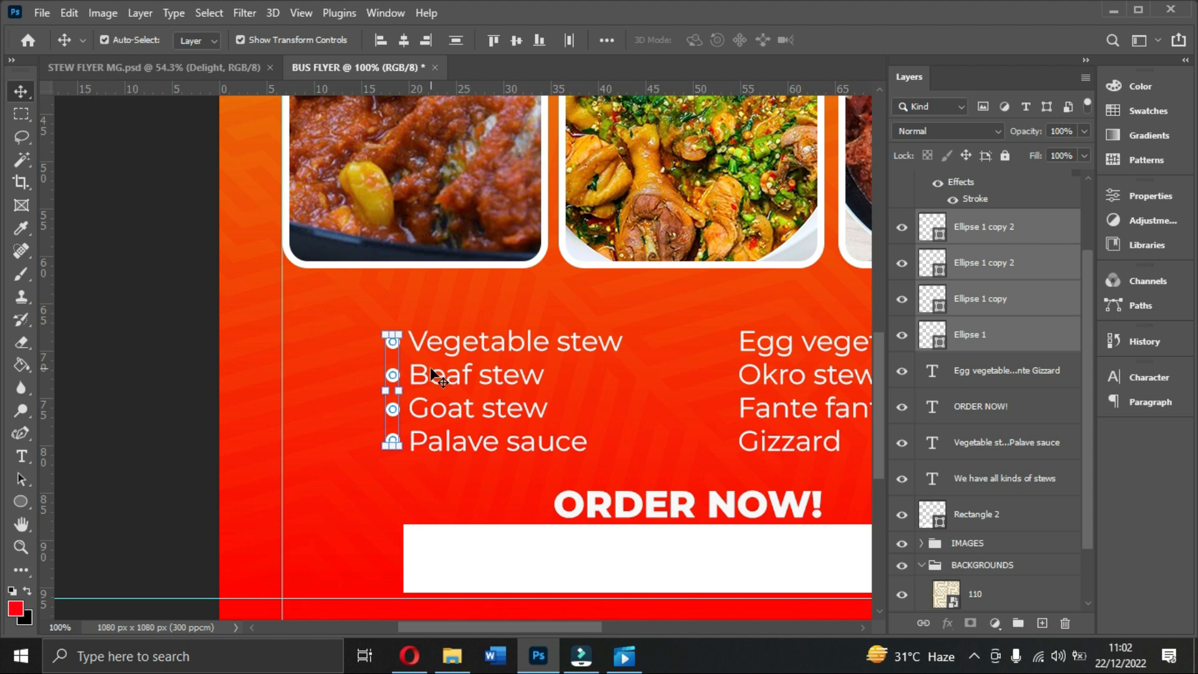
{"action": "key", "text": "ctrl"}
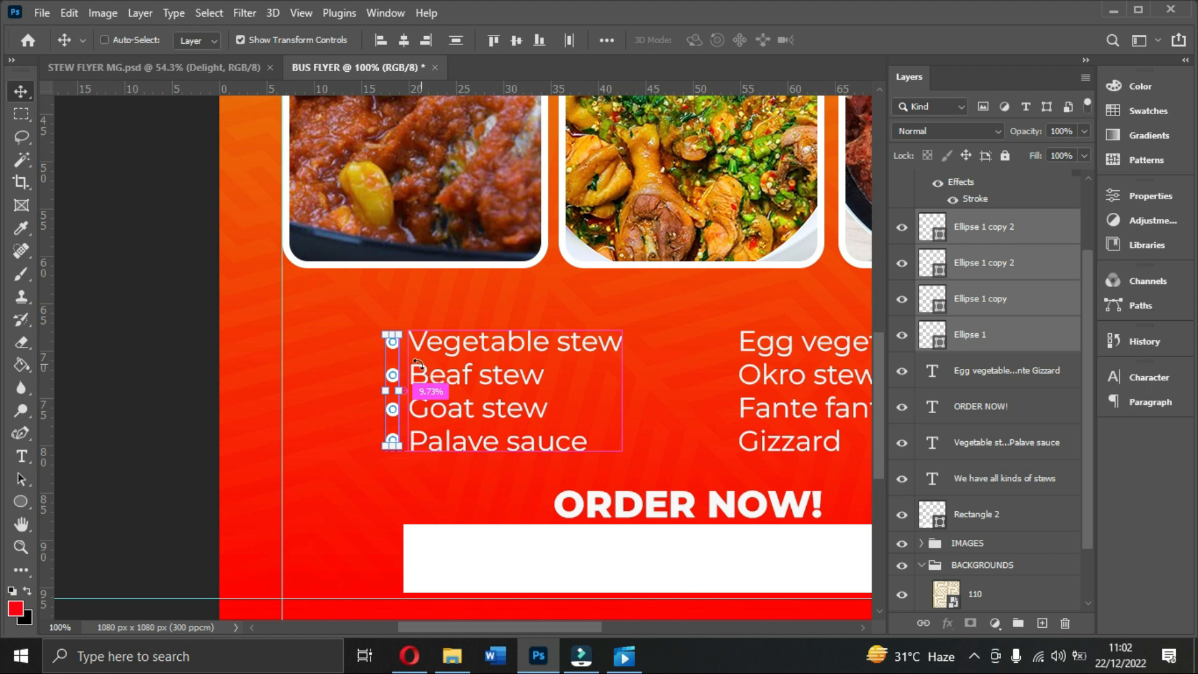
{"action": "key", "text": "ctrl+e"}
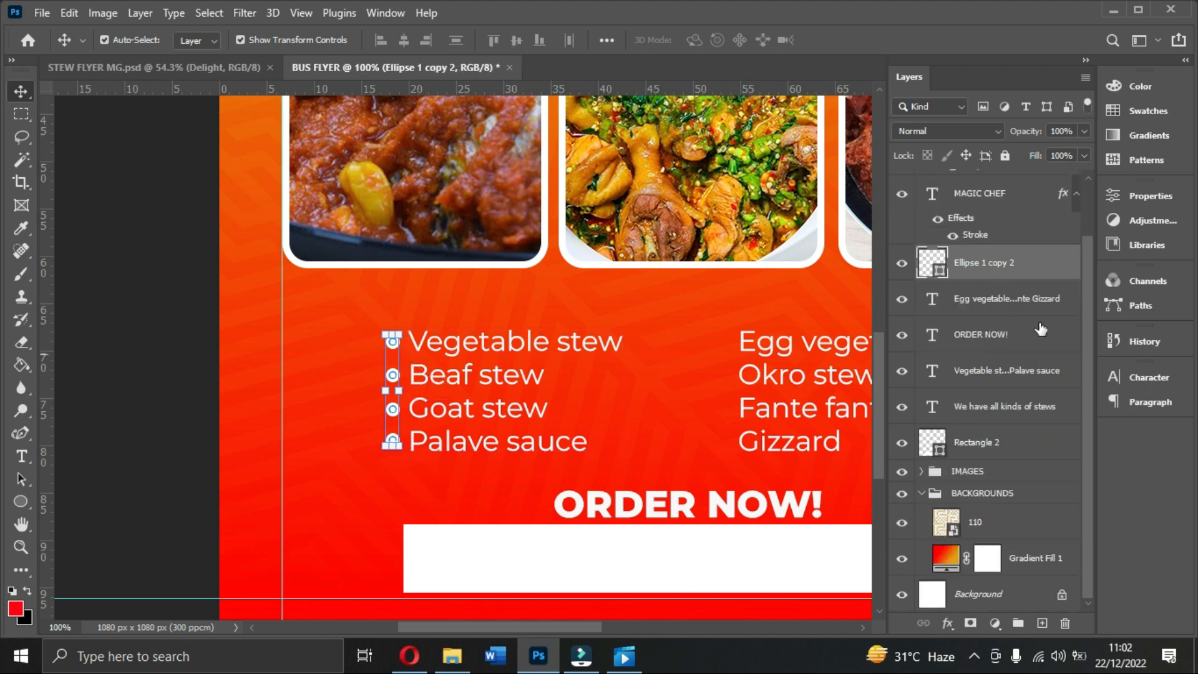
Step: Duplicate the merged bullet column and place the copy before the Egg vegetable stew list
{"action": "left_click", "coordinate": [903, 265]}
{"action": "left_click", "coordinate": [903, 265]}
{"action": "left_click", "coordinate": [902, 266]}
{"action": "key", "text": "ctrl+j"}
{"action": "left_click_drag", "start_coordinate": [395, 367], "coordinate": [590, 368]}
{"action": "left_click_drag", "start_coordinate": [394, 378], "coordinate": [727, 379]}
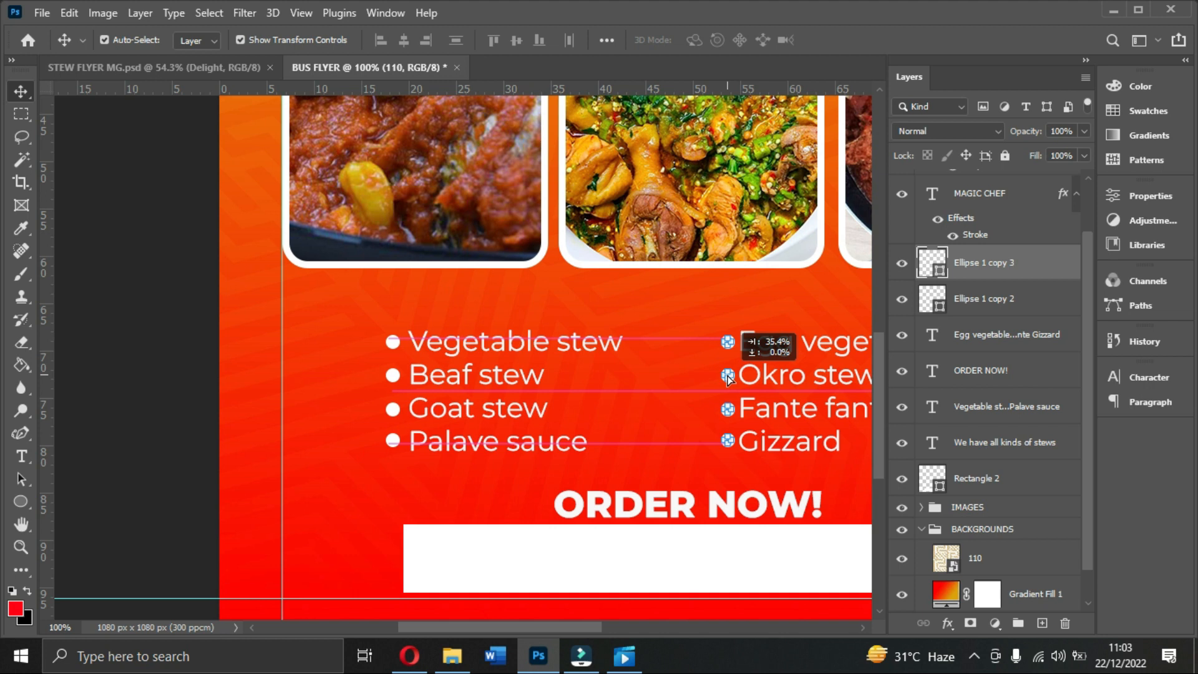
{"action": "left_click_drag", "start_coordinate": [728, 379], "coordinate": [729, 377]}
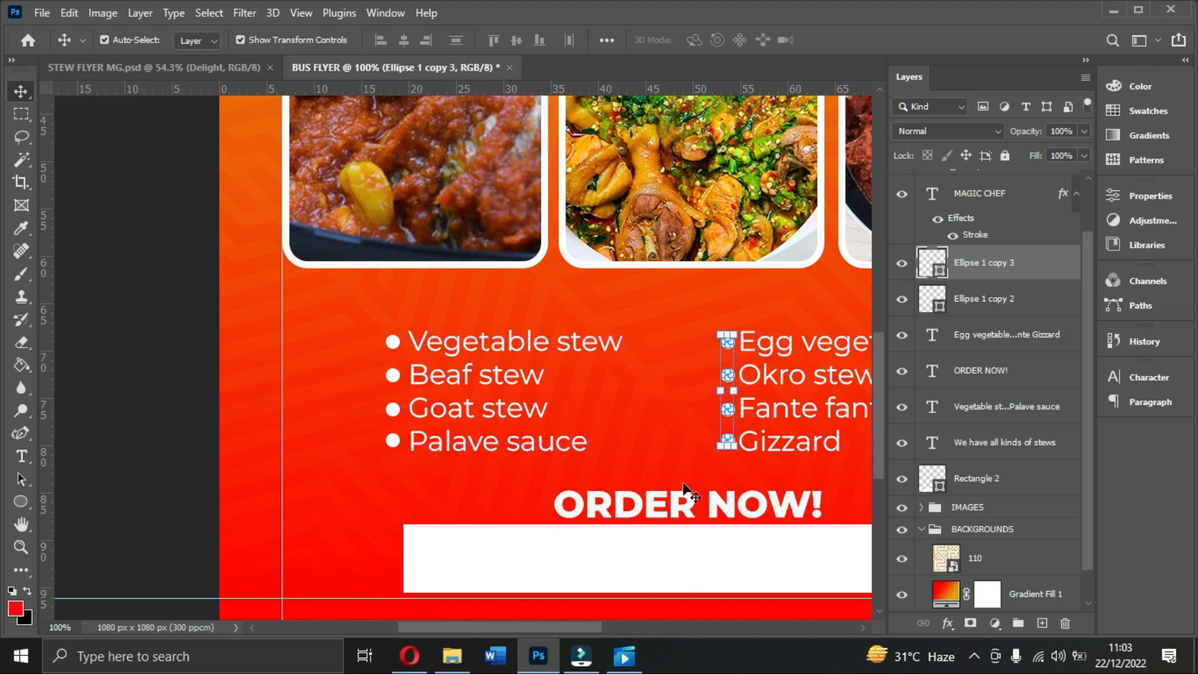
{"action": "left_click_drag", "start_coordinate": [587, 628], "coordinate": [626, 628]}
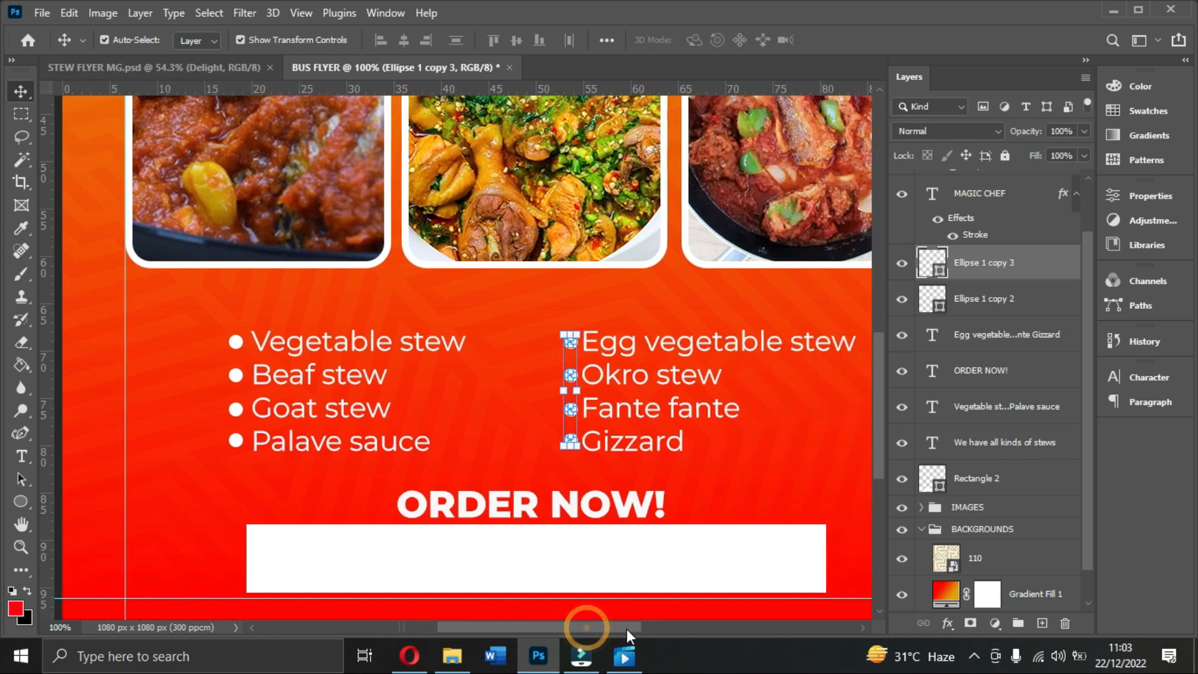
Step: Test-nudge the right-hand stew list right and back left
{"action": "left_click", "coordinate": [652, 411]}
{"action": "key", "text": "Right"}
{"action": "key", "text": "Right"}
{"action": "key", "text": "Right"}
{"action": "key", "text": "Right"}
{"action": "key", "text": "Right"}
{"action": "key", "text": "Right"}
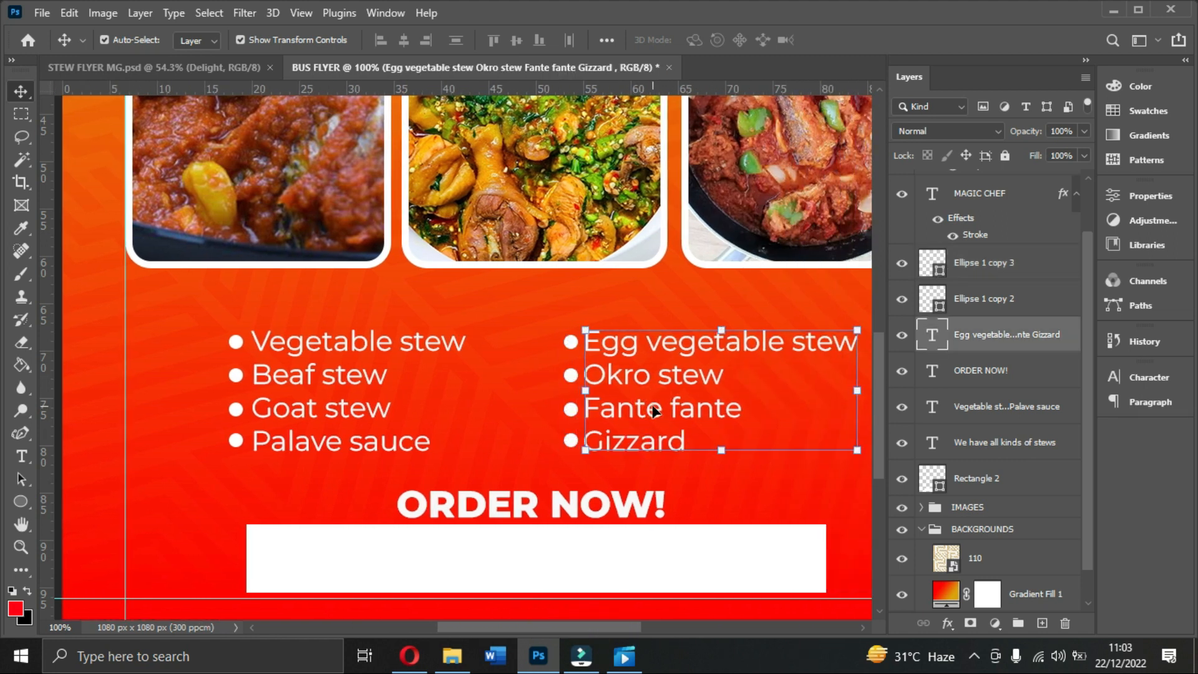
{"action": "key", "text": "Left"}
{"action": "key", "text": "Left"}
{"action": "key", "text": "Left"}
{"action": "left_click", "coordinate": [505, 398]}
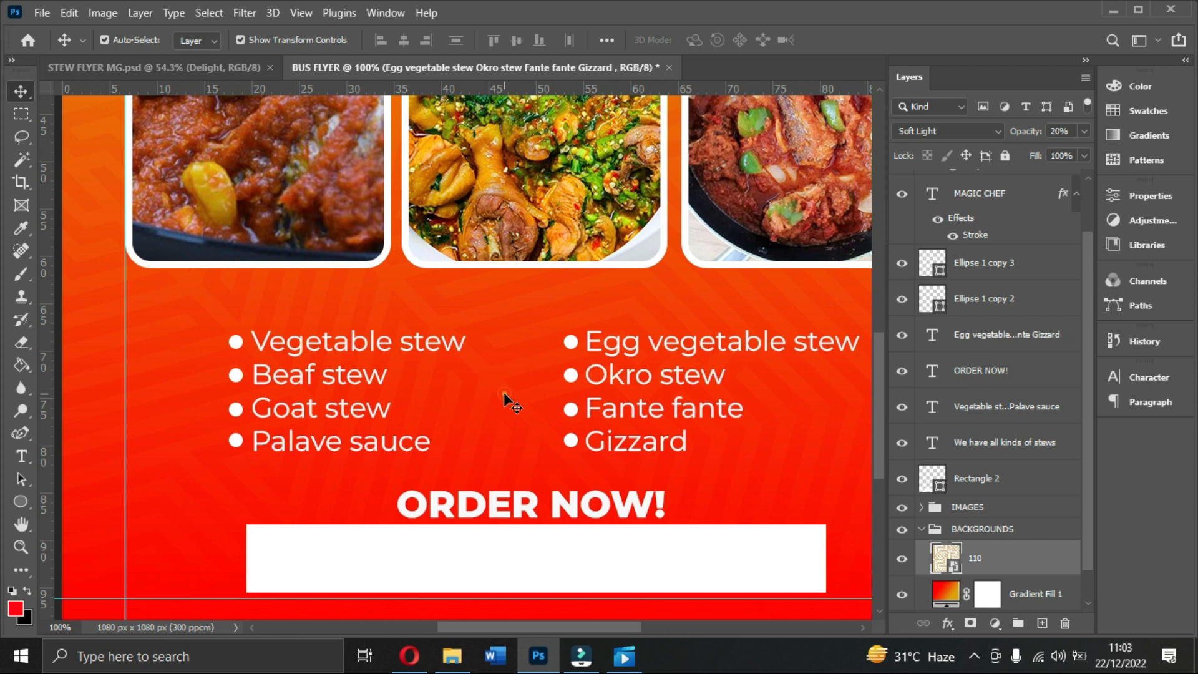
Step: Align both menu lists' vertical centres, then nudge the right list one pixel right
{"action": "left_click", "coordinate": [677, 418]}
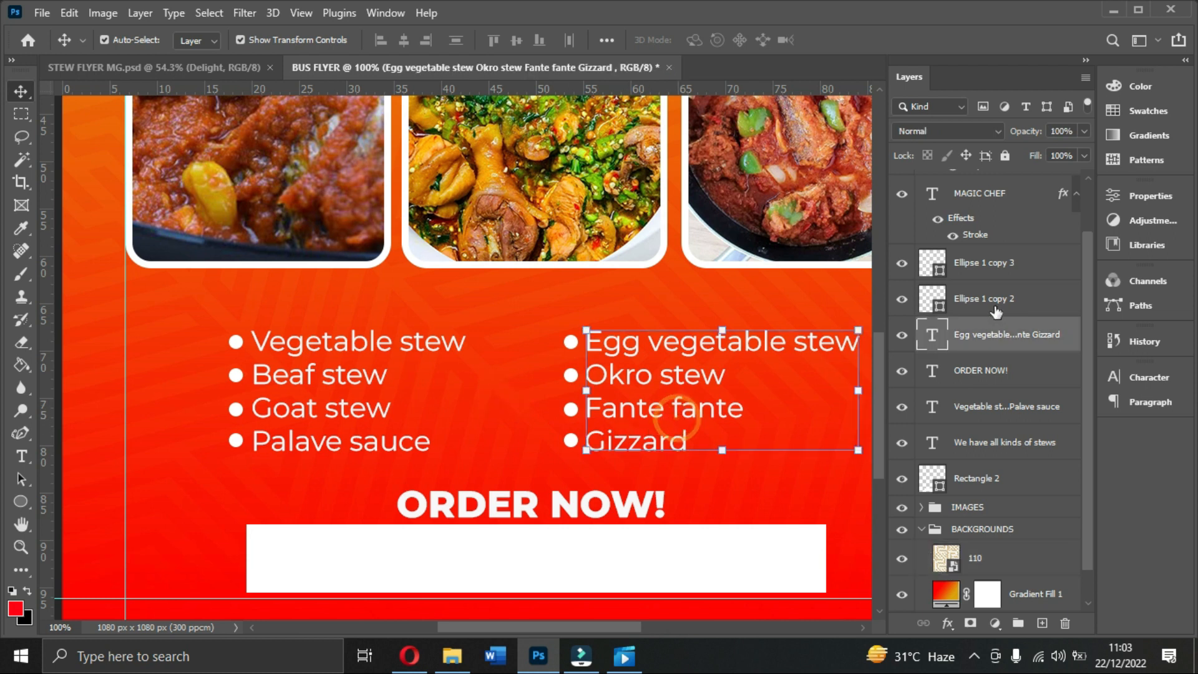
{"action": "left_click", "coordinate": [978, 409], "text": "ctrl"}
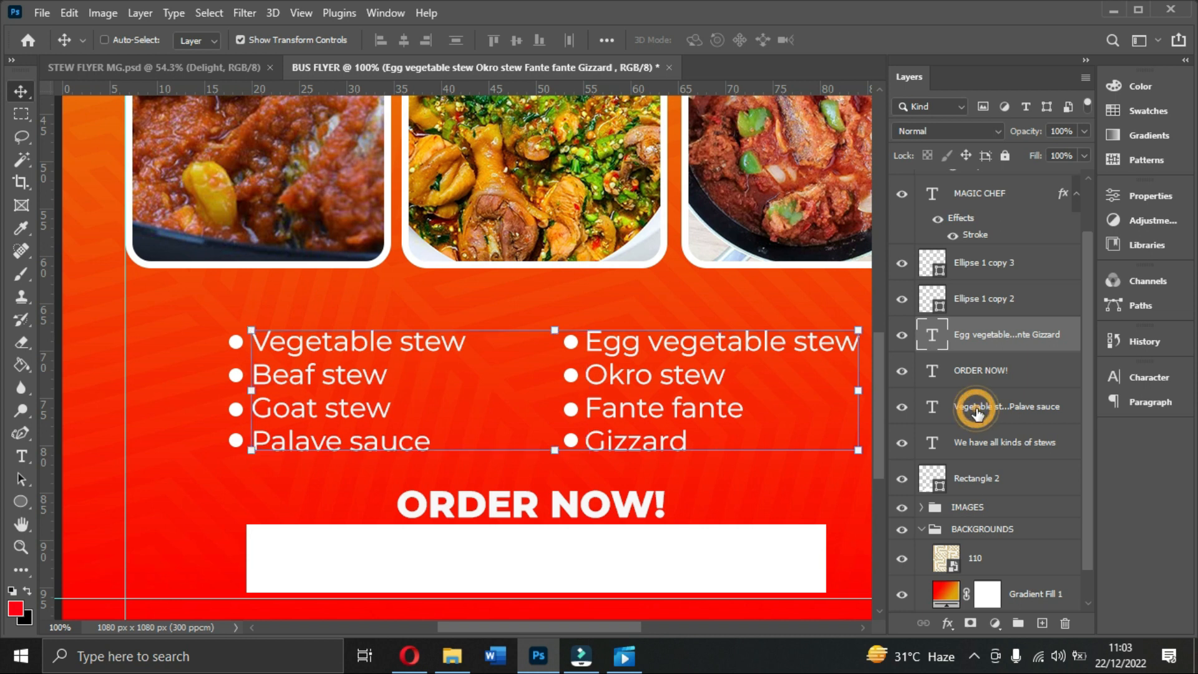
{"action": "left_click", "coordinate": [515, 41]}
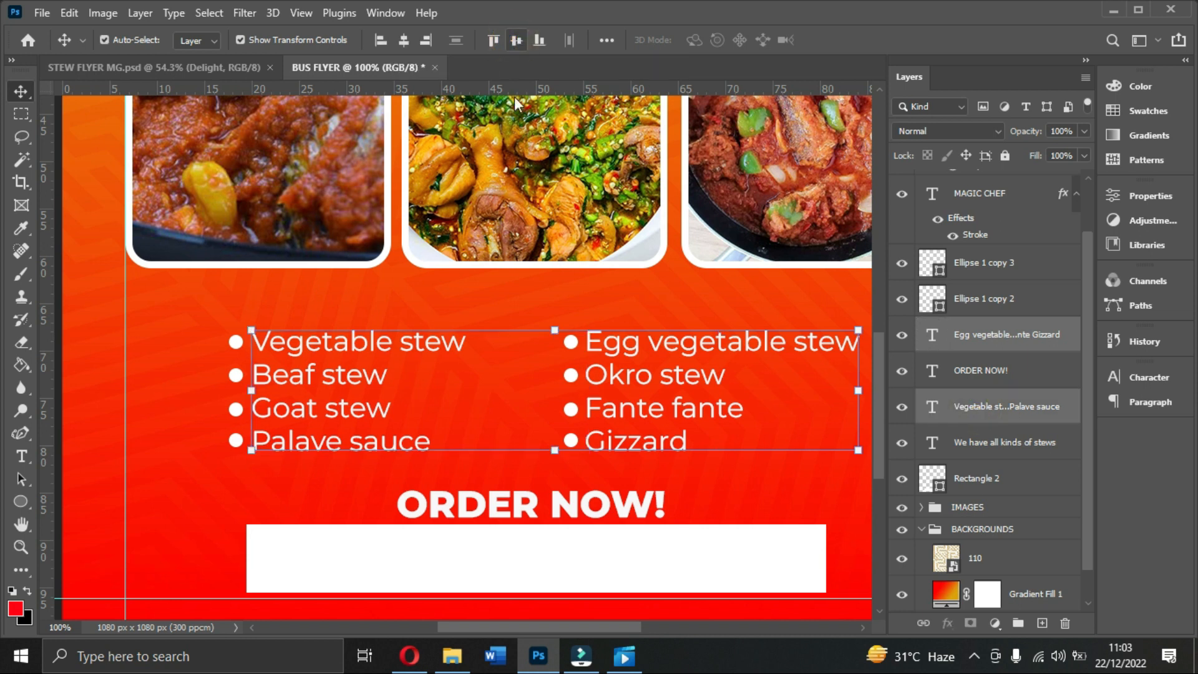
{"action": "left_click", "coordinate": [604, 301]}
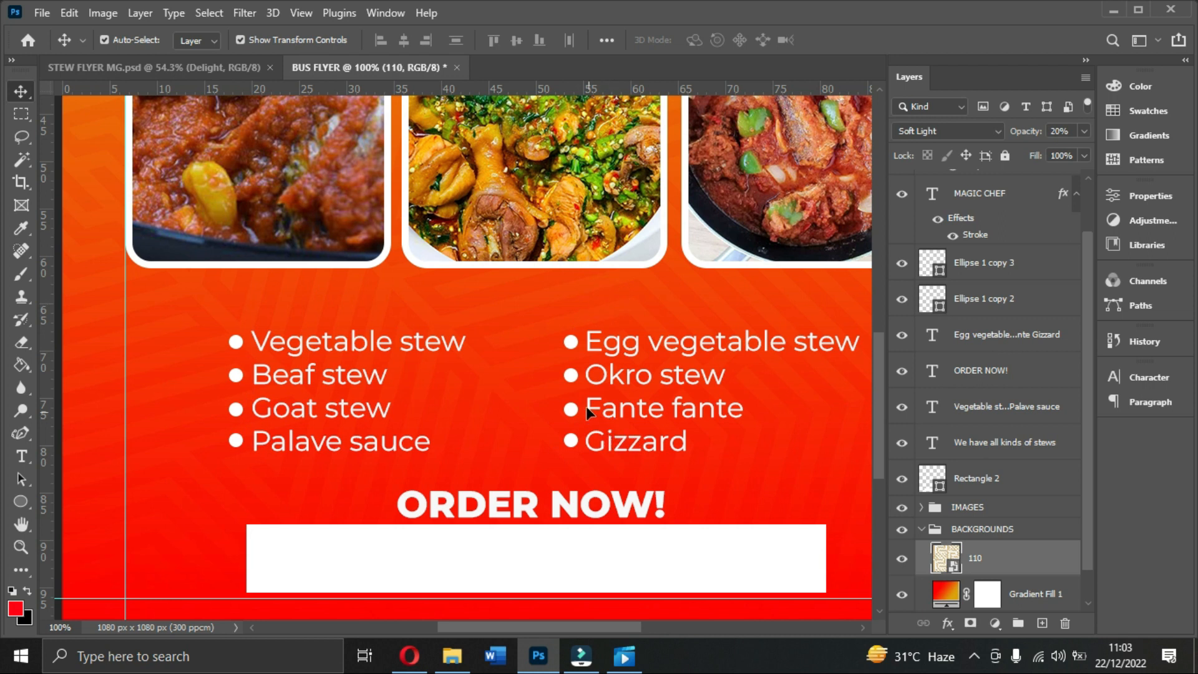
{"action": "left_click", "coordinate": [603, 402]}
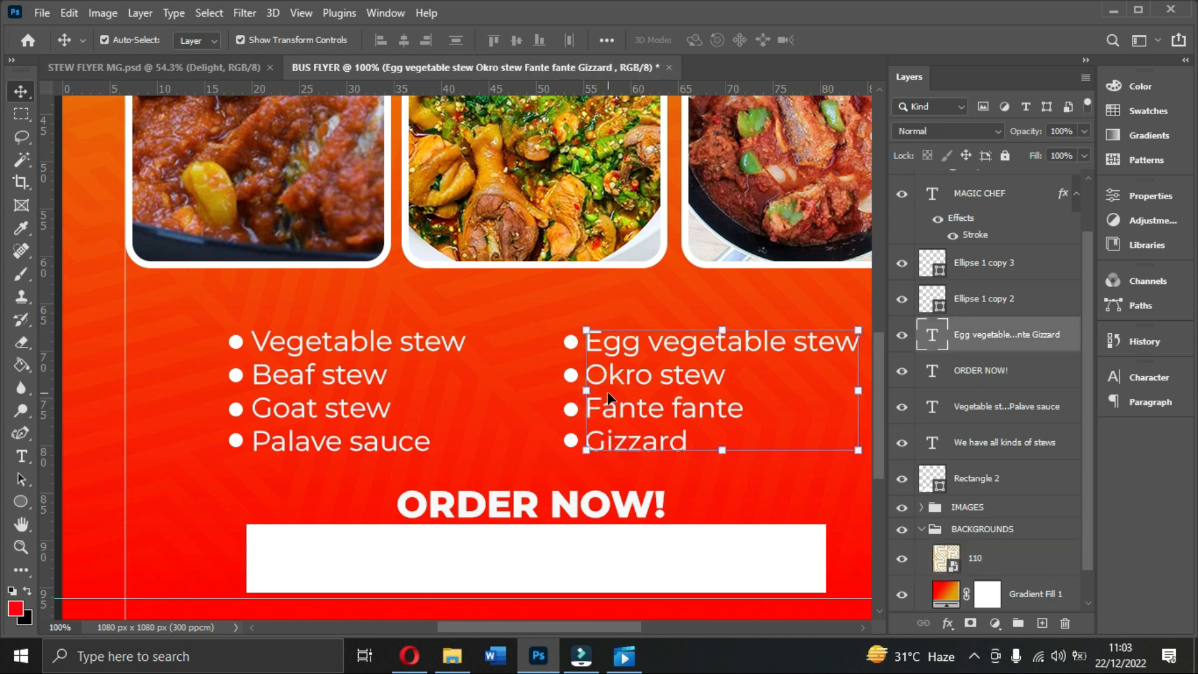
{"action": "key", "text": "Right"}
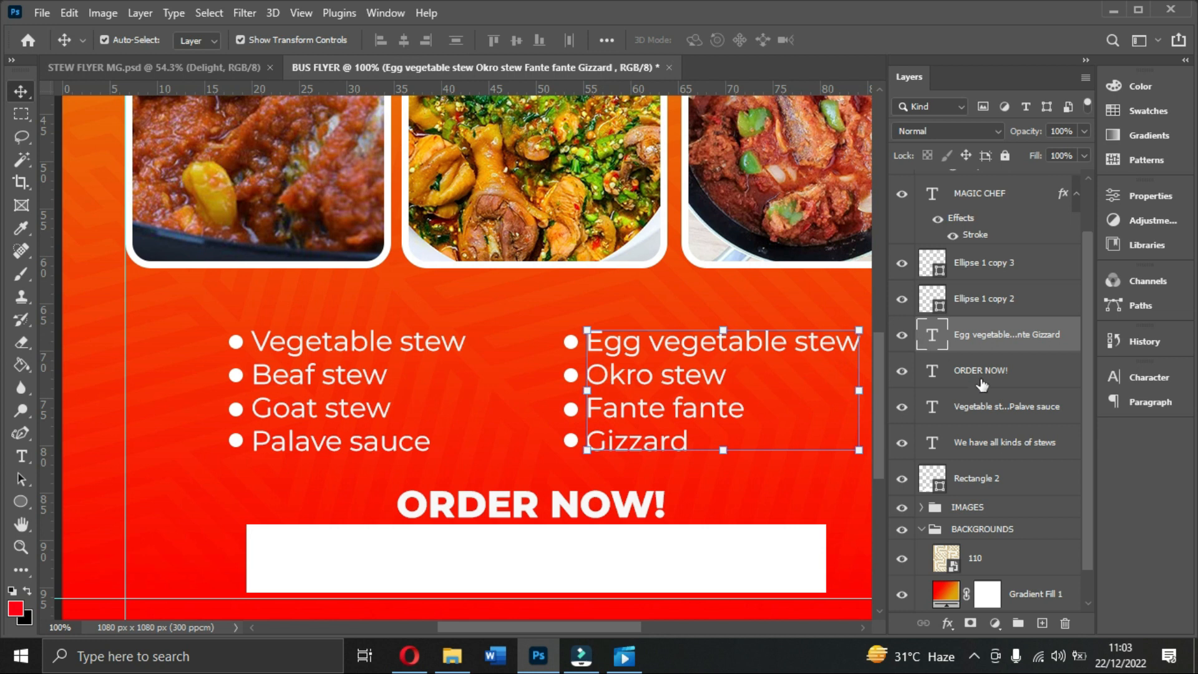
Step: Group both bullet columns and both stew lists with Ctrl+G and name the group MENU
{"action": "left_click", "coordinate": [978, 407], "text": "ctrl"}
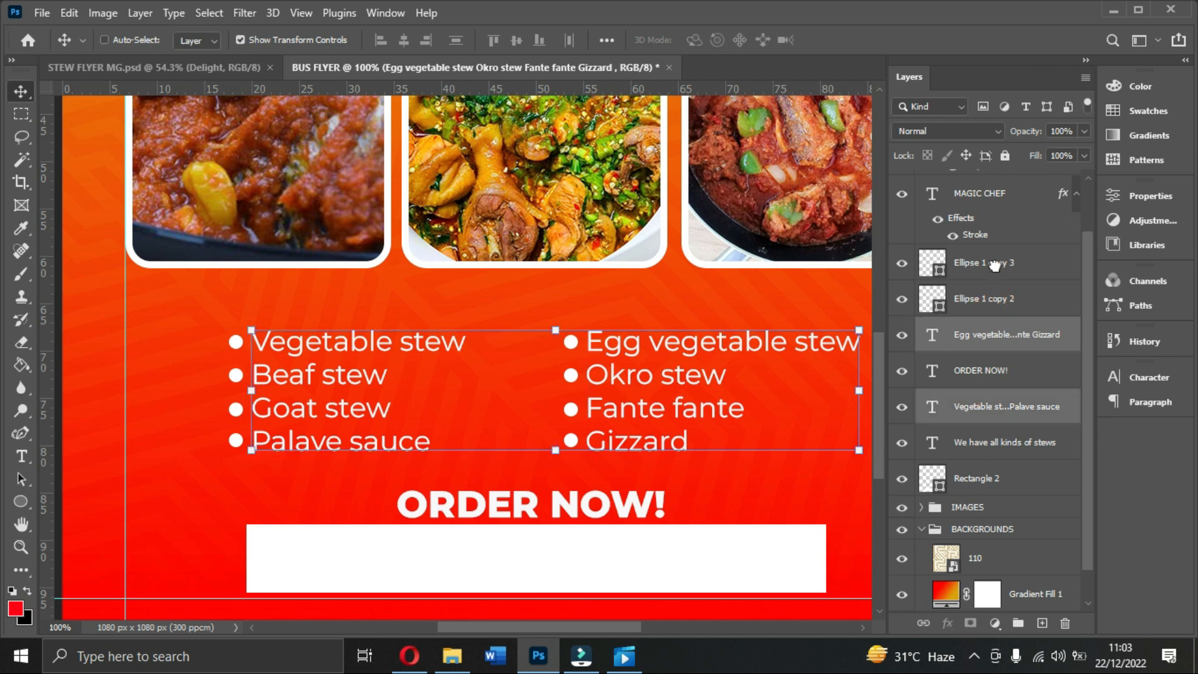
{"action": "left_click_drag", "start_coordinate": [995, 266], "coordinate": [996, 266]}
{"action": "left_click", "coordinate": [604, 256]}
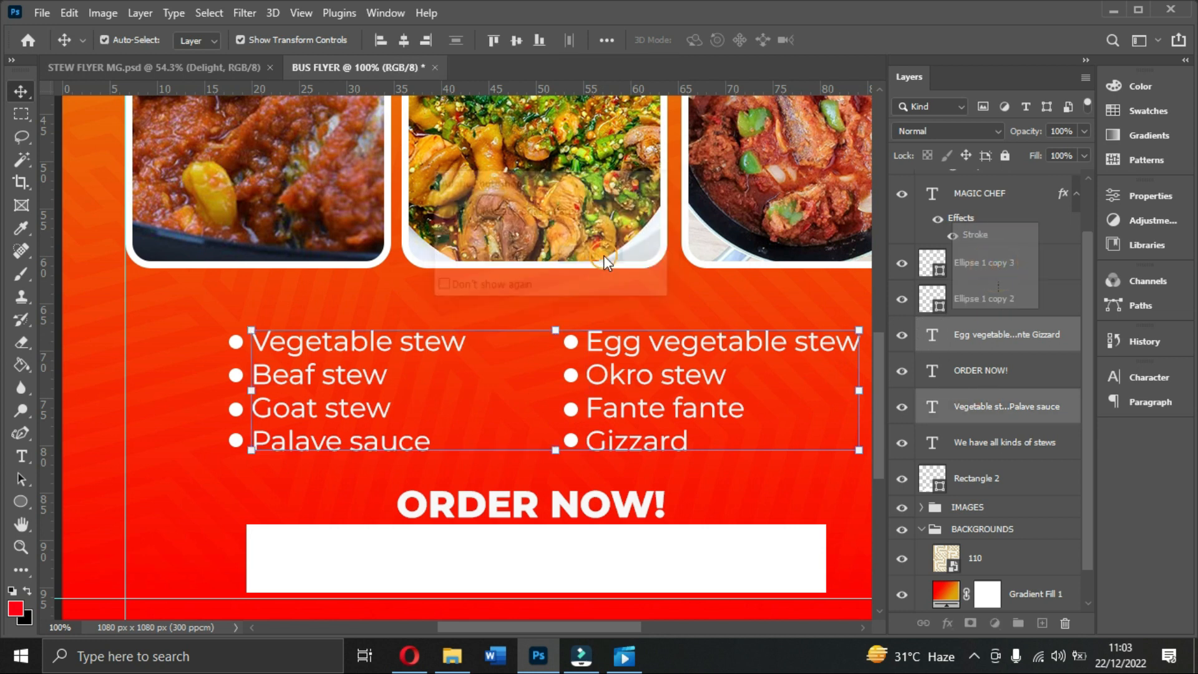
{"action": "left_click", "coordinate": [985, 267]}
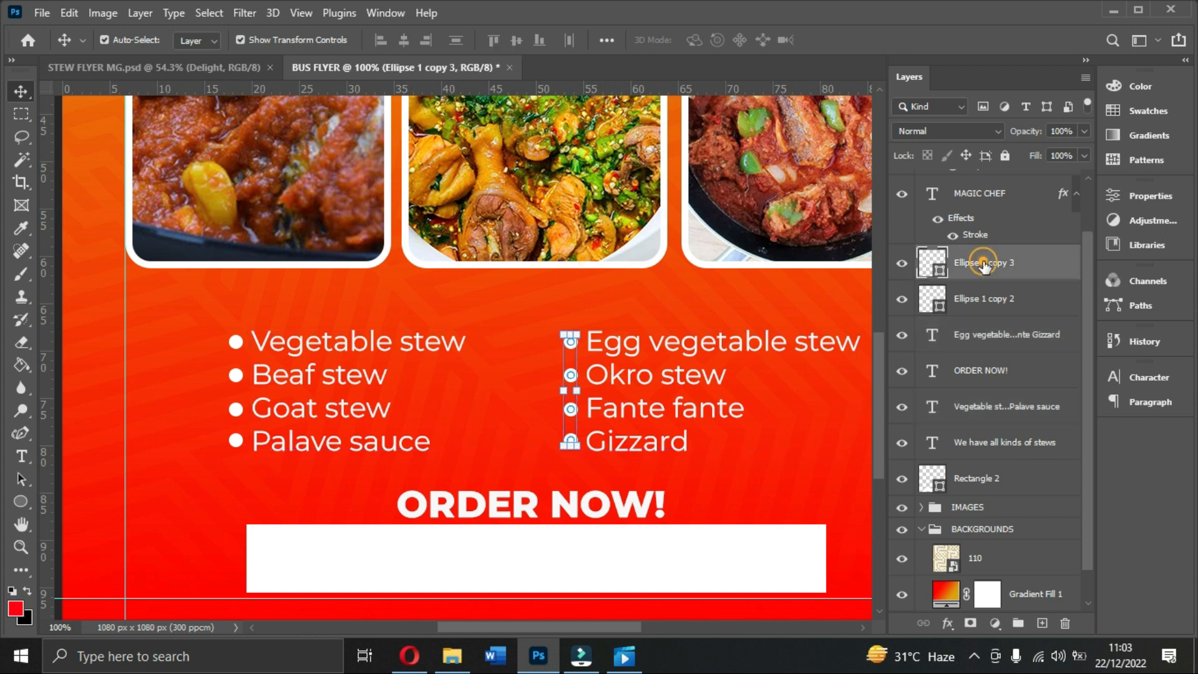
{"action": "left_click", "coordinate": [983, 301], "text": "ctrl"}
{"action": "left_click", "coordinate": [983, 343], "text": "ctrl"}
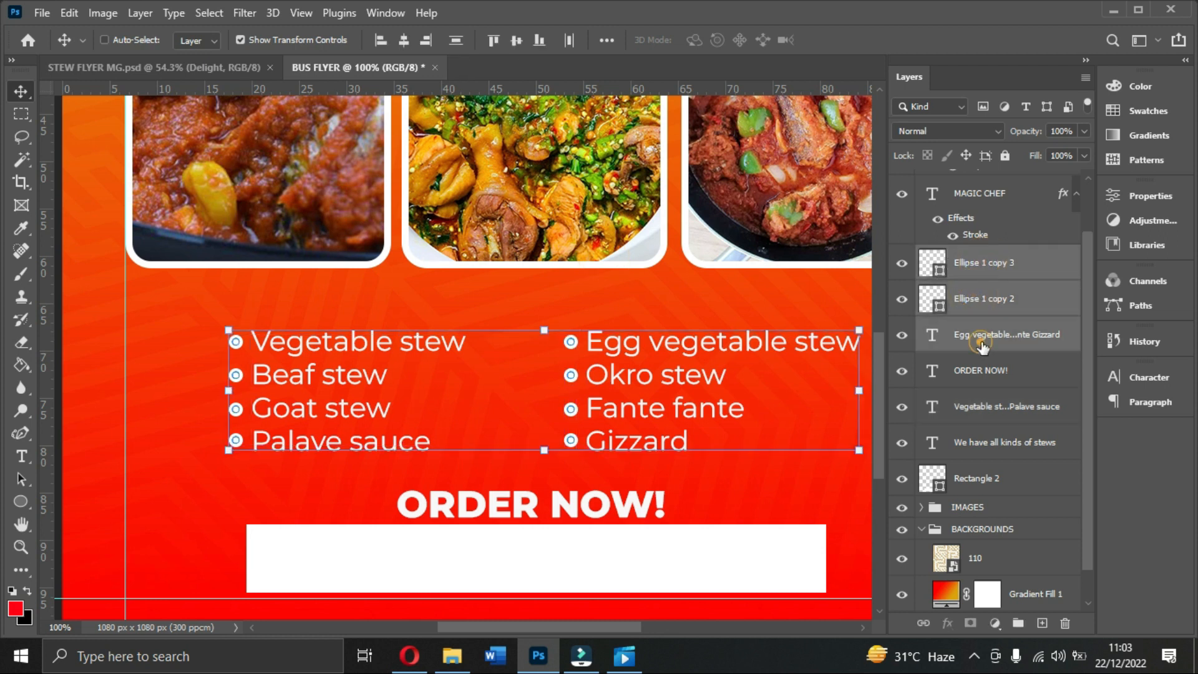
{"action": "left_click", "coordinate": [985, 407], "text": "ctrl"}
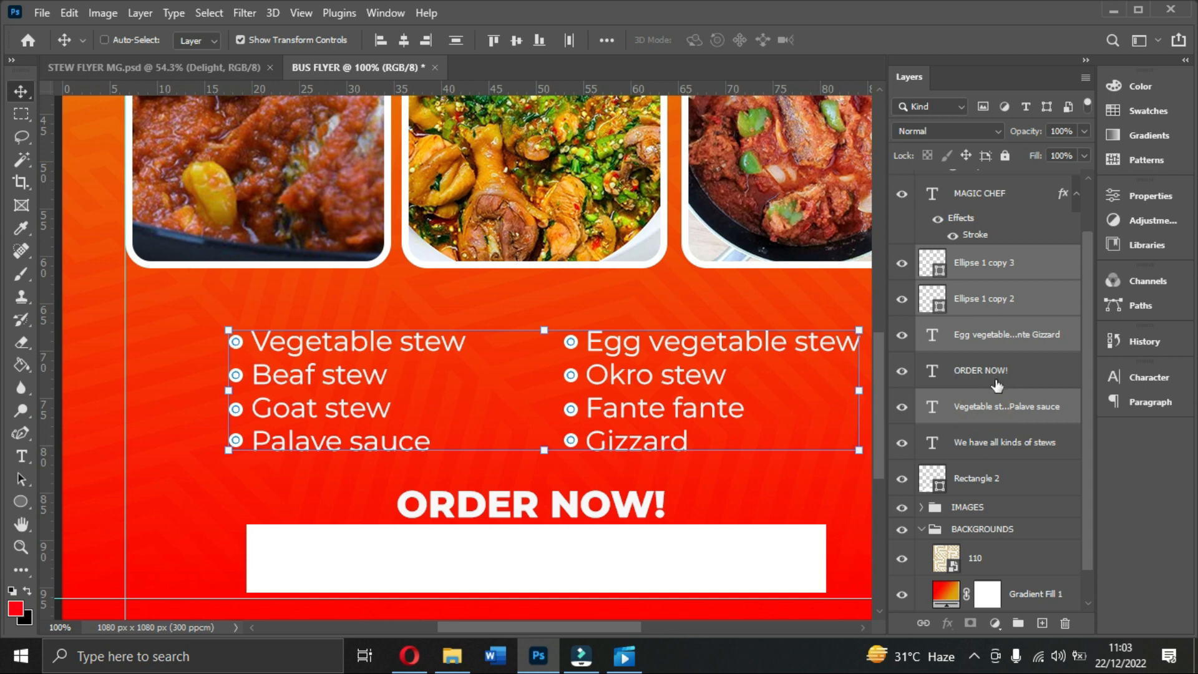
{"action": "key", "text": "ctrl+g"}
{"action": "double_click", "coordinate": [984, 319]}
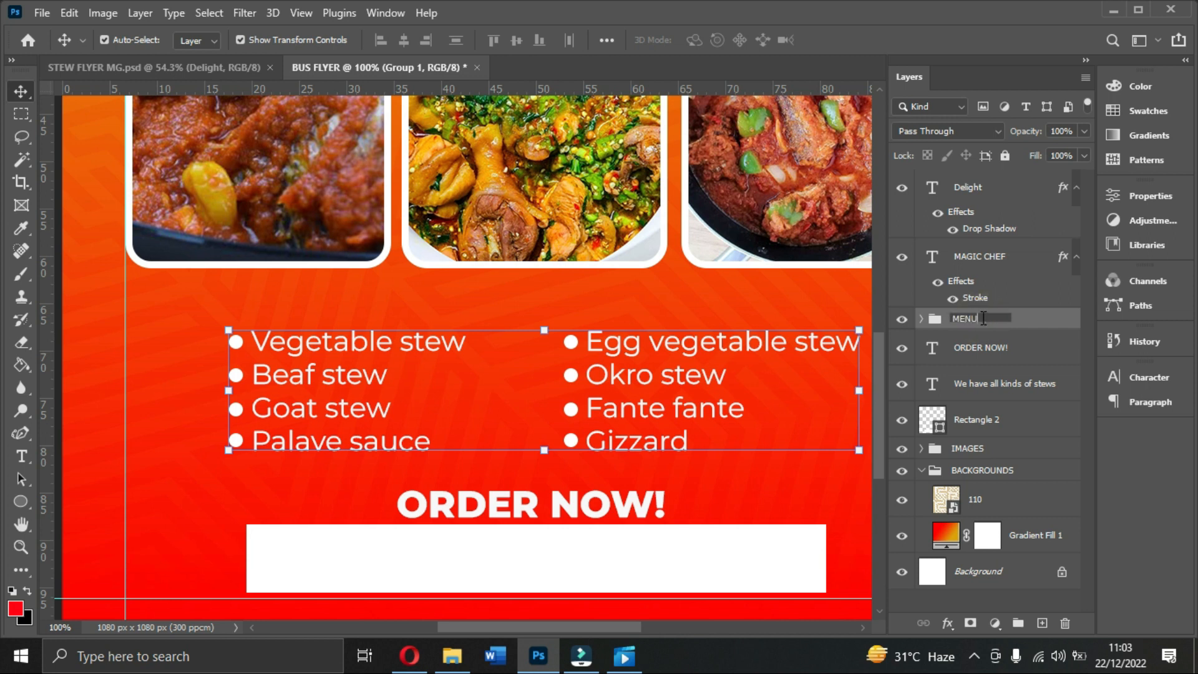
{"action": "left_click", "coordinate": [1024, 319]}
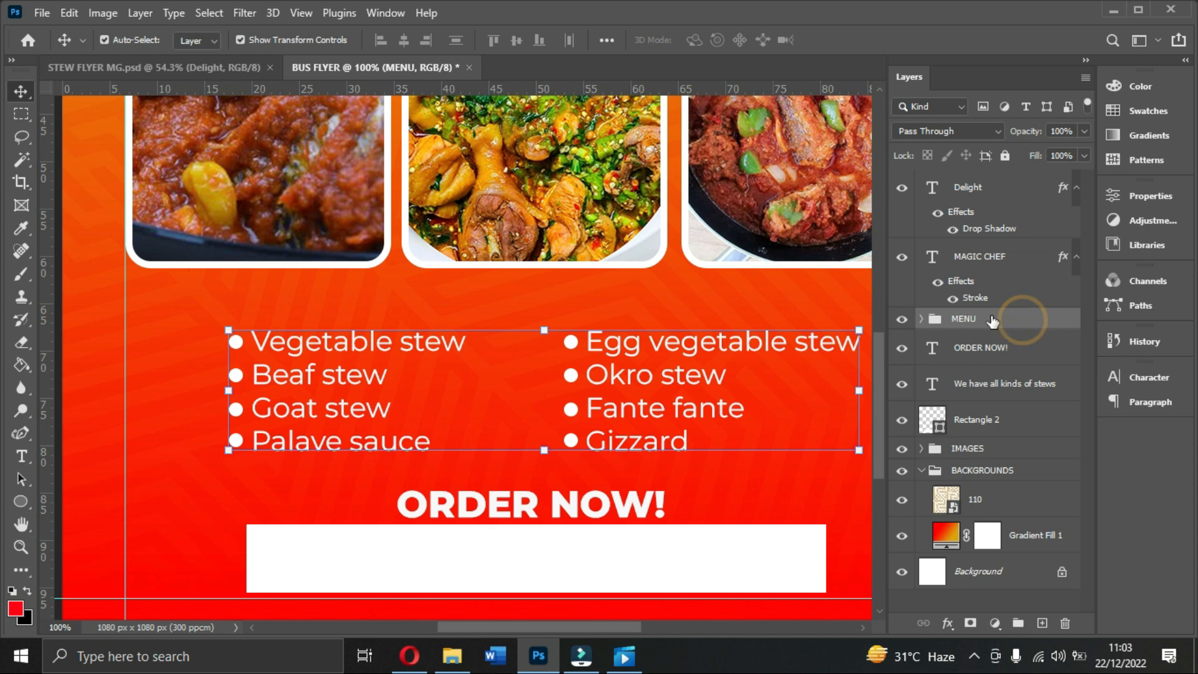
{"action": "key", "text": "ctrl+a"}
Step: Centre the MENU group horizontally on the flyer and move it up slightly
{"action": "left_click", "coordinate": [400, 41]}
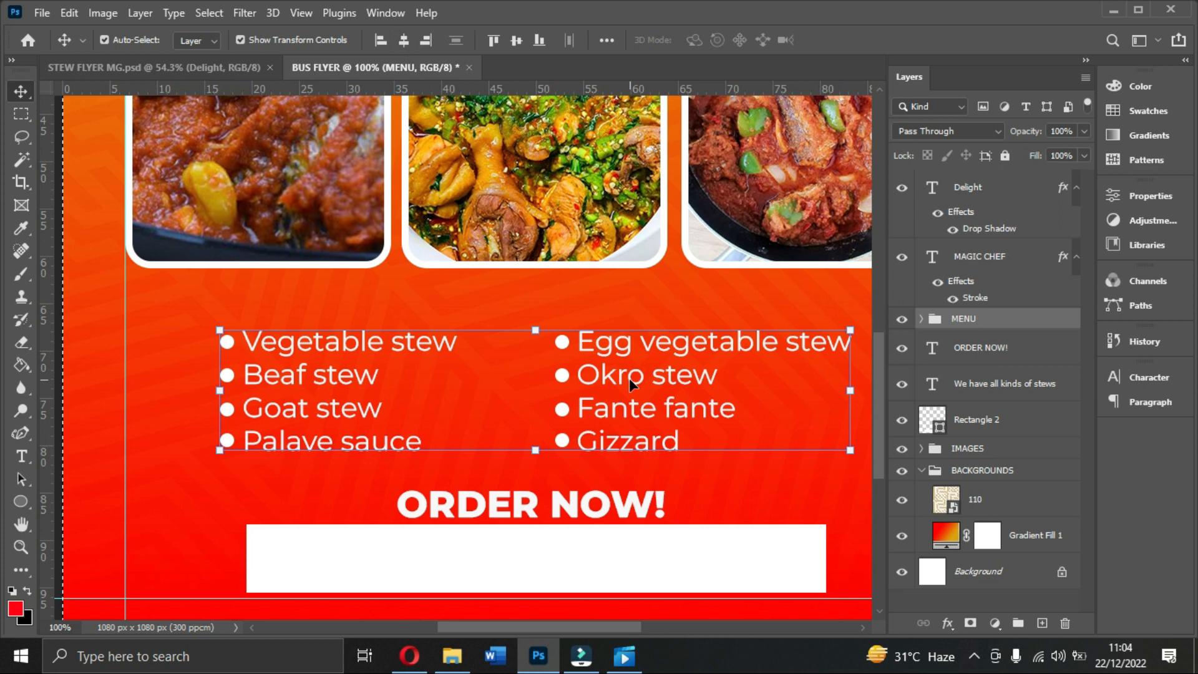
{"action": "key", "text": "Left"}
{"action": "left_click", "coordinate": [590, 269]}
{"action": "key", "text": "Up"}
{"action": "key", "text": "Up"}
{"action": "key", "text": "Up"}
{"action": "key", "text": "Up"}
{"action": "key", "text": "Up"}
{"action": "key", "text": "Up"}
{"action": "key", "text": "Up"}
{"action": "key", "text": "Up"}
{"action": "key", "text": "Up"}
{"action": "key", "text": "Up"}
{"action": "key", "text": "Up"}
{"action": "key", "text": "Up"}
{"action": "key", "text": "Up"}
{"action": "key", "text": "Up"}
{"action": "key", "text": "Up"}
{"action": "key", "text": "Up"}
{"action": "key", "text": "Up"}
{"action": "key", "text": "Up"}
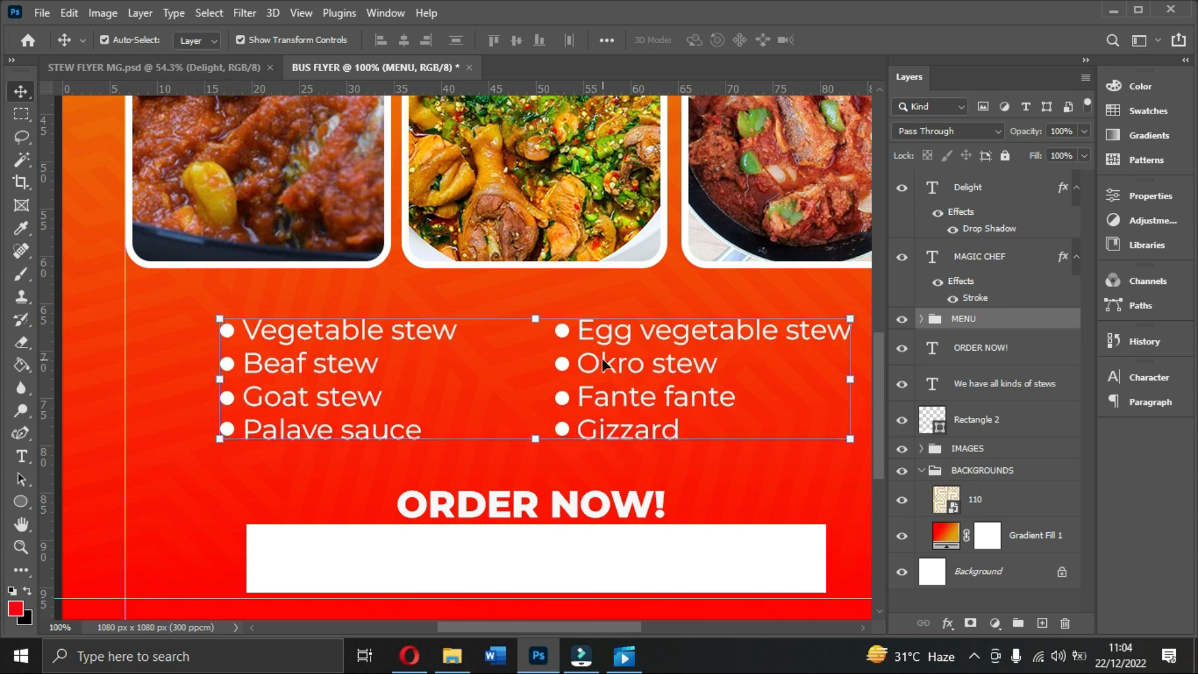
{"action": "key", "text": "Up"}
{"action": "key", "text": "Up"}
{"action": "key", "text": "Up"}
{"action": "key", "text": "Up"}
{"action": "key", "text": "Up"}
{"action": "key", "text": "Up"}
{"action": "key", "text": "Up"}
{"action": "key", "text": "Up"}
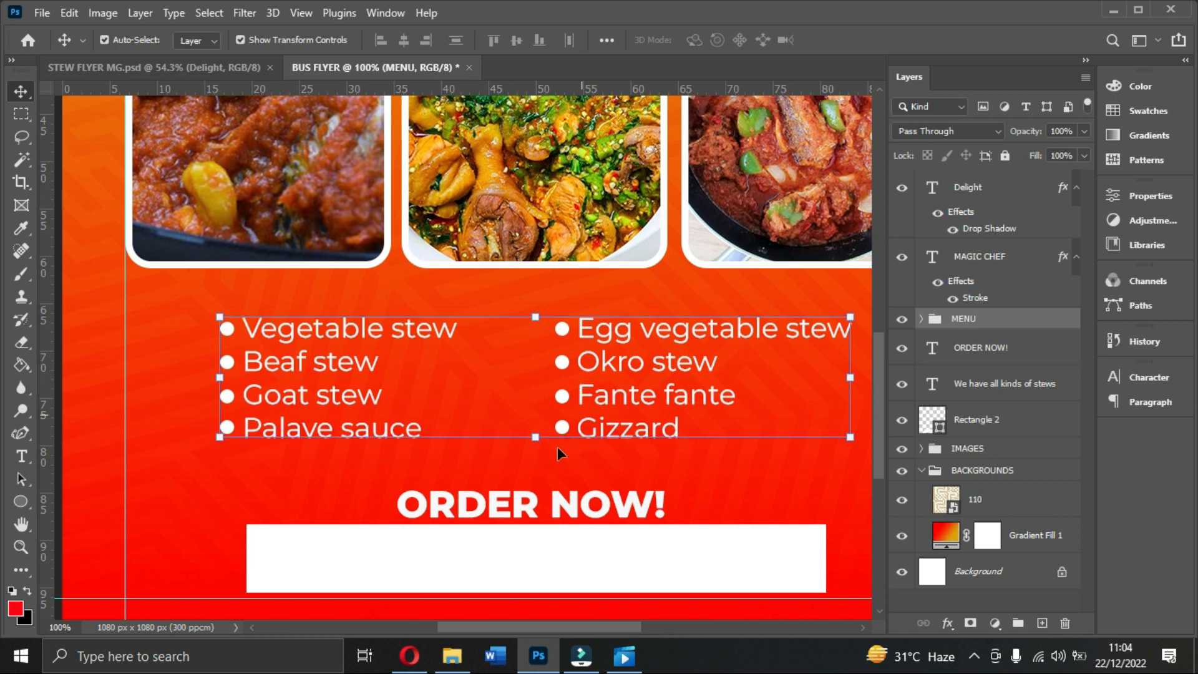
Step: Move the ORDER NOW! heading and white bar up, then duplicate the ORDER NOW! text
{"action": "left_click", "coordinate": [582, 511]}
{"action": "key", "text": "Up"}
{"action": "key", "text": "Up"}
{"action": "key", "text": "Up"}
{"action": "key", "text": "Up"}
{"action": "key", "text": "Up"}
{"action": "key", "text": "Up"}
{"action": "key", "text": "Up"}
{"action": "key", "text": "Up"}
{"action": "key", "text": "Up"}
{"action": "key", "text": "Up"}
{"action": "key", "text": "Up"}
{"action": "key", "text": "Up"}
{"action": "key", "text": "Up"}
{"action": "key", "text": "Up"}
{"action": "key", "text": "Up"}
{"action": "key", "text": "Up"}
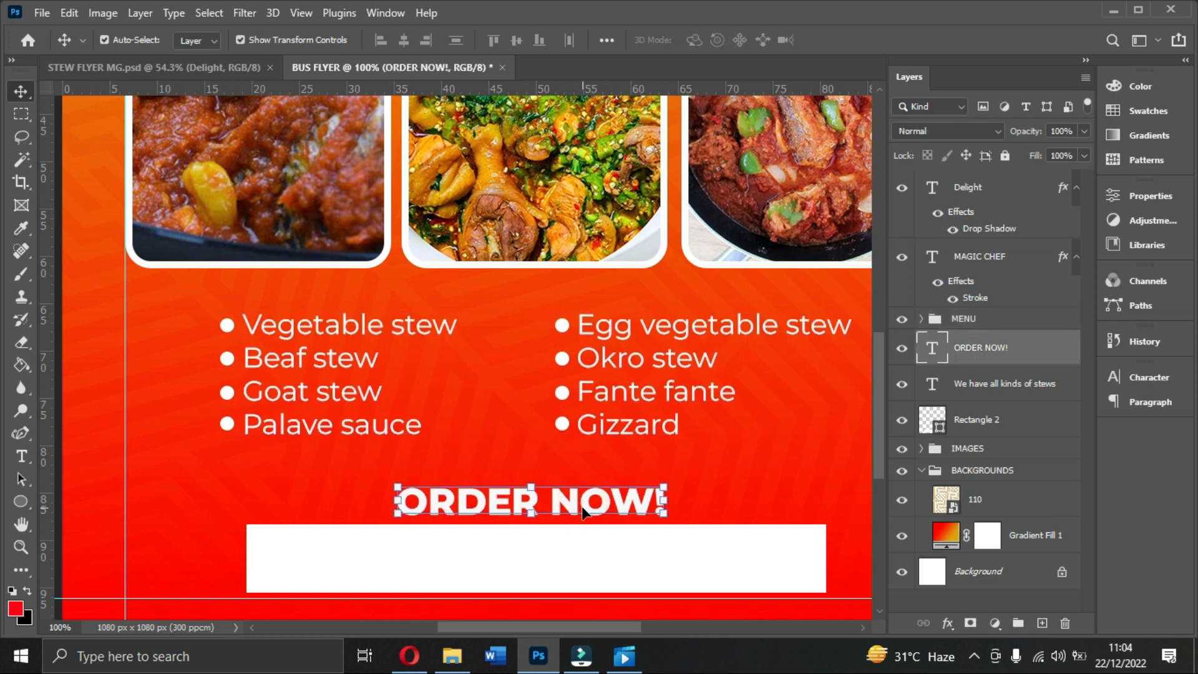
{"action": "left_click", "coordinate": [593, 549]}
{"action": "key", "text": "Up"}
{"action": "key", "text": "Up"}
{"action": "key", "text": "Up"}
{"action": "key", "text": "Up"}
{"action": "key", "text": "Up"}
{"action": "key", "text": "Up"}
{"action": "key", "text": "Up"}
{"action": "key", "text": "Up"}
{"action": "key", "text": "Up"}
{"action": "key", "text": "Up"}
{"action": "key", "text": "Up"}
{"action": "key", "text": "Up"}
{"action": "key", "text": "Up"}
{"action": "key", "text": "Up"}
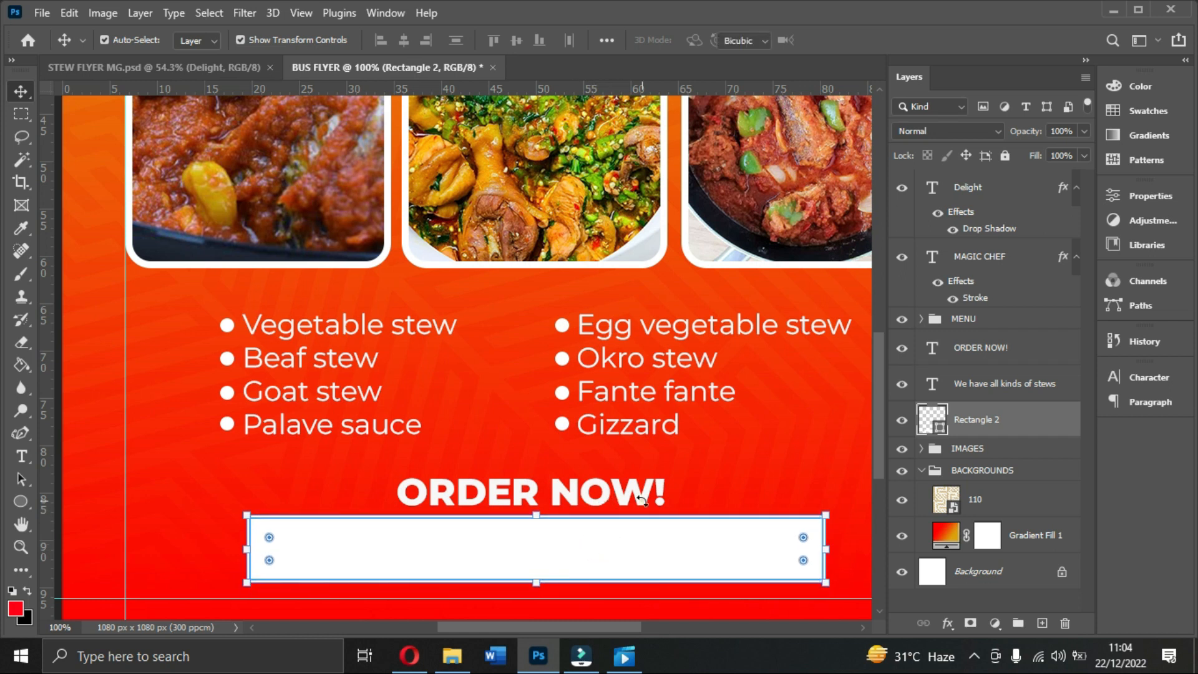
{"action": "key", "text": "ctrl+t"}
{"action": "key", "text": "Return"}
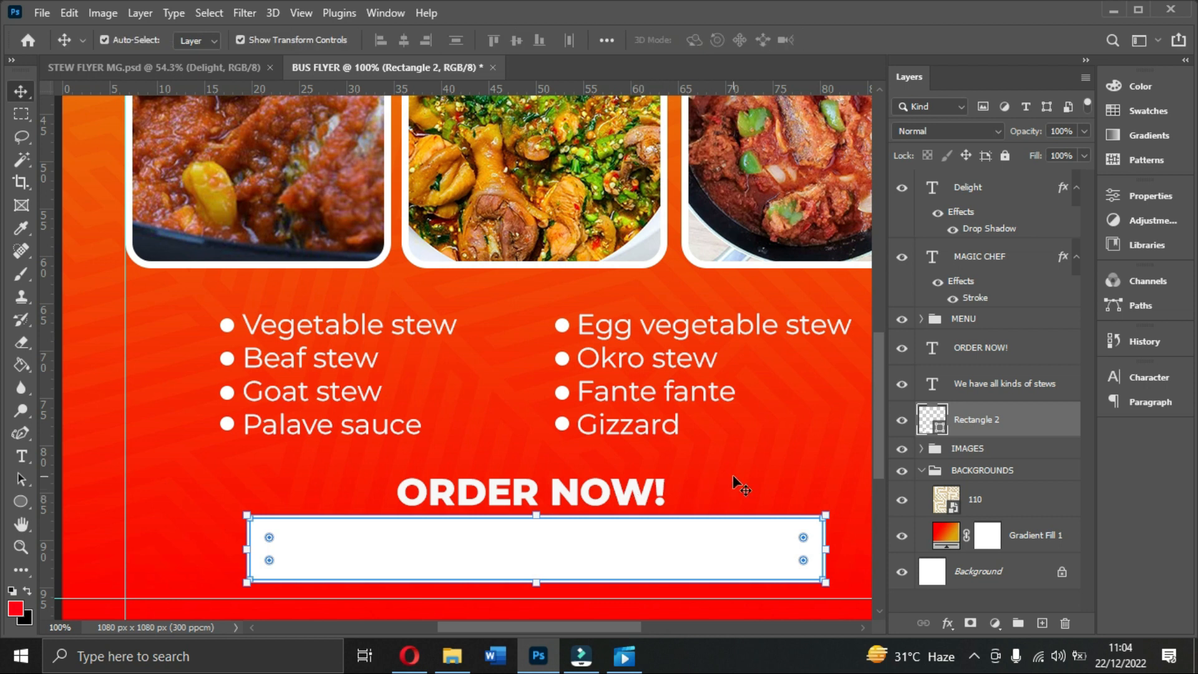
{"action": "left_click", "coordinate": [733, 475]}
{"action": "left_click", "coordinate": [609, 492]}
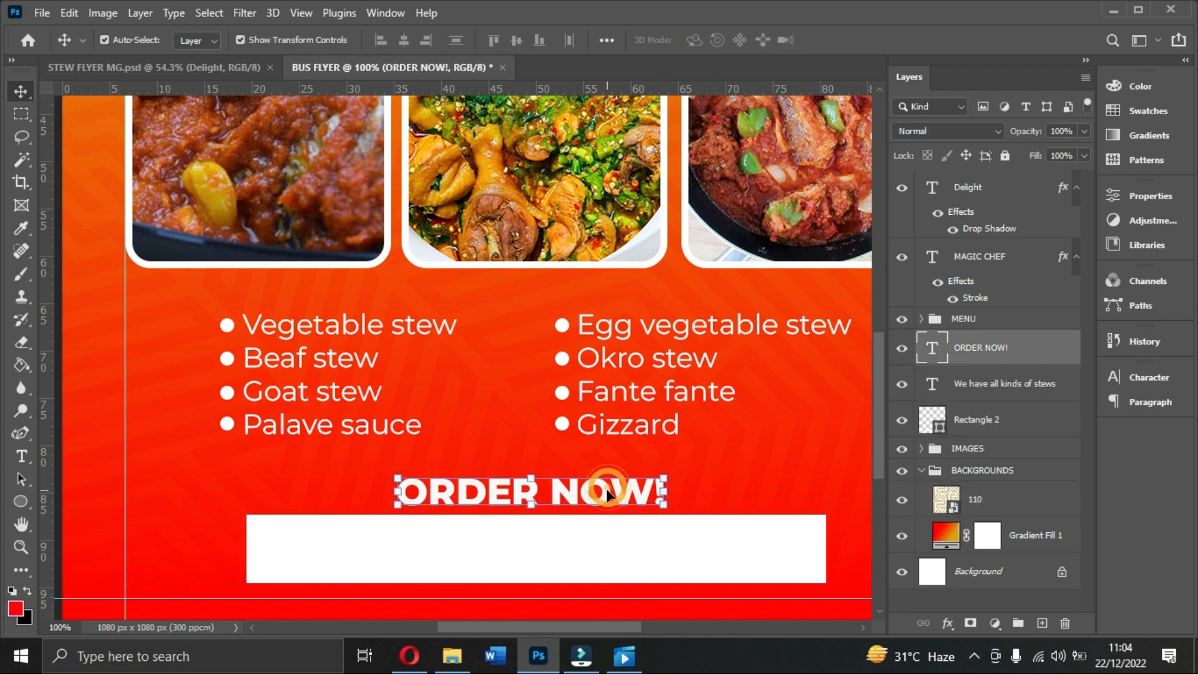
{"action": "key", "text": "ctrl+j"}
Step: Move the ORDER NOW! copy into the white bar and colour it the flyer's red, fe0800
{"action": "left_click_drag", "start_coordinate": [608, 494], "coordinate": [605, 558]}
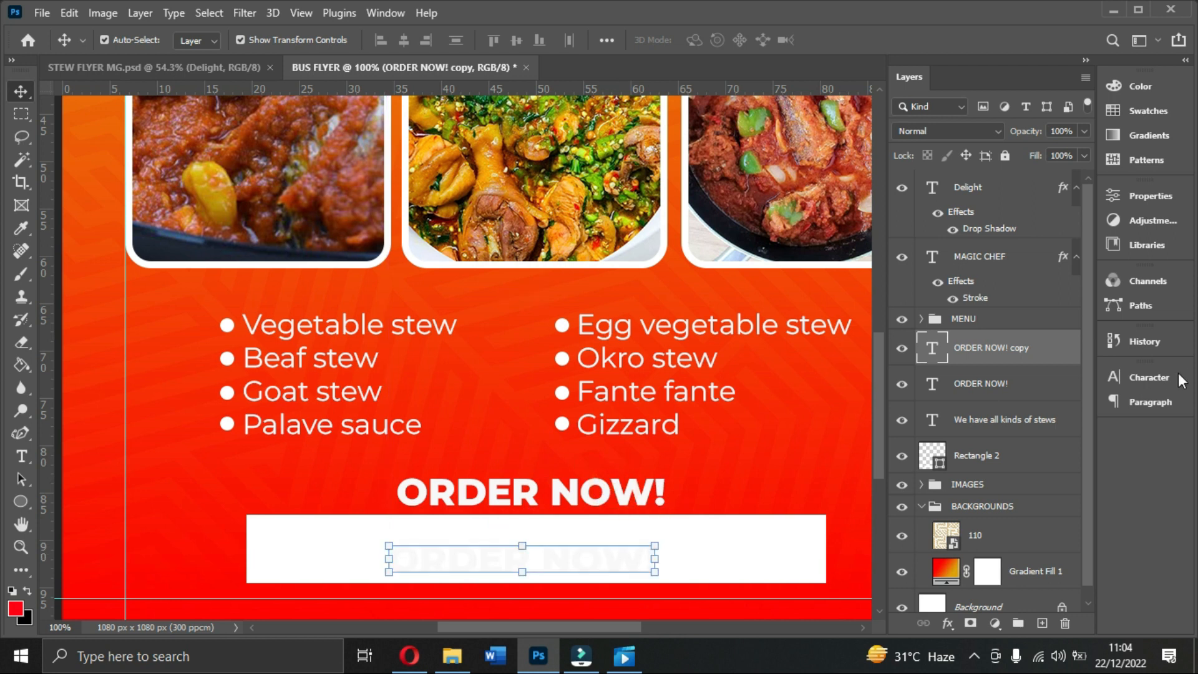
{"action": "left_click", "coordinate": [1148, 379]}
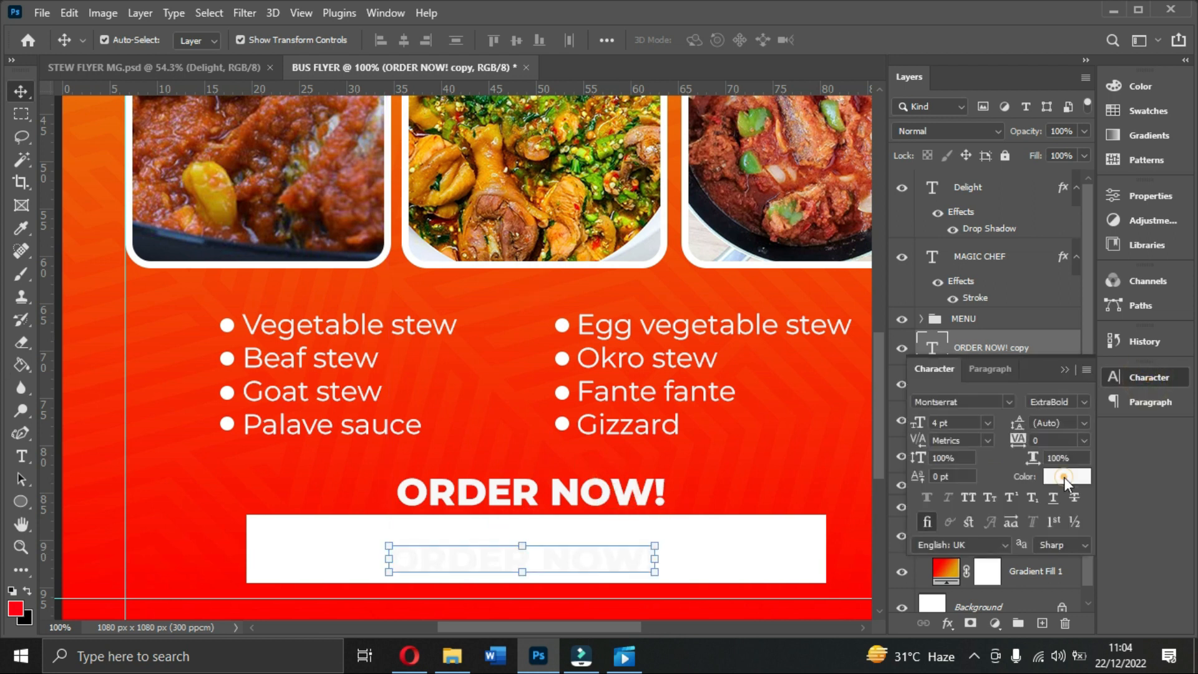
{"action": "left_click", "coordinate": [1065, 477]}
{"action": "left_click", "coordinate": [212, 581]}
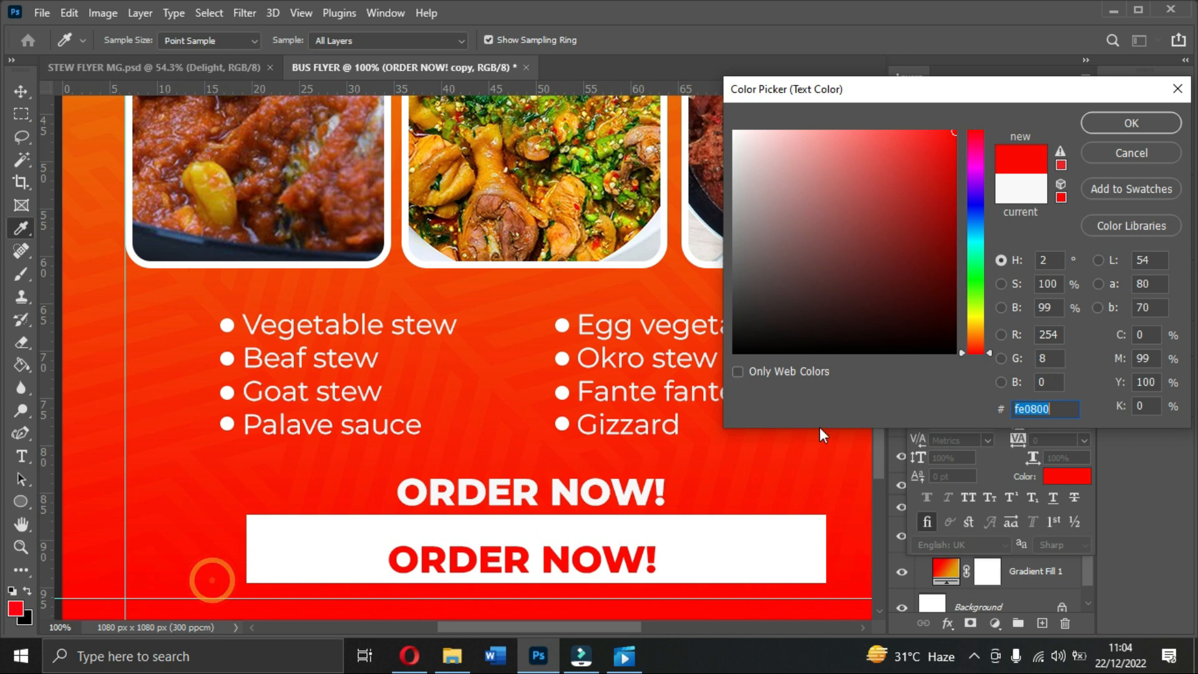
{"action": "left_click", "coordinate": [1107, 125]}
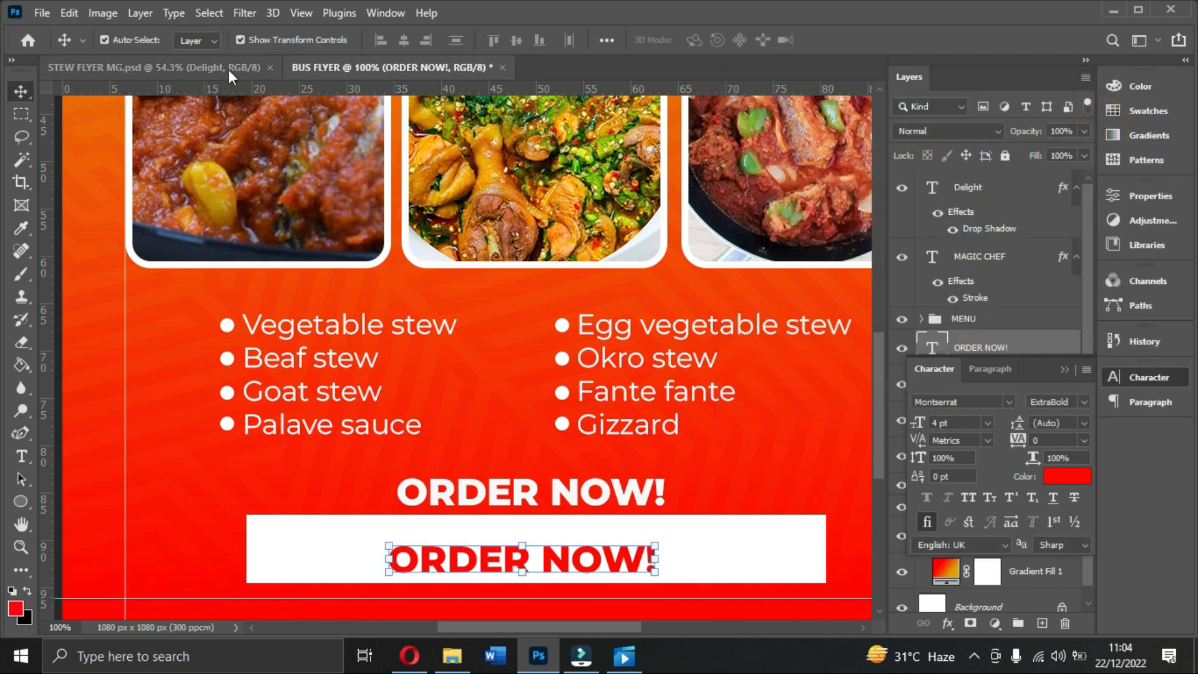
{"action": "left_click", "coordinate": [230, 71]}
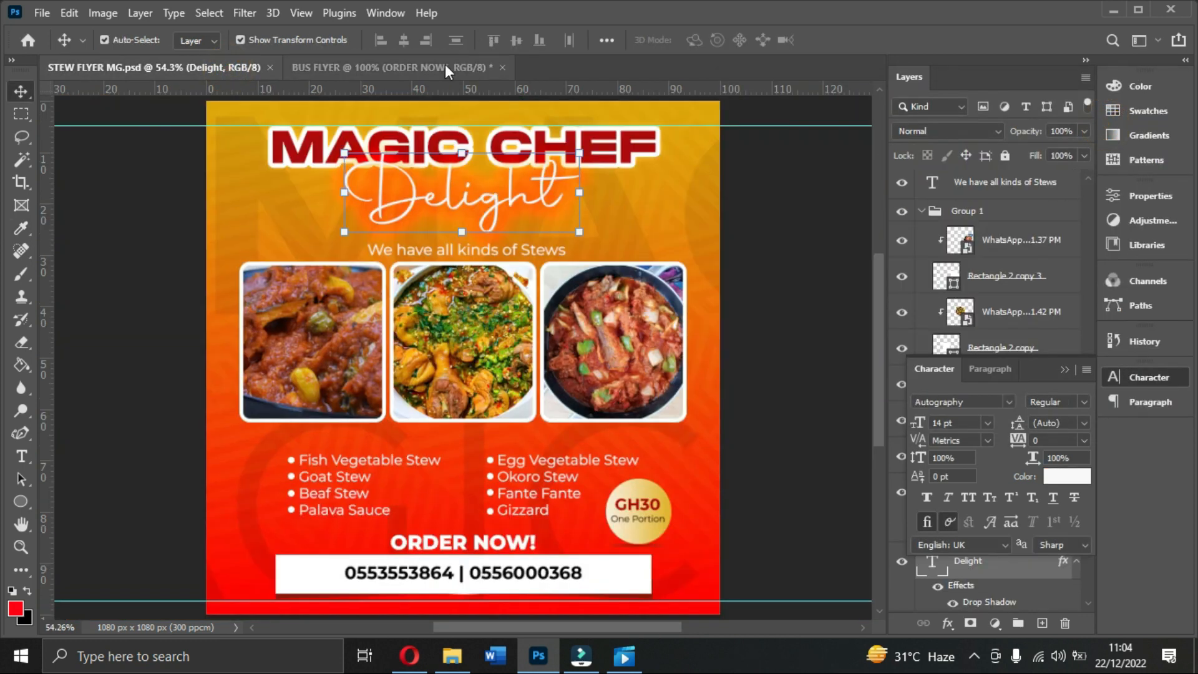
{"action": "left_click", "coordinate": [444, 65]}
{"action": "left_click_drag", "start_coordinate": [586, 524], "coordinate": [587, 518]}
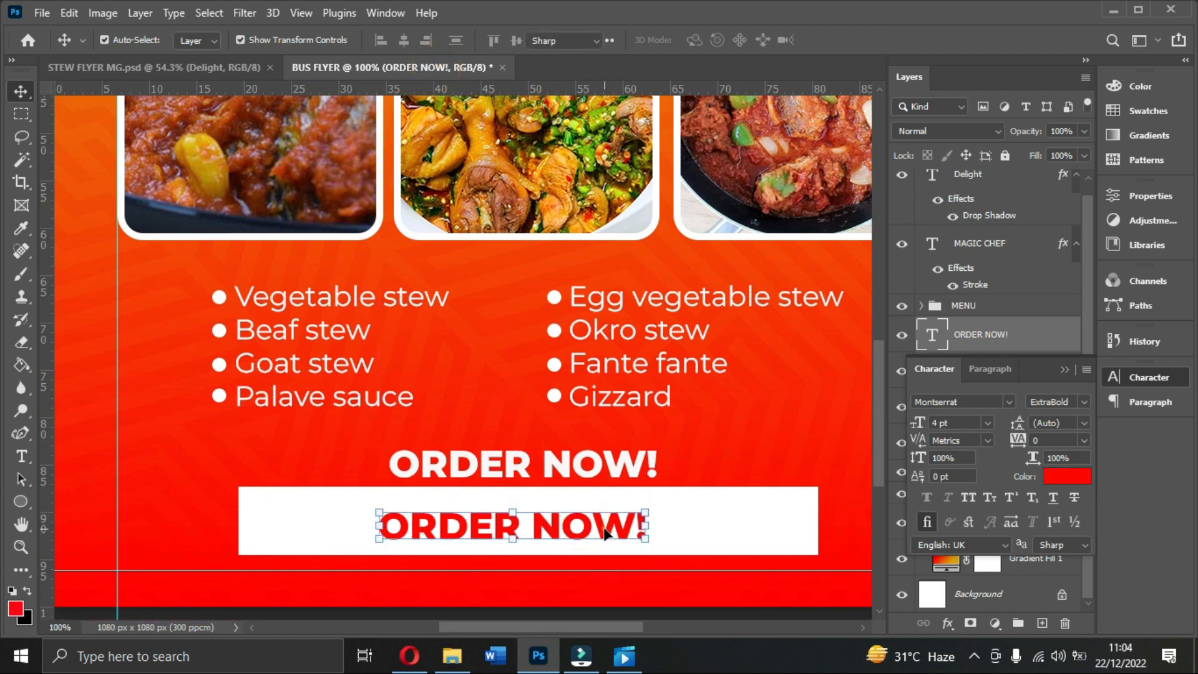
Step: Replace the red copy with two contact phone numbers separated by '|', shifted left in the bar
{"action": "double_click", "coordinate": [604, 529]}
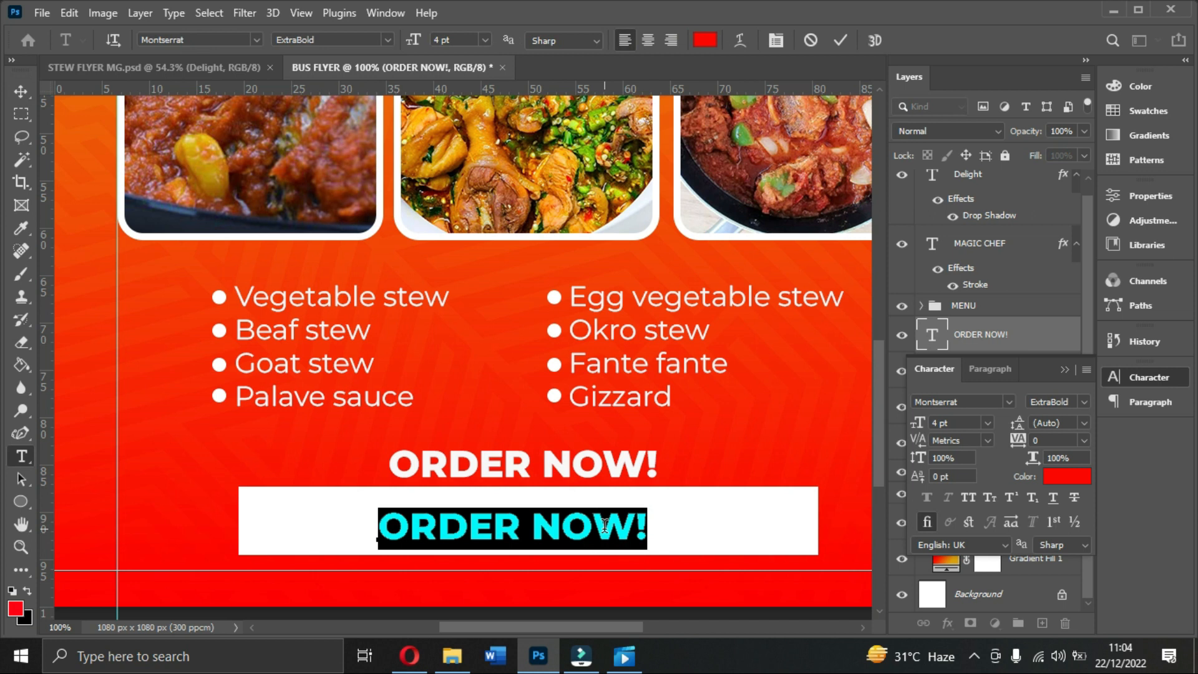
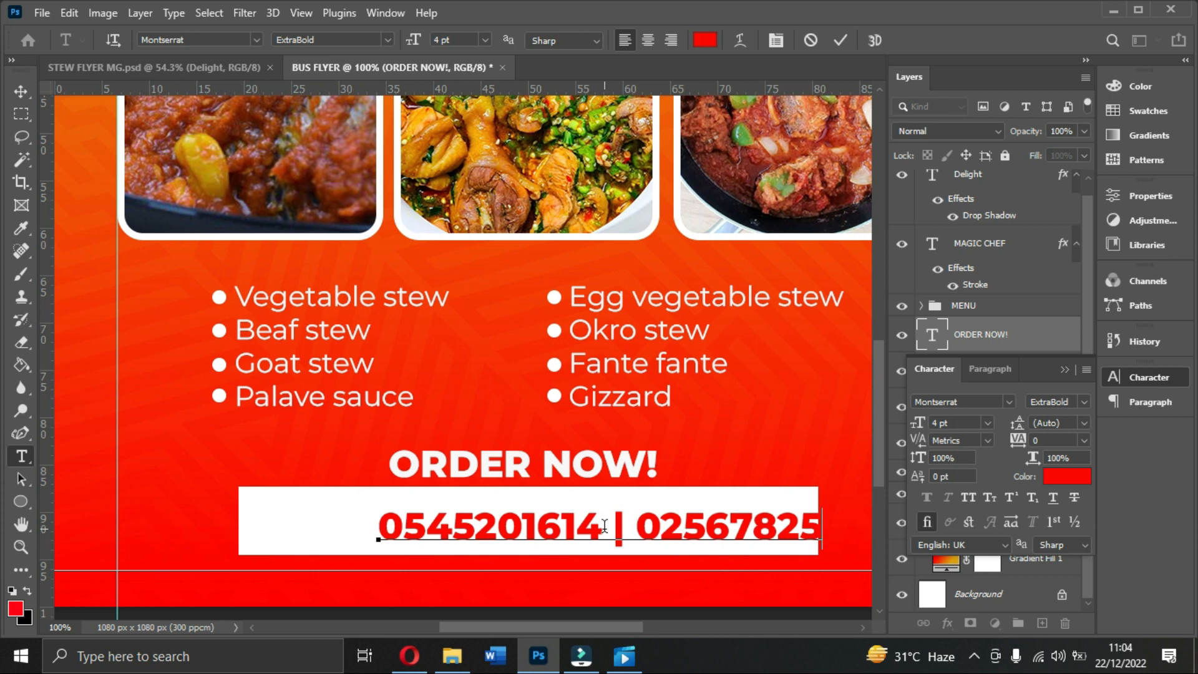
{"action": "left_click", "coordinate": [841, 39]}
{"action": "key", "text": "v"}
{"action": "left_click_drag", "start_coordinate": [694, 531], "coordinate": [614, 529]}
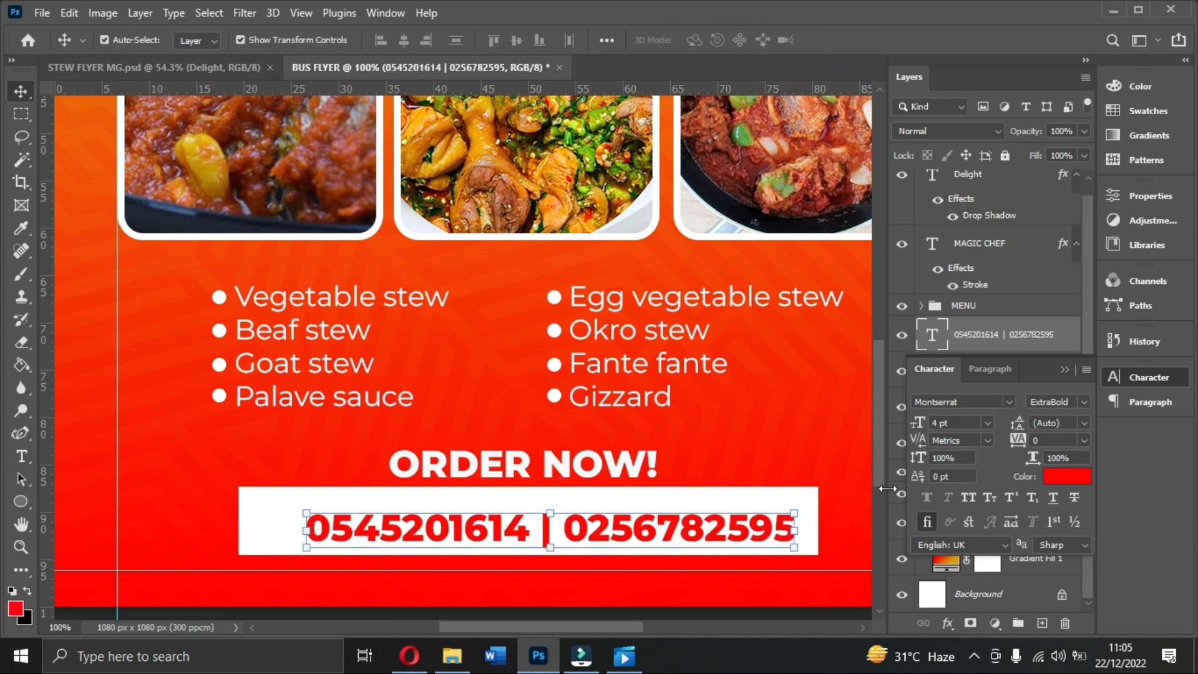
Step: Make the phone-number text Bold at 3 pt
{"action": "left_click", "coordinate": [1081, 403]}
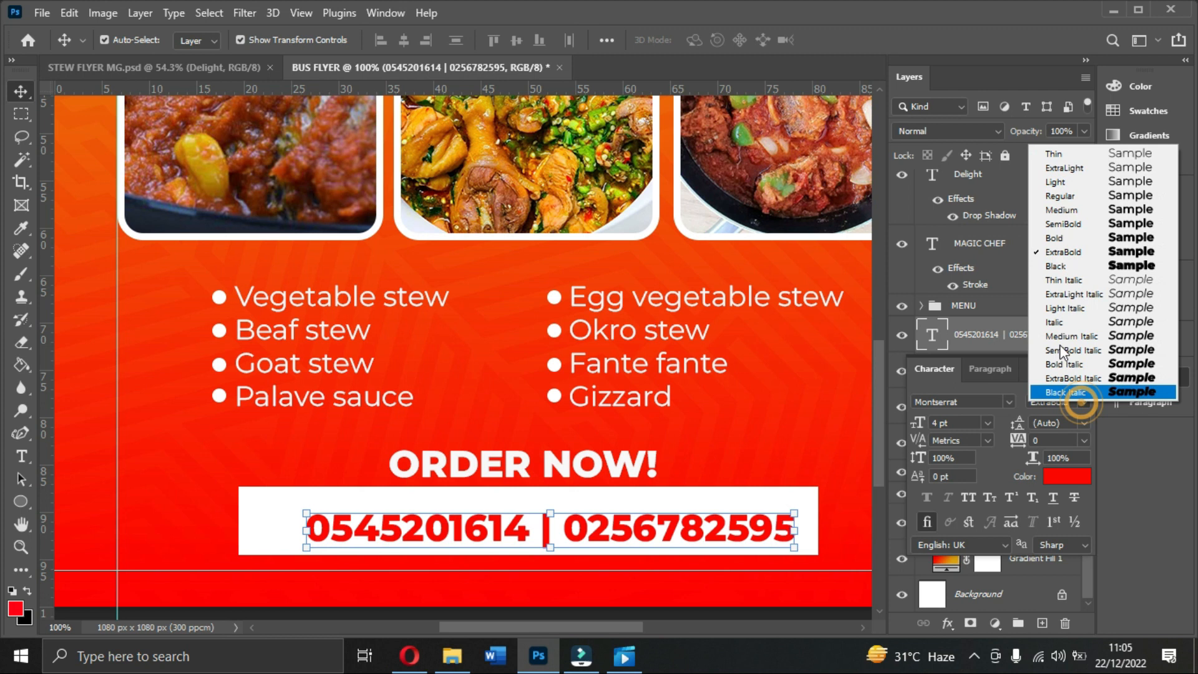
{"action": "left_click", "coordinate": [1065, 241]}
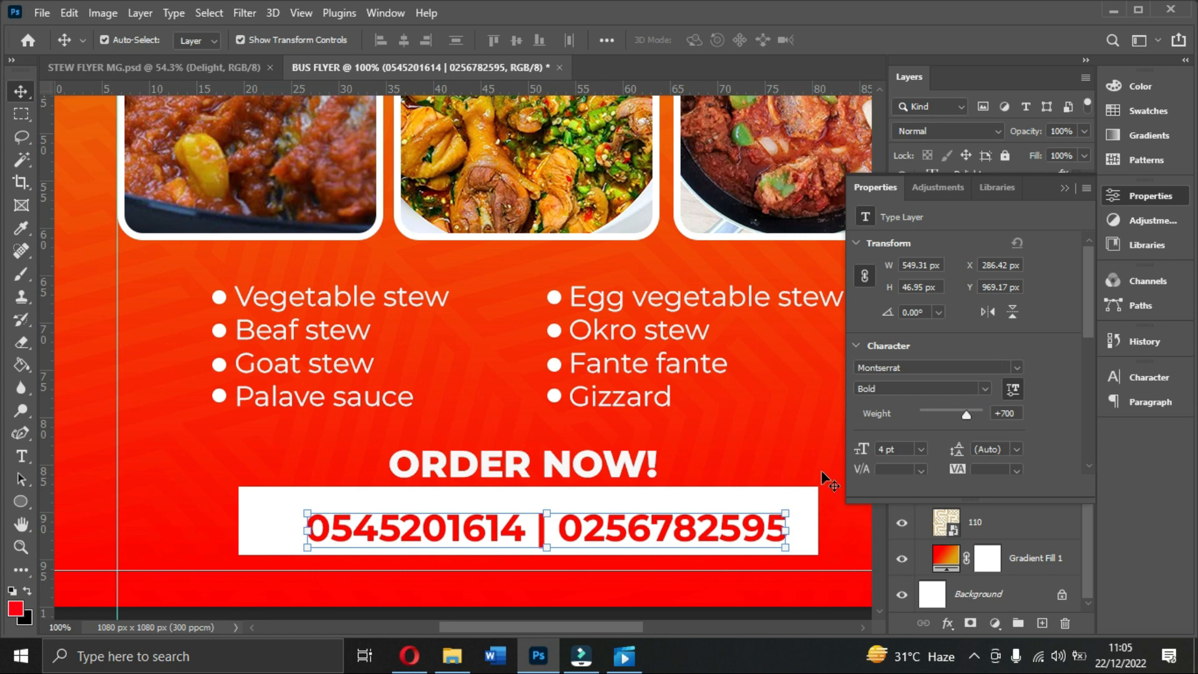
{"action": "left_click", "coordinate": [1065, 188]}
{"action": "left_click_drag", "start_coordinate": [666, 535], "coordinate": [668, 524]}
{"action": "left_click", "coordinate": [1132, 376]}
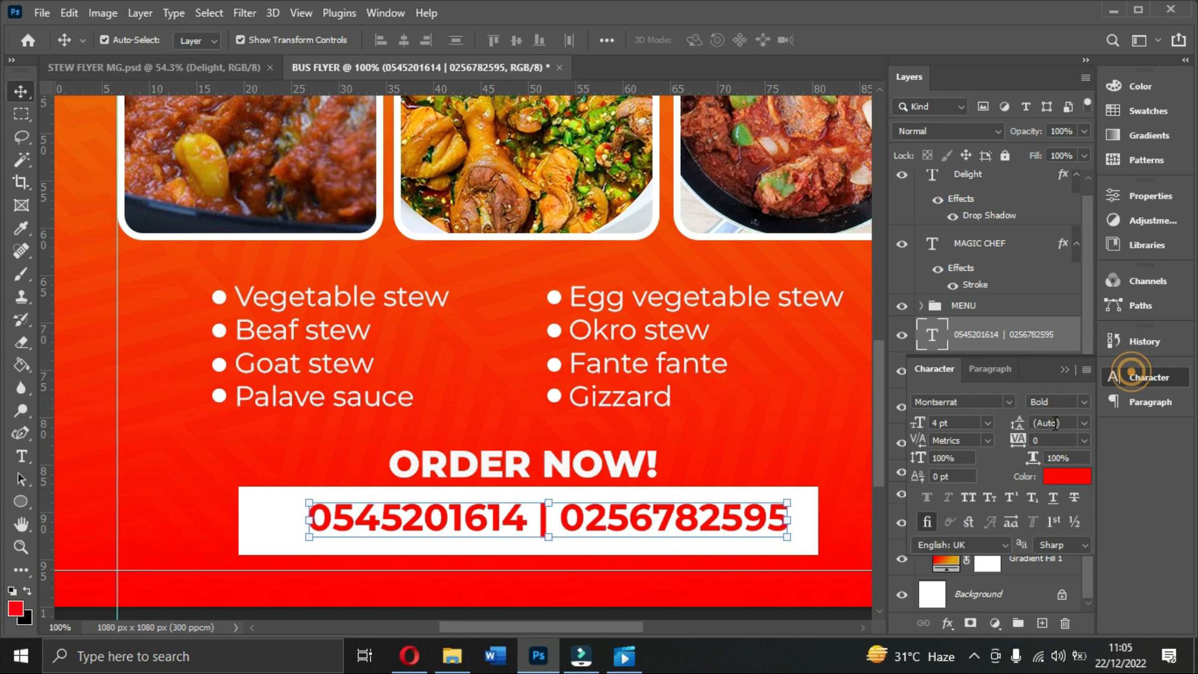
{"action": "left_click_drag", "start_coordinate": [954, 425], "coordinate": [908, 418]}
{"action": "type", "text": "3"}
{"action": "key", "text": "Return"}
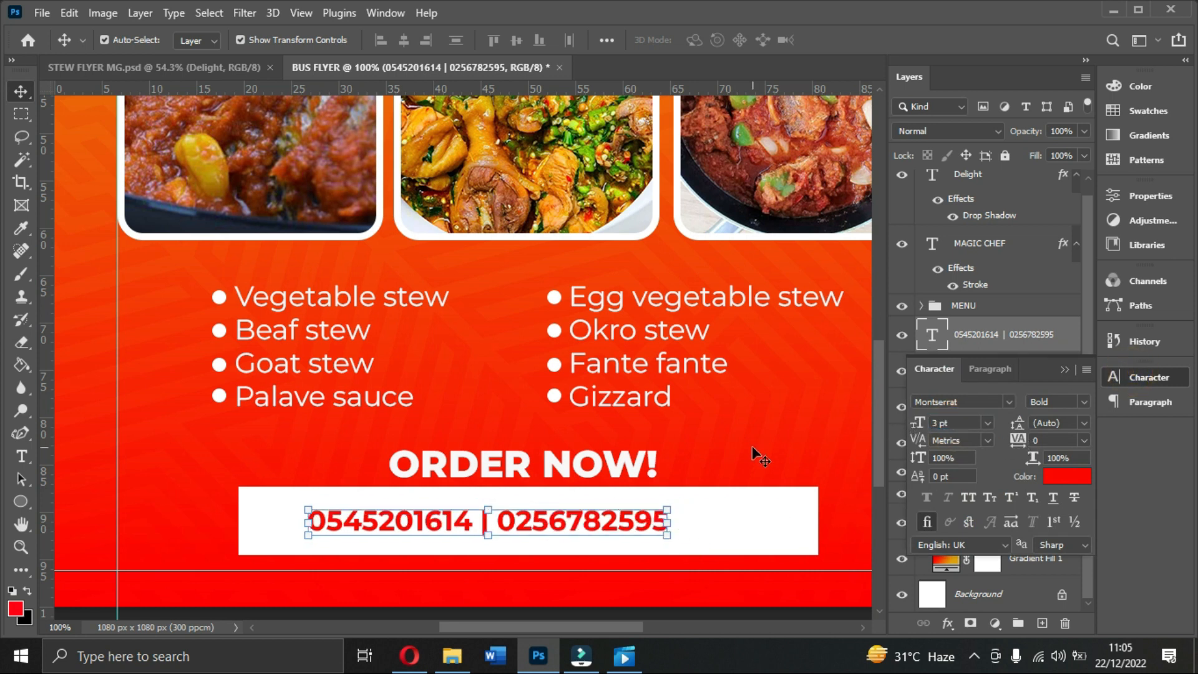
{"action": "left_click_drag", "start_coordinate": [619, 526], "coordinate": [657, 529]}
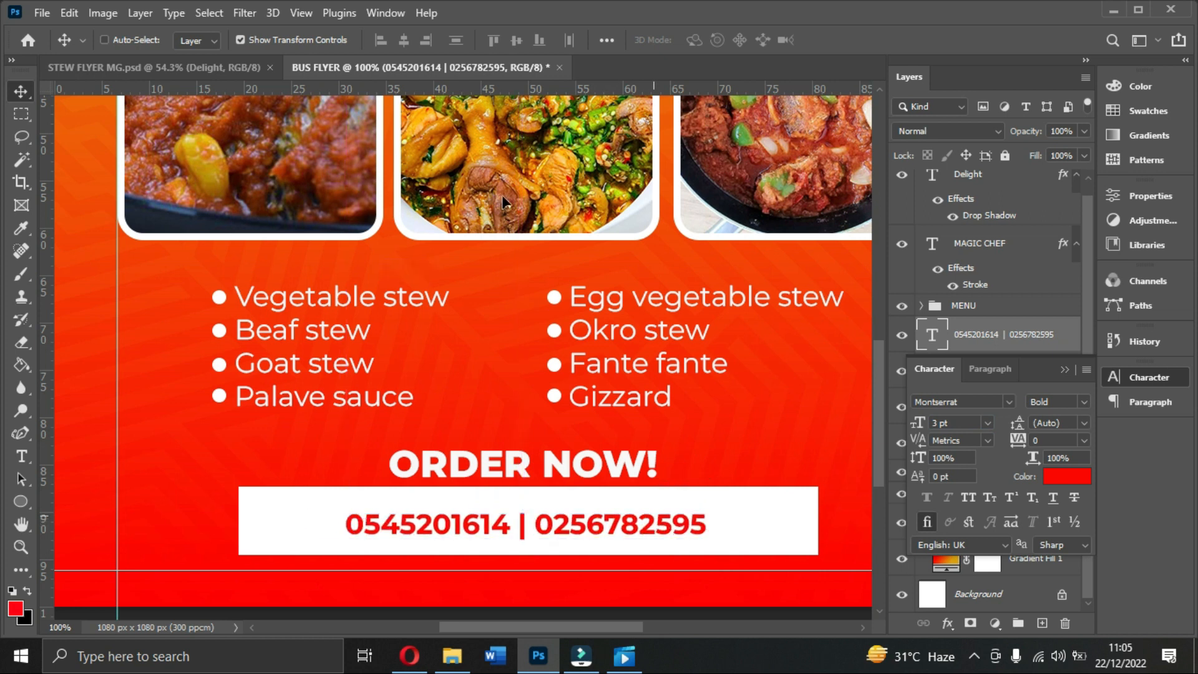
Step: Centre the phone-number line horizontally on the flyer
{"action": "key", "text": "ctrl+a"}
{"action": "left_click", "coordinate": [403, 40]}
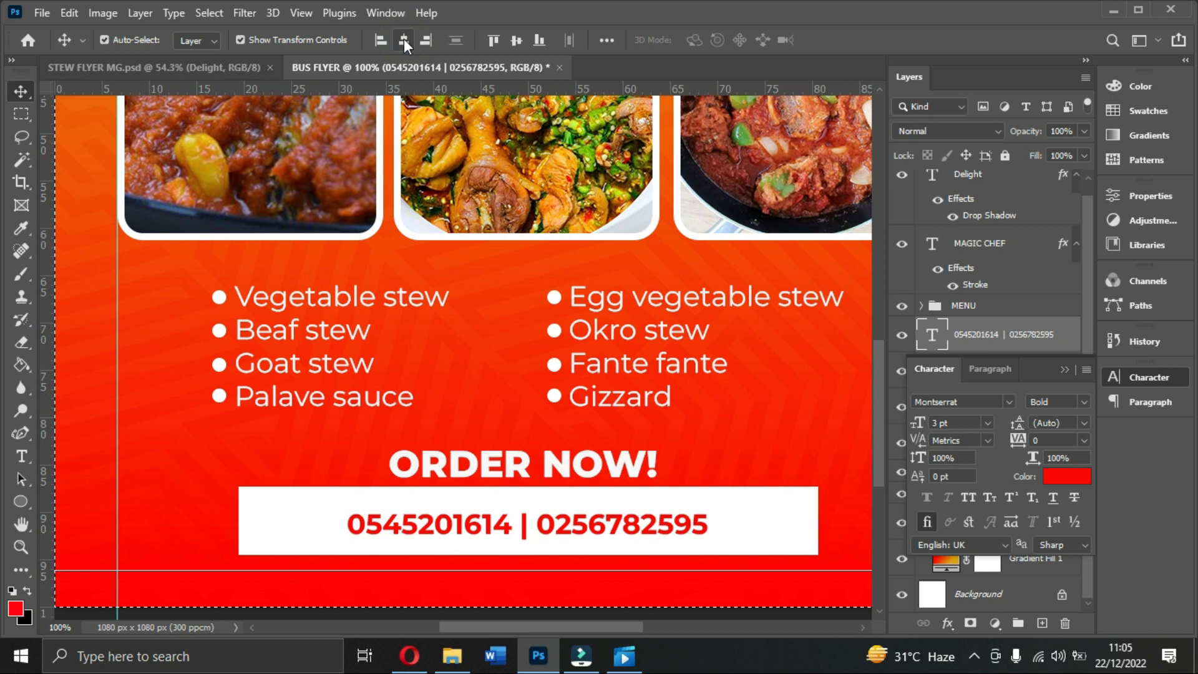
{"action": "key", "text": "ctrl+d"}
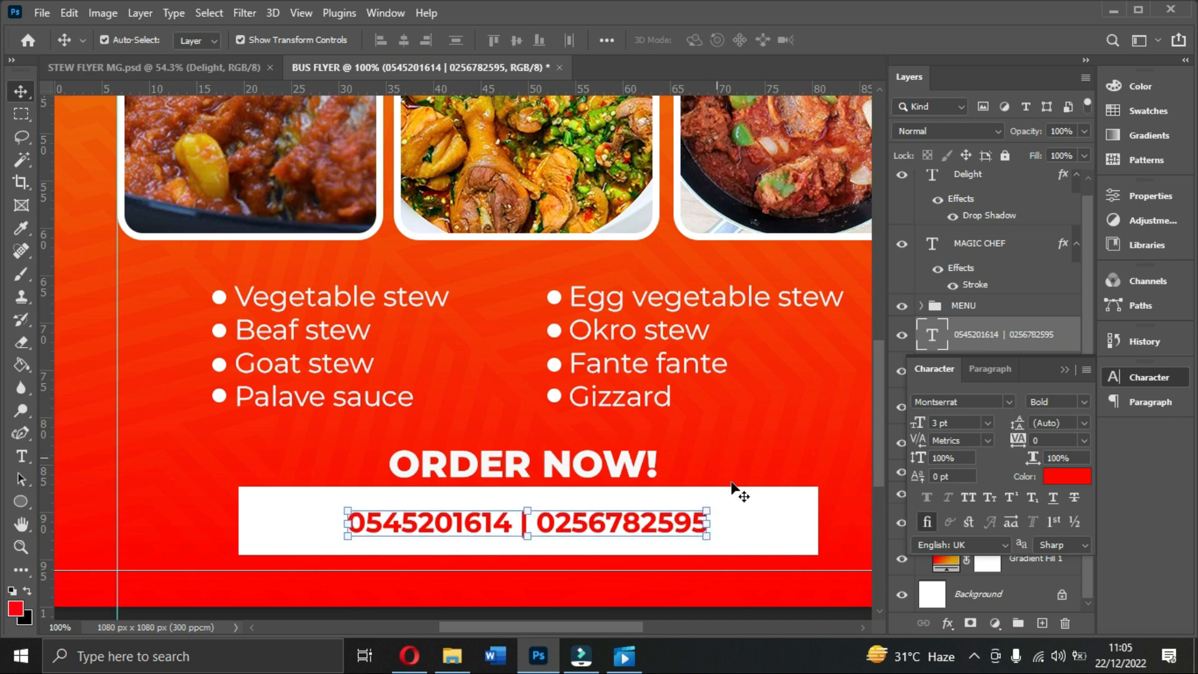
{"action": "scroll", "coordinate": [783, 503], "scroll_direction": "down", "scroll_amount": 1}
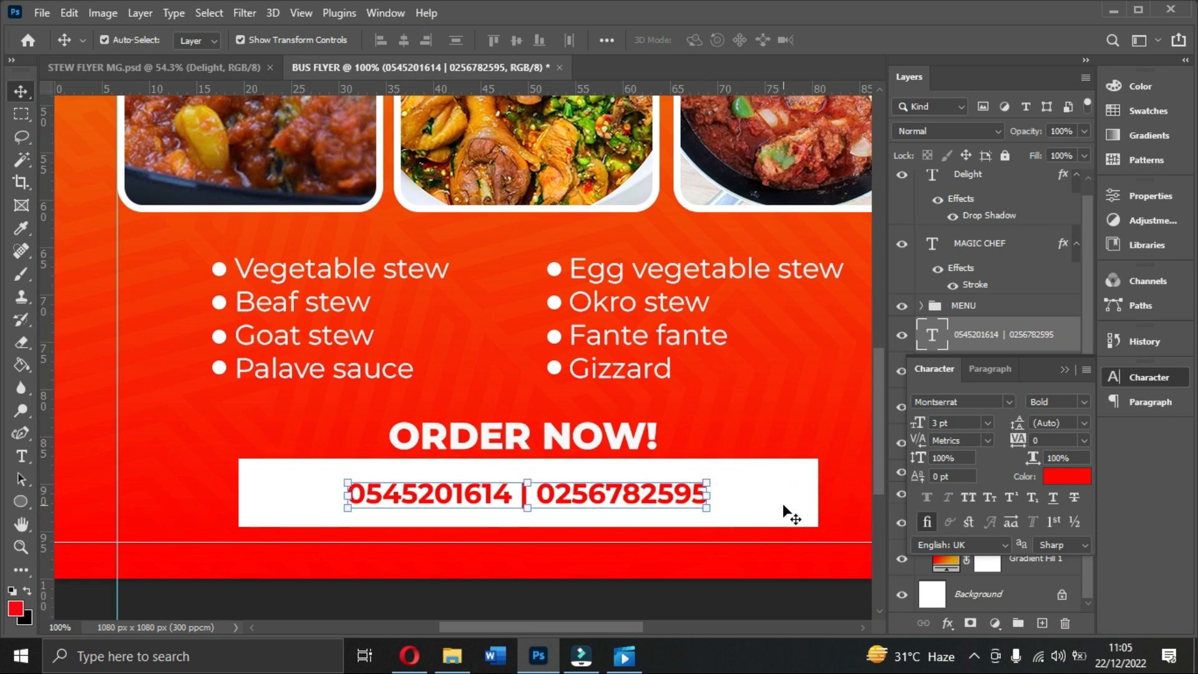
{"action": "scroll", "coordinate": [788, 513], "scroll_direction": "down", "scroll_amount": 3}
Step: Compare the phone-number line against the STEW FLYER MG reference document
{"action": "left_click", "coordinate": [837, 429]}
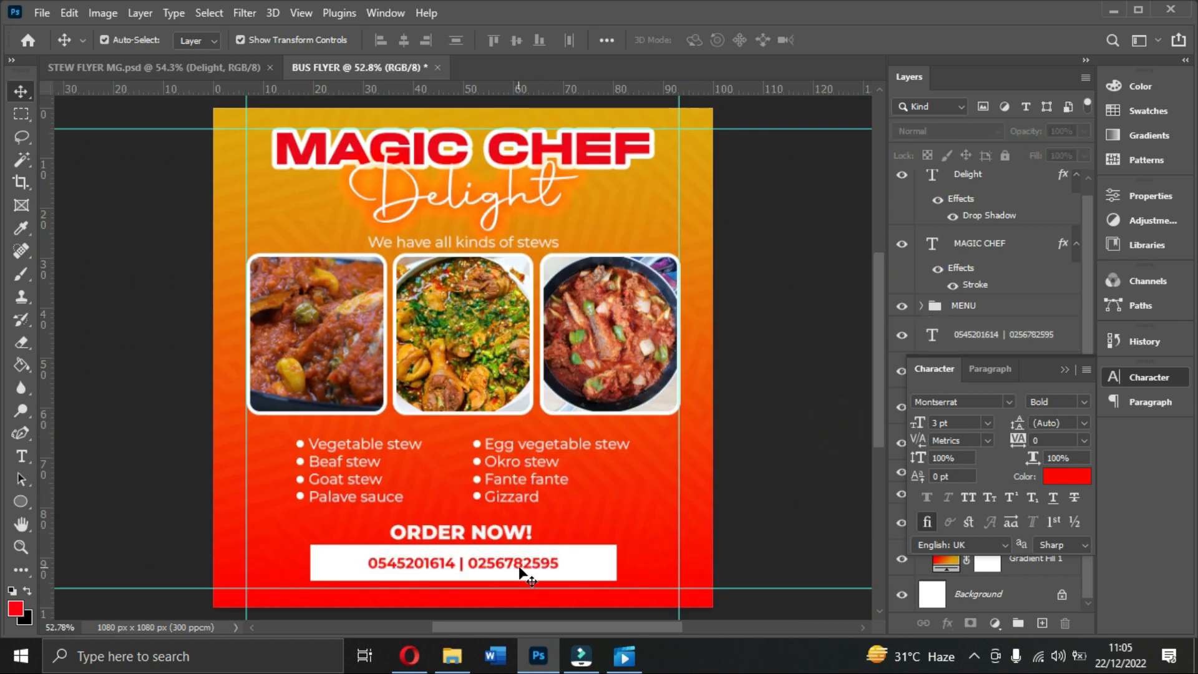
{"action": "left_click", "coordinate": [521, 573]}
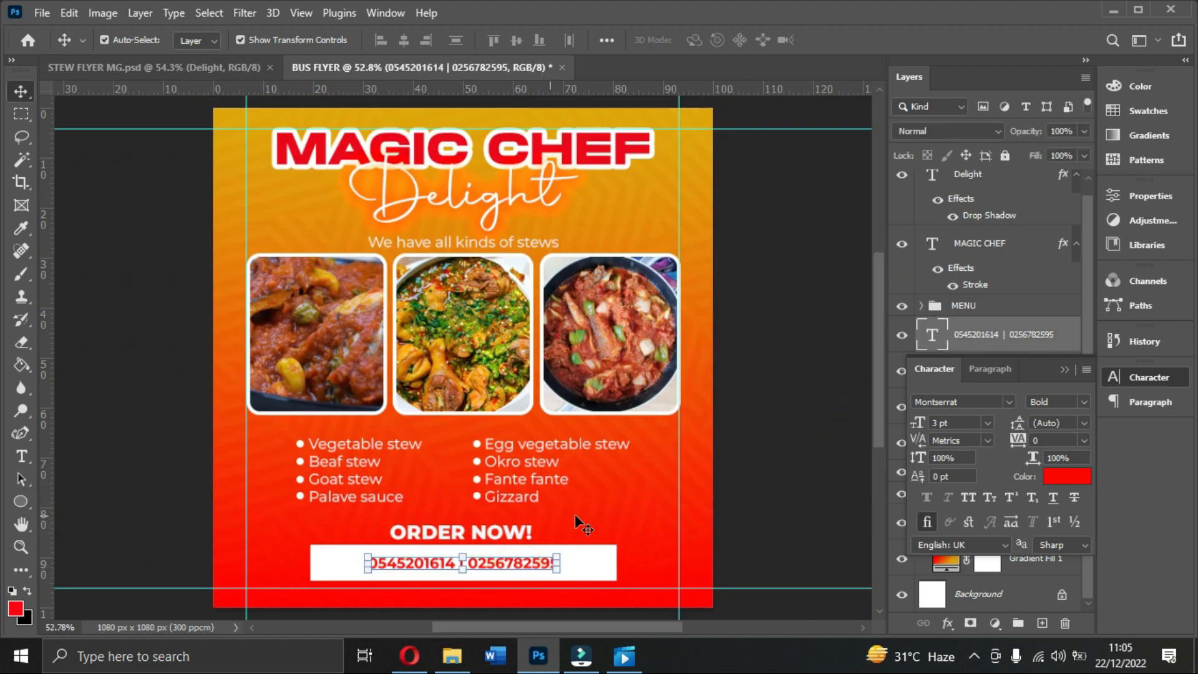
{"action": "left_click", "coordinate": [159, 63]}
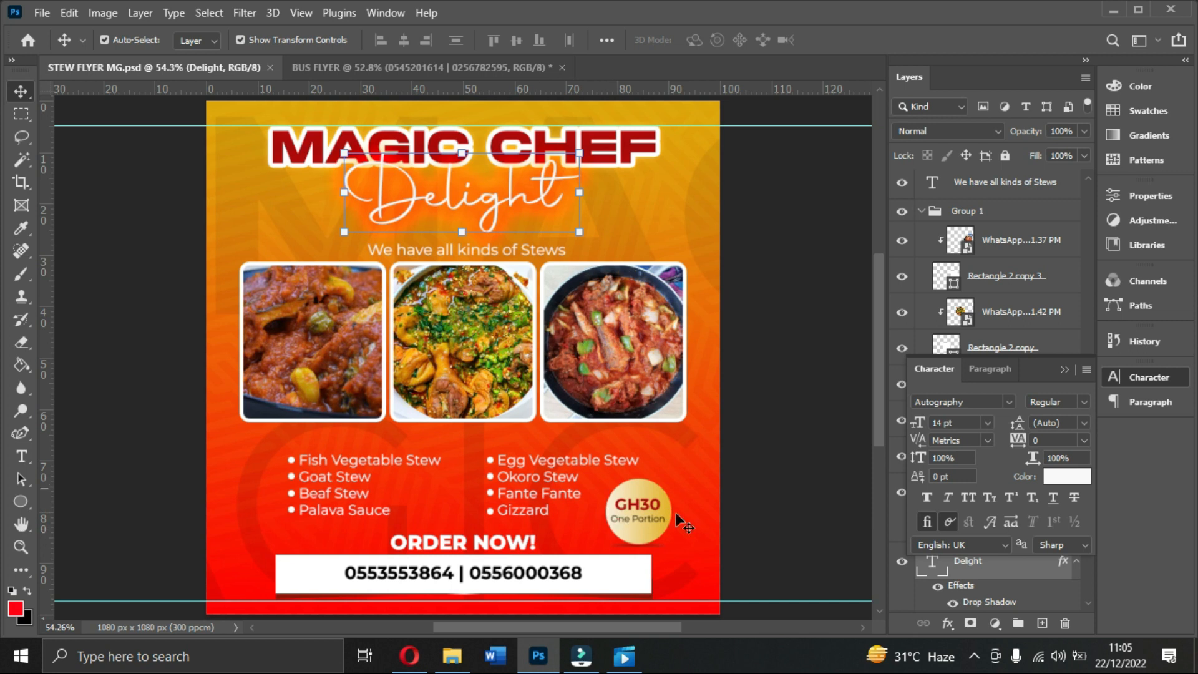
{"action": "scroll", "coordinate": [520, 598], "scroll_direction": "down", "scroll_amount": 1}
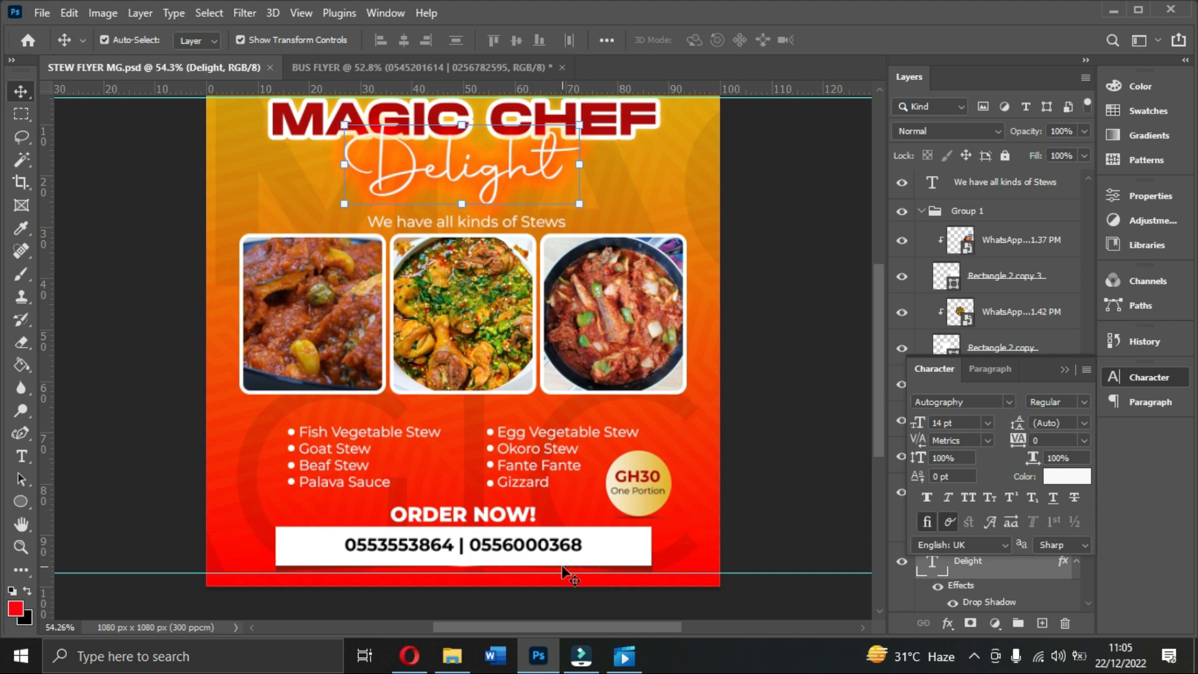
{"action": "left_click", "coordinate": [458, 70]}
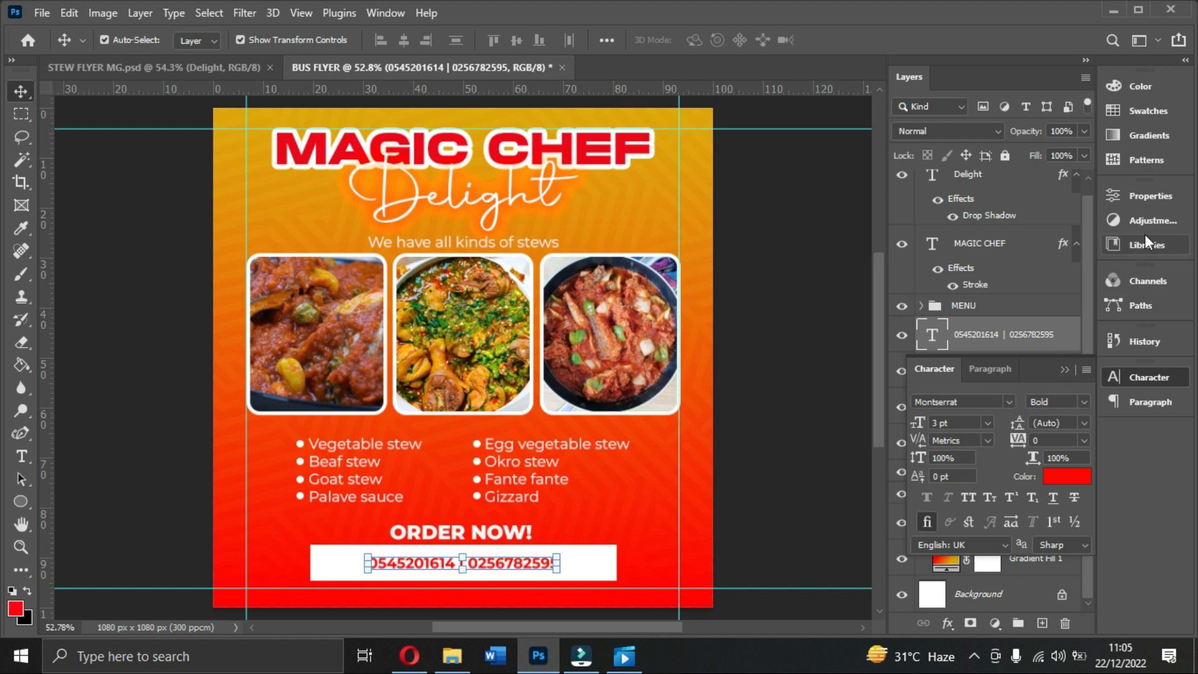
Step: Set the phone numbers to ExtraBold and re-centre them horizontally on the canvas
{"action": "left_click", "coordinate": [1150, 197]}
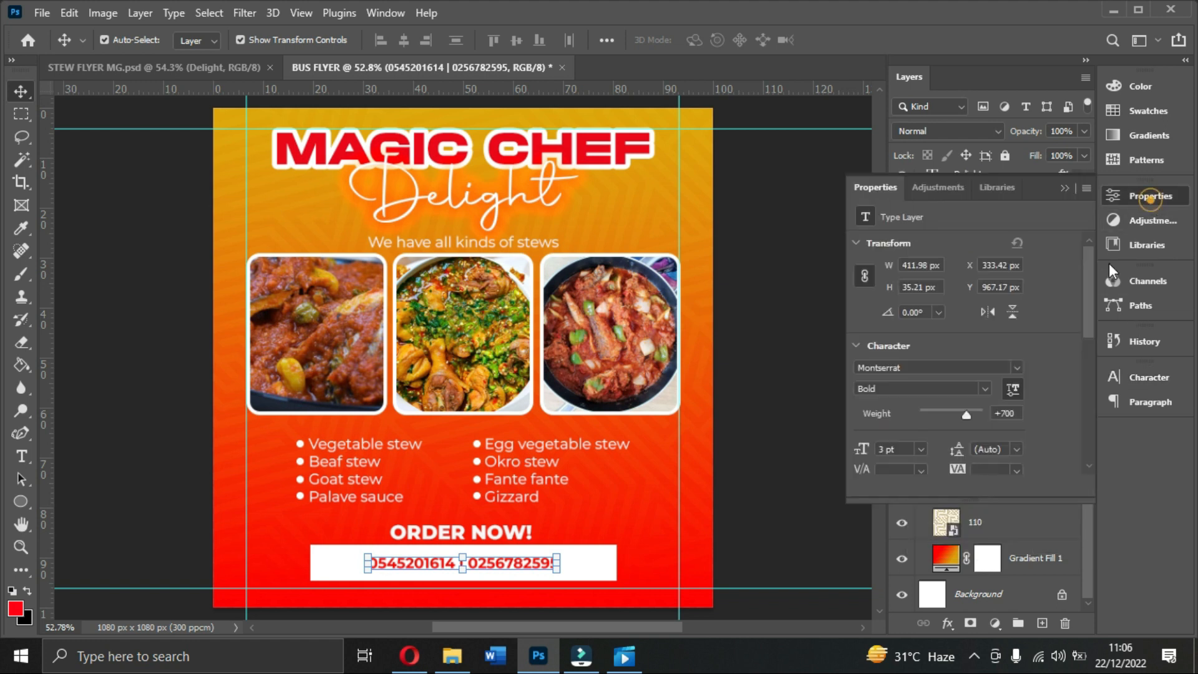
{"action": "left_click", "coordinate": [982, 390]}
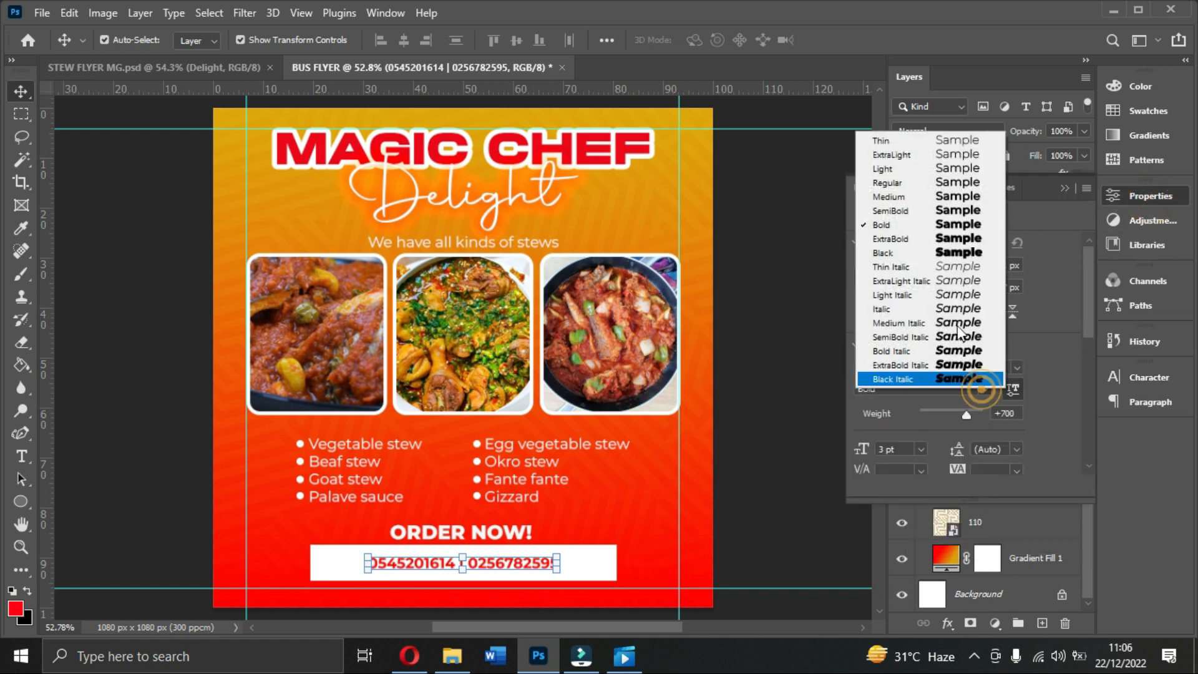
{"action": "left_click", "coordinate": [934, 238]}
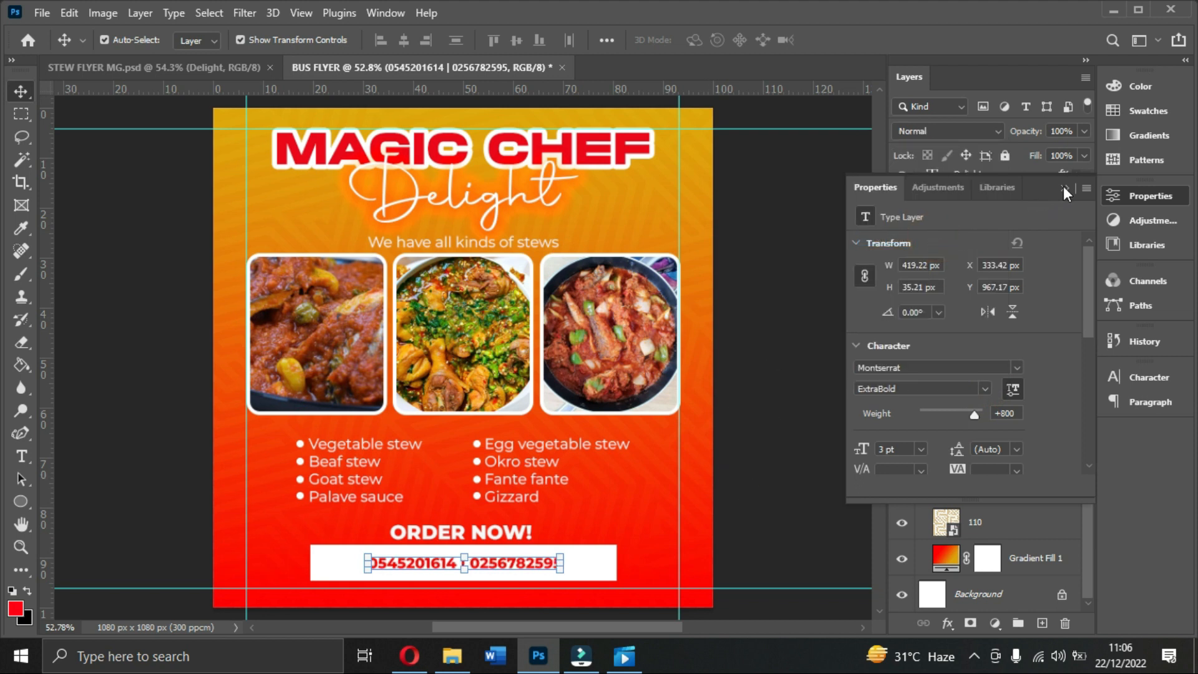
{"action": "key", "text": "ctrl+h"}
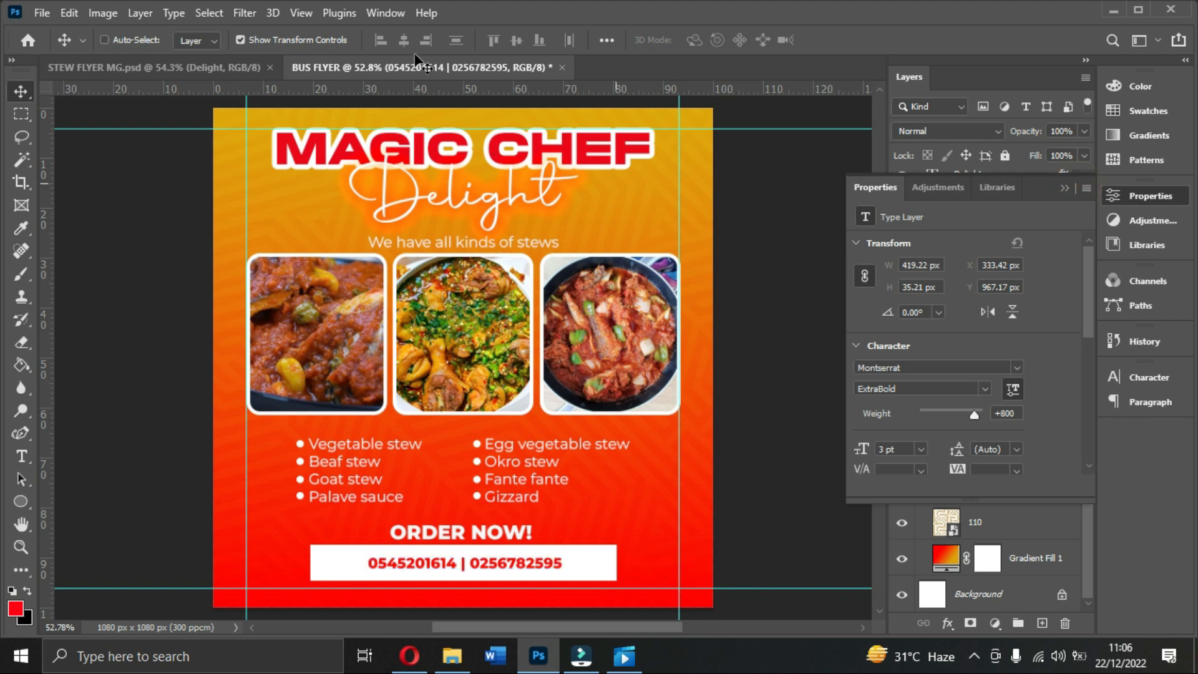
{"action": "key", "text": "ctrl+a"}
{"action": "left_click", "coordinate": [404, 40]}
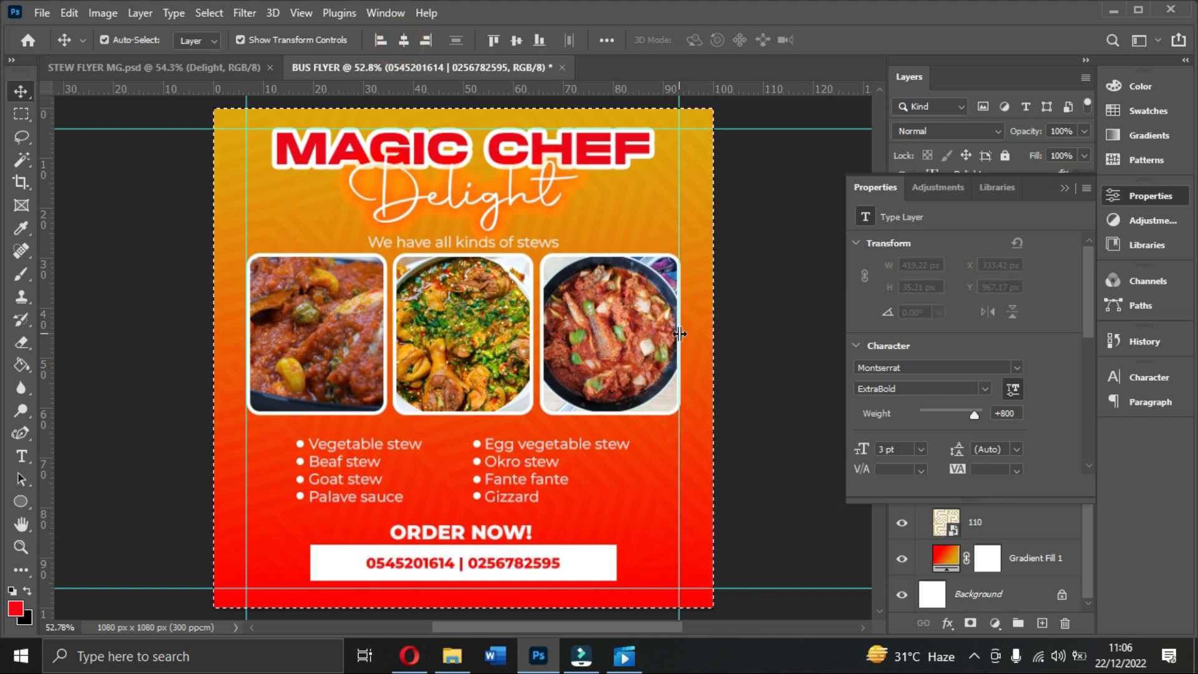
{"action": "key", "text": "ctrl+d"}
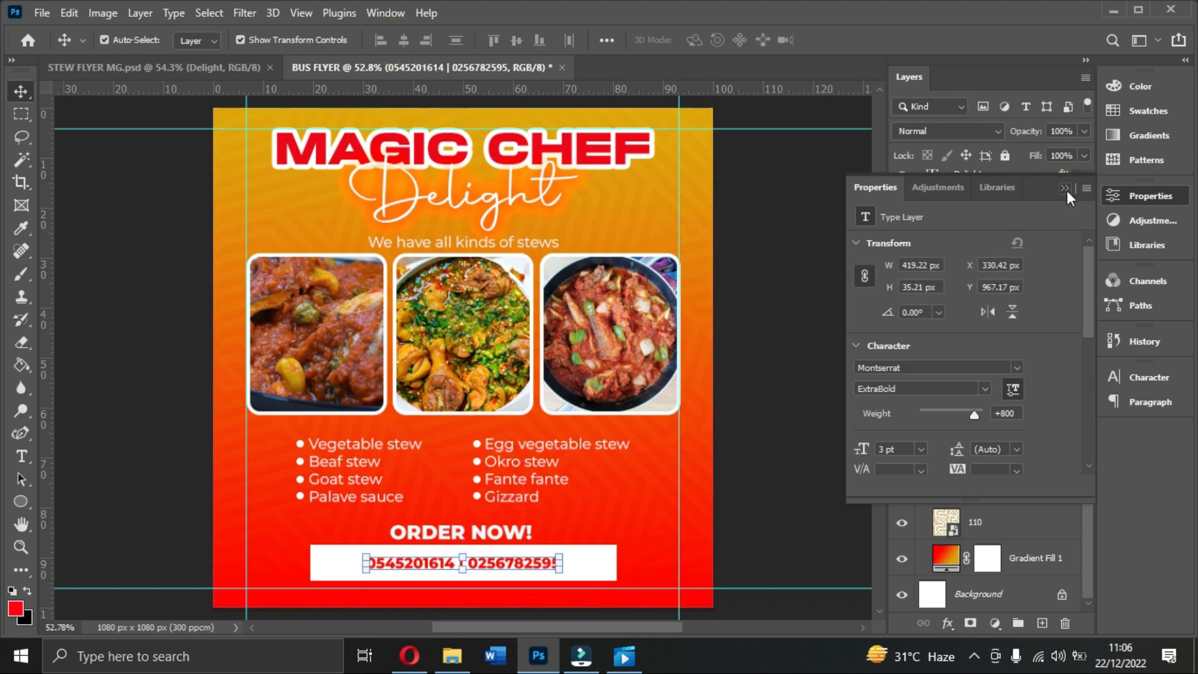
{"action": "left_click", "coordinate": [1065, 188]}
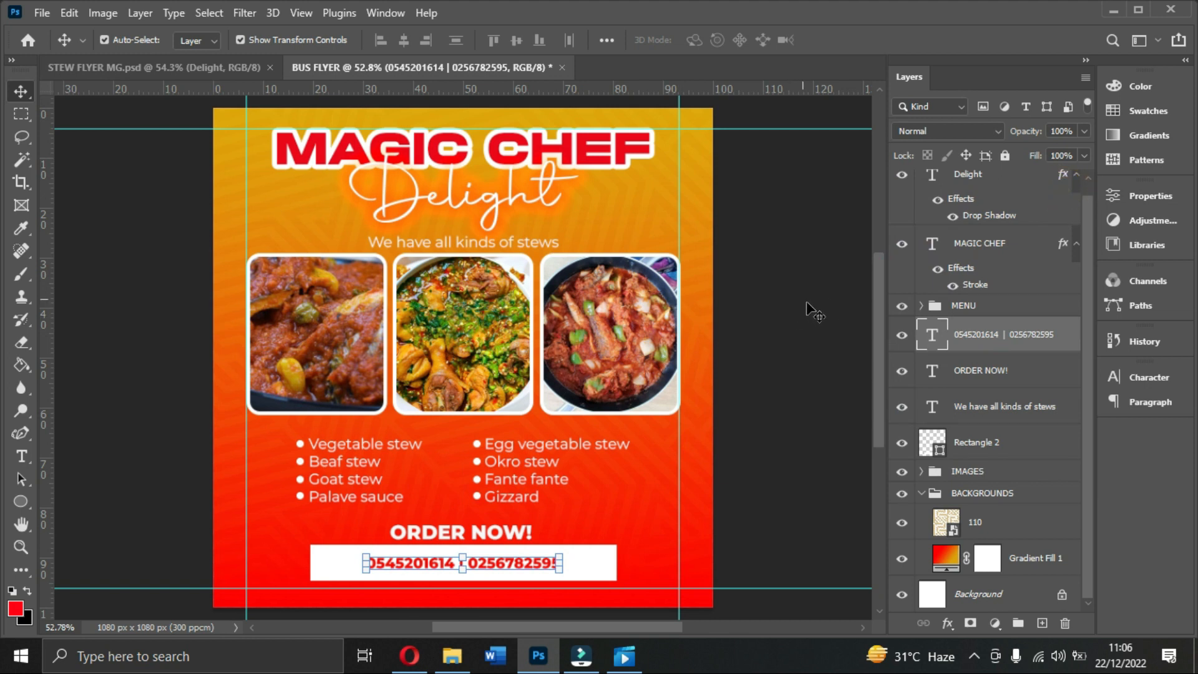
Step: Recolour the MAGIC CHEF heading to the deep crimson a7030e
{"action": "left_click", "coordinate": [922, 494]}
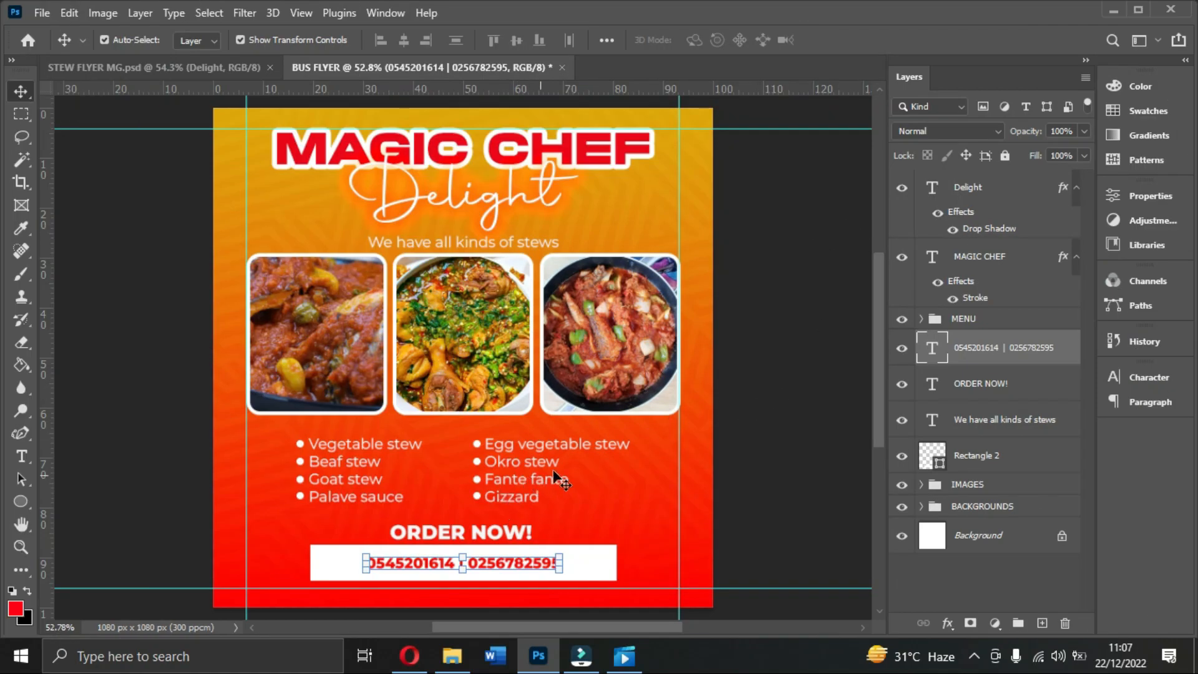
{"action": "scroll", "coordinate": [594, 459], "scroll_direction": "down", "scroll_amount": 2}
{"action": "scroll", "coordinate": [593, 437], "scroll_direction": "up", "scroll_amount": 3}
{"action": "left_click", "coordinate": [592, 176]}
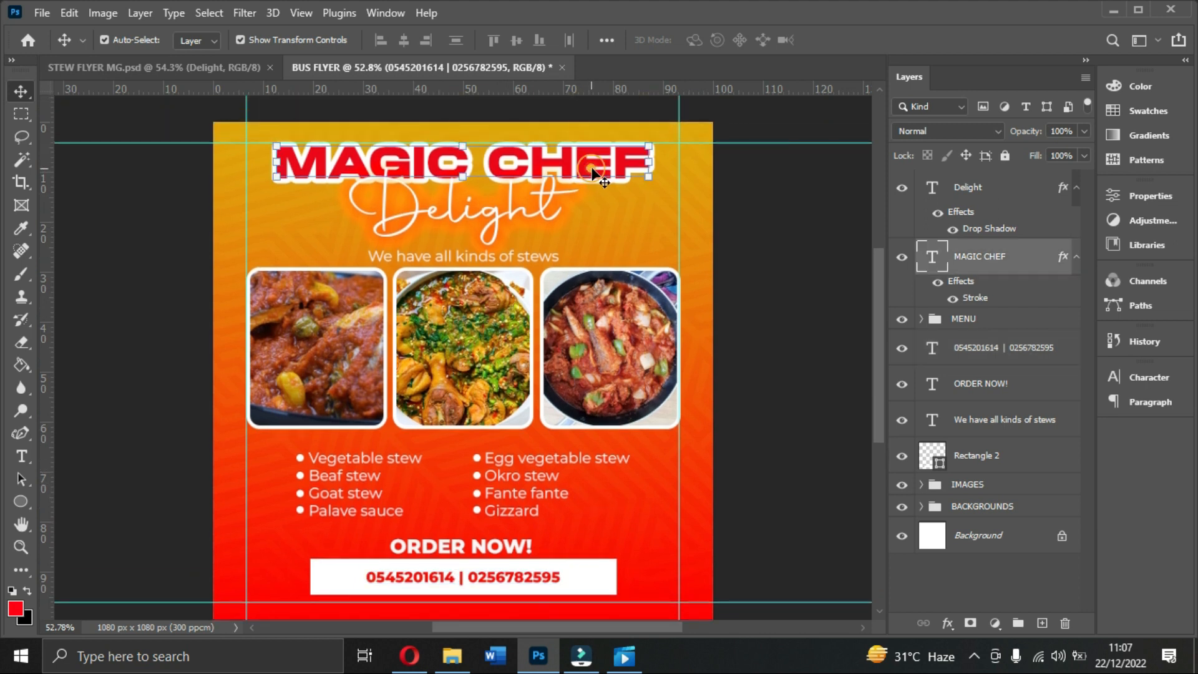
{"action": "left_click", "coordinate": [1171, 378]}
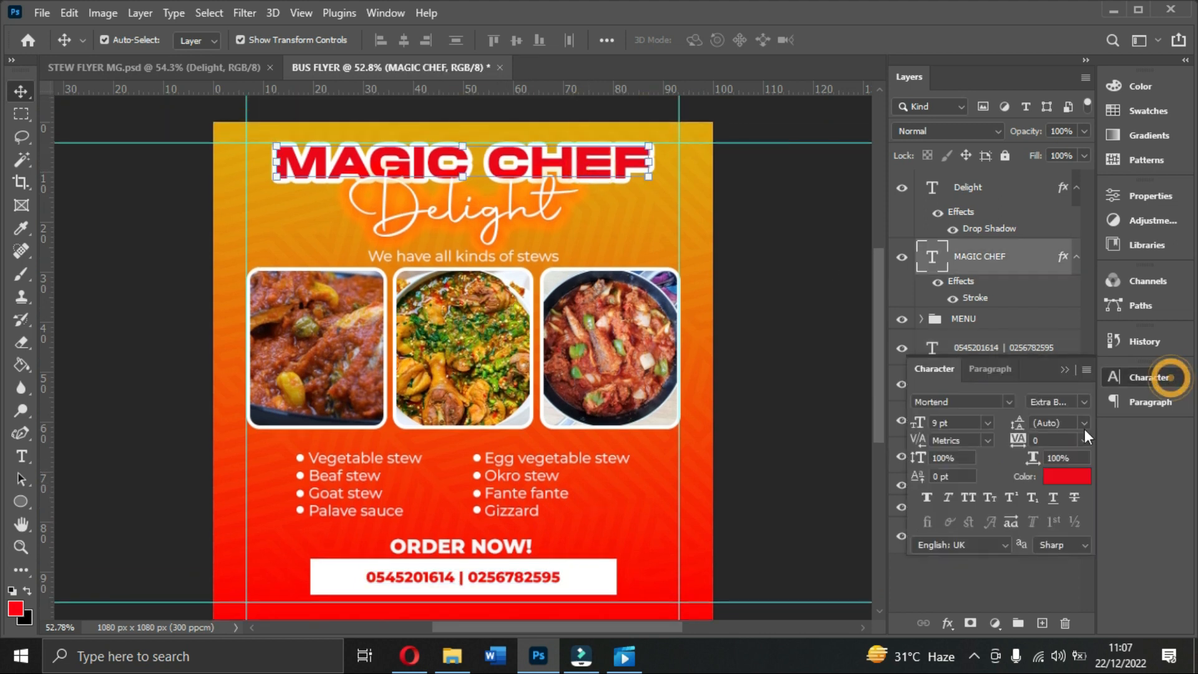
{"action": "left_click", "coordinate": [1067, 476]}
{"action": "left_click", "coordinate": [948, 172]}
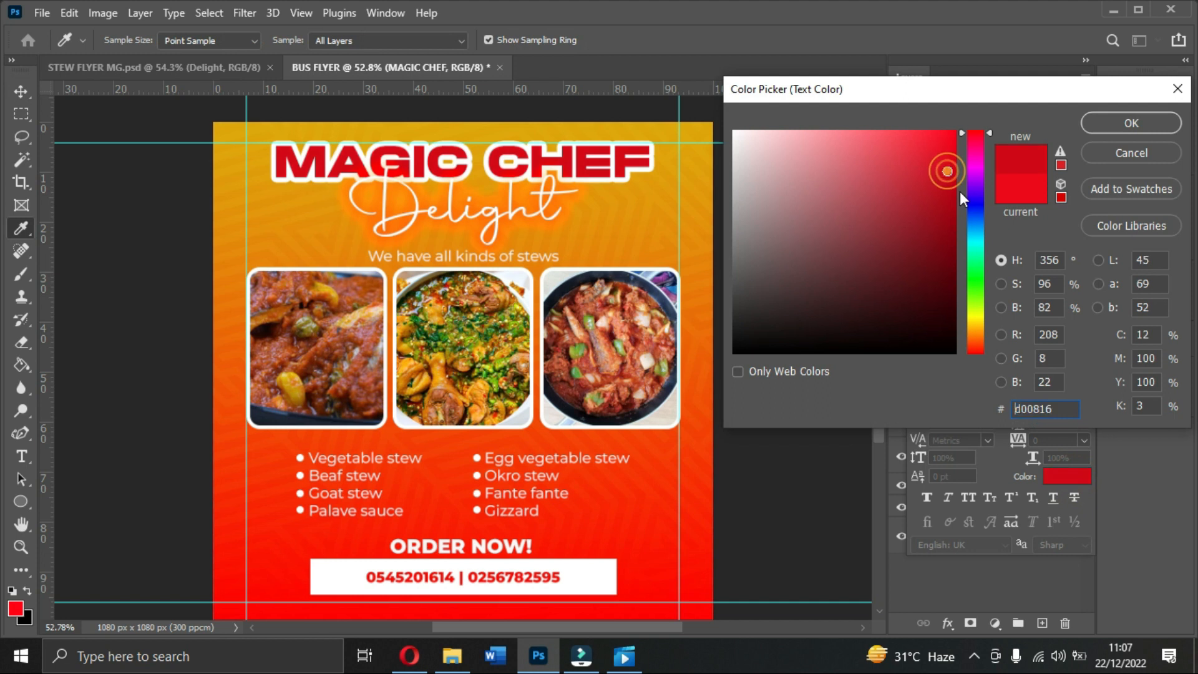
{"action": "left_click", "coordinate": [955, 186]}
{"action": "left_click", "coordinate": [953, 202]}
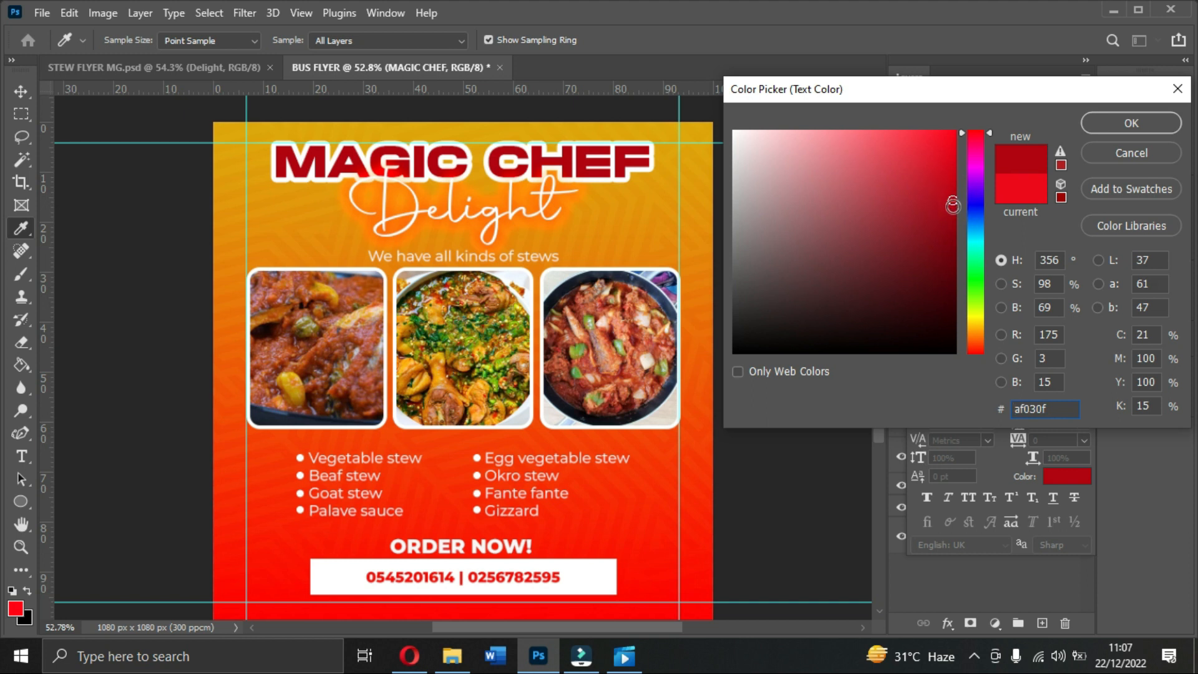
{"action": "left_click", "coordinate": [953, 206]}
{"action": "left_click", "coordinate": [1111, 127]}
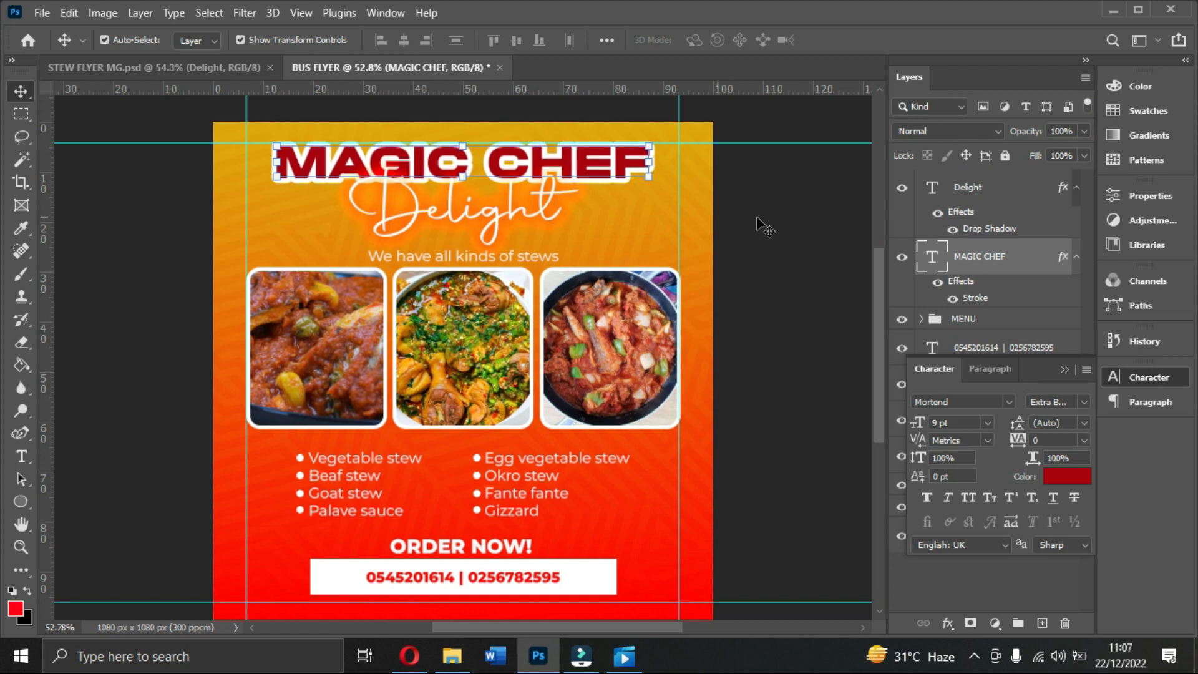
{"action": "left_click", "coordinate": [793, 216]}
{"action": "scroll", "coordinate": [634, 253], "scroll_direction": "down", "scroll_amount": 1}
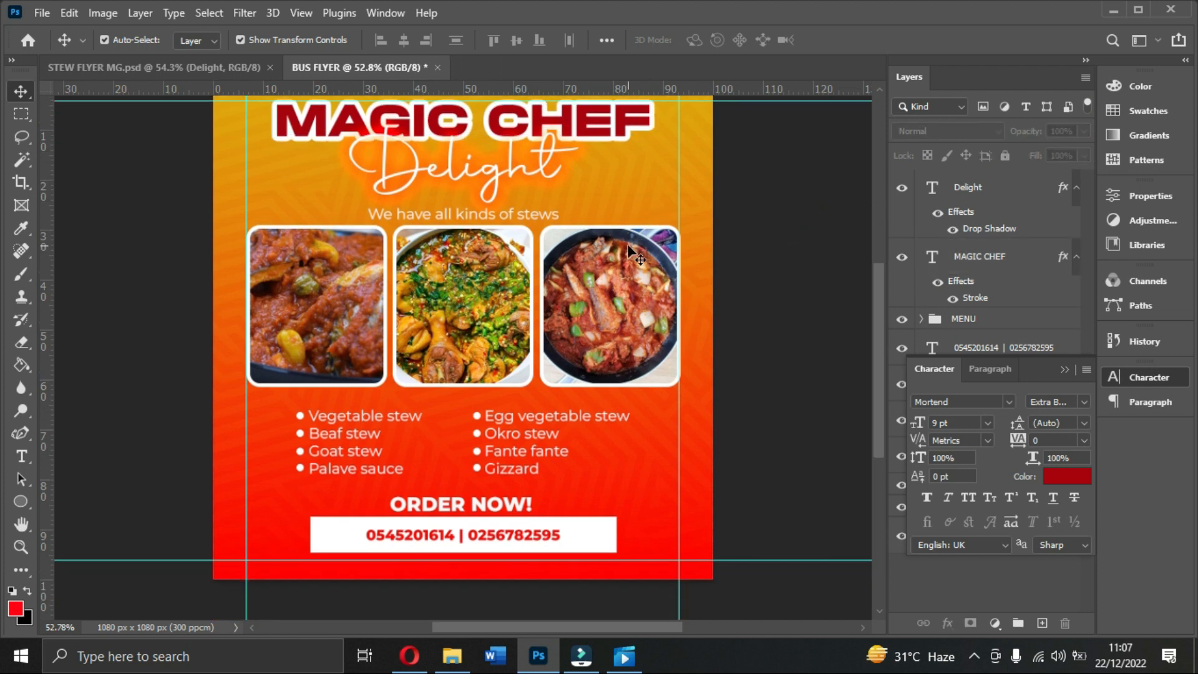
{"action": "scroll", "coordinate": [628, 251], "scroll_direction": "down", "scroll_amount": 1}
{"action": "scroll", "coordinate": [521, 334], "scroll_direction": "down", "scroll_amount": 1}
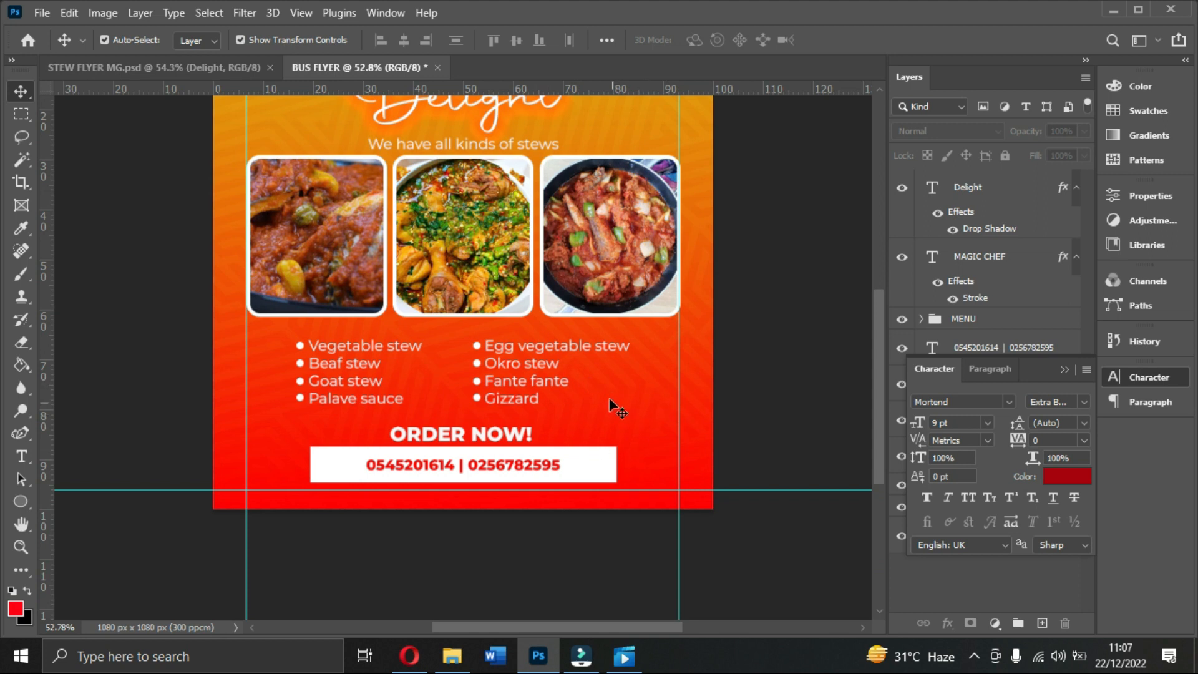
{"action": "left_click", "coordinate": [1065, 369]}
{"action": "left_click", "coordinate": [968, 319]}
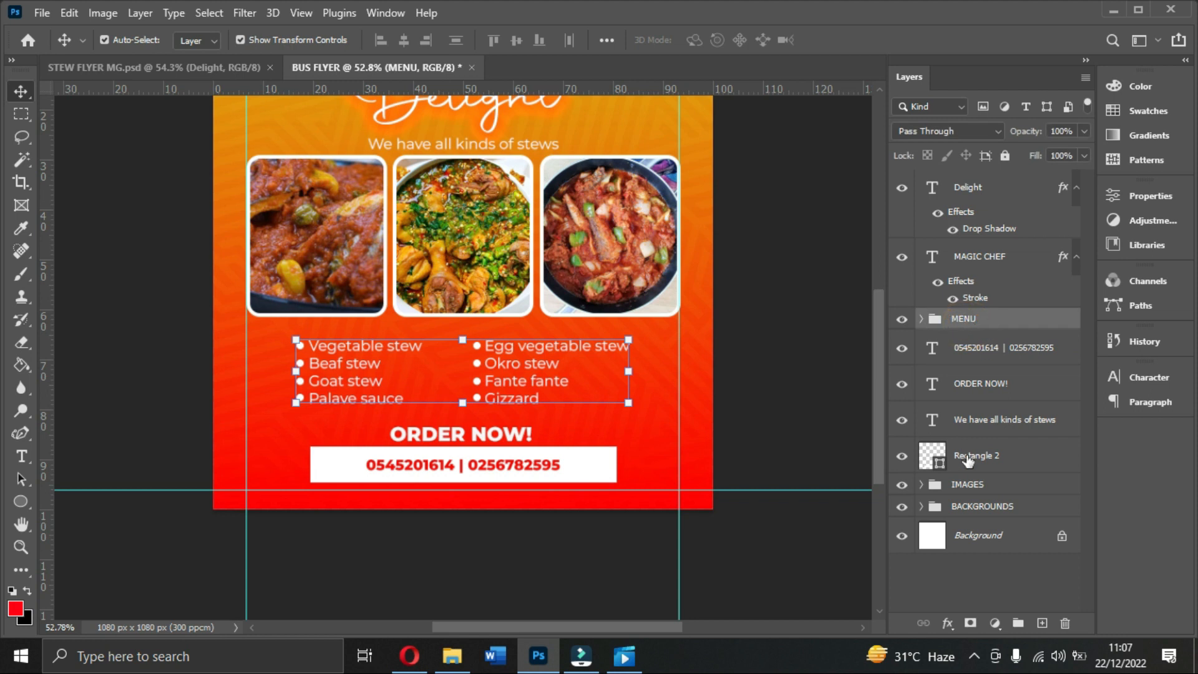
{"action": "left_click", "coordinate": [974, 485]}
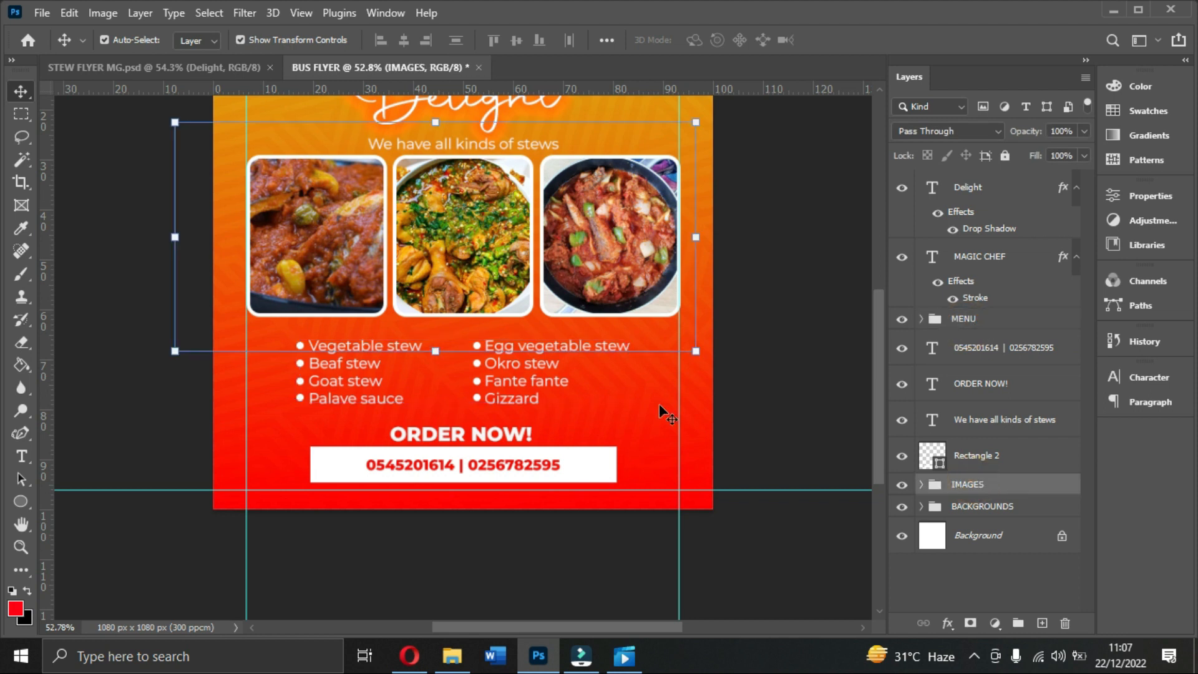
{"action": "left_click", "coordinate": [21, 502]}
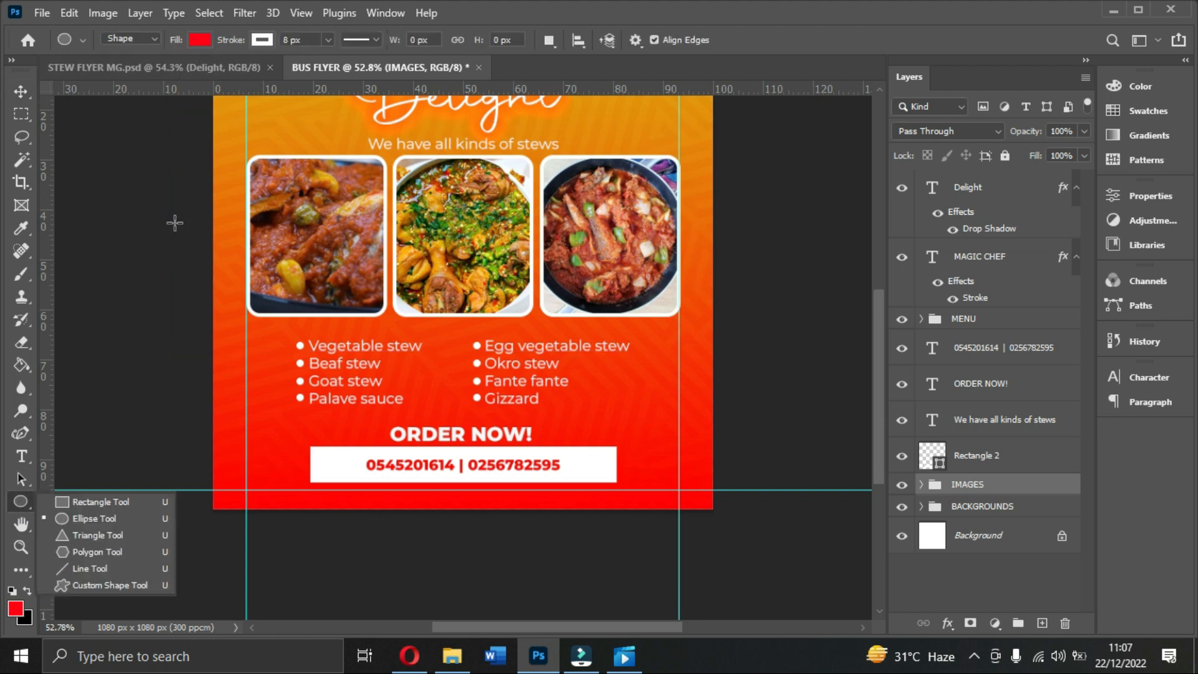
{"action": "left_click", "coordinate": [174, 68]}
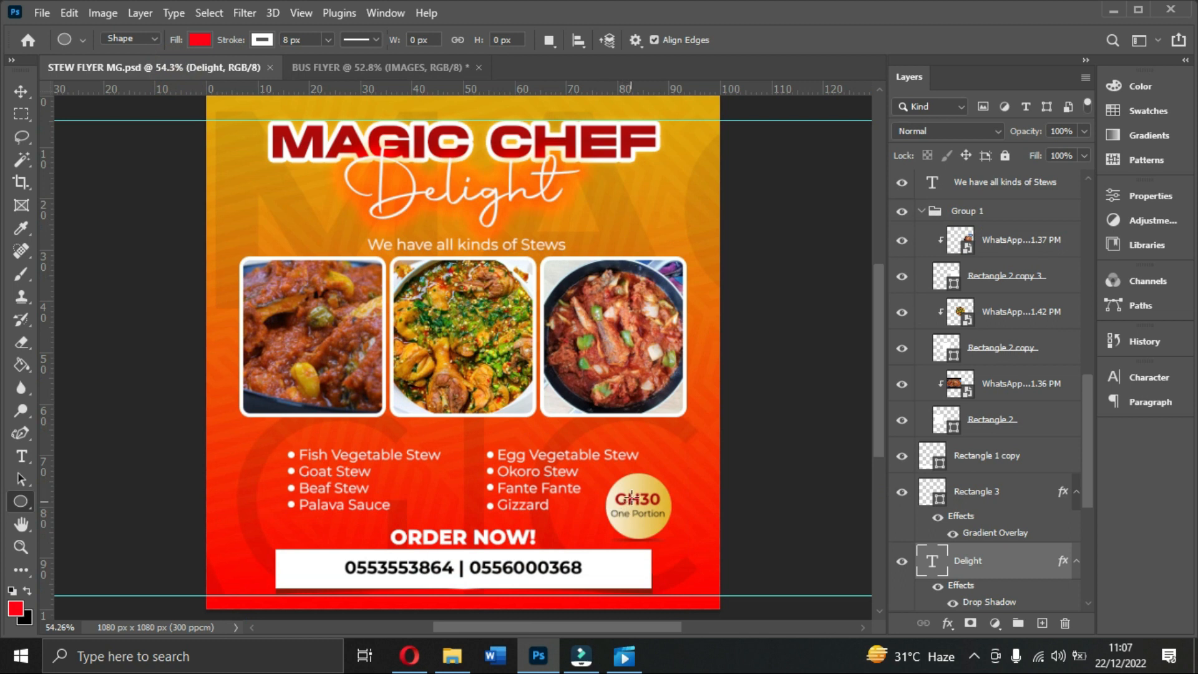
{"action": "left_click", "coordinate": [359, 67]}
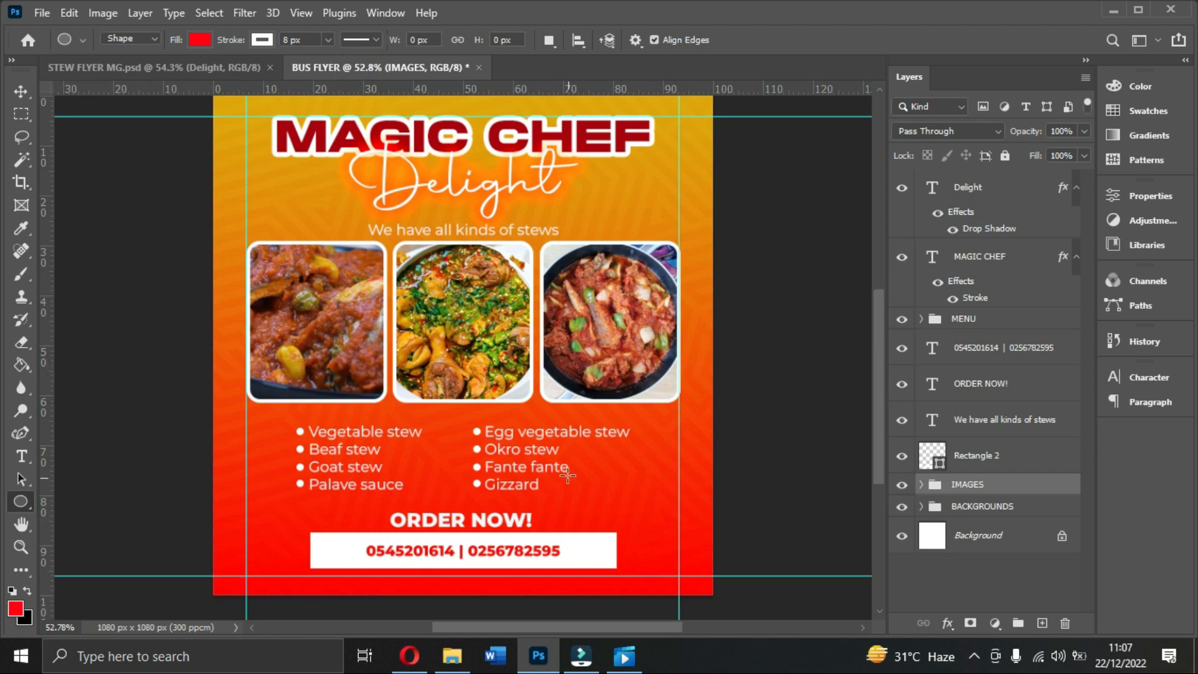
Step: Draw a circle beside the right menu column with no outline and a white fill
{"action": "left_click_drag", "start_coordinate": [588, 463], "coordinate": [665, 526]}
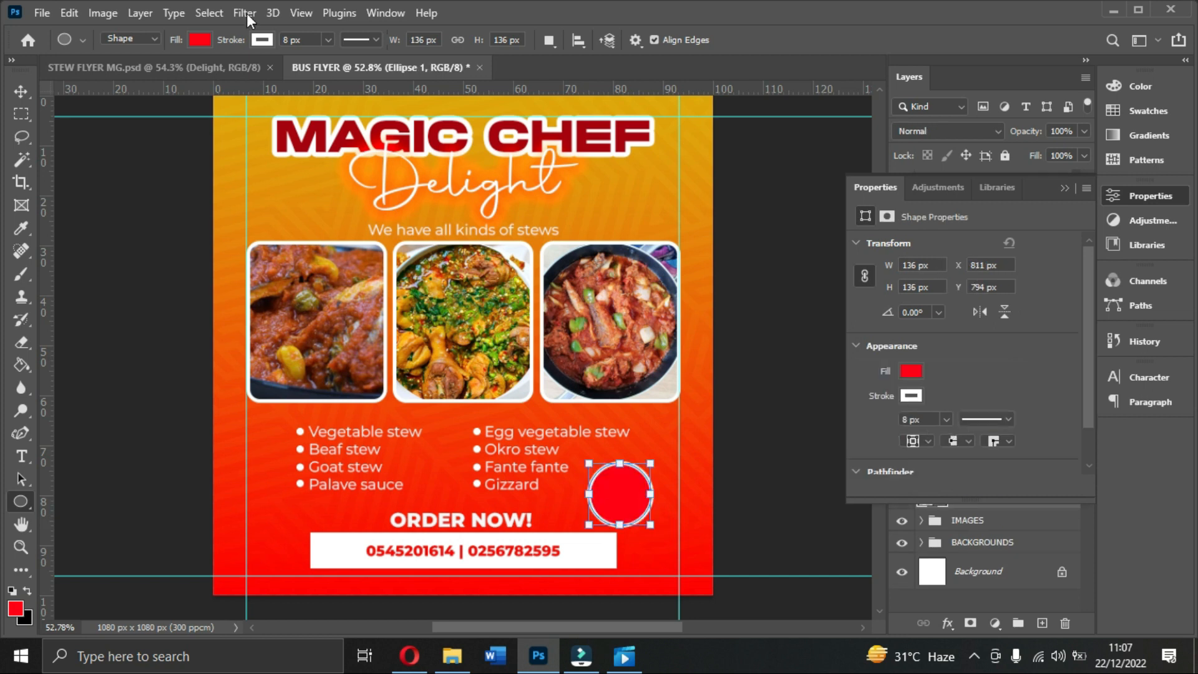
{"action": "left_click", "coordinate": [263, 39]}
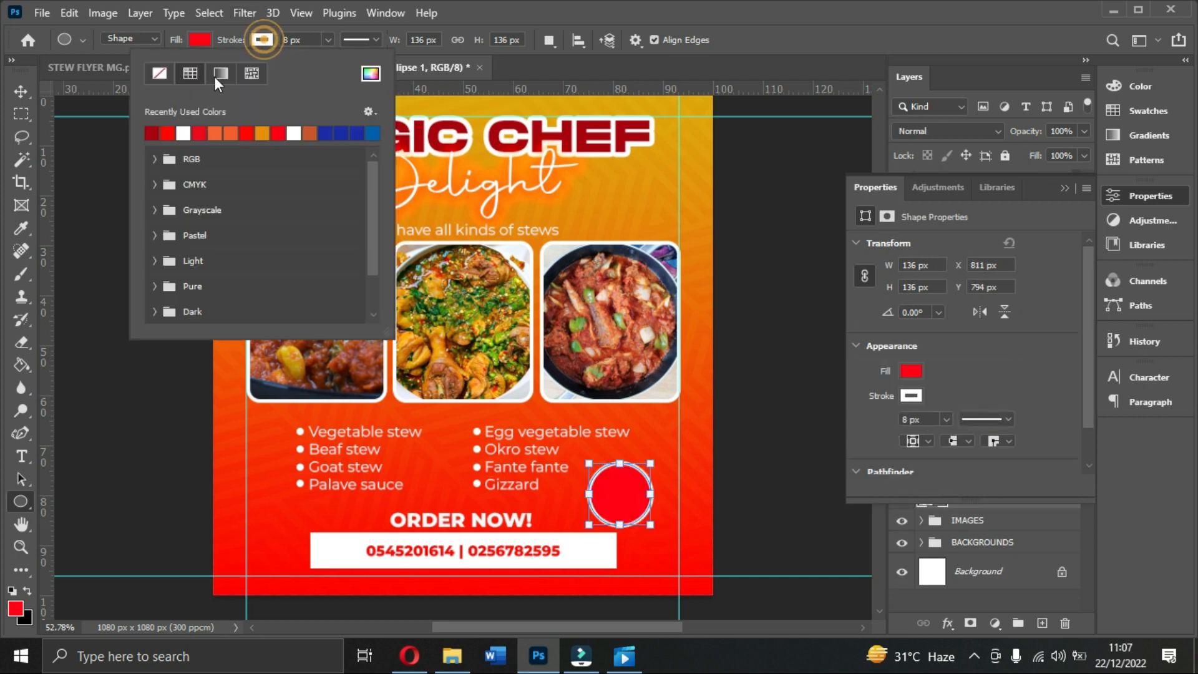
{"action": "left_click", "coordinate": [157, 71]}
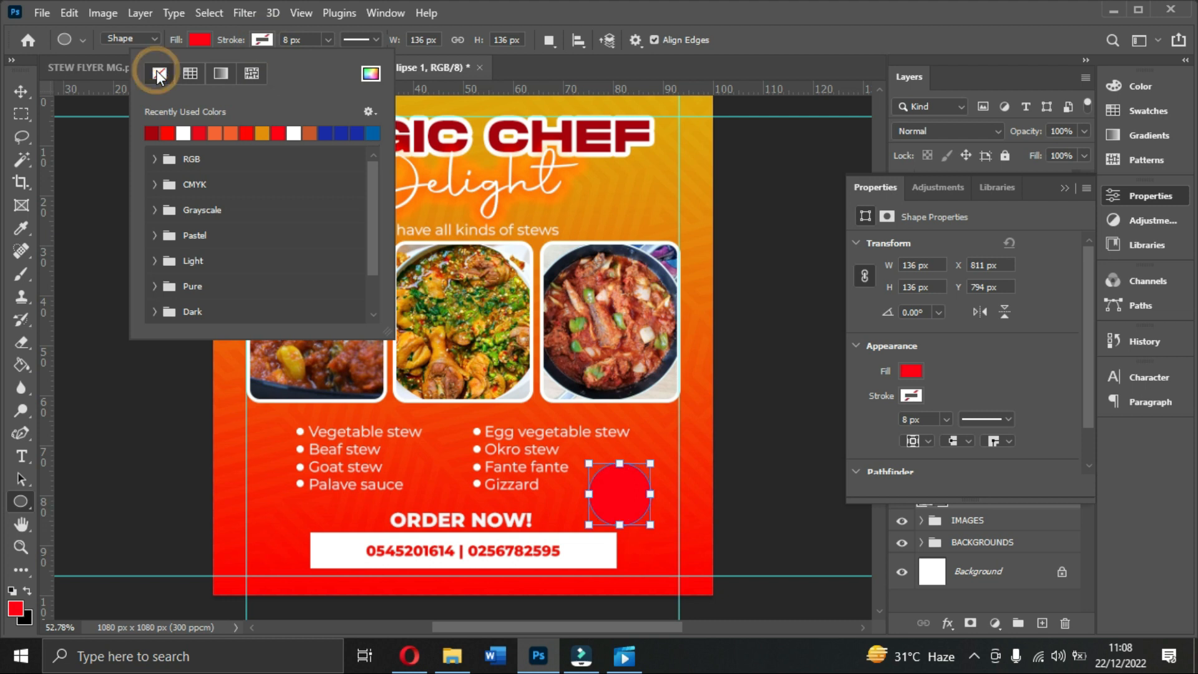
{"action": "left_click", "coordinate": [195, 37]}
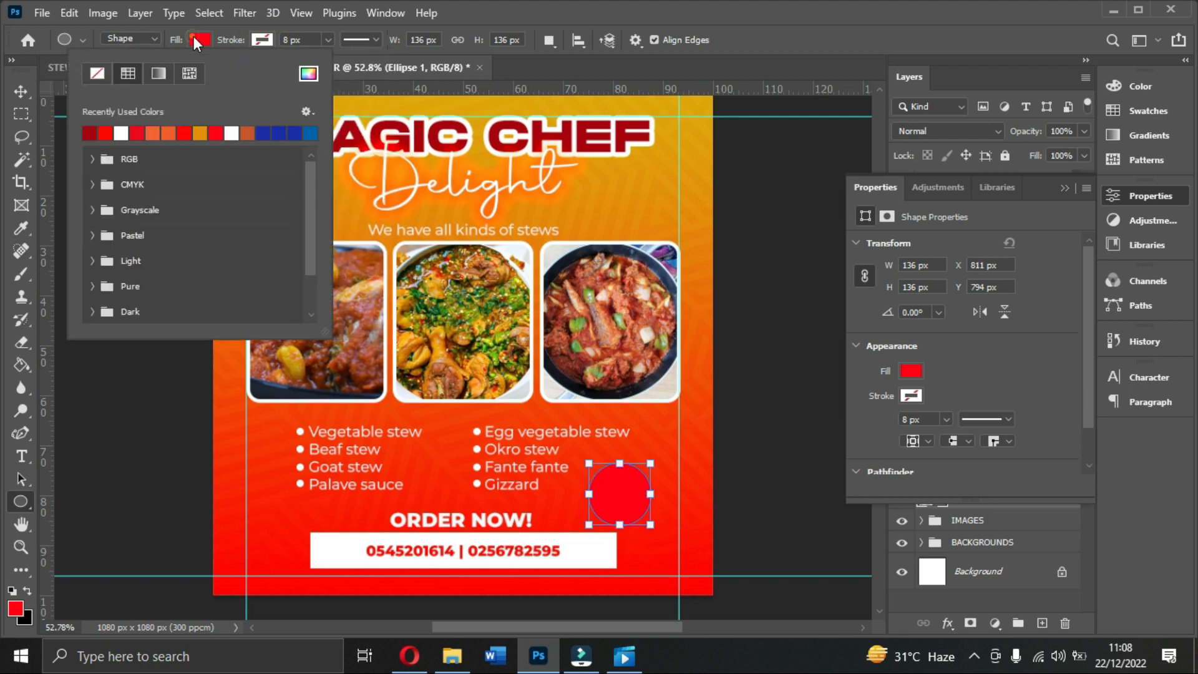
{"action": "left_click", "coordinate": [121, 133]}
Step: Resize the white circle to about 128 px across and apply the transform
{"action": "left_click", "coordinate": [19, 89]}
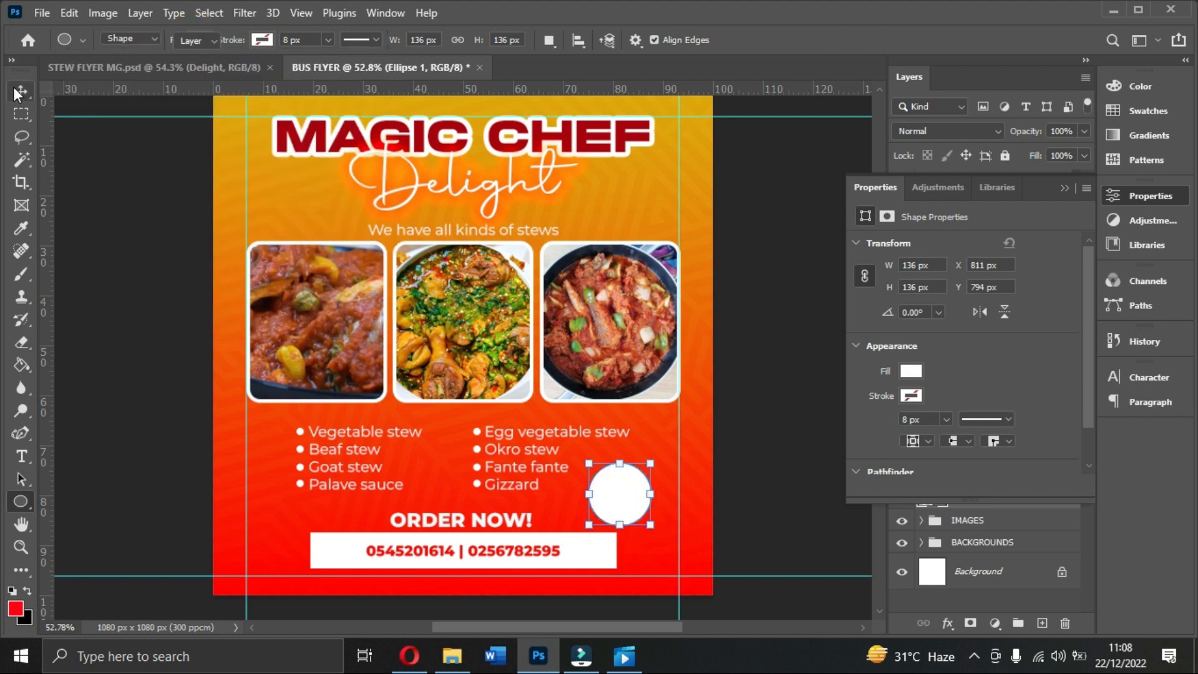
{"action": "left_click_drag", "start_coordinate": [650, 461], "coordinate": [660, 454]}
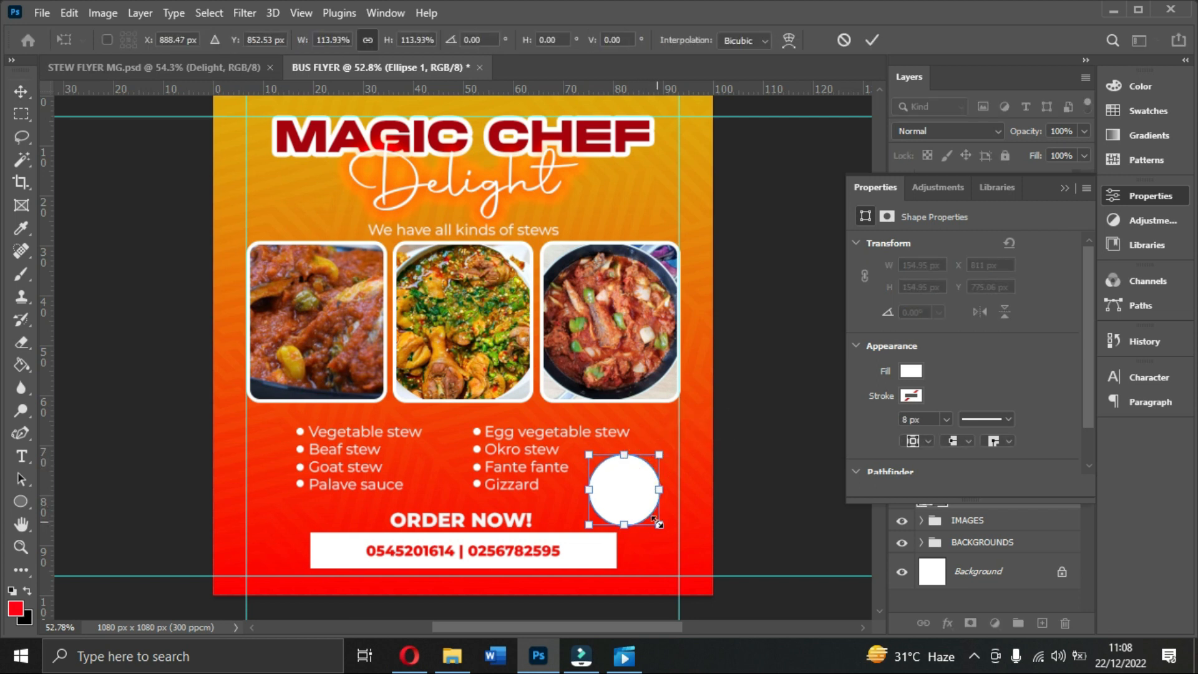
{"action": "left_click_drag", "start_coordinate": [658, 524], "coordinate": [655, 520]}
{"action": "left_click", "coordinate": [626, 479]}
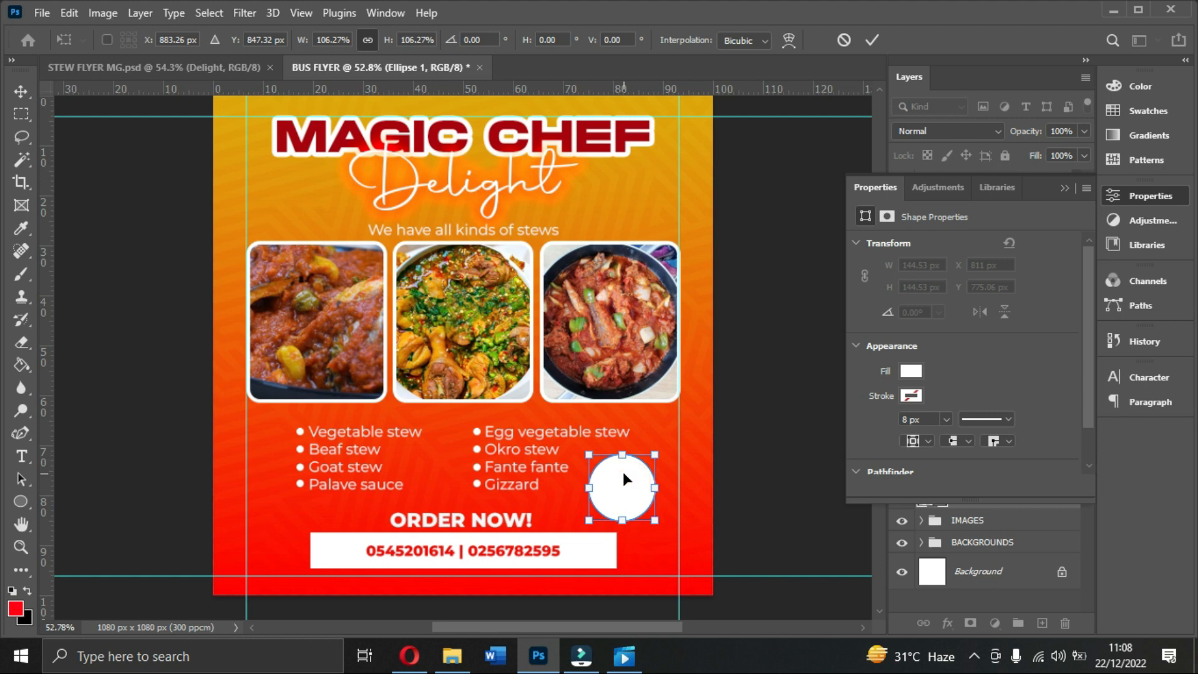
{"action": "key", "text": "ctrl+plus"}
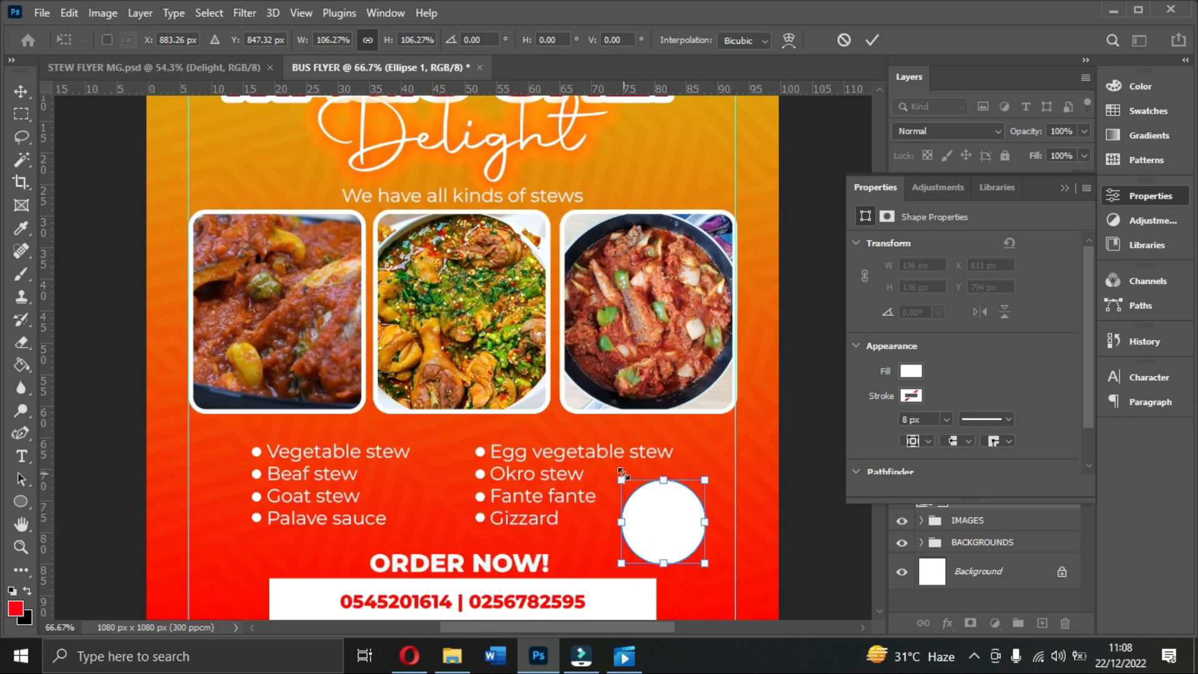
{"action": "scroll", "coordinate": [668, 500], "scroll_direction": "down", "scroll_amount": 2}
{"action": "left_click_drag", "start_coordinate": [621, 508], "coordinate": [671, 468]}
{"action": "key", "text": "Return"}
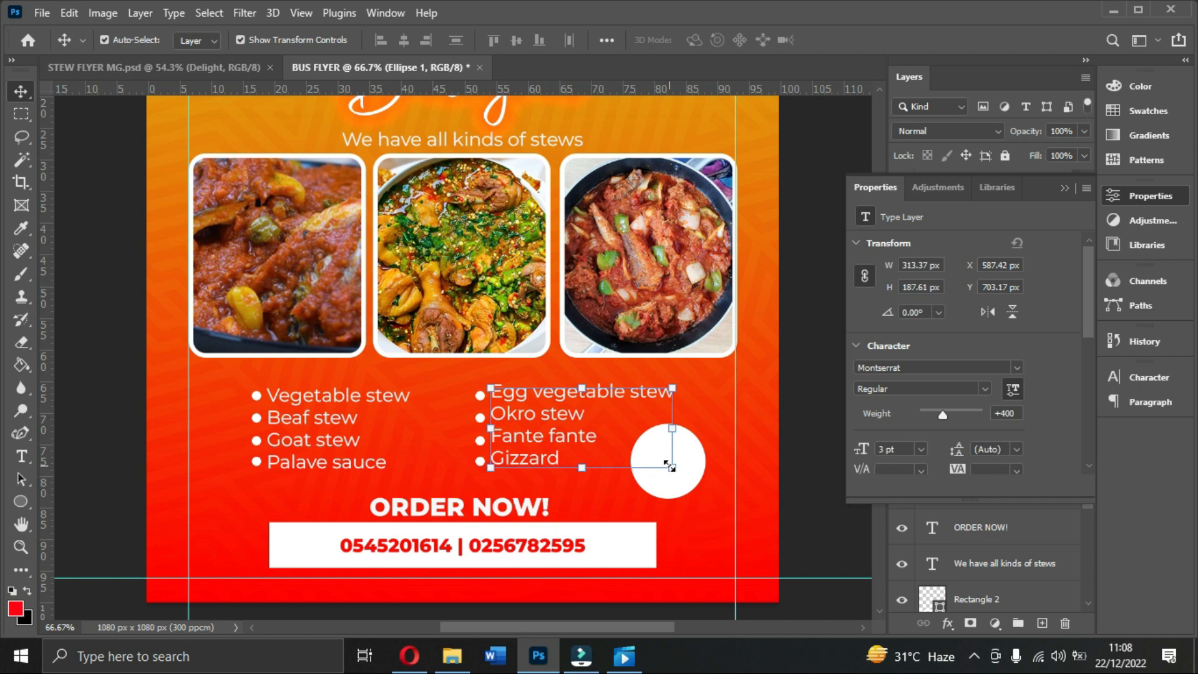
Step: Collapse the MENU group and lock it completely
{"action": "left_click", "coordinate": [1062, 189]}
{"action": "left_click", "coordinate": [925, 321]}
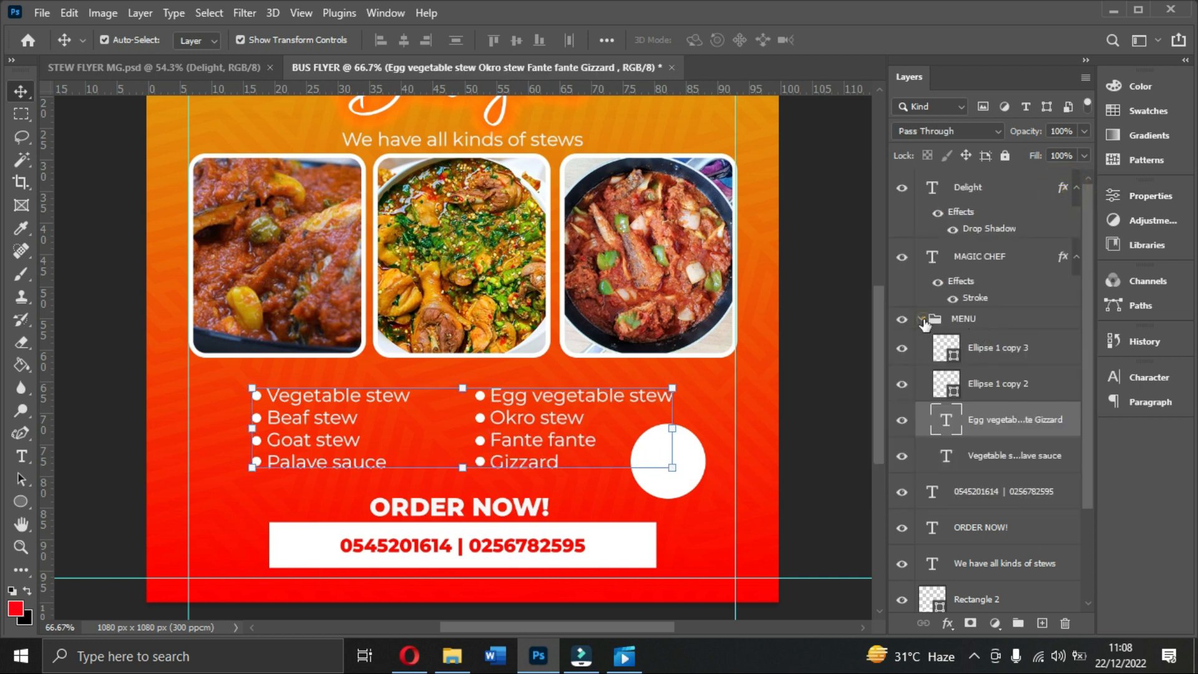
{"action": "left_click", "coordinate": [923, 319]}
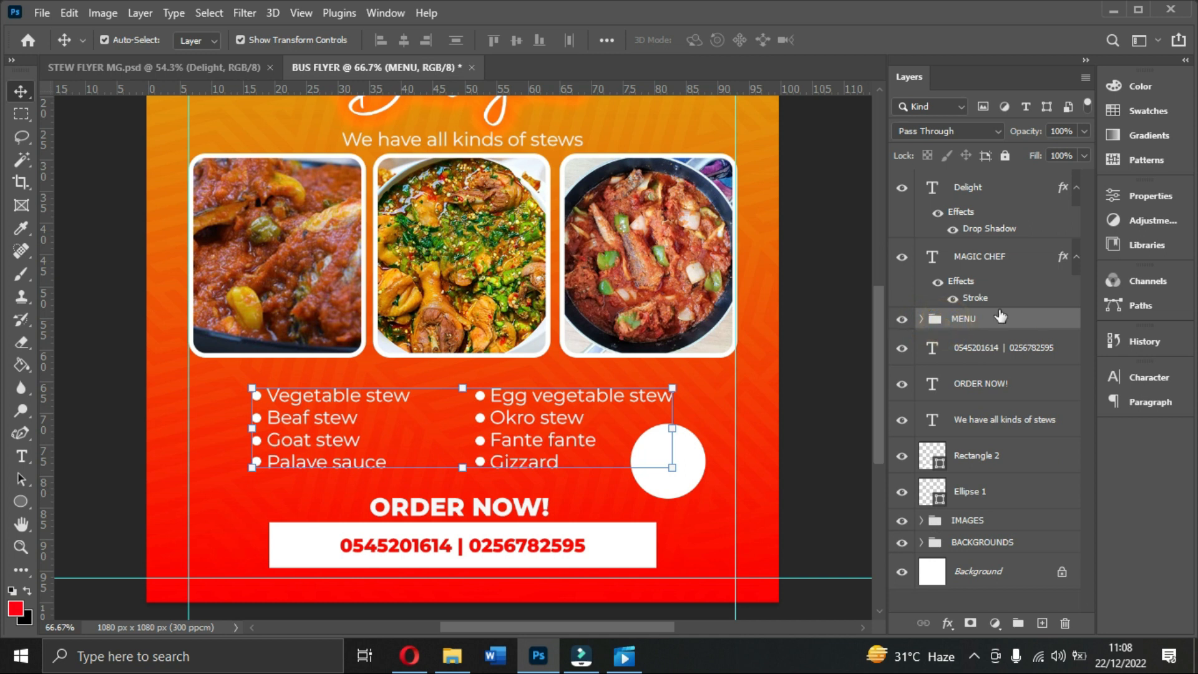
{"action": "key", "text": "ctrl+a"}
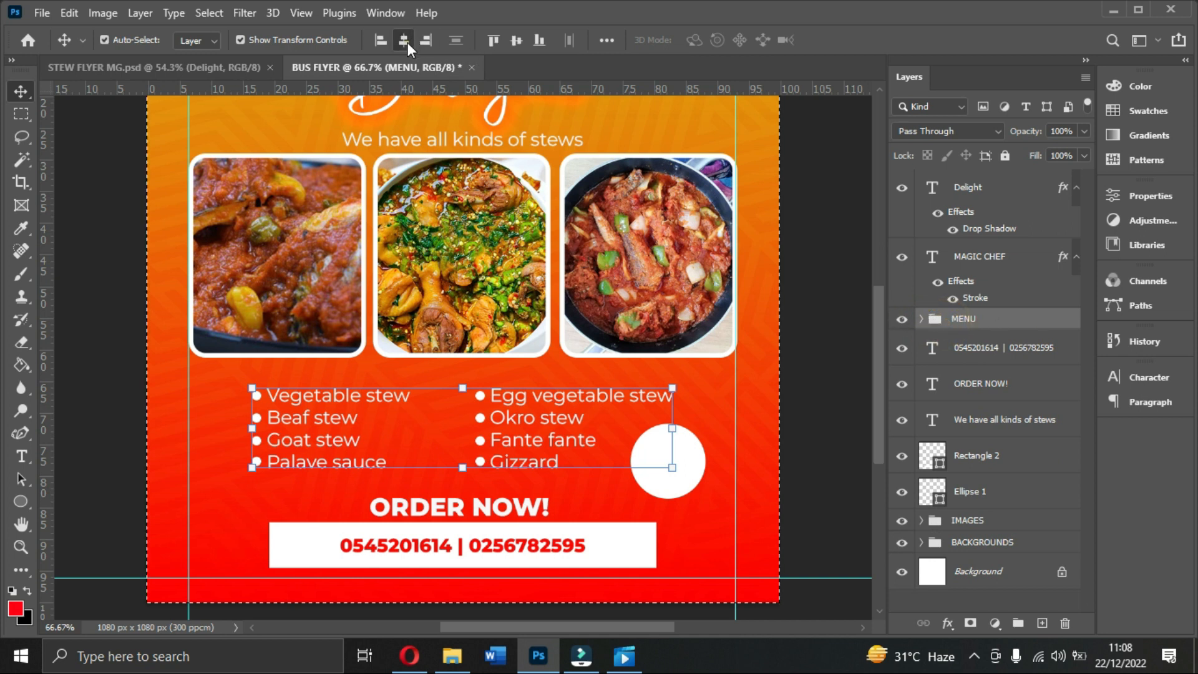
{"action": "key", "text": "ctrl+d"}
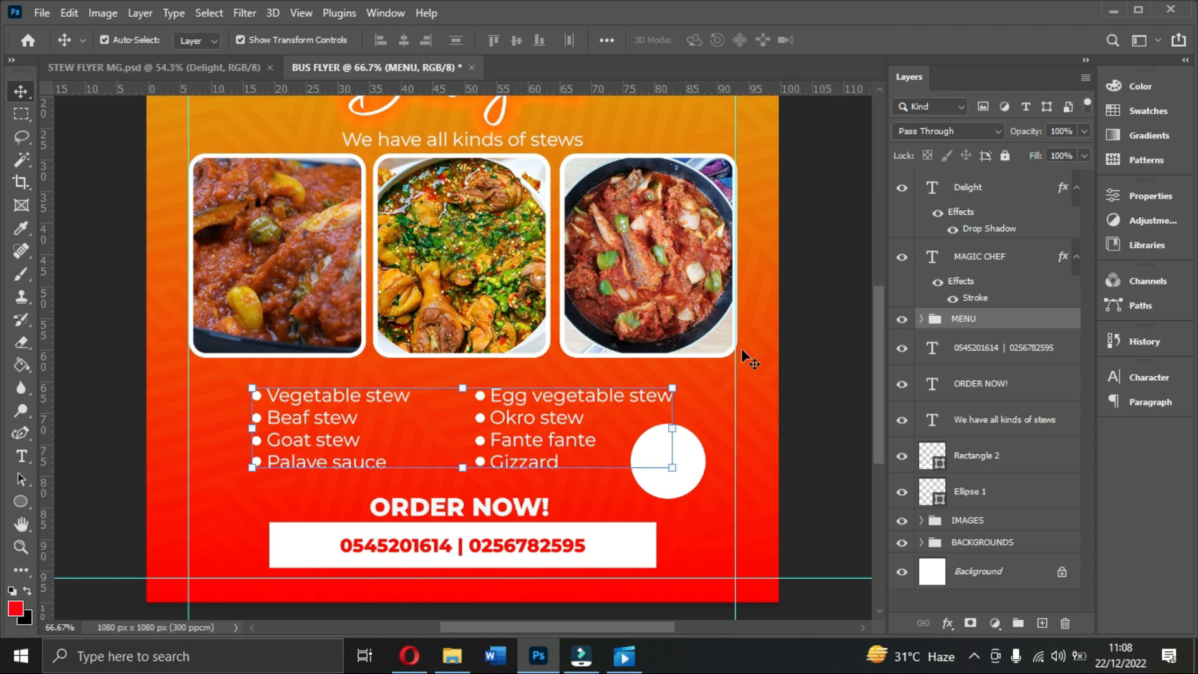
{"action": "left_click", "coordinate": [1007, 156]}
{"action": "left_click_drag", "start_coordinate": [552, 397], "coordinate": [426, 410]}
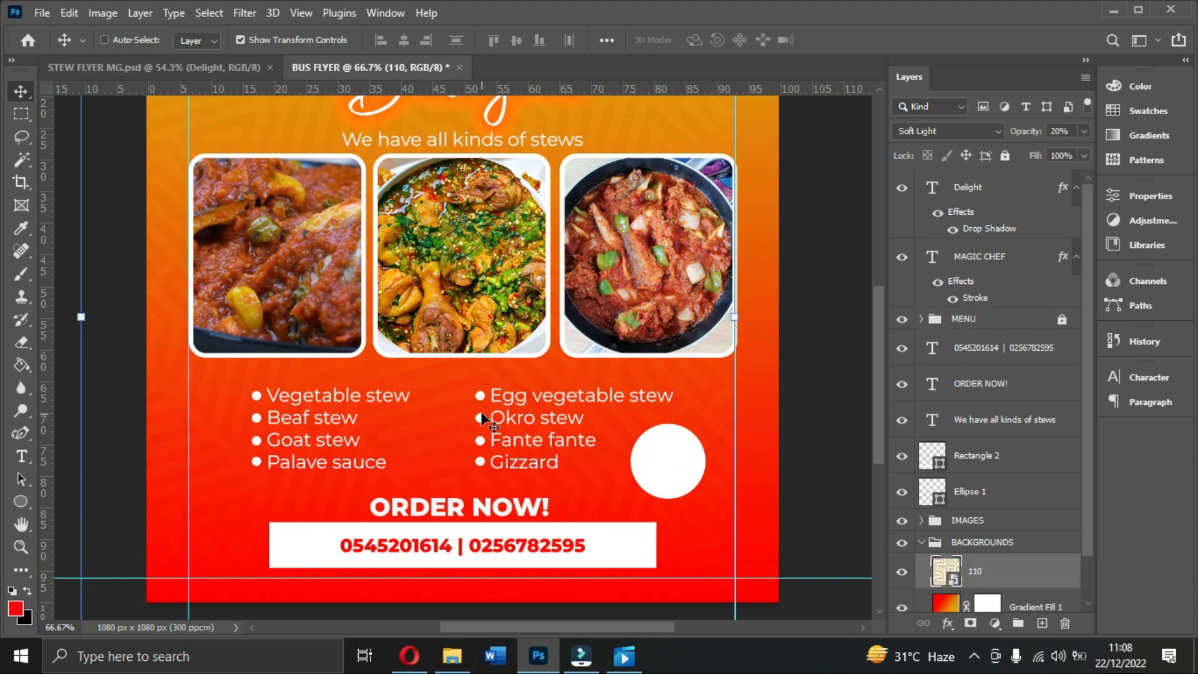
Step: Lock the BACKGROUNDS and IMAGES groups, then nudge the white circle into place beside the right column
{"action": "left_click", "coordinate": [920, 543]}
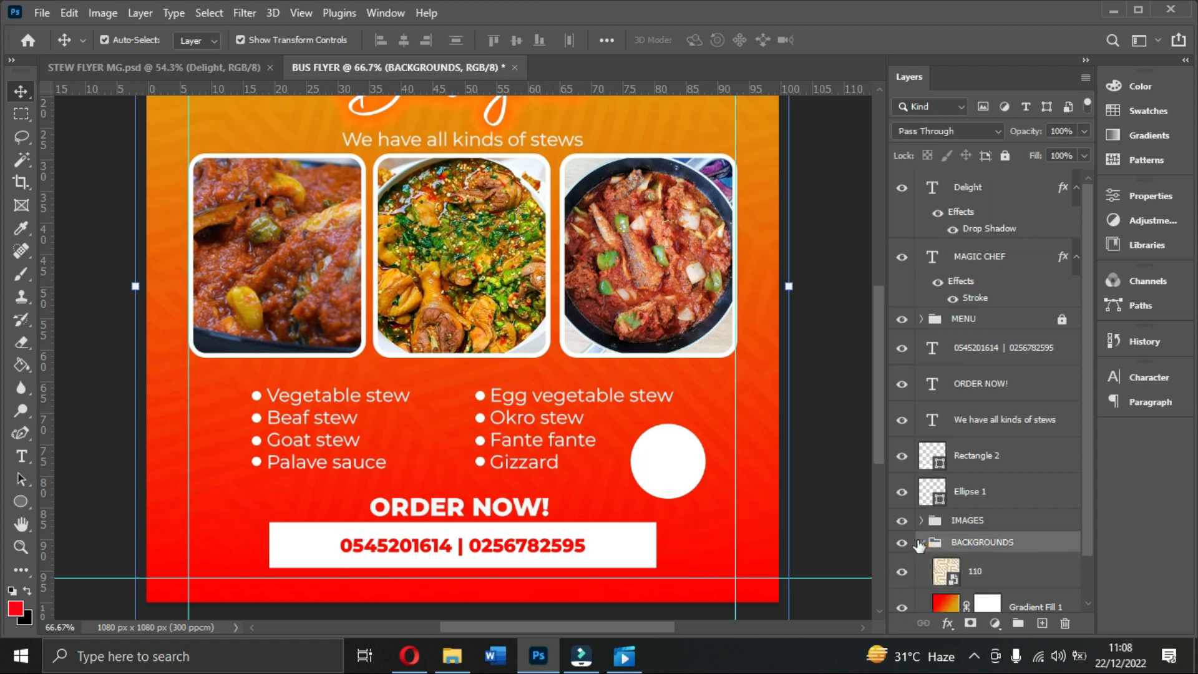
{"action": "left_click", "coordinate": [920, 543]}
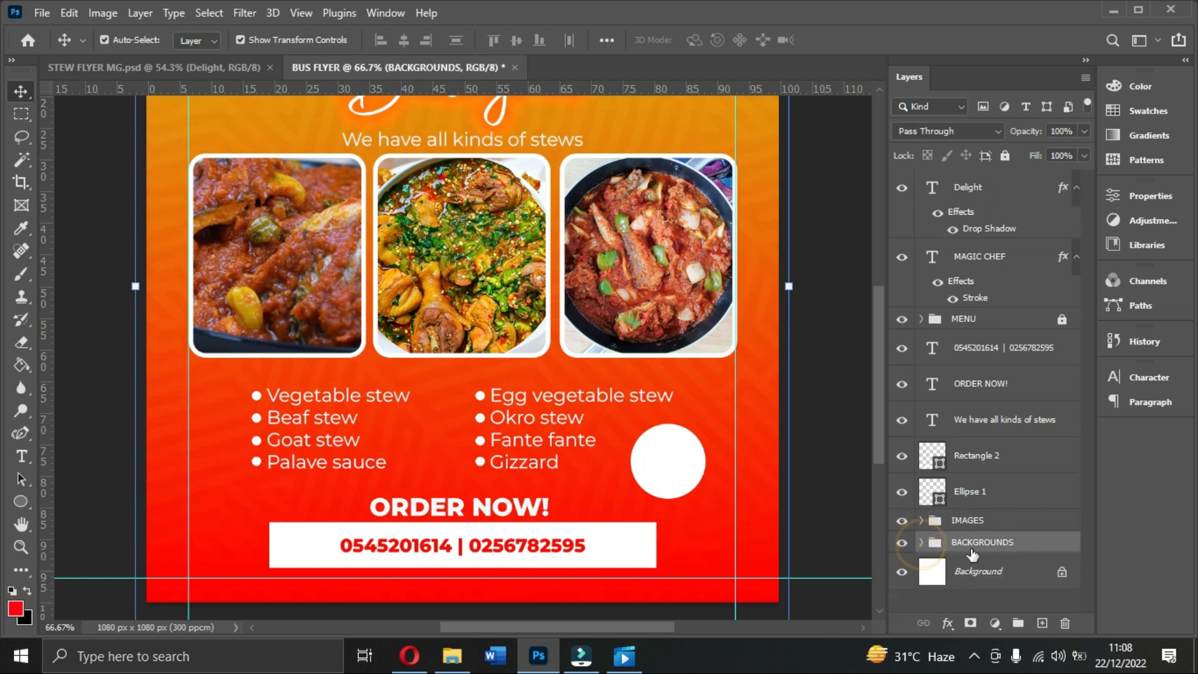
{"action": "left_click", "coordinate": [1006, 156]}
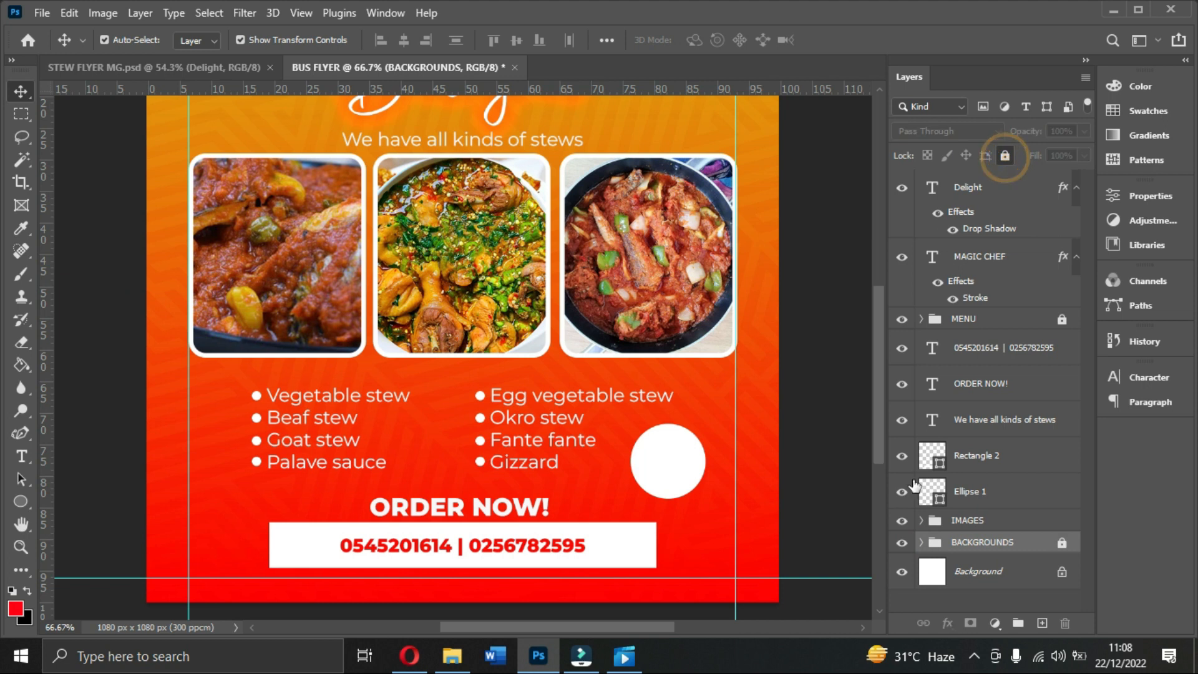
{"action": "left_click", "coordinate": [967, 520]}
{"action": "left_click", "coordinate": [1007, 156]}
{"action": "scroll", "coordinate": [760, 479], "scroll_direction": "down", "scroll_amount": 1}
{"action": "left_click_drag", "start_coordinate": [664, 420], "coordinate": [663, 422]}
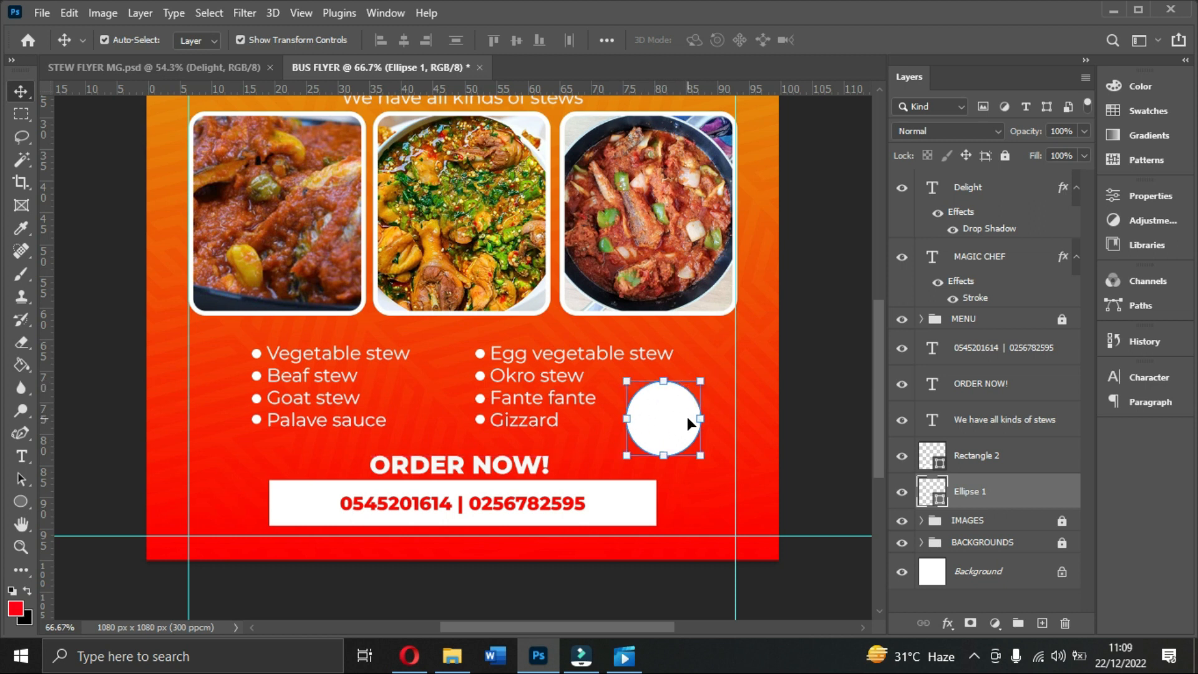
Step: Duplicate the white circle and flatten the original Ellipse 1 into a 128 × 13 px ellipse beneath it
{"action": "key", "text": "ctrl+j"}
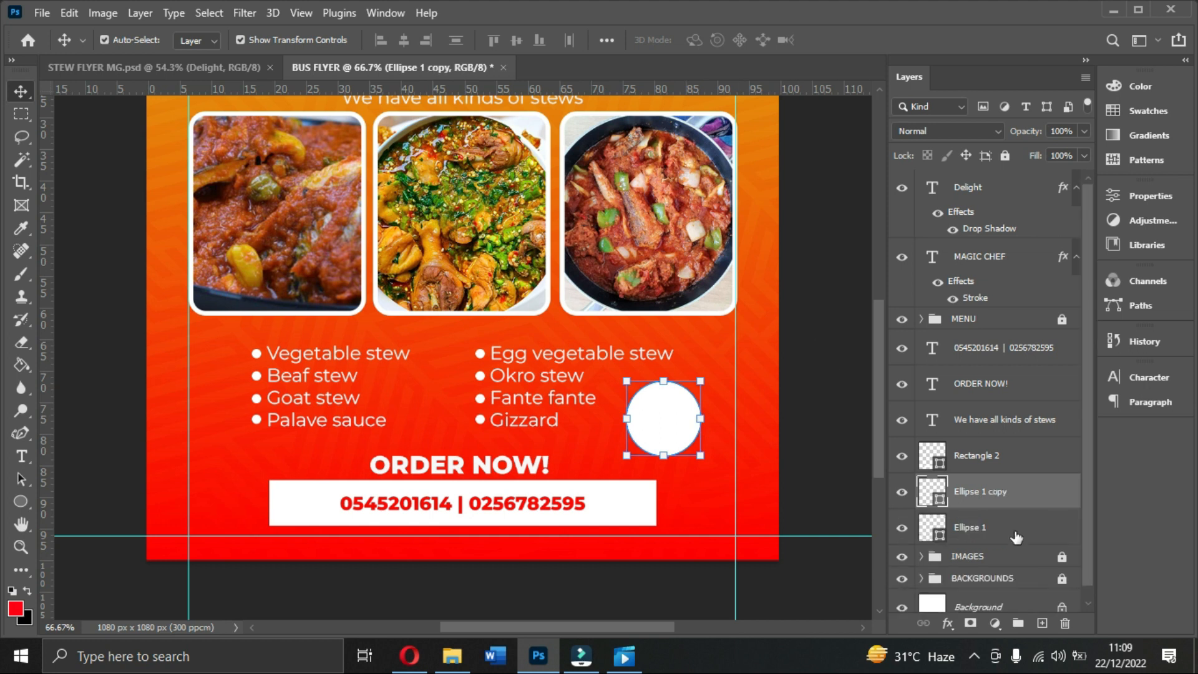
{"action": "scroll", "coordinate": [1016, 538], "scroll_direction": "down", "scroll_amount": 1}
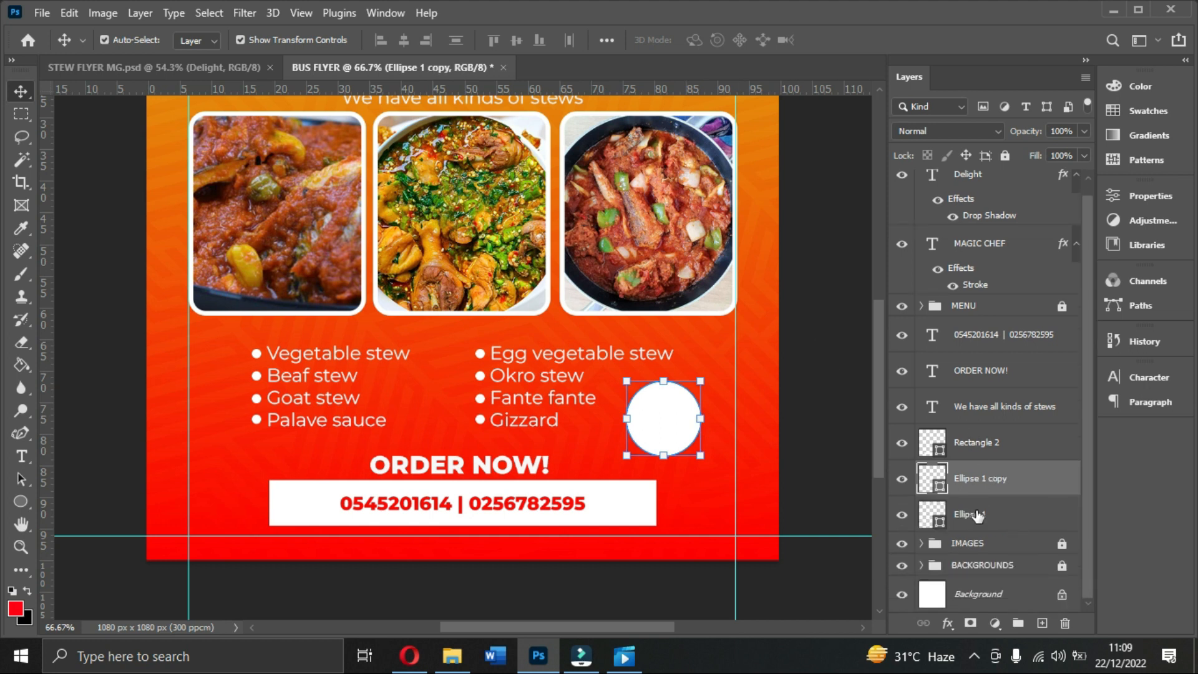
{"action": "left_click", "coordinate": [977, 515]}
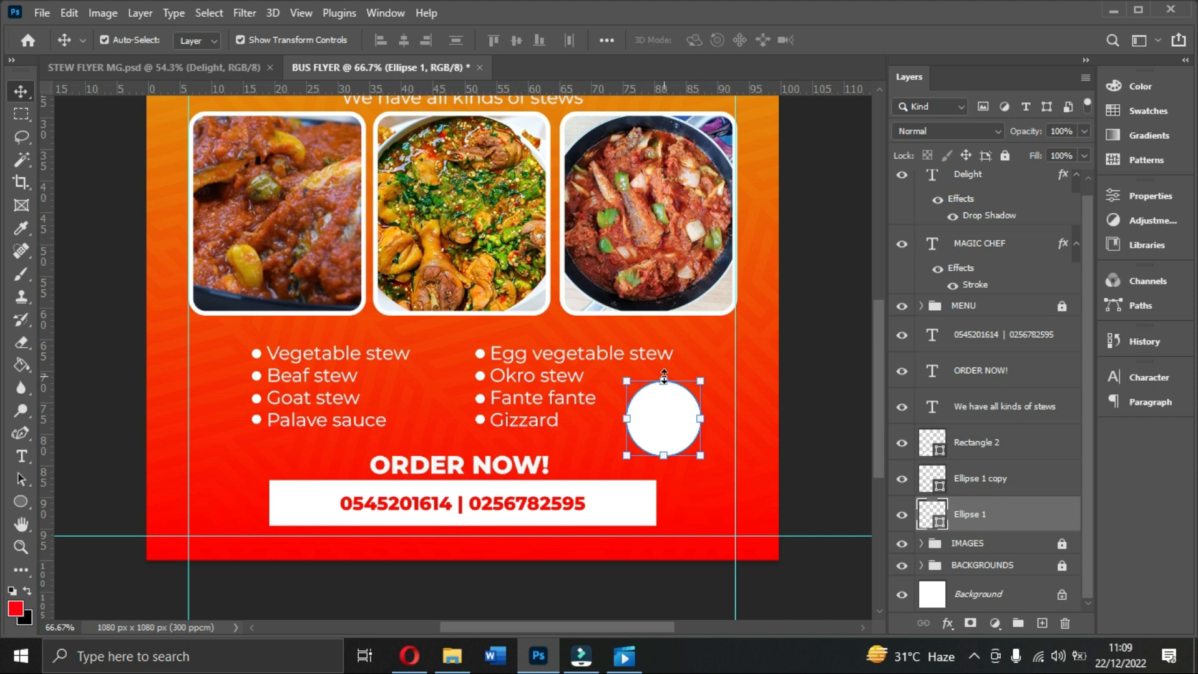
{"action": "key", "text": "ctrl"}
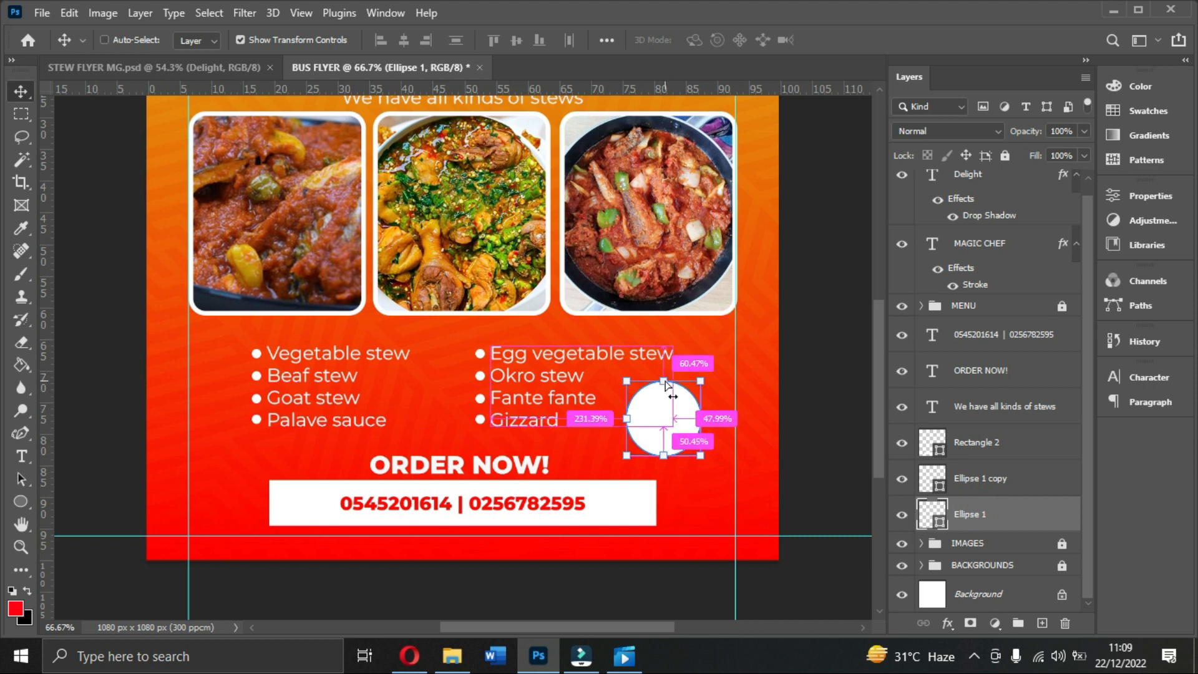
{"action": "left_click", "coordinate": [21, 501]}
{"action": "left_click_drag", "start_coordinate": [662, 382], "coordinate": [661, 448]}
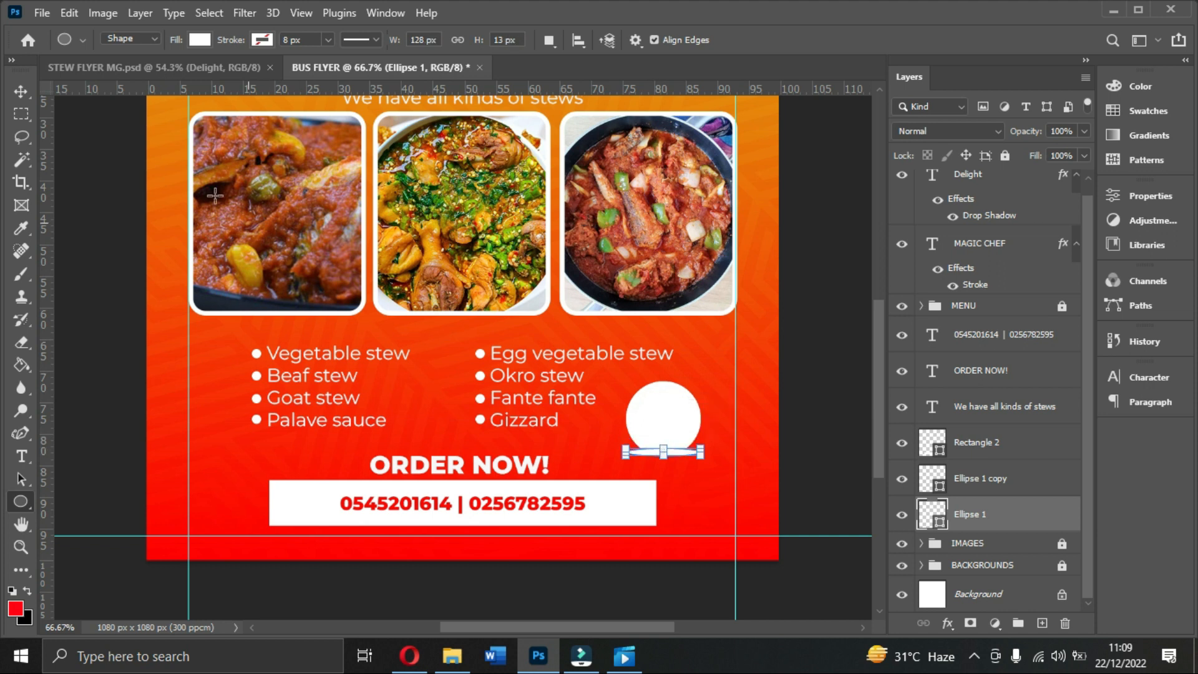
{"action": "left_click", "coordinate": [21, 91]}
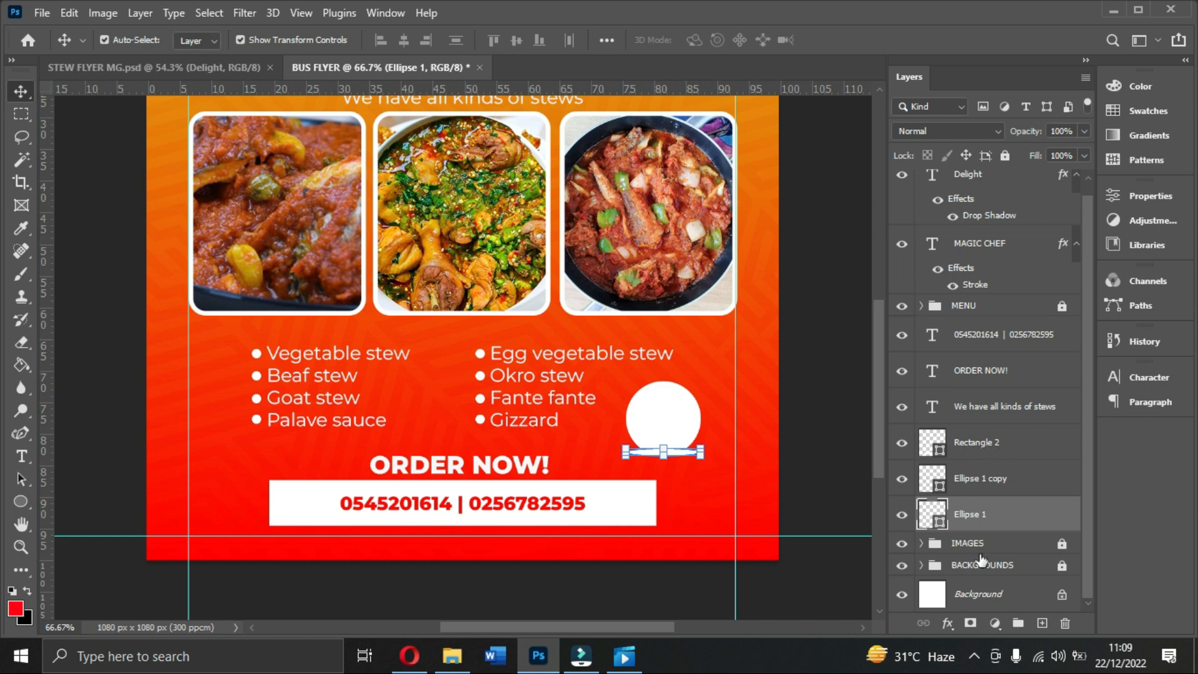
Step: Rasterize the Ellipse 1 shape layer into pixels
{"action": "left_click", "coordinate": [949, 623]}
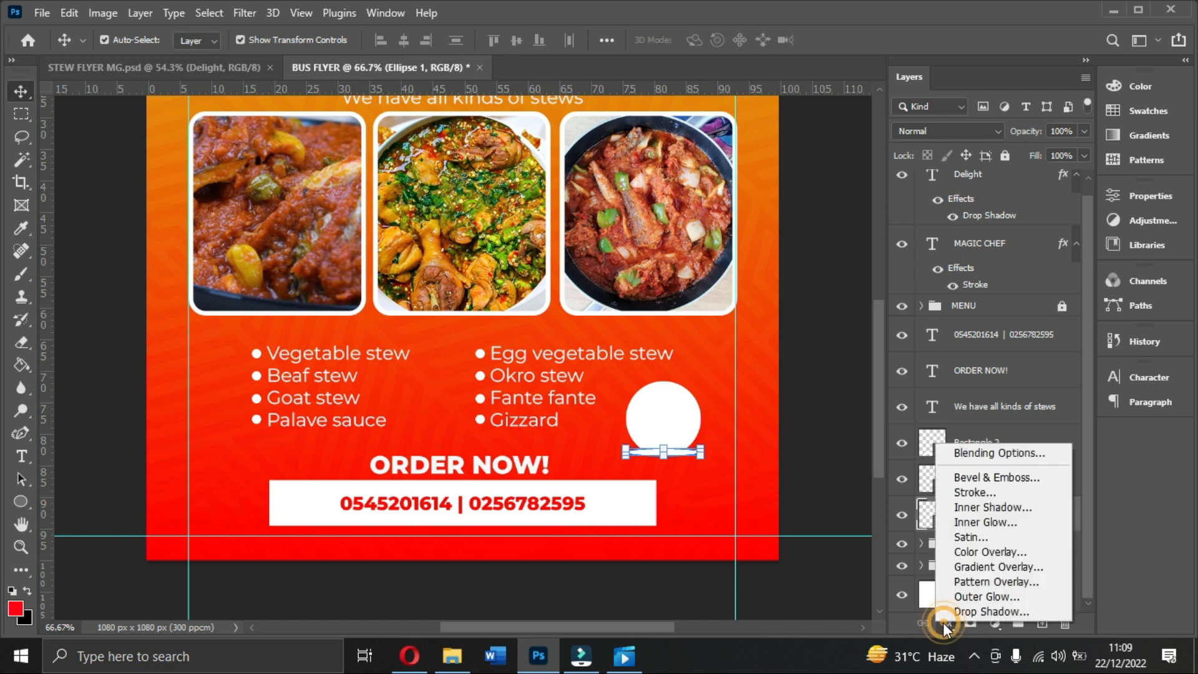
{"action": "left_click", "coordinate": [982, 569]}
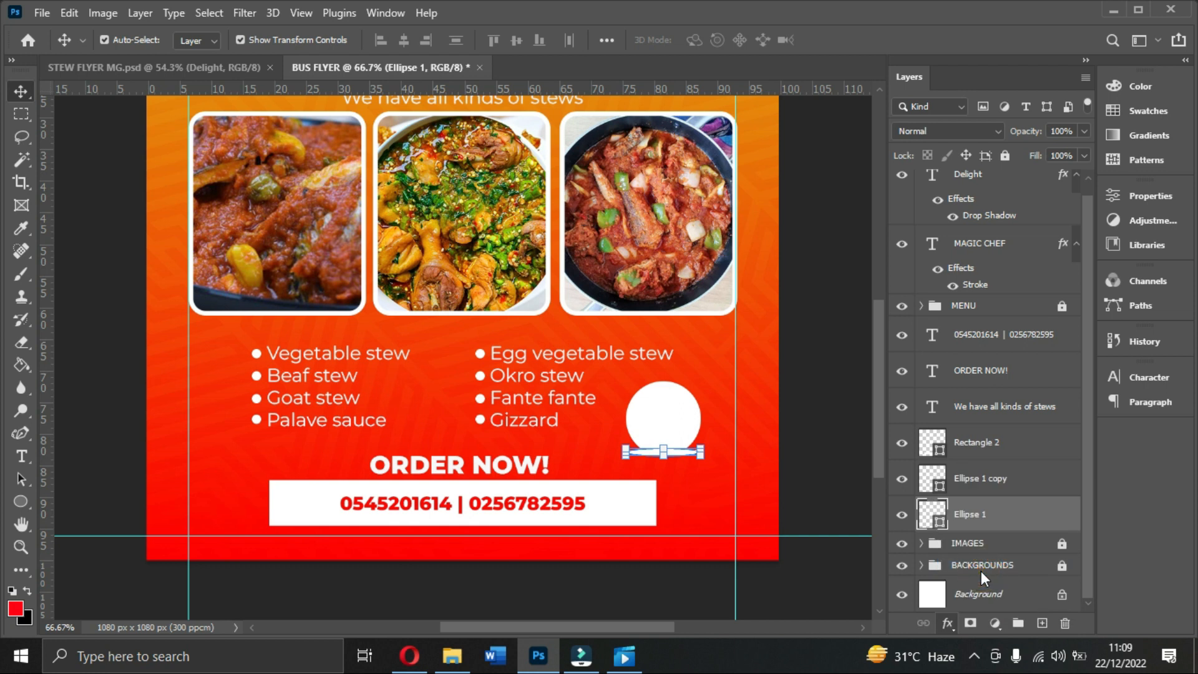
{"action": "left_click_drag", "start_coordinate": [797, 203], "coordinate": [784, 233]}
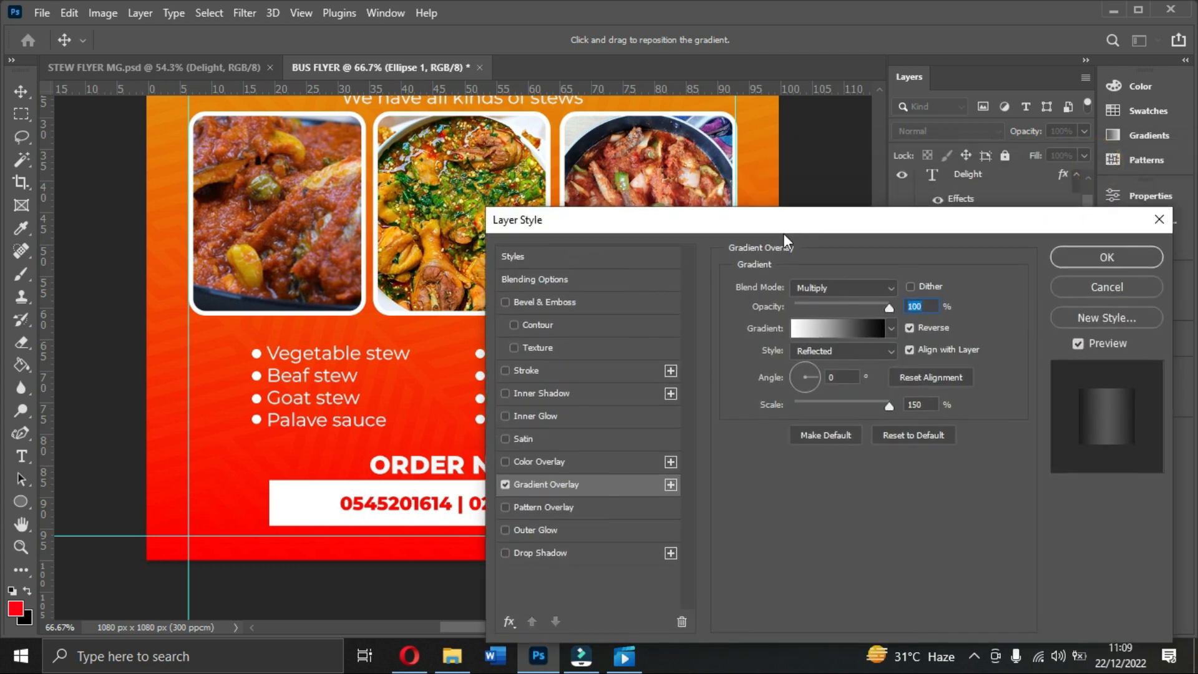
{"action": "left_click", "coordinate": [1129, 287]}
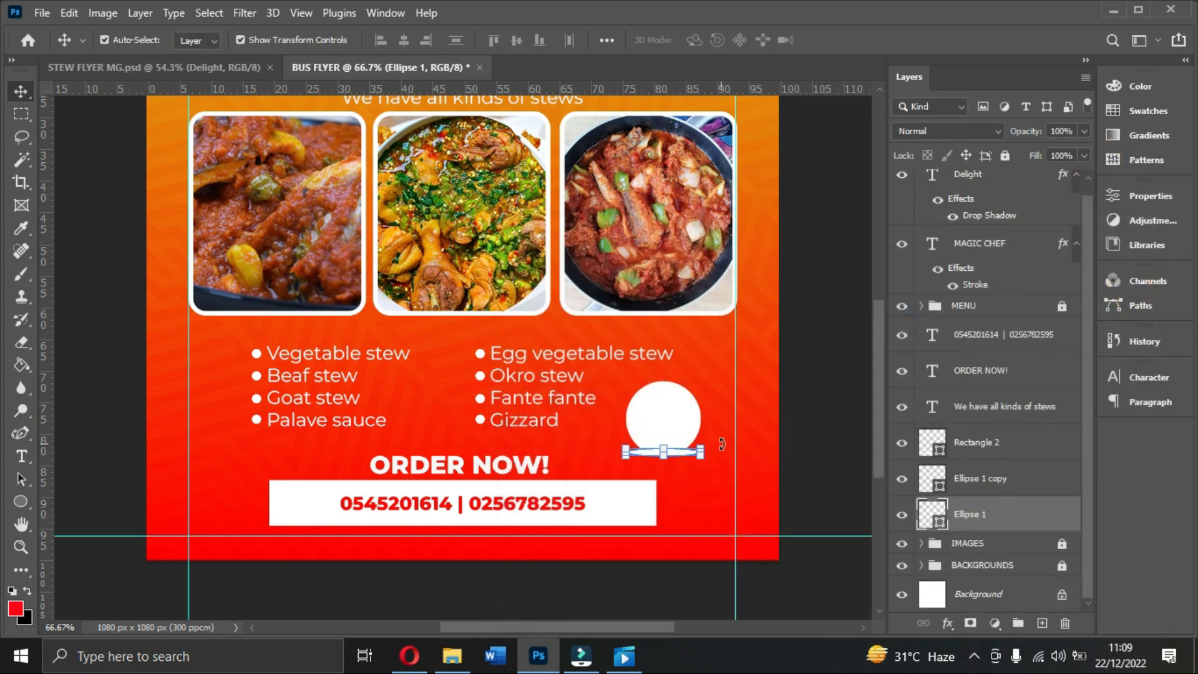
{"action": "right_click", "coordinate": [985, 513]}
{"action": "left_click", "coordinate": [1019, 506]}
{"action": "right_click", "coordinate": [1012, 511]}
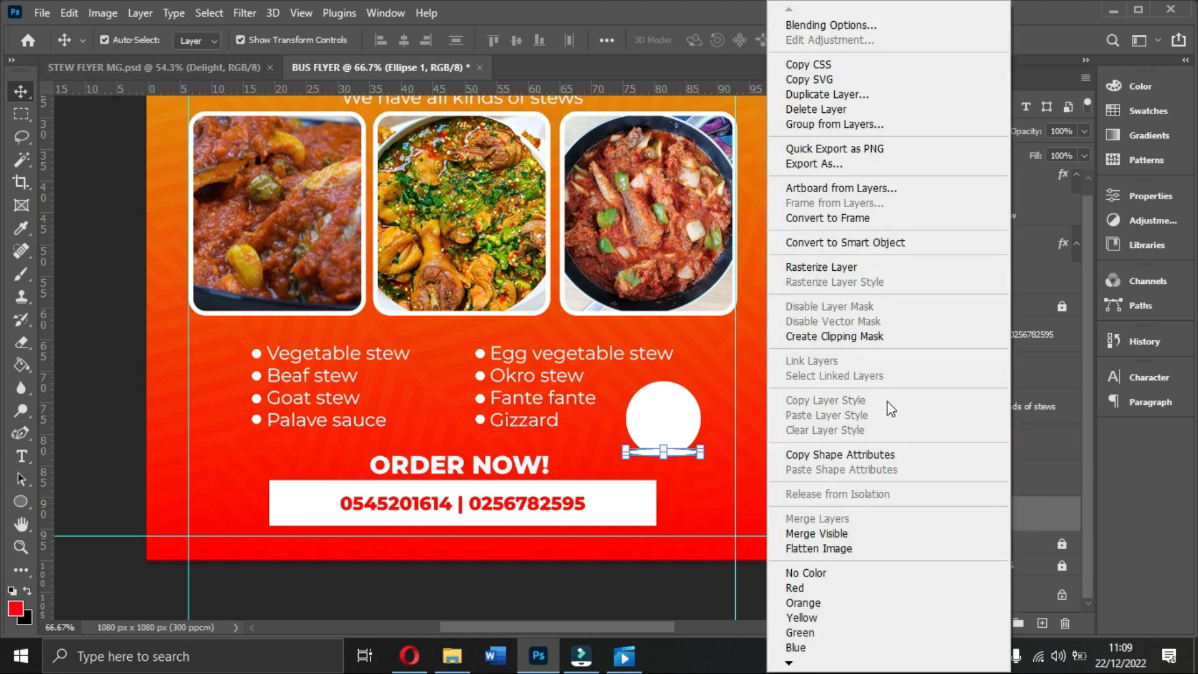
{"action": "left_click", "coordinate": [824, 269]}
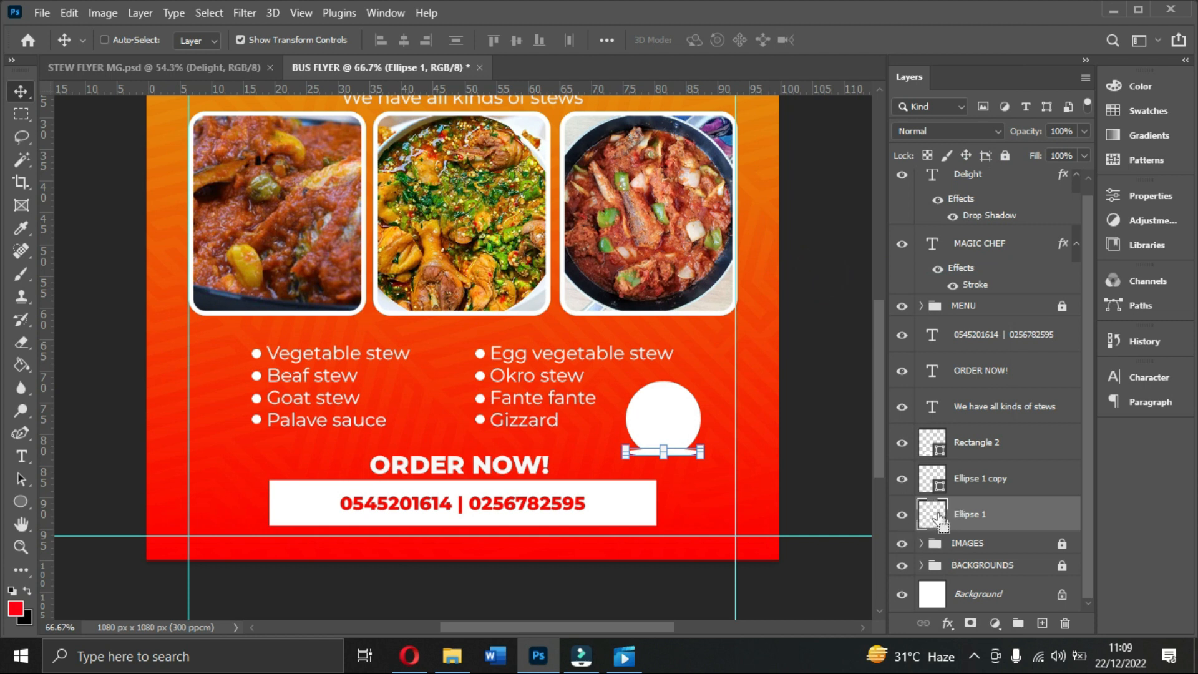
Step: Load the ellipse as a selection and set up a black-to-transparent gradient
{"action": "left_click", "coordinate": [937, 516], "text": "ctrl"}
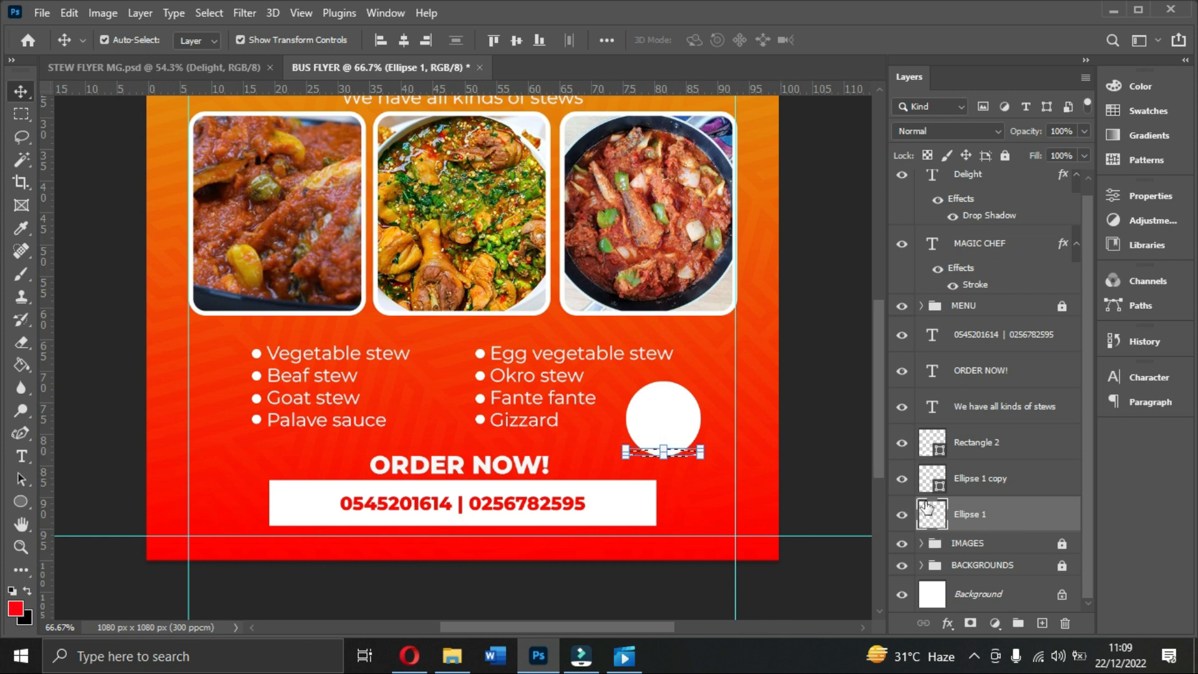
{"action": "left_click", "coordinate": [19, 367]}
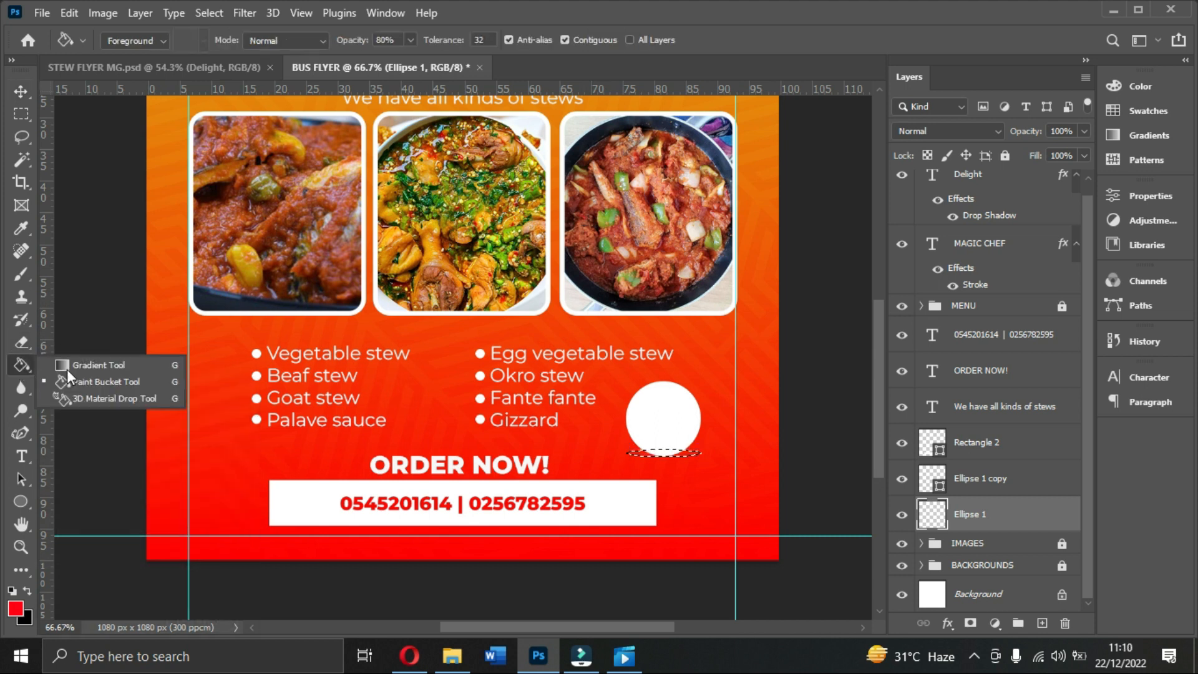
{"action": "left_click", "coordinate": [91, 365]}
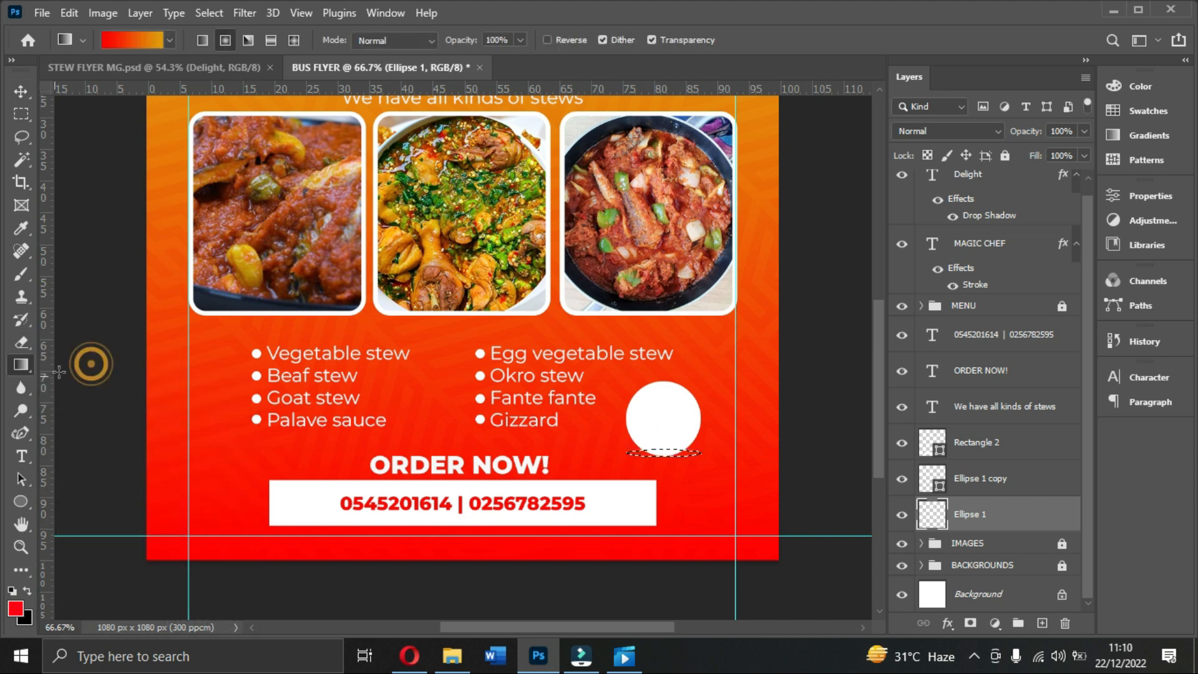
{"action": "left_click", "coordinate": [139, 35]}
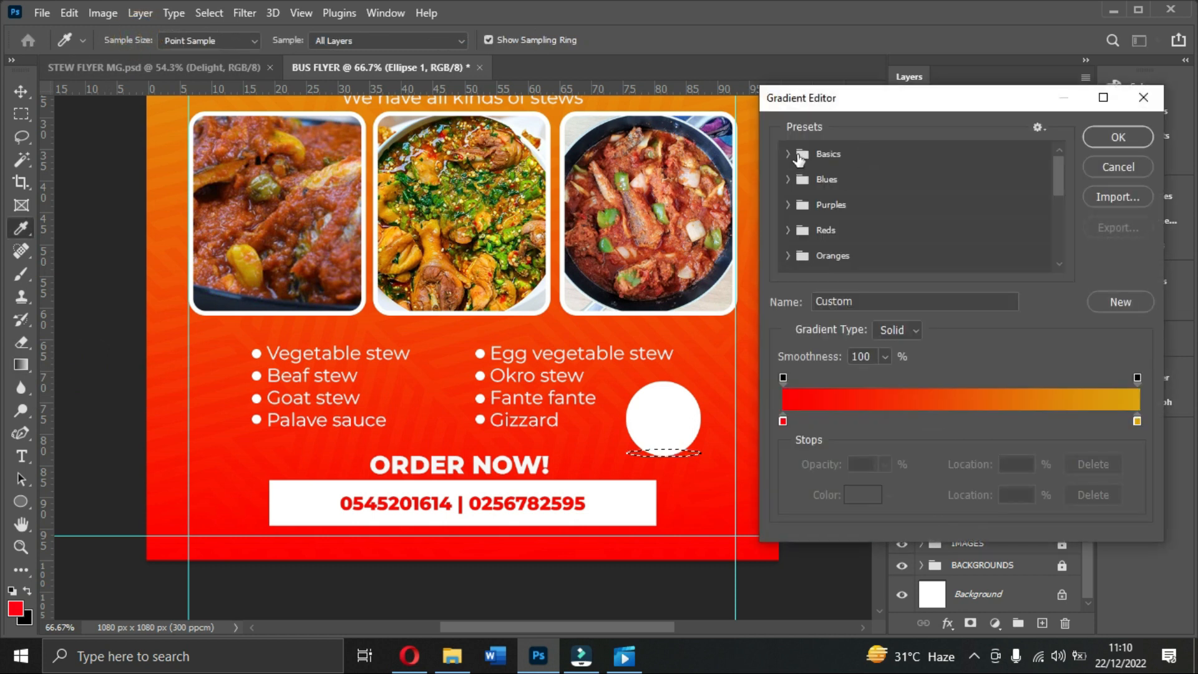
{"action": "left_click", "coordinate": [790, 154]}
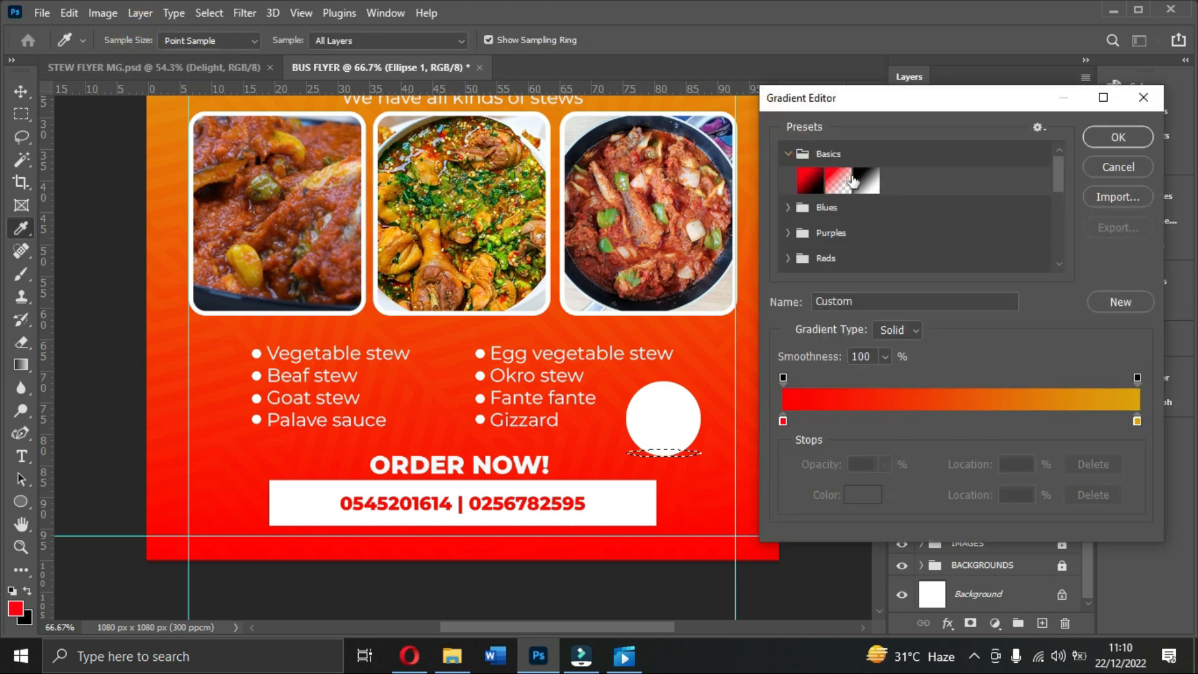
{"action": "left_click", "coordinate": [831, 182]}
{"action": "left_click", "coordinate": [782, 420]}
{"action": "double_click", "coordinate": [782, 421]}
{"action": "left_click_drag", "start_coordinate": [901, 291], "coordinate": [957, 354]}
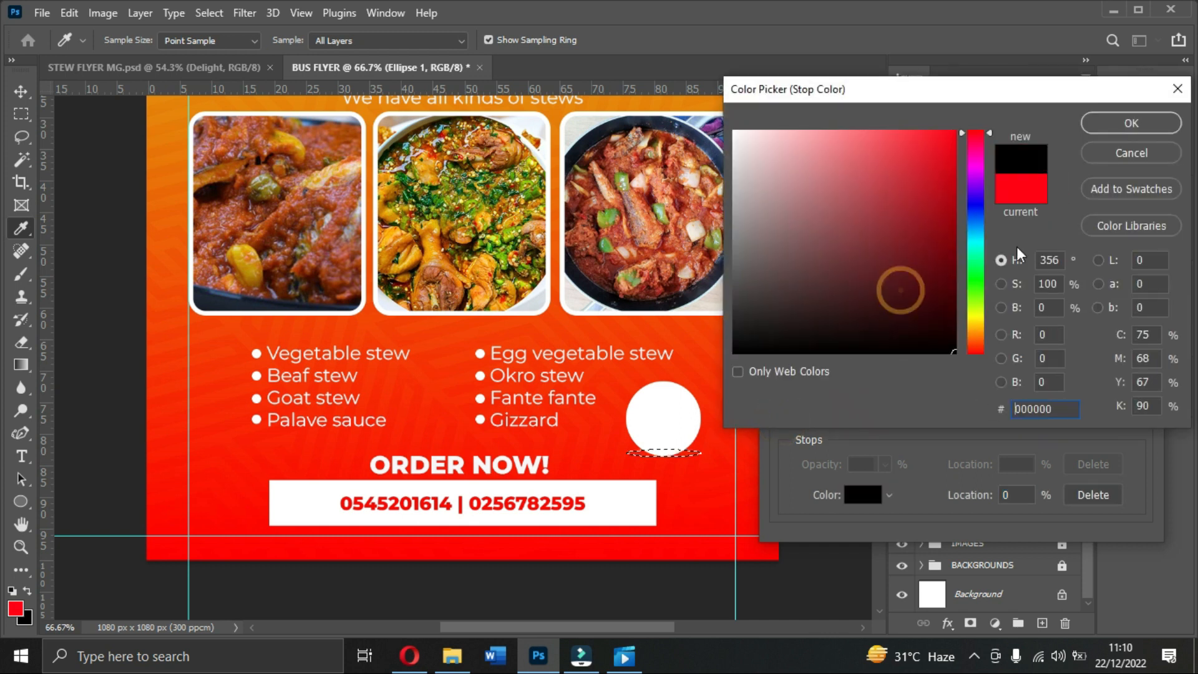
{"action": "left_click", "coordinate": [1097, 132]}
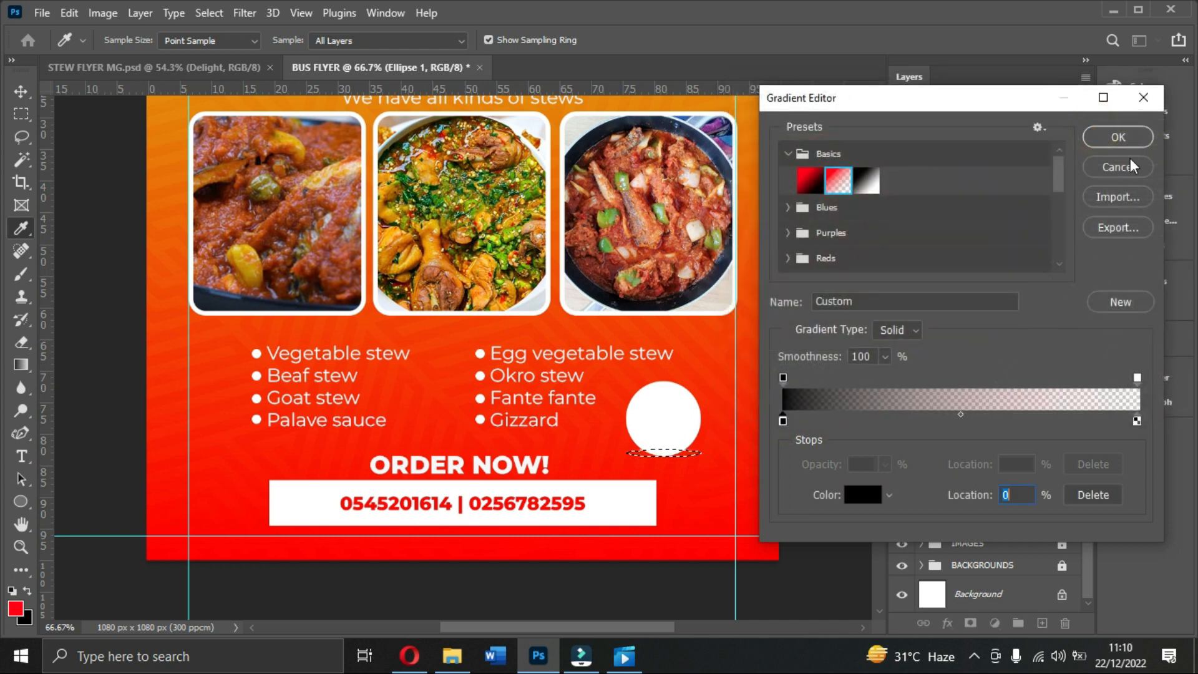
{"action": "left_click", "coordinate": [1118, 137]}
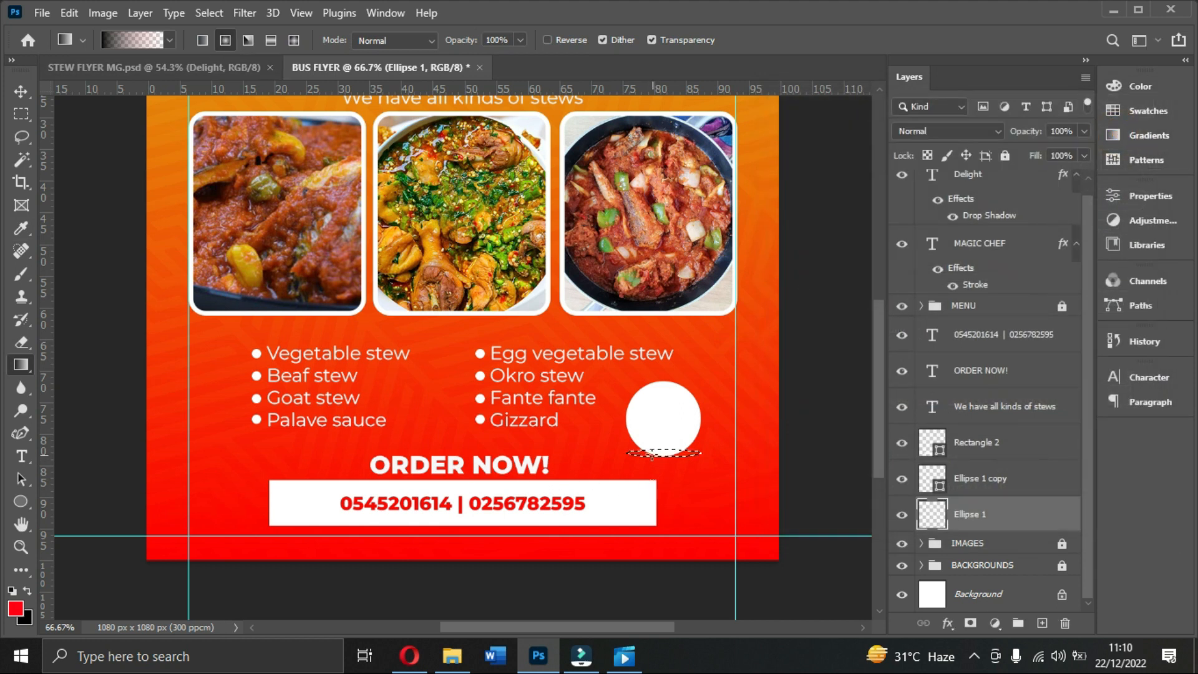
Step: Fill the ellipse with the black gradient, deselect, and squash it to about 54% height
{"action": "left_click_drag", "start_coordinate": [649, 454], "coordinate": [741, 458]}
{"action": "key", "text": "ctrl+z"}
{"action": "left_click_drag", "start_coordinate": [661, 455], "coordinate": [775, 455]}
{"action": "left_click", "coordinate": [21, 91]}
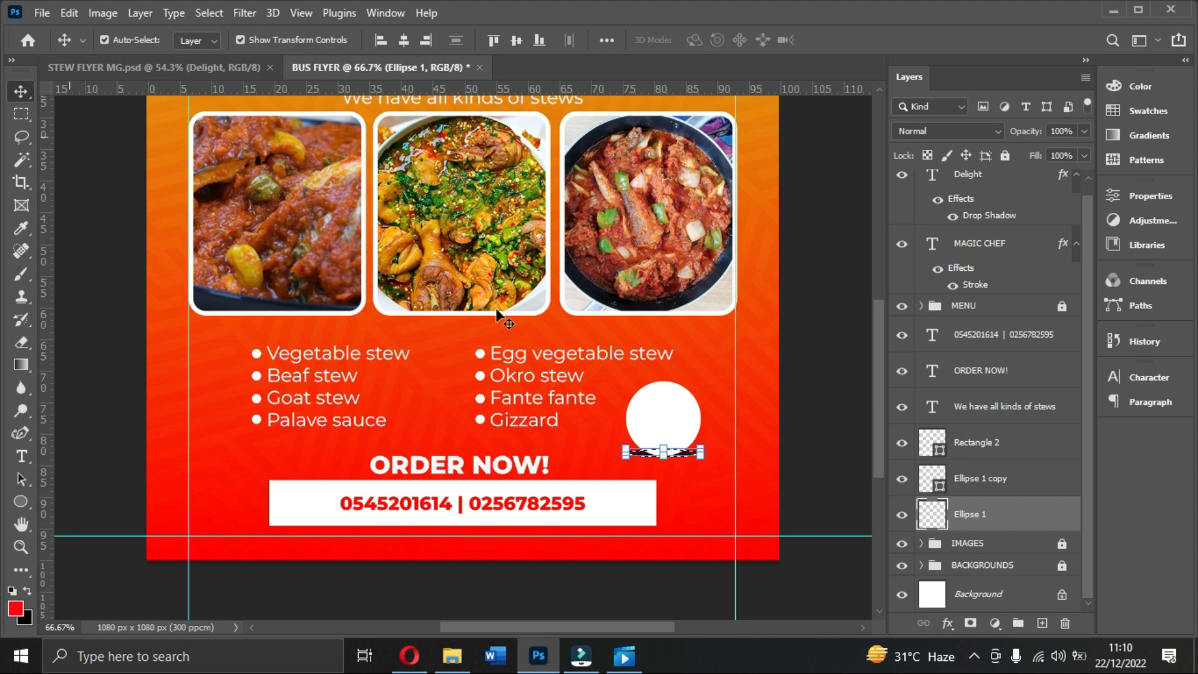
{"action": "key", "text": "ctrl+d"}
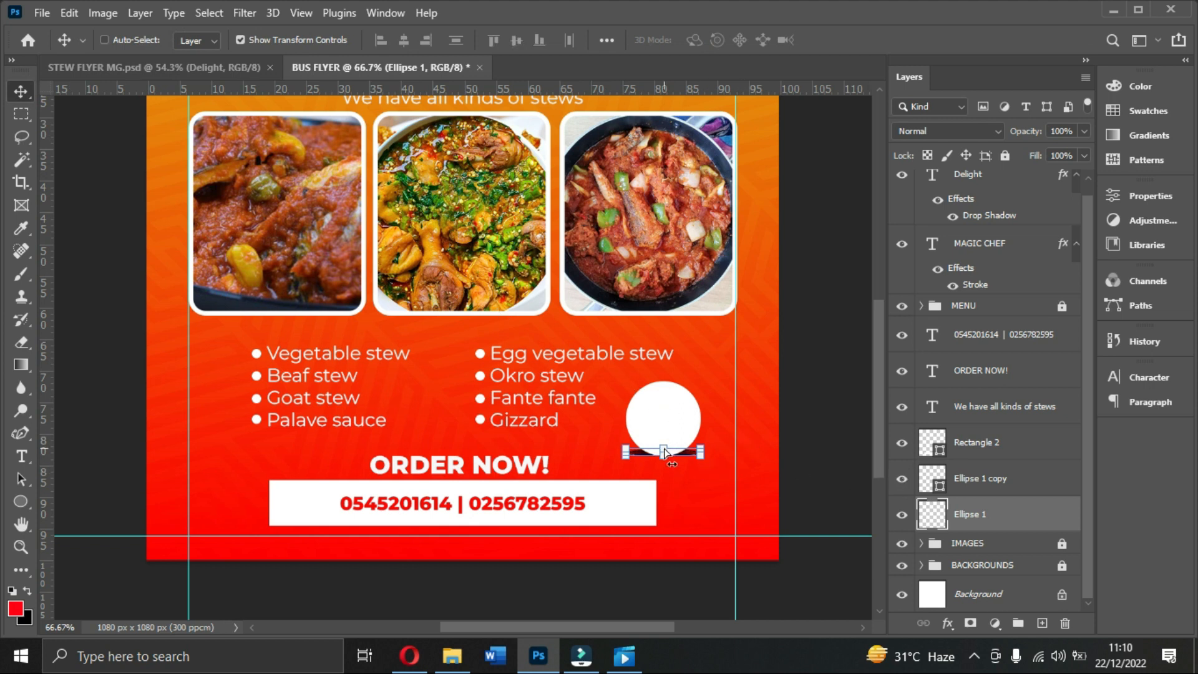
{"action": "left_click", "coordinate": [664, 448]}
{"action": "left_click_drag", "start_coordinate": [664, 449], "coordinate": [665, 451]}
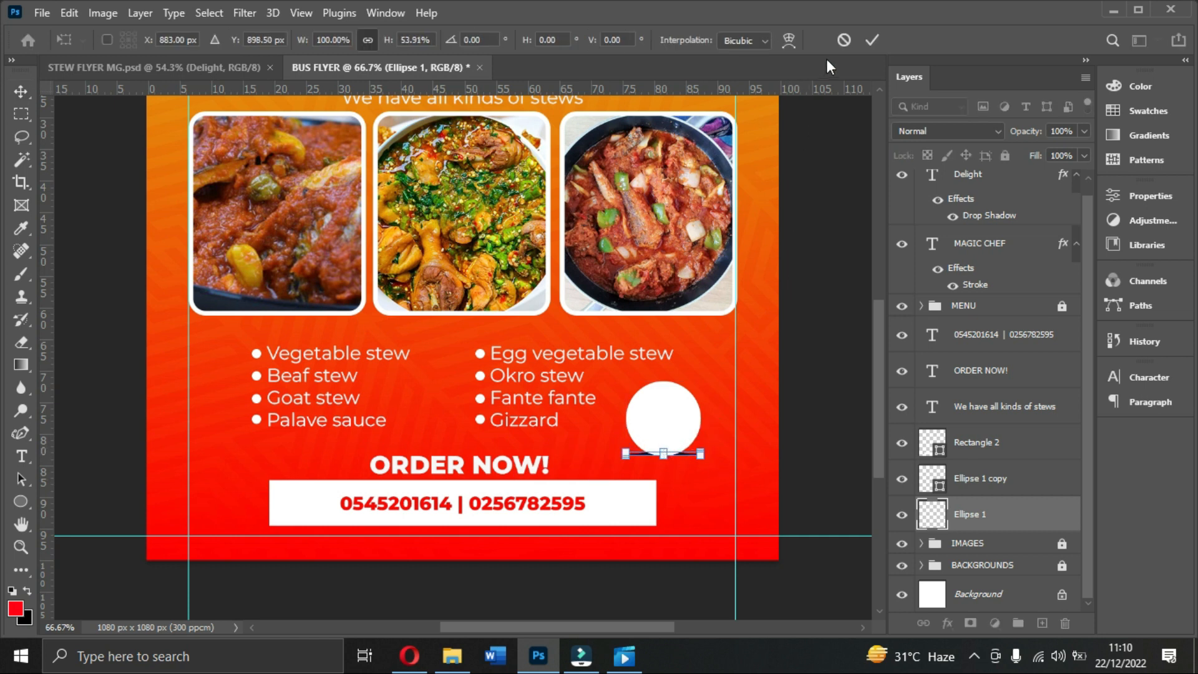
{"action": "left_click", "coordinate": [872, 40]}
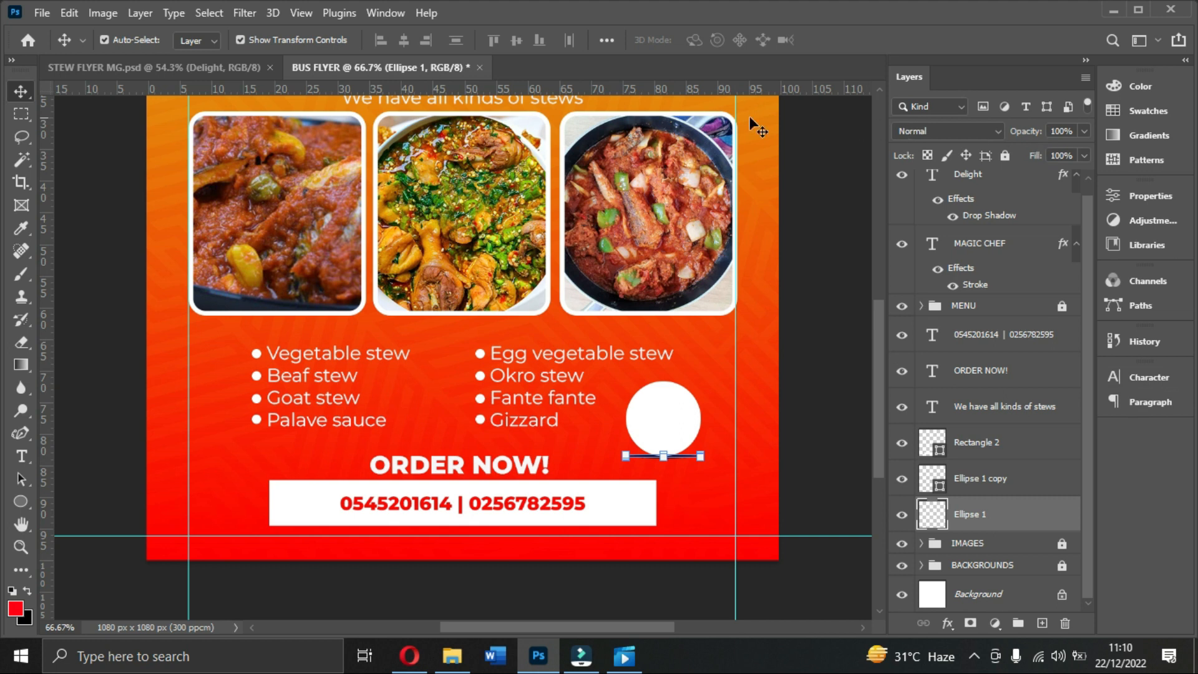
Step: Apply a Gaussian Blur of about 2.1 pixels to the shadow ellipse
{"action": "left_click", "coordinate": [244, 10]}
{"action": "mouse_move", "coordinate": [285, 236]}
{"action": "left_click", "coordinate": [499, 304]}
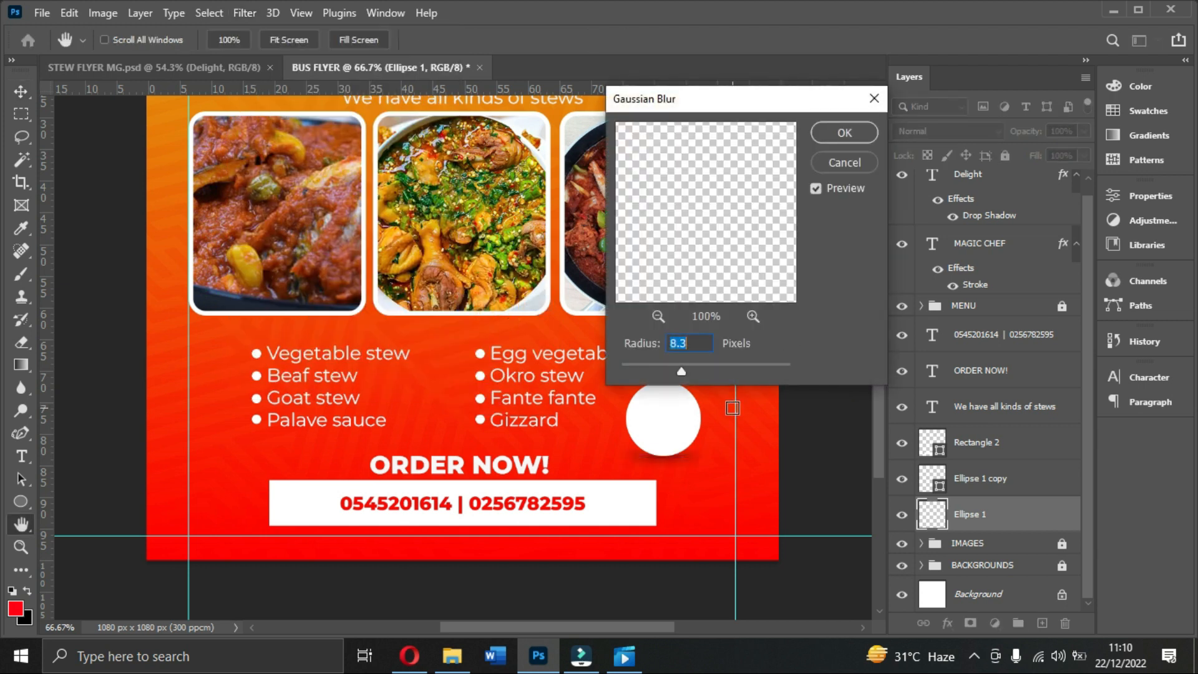
{"action": "left_click_drag", "start_coordinate": [680, 373], "coordinate": [639, 373]}
{"action": "left_click_drag", "start_coordinate": [640, 371], "coordinate": [642, 369]}
{"action": "left_click", "coordinate": [851, 133]}
Step: Keep the shadow's blend mode Normal and lower its opacity to 47%
{"action": "left_click", "coordinate": [942, 130]}
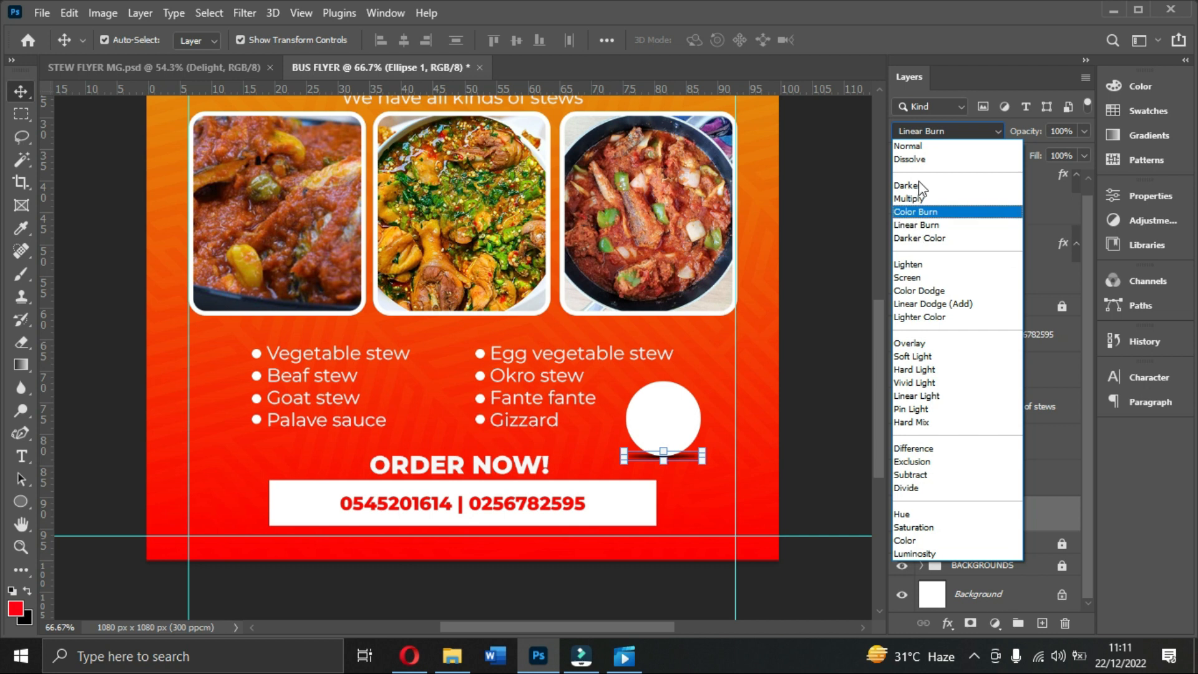
{"action": "left_click", "coordinate": [921, 147]}
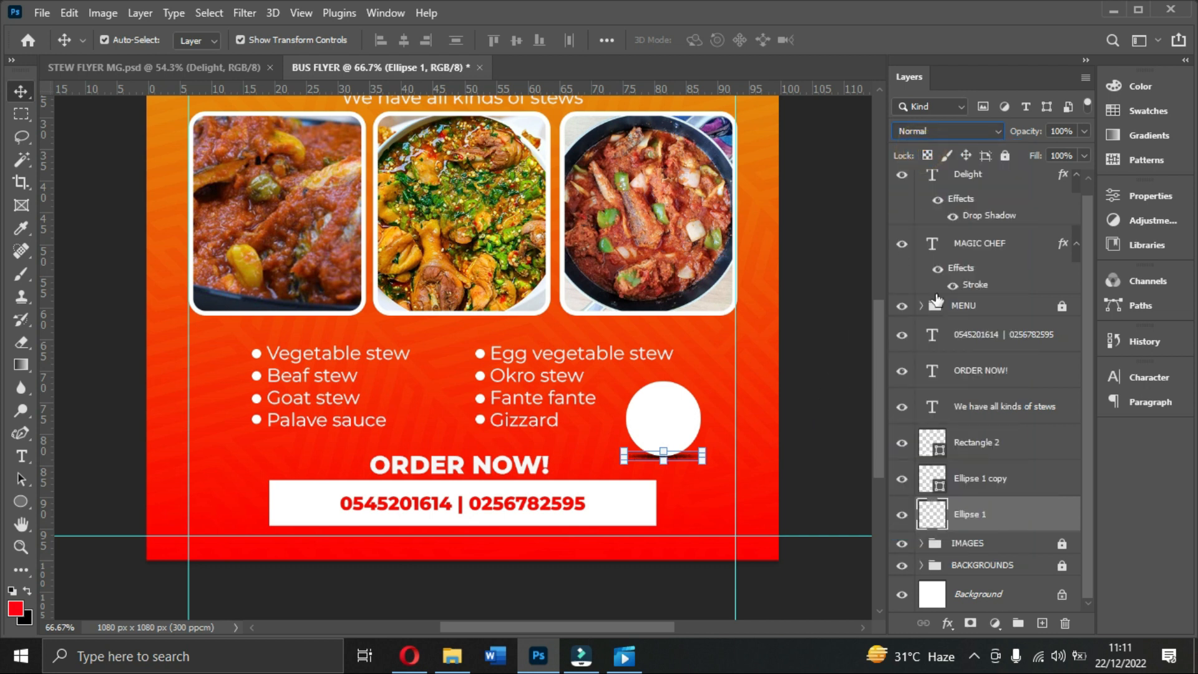
{"action": "left_click", "coordinate": [1081, 132]}
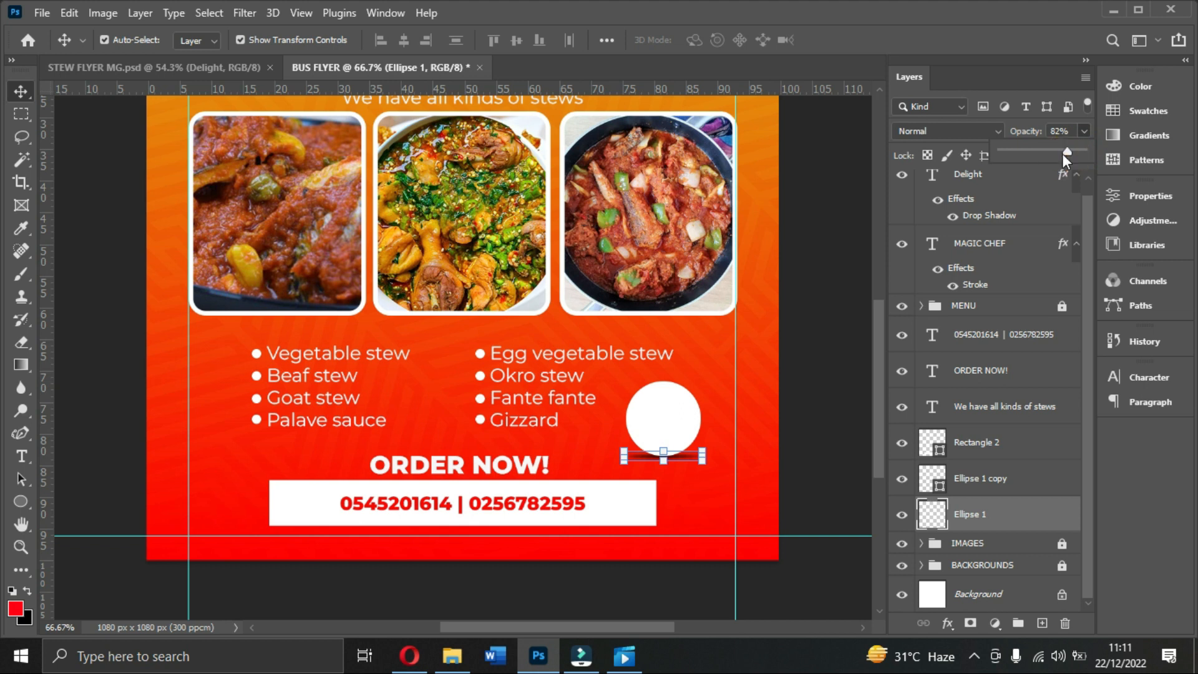
{"action": "left_click_drag", "start_coordinate": [1043, 155], "coordinate": [1042, 156]}
Step: Select the white circle layer and add a Gradient Overlay effect
{"action": "left_click", "coordinate": [815, 238]}
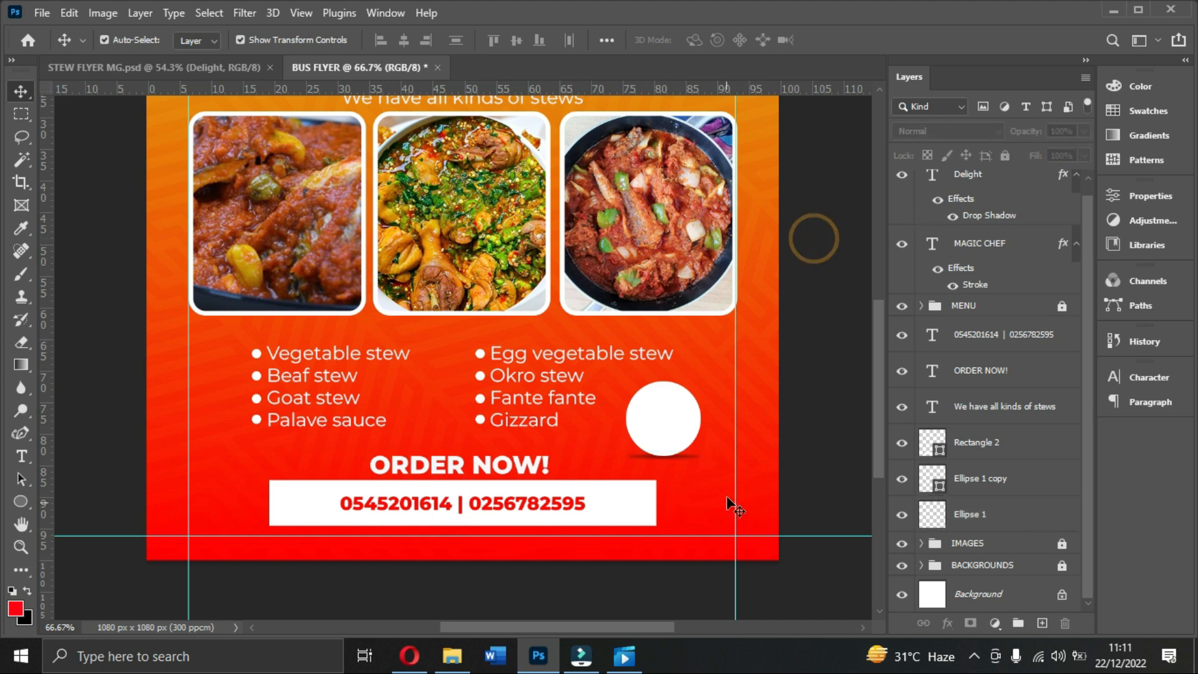
{"action": "left_click", "coordinate": [681, 428]}
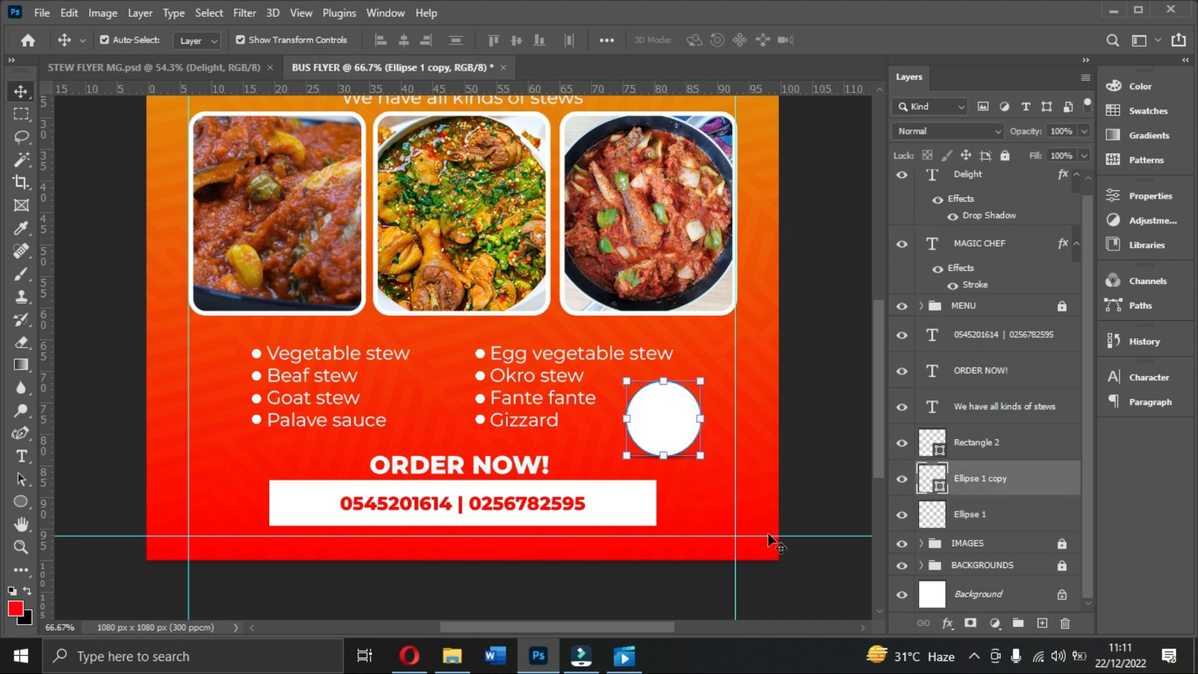
{"action": "left_click", "coordinate": [947, 624]}
{"action": "left_click", "coordinate": [947, 625]}
{"action": "left_click", "coordinate": [947, 625]}
{"action": "left_click", "coordinate": [969, 570]}
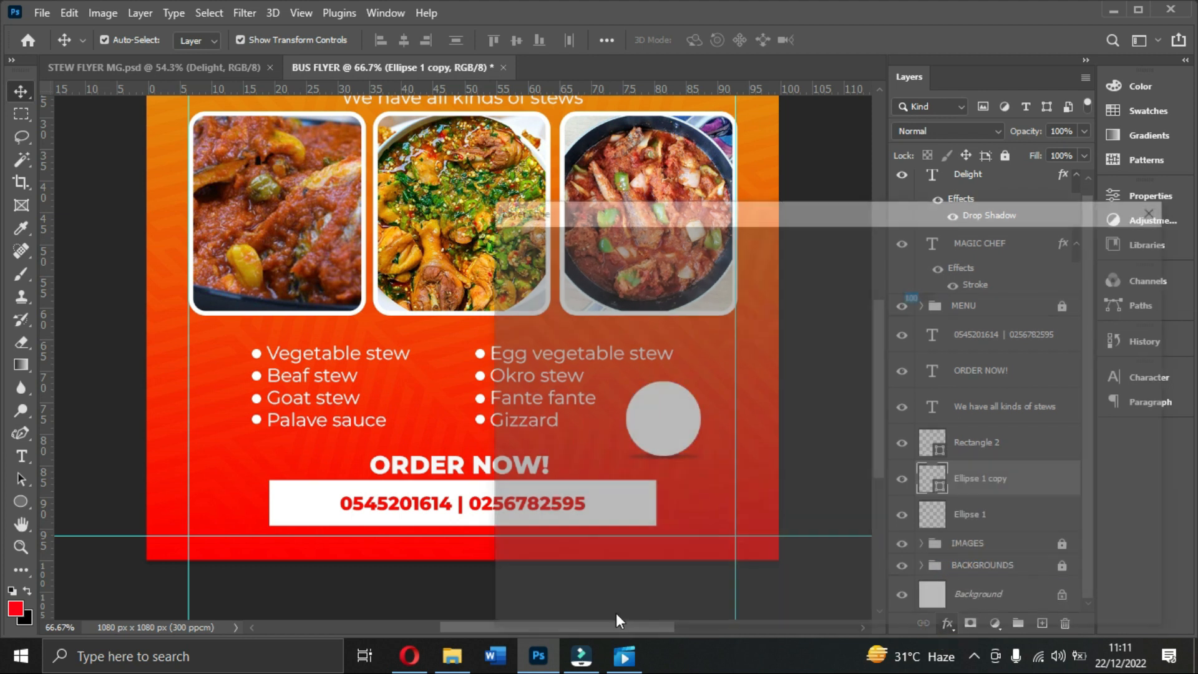
{"action": "left_click_drag", "start_coordinate": [826, 216], "coordinate": [1116, 197]}
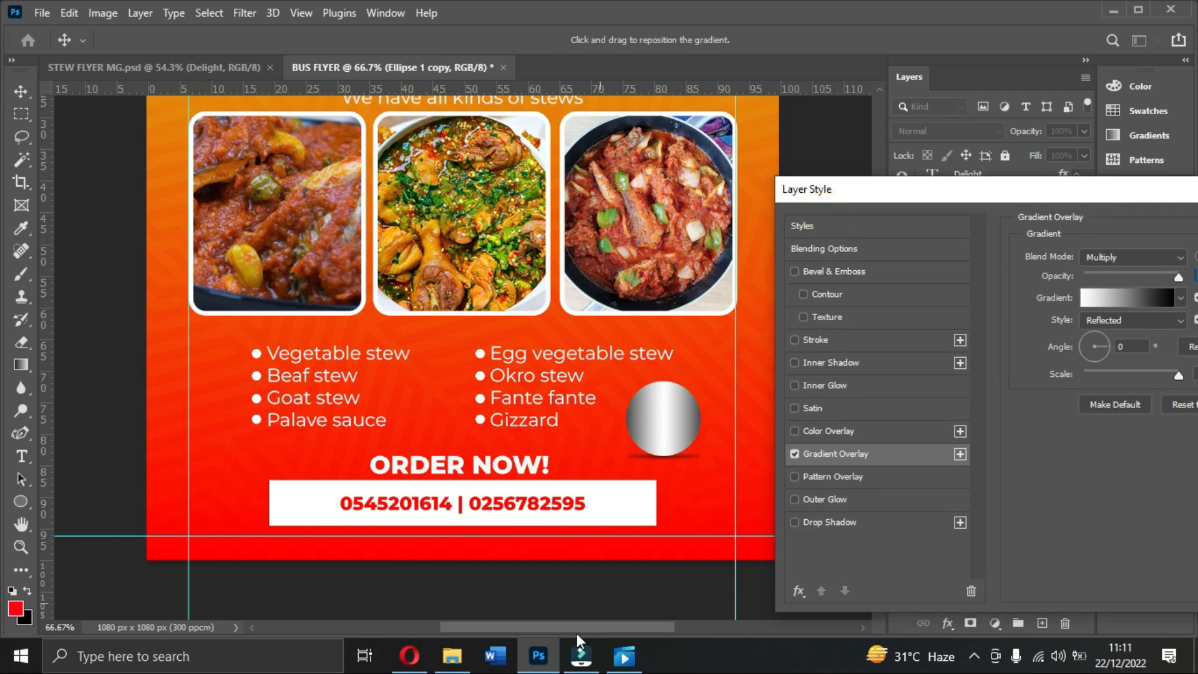
{"action": "left_click_drag", "start_coordinate": [589, 620], "coordinate": [645, 619]}
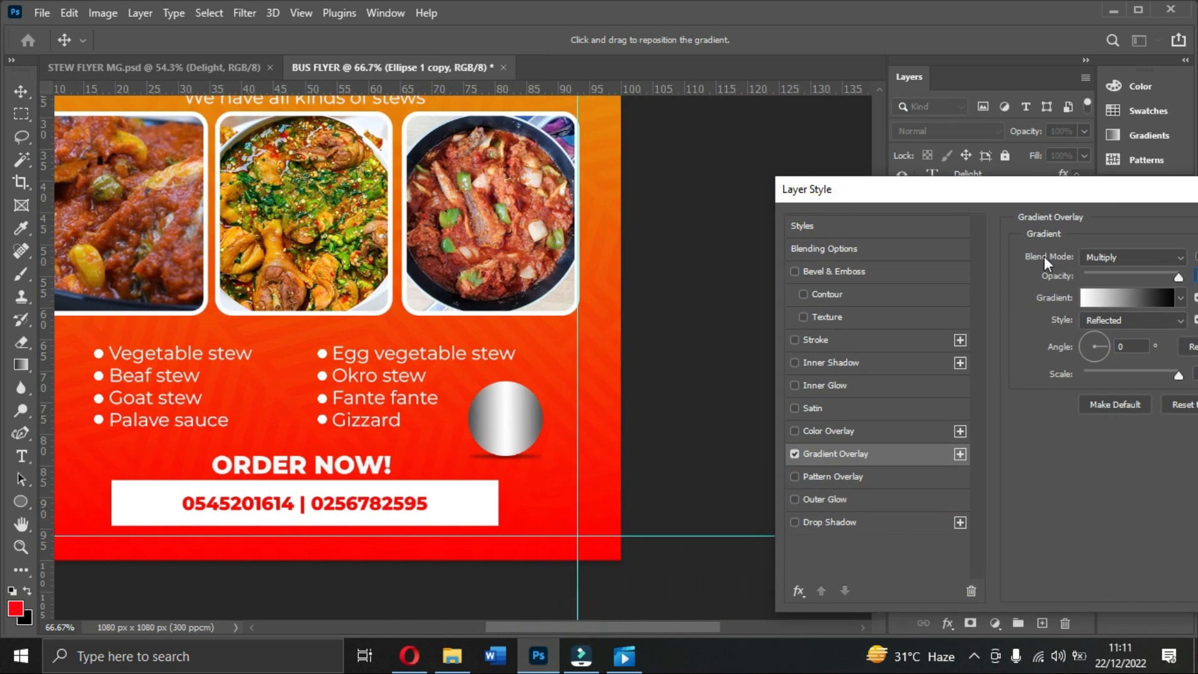
Step: Start the circle's gradient from the Red_04 preset after trying several others
{"action": "left_click", "coordinate": [1126, 298]}
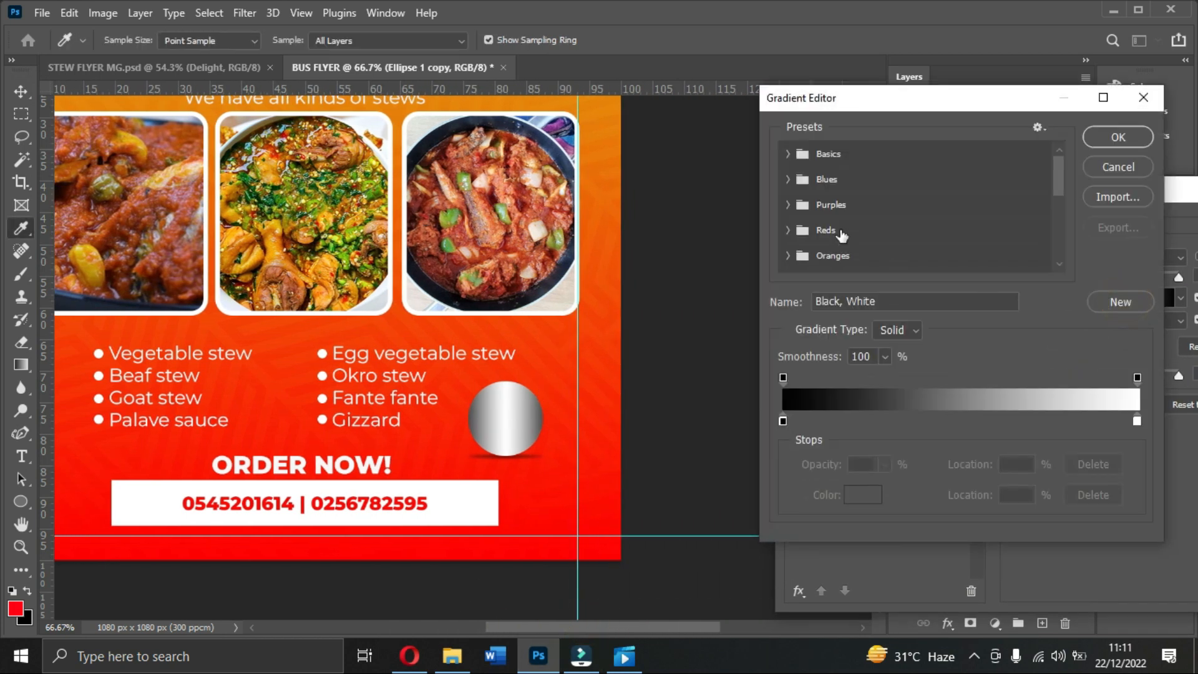
{"action": "scroll", "coordinate": [875, 260], "scroll_direction": "down", "scroll_amount": 8}
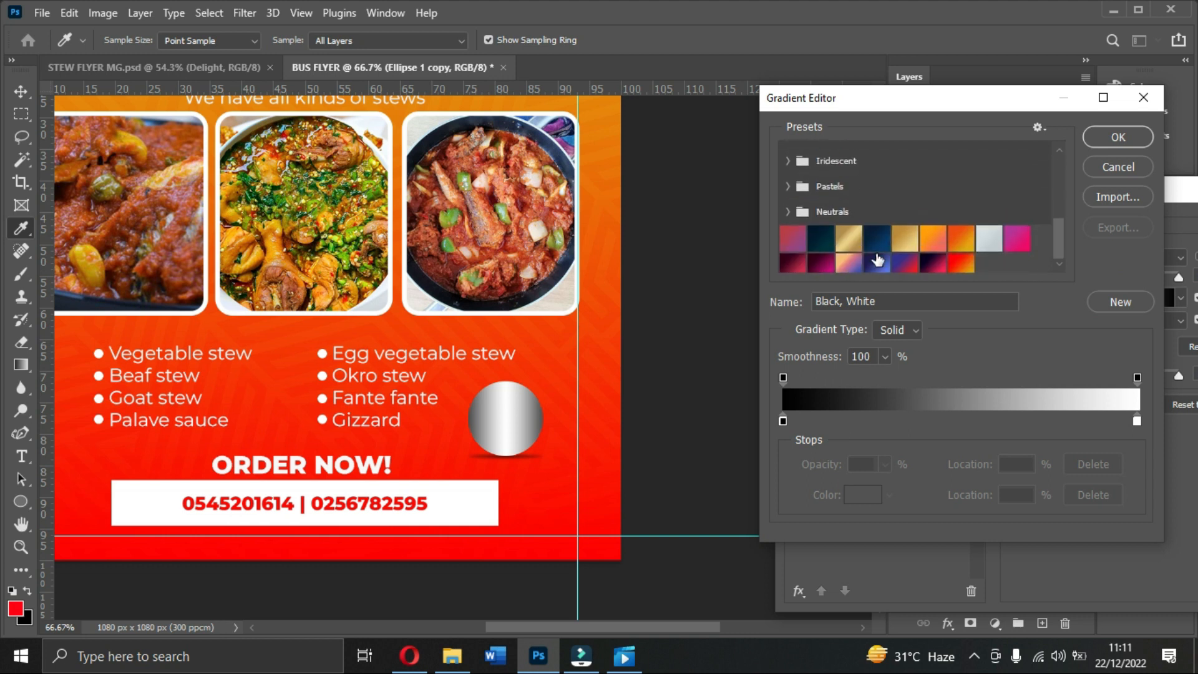
{"action": "left_click", "coordinate": [930, 235]}
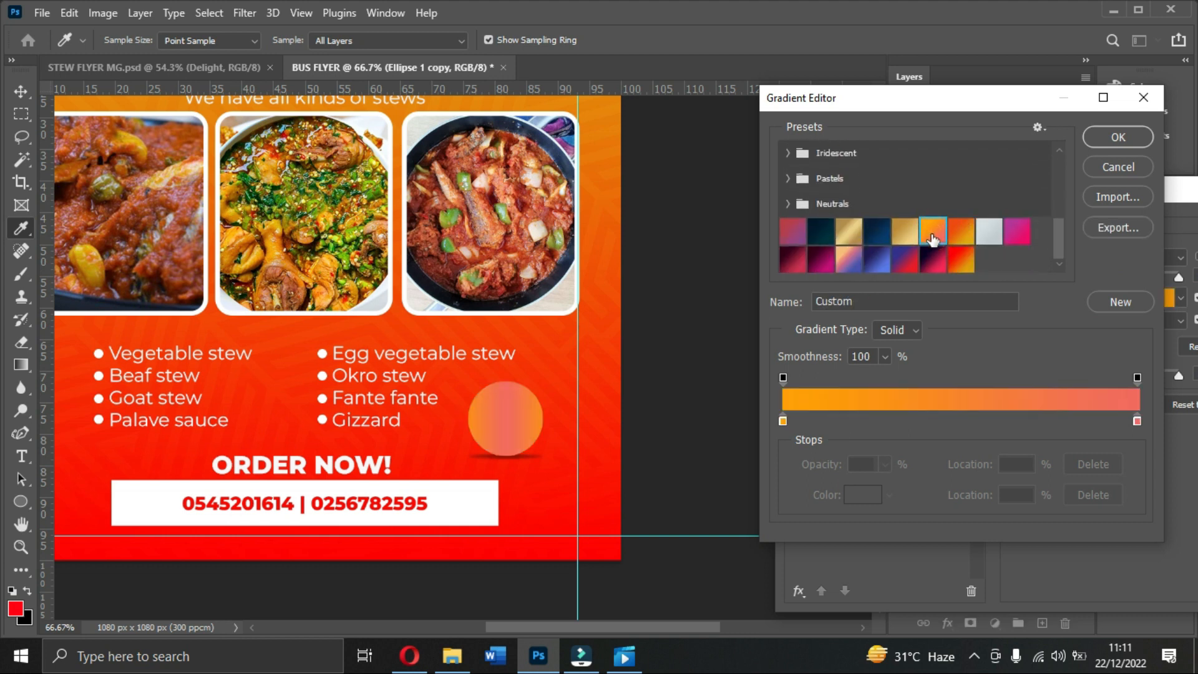
{"action": "left_click", "coordinate": [960, 231]}
{"action": "left_click", "coordinate": [962, 264]}
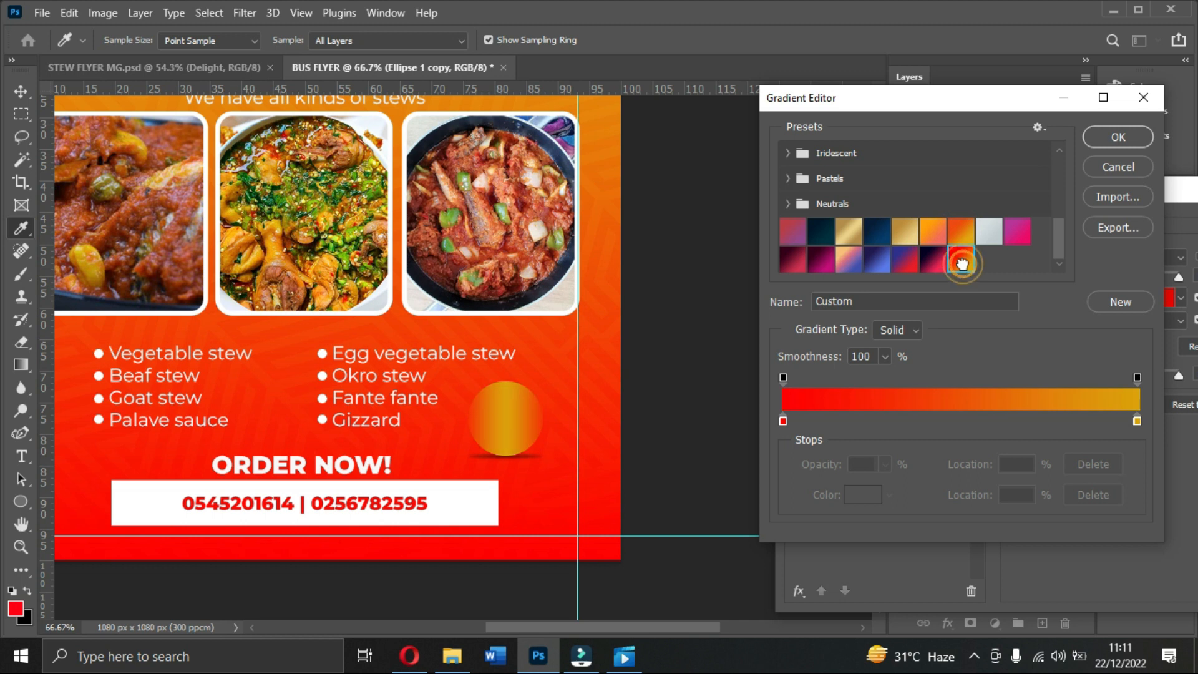
{"action": "left_click", "coordinate": [848, 232]}
{"action": "left_click", "coordinate": [792, 232]}
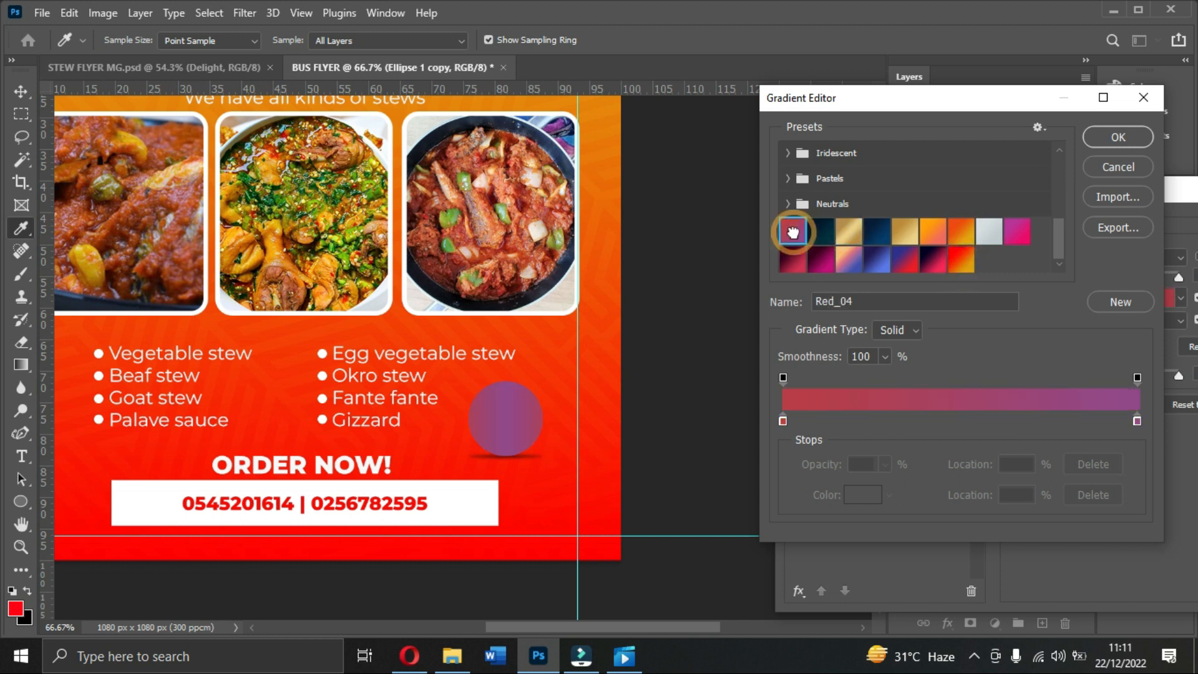
Step: Set the gradient stops to white and a light orange sampled from the flyer
{"action": "double_click", "coordinate": [783, 421]}
{"action": "left_click_drag", "start_coordinate": [853, 236], "coordinate": [680, 106]}
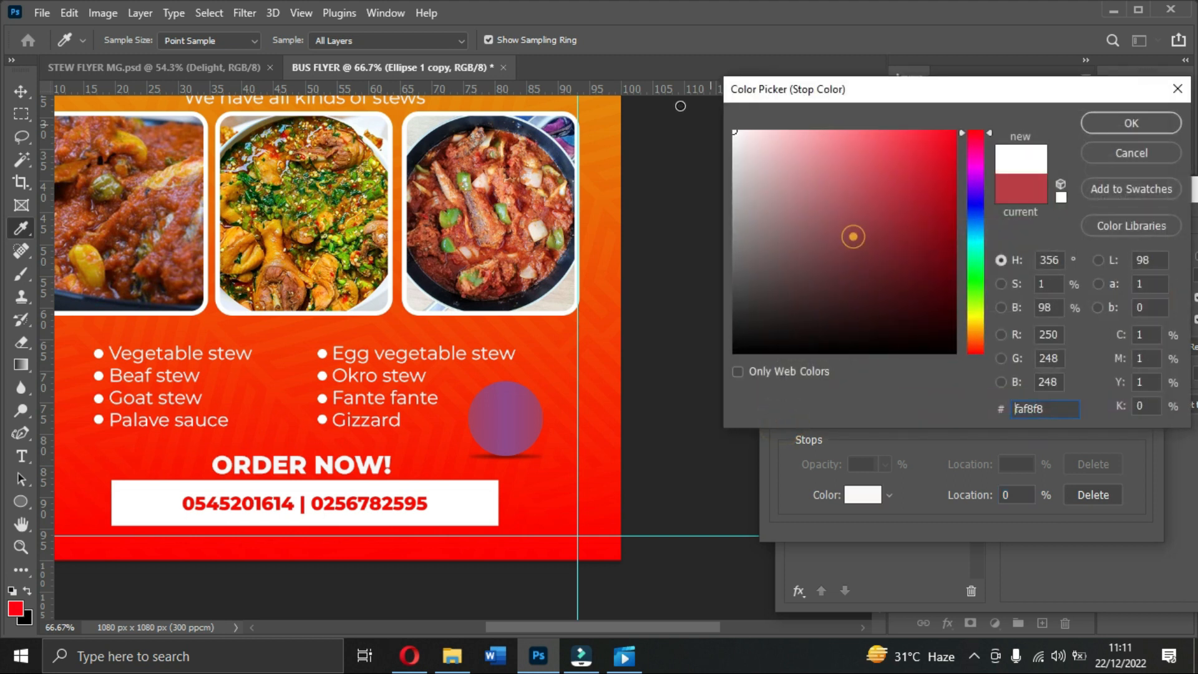
{"action": "left_click", "coordinate": [1137, 121]}
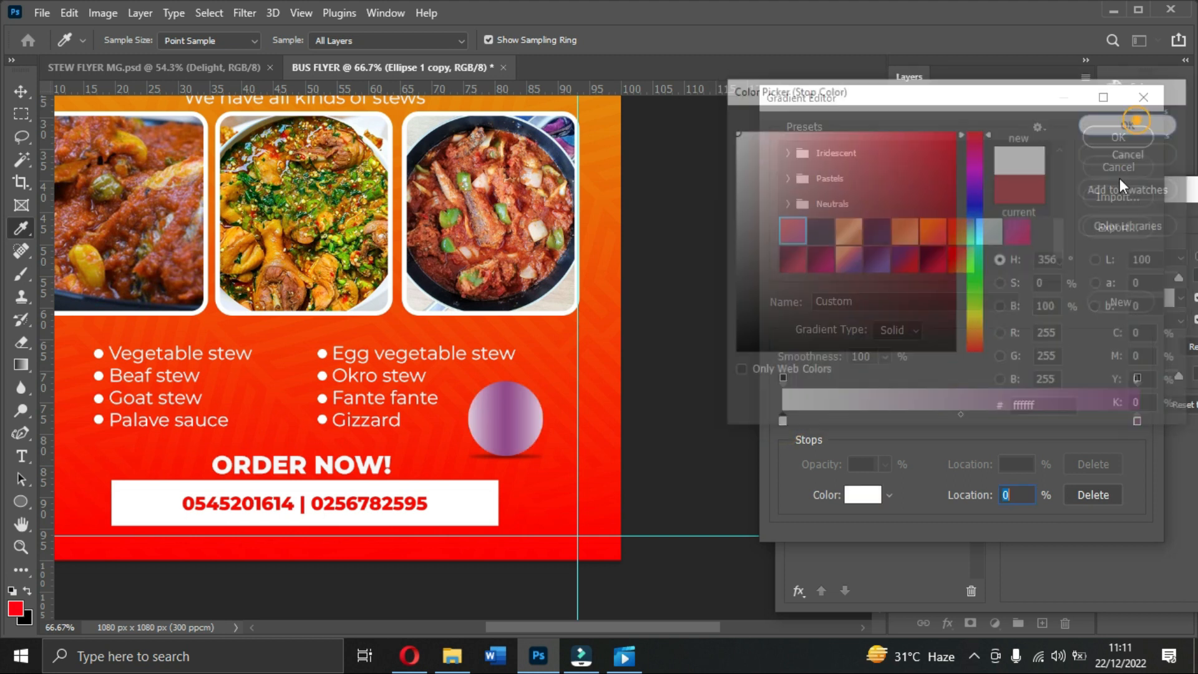
{"action": "double_click", "coordinate": [1138, 421]}
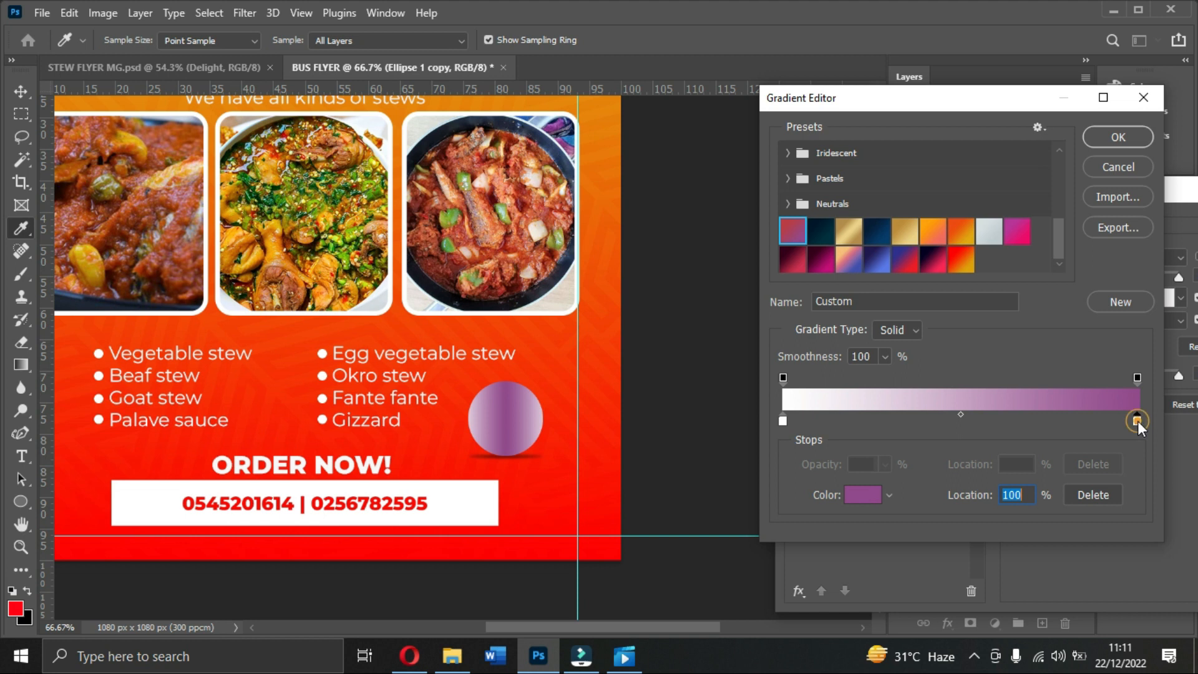
{"action": "left_click", "coordinate": [554, 337]}
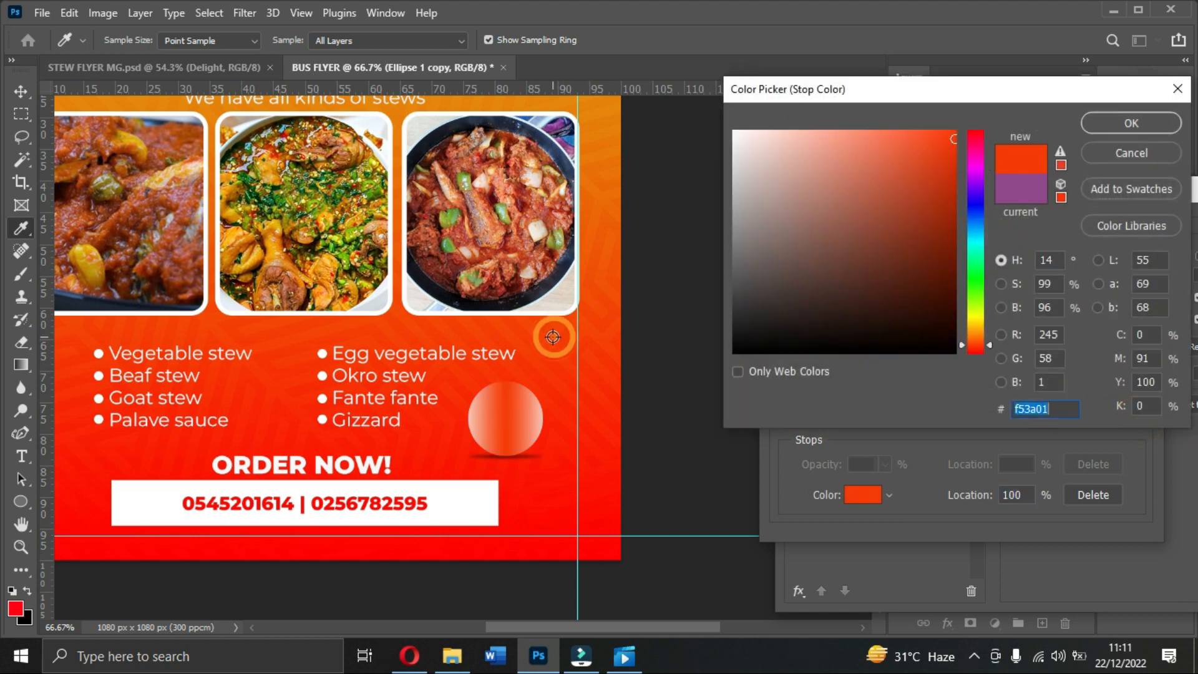
{"action": "left_click", "coordinate": [617, 184]}
{"action": "left_click_drag", "start_coordinate": [858, 142], "coordinate": [881, 136]}
{"action": "left_click", "coordinate": [1116, 125]}
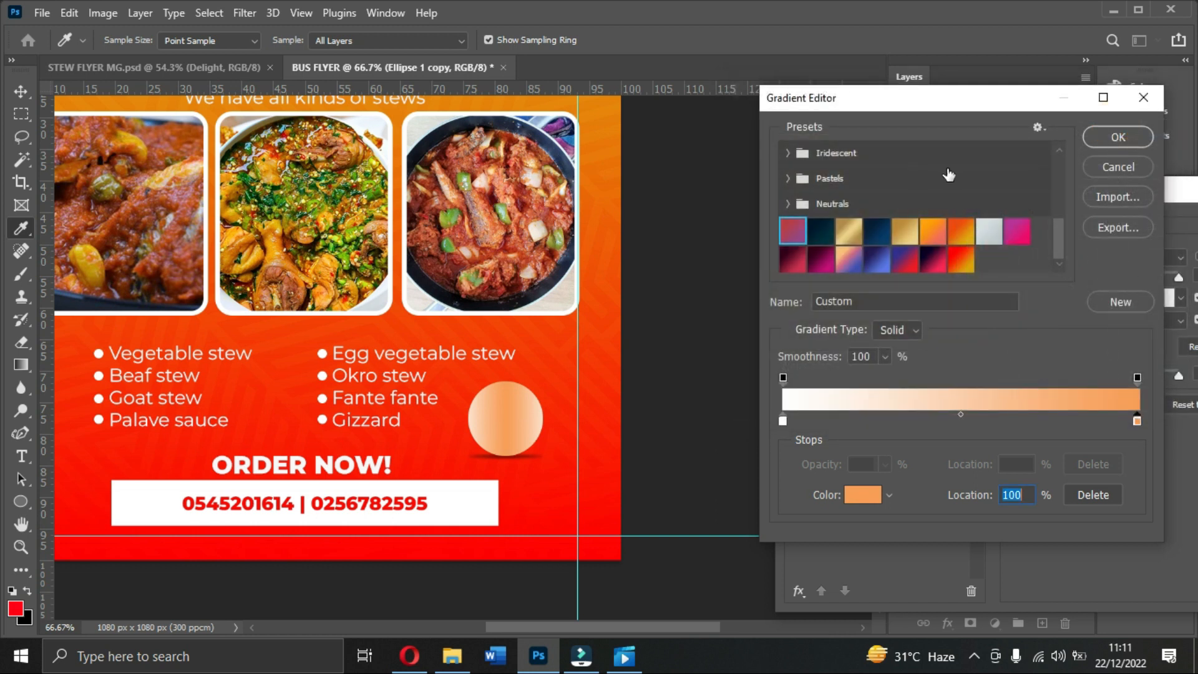
{"action": "left_click", "coordinate": [1120, 141]}
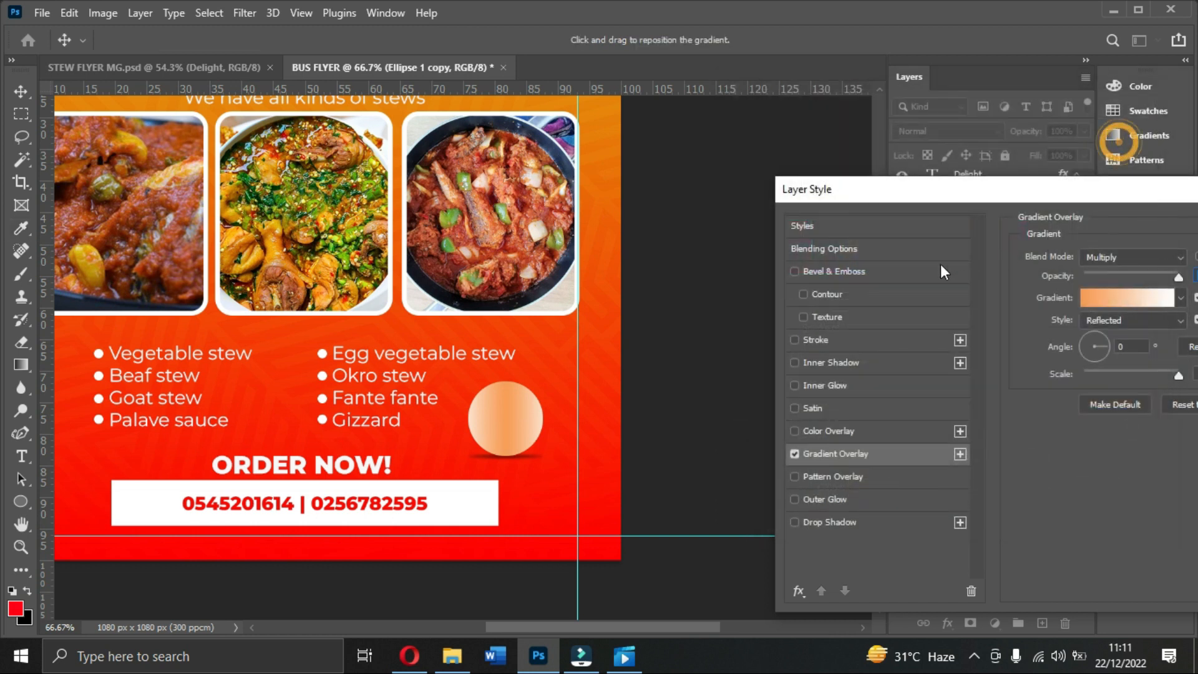
Step: Set the gradient style to Linear and reverse its direction
{"action": "left_click", "coordinate": [1110, 320]}
{"action": "left_click", "coordinate": [1098, 335]}
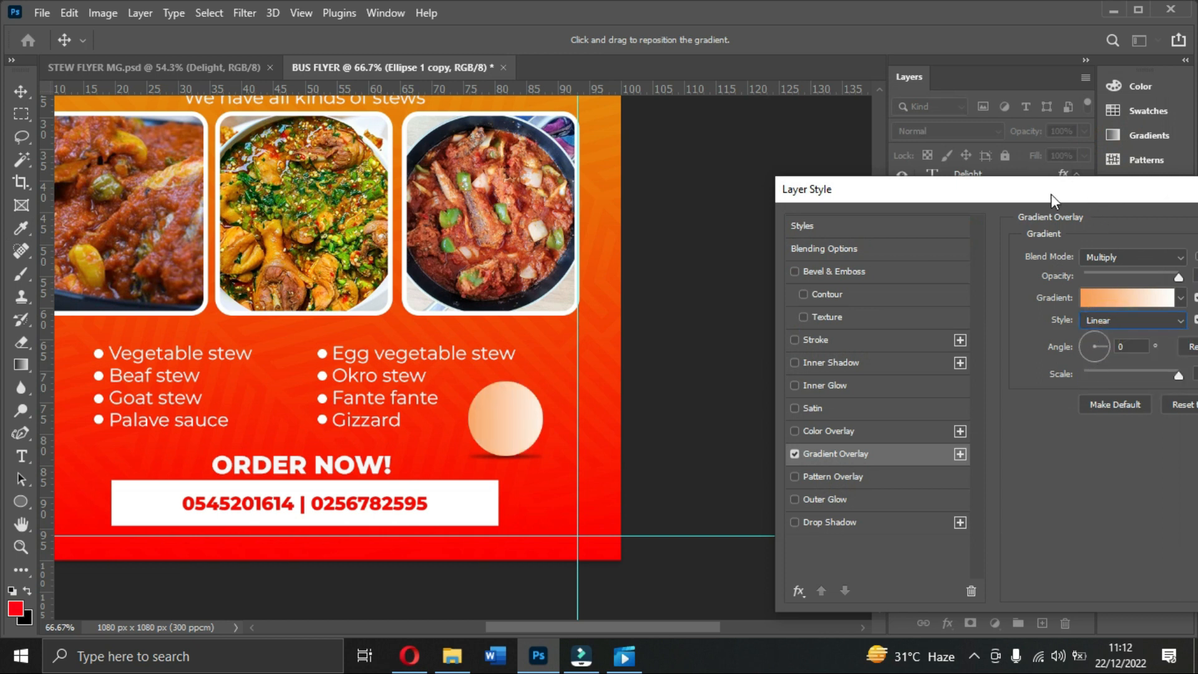
{"action": "left_click_drag", "start_coordinate": [1052, 193], "coordinate": [883, 161]}
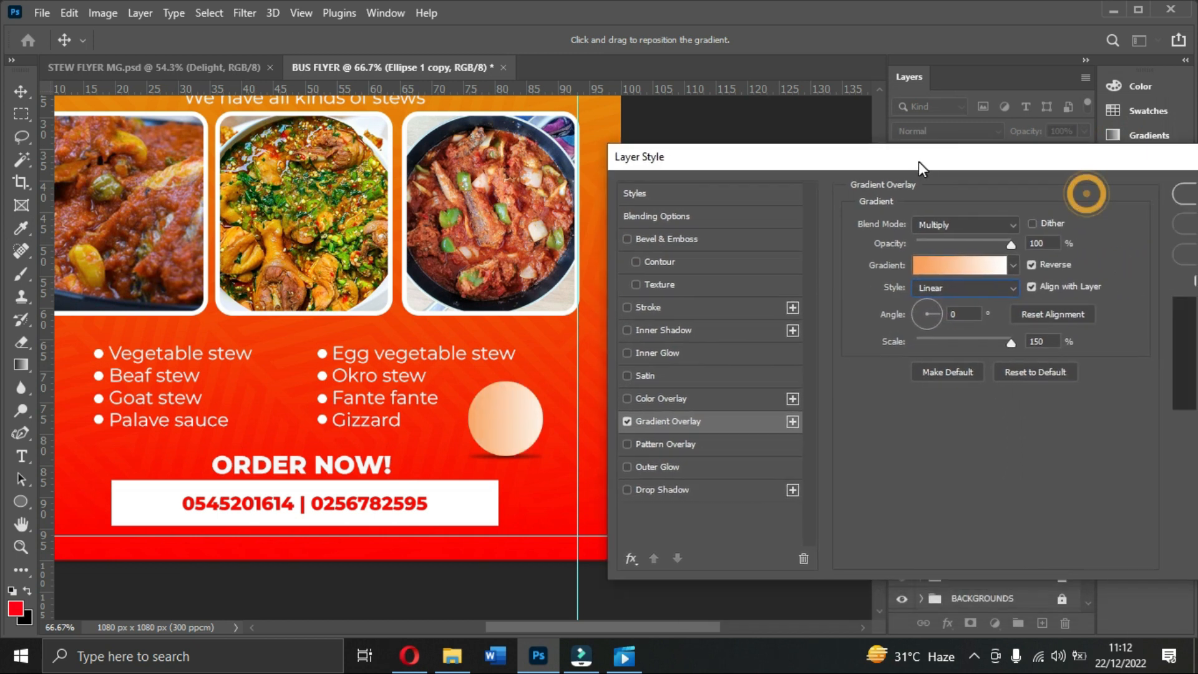
{"action": "left_click", "coordinate": [1032, 263]}
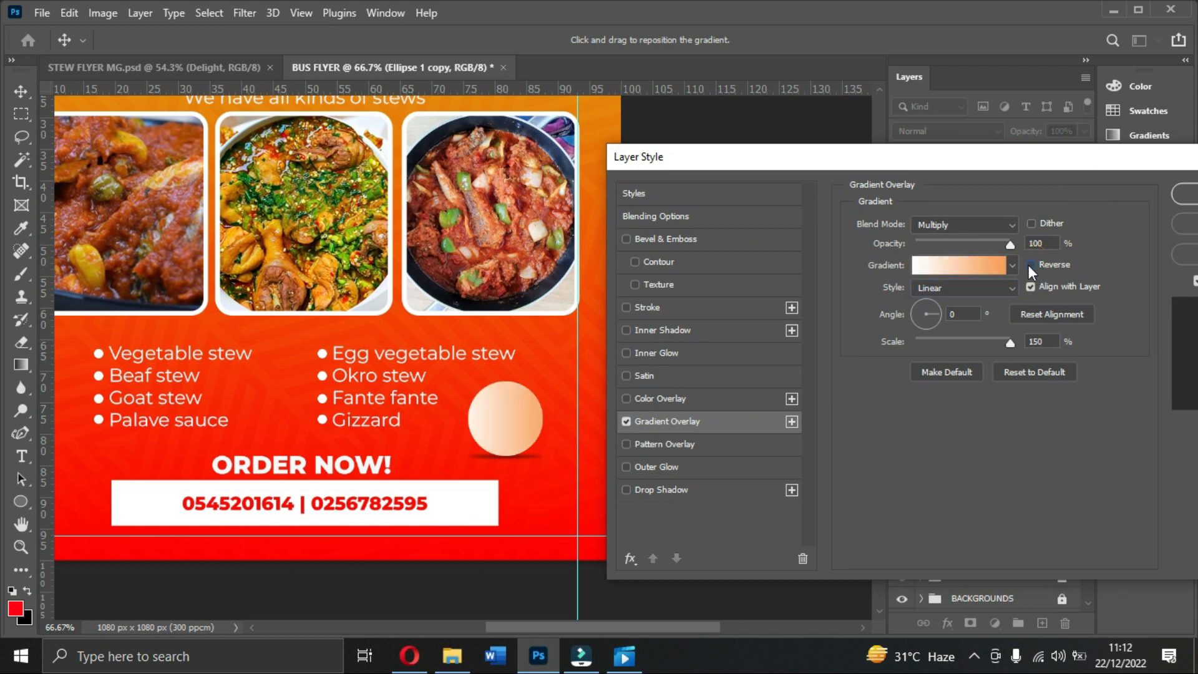
Step: Change the right gradient stop to deeper orange e77b03 and apply the overlay
{"action": "left_click", "coordinate": [1003, 261]}
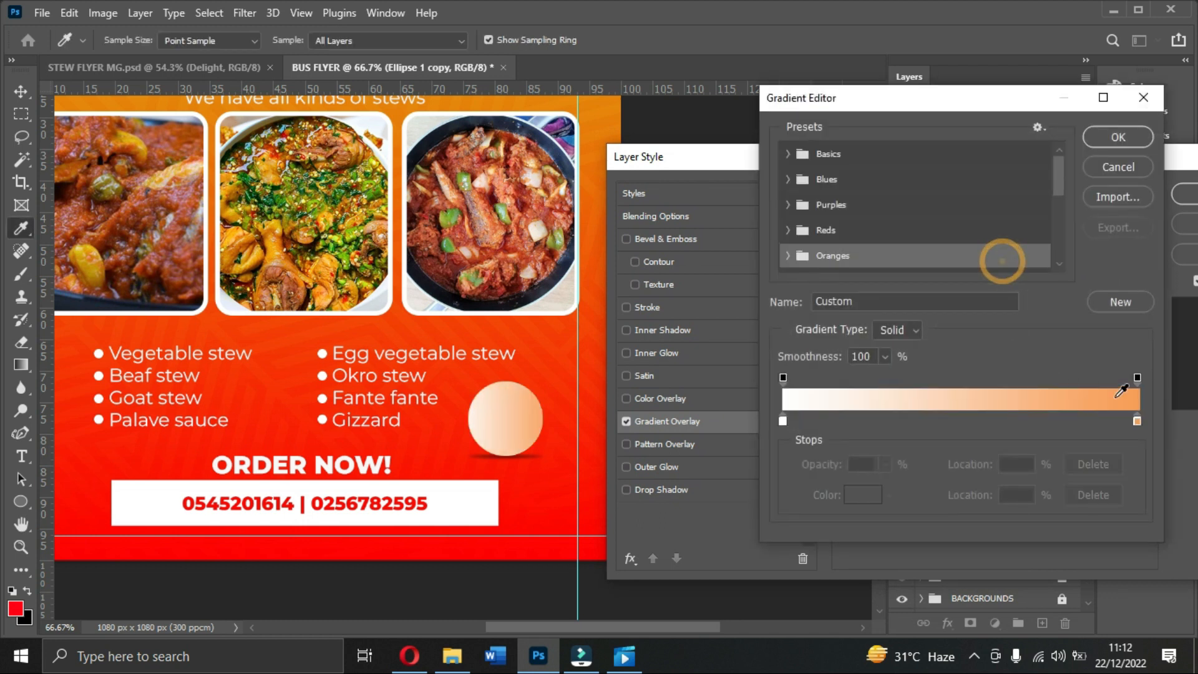
{"action": "double_click", "coordinate": [1137, 421]}
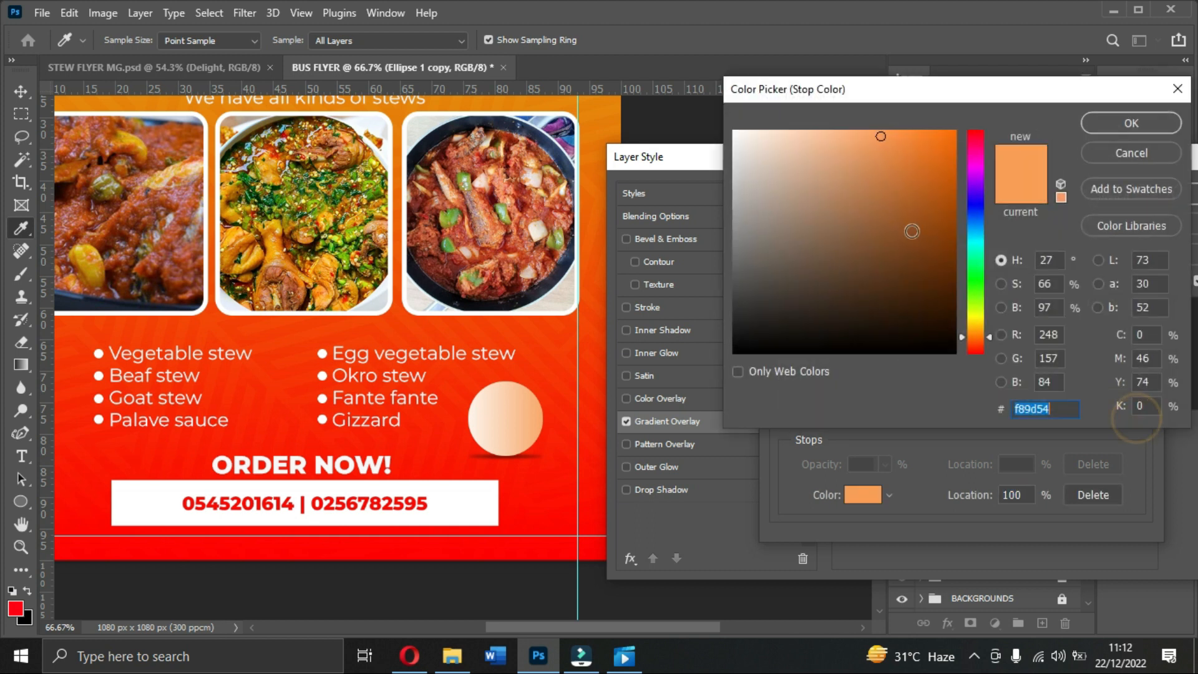
{"action": "left_click", "coordinate": [609, 125]}
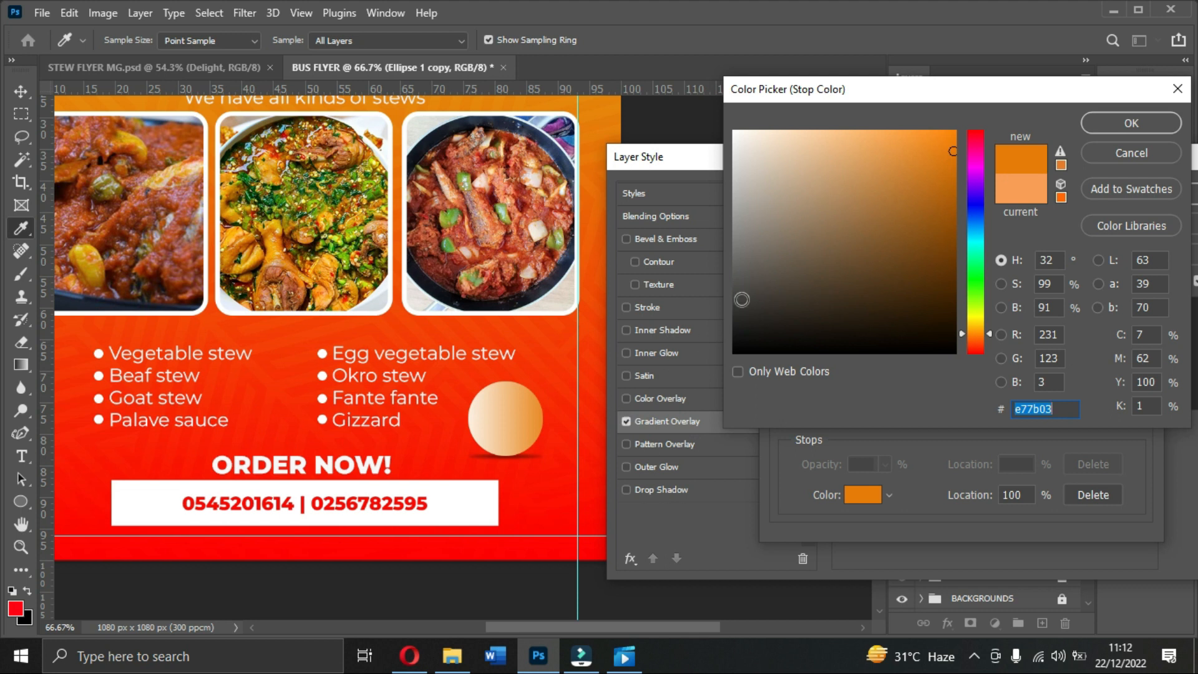
{"action": "left_click", "coordinate": [1110, 130]}
{"action": "left_click", "coordinate": [1110, 135]}
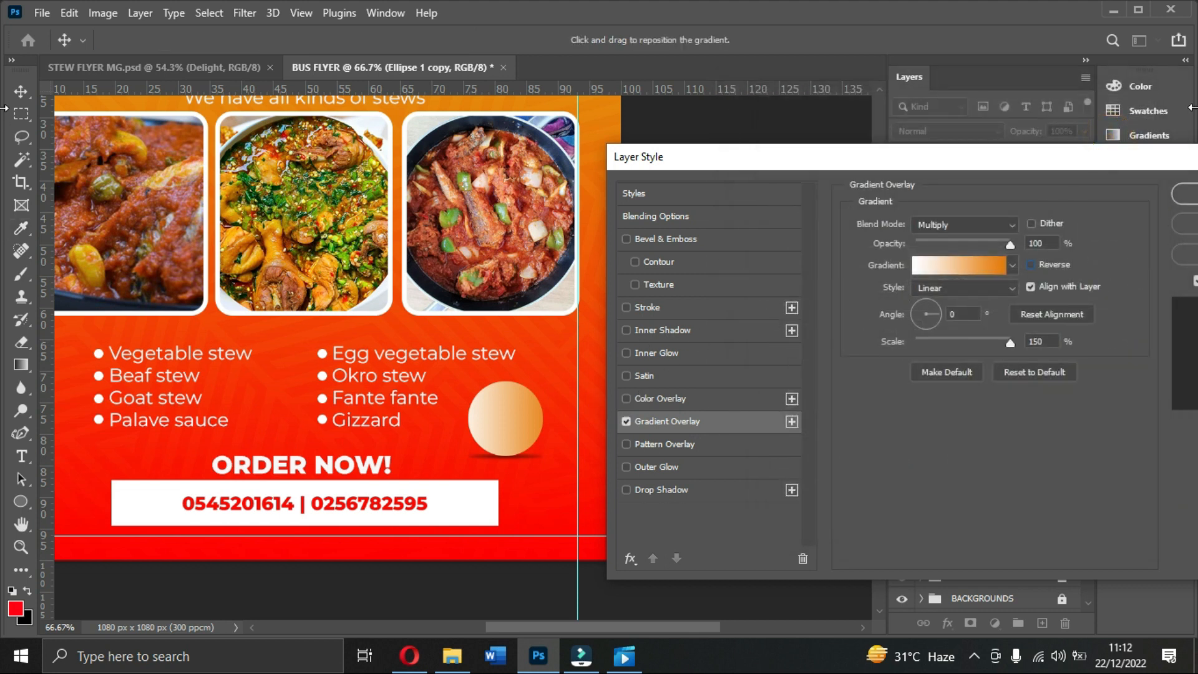
{"action": "left_click", "coordinate": [1184, 196]}
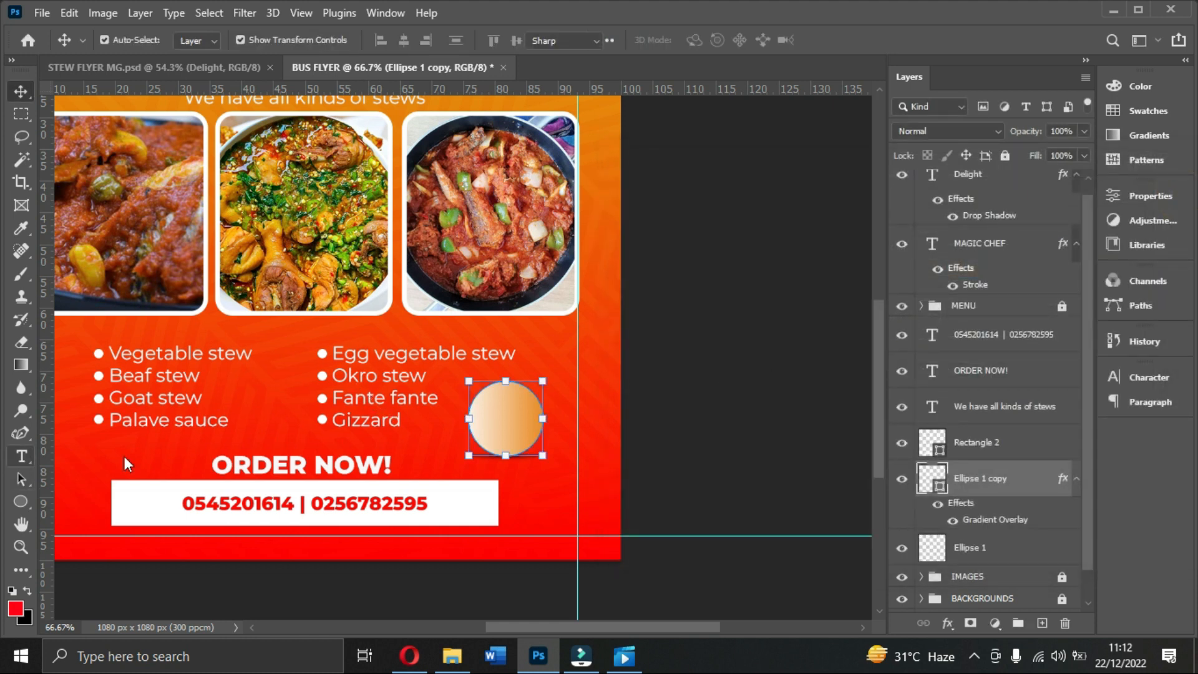
Step: With the Type tool, set the Character colour to dark red 910000 after checking the Magic Chef reference
{"action": "left_click", "coordinate": [21, 456]}
{"action": "left_click", "coordinate": [1138, 378]}
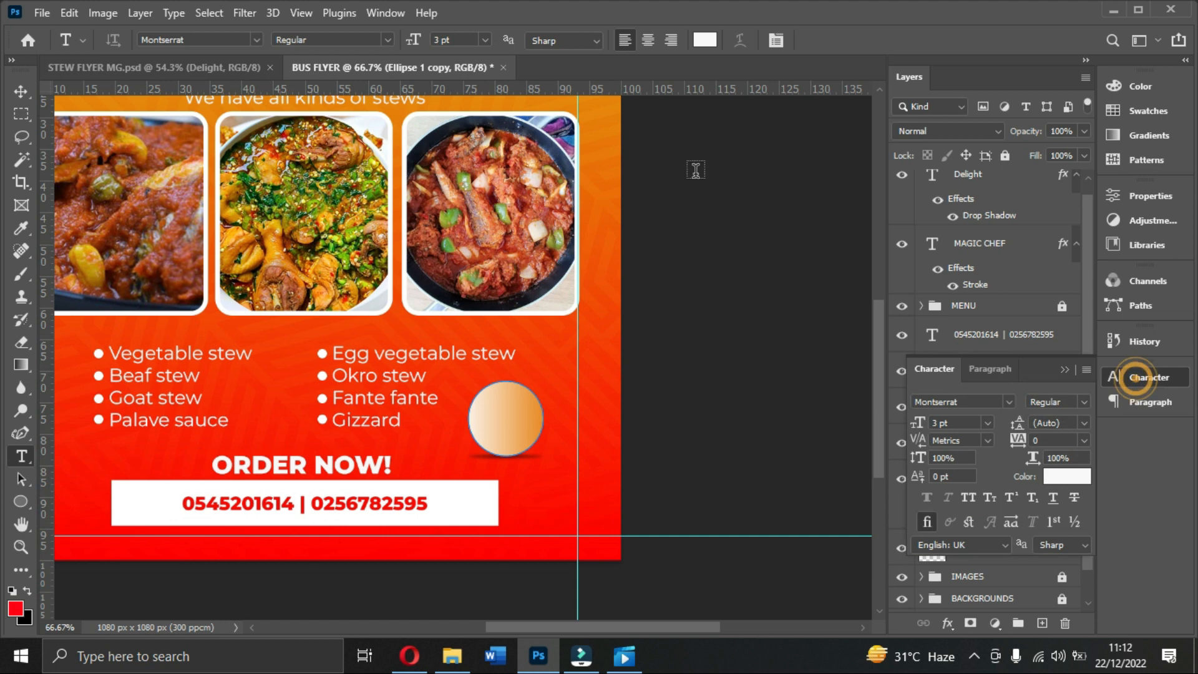
{"action": "left_click", "coordinate": [1058, 477]}
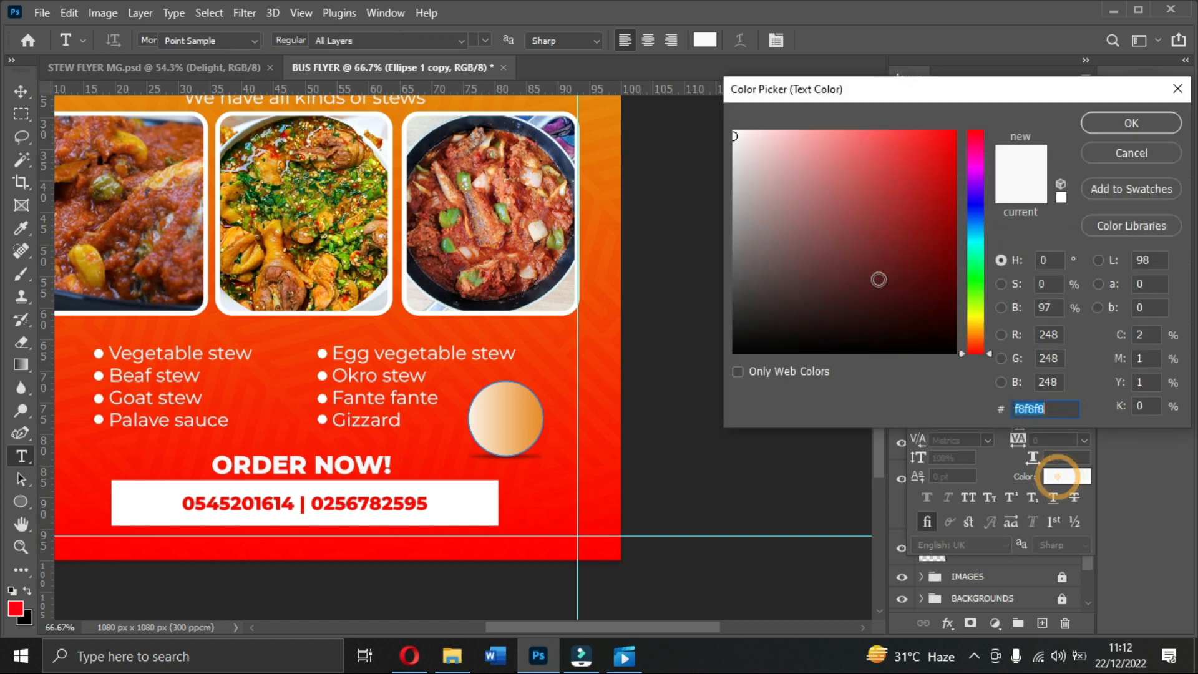
{"action": "left_click", "coordinate": [870, 246]}
{"action": "left_click_drag", "start_coordinate": [870, 245], "coordinate": [961, 132]}
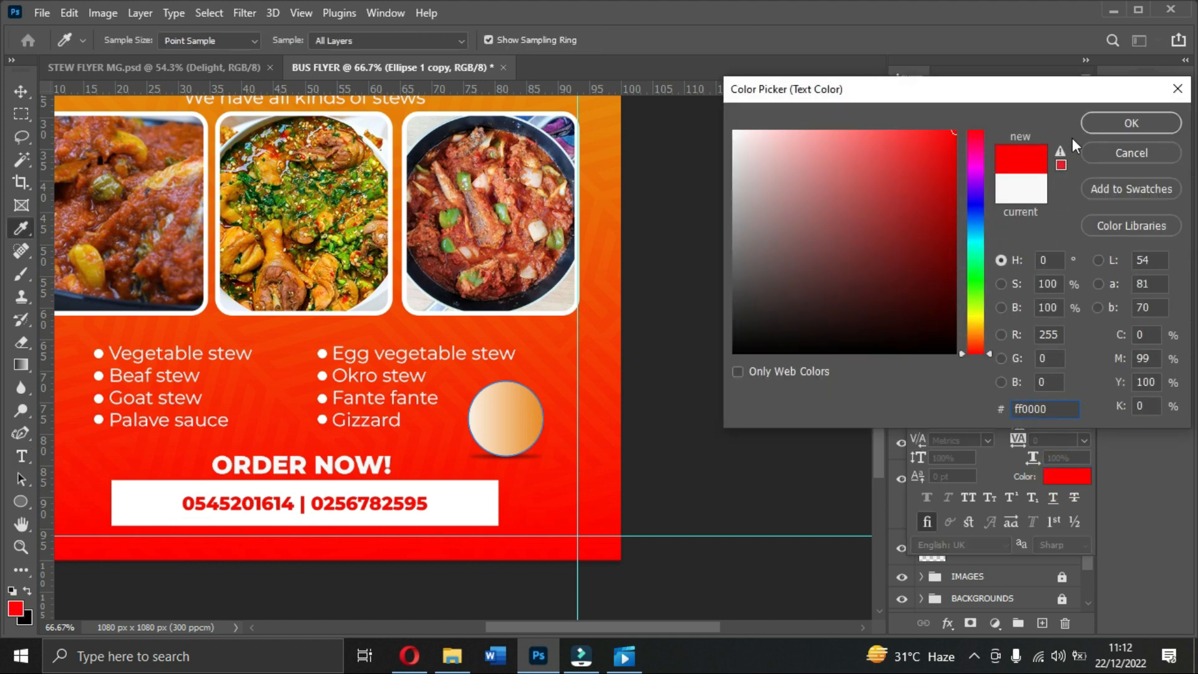
{"action": "left_click", "coordinate": [1113, 125]}
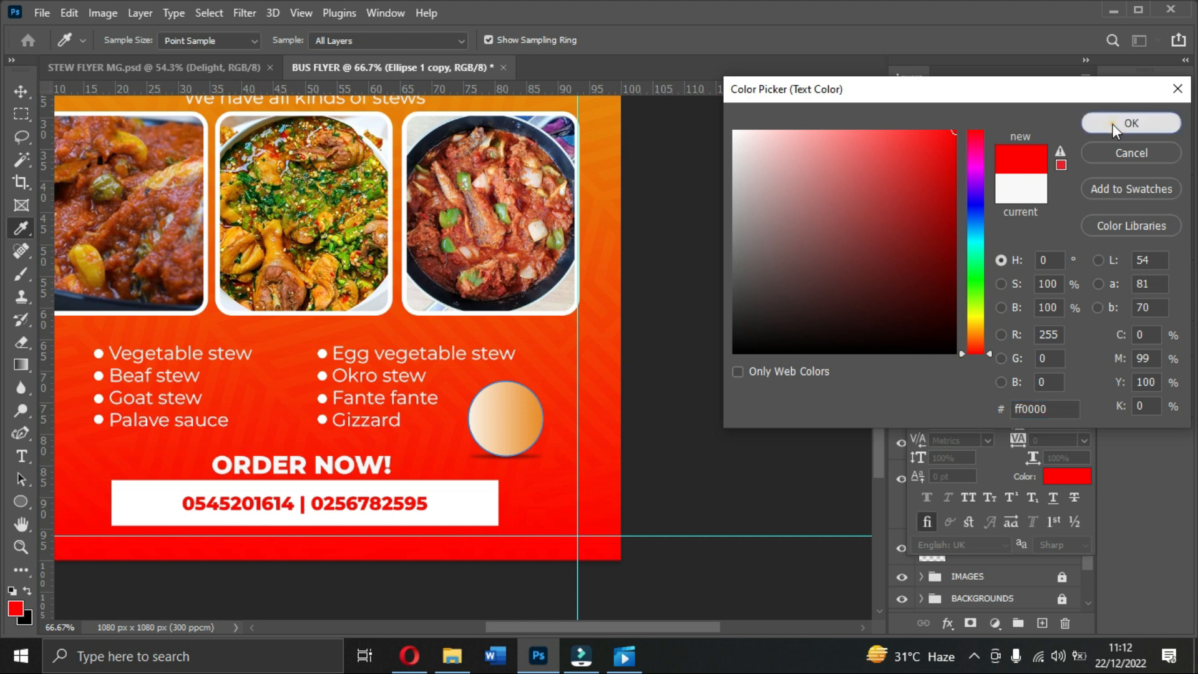
{"action": "left_click", "coordinate": [178, 67]}
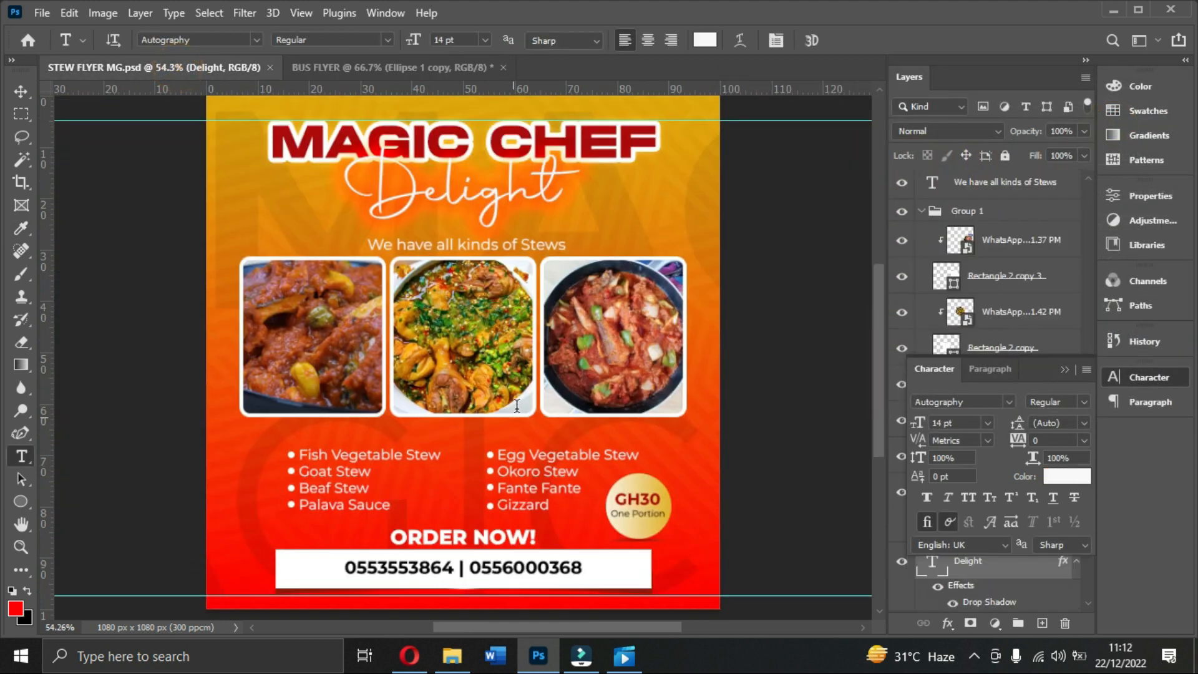
{"action": "left_click", "coordinate": [392, 67]}
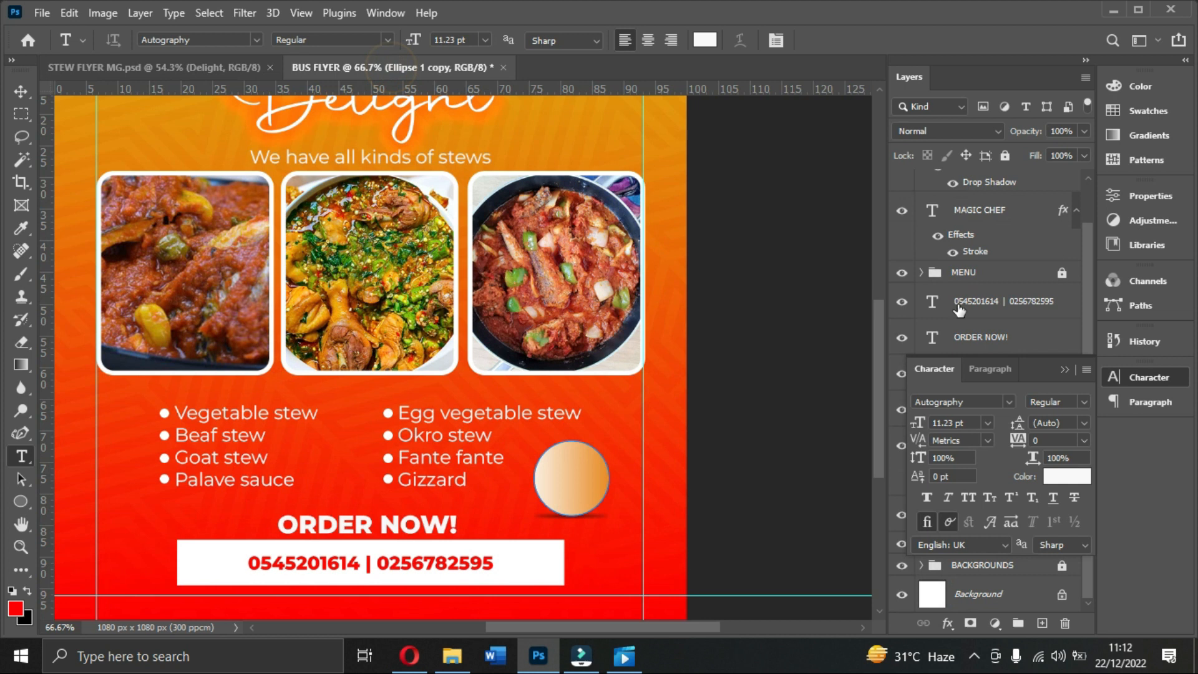
{"action": "left_click", "coordinate": [1058, 476]}
{"action": "left_click_drag", "start_coordinate": [930, 201], "coordinate": [957, 227]}
{"action": "left_click", "coordinate": [1113, 122]}
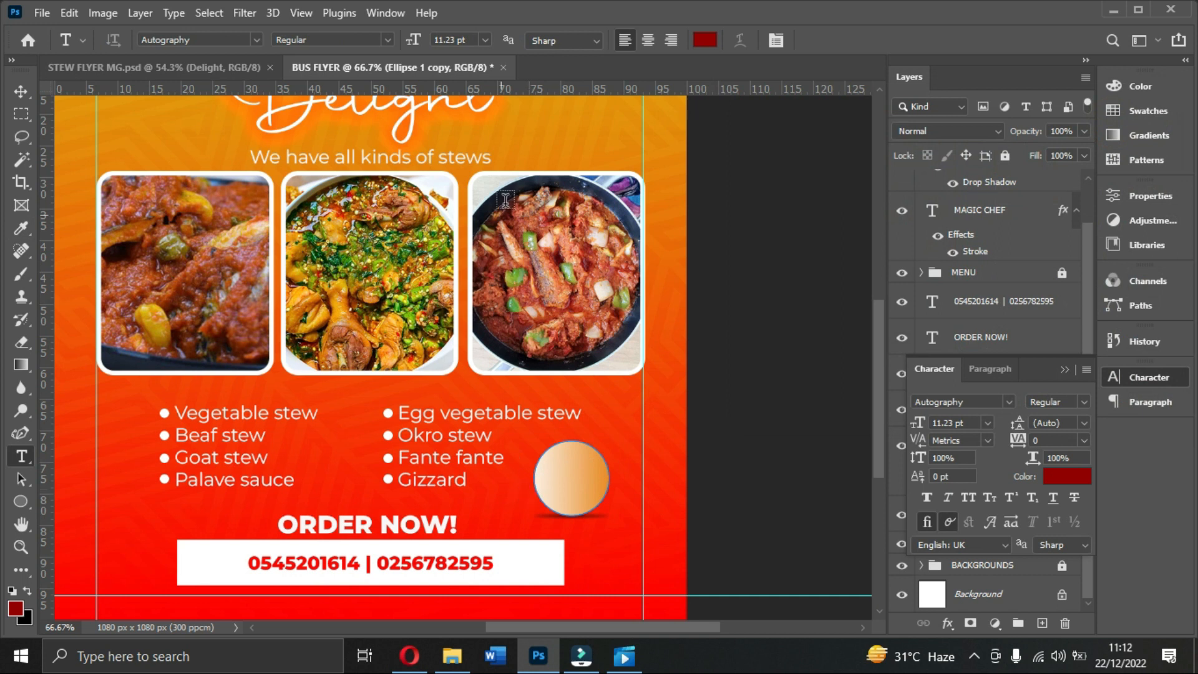
Step: Add a 'GH30' text layer set in Montserrat Bold
{"action": "left_click", "coordinate": [544, 284]}
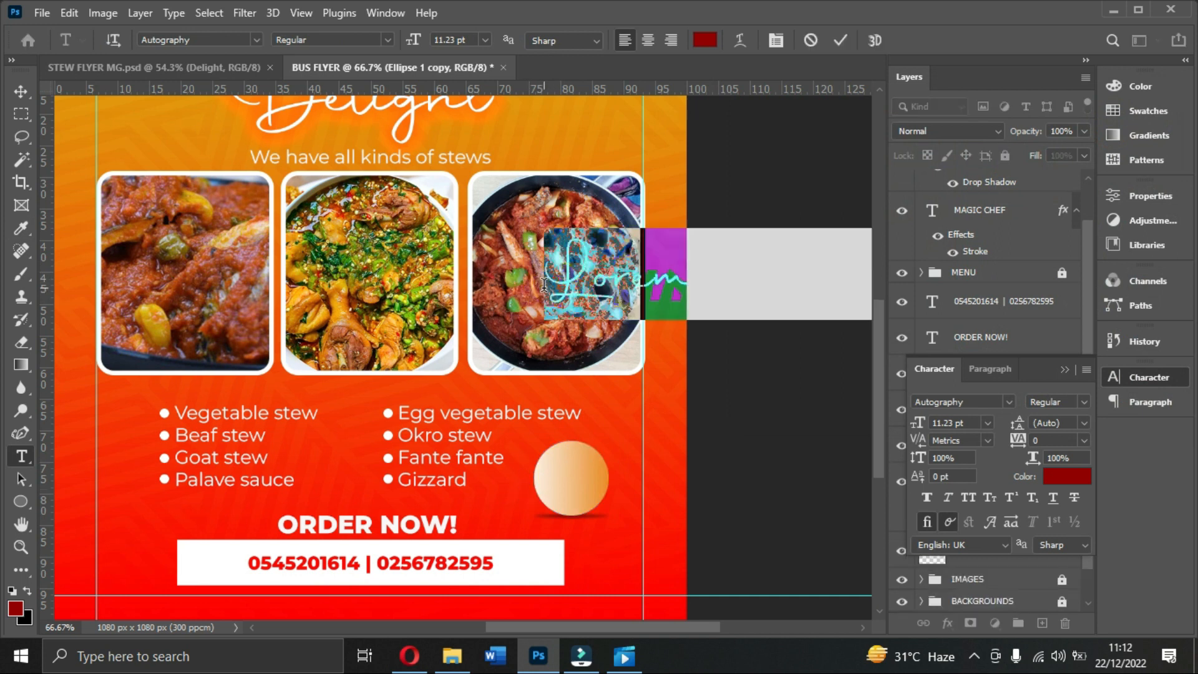
{"action": "type", "text": "GH"}
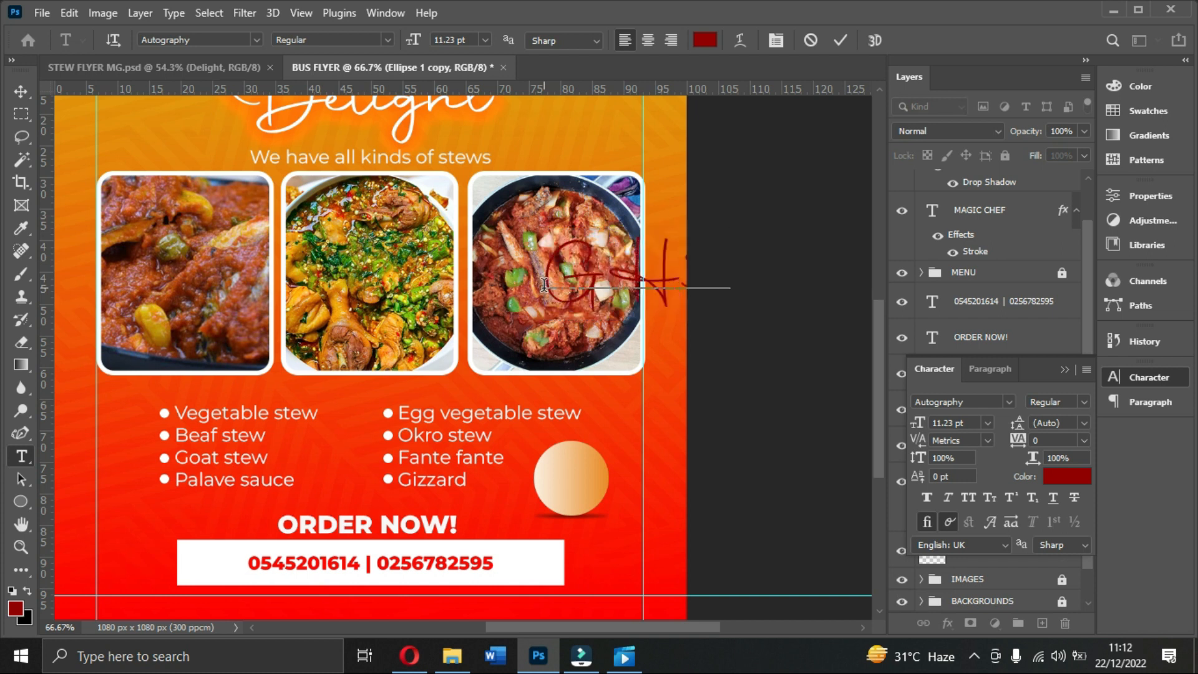
{"action": "left_click", "coordinate": [840, 40]}
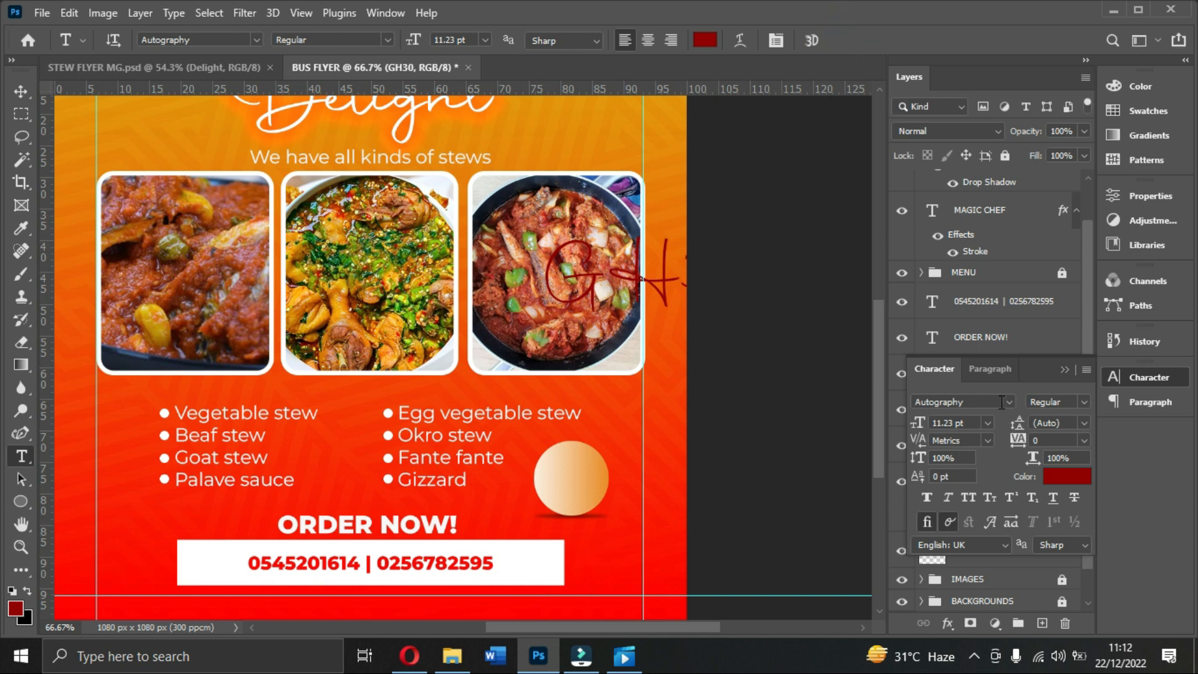
{"action": "left_click", "coordinate": [1009, 401]}
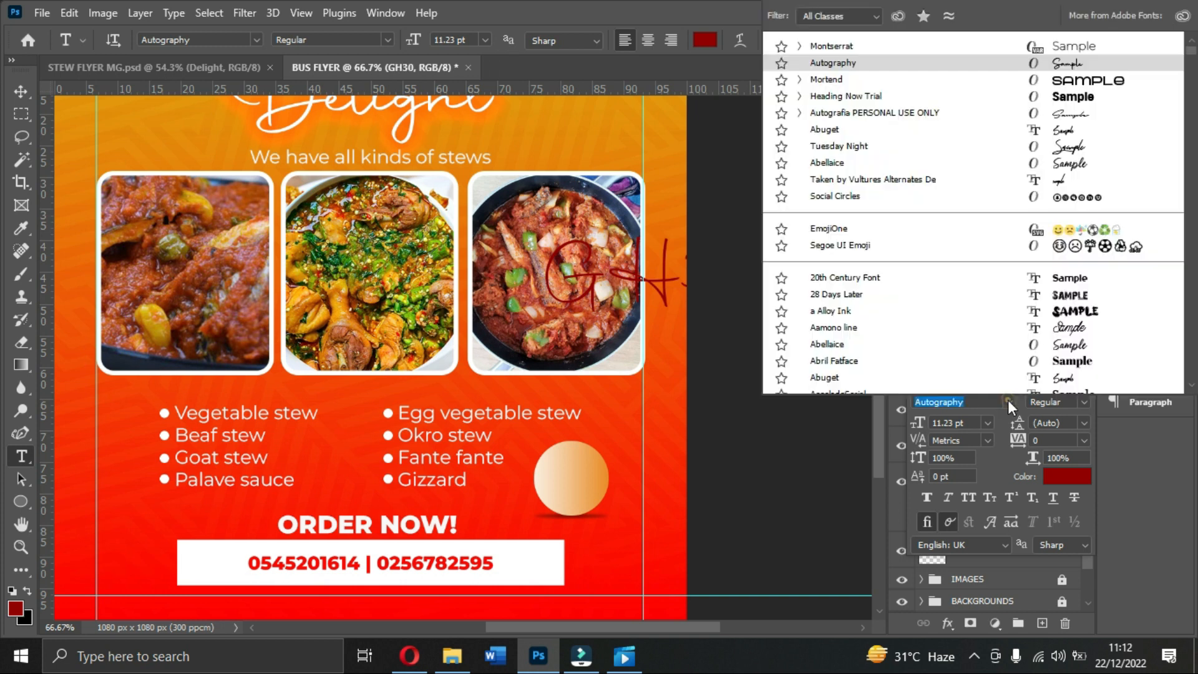
{"action": "left_click", "coordinate": [832, 47]}
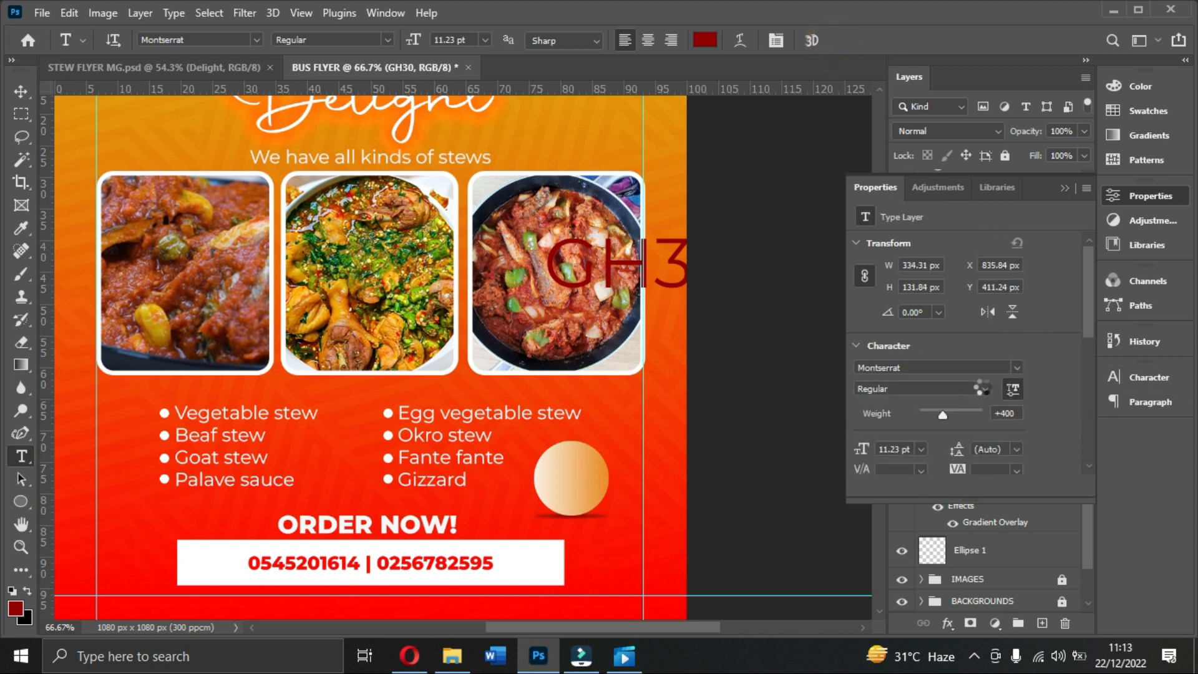
{"action": "left_click", "coordinate": [986, 389]}
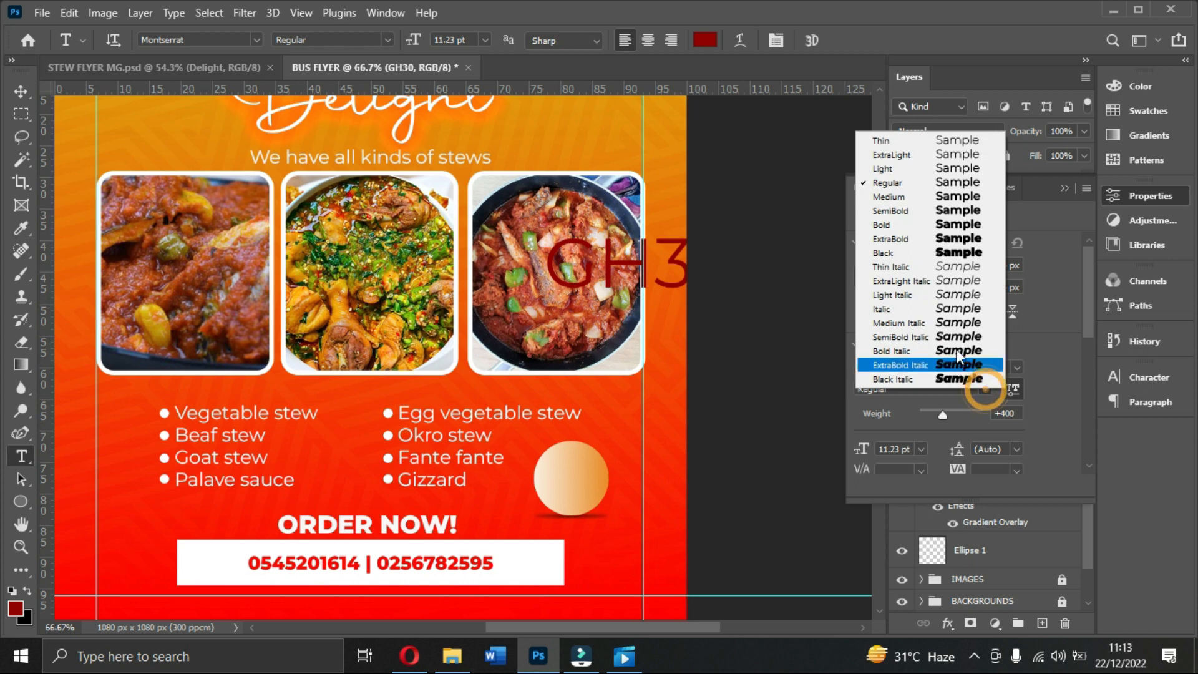
{"action": "left_click", "coordinate": [922, 235]}
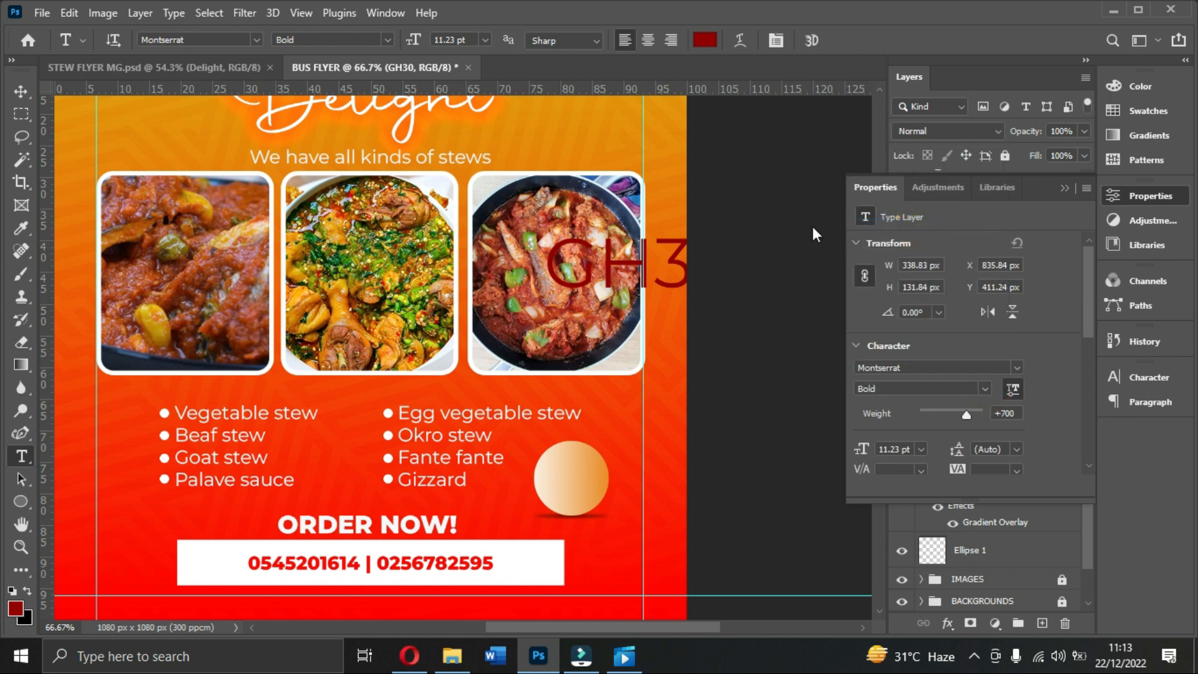
Step: Move GH30 onto the orange circle badge and scale it down to about 2.83 pt
{"action": "left_click", "coordinate": [20, 91]}
{"action": "left_click_drag", "start_coordinate": [594, 270], "coordinate": [544, 479]}
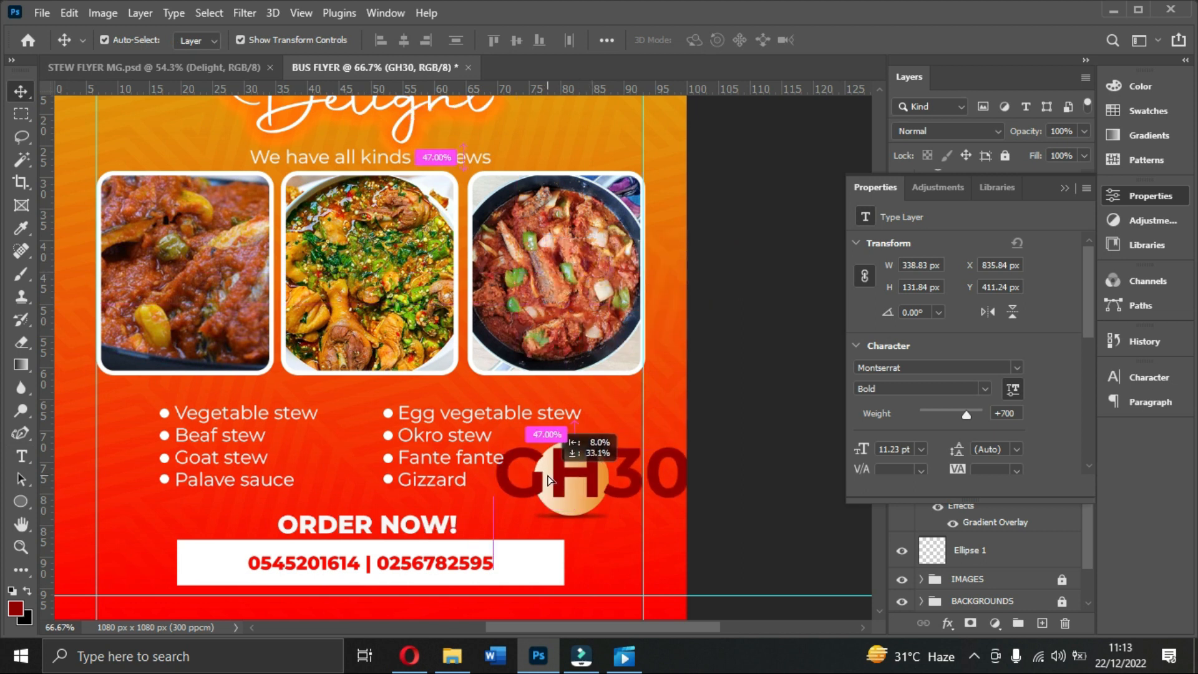
{"action": "left_click", "coordinate": [922, 449]}
{"action": "left_click", "coordinate": [913, 254]}
{"action": "left_click_drag", "start_coordinate": [495, 497], "coordinate": [544, 456]}
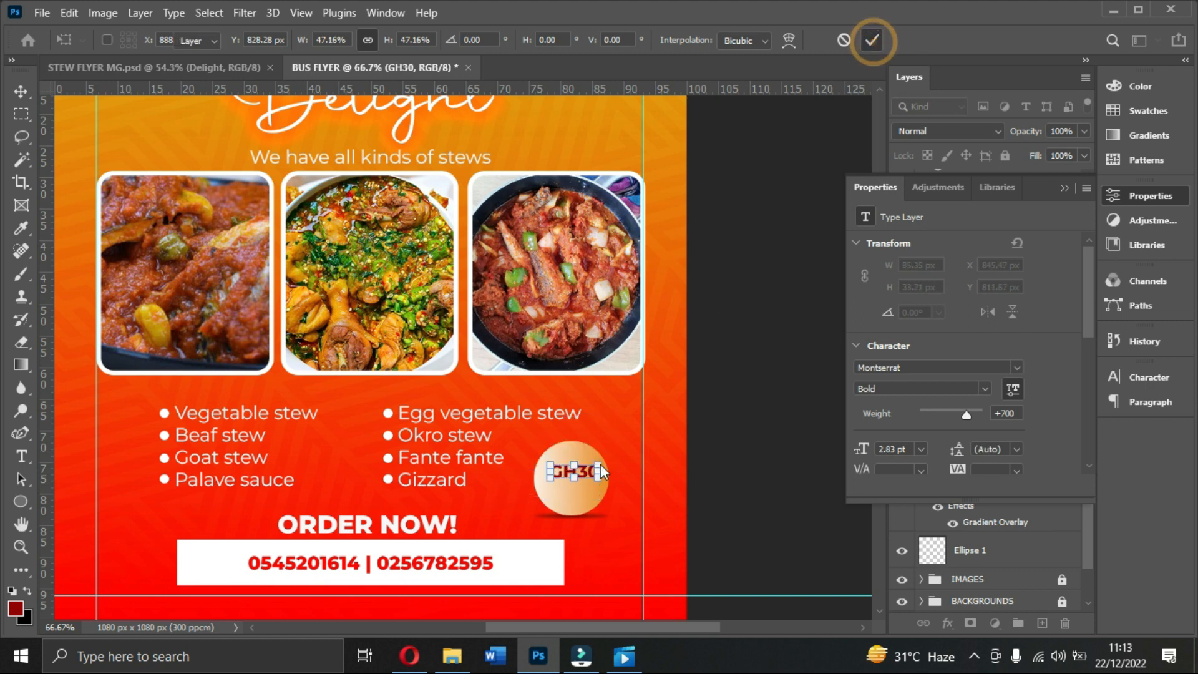
{"action": "left_click", "coordinate": [872, 41]}
Step: Move GH30 up in the badge, duplicate it and retype the copy as 'One Portion'
{"action": "left_click_drag", "start_coordinate": [575, 470], "coordinate": [580, 491]}
{"action": "key", "text": "ctrl+j"}
{"action": "double_click", "coordinate": [581, 491]}
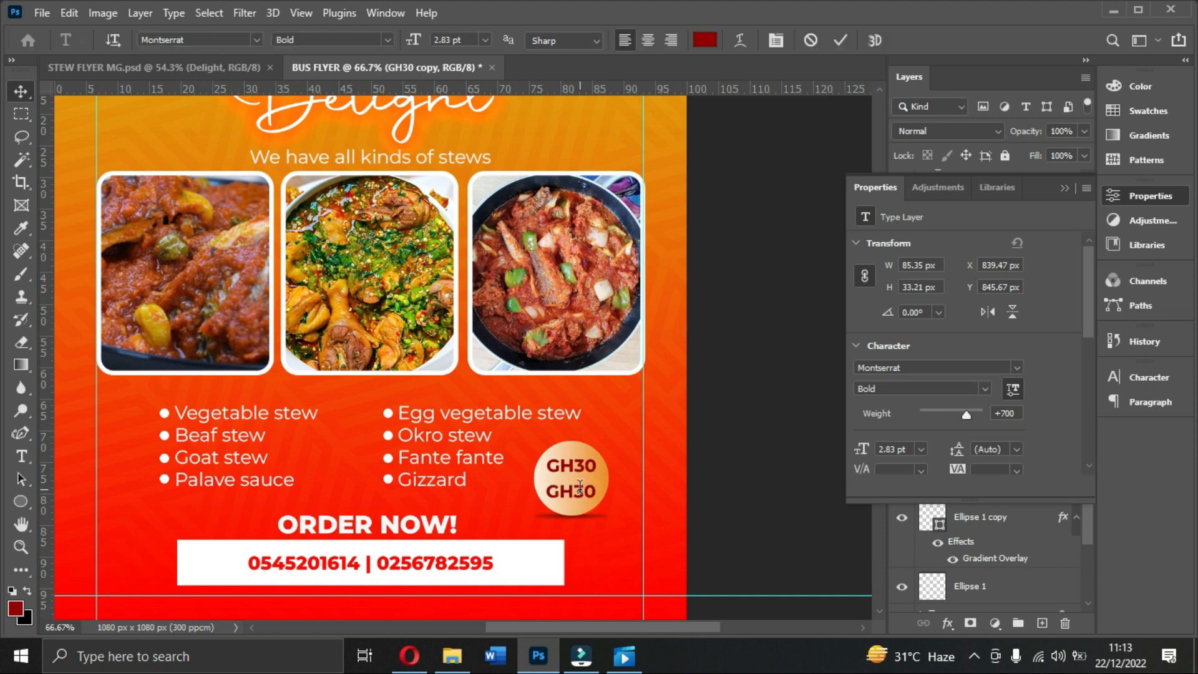
{"action": "left_click", "coordinate": [580, 488]}
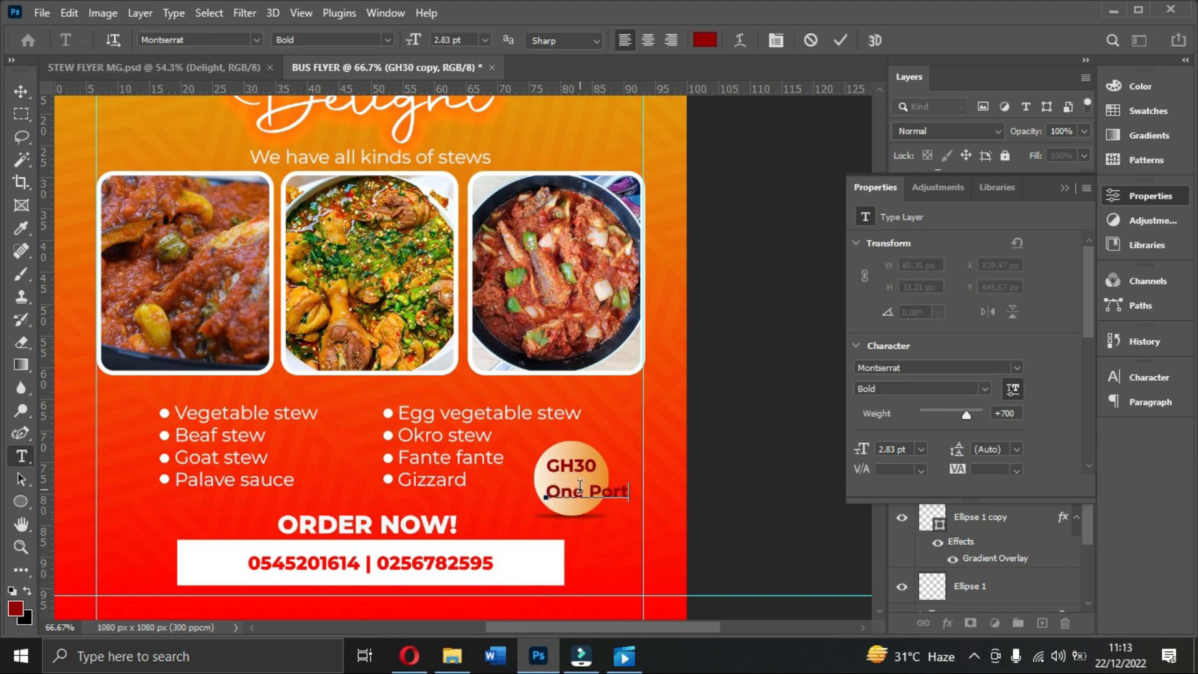
{"action": "left_click", "coordinate": [836, 40]}
{"action": "key", "text": "v"}
Step: Set One Portion to Montserrat Light, shrink it and place it under GH30
{"action": "left_click", "coordinate": [985, 389]}
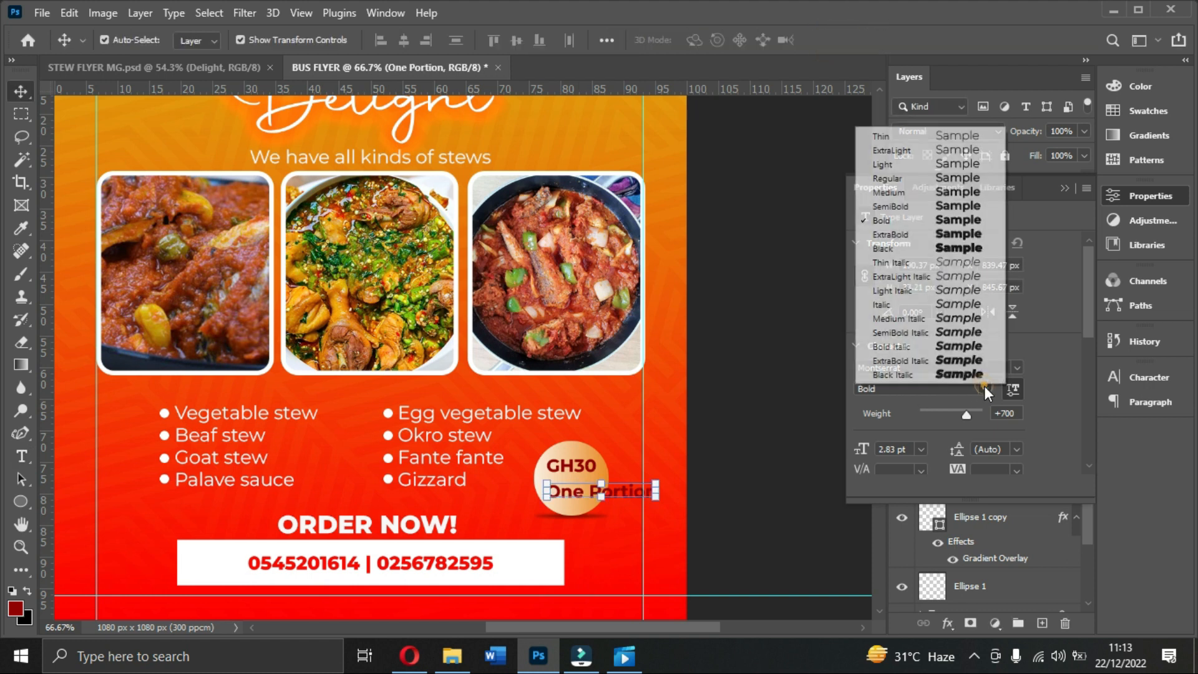
{"action": "left_click", "coordinate": [889, 165]}
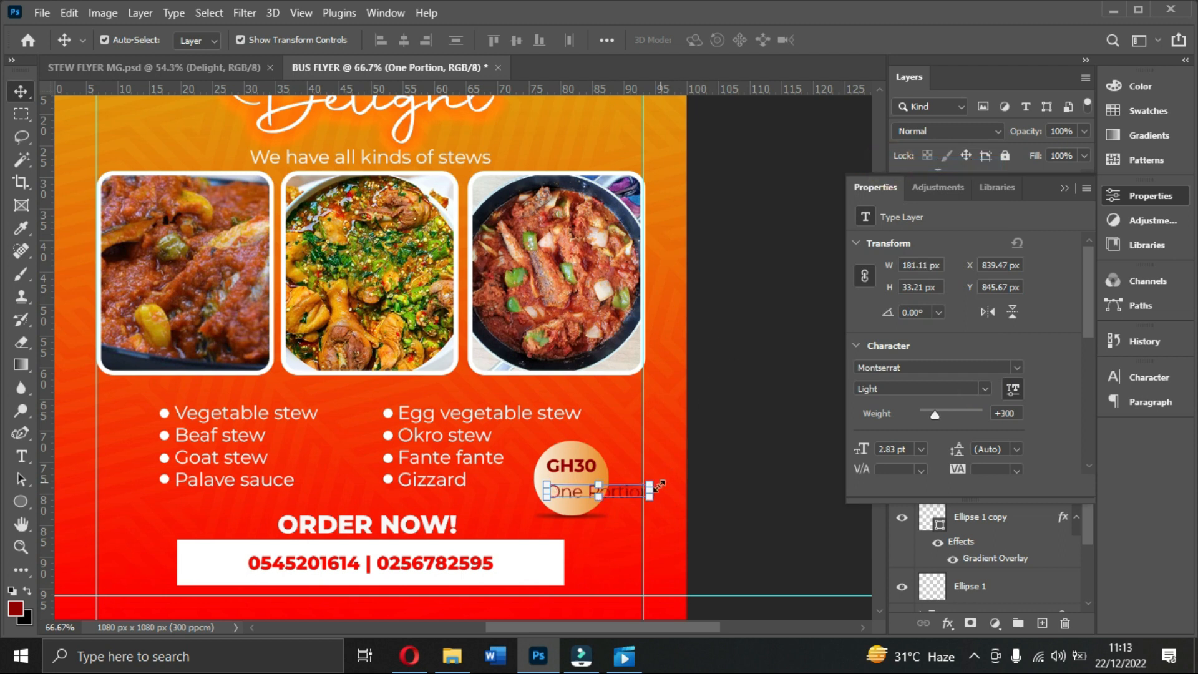
{"action": "left_click_drag", "start_coordinate": [650, 486], "coordinate": [607, 491]}
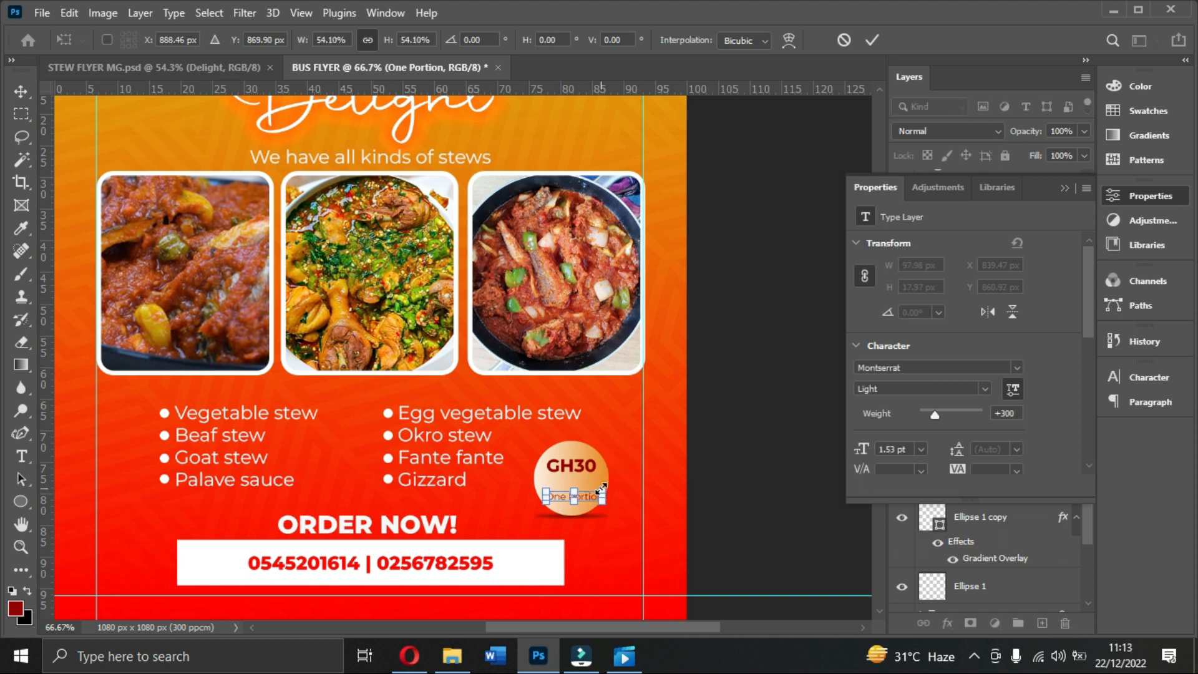
{"action": "key", "text": "ctrl+plus"}
{"action": "scroll", "coordinate": [635, 455], "scroll_direction": "down", "scroll_amount": 3}
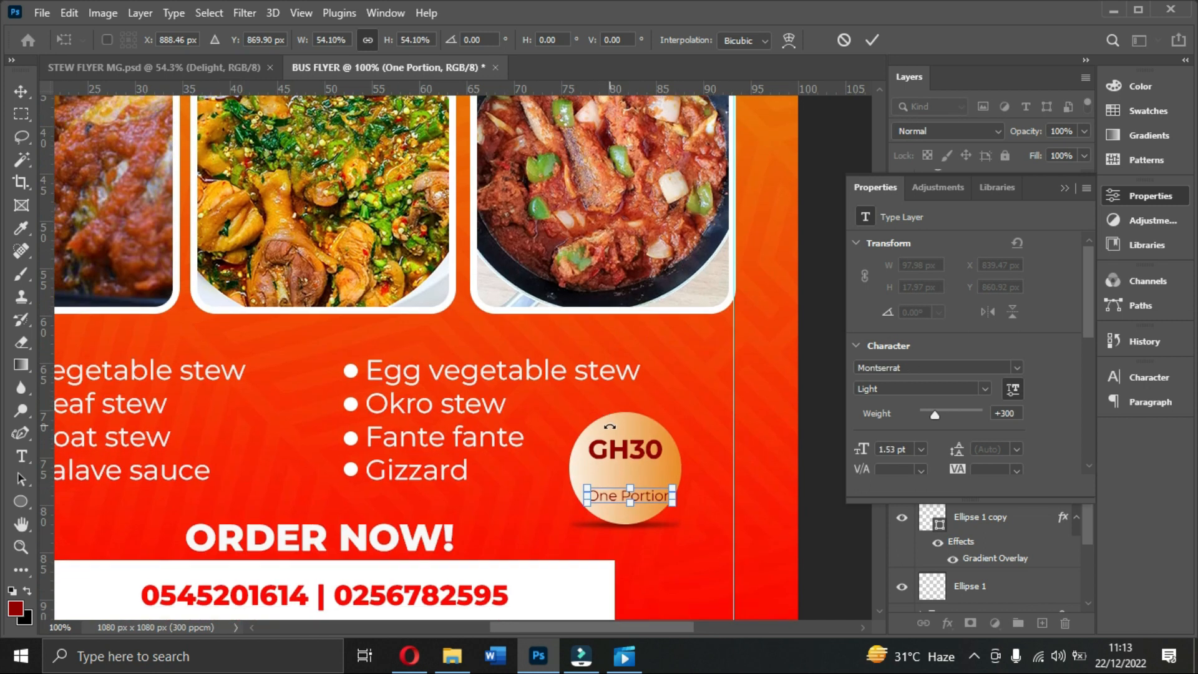
{"action": "left_click_drag", "start_coordinate": [634, 445], "coordinate": [638, 440]}
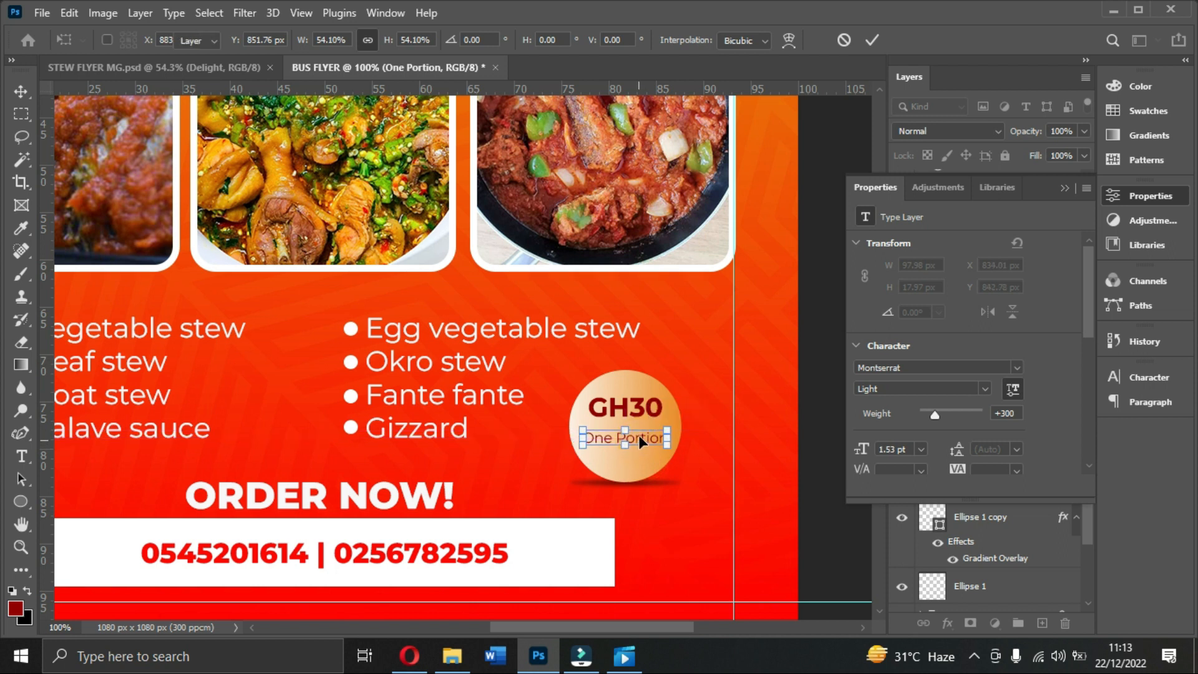
{"action": "key", "text": "Return"}
{"action": "left_click", "coordinate": [627, 407]}
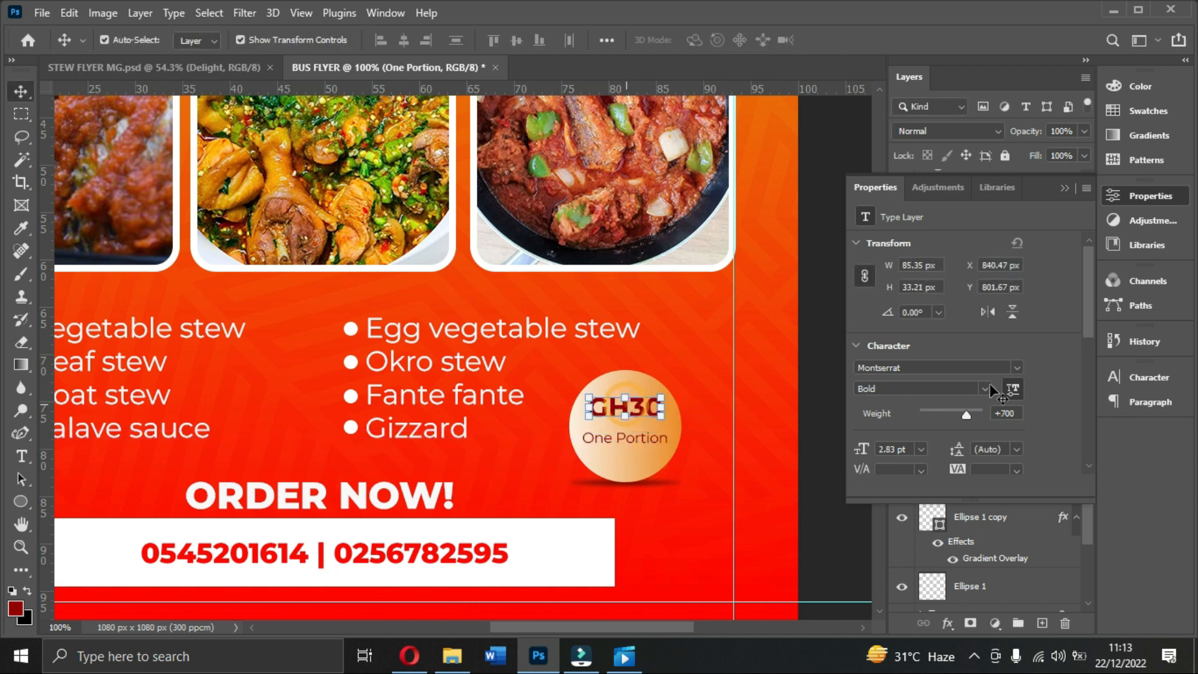
Step: Change the GH30 text colour to a brighter red
{"action": "scroll", "coordinate": [986, 421], "scroll_direction": "down", "scroll_amount": 2}
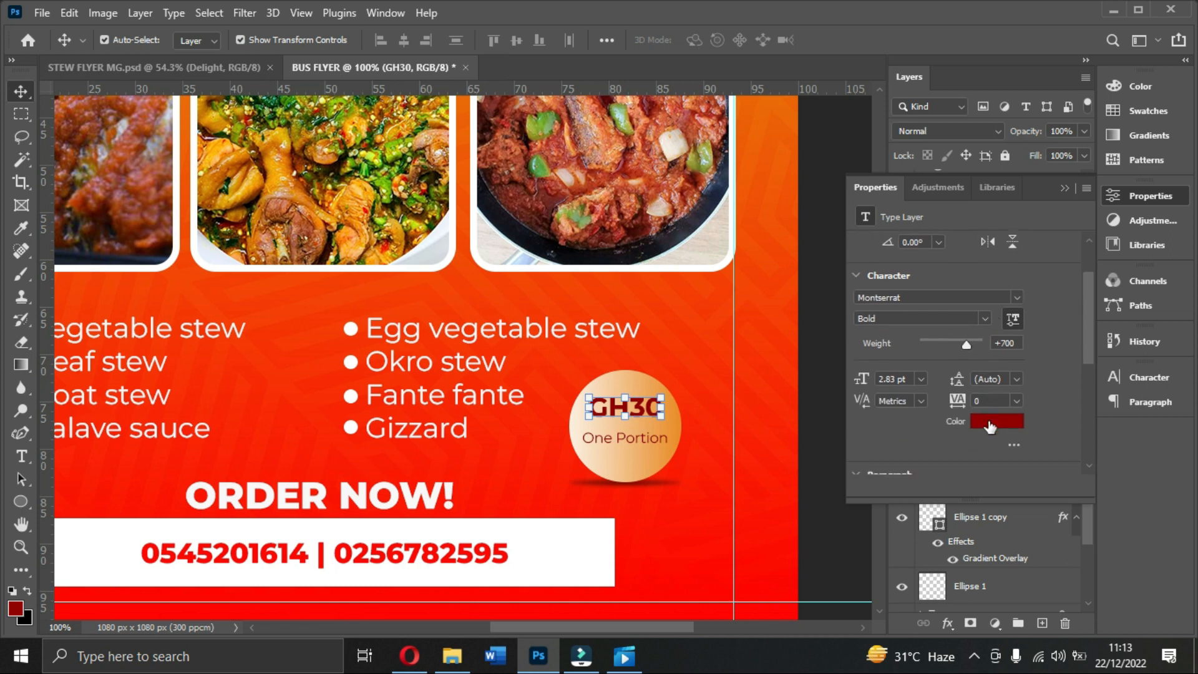
{"action": "left_click", "coordinate": [979, 421]}
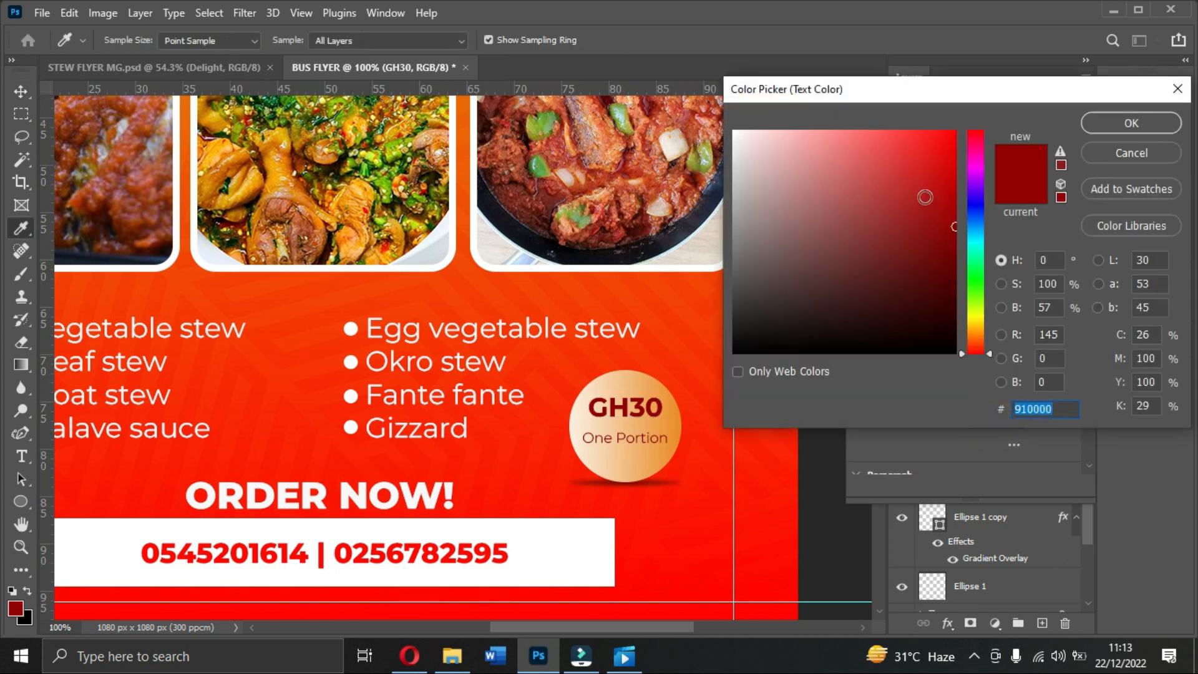
{"action": "left_click", "coordinate": [923, 196]}
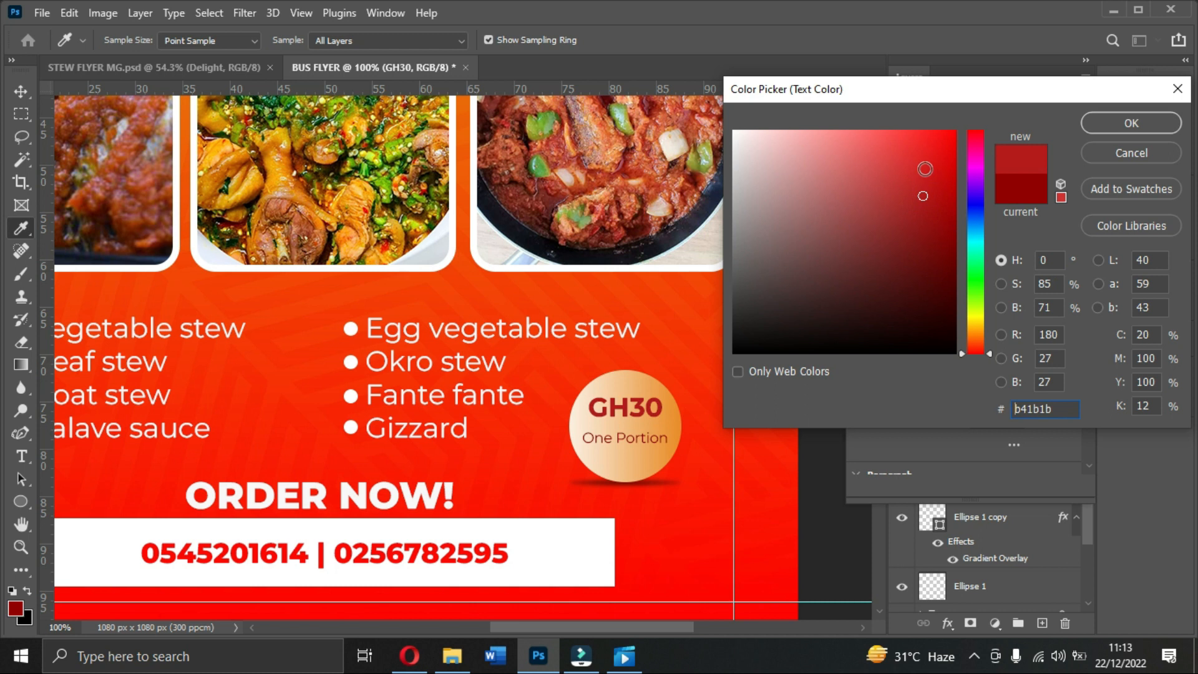
{"action": "left_click", "coordinate": [926, 168]}
{"action": "left_click", "coordinate": [937, 159]}
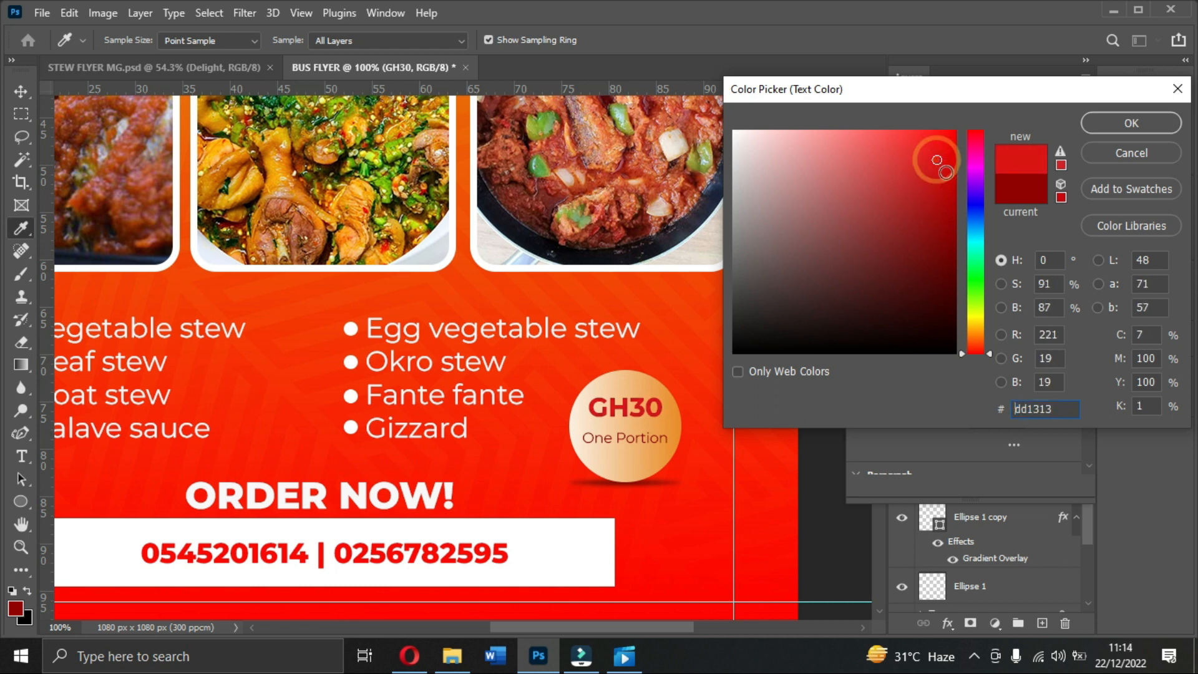
{"action": "left_click", "coordinate": [940, 146]}
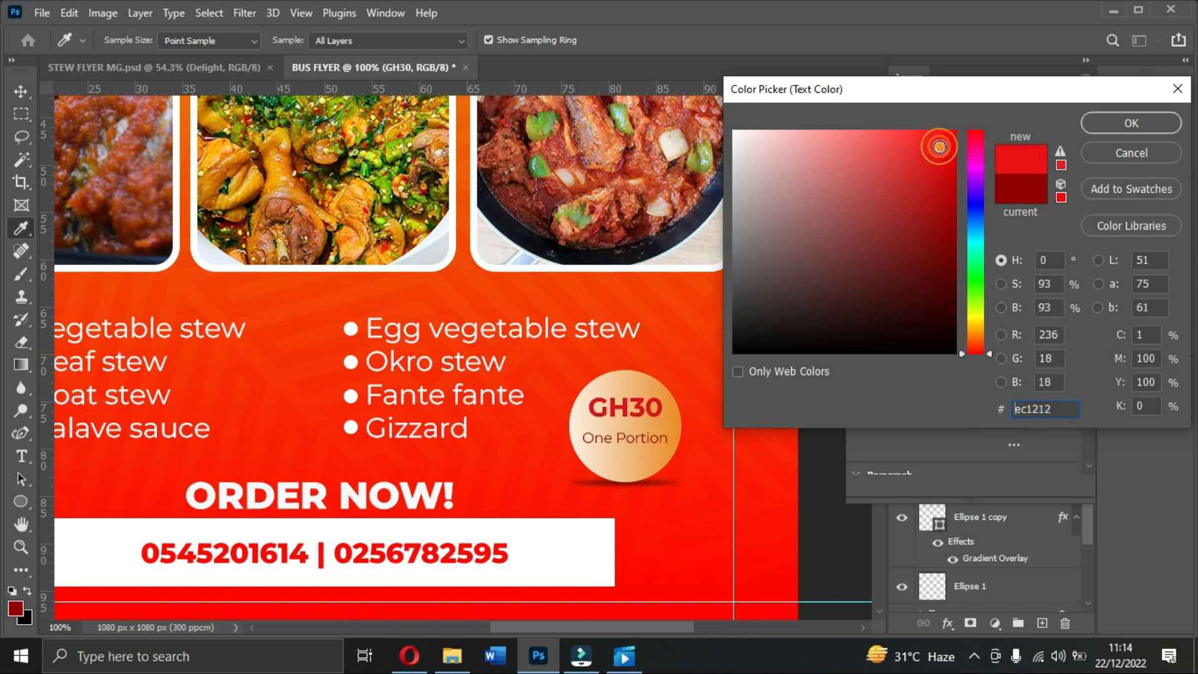
{"action": "left_click", "coordinate": [1086, 129]}
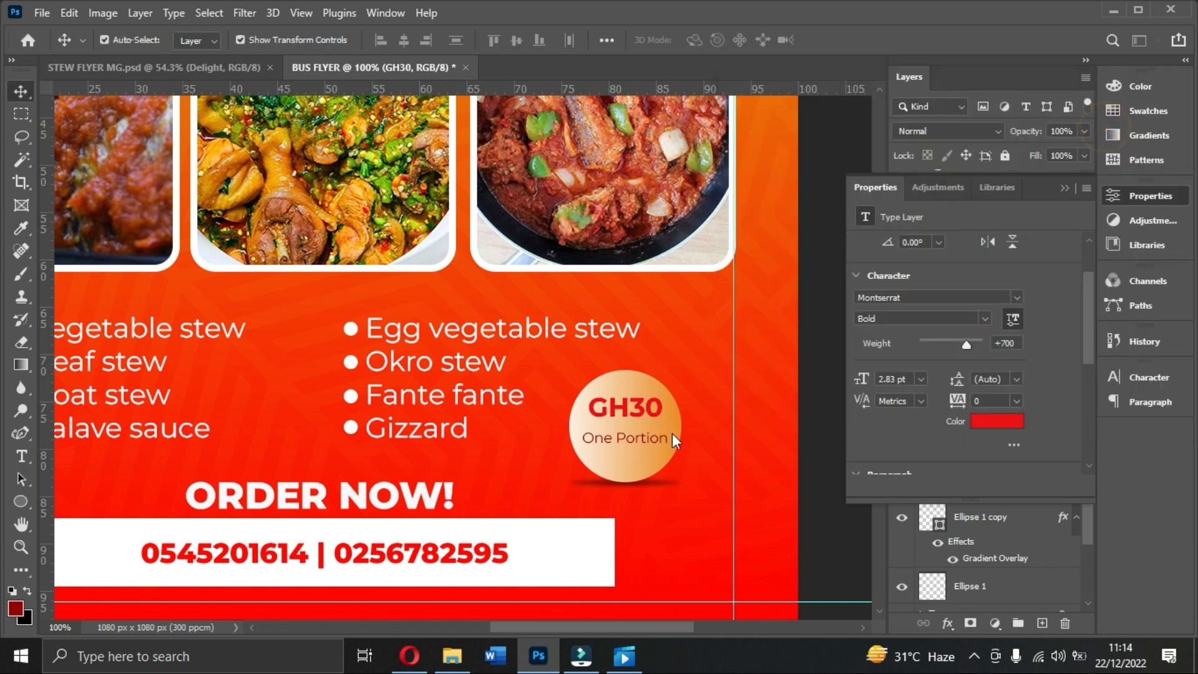
Step: Rotate GH30 slightly and move it a little lower in the badge
{"action": "key", "text": "ctrl+t"}
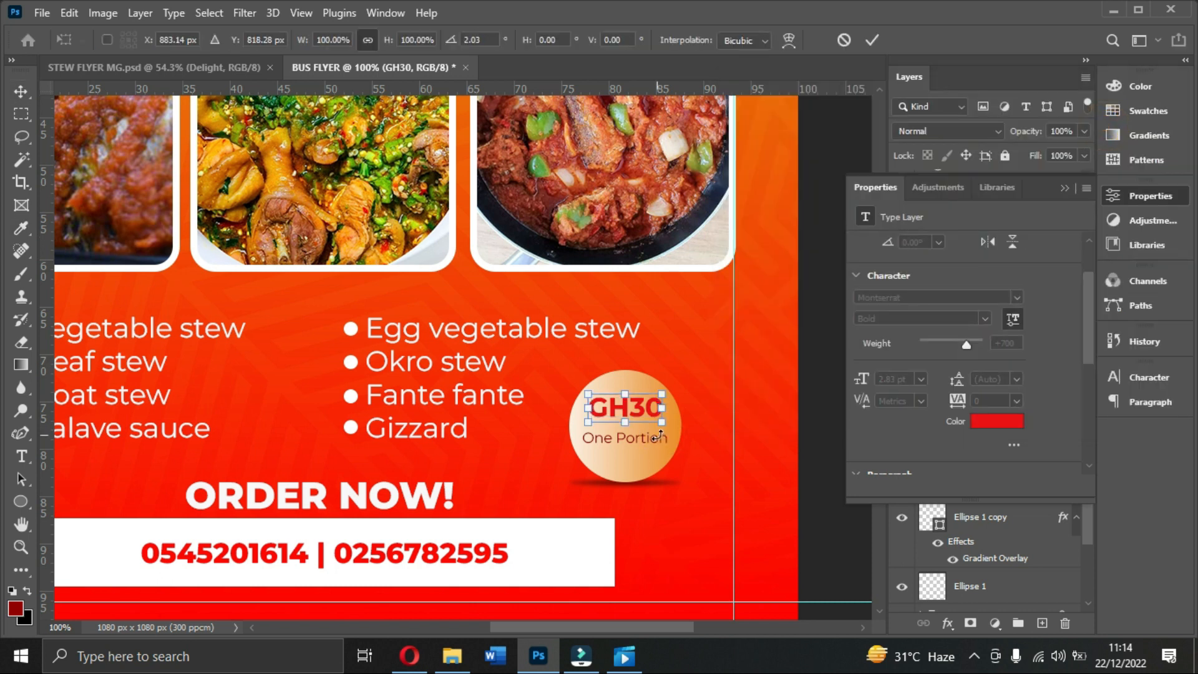
{"action": "left_click", "coordinate": [871, 40]}
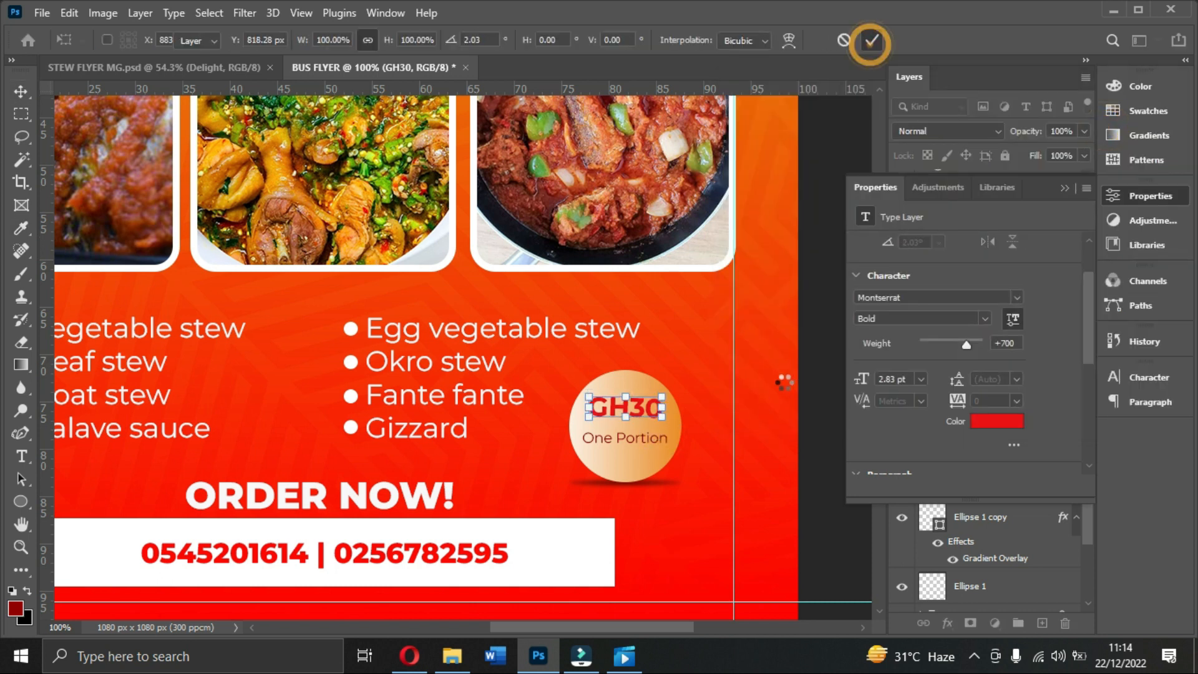
{"action": "left_click", "coordinate": [651, 449]}
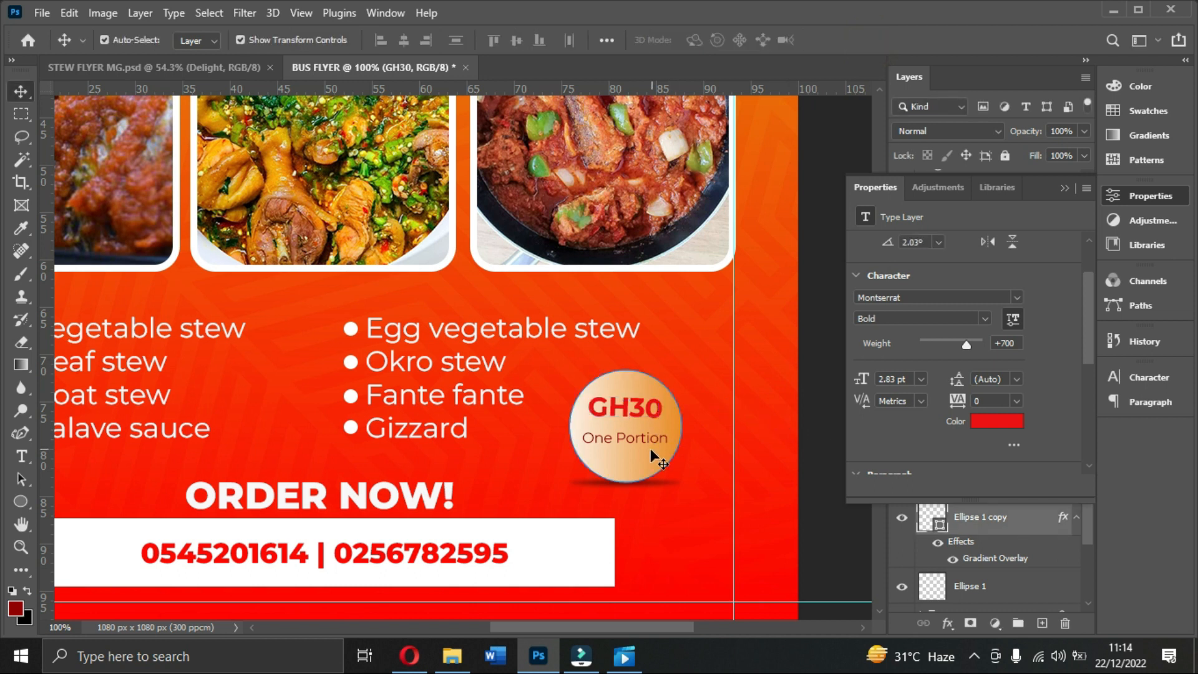
{"action": "left_click_drag", "start_coordinate": [631, 403], "coordinate": [633, 414]}
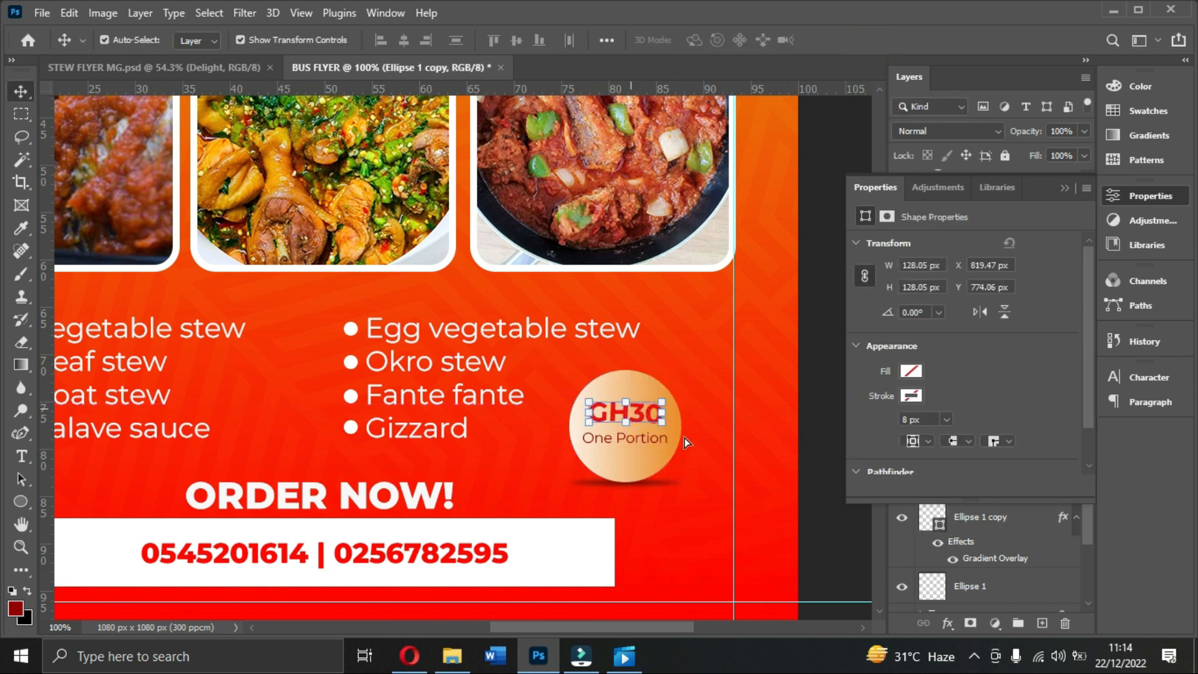
Step: Switch One Portion to Montserrat Regular and centre it under GH30
{"action": "left_click", "coordinate": [647, 441]}
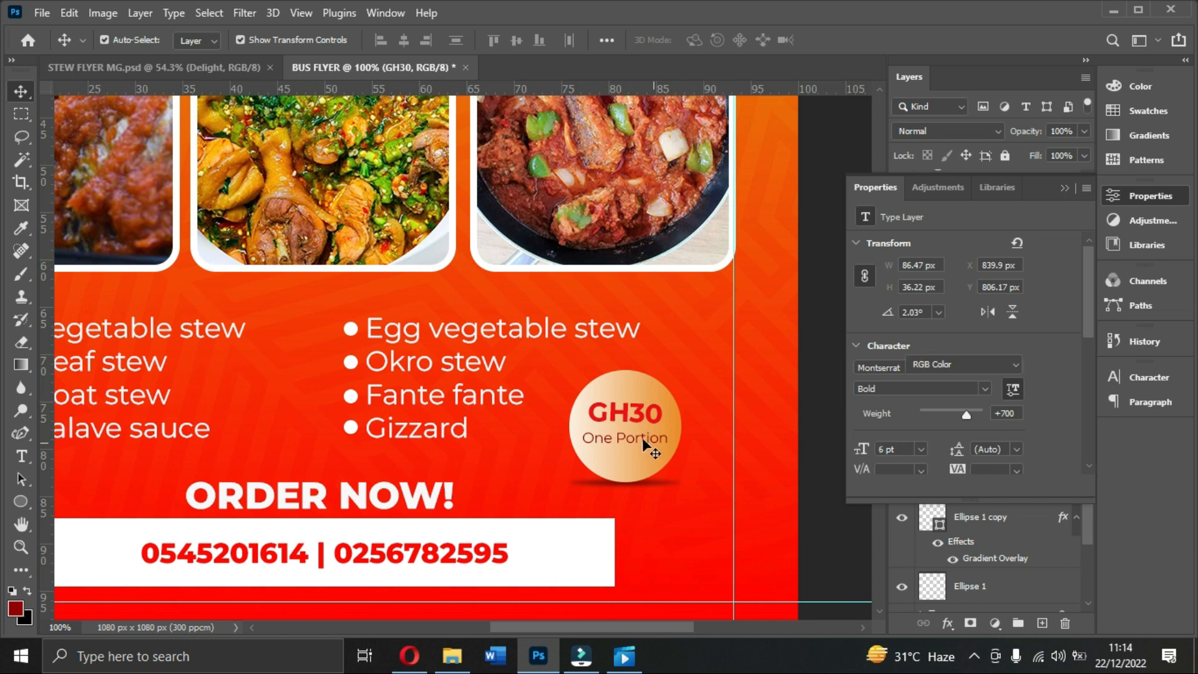
{"action": "left_click", "coordinate": [980, 388]}
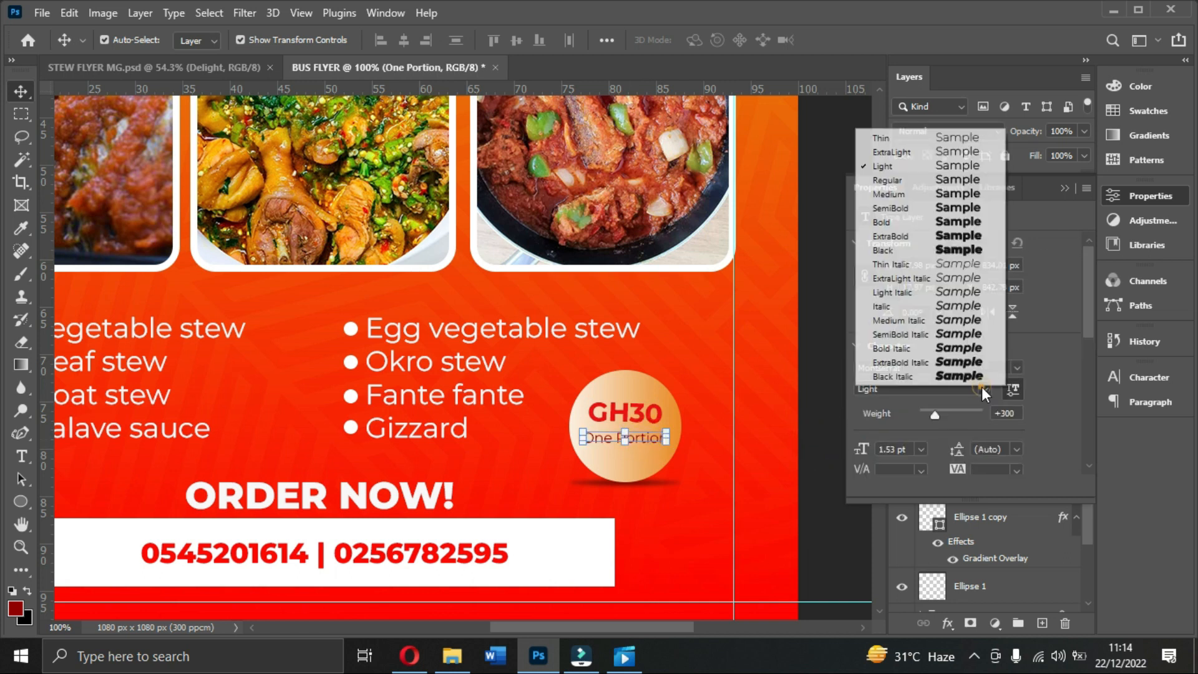
{"action": "left_click", "coordinate": [912, 183]}
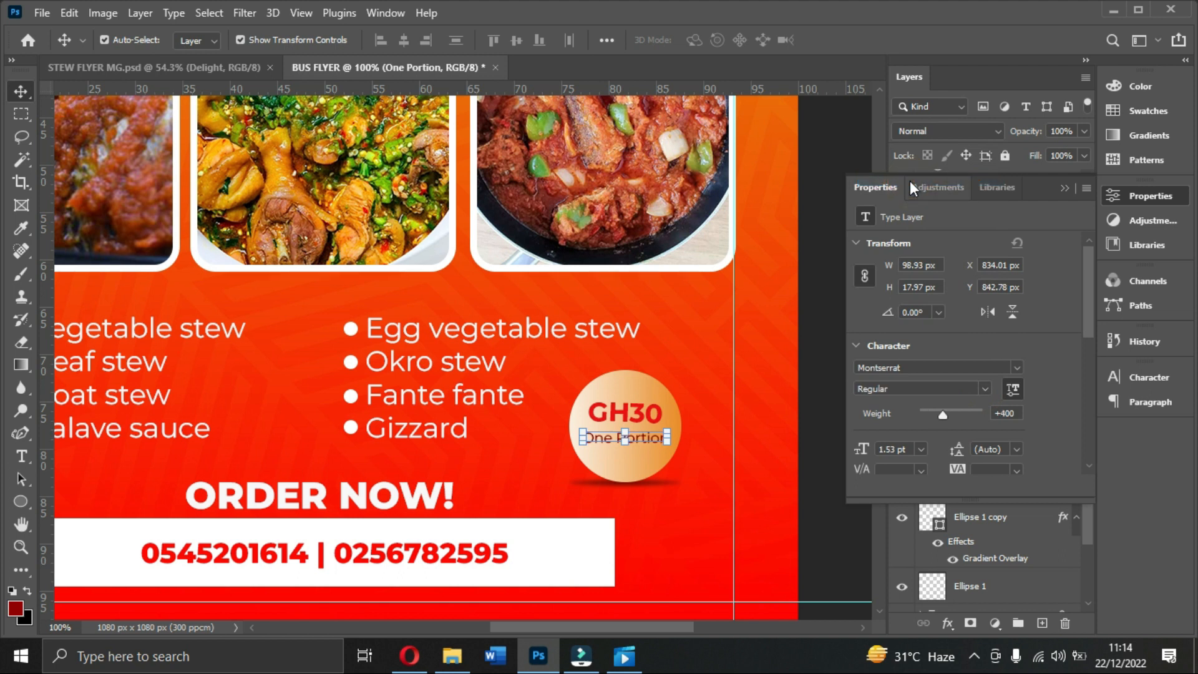
{"action": "left_click", "coordinate": [1065, 188]}
{"action": "left_click", "coordinate": [837, 321]}
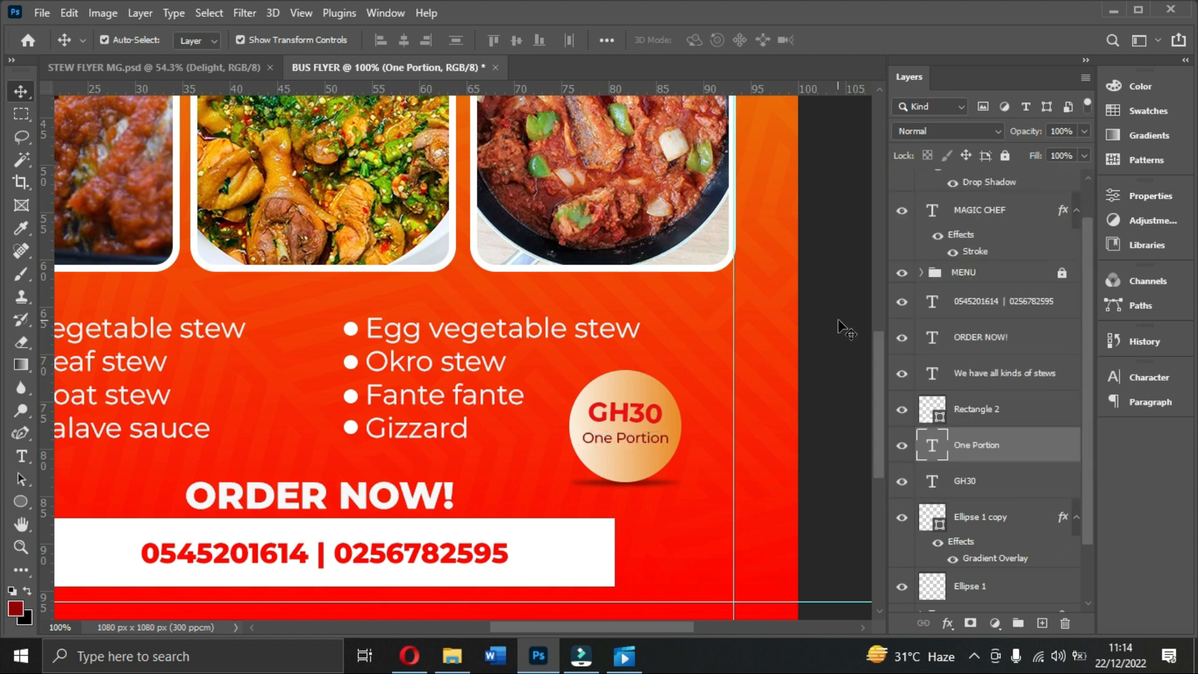
{"action": "left_click_drag", "start_coordinate": [624, 444], "coordinate": [626, 444]}
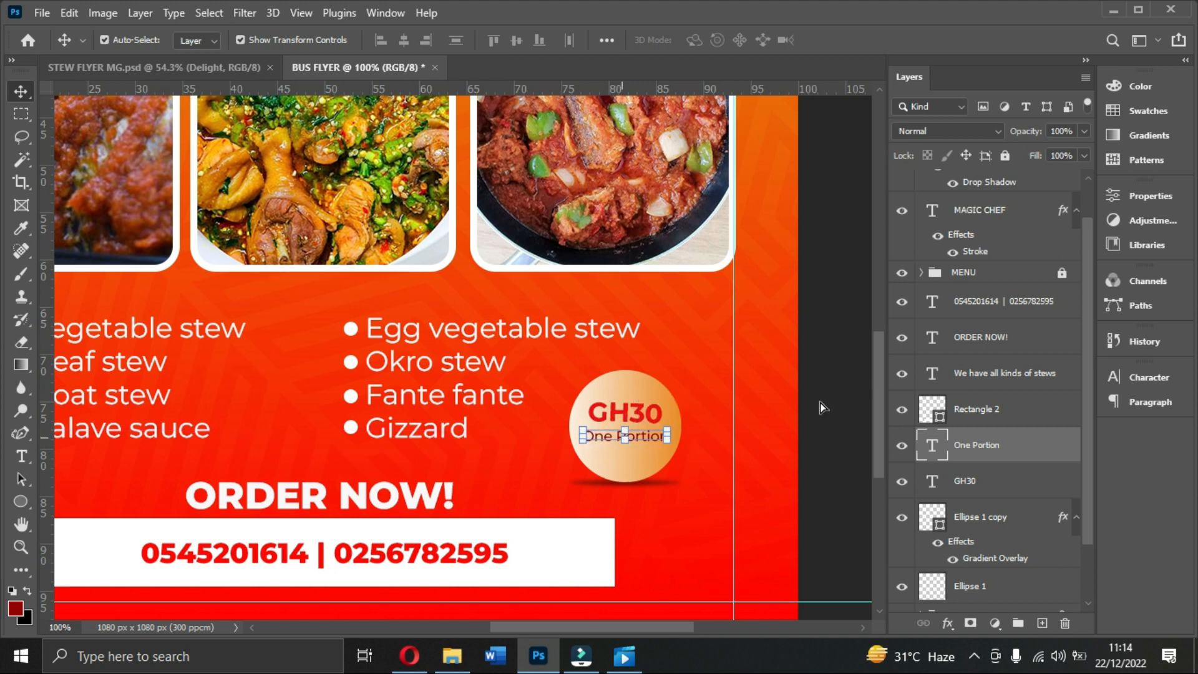
{"action": "left_click", "coordinate": [821, 420]}
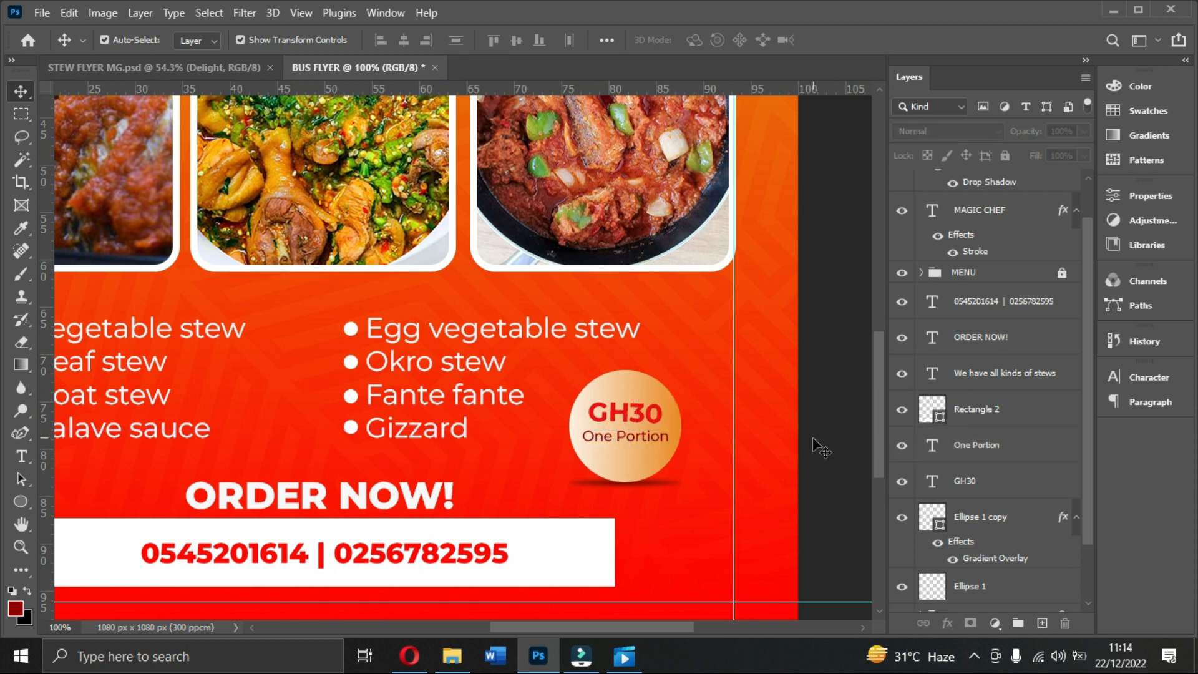
{"action": "scroll", "coordinate": [812, 447], "scroll_direction": "down", "scroll_amount": 2}
{"action": "scroll", "coordinate": [805, 448], "scroll_direction": "down", "scroll_amount": 1}
{"action": "scroll", "coordinate": [800, 447], "scroll_direction": "up", "scroll_amount": 1}
{"action": "scroll", "coordinate": [680, 442], "scroll_direction": "down", "scroll_amount": 3}
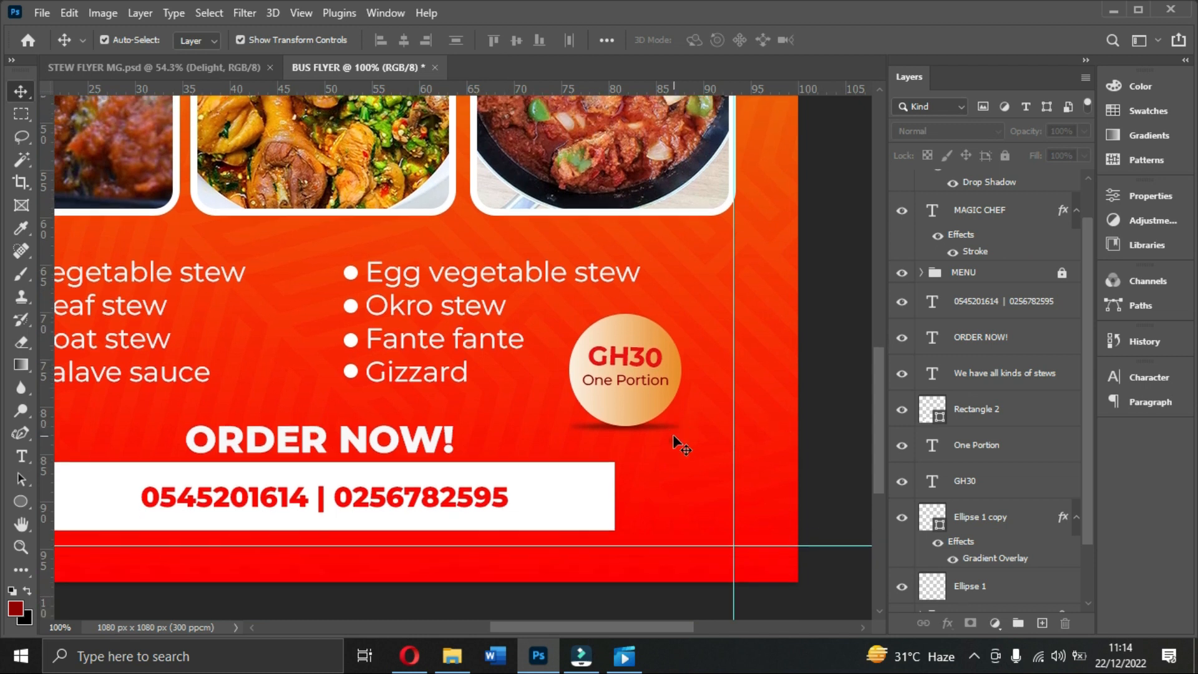
Step: Duplicate the white phone bar and nudge the original down beneath the copy
{"action": "left_click_drag", "start_coordinate": [623, 632], "coordinate": [573, 630]}
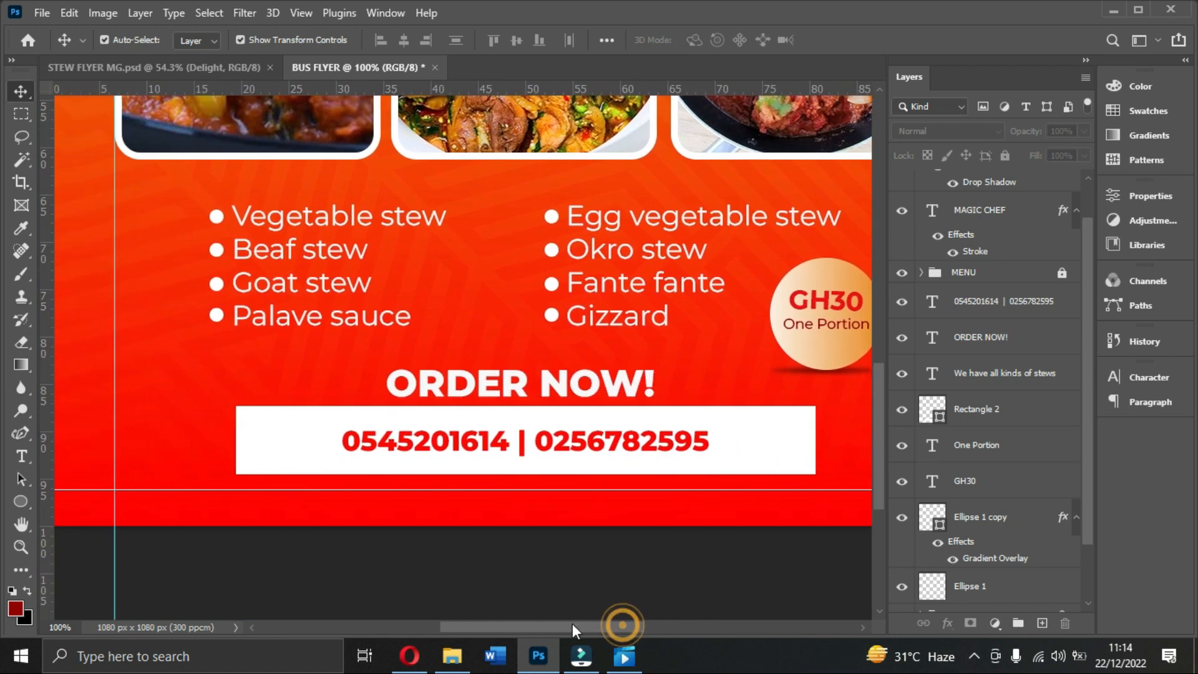
{"action": "left_click", "coordinate": [758, 423]}
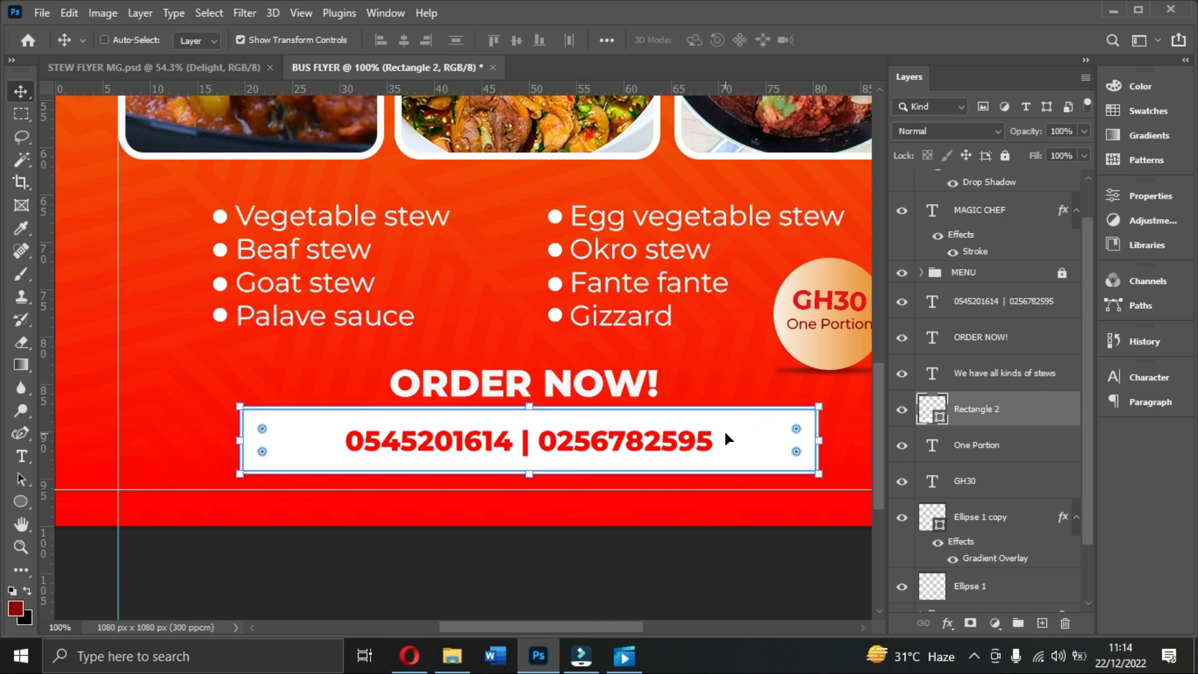
{"action": "key", "text": "ctrl+j"}
{"action": "left_click", "coordinate": [970, 448]}
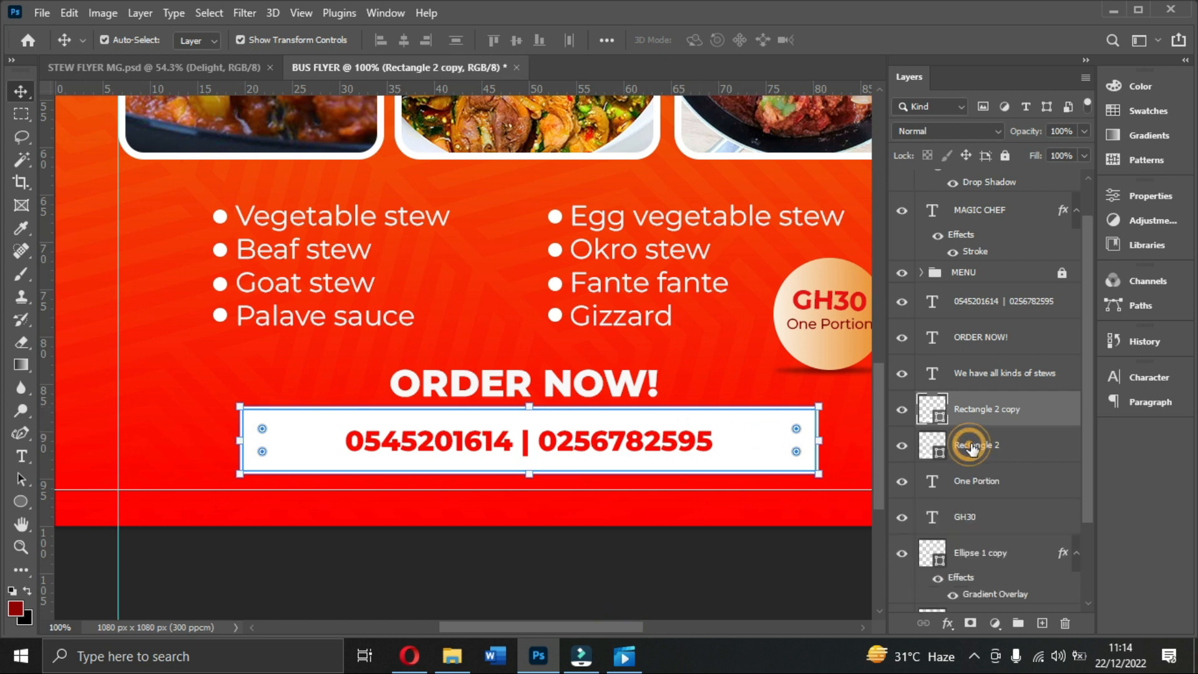
{"action": "key", "text": "Down"}
{"action": "key", "text": "Down"}
{"action": "key", "text": "Down"}
{"action": "key", "text": "Down"}
{"action": "key", "text": "Down"}
{"action": "key", "text": "Down"}
{"action": "key", "text": "Down"}
{"action": "key", "text": "Down"}
{"action": "key", "text": "Down"}
{"action": "key", "text": "Down"}
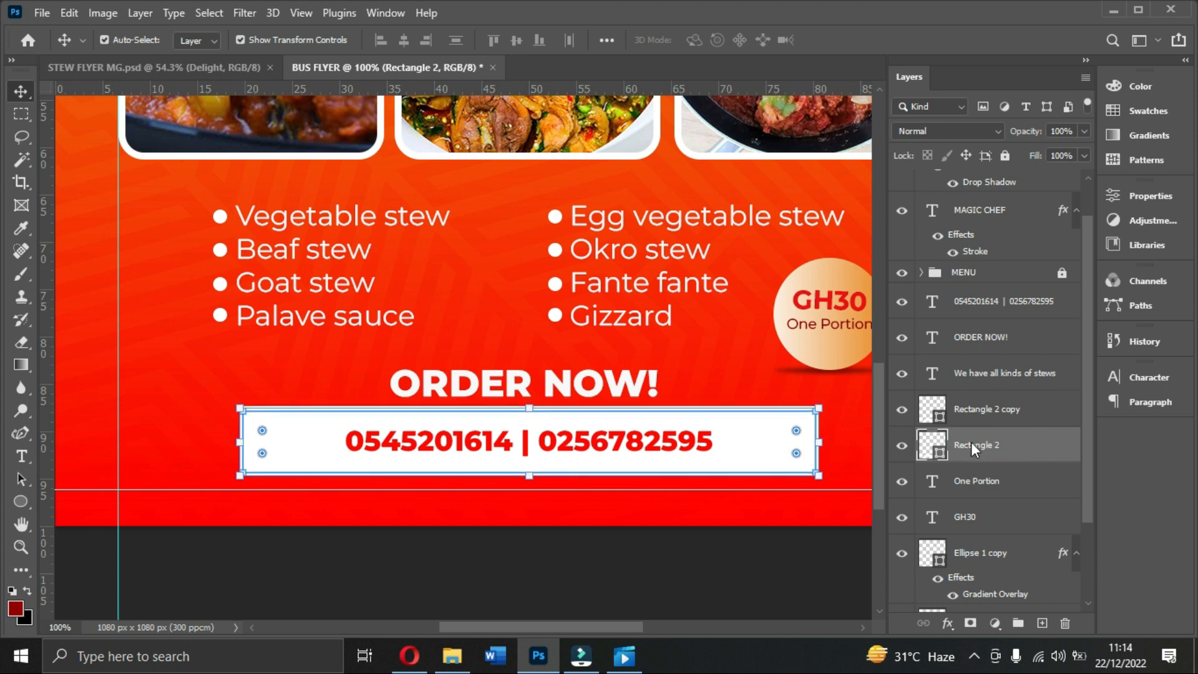
{"action": "key", "text": "Down"}
{"action": "key", "text": "Down"}
{"action": "key", "text": "Down"}
{"action": "key", "text": "Down"}
{"action": "key", "text": "Down"}
{"action": "key", "text": "Down"}
{"action": "key", "text": "Down"}
{"action": "key", "text": "Down"}
{"action": "key", "text": "Down"}
{"action": "key", "text": "Down"}
{"action": "key", "text": "Down"}
{"action": "key", "text": "Down"}
{"action": "key", "text": "Down"}
{"action": "key", "text": "Down"}
{"action": "key", "text": "Down"}
{"action": "key", "text": "Down"}
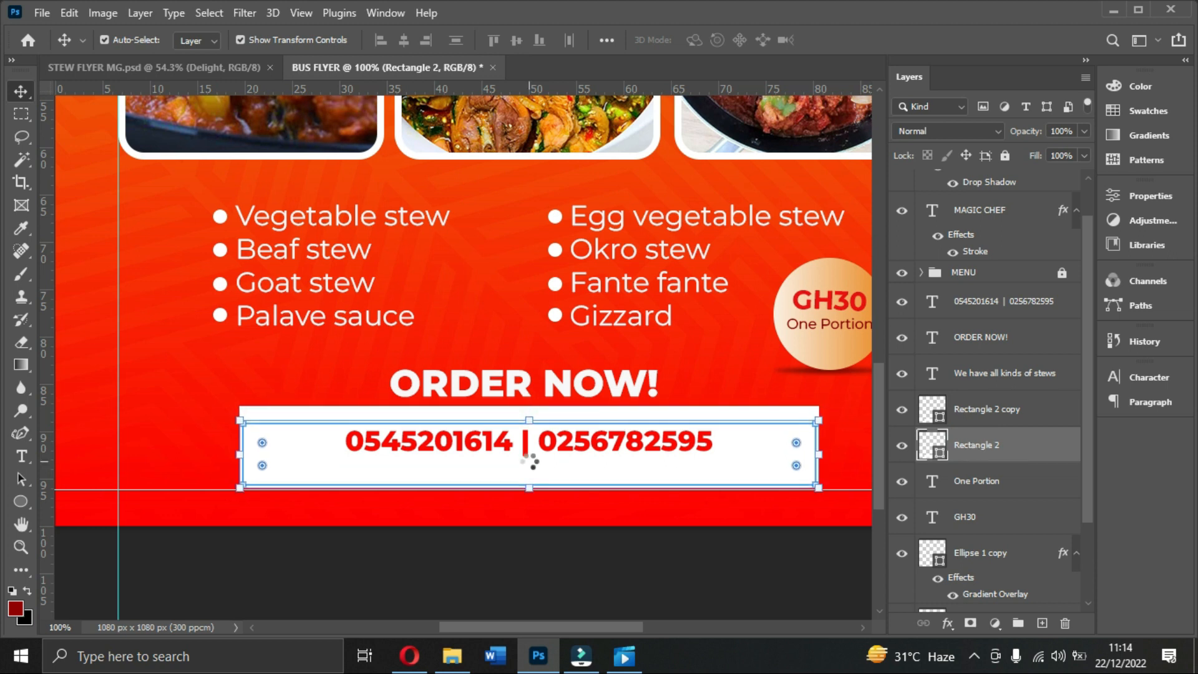
{"action": "key", "text": "Down"}
{"action": "key", "text": "Down"}
{"action": "key", "text": "Down"}
{"action": "key", "text": "Down"}
{"action": "key", "text": "Down"}
{"action": "key", "text": "Down"}
{"action": "key", "text": "Down"}
{"action": "key", "text": "Down"}
{"action": "key", "text": "Down"}
{"action": "key", "text": "Down"}
{"action": "key", "text": "Down"}
{"action": "key", "text": "Down"}
{"action": "key", "text": "Down"}
{"action": "key", "text": "Down"}
{"action": "key", "text": "Down"}
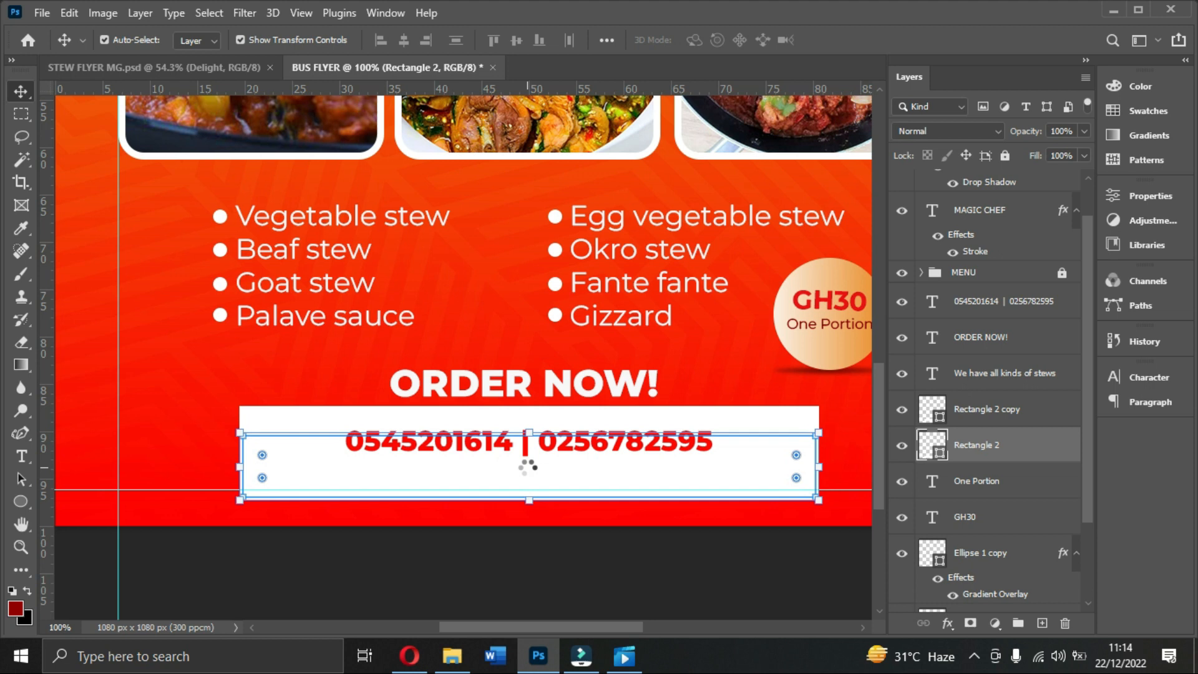
{"action": "key", "text": "Down"}
{"action": "key", "text": "Down"}
{"action": "key", "text": "Down"}
{"action": "key", "text": "Down"}
{"action": "key", "text": "Down"}
{"action": "key", "text": "Down"}
{"action": "key", "text": "Down"}
{"action": "key", "text": "Down"}
{"action": "key", "text": "Down"}
{"action": "key", "text": "Down"}
{"action": "key", "text": "Down"}
{"action": "key", "text": "Down"}
{"action": "key", "text": "Down"}
{"action": "key", "text": "Down"}
{"action": "key", "text": "Down"}
{"action": "key", "text": "Down"}
{"action": "key", "text": "Down"}
{"action": "key", "text": "Down"}
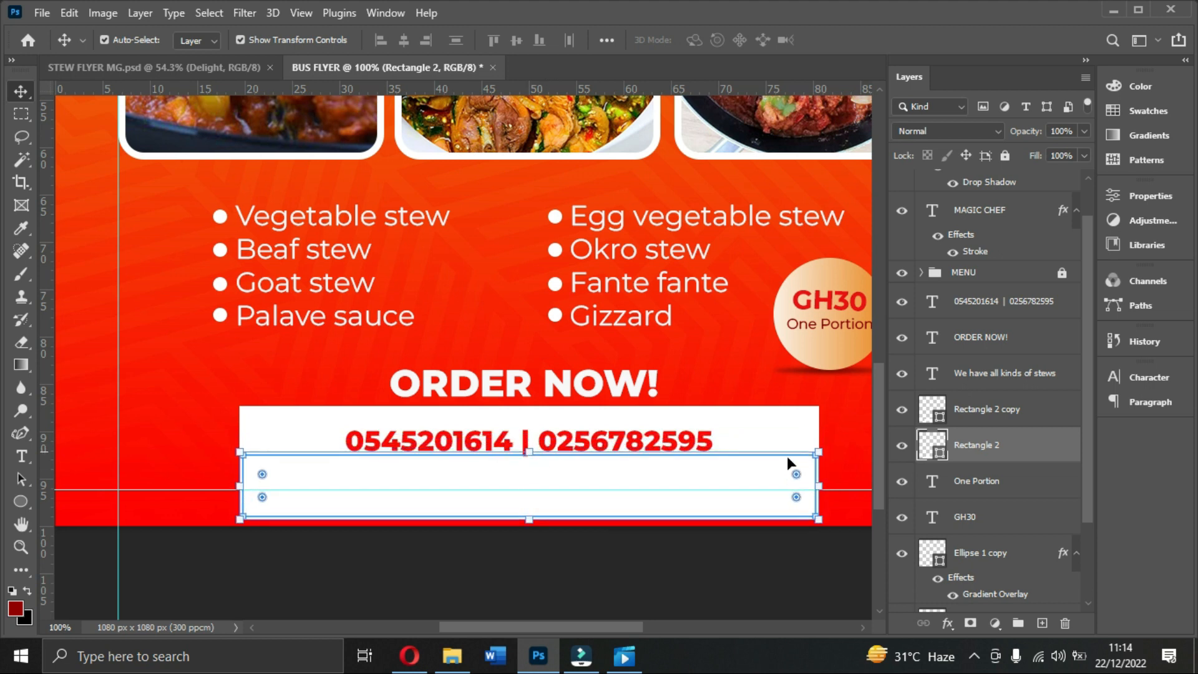
Step: Add a Gradient Overlay to the lower bar using the Foreground to Transparent preset
{"action": "left_click", "coordinate": [995, 624]}
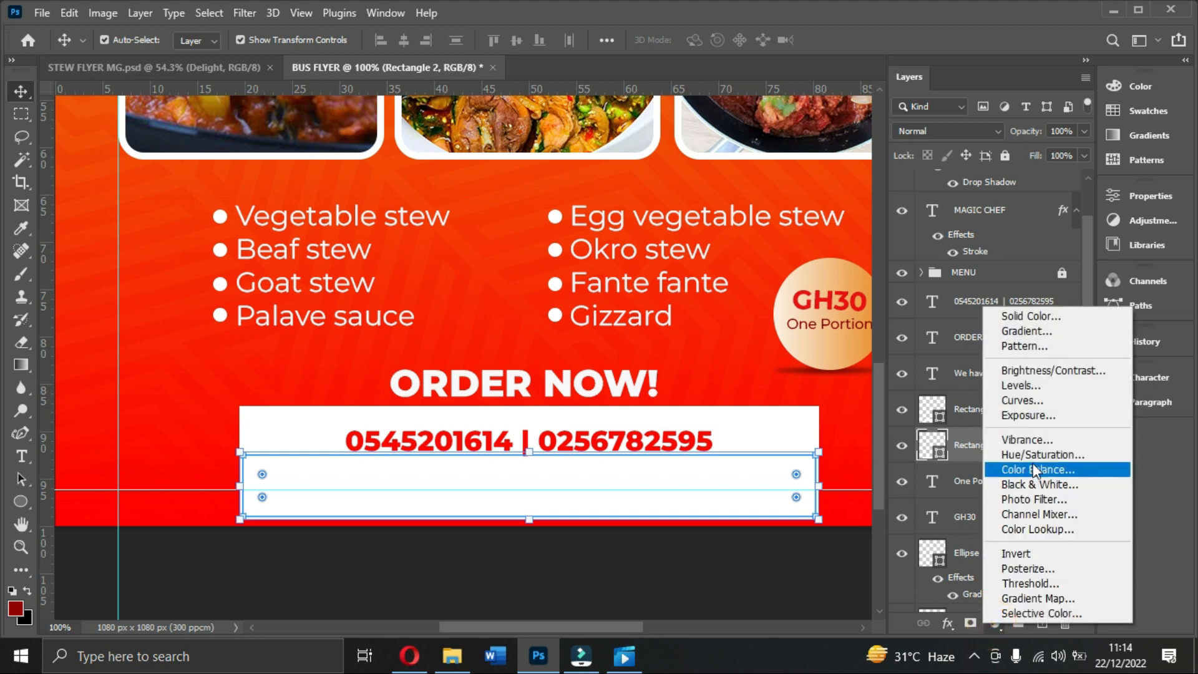
{"action": "left_click", "coordinate": [949, 623]}
{"action": "left_click", "coordinate": [950, 624]}
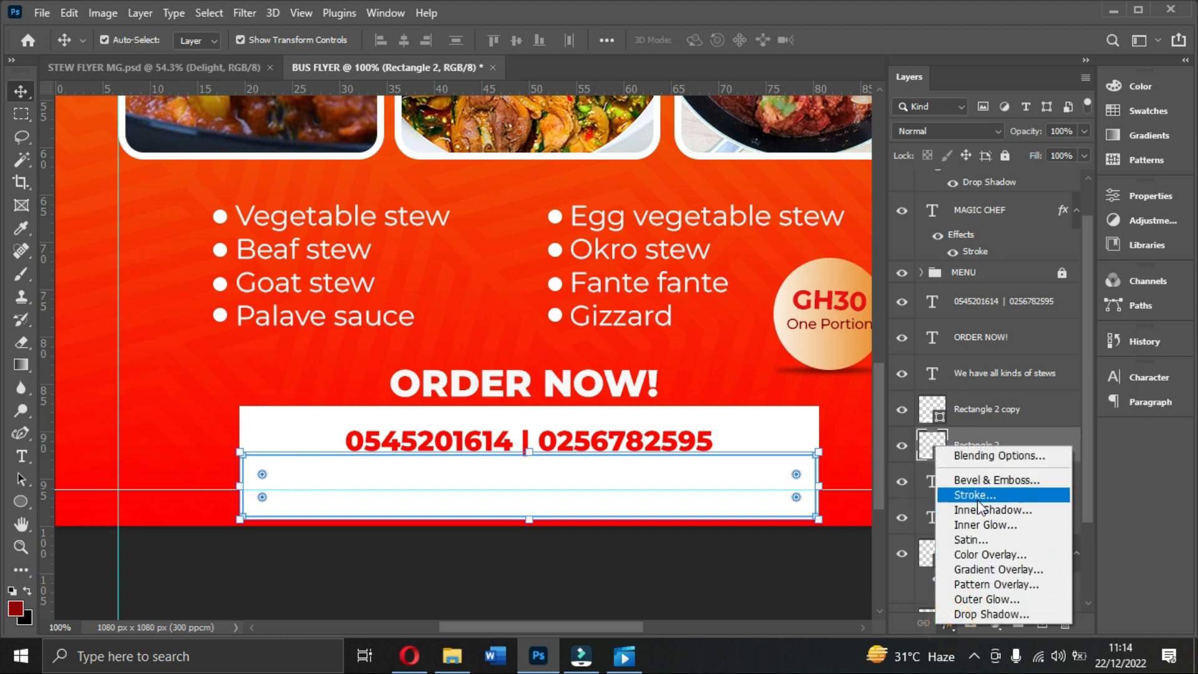
{"action": "left_click", "coordinate": [983, 568]}
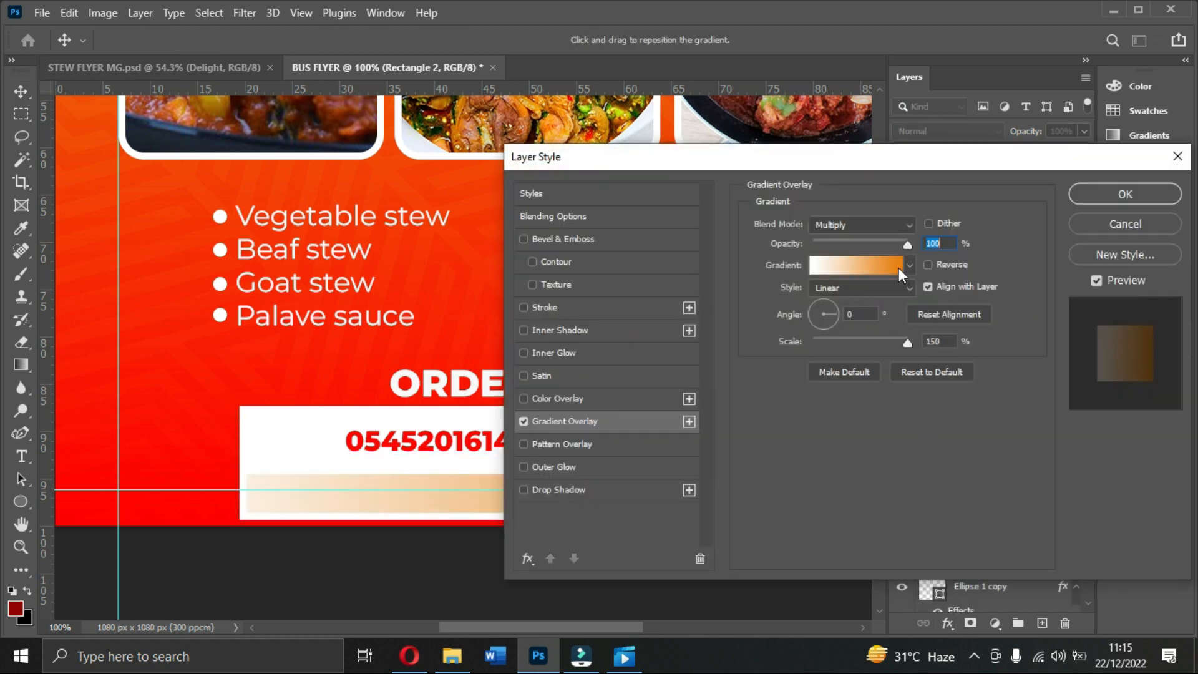
{"action": "left_click_drag", "start_coordinate": [819, 163], "coordinate": [914, 156]}
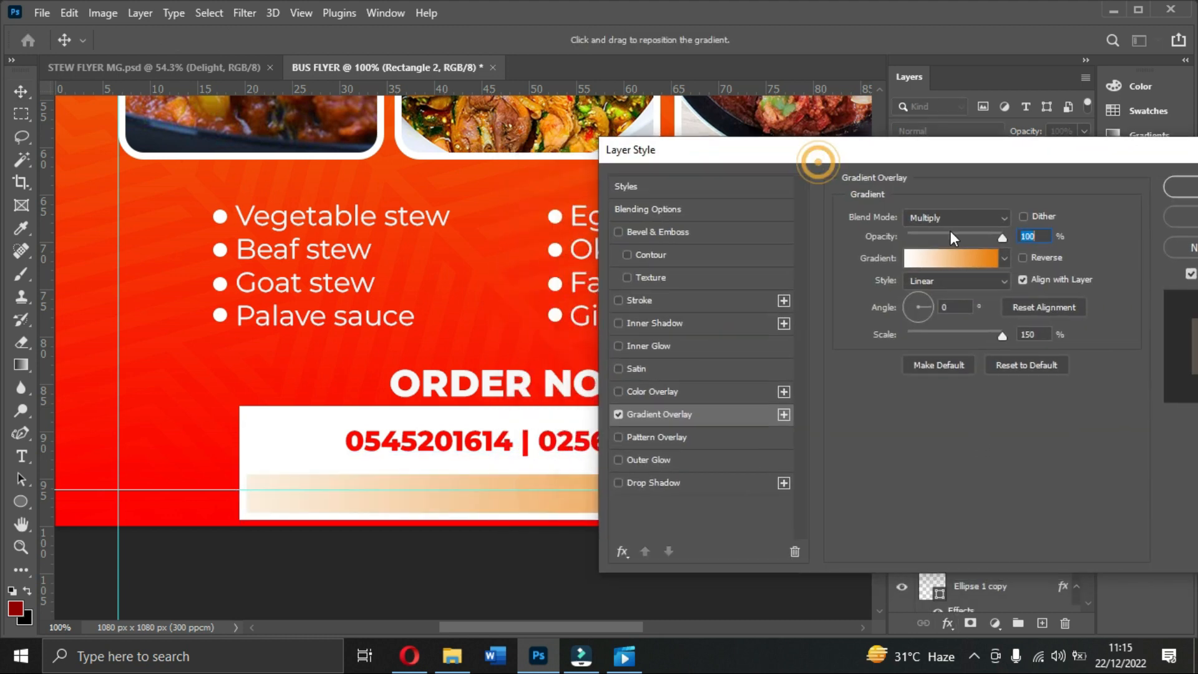
{"action": "left_click", "coordinate": [945, 256]}
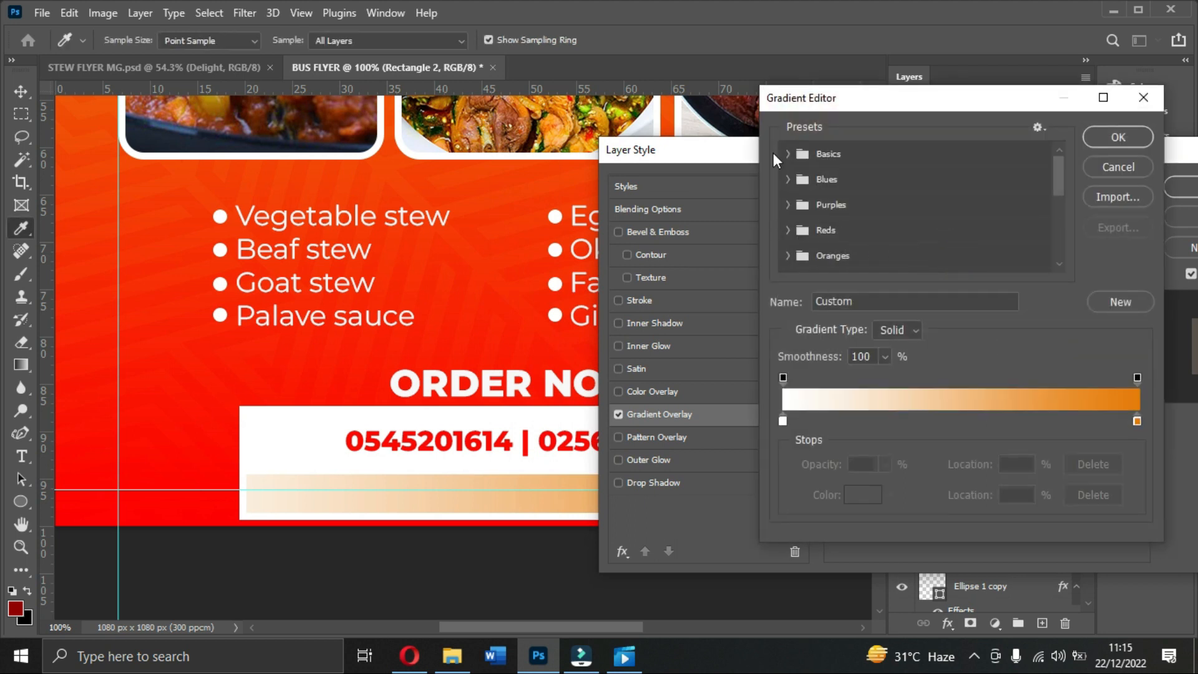
{"action": "left_click", "coordinate": [786, 153]}
{"action": "left_click", "coordinate": [839, 186]}
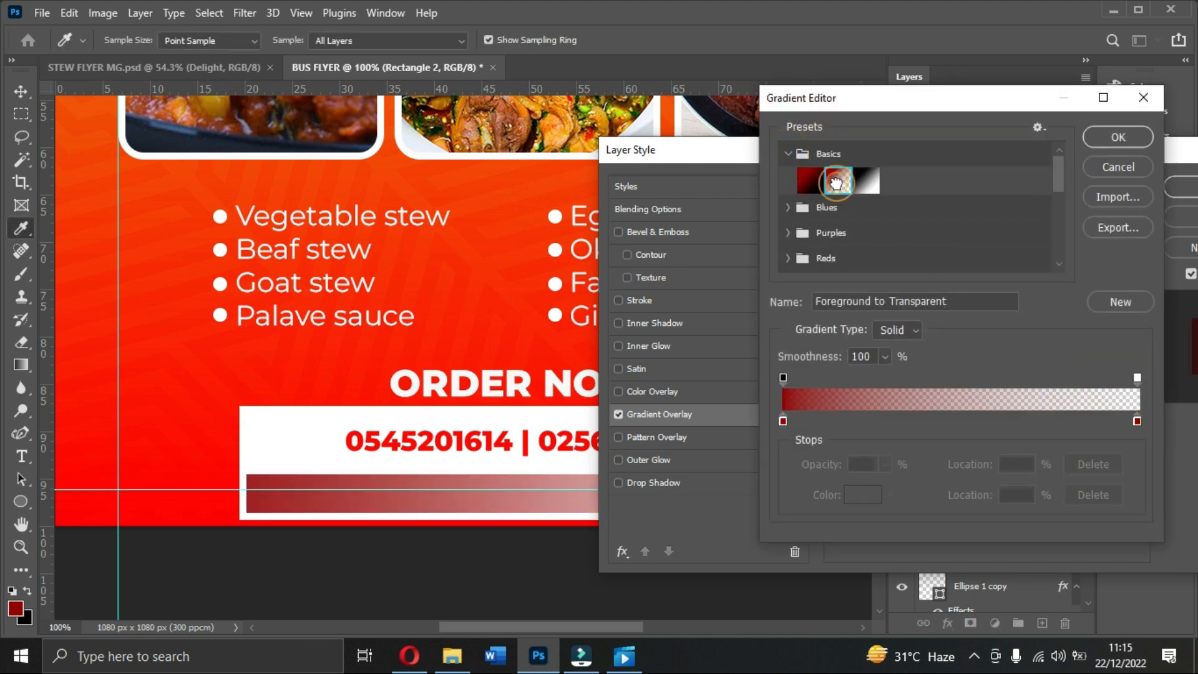
Step: Set the gradient's left stop to black and its right stop to white ffffff
{"action": "double_click", "coordinate": [784, 421]}
{"action": "left_click", "coordinate": [855, 244]}
{"action": "left_click_drag", "start_coordinate": [854, 245], "coordinate": [887, 365]}
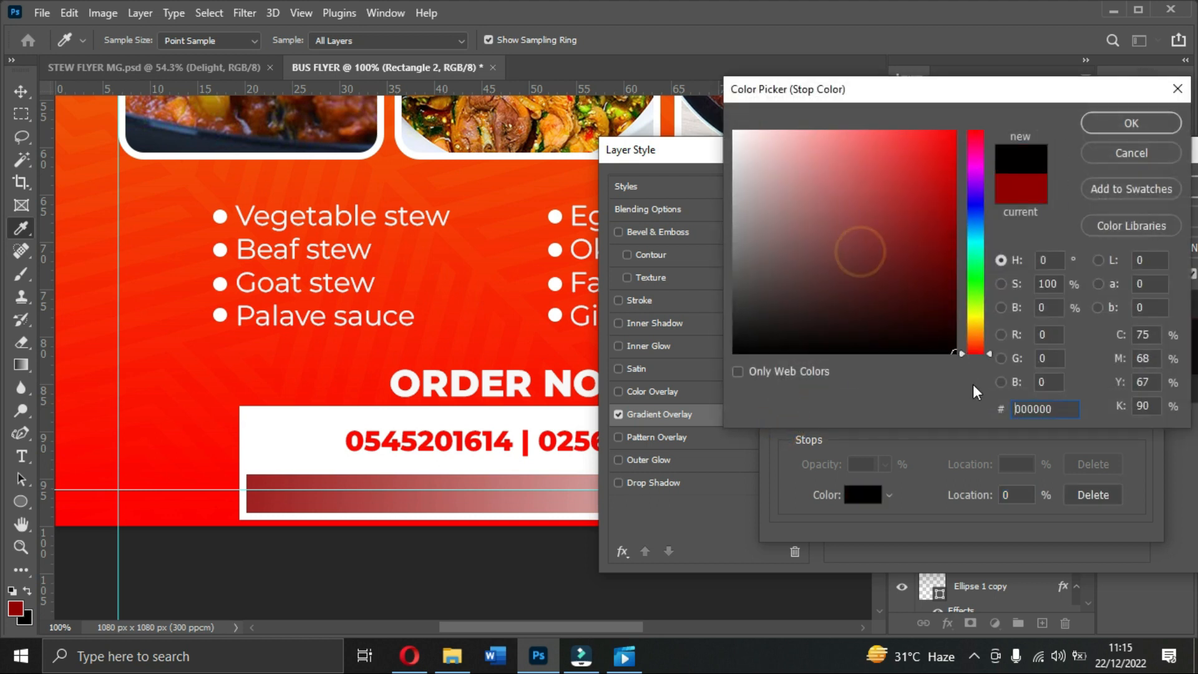
{"action": "left_click", "coordinate": [1099, 129]}
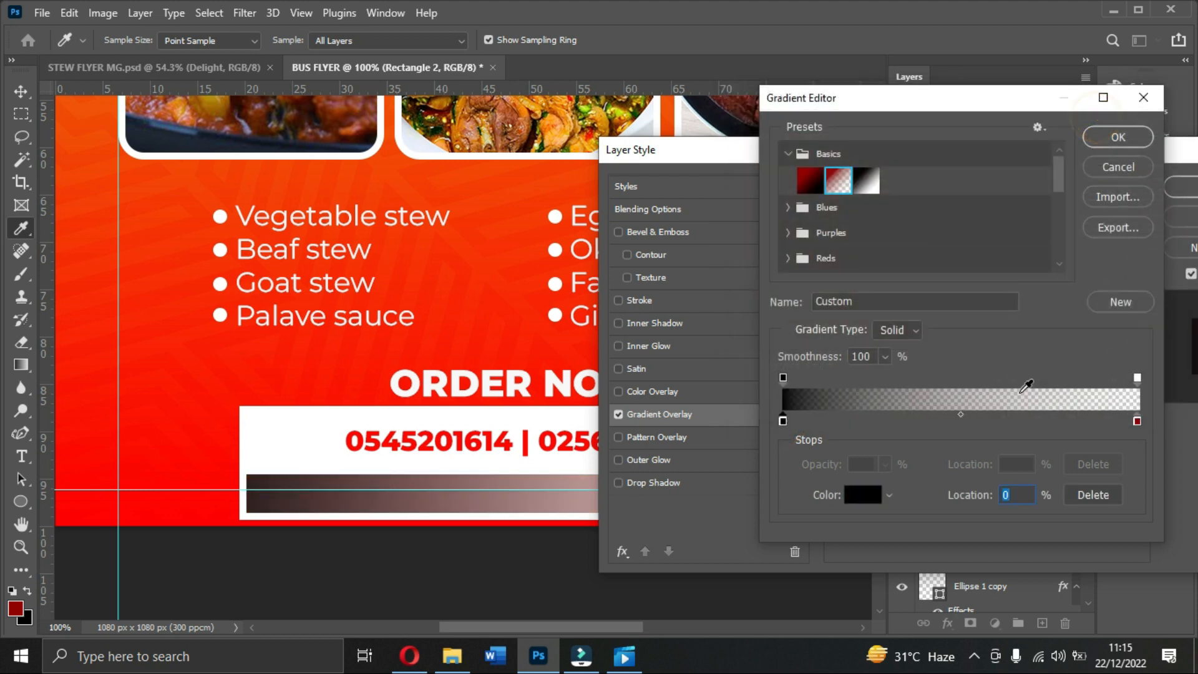
{"action": "double_click", "coordinate": [1137, 422]}
{"action": "type", "text": "ffffff"}
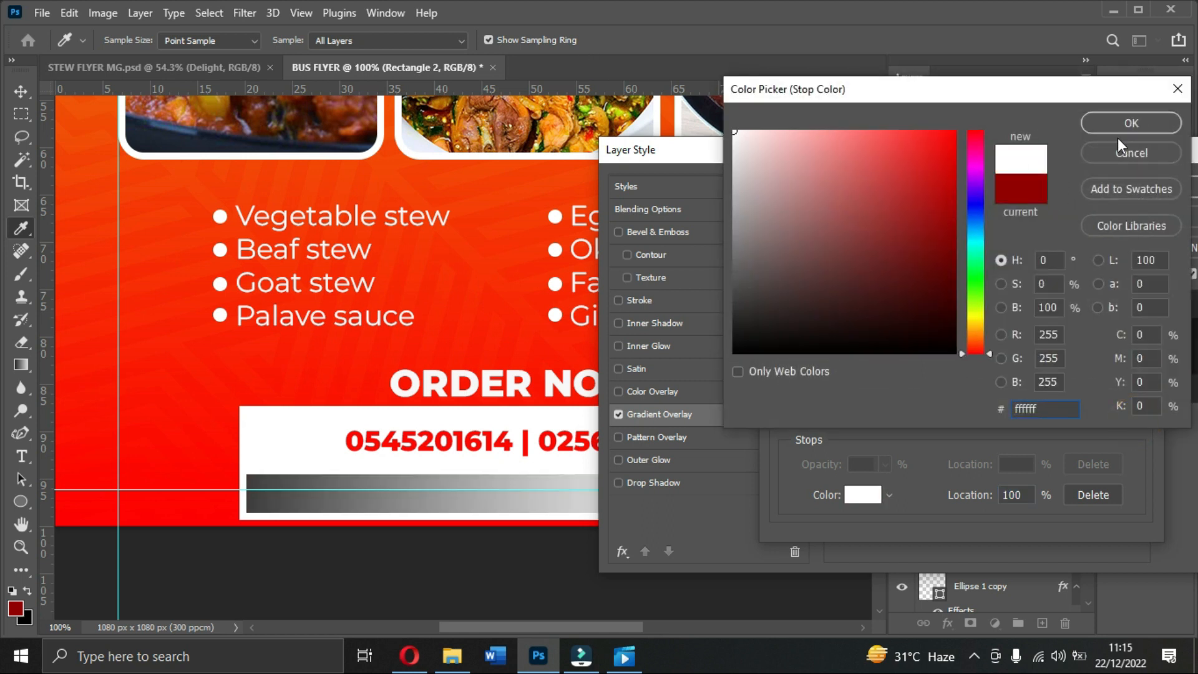
{"action": "left_click", "coordinate": [1126, 123]}
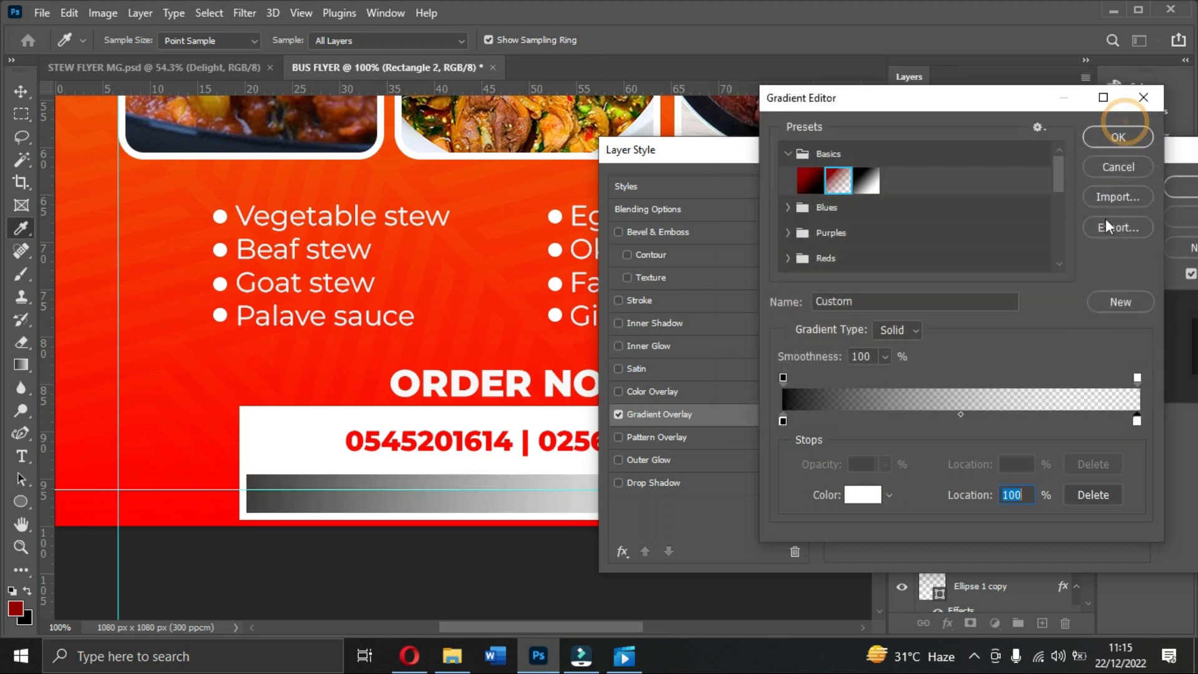
{"action": "left_click", "coordinate": [1118, 136]}
Step: Make the gradient Reflected, reversed, at 137% scale, and apply the overlay
{"action": "left_click", "coordinate": [934, 281]}
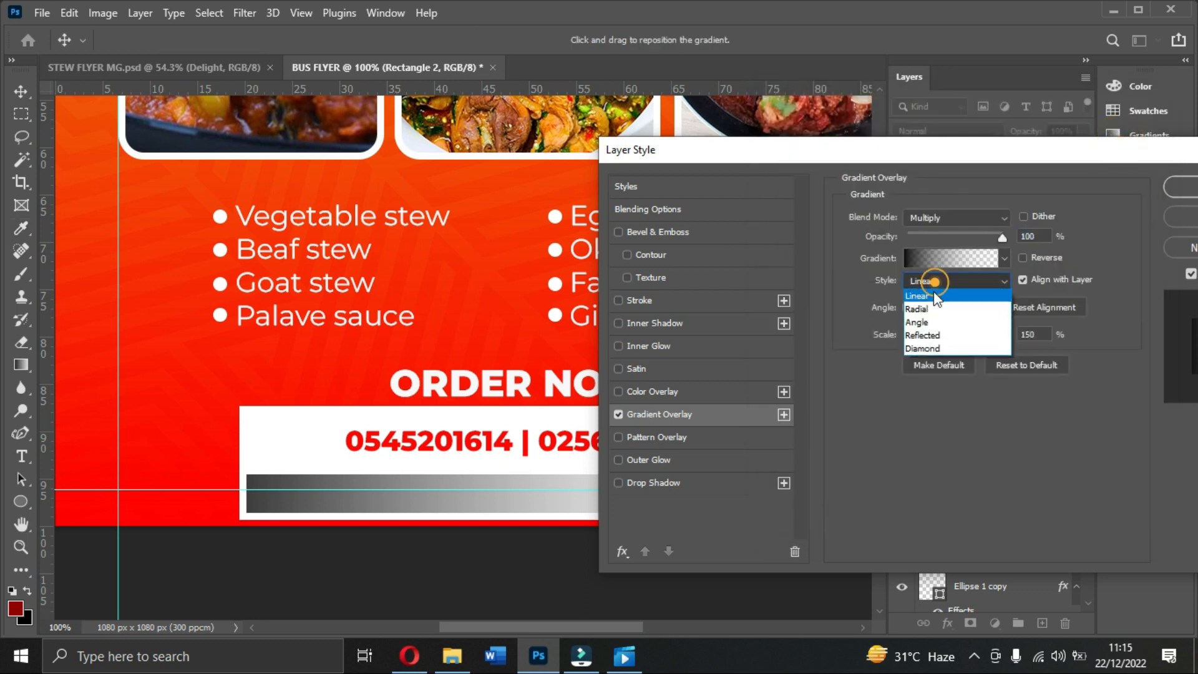
{"action": "left_click", "coordinate": [933, 338]}
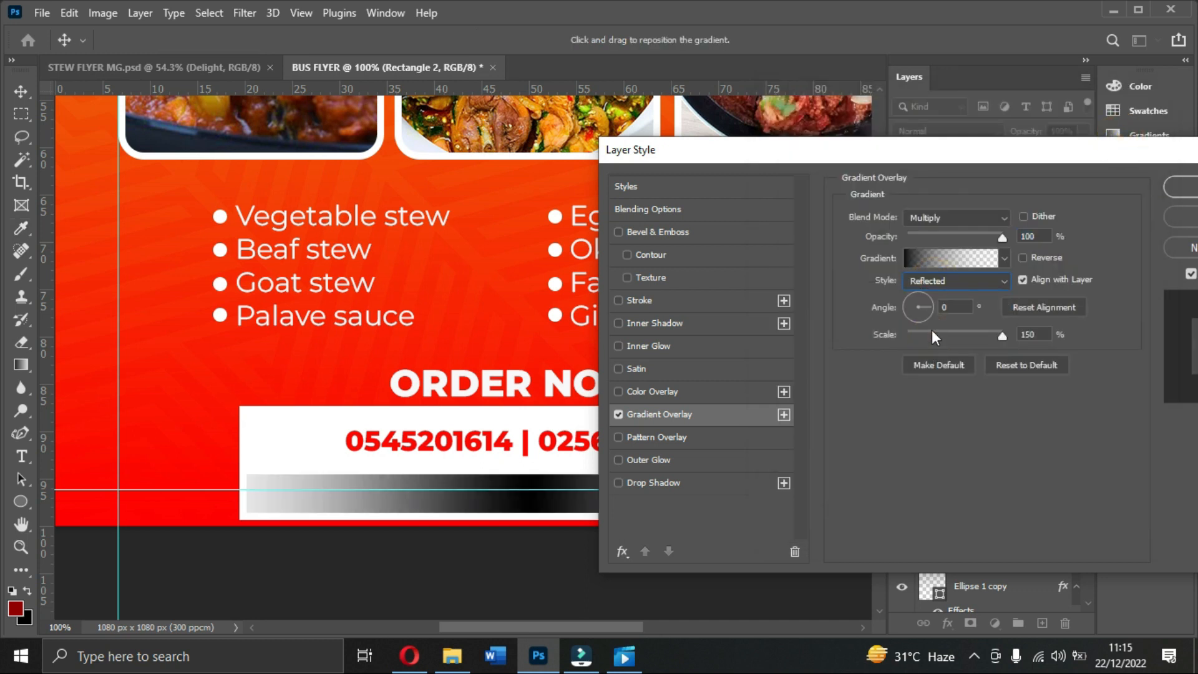
{"action": "left_click", "coordinate": [1024, 259]}
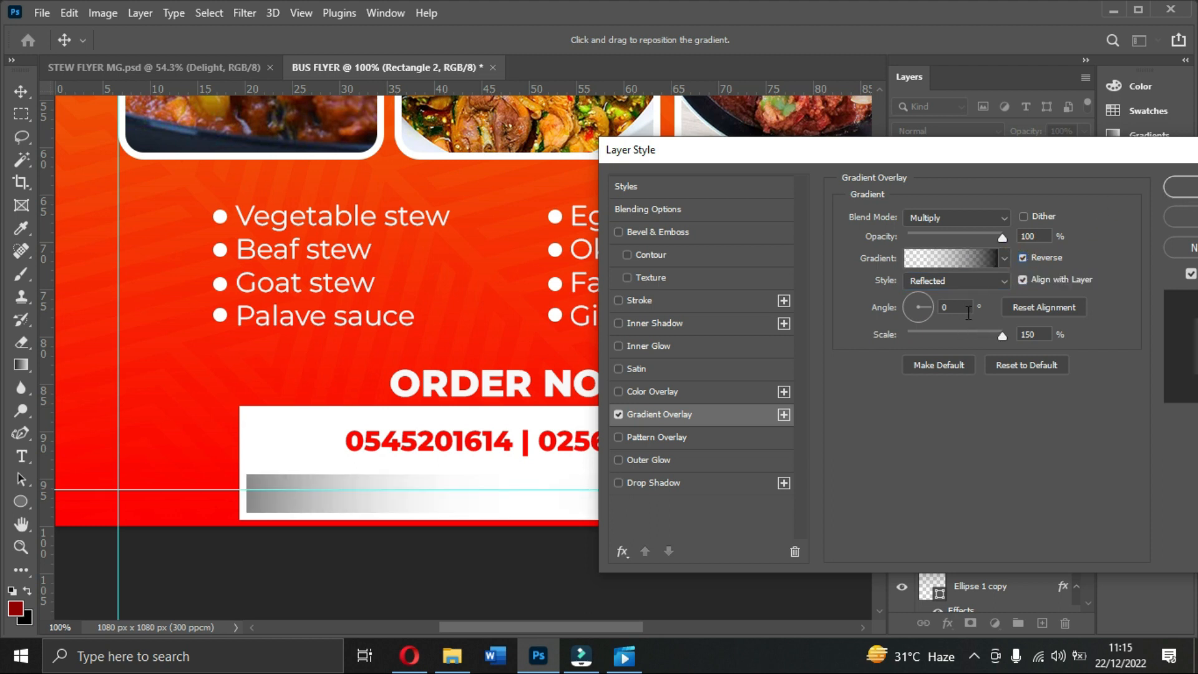
{"action": "left_click_drag", "start_coordinate": [1002, 337], "coordinate": [1033, 340]}
{"action": "left_click", "coordinate": [1179, 193]}
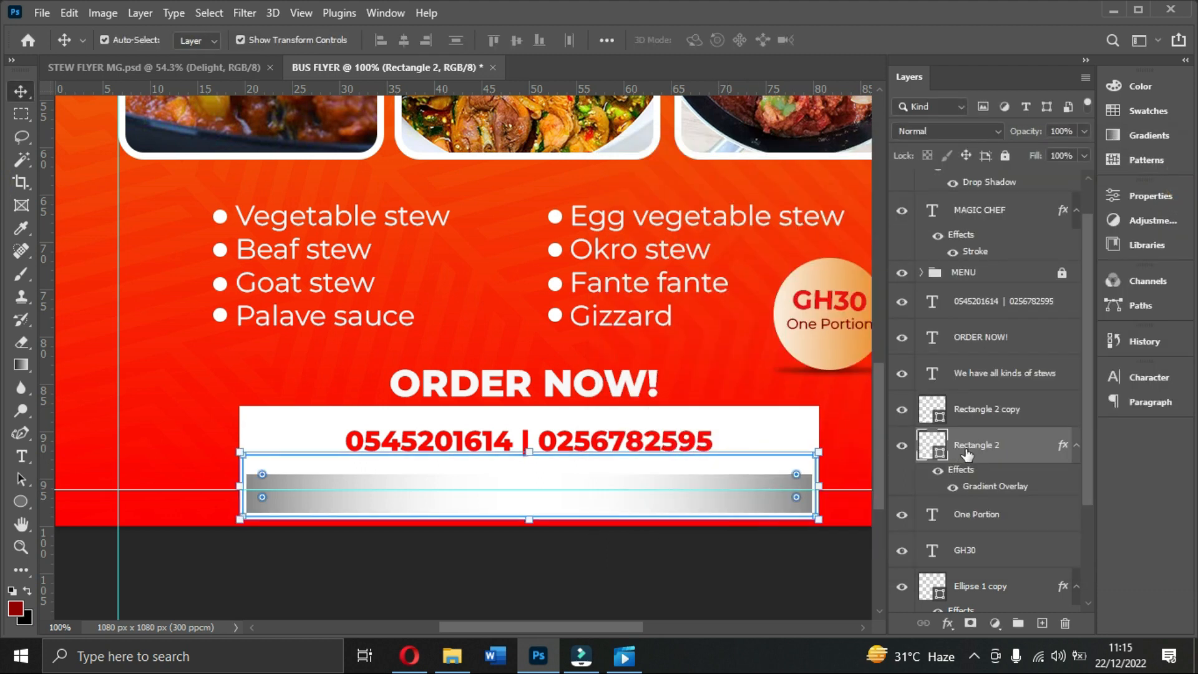
Step: Nudge the gradient strip lower and warp its bottom edge into an upward curve
{"action": "key", "text": "Down"}
{"action": "key", "text": "Down"}
{"action": "key", "text": "Down"}
{"action": "key", "text": "Down"}
{"action": "key", "text": "Down"}
{"action": "key", "text": "Down"}
{"action": "key", "text": "Down"}
{"action": "key", "text": "Down"}
{"action": "key", "text": "Down"}
{"action": "key", "text": "Down"}
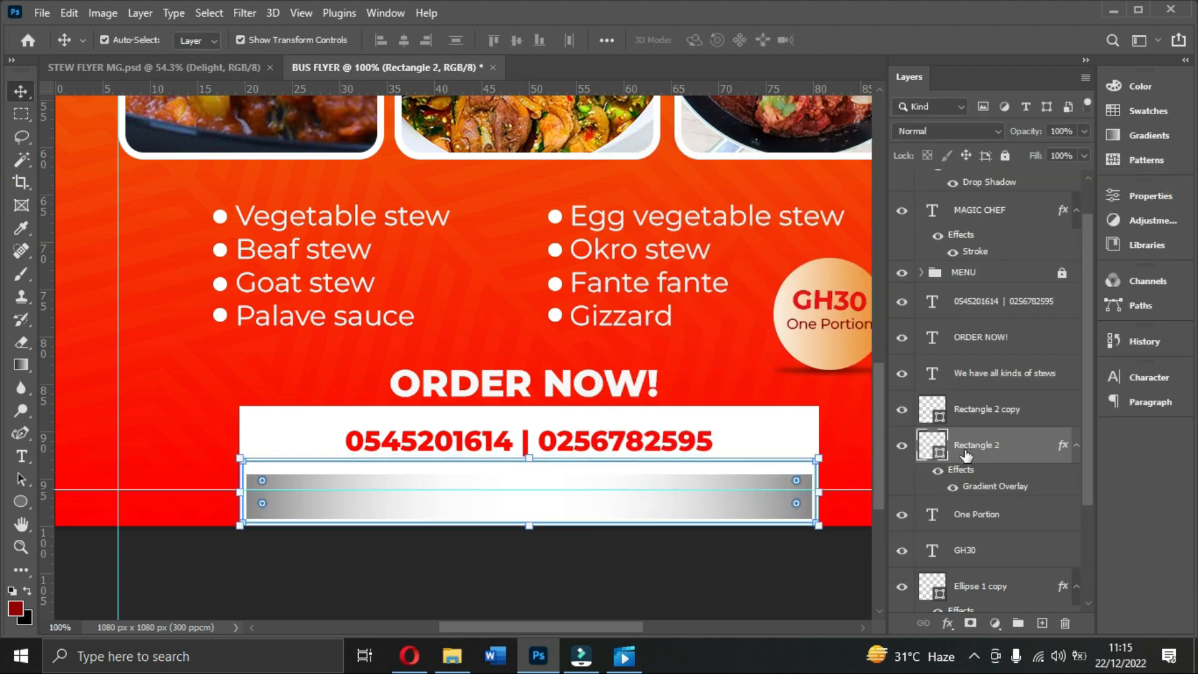
{"action": "key", "text": "Down"}
{"action": "key", "text": "Down"}
{"action": "key", "text": "Down"}
{"action": "key", "text": "Down"}
{"action": "key", "text": "Down"}
{"action": "key", "text": "Down"}
{"action": "key", "text": "Down"}
{"action": "key", "text": "Down"}
{"action": "key", "text": "Down"}
{"action": "key", "text": "Down"}
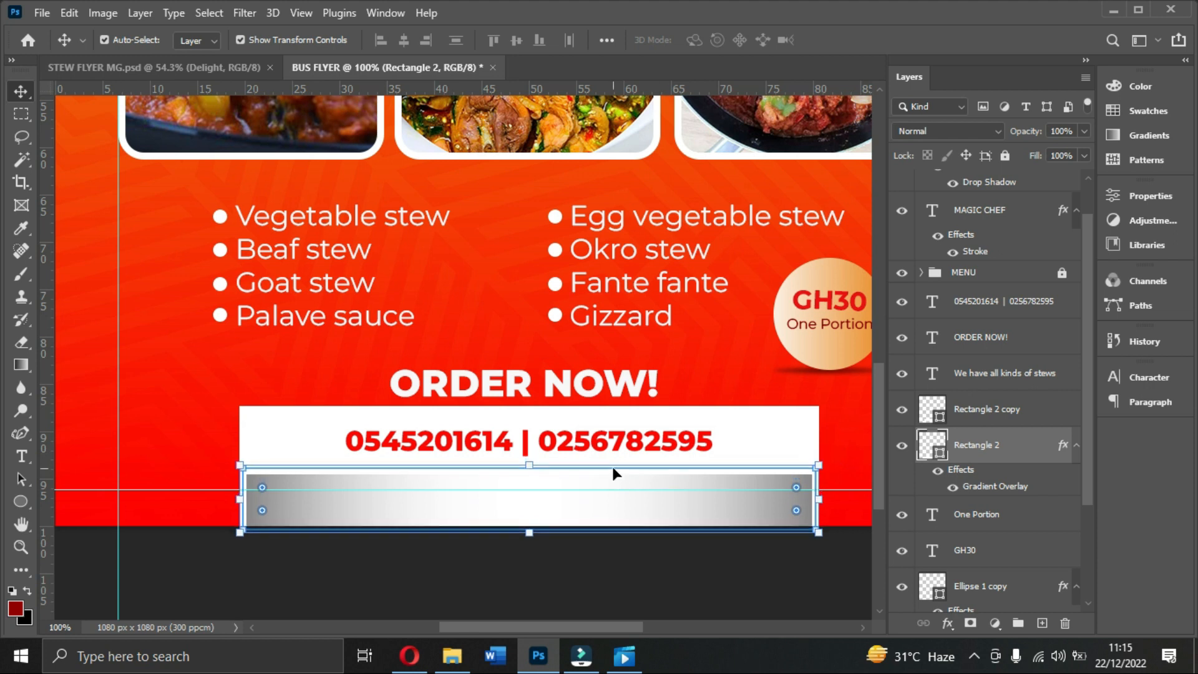
{"action": "key", "text": "Down"}
{"action": "key", "text": "Down"}
{"action": "key", "text": "Down"}
{"action": "key", "text": "Down"}
{"action": "key", "text": "Down"}
{"action": "key", "text": "Down"}
{"action": "key", "text": "Down"}
{"action": "key", "text": "Down"}
{"action": "key", "text": "Down"}
{"action": "key", "text": "Down"}
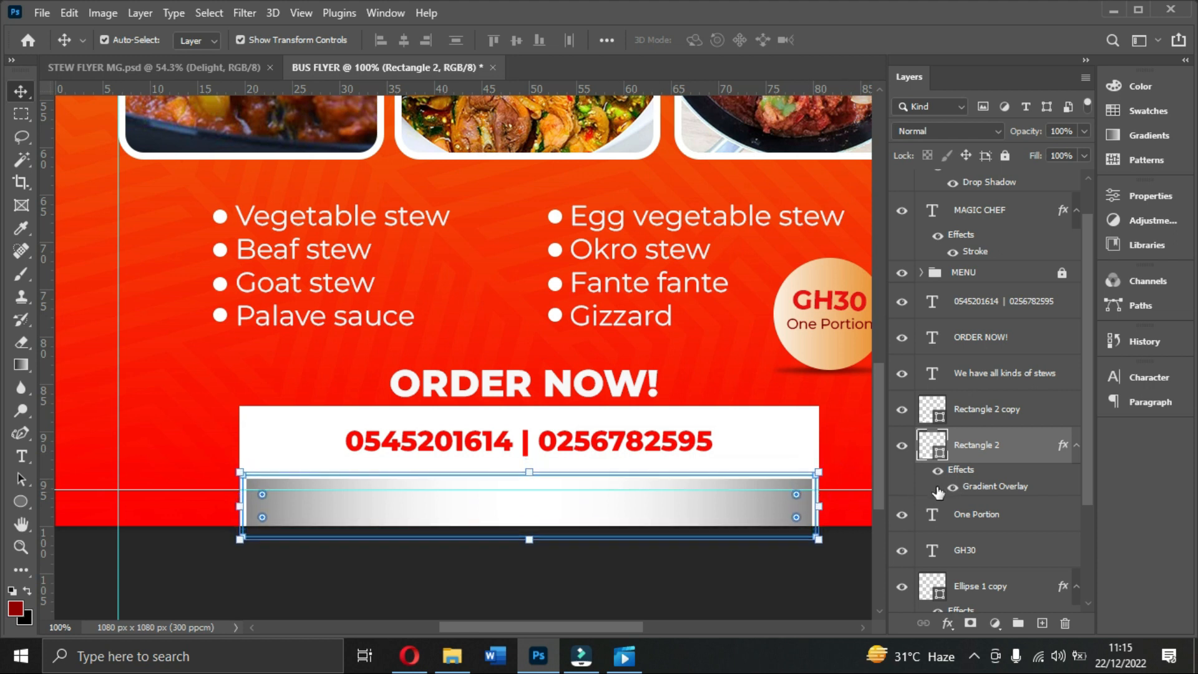
{"action": "key", "text": "Up"}
{"action": "key", "text": "Up"}
{"action": "key", "text": "Up"}
{"action": "key", "text": "Up"}
{"action": "key", "text": "Up"}
{"action": "key", "text": "Up"}
{"action": "key", "text": "Up"}
{"action": "key", "text": "Up"}
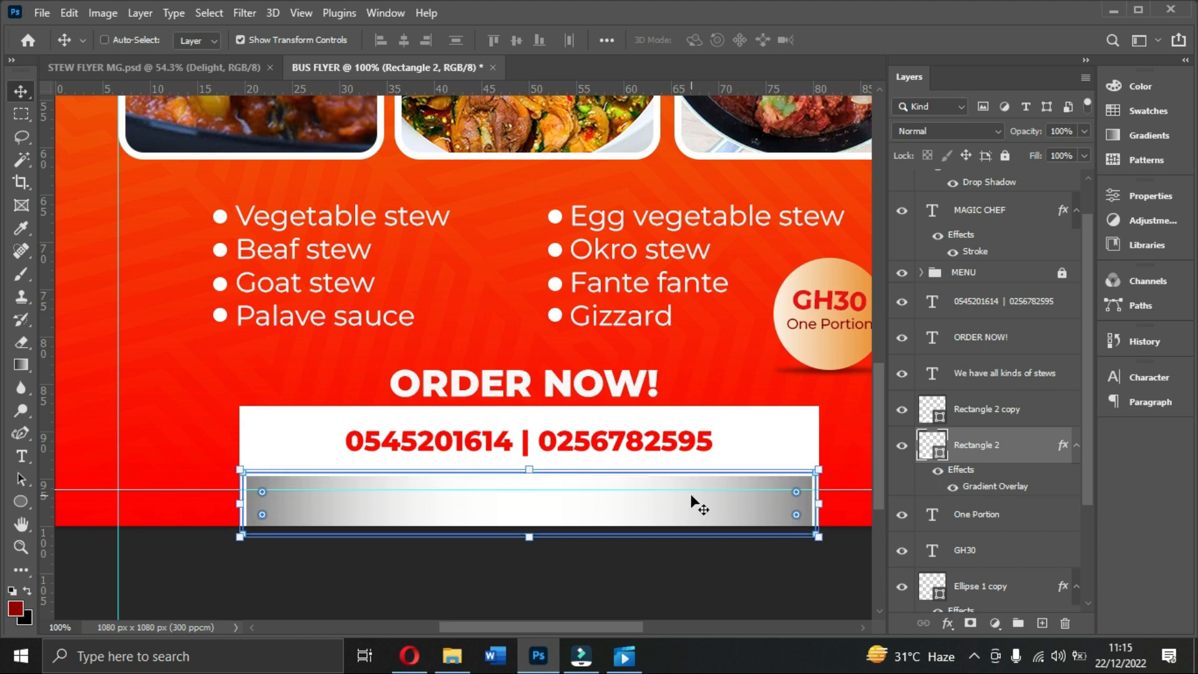
{"action": "key", "text": "ctrl+t"}
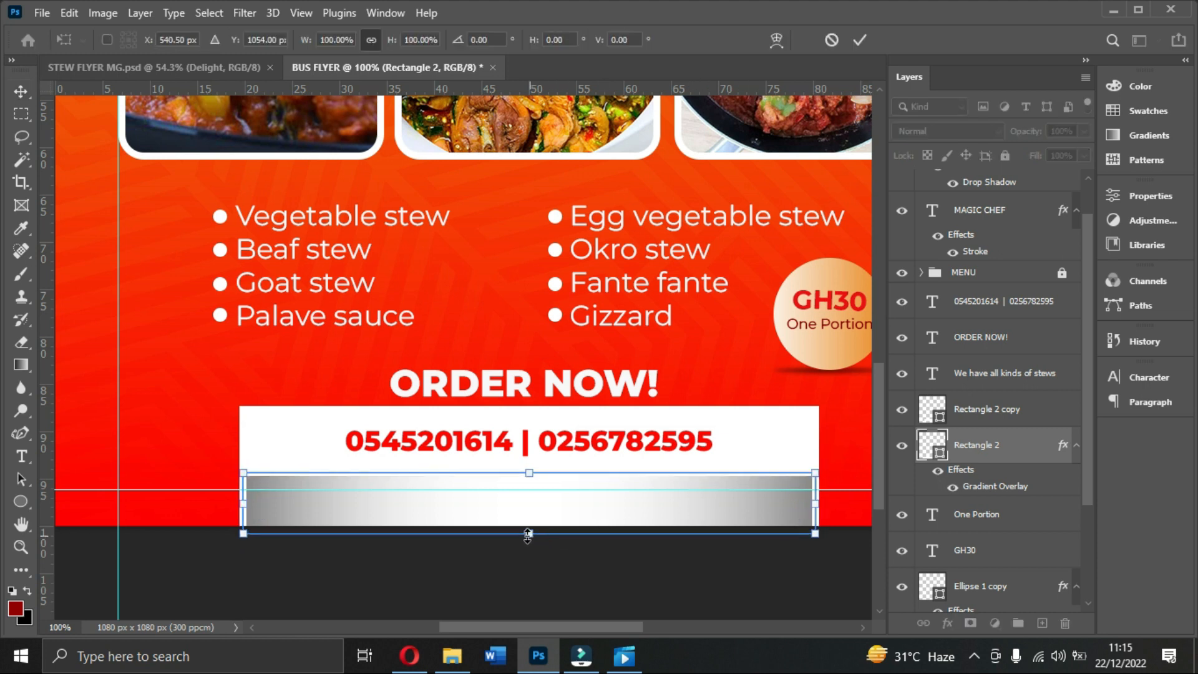
{"action": "right_click", "coordinate": [546, 509]}
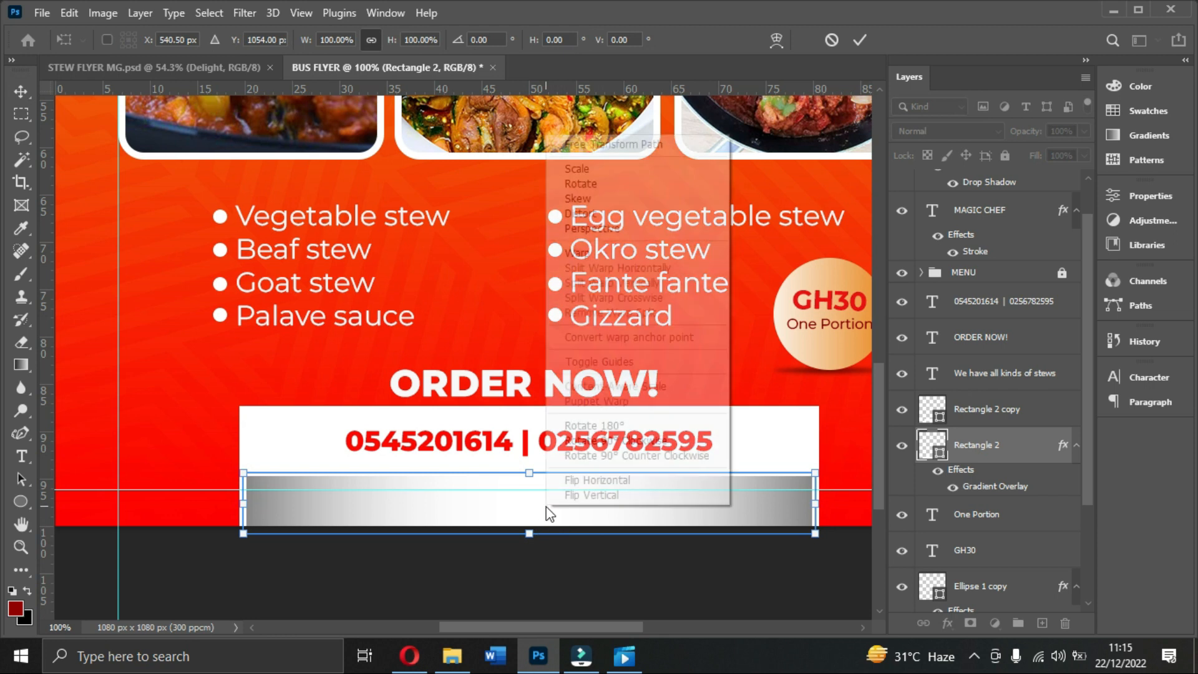
{"action": "left_click", "coordinate": [577, 252]}
{"action": "left_click_drag", "start_coordinate": [538, 535], "coordinate": [534, 485]}
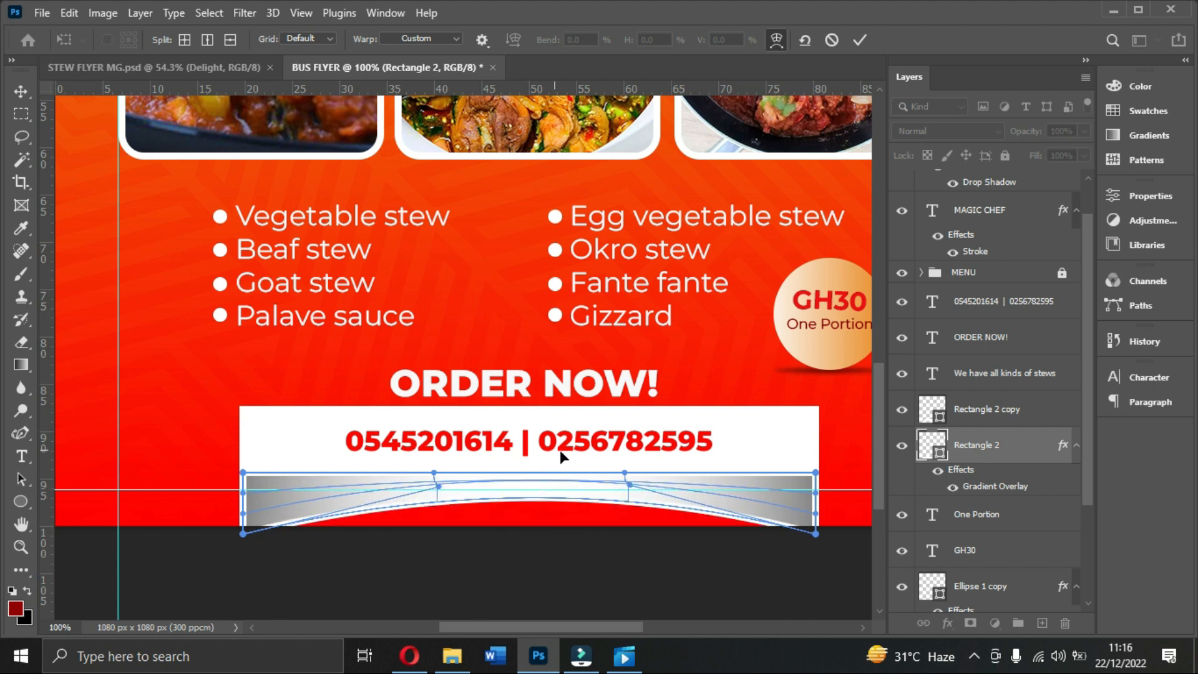
{"action": "left_click", "coordinate": [859, 41]}
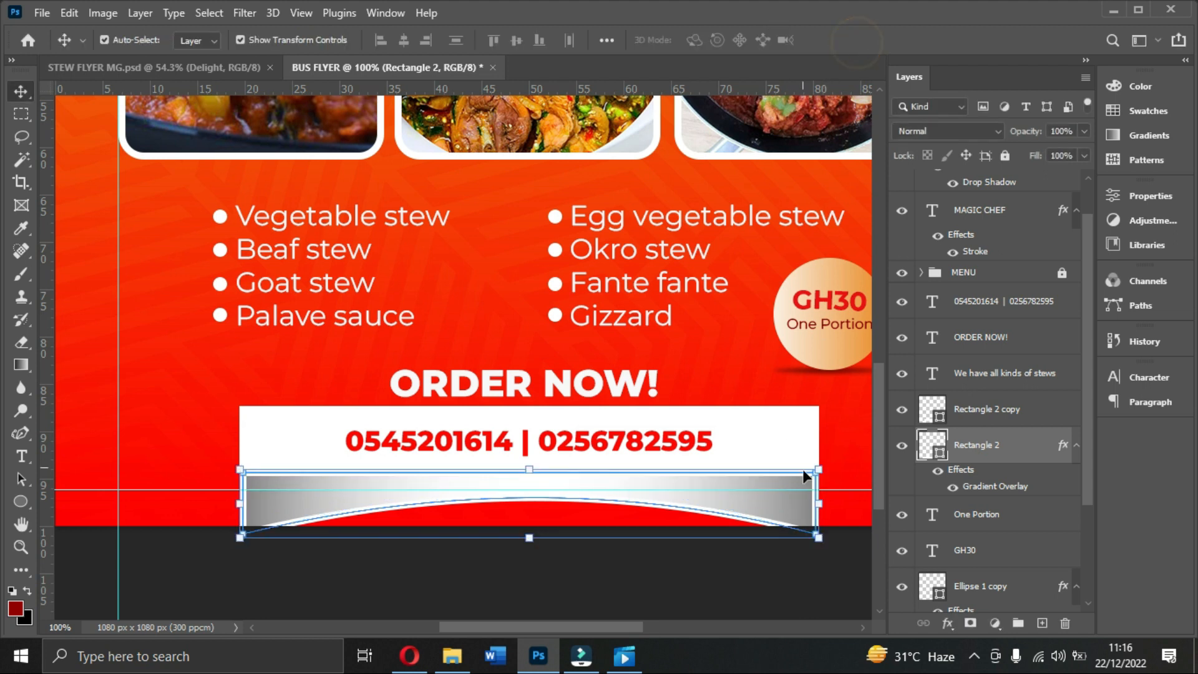
Step: Scale the curved strip to 97%, set its stroke to No Color, and tuck it under the bar
{"action": "left_click_drag", "start_coordinate": [816, 473], "coordinate": [807, 466]}
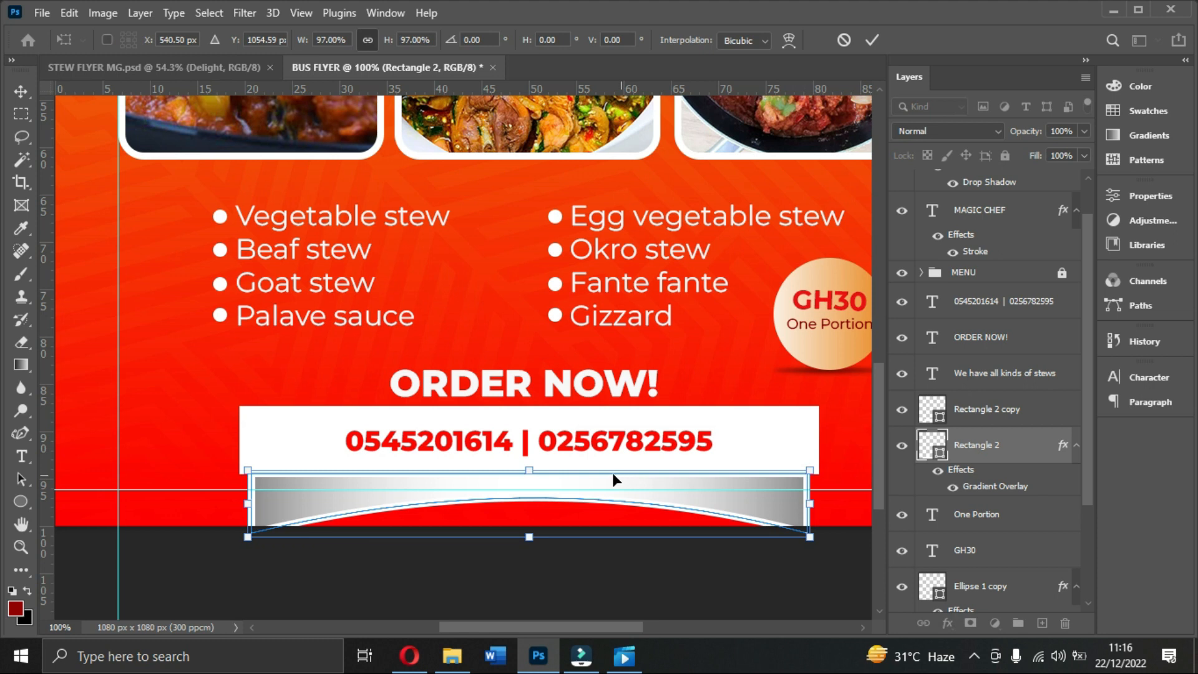
{"action": "key", "text": "Return"}
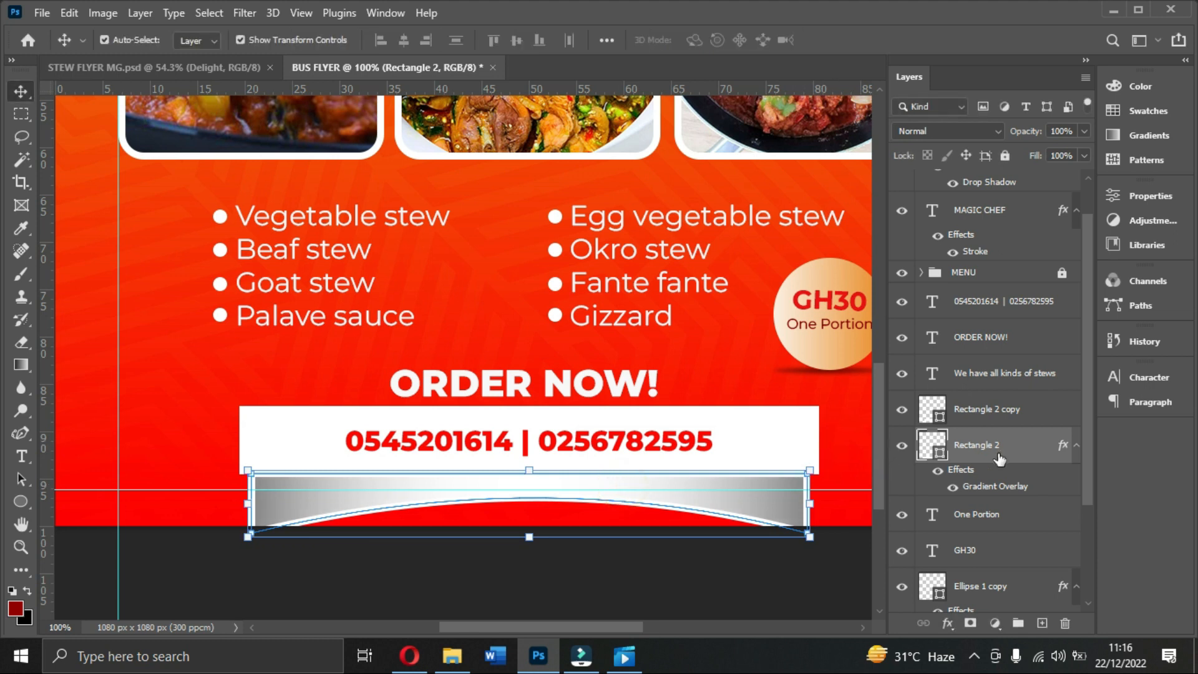
{"action": "key", "text": "Up"}
{"action": "key", "text": "Up"}
{"action": "key", "text": "Up"}
{"action": "key", "text": "Up"}
{"action": "key", "text": "Up"}
{"action": "key", "text": "Up"}
{"action": "key", "text": "Up"}
{"action": "key", "text": "Up"}
{"action": "key", "text": "Up"}
{"action": "key", "text": "Up"}
{"action": "key", "text": "Up"}
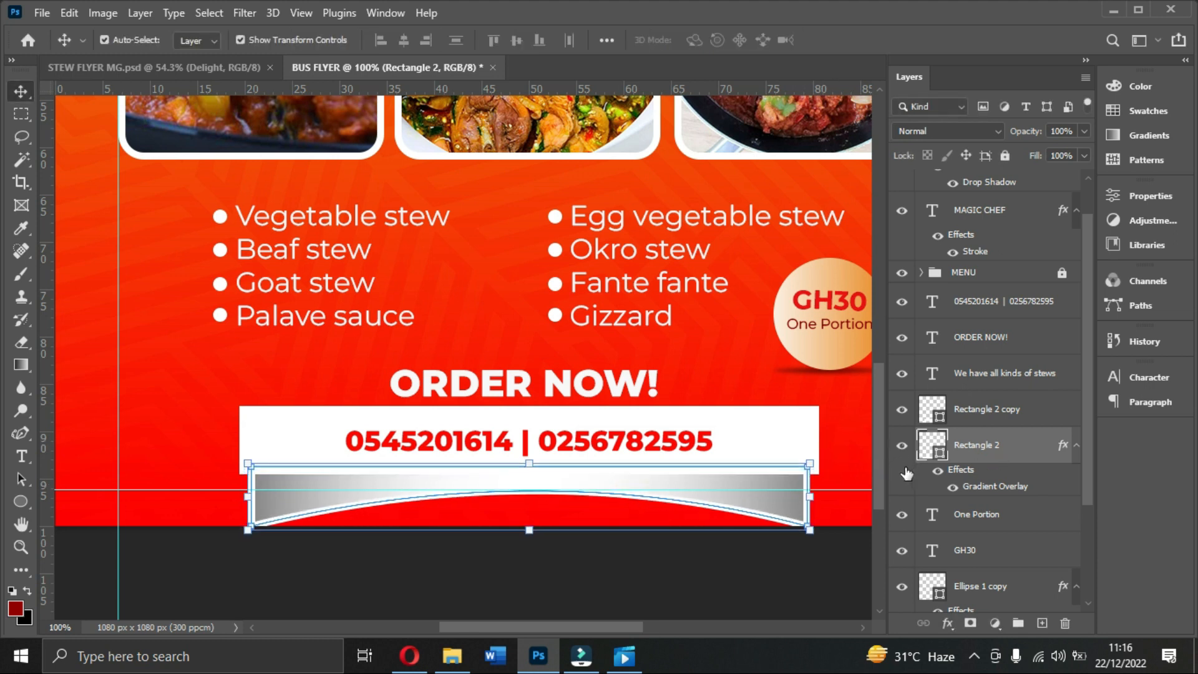
{"action": "left_click", "coordinate": [13, 505]}
{"action": "left_click", "coordinate": [267, 37]}
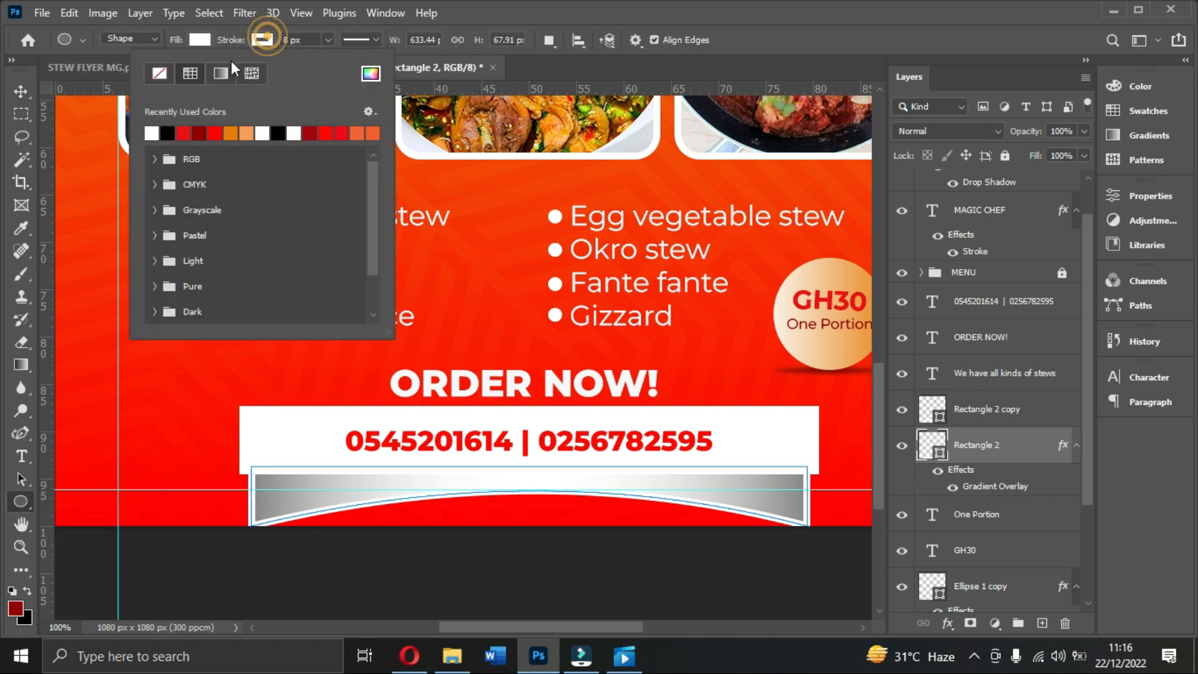
{"action": "left_click", "coordinate": [160, 72]}
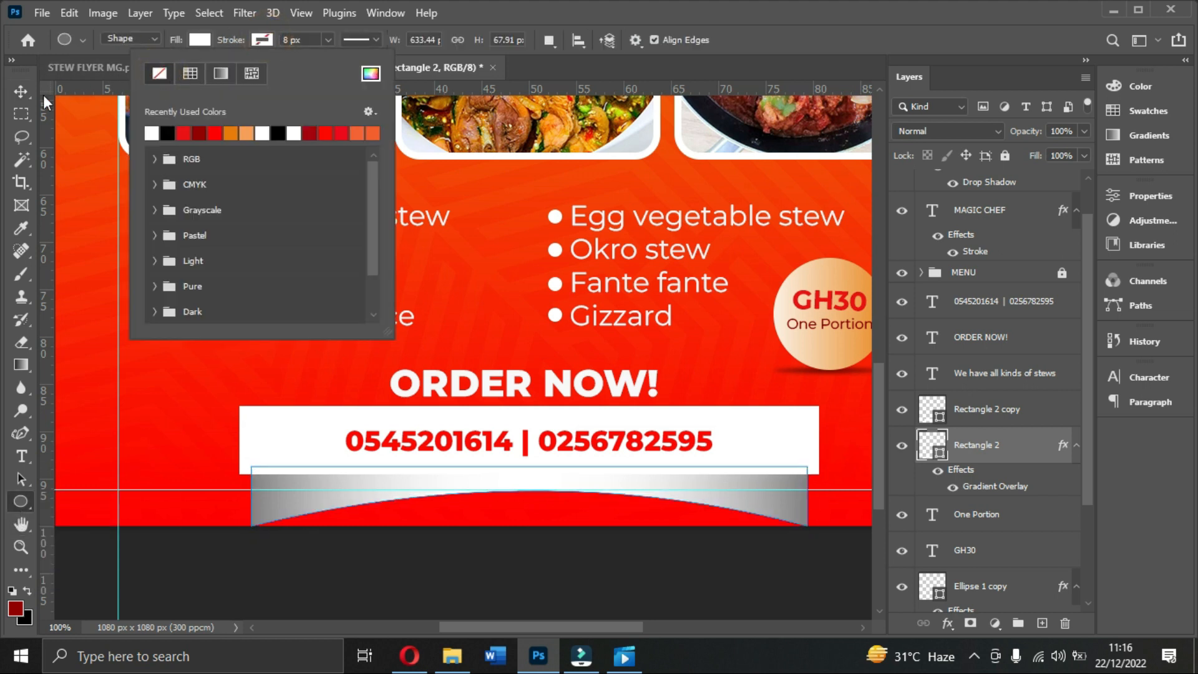
{"action": "left_click", "coordinate": [22, 93]}
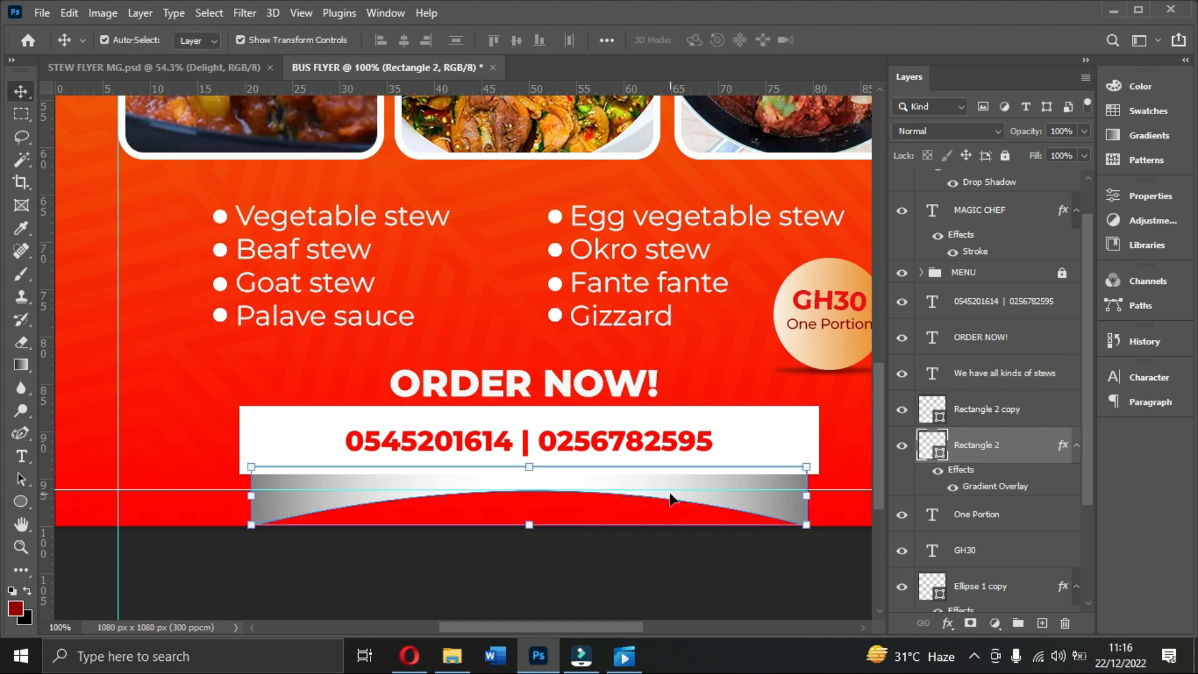
{"action": "key", "text": "Up"}
{"action": "key", "text": "Up"}
{"action": "key", "text": "Up"}
{"action": "key", "text": "Up"}
{"action": "key", "text": "Up"}
{"action": "key", "text": "Up"}
{"action": "key", "text": "Up"}
{"action": "key", "text": "Up"}
{"action": "key", "text": "Up"}
{"action": "key", "text": "Up"}
{"action": "key", "text": "Up"}
{"action": "key", "text": "Up"}
{"action": "key", "text": "Up"}
{"action": "key", "text": "Up"}
{"action": "key", "text": "Up"}
{"action": "key", "text": "Up"}
{"action": "key", "text": "Up"}
{"action": "key", "text": "Up"}
{"action": "key", "text": "Up"}
{"action": "key", "text": "Up"}
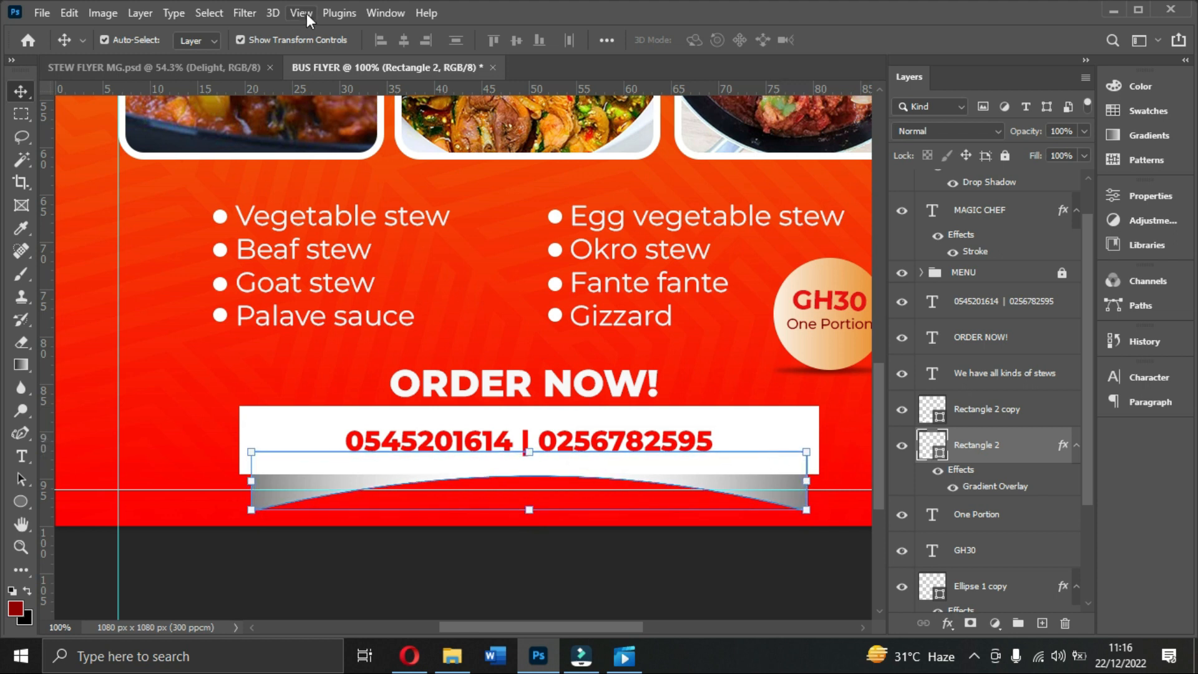
Step: Rasterize the strip and apply a 1.2-pixel Gaussian Blur
{"action": "left_click", "coordinate": [245, 13]}
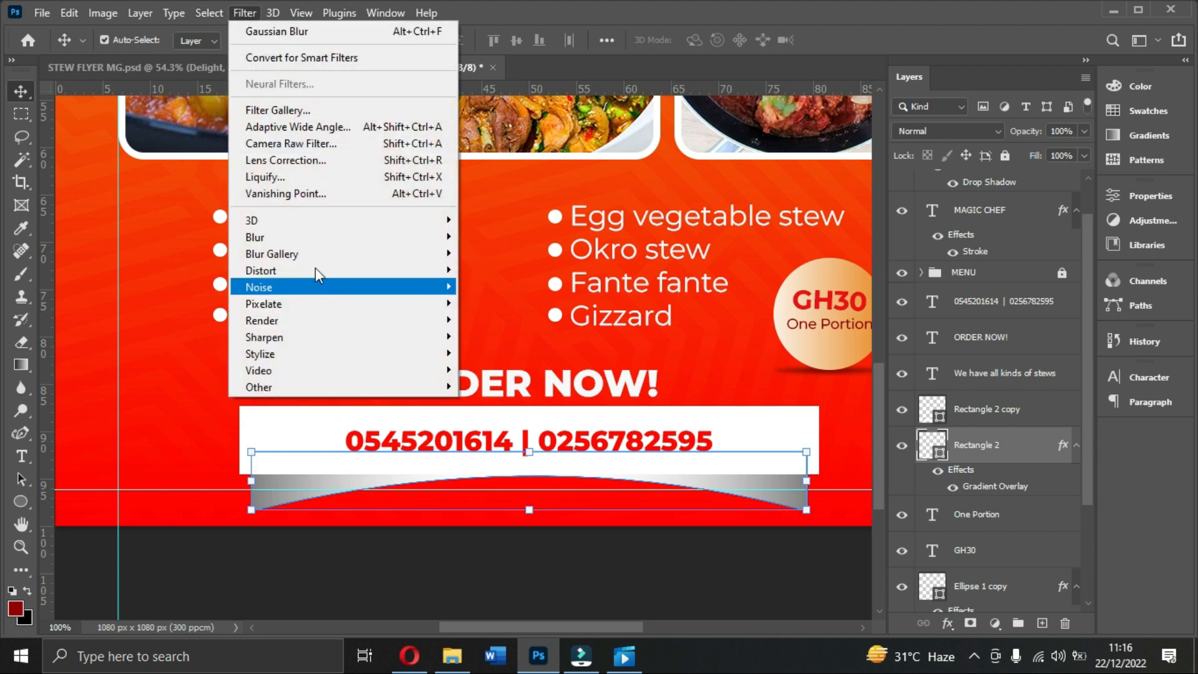
{"action": "mouse_move", "coordinate": [410, 243]}
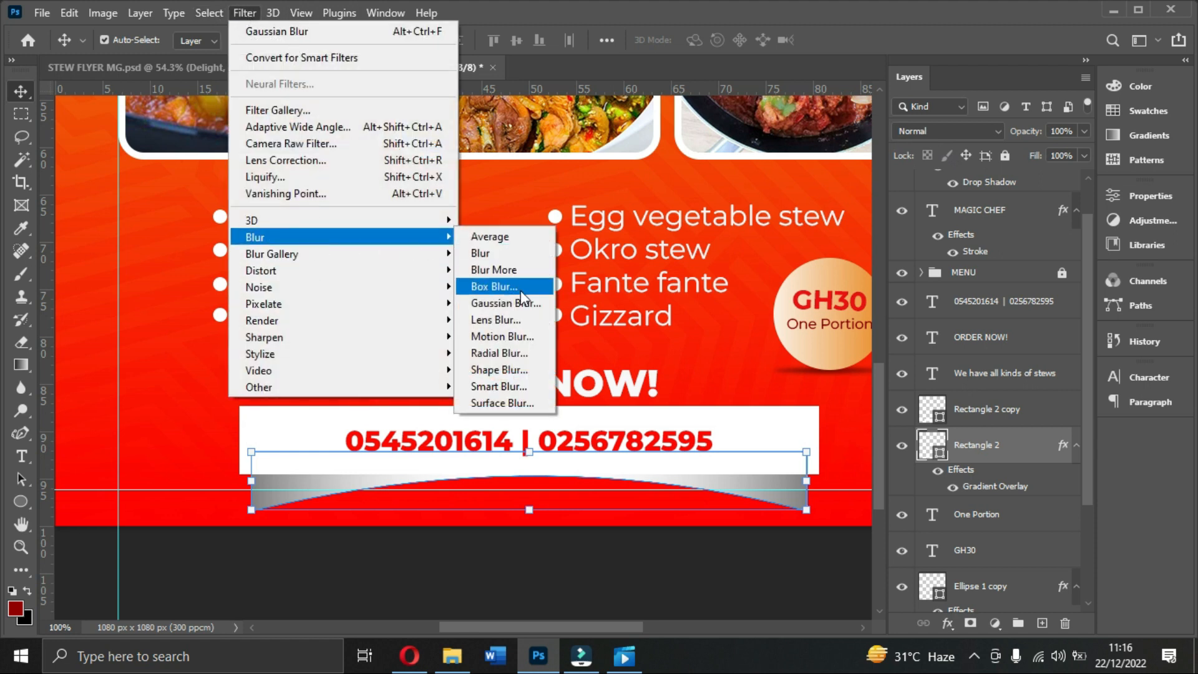
{"action": "left_click", "coordinate": [512, 287]}
{"action": "left_click", "coordinate": [724, 257]}
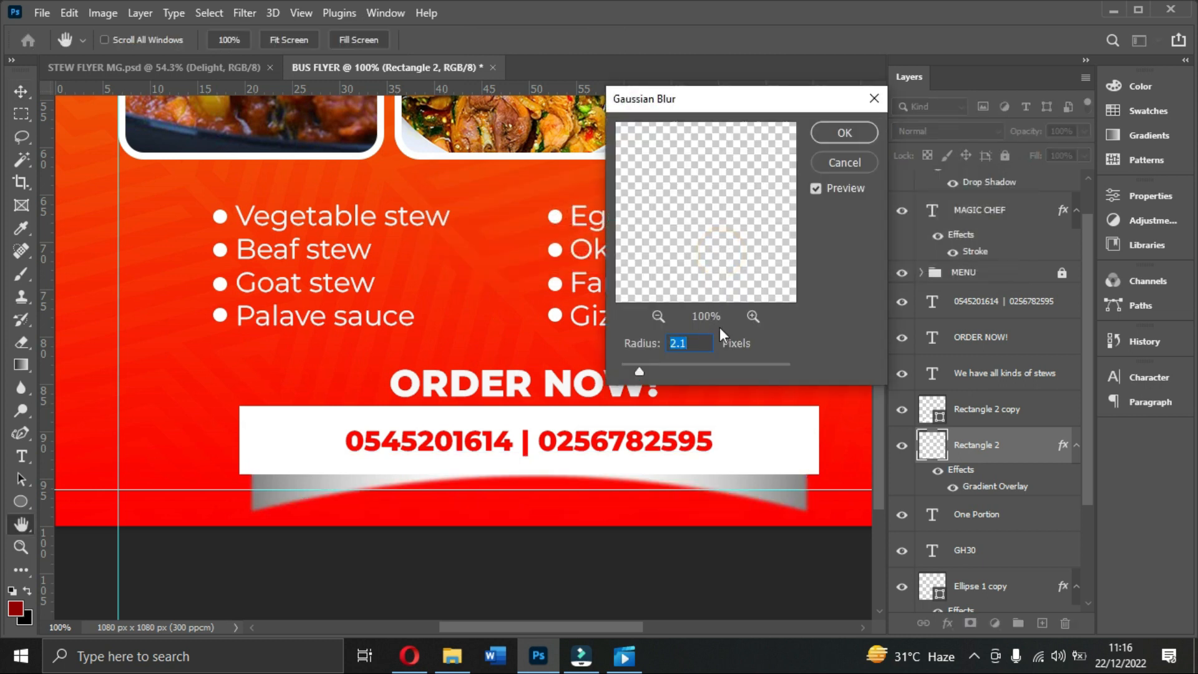
{"action": "left_click_drag", "start_coordinate": [644, 368], "coordinate": [633, 370]}
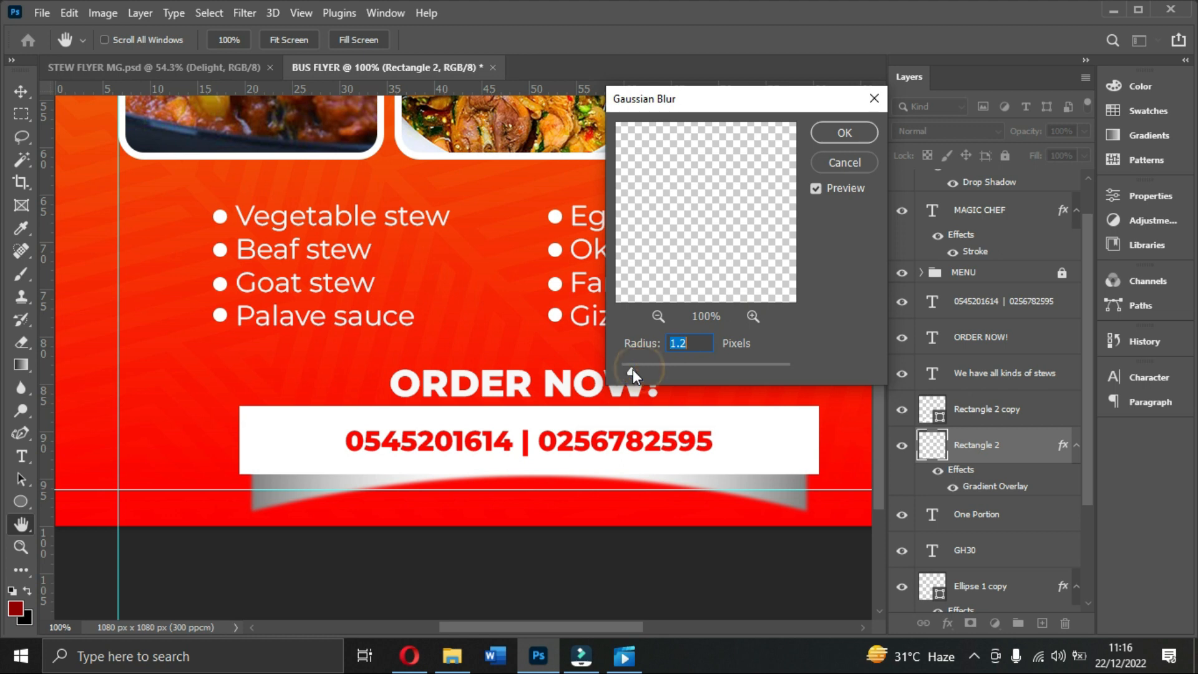
{"action": "left_click", "coordinate": [845, 132]}
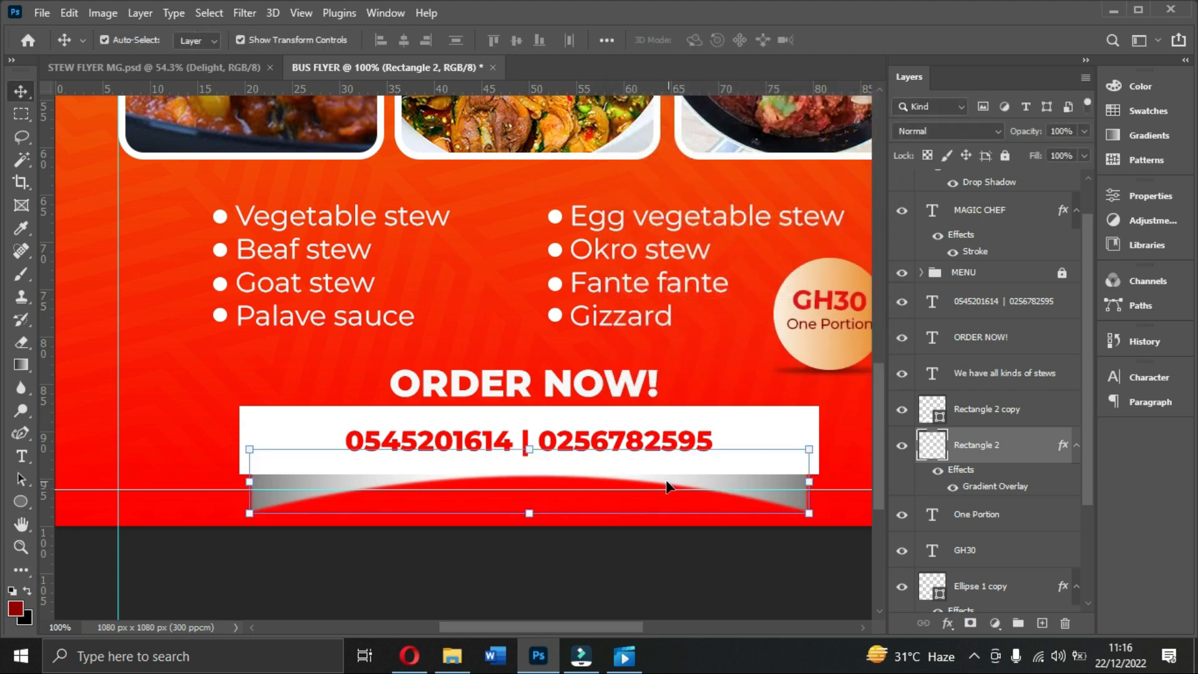
Step: Squash the strip to about 65% height so only thin edges show, then check its spacing
{"action": "left_click", "coordinate": [529, 513]}
{"action": "left_click_drag", "start_coordinate": [529, 513], "coordinate": [529, 491]}
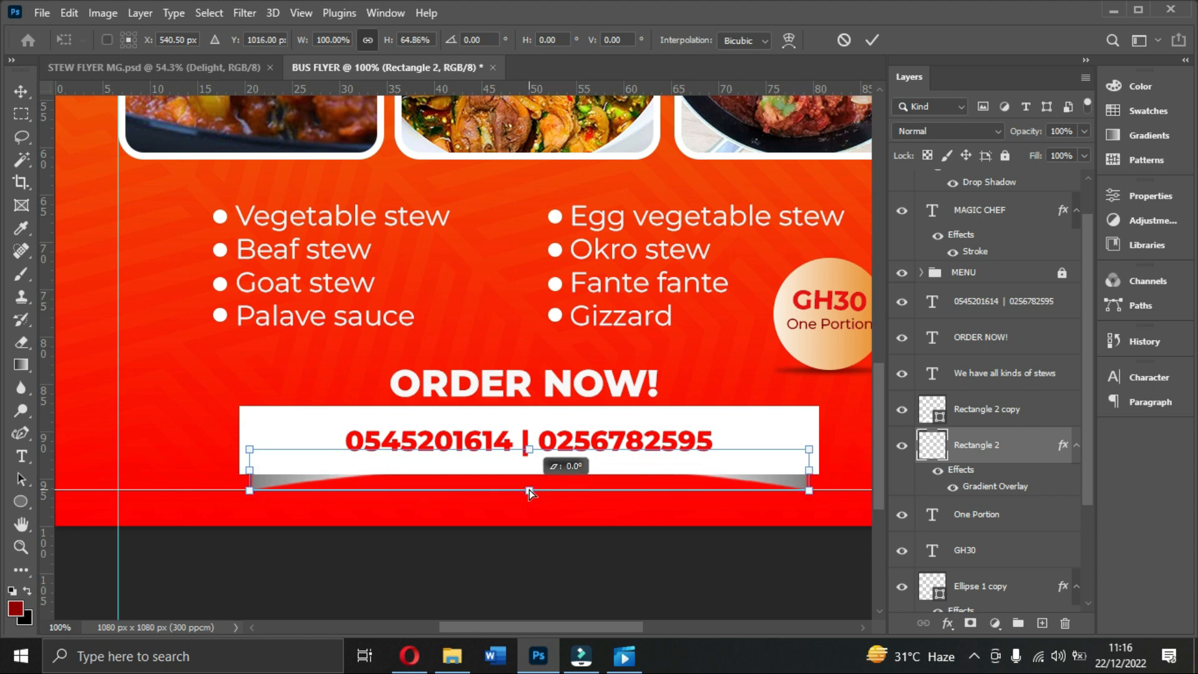
{"action": "double_click", "coordinate": [762, 465]}
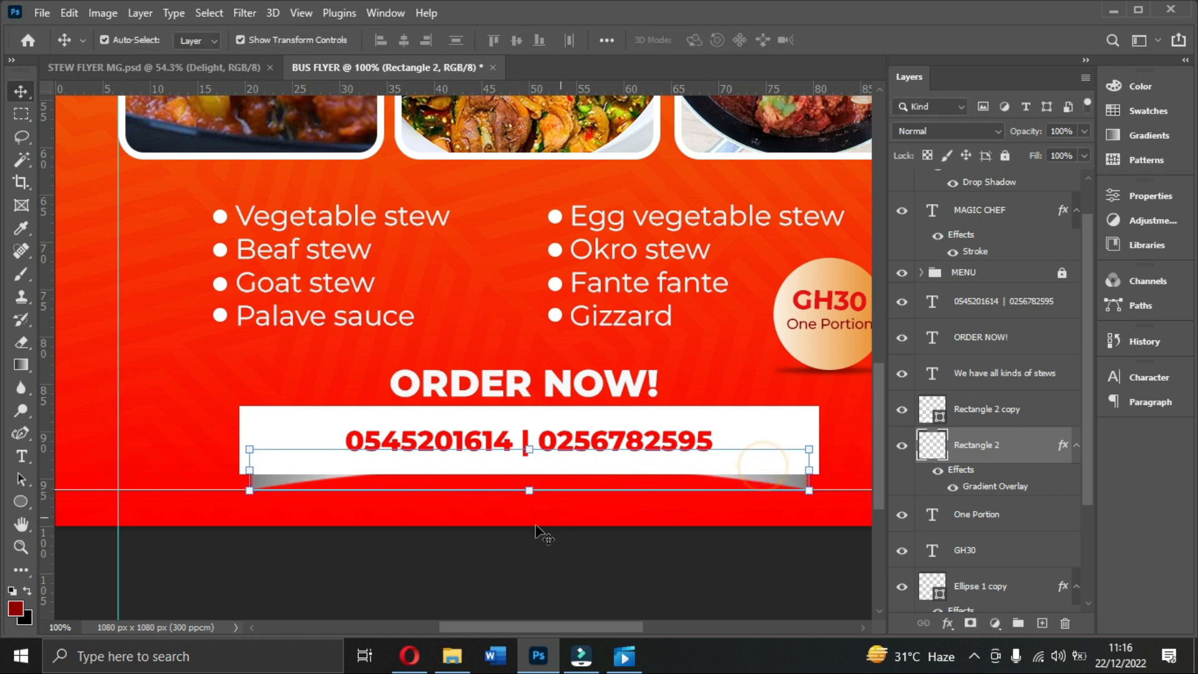
{"action": "left_click", "coordinate": [694, 528]}
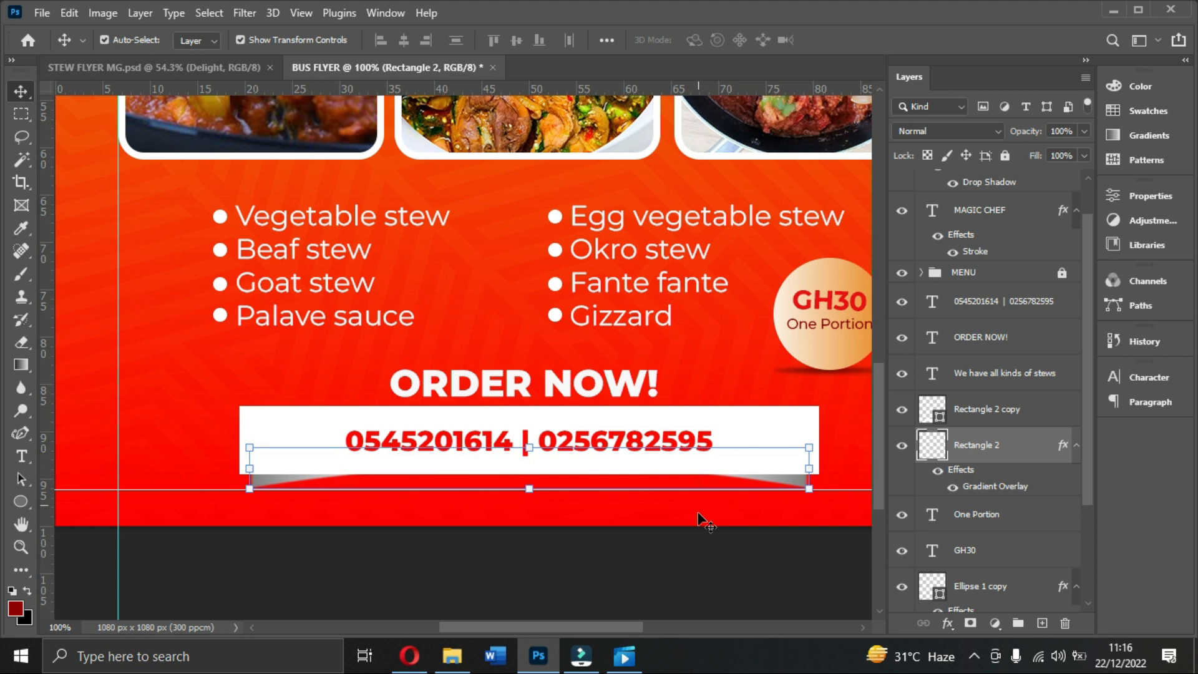
{"action": "left_click", "coordinate": [794, 486]}
{"action": "left_click", "coordinate": [794, 485]}
{"action": "key", "text": "ctrl"}
{"action": "left_click", "coordinate": [406, 534]}
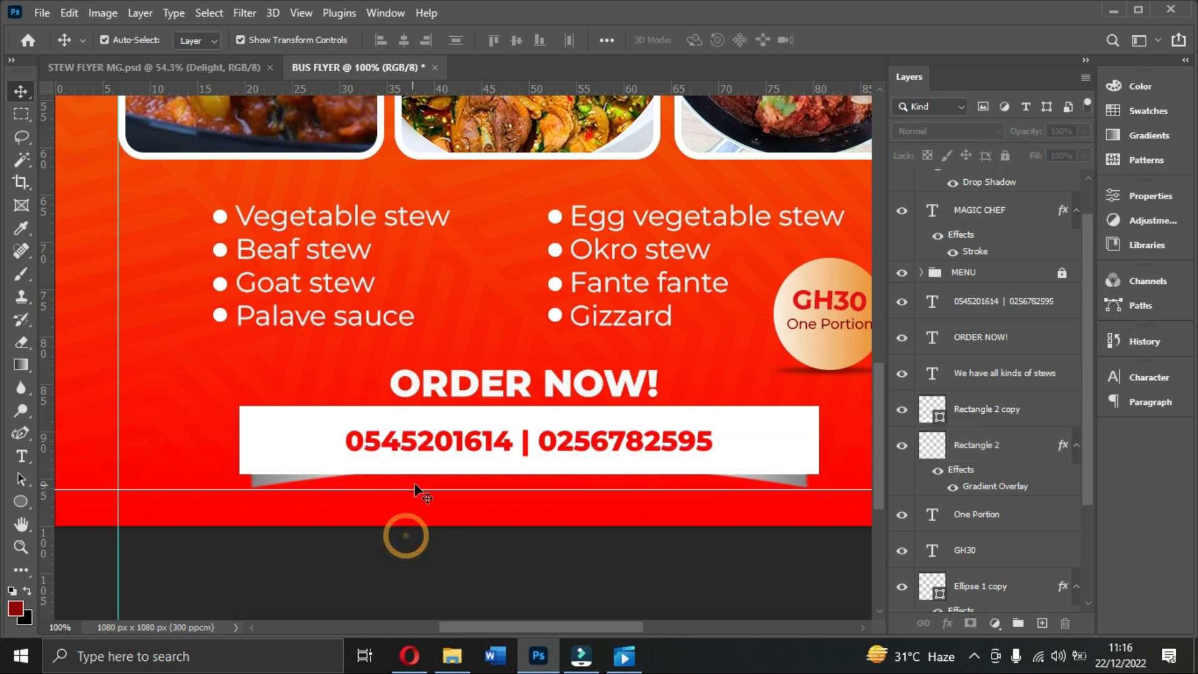
Step: Fit the whole flyer on screen and delete the lower horizontal guide
{"action": "scroll", "coordinate": [594, 453], "scroll_direction": "up", "scroll_amount": 2}
{"action": "scroll", "coordinate": [590, 453], "scroll_direction": "down", "scroll_amount": 2}
{"action": "key", "text": "ctrl+minus"}
{"action": "key", "text": "ctrl+0"}
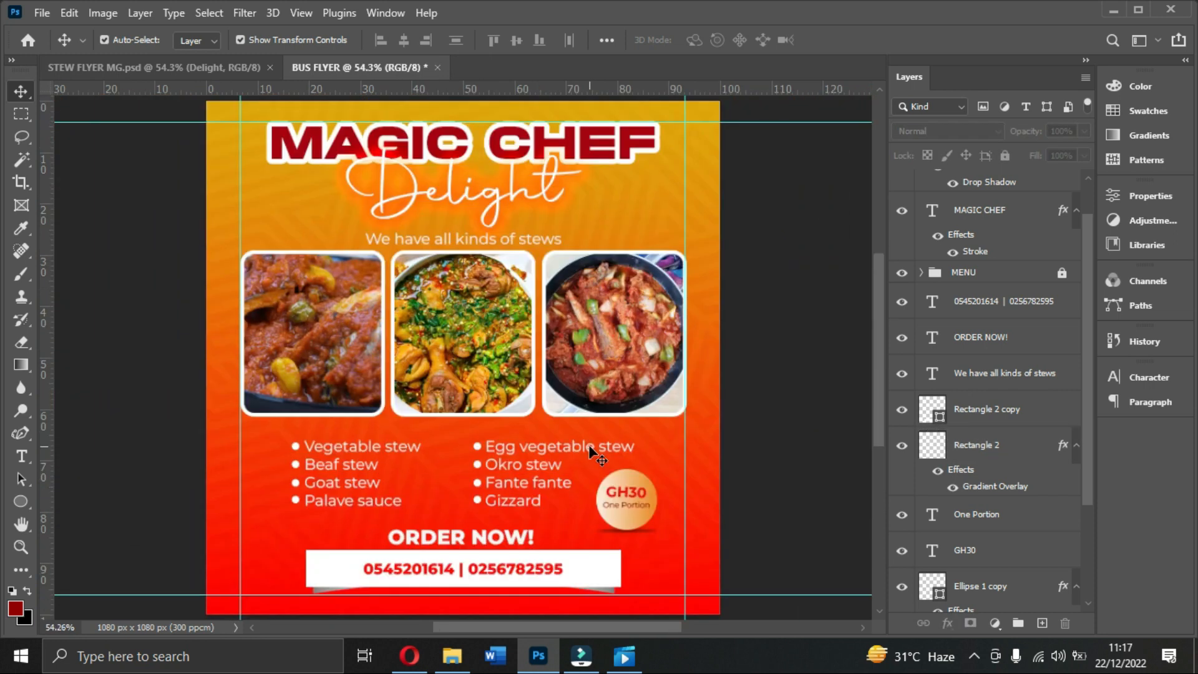
{"action": "scroll", "coordinate": [592, 609], "scroll_direction": "down", "scroll_amount": 1}
{"action": "left_click", "coordinate": [545, 582]}
{"action": "key", "text": "Delete"}
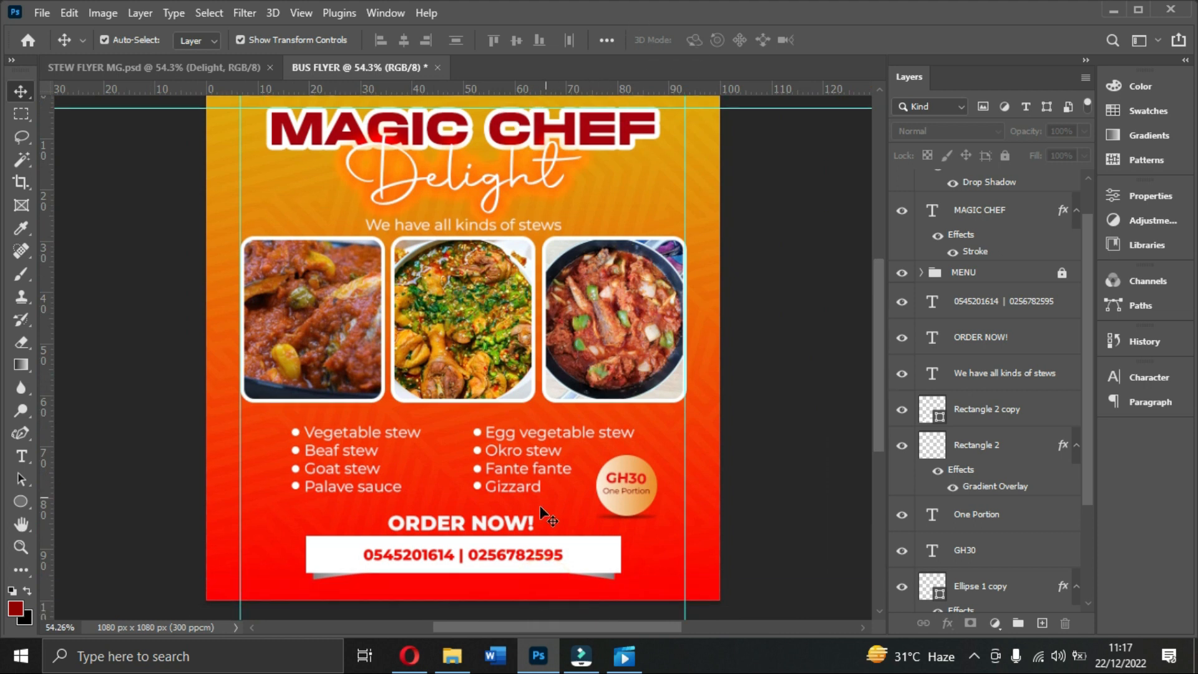
{"action": "left_click", "coordinate": [612, 583]}
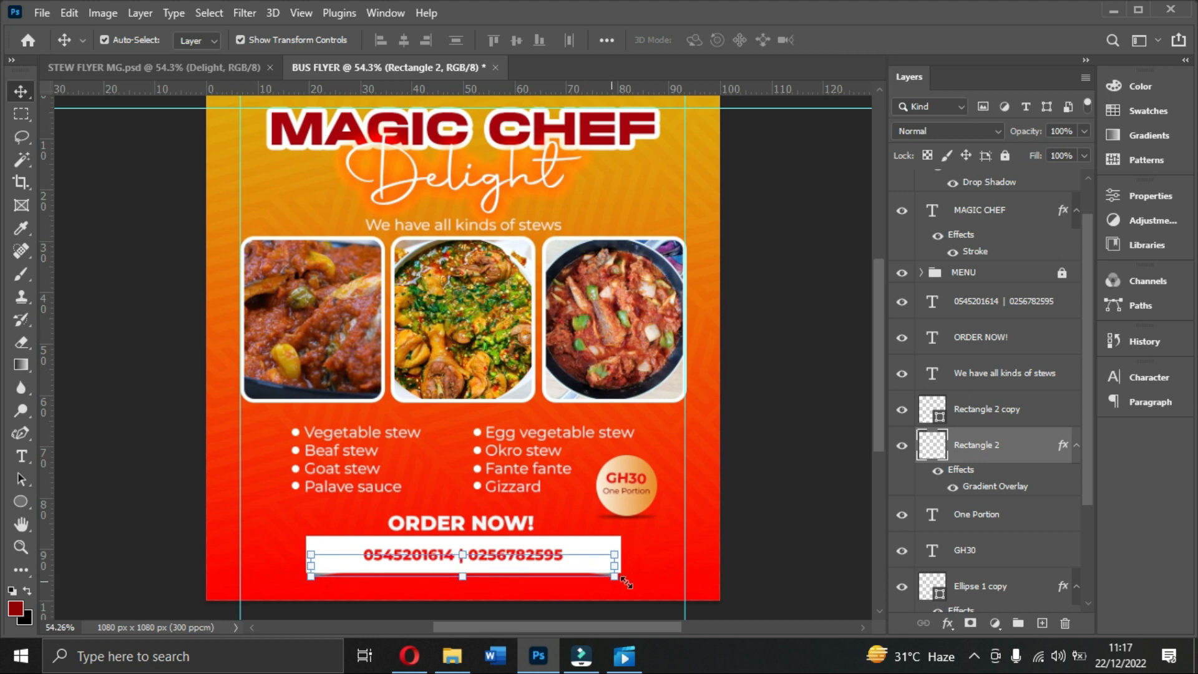
{"action": "left_click", "coordinate": [776, 542]}
{"action": "scroll", "coordinate": [603, 547], "scroll_direction": "up", "scroll_amount": 2}
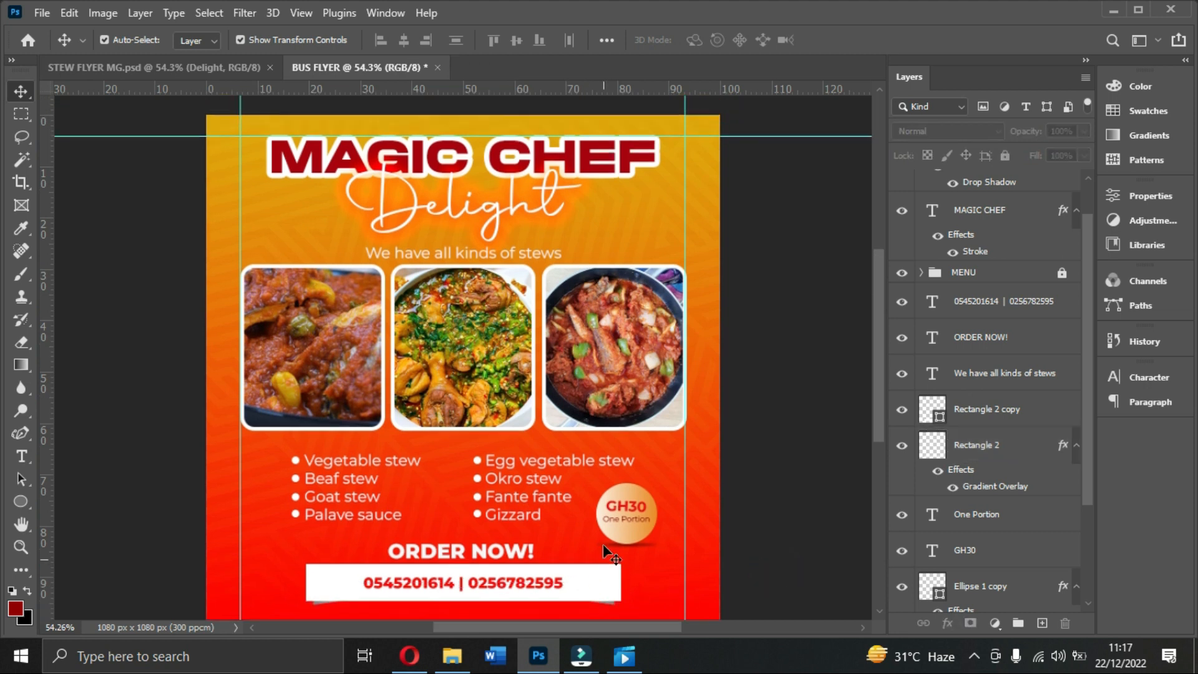
{"action": "scroll", "coordinate": [603, 544], "scroll_direction": "down", "scroll_amount": 2}
{"action": "scroll", "coordinate": [624, 500], "scroll_direction": "up", "scroll_amount": 4}
{"action": "scroll", "coordinate": [629, 493], "scroll_direction": "down", "scroll_amount": 2}
Step: Bring up the File Open dialog and cancel it
{"action": "key", "text": "ctrl+o"}
{"action": "left_click", "coordinate": [781, 369]}
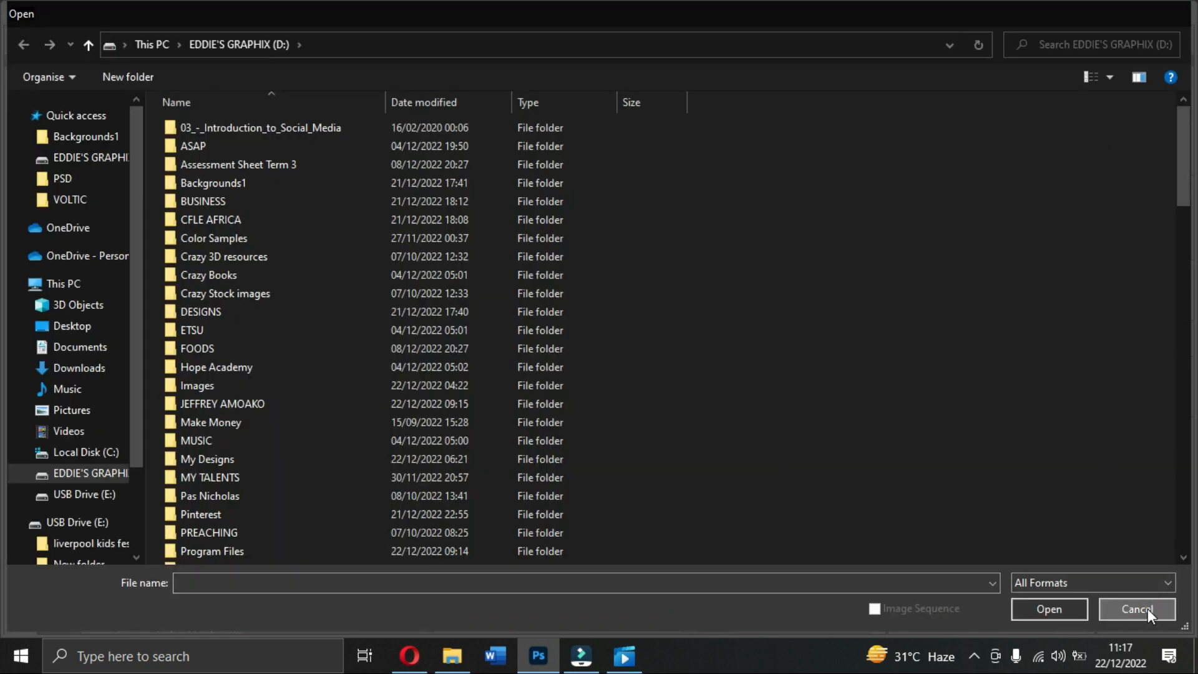
{"action": "left_click", "coordinate": [1148, 608]}
{"action": "left_click", "coordinate": [821, 387]}
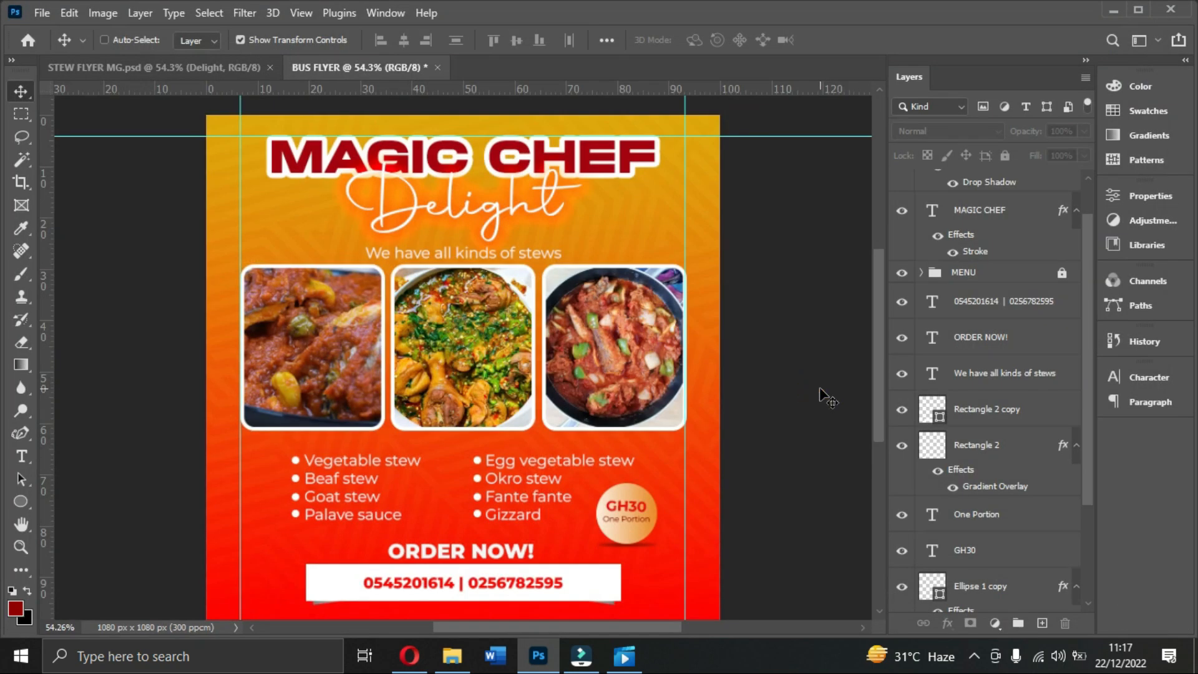
{"action": "scroll", "coordinate": [821, 396], "scroll_direction": "down", "scroll_amount": 1}
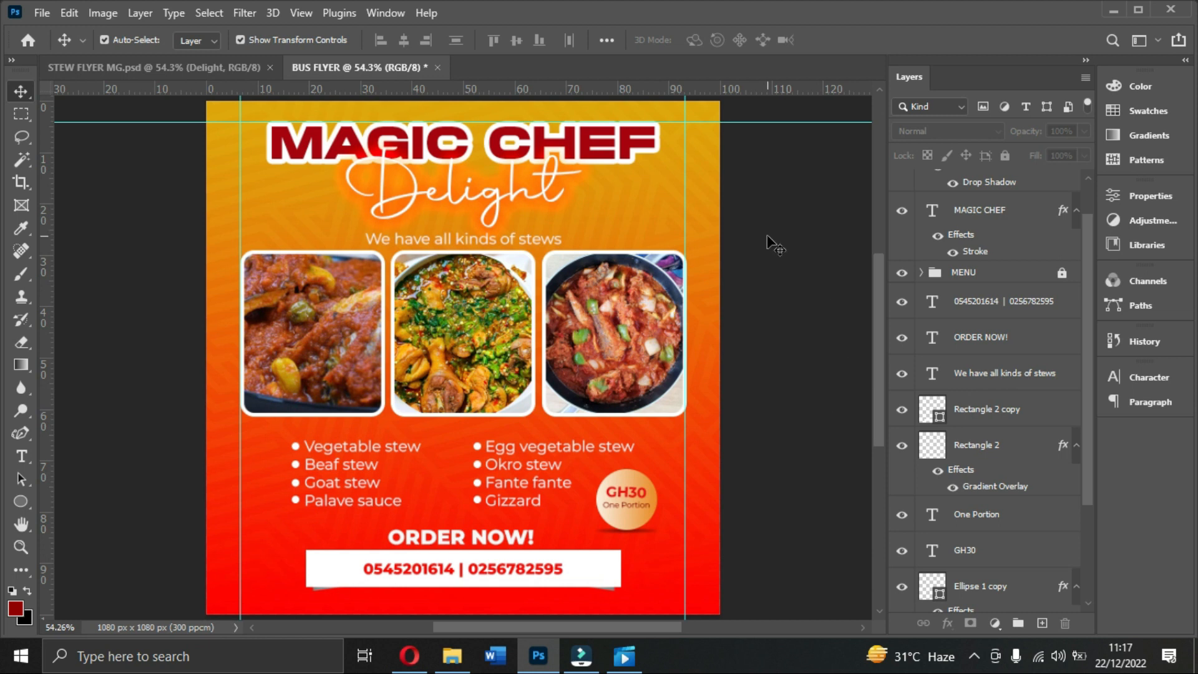